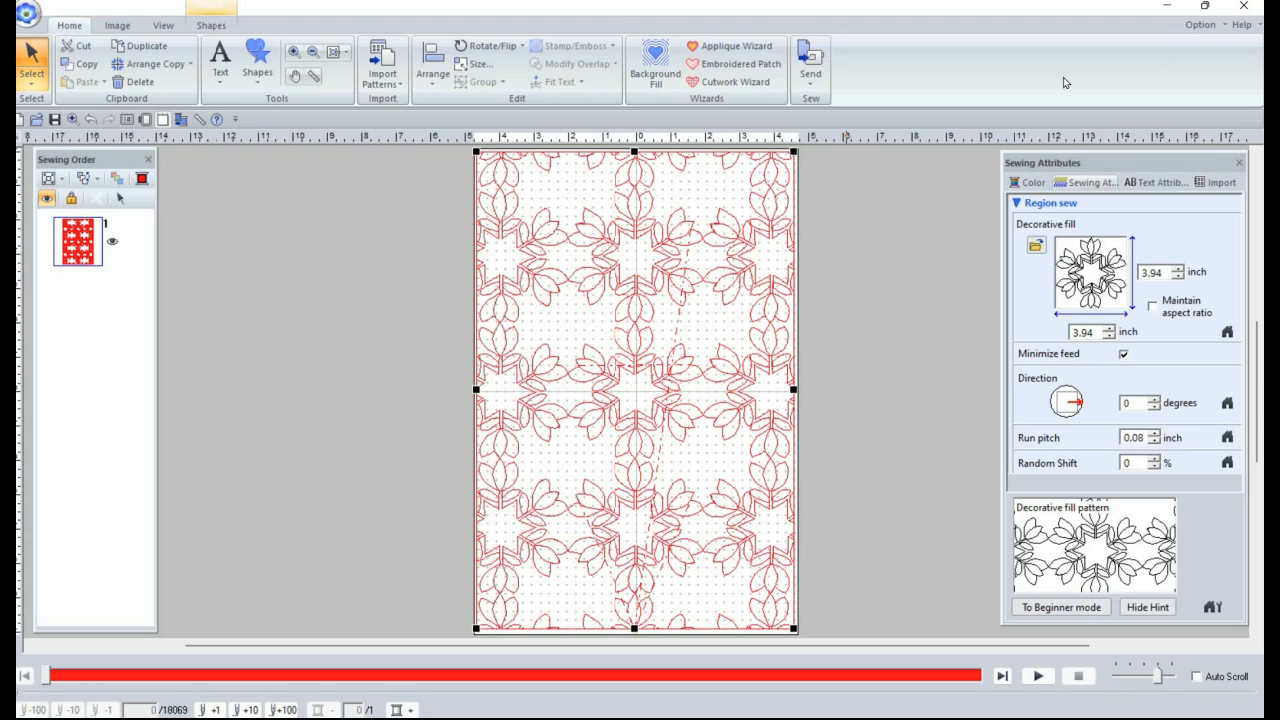
Step: Center the pattern-filled rectangle on the design page
{"action": "left_click", "coordinate": [880, 424]}
{"action": "left_click", "coordinate": [712, 402]}
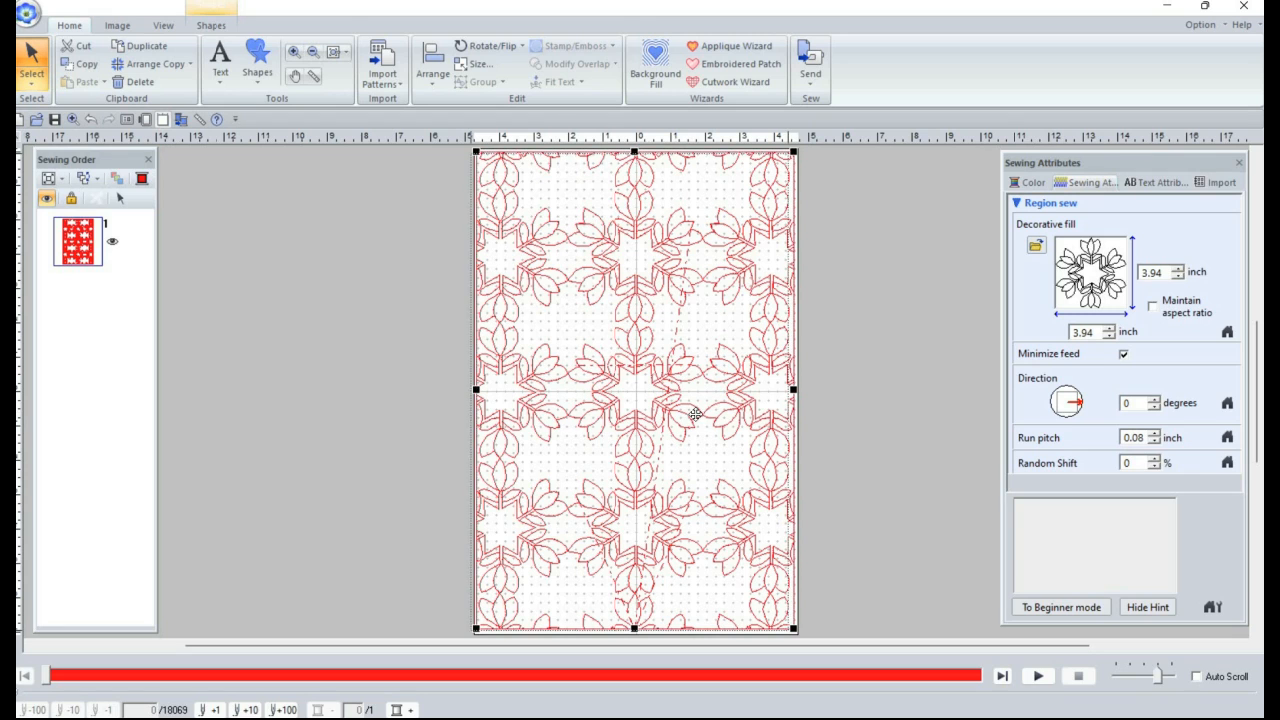
{"action": "left_click_drag", "start_coordinate": [692, 414], "coordinate": [695, 414]}
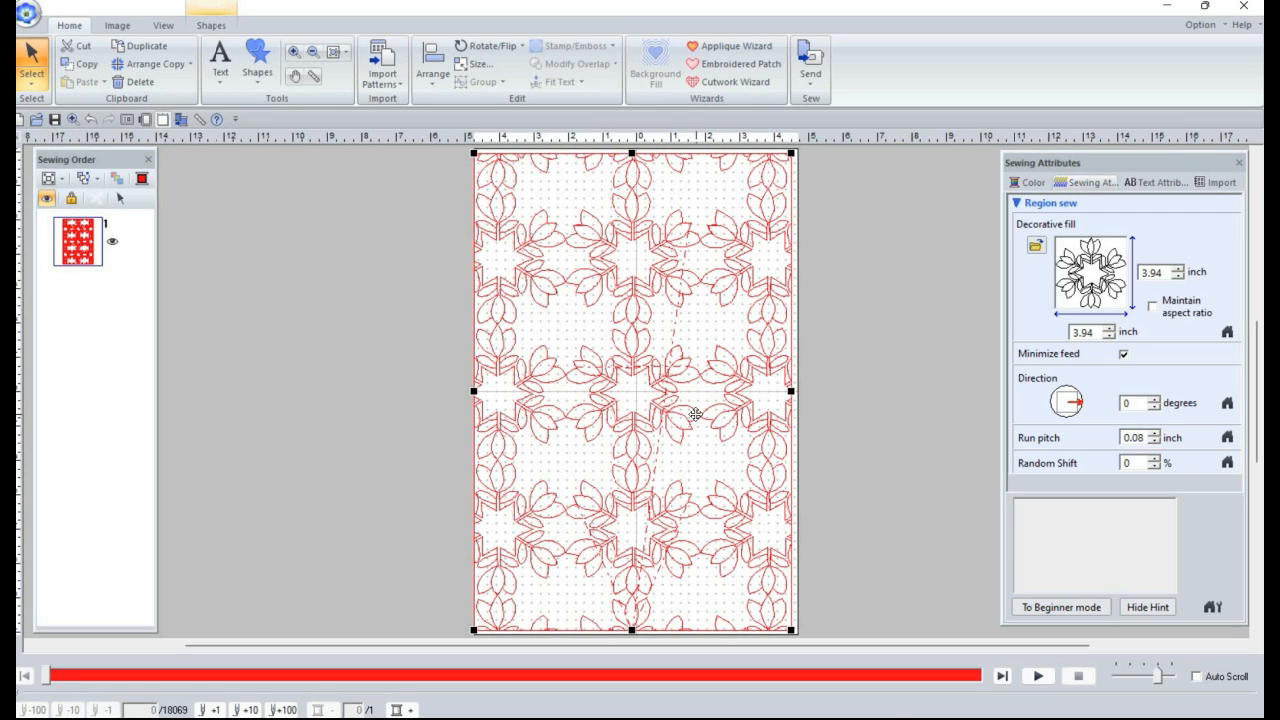
{"action": "right_click", "coordinate": [695, 414]}
{"action": "left_click", "coordinate": [748, 556]}
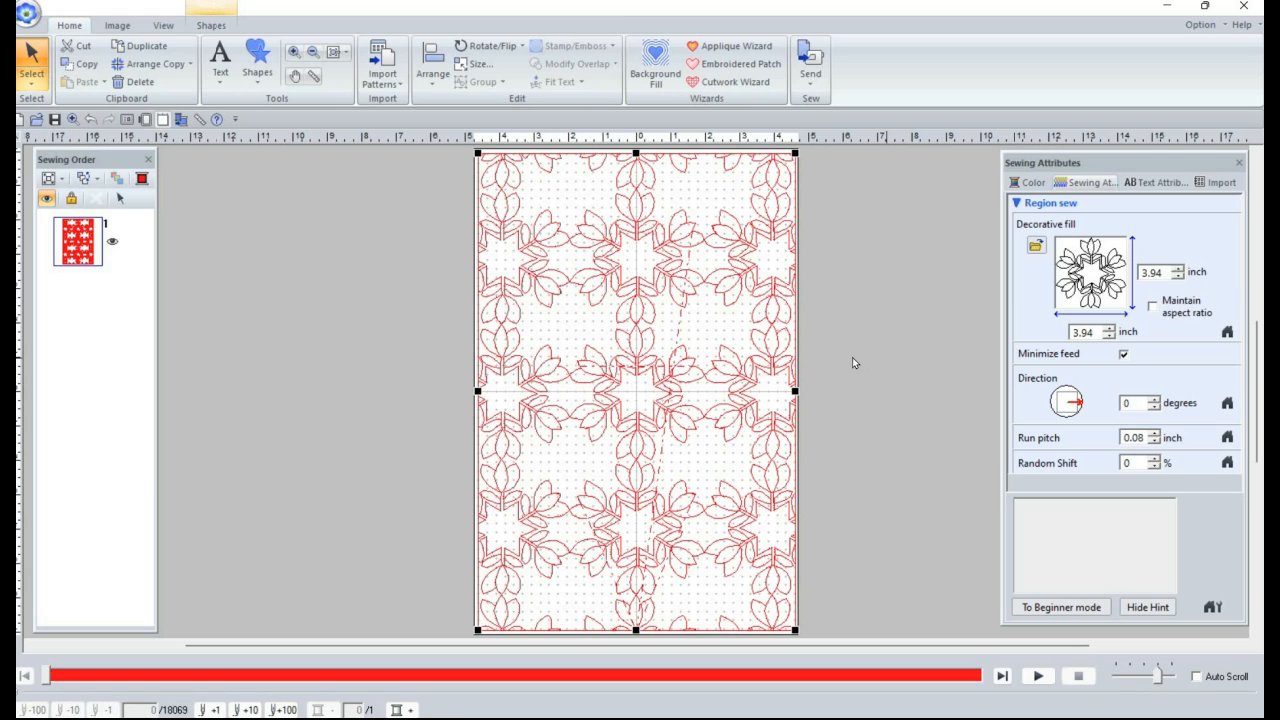
Step: Start a new design without saving the changes to the current one
{"action": "left_click", "coordinate": [27, 13]}
{"action": "left_click", "coordinate": [48, 49]}
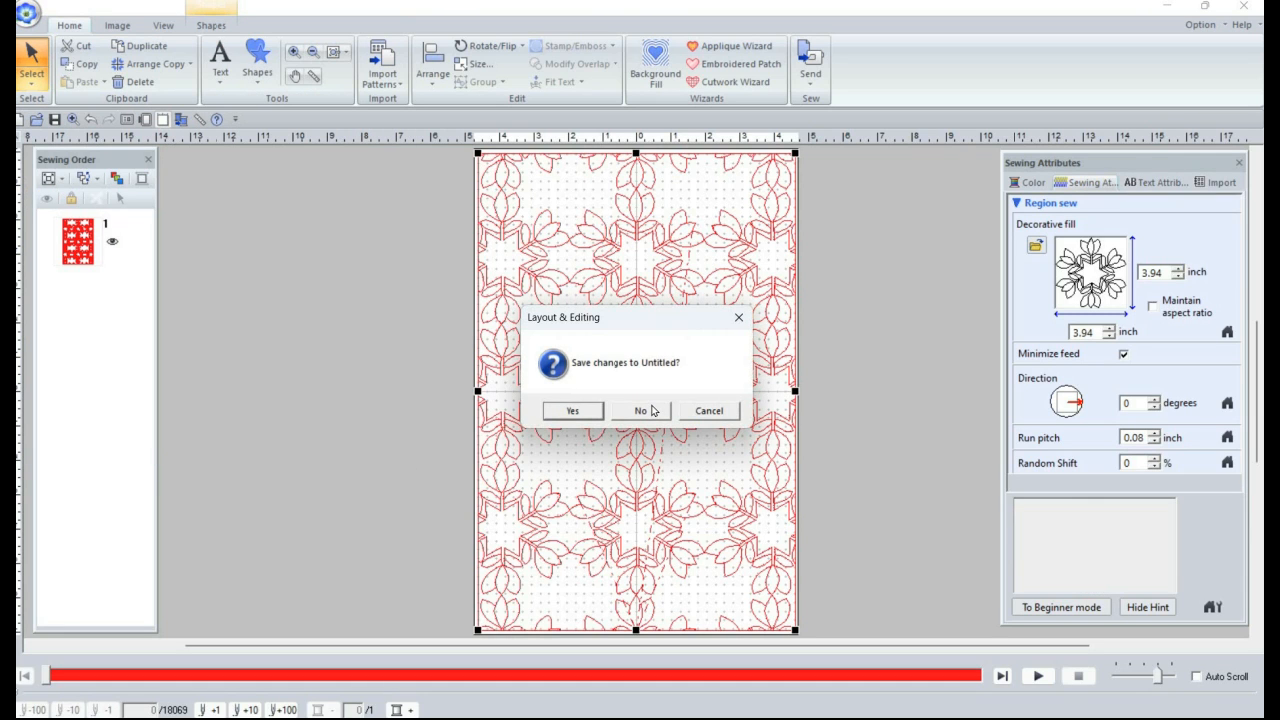
{"action": "left_click", "coordinate": [651, 410]}
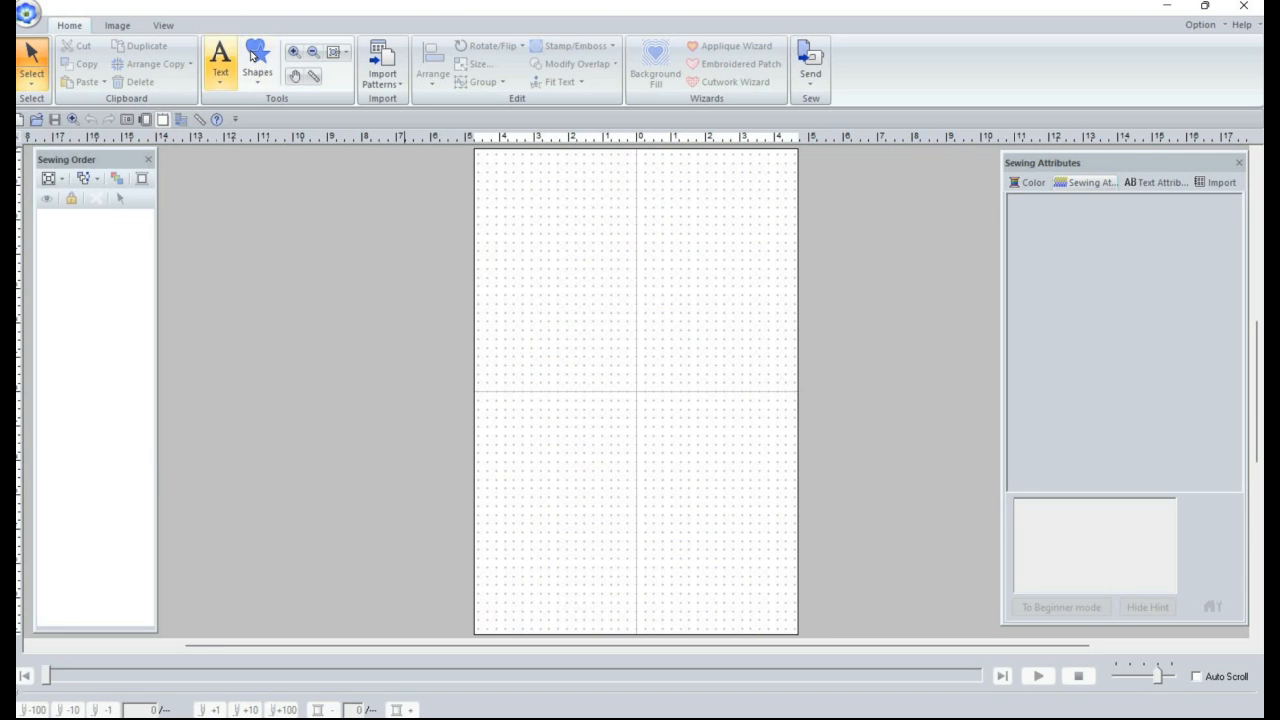
Step: Draw a rectangle shape that covers the whole design page
{"action": "left_click", "coordinate": [257, 60]}
{"action": "left_click", "coordinate": [259, 173]}
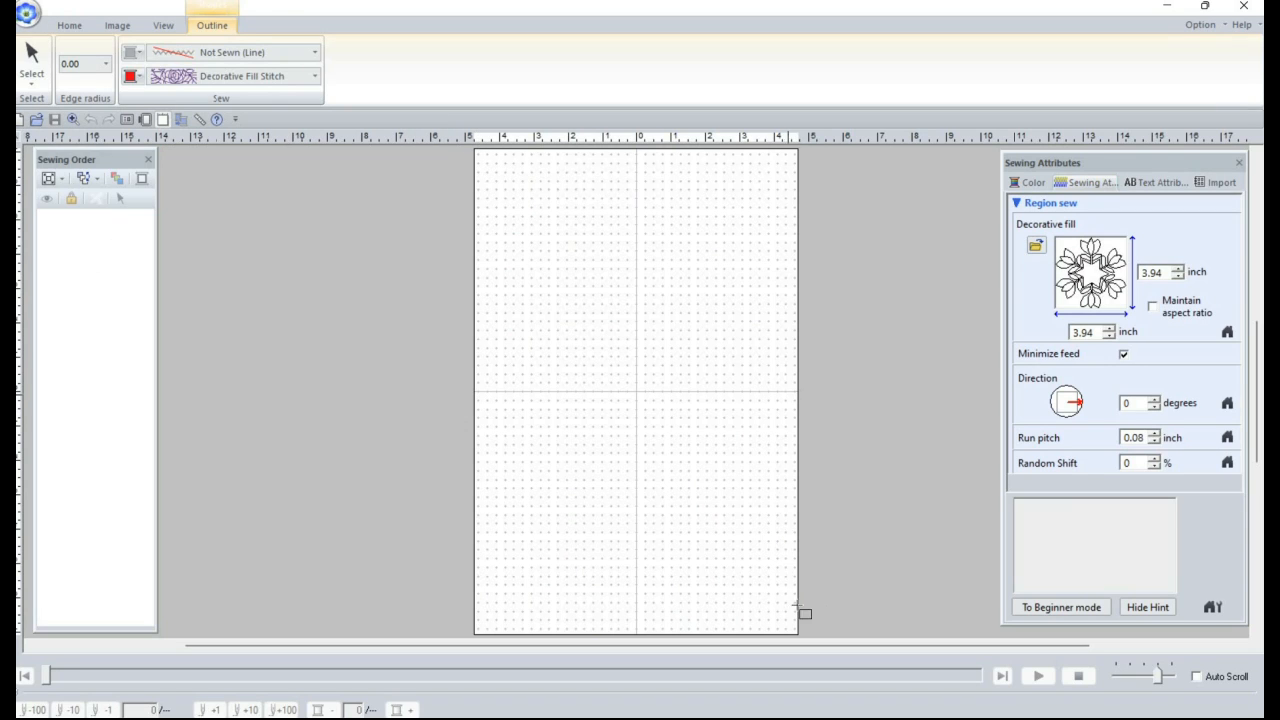
{"action": "left_click_drag", "start_coordinate": [798, 622], "coordinate": [796, 634]}
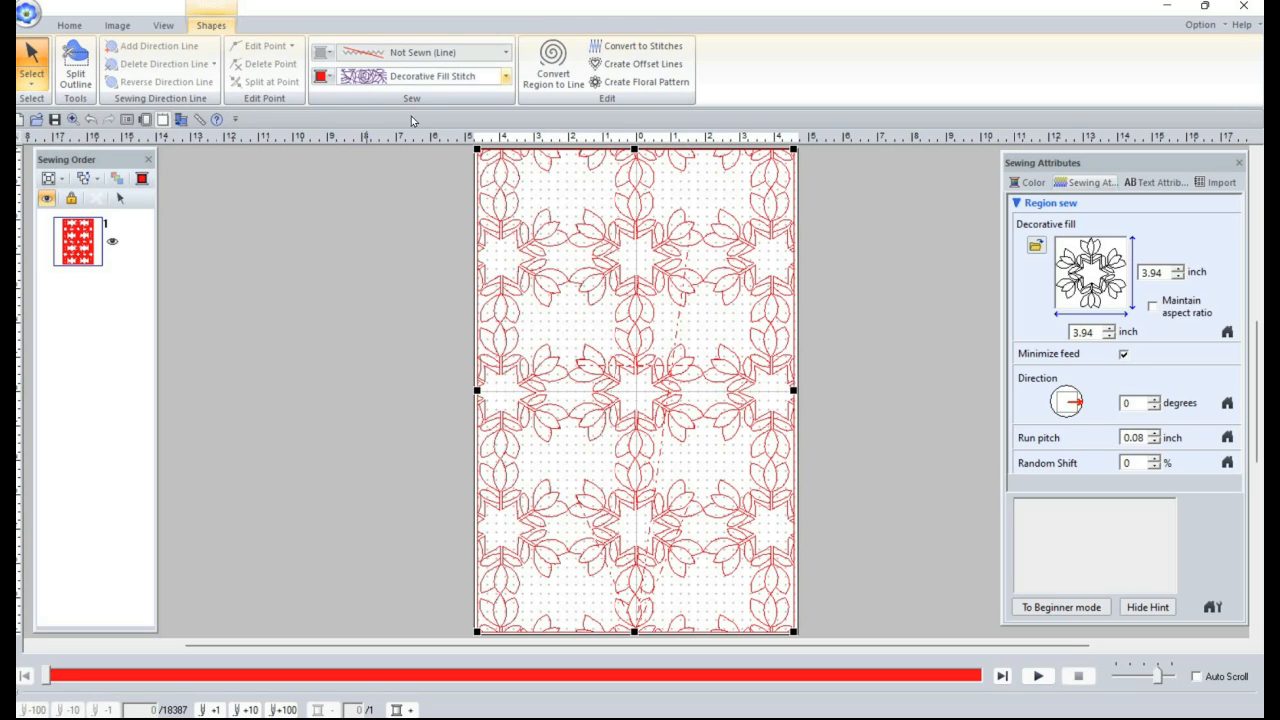
Step: Change the rectangle's region sew type to Fill Stitch, and return it to Decorative Fill Stitch
{"action": "left_click", "coordinate": [414, 78]}
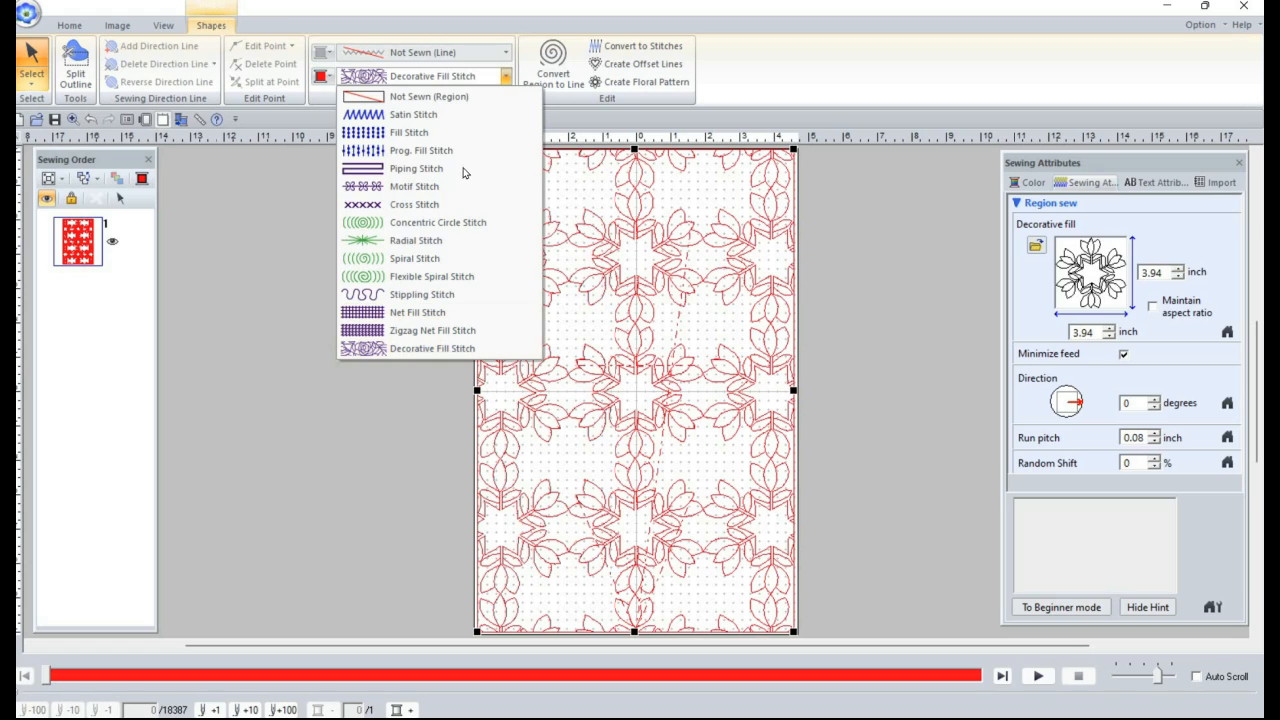
{"action": "left_click", "coordinate": [420, 132]}
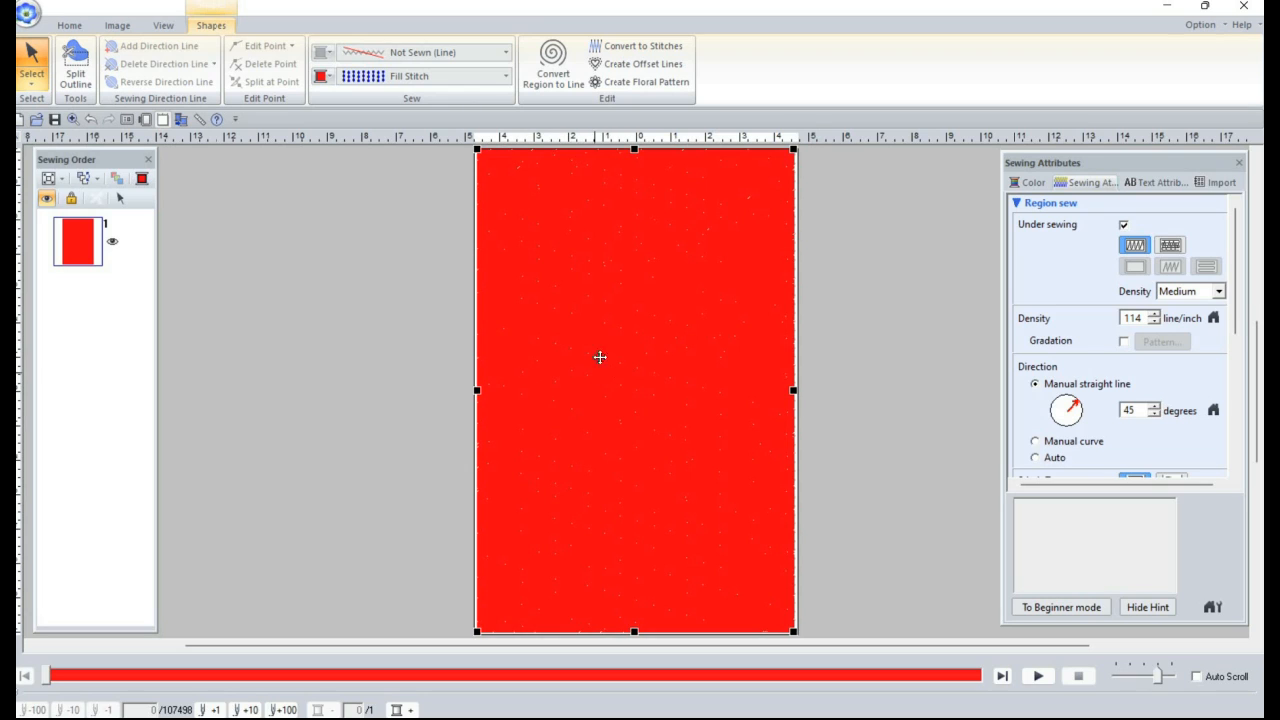
{"action": "left_click", "coordinate": [425, 79]}
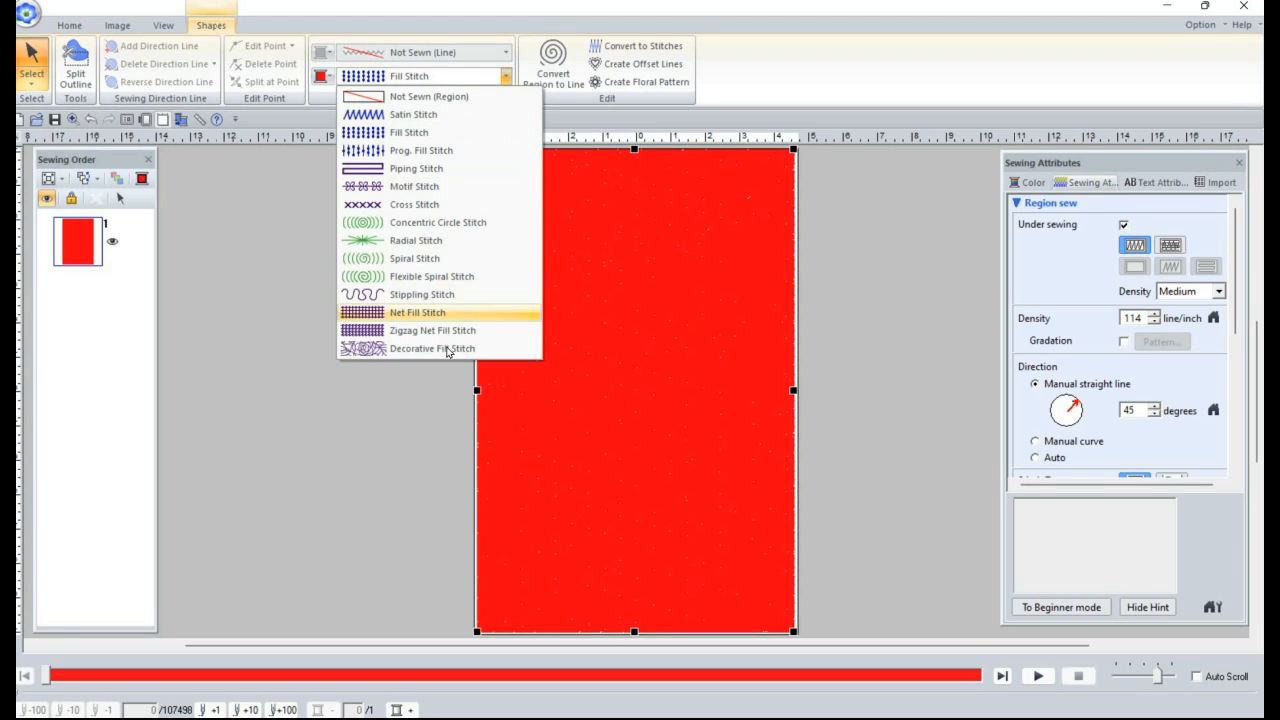
{"action": "left_click", "coordinate": [447, 349]}
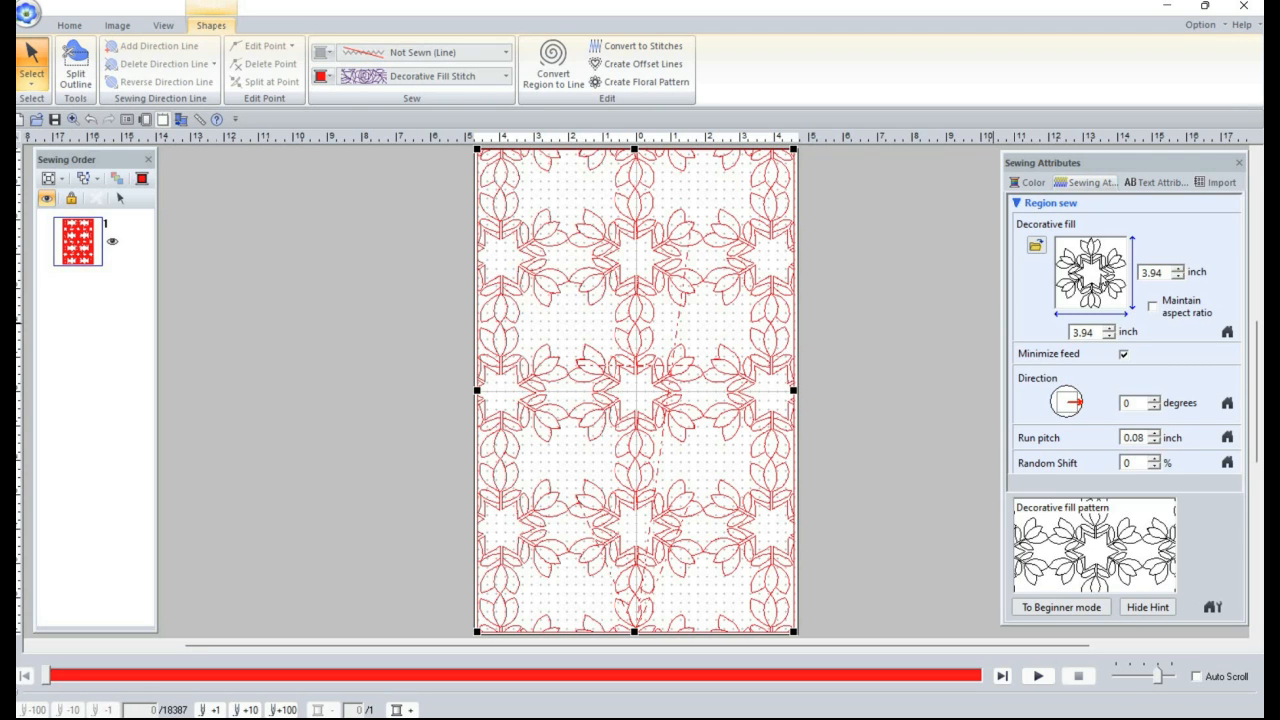
Step: Browse the decorative fill pattern library and apply the pattern "0 - TC tuplipcircle A" to the rectangle
{"action": "left_click", "coordinate": [1036, 245]}
{"action": "scroll", "coordinate": [795, 381], "scroll_direction": "down", "scroll_amount": 15}
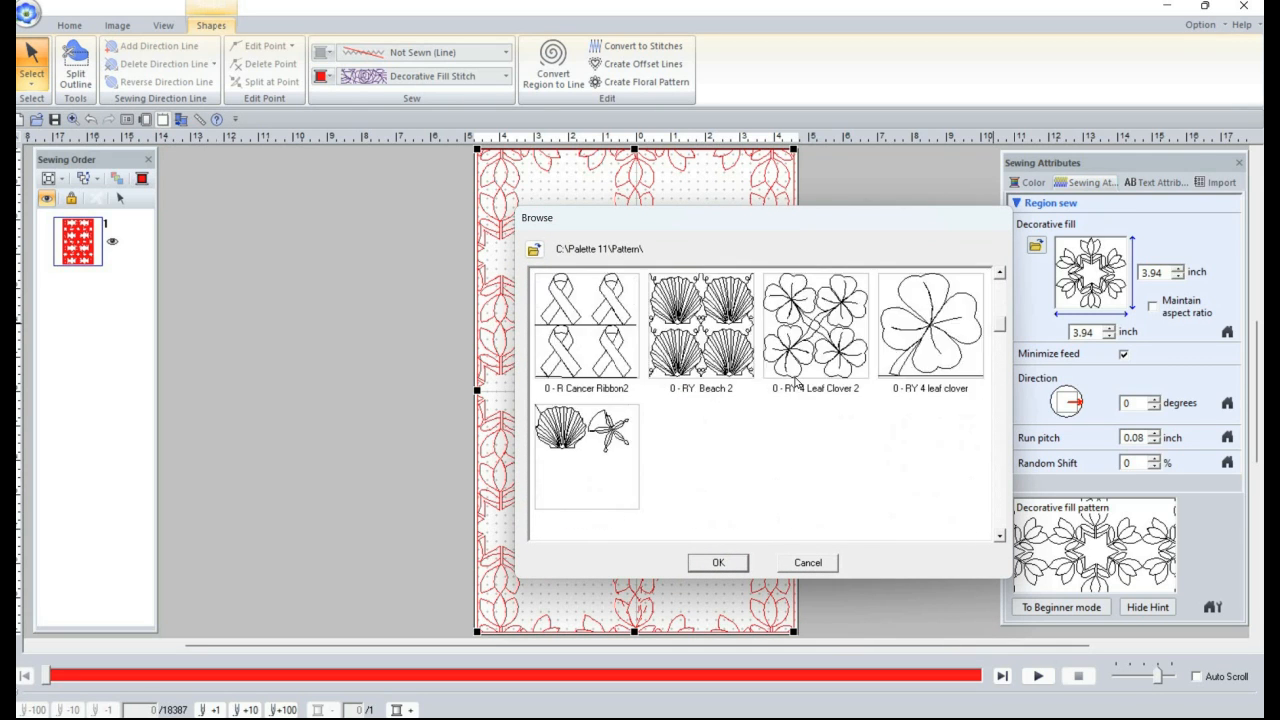
{"action": "scroll", "coordinate": [795, 381], "scroll_direction": "down", "scroll_amount": 1}
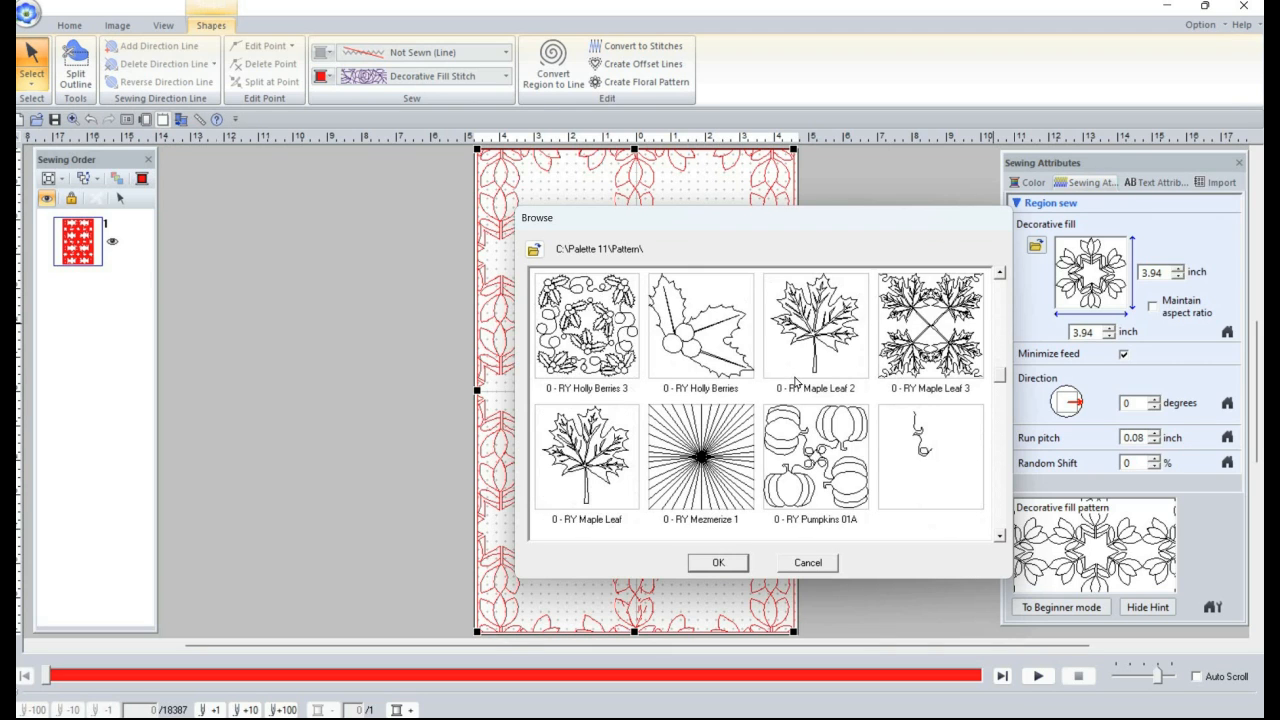
{"action": "scroll", "coordinate": [795, 381], "scroll_direction": "down", "scroll_amount": 1}
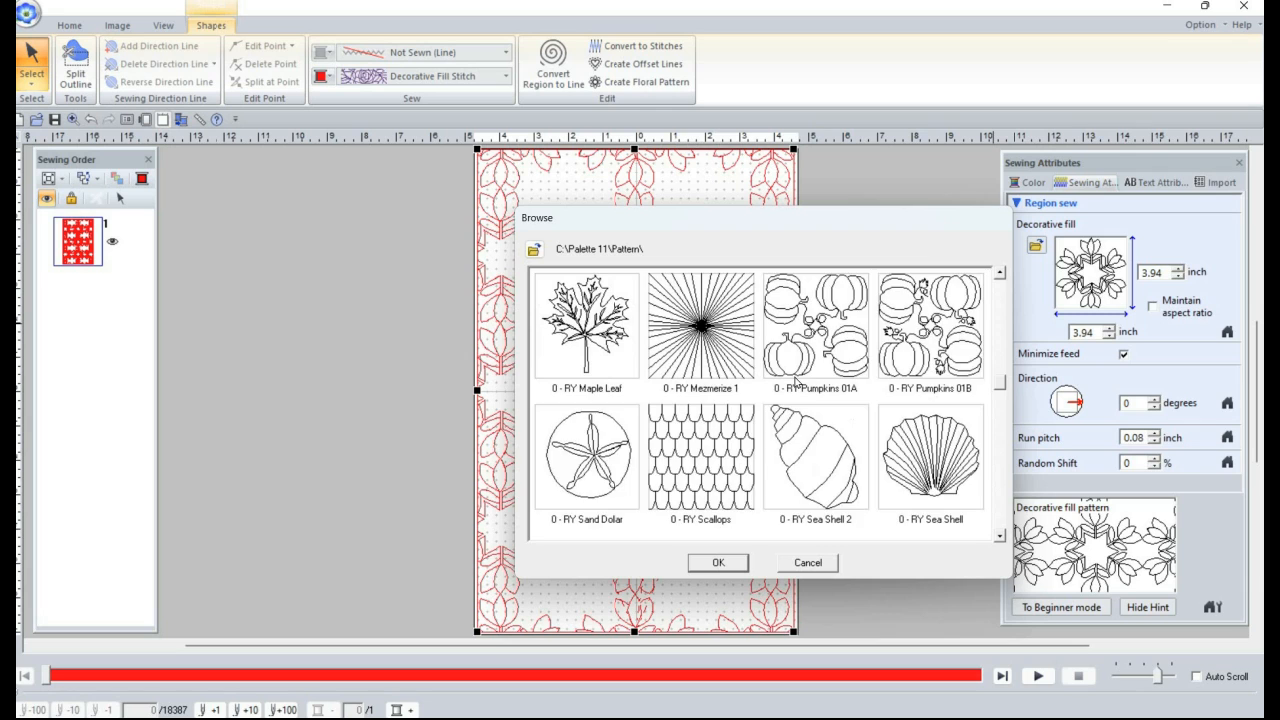
{"action": "scroll", "coordinate": [795, 381], "scroll_direction": "down", "scroll_amount": 4}
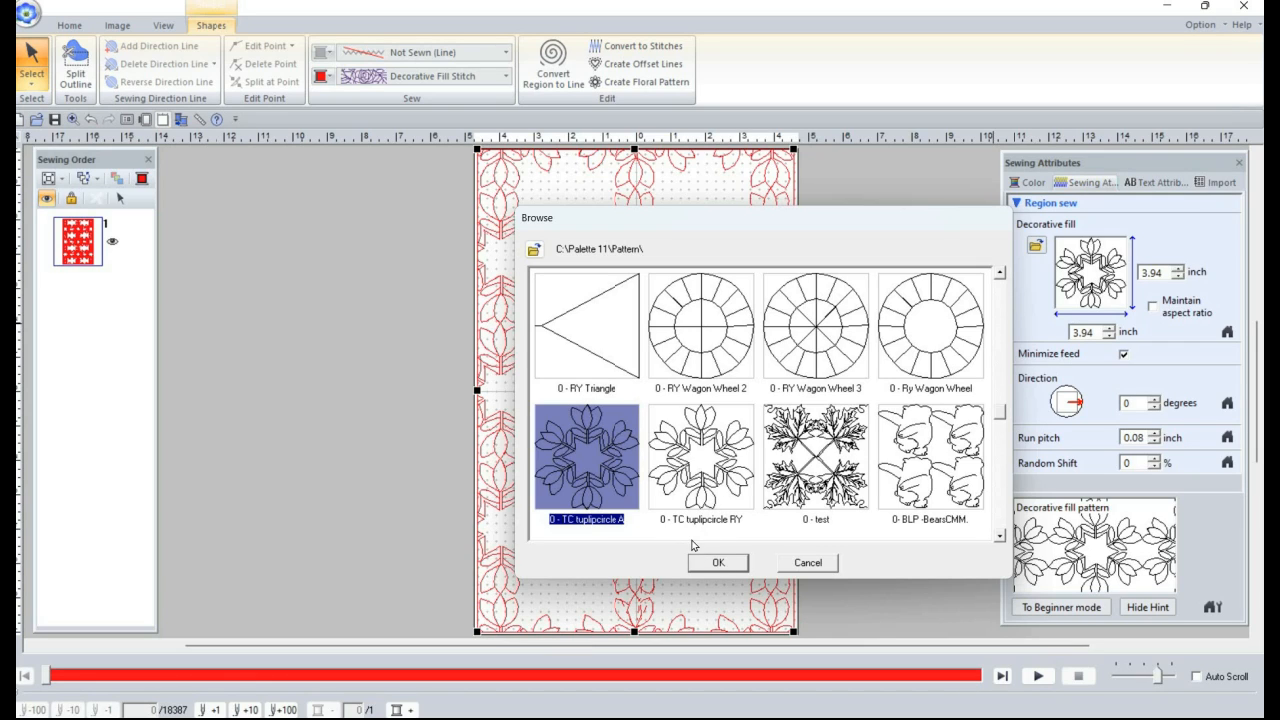
{"action": "left_click", "coordinate": [718, 563]}
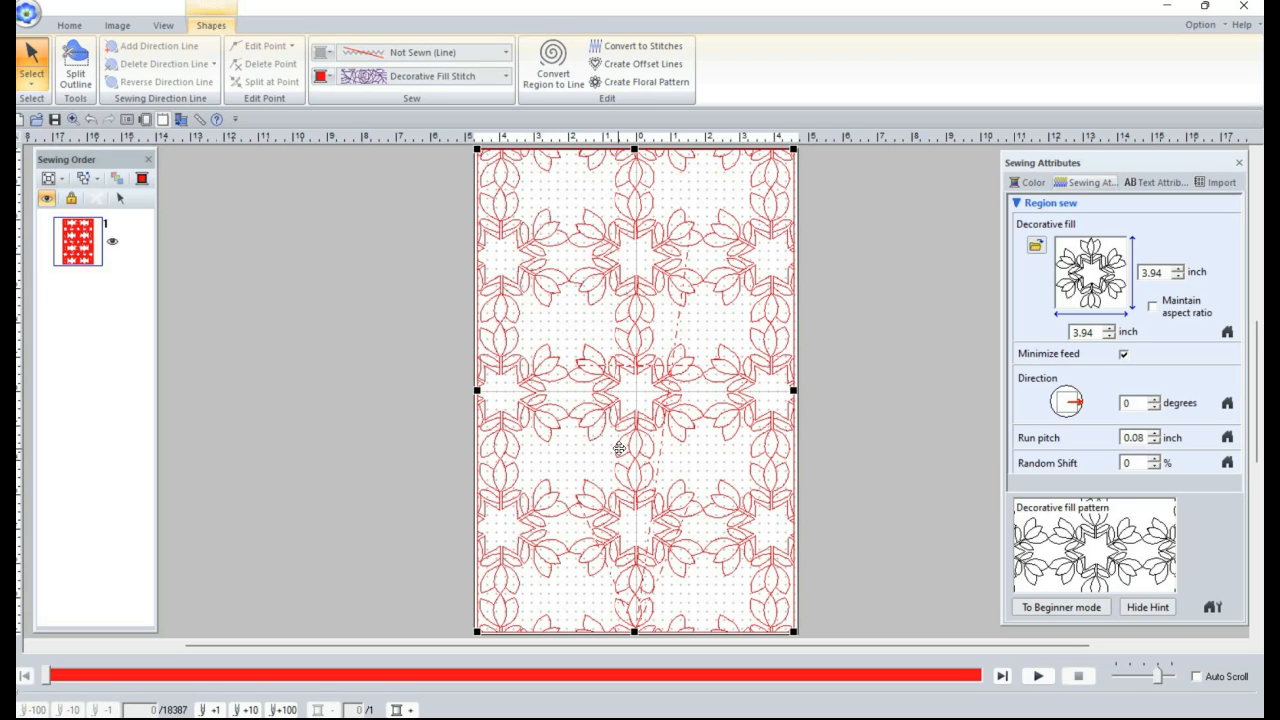
Step: Switch to Programmable Stitch Creator and display a medium-spaced grid behind the tulip circle pattern
{"action": "key", "text": "alt+Tab"}
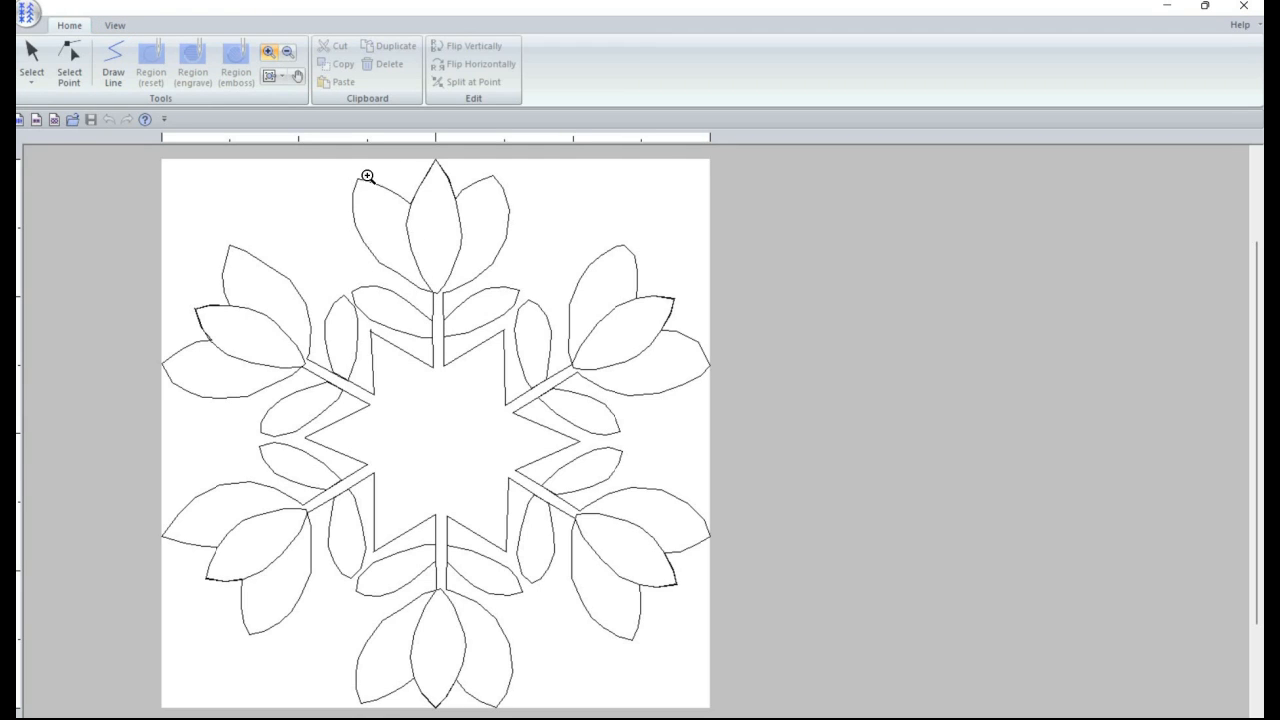
{"action": "left_click", "coordinate": [115, 25]}
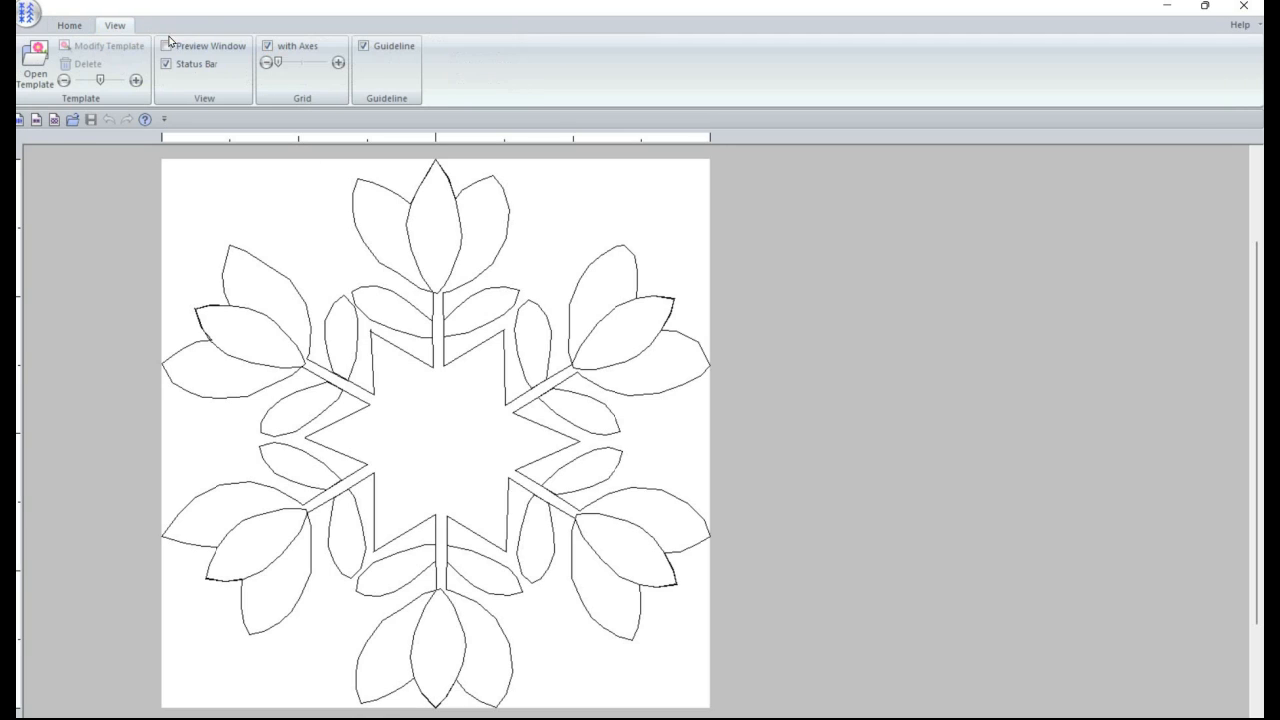
{"action": "left_click", "coordinate": [306, 64]}
{"action": "left_click", "coordinate": [306, 64]}
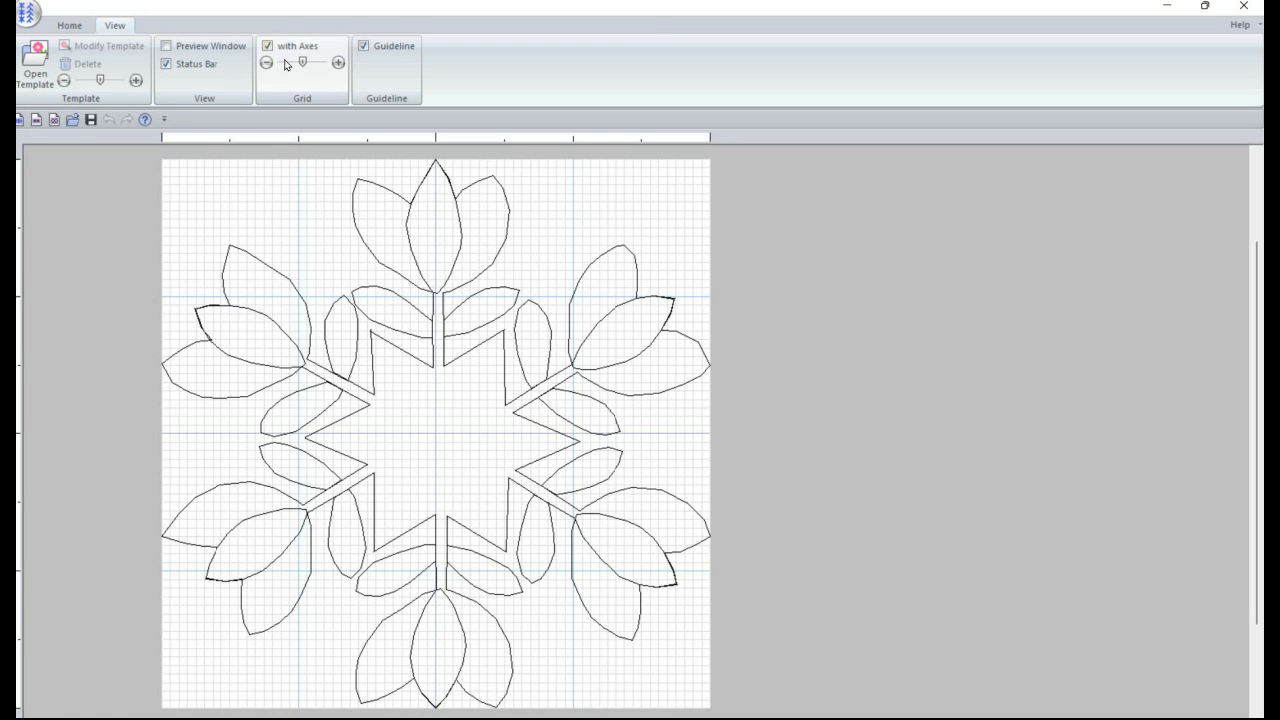
Step: Try wider and finer grid spacings behind the pattern and return to the medium spacing
{"action": "left_click", "coordinate": [337, 63]}
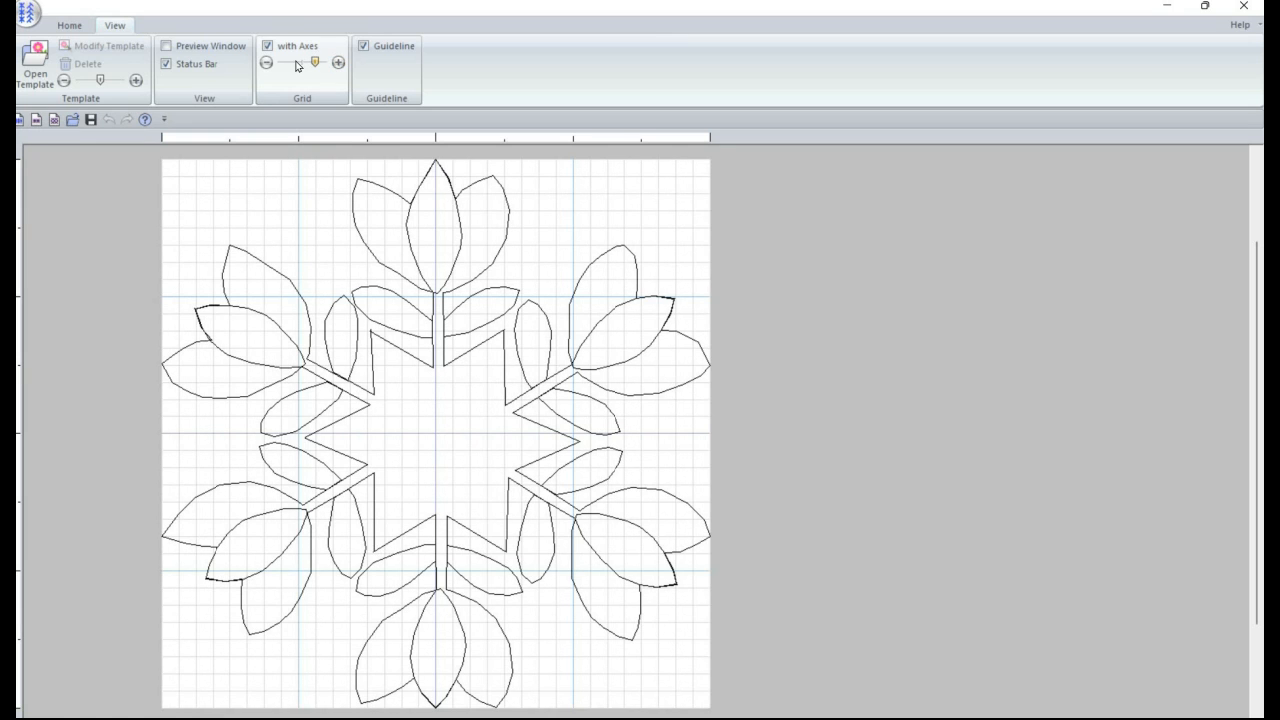
{"action": "left_click", "coordinate": [304, 65]}
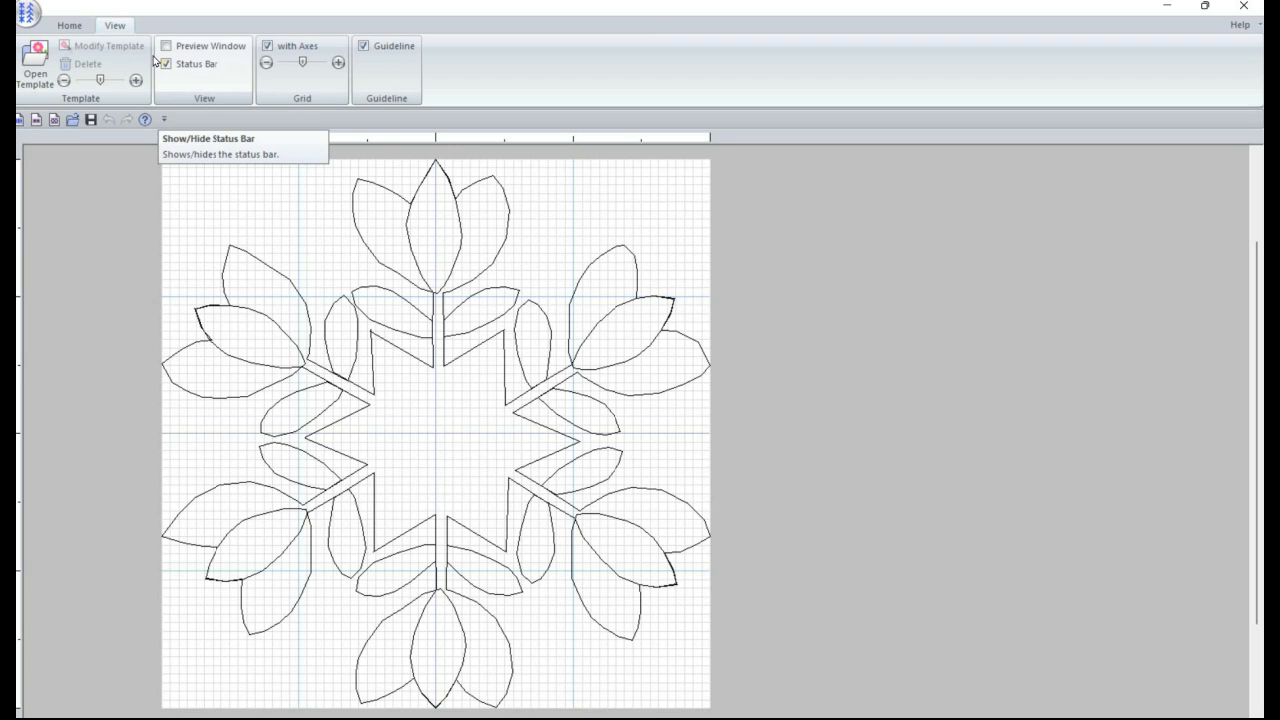
{"action": "left_click", "coordinate": [339, 63]}
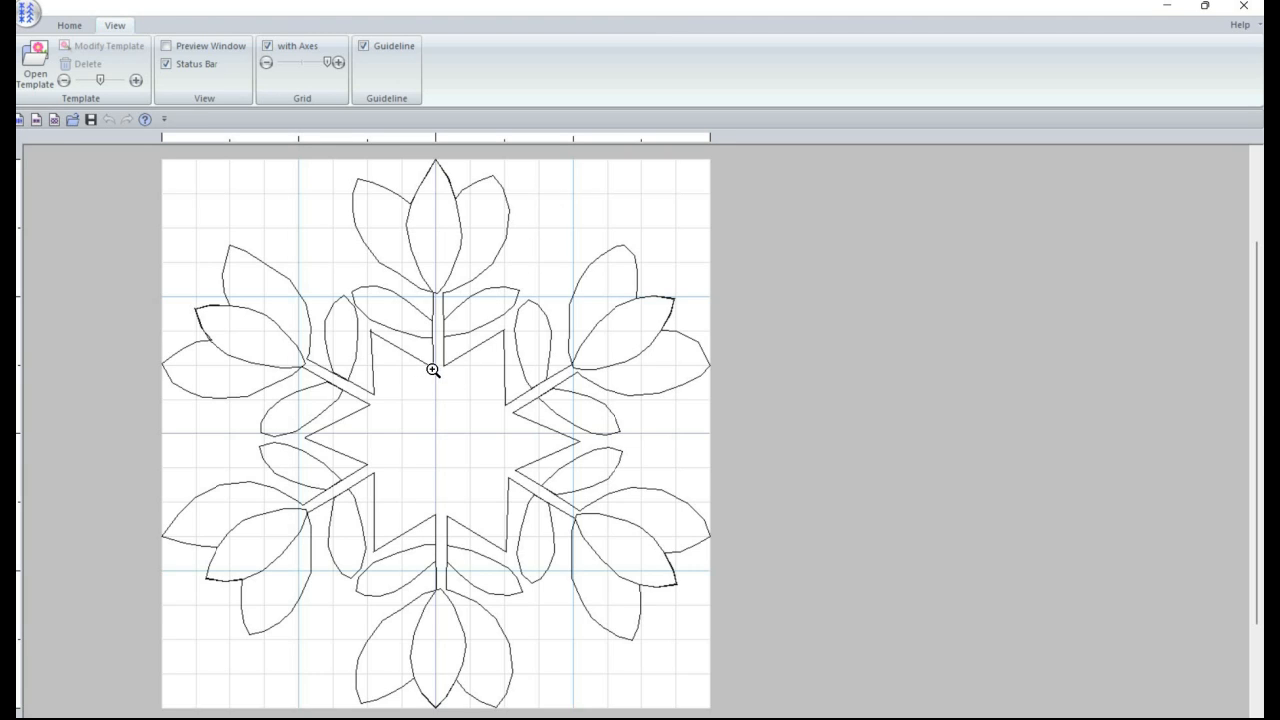
{"action": "left_click", "coordinate": [302, 63]}
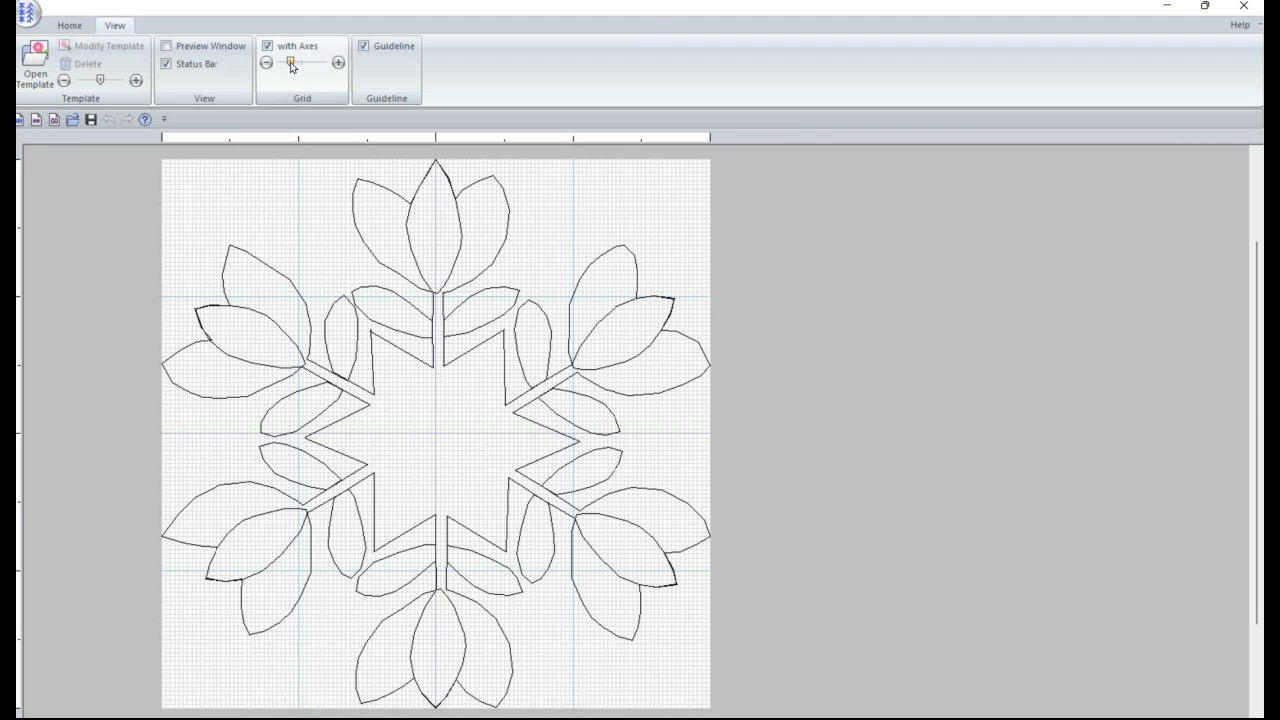
{"action": "left_click", "coordinate": [306, 64]}
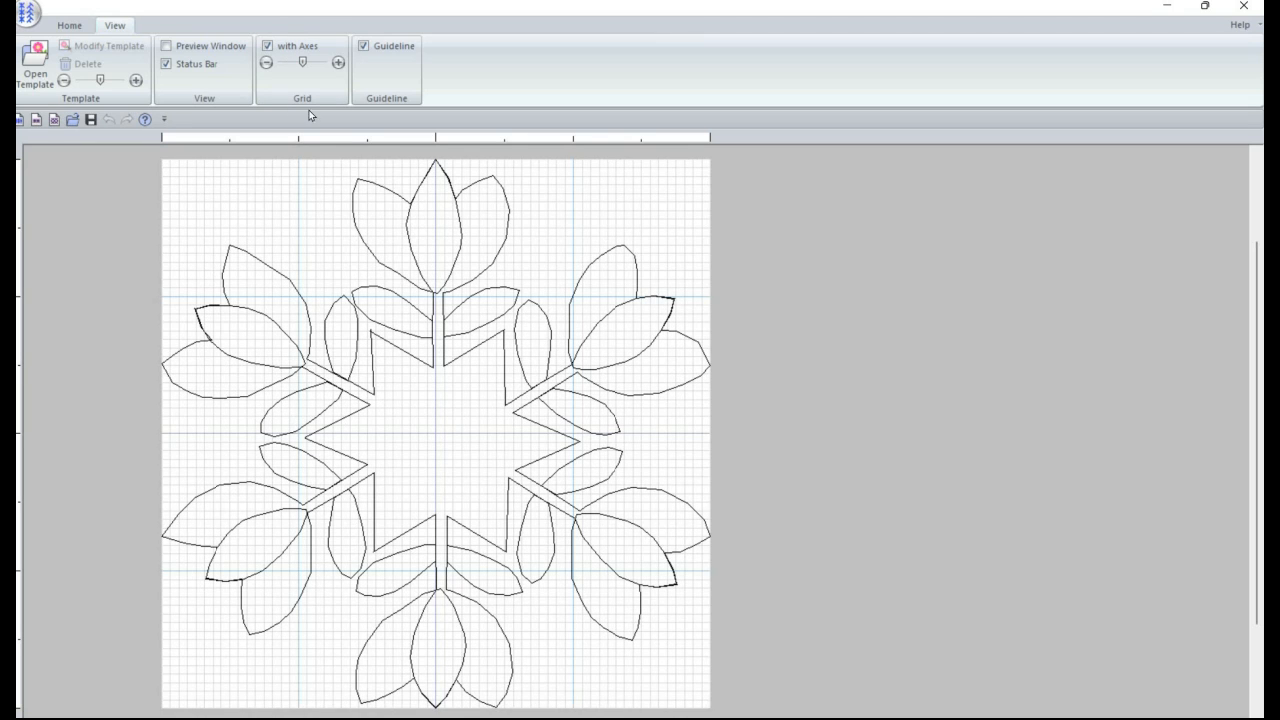
Step: Select the outline of the uppermost tulip for point editing
{"action": "left_click", "coordinate": [69, 26]}
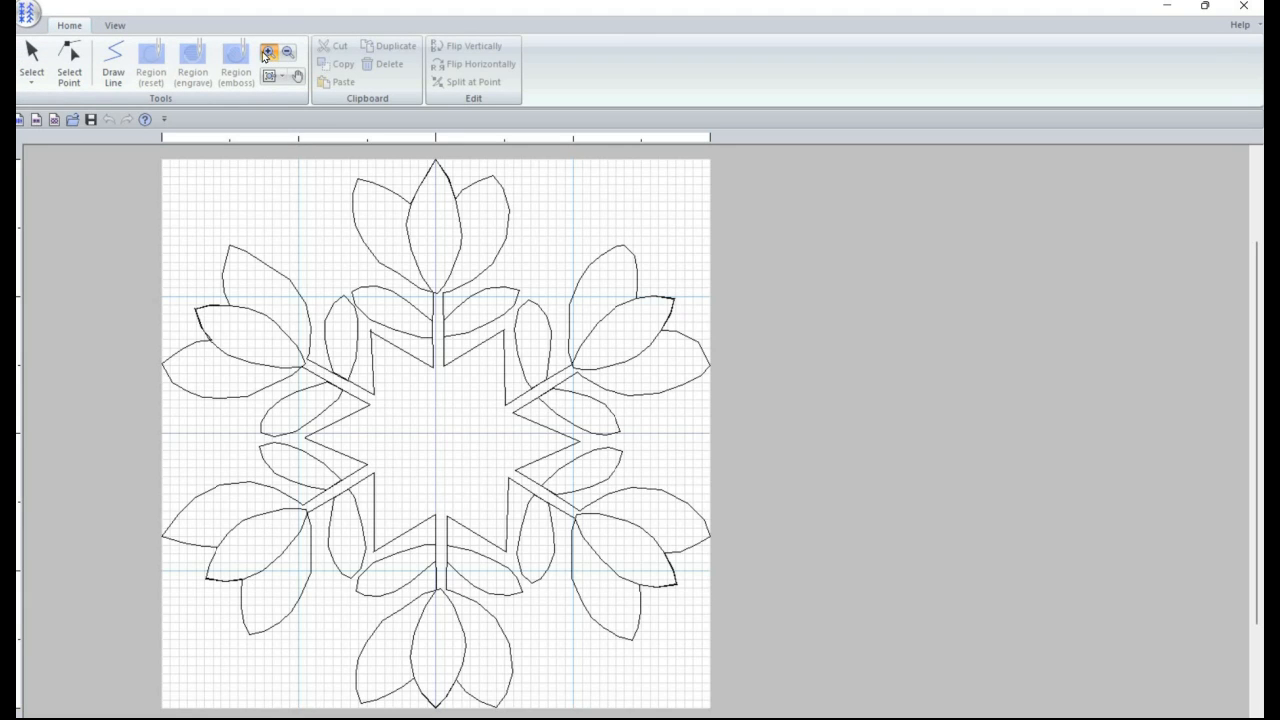
{"action": "left_click", "coordinate": [267, 54]}
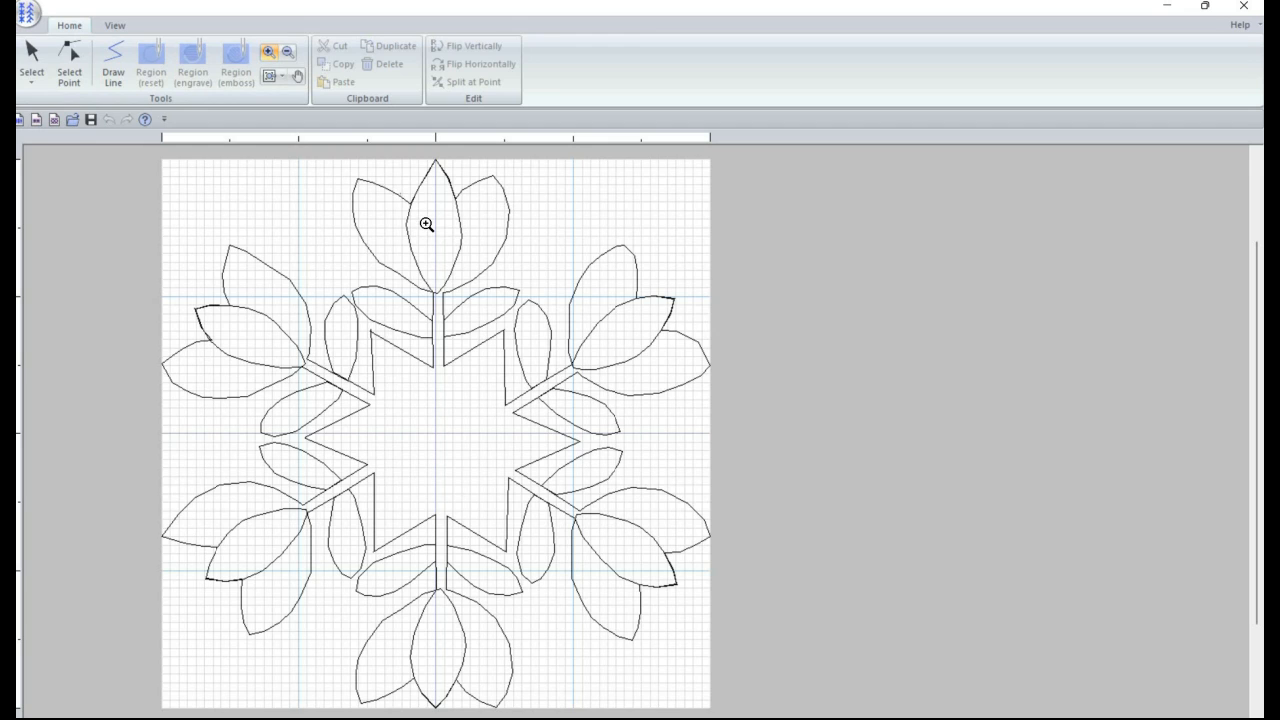
{"action": "left_click", "coordinate": [414, 204]}
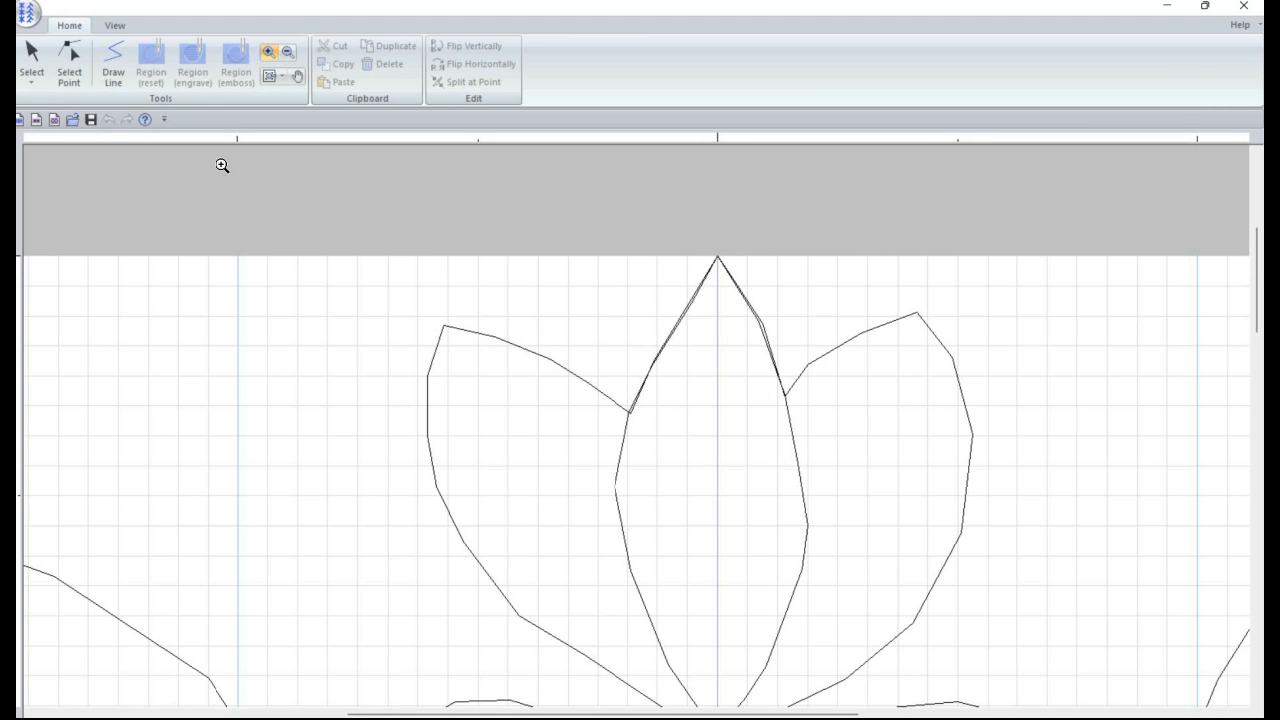
{"action": "key", "text": "Escape"}
{"action": "left_click", "coordinate": [68, 71]}
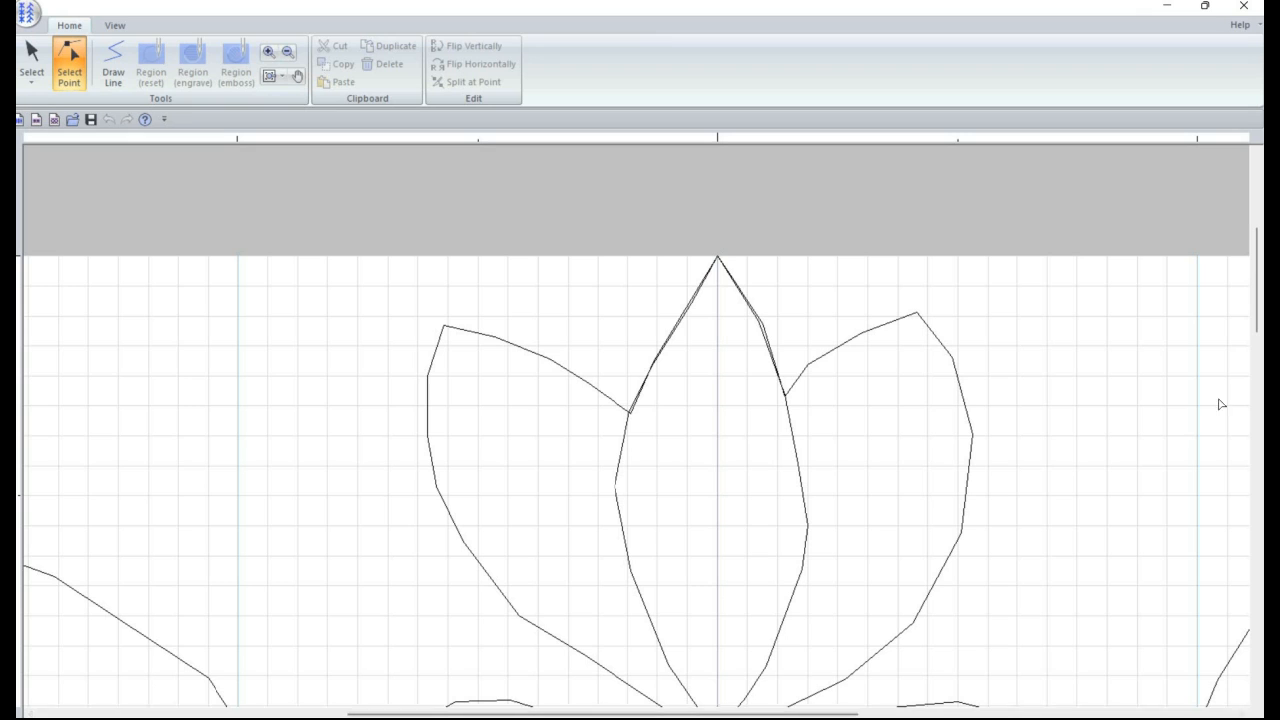
{"action": "scroll", "coordinate": [809, 509], "scroll_direction": "down", "scroll_amount": 3}
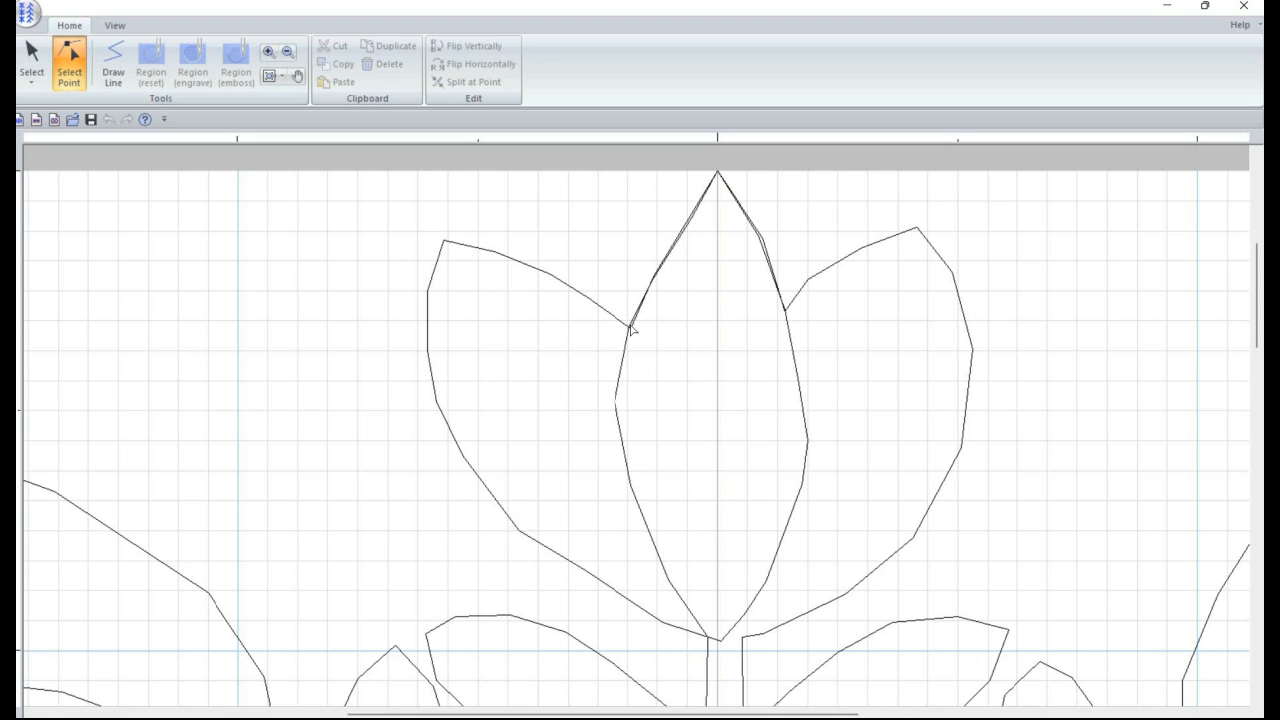
{"action": "left_click", "coordinate": [631, 329]}
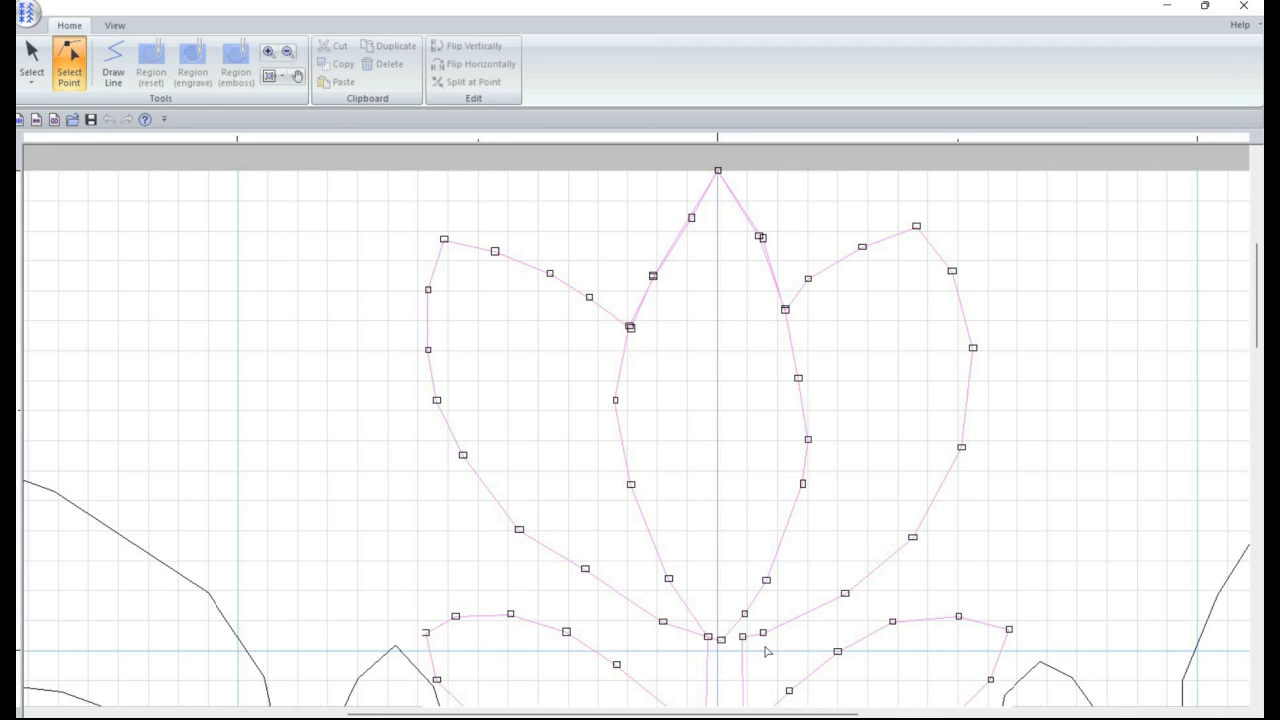
Step: Move the left petal's inner junction point away from the center petal and split the outline at that point
{"action": "left_click", "coordinate": [629, 328]}
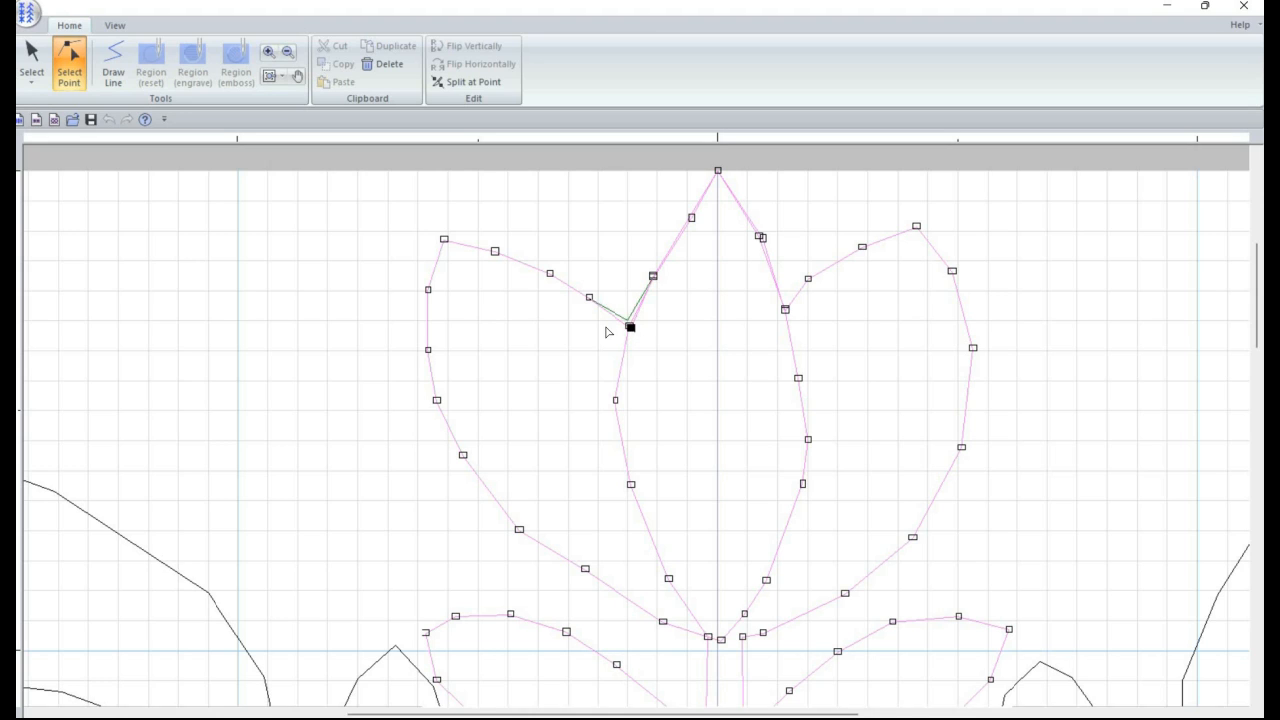
{"action": "left_click_drag", "start_coordinate": [630, 327], "coordinate": [606, 332]}
{"action": "right_click", "coordinate": [599, 324]}
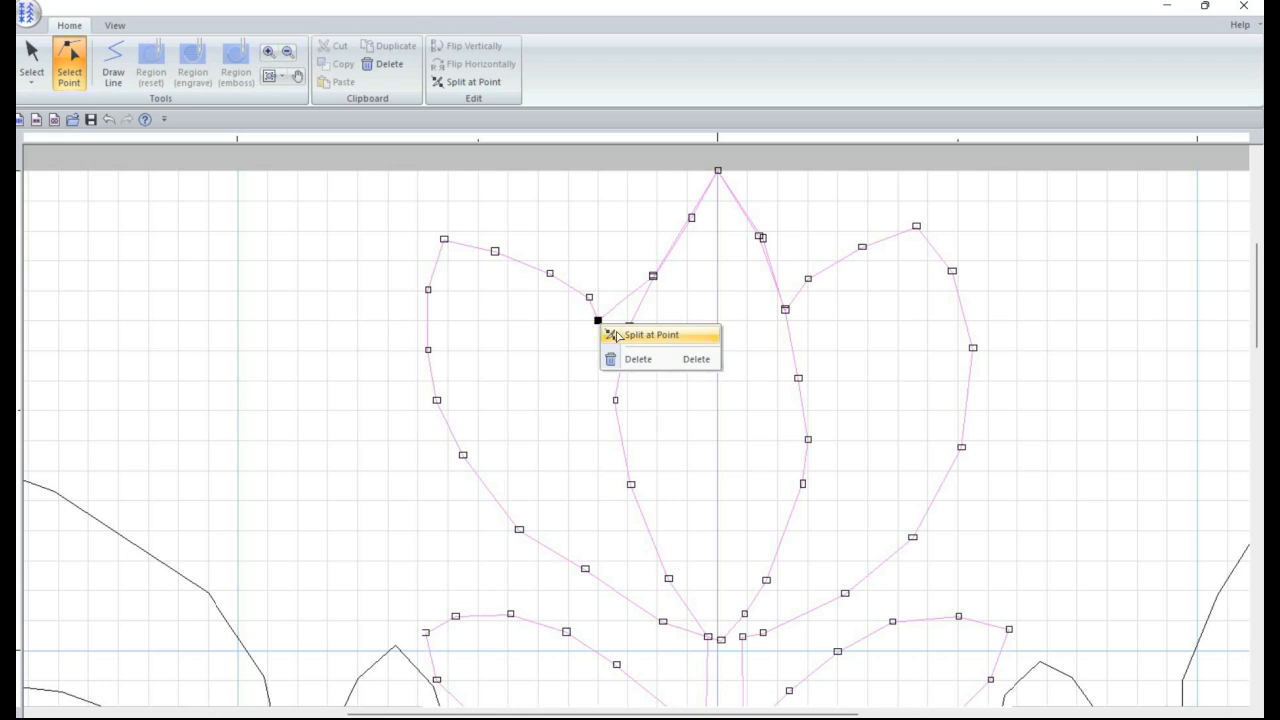
{"action": "left_click", "coordinate": [606, 333]}
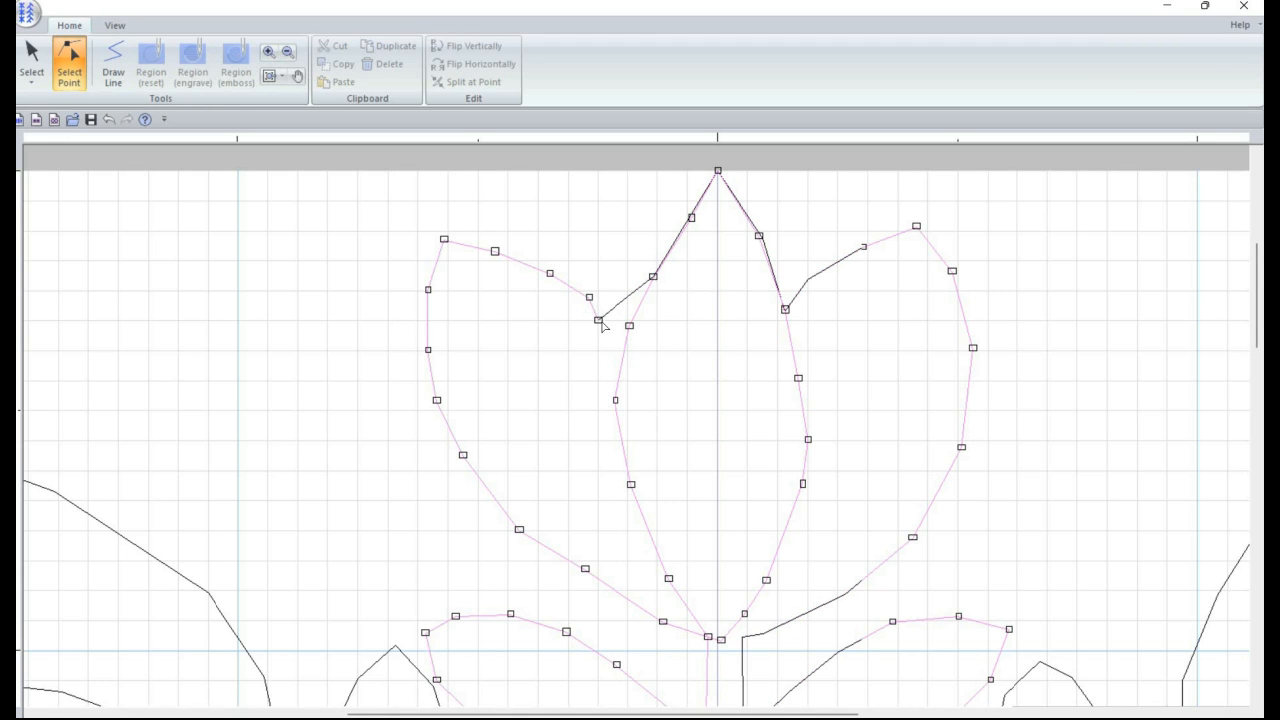
Step: Undo the split and move the left petal's inner point back against the center petal
{"action": "left_click", "coordinate": [110, 119]}
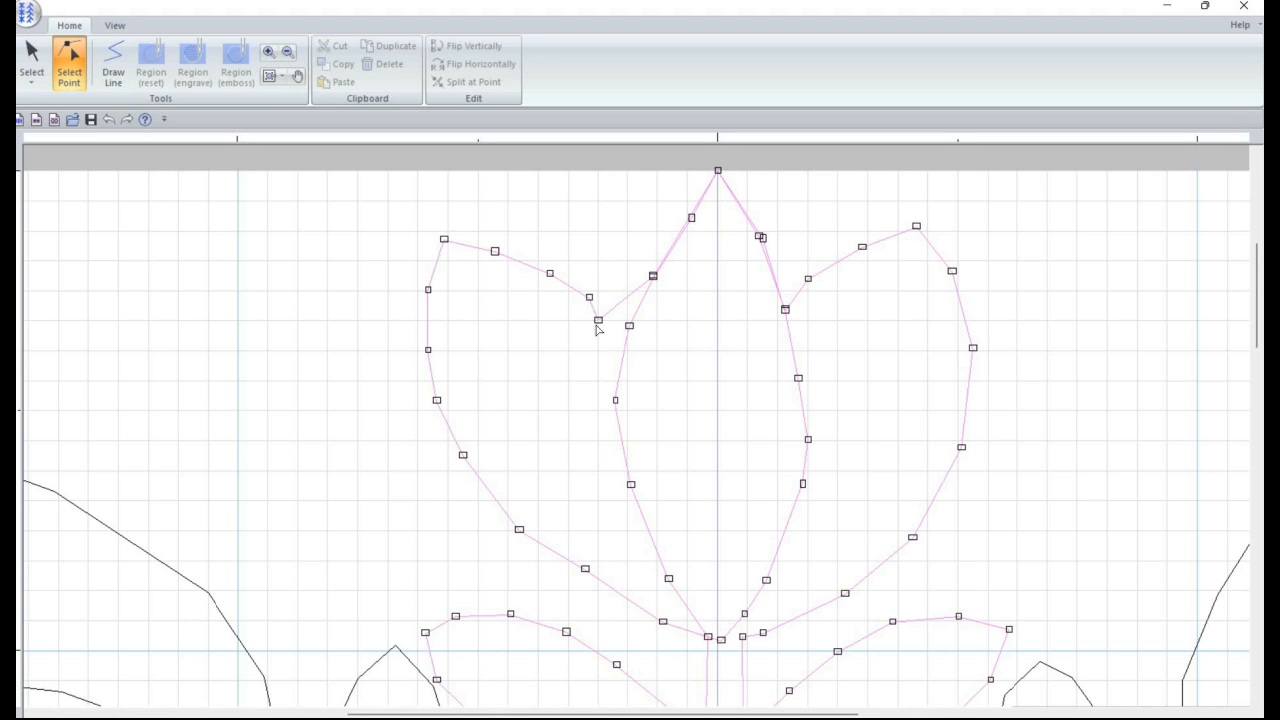
{"action": "left_click_drag", "start_coordinate": [598, 320], "coordinate": [627, 325]}
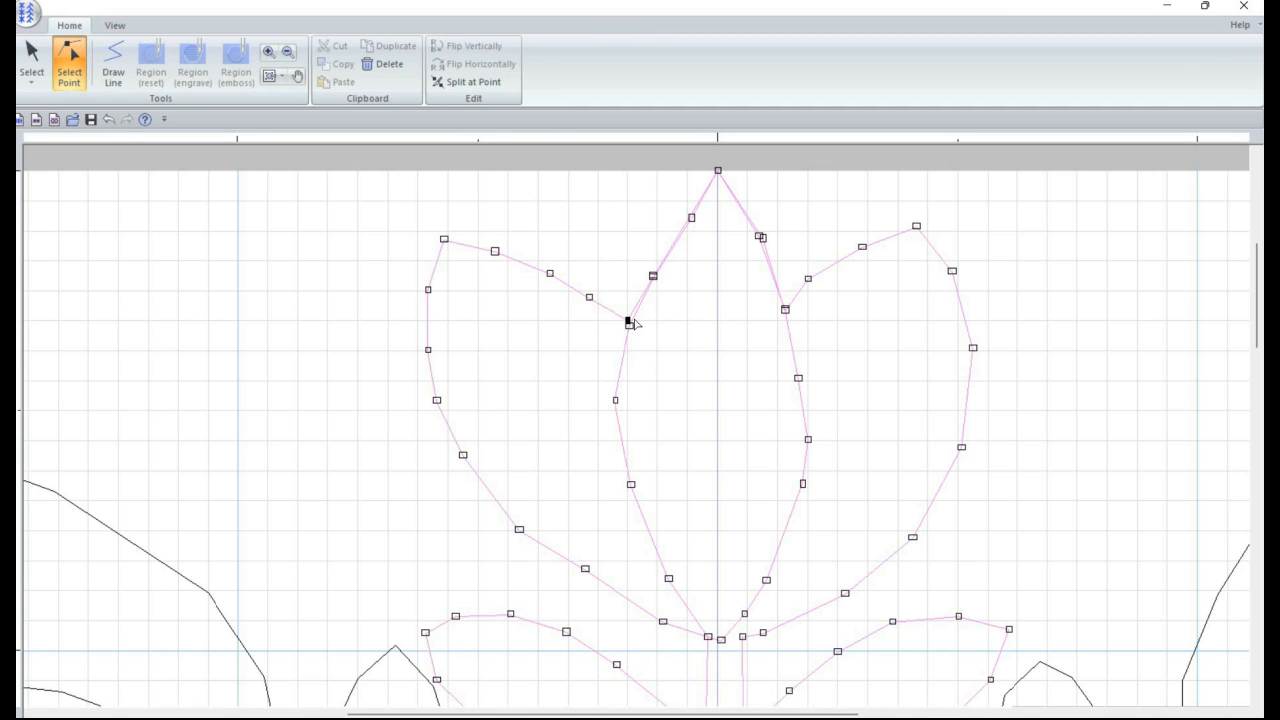
Step: Move the left petal's inner junction point about one grid square away from the center petal and split the outline there
{"action": "key", "text": "ctrl+z"}
{"action": "right_click", "coordinate": [596, 322]}
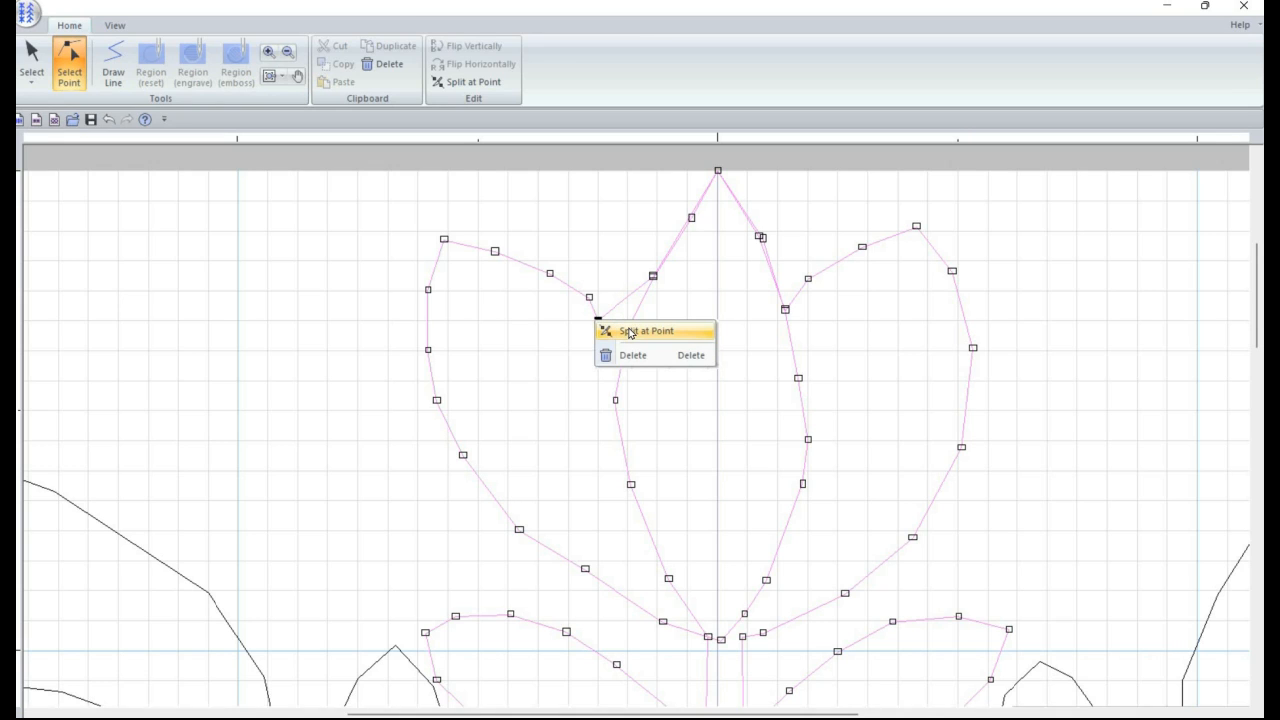
{"action": "left_click", "coordinate": [630, 331]}
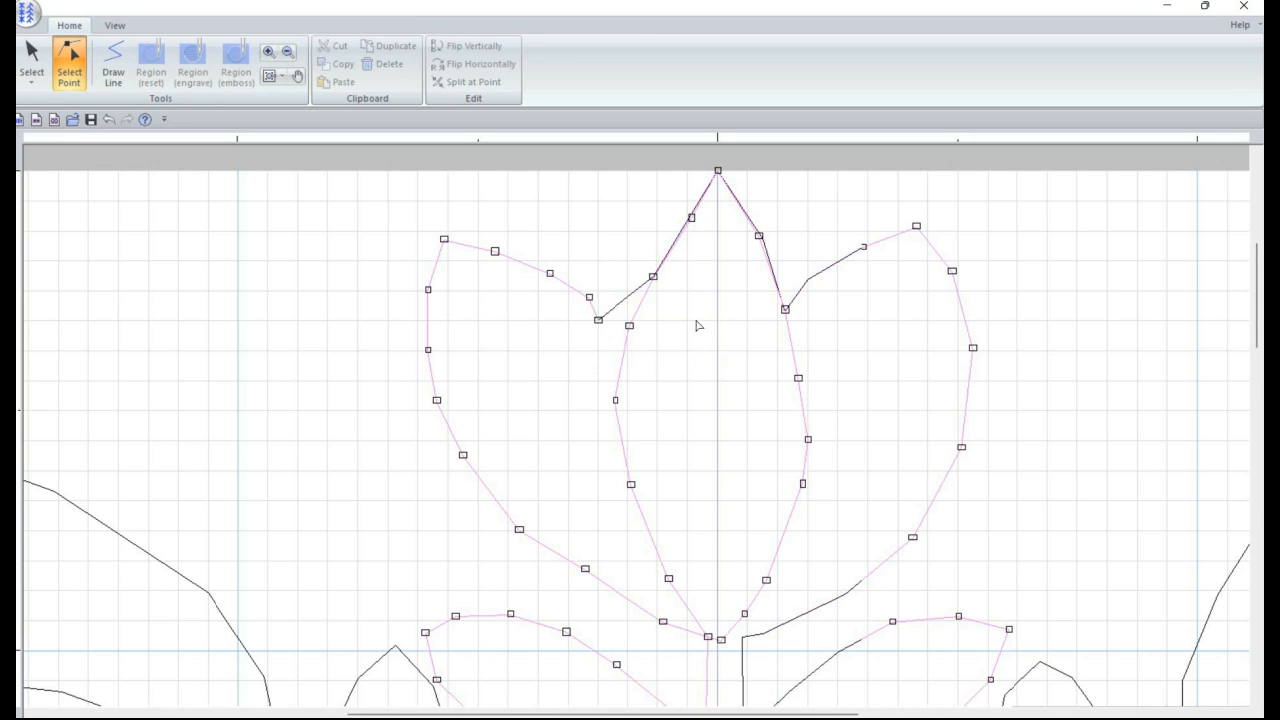
Step: Shift the center petal's right junction point between neighboring grid intersections, leaving it inside the petal away from the right petal's outline
{"action": "left_click", "coordinate": [786, 309]}
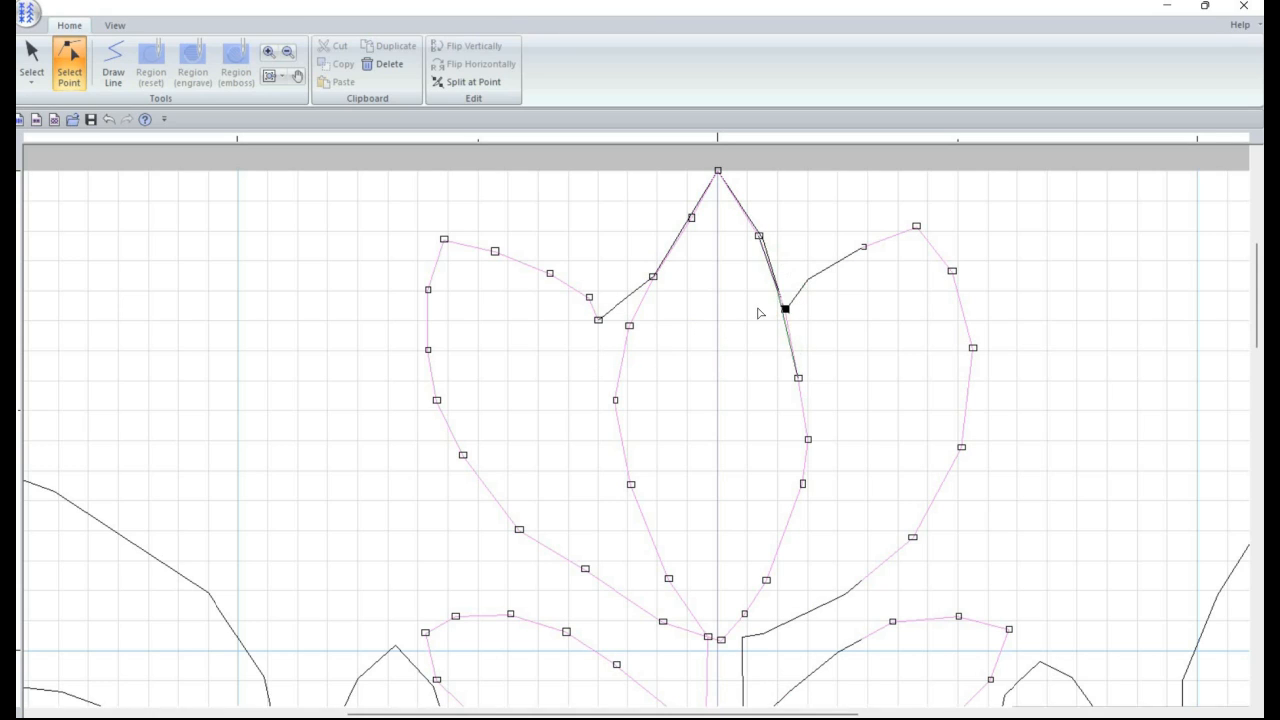
{"action": "left_click_drag", "start_coordinate": [789, 311], "coordinate": [785, 311]}
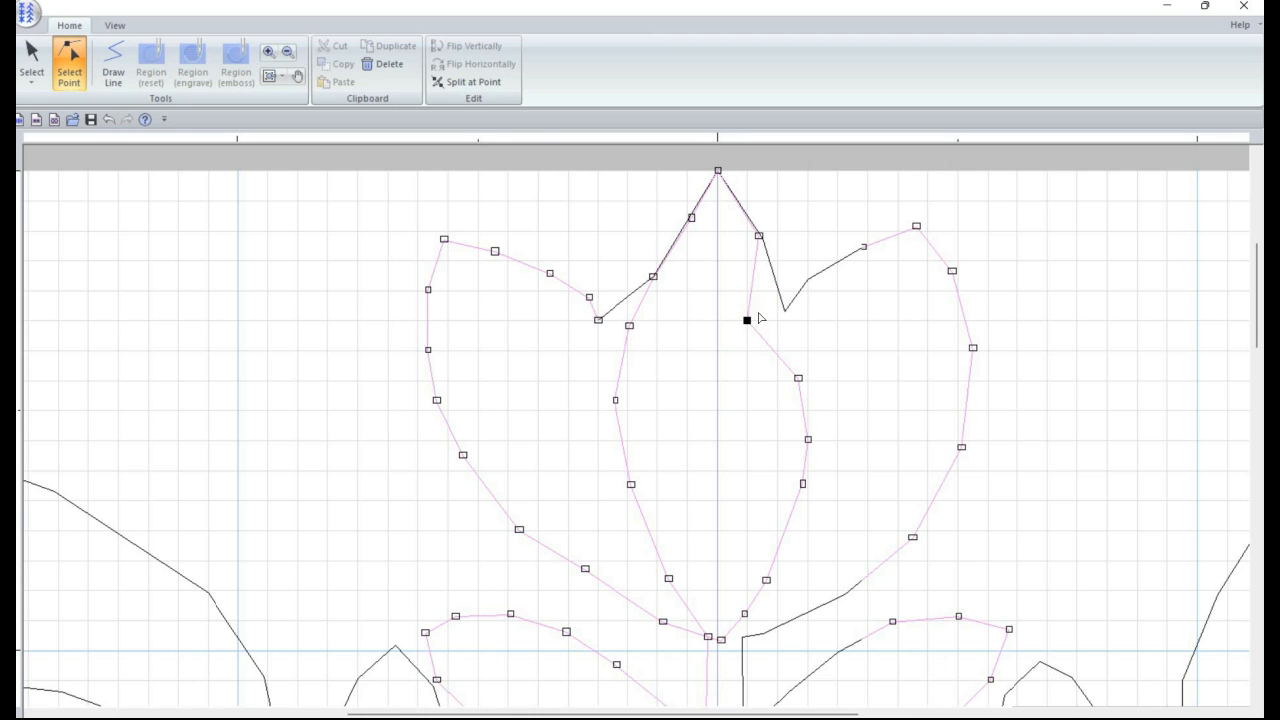
{"action": "left_click", "coordinate": [777, 322]}
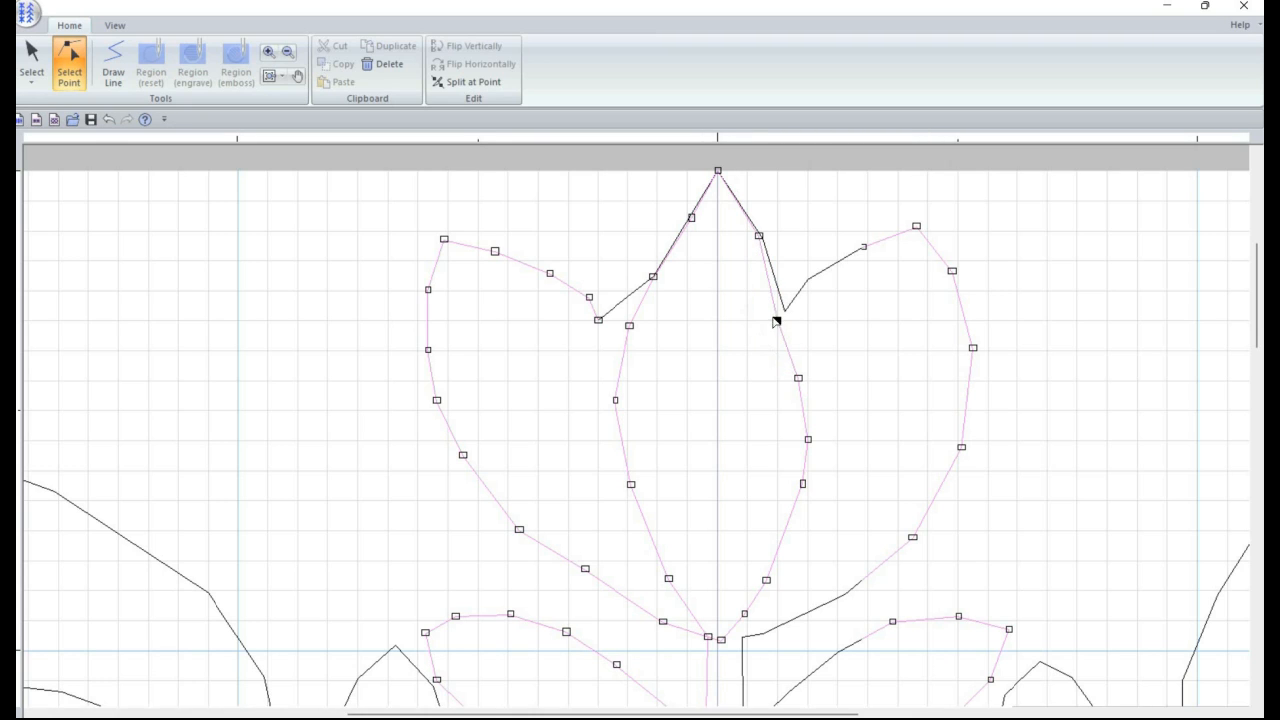
{"action": "left_click_drag", "start_coordinate": [757, 322], "coordinate": [752, 318]}
{"action": "left_click", "coordinate": [777, 322]}
{"action": "left_click", "coordinate": [808, 321]}
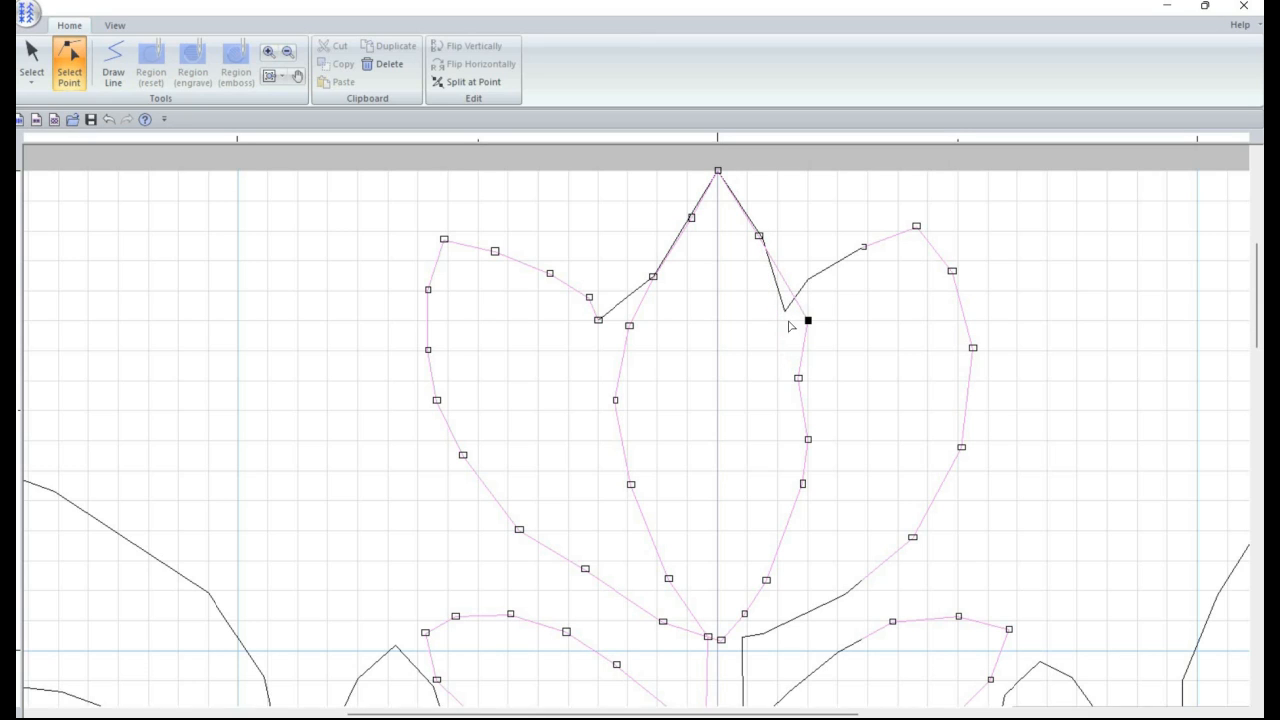
{"action": "left_click", "coordinate": [777, 322]}
{"action": "left_click", "coordinate": [748, 322]}
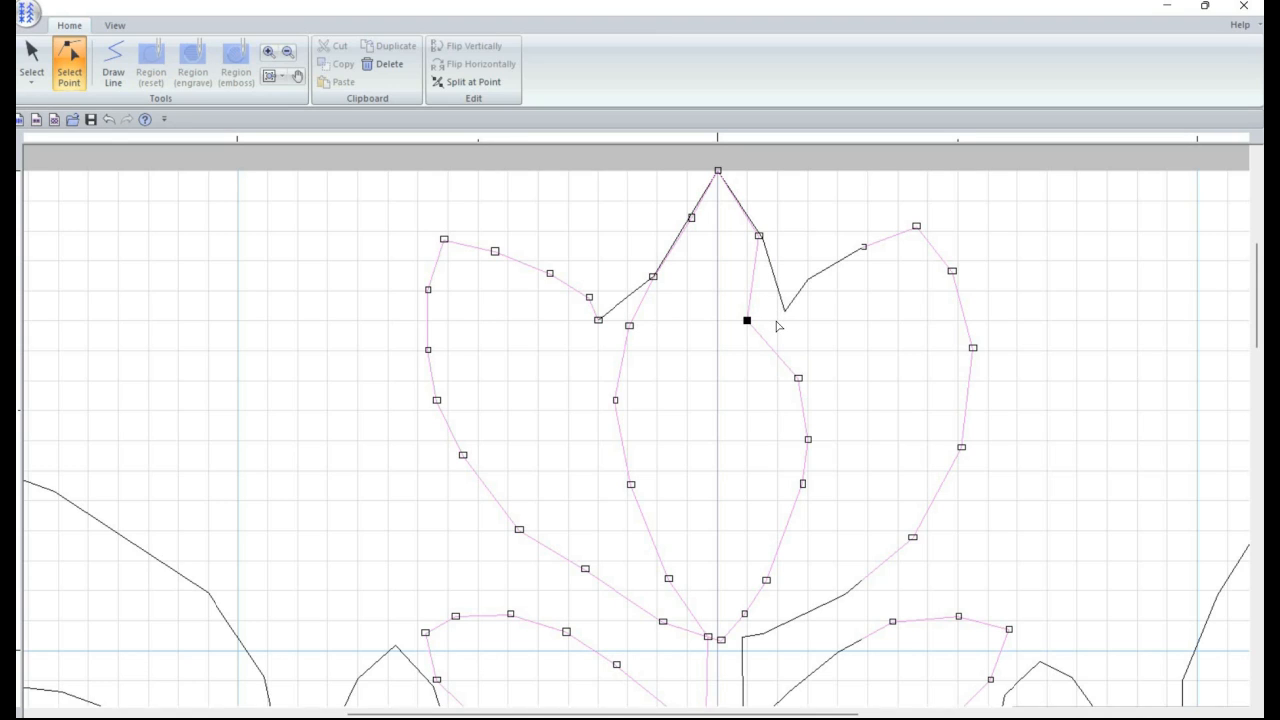
{"action": "left_click", "coordinate": [755, 321]}
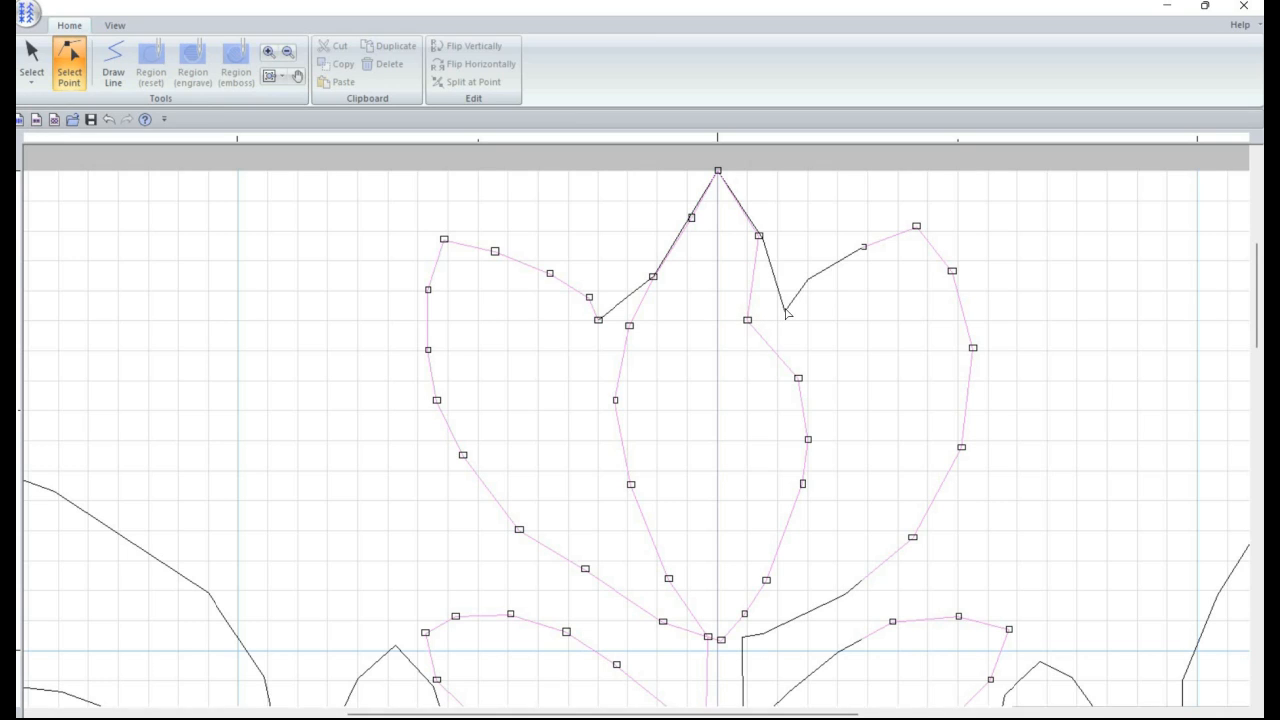
Step: Split the right petal's outline at its inner junction point and move the center petal's junction point back beside it
{"action": "left_click", "coordinate": [785, 312]}
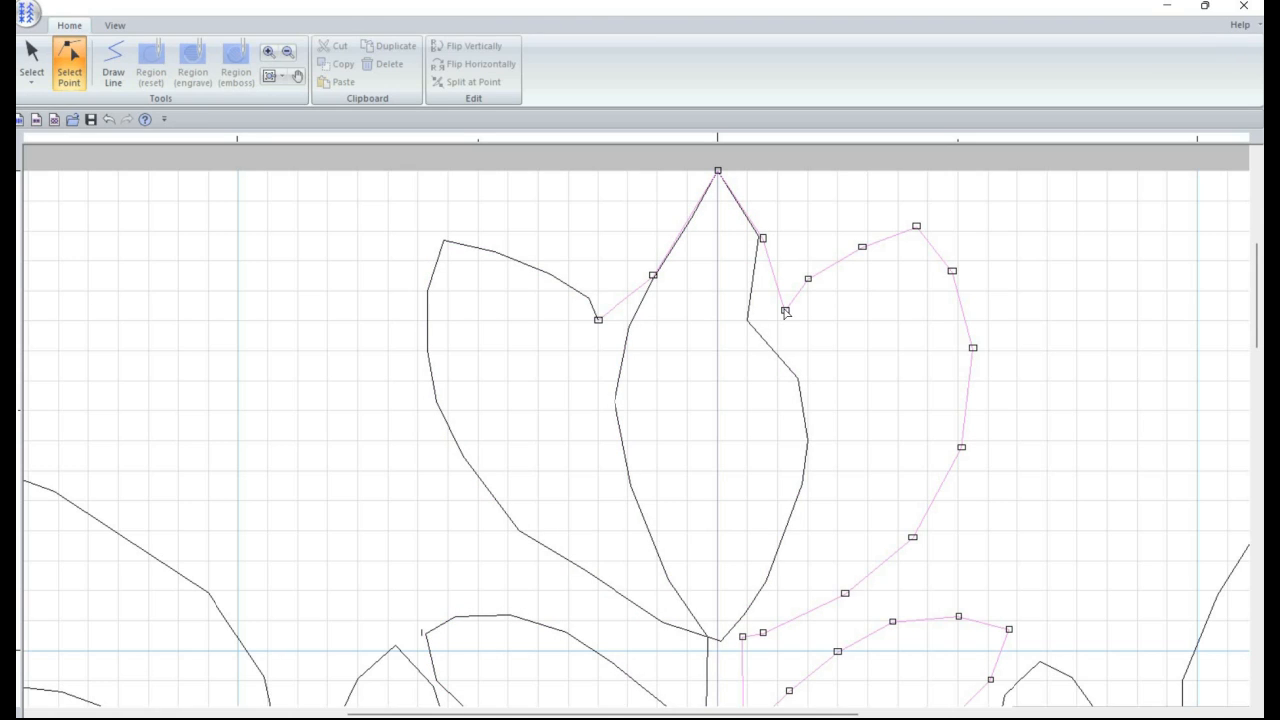
{"action": "right_click", "coordinate": [786, 312]}
{"action": "left_click", "coordinate": [795, 323]}
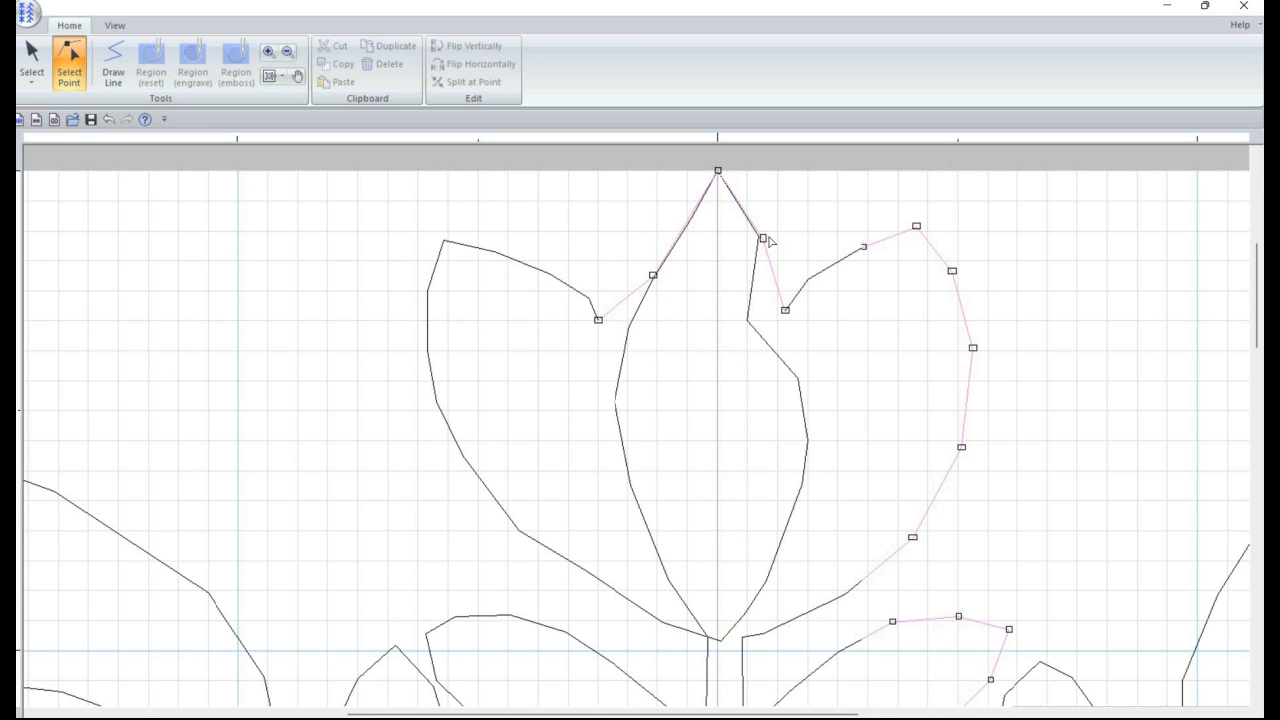
{"action": "left_click", "coordinate": [749, 325]}
{"action": "left_click_drag", "start_coordinate": [749, 323], "coordinate": [777, 321]}
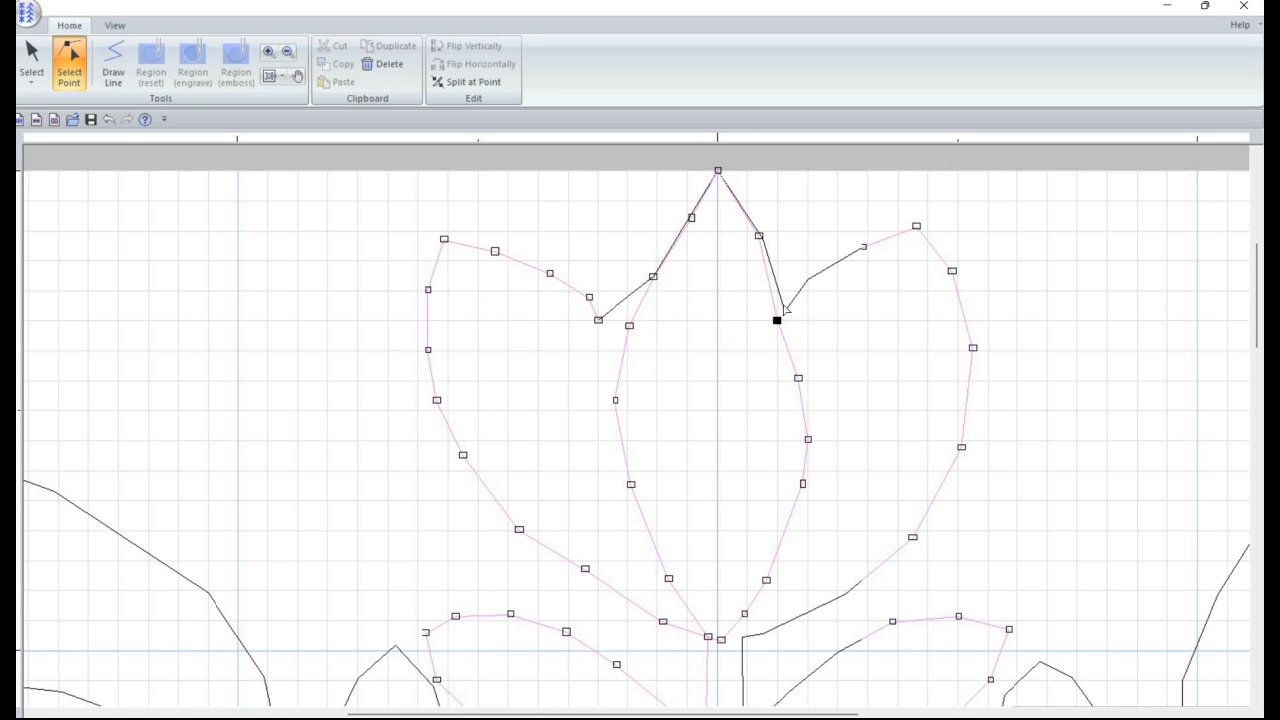
Step: Move the left petal's inner end off the duplicate line over the center petal's tip and delete that detached line
{"action": "left_click_drag", "start_coordinate": [599, 320], "coordinate": [635, 297]}
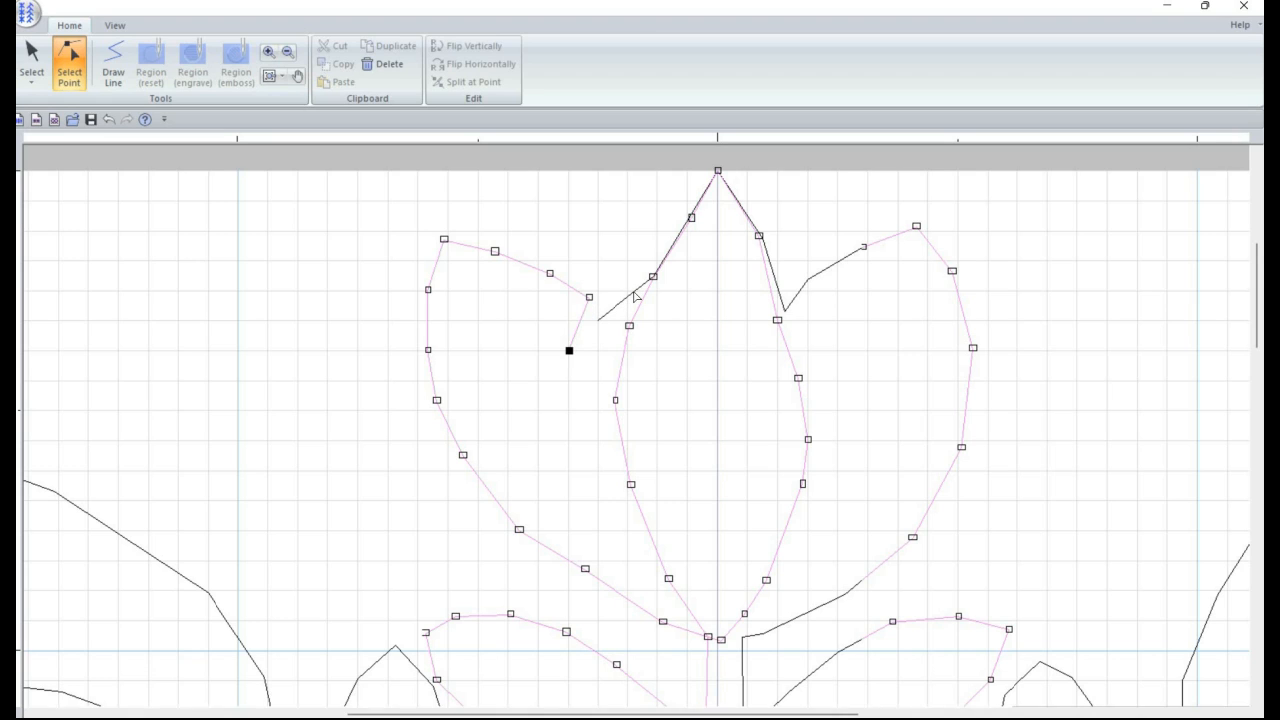
{"action": "left_click", "coordinate": [635, 297]}
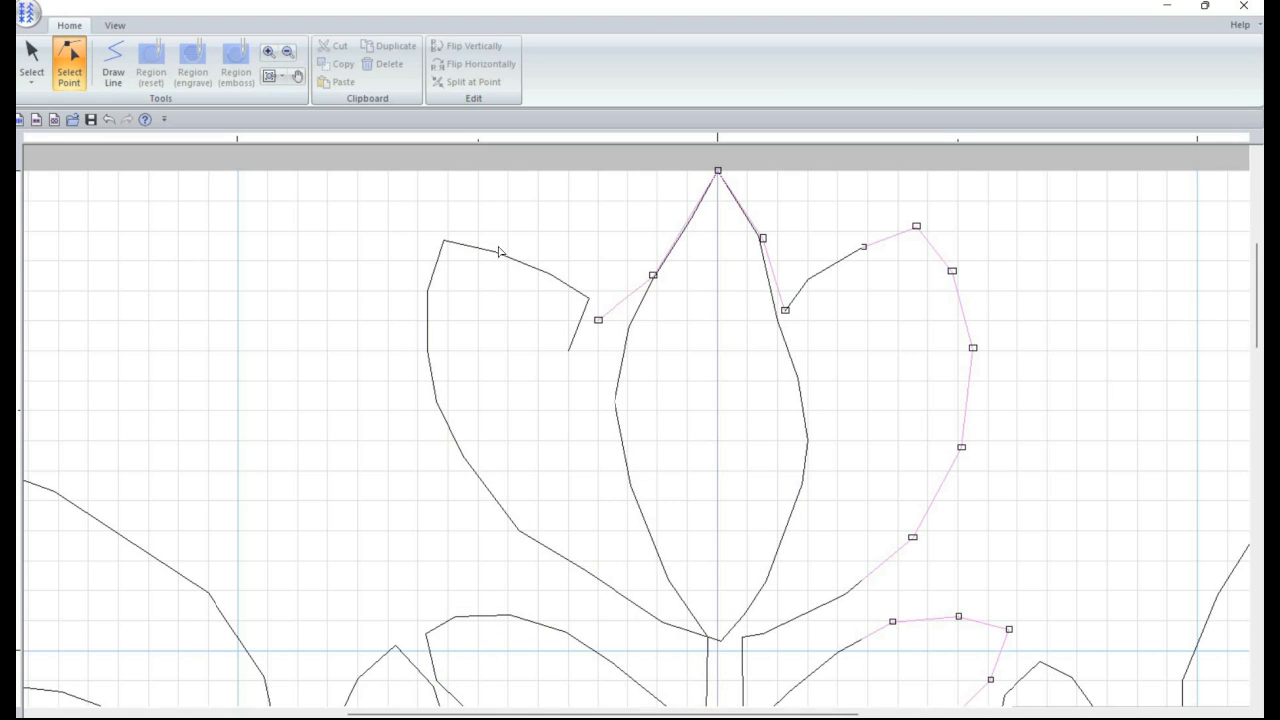
{"action": "left_click", "coordinate": [30, 58]}
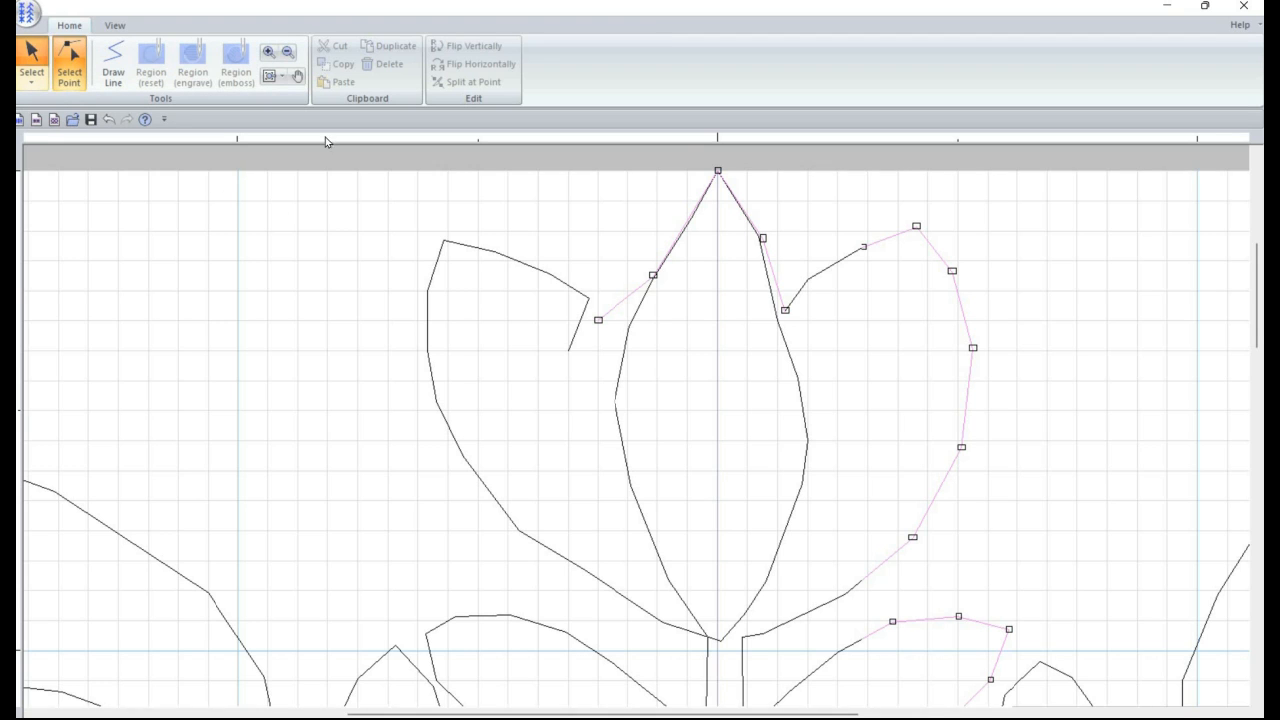
{"action": "left_click", "coordinate": [664, 268]}
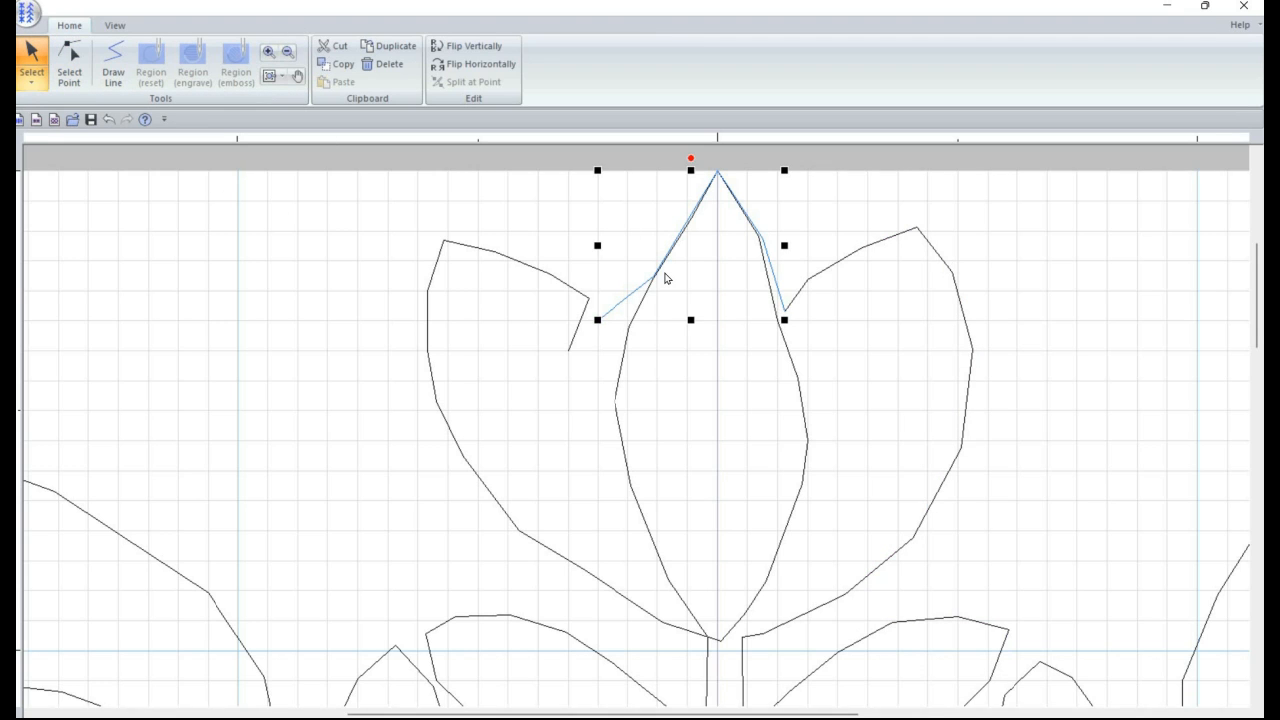
{"action": "key", "text": "Delete"}
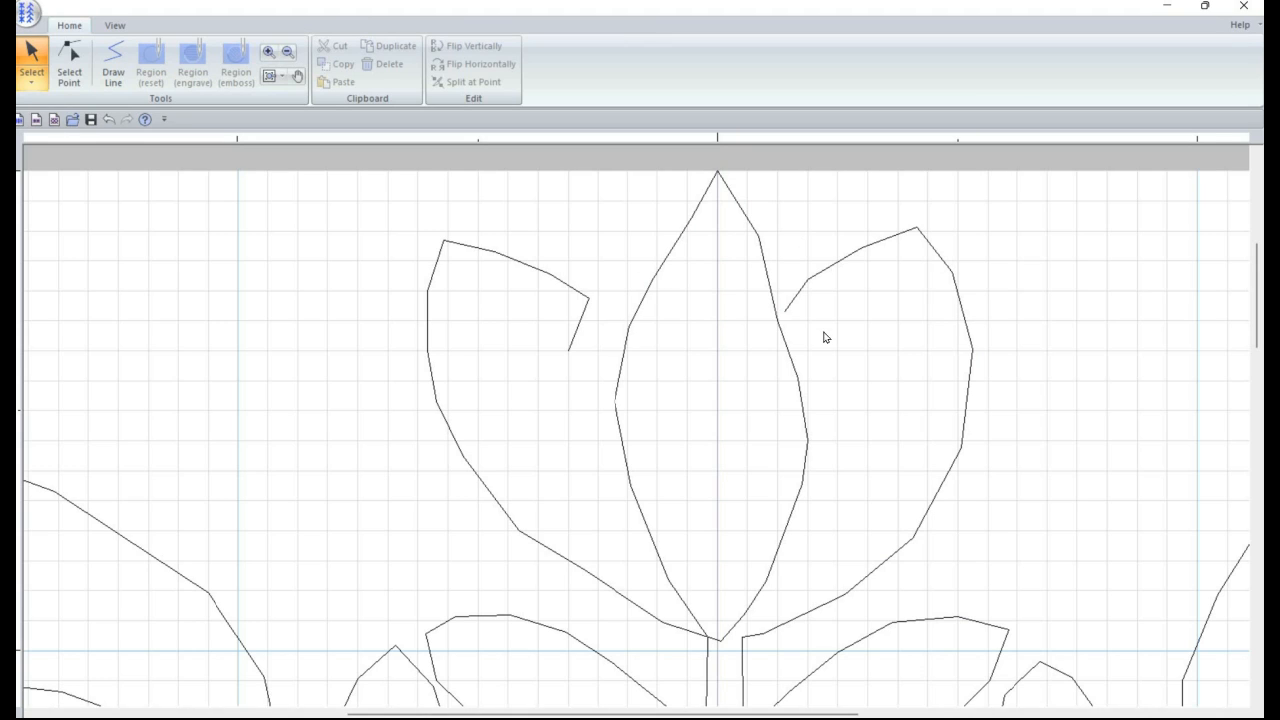
Step: Join the left petal's open inner end to the center petal's left junction point on one shared grid intersection
{"action": "left_click", "coordinate": [70, 78]}
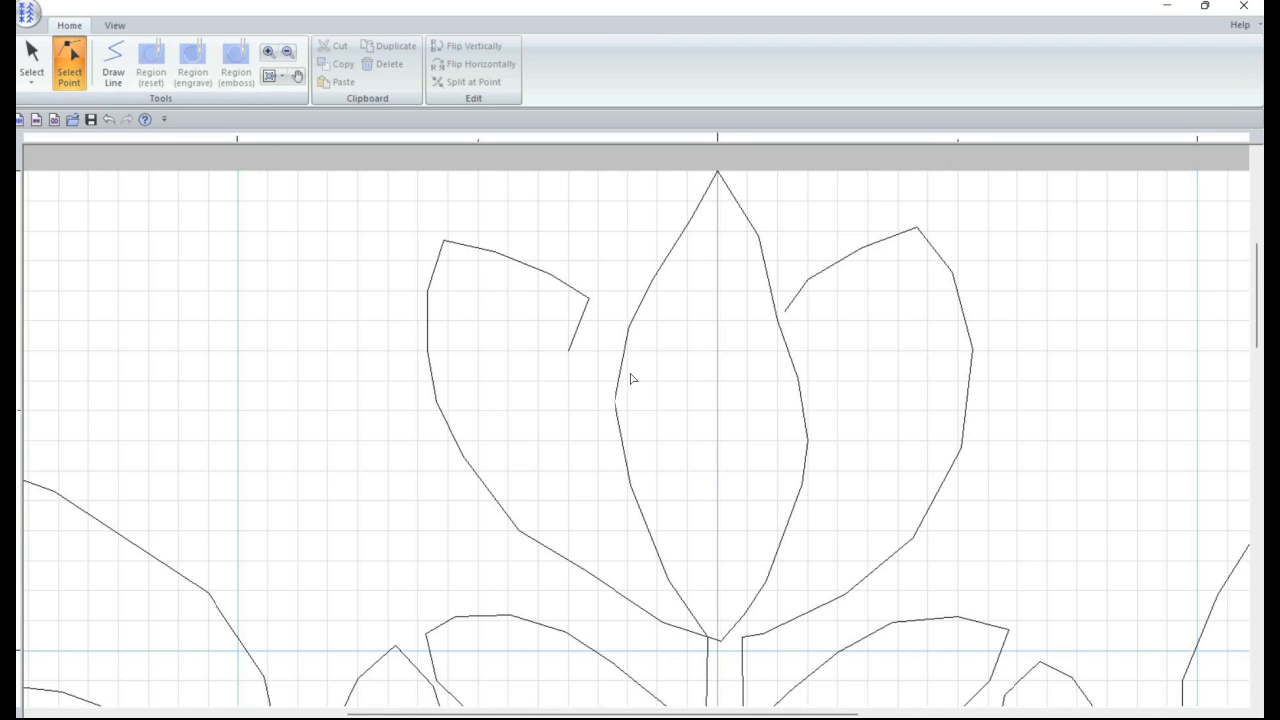
{"action": "left_click", "coordinate": [82, 82]}
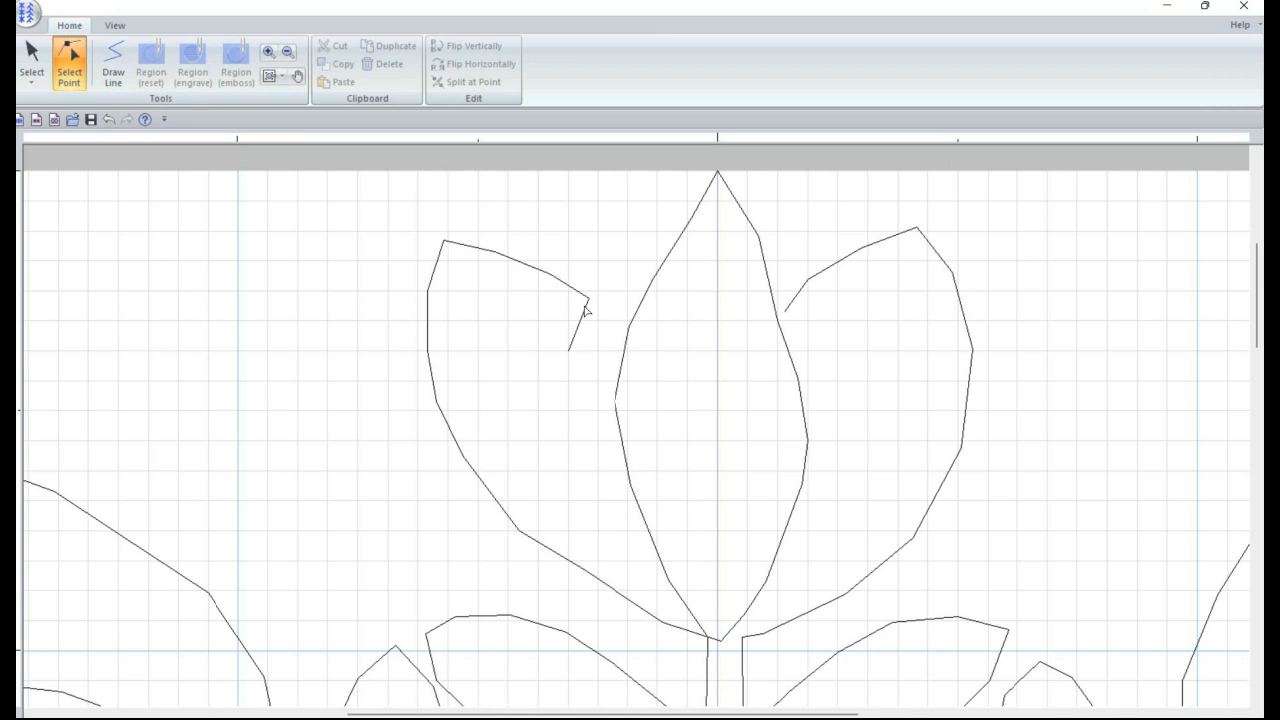
{"action": "left_click", "coordinate": [576, 333]}
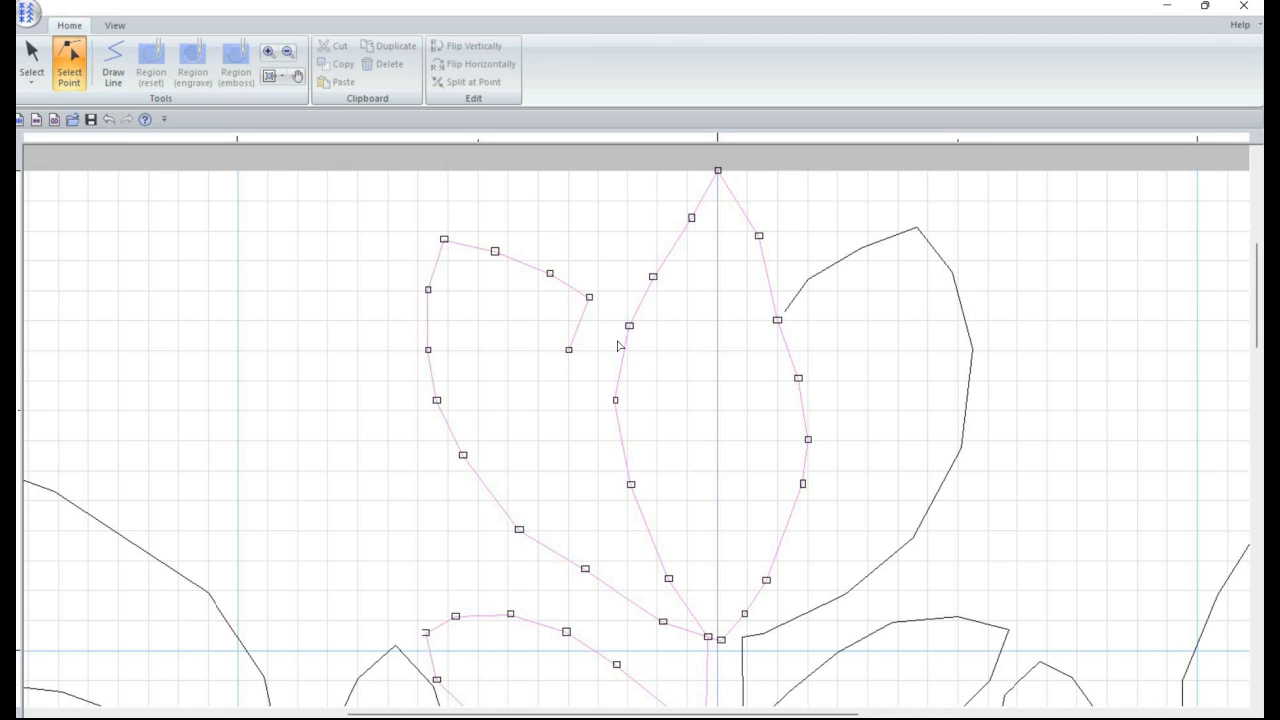
{"action": "left_click", "coordinate": [569, 350]}
{"action": "left_click", "coordinate": [629, 324]}
{"action": "left_click", "coordinate": [630, 323]}
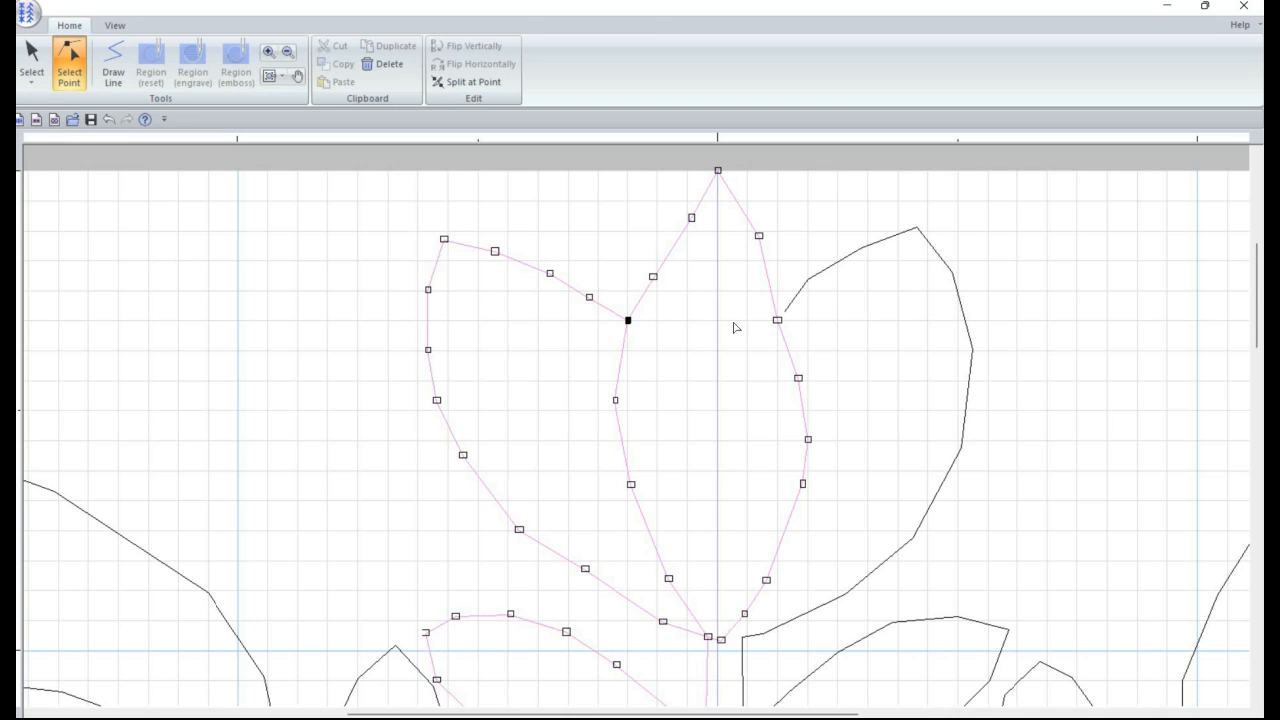
Step: Move the right petal's open inner end onto the center petal's right junction point
{"action": "left_click", "coordinate": [795, 297]}
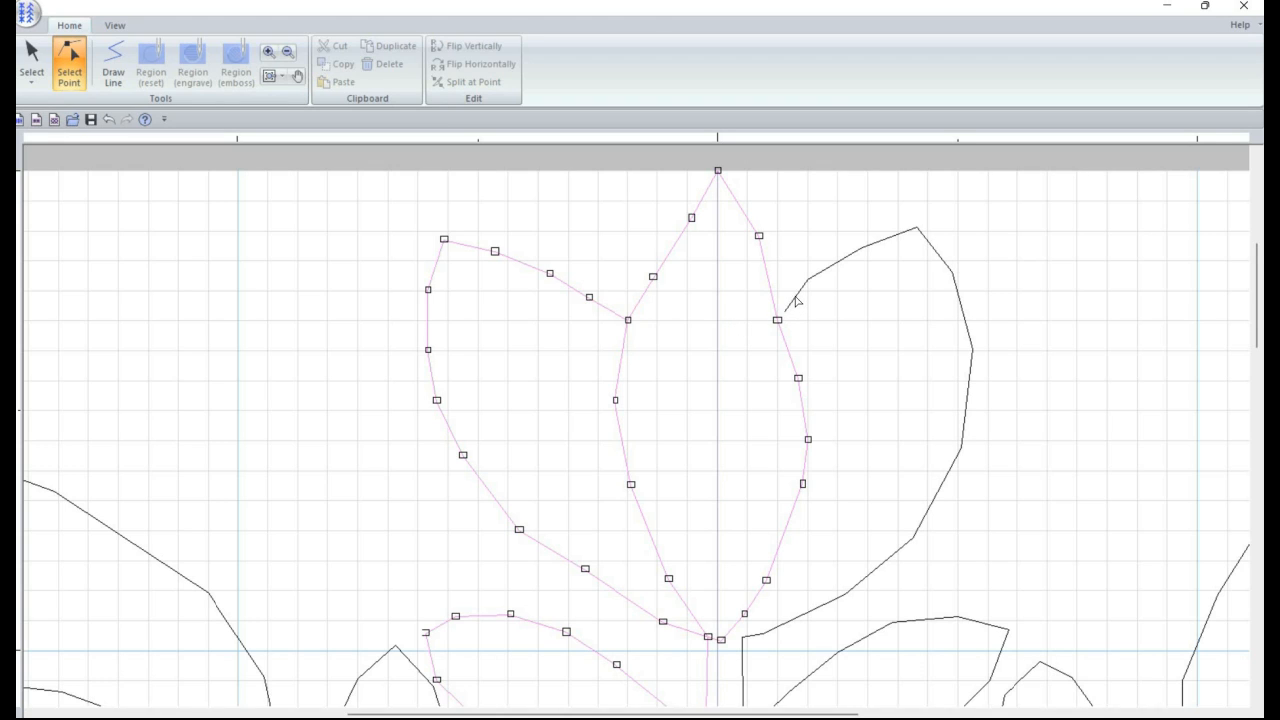
{"action": "left_click", "coordinate": [801, 289]}
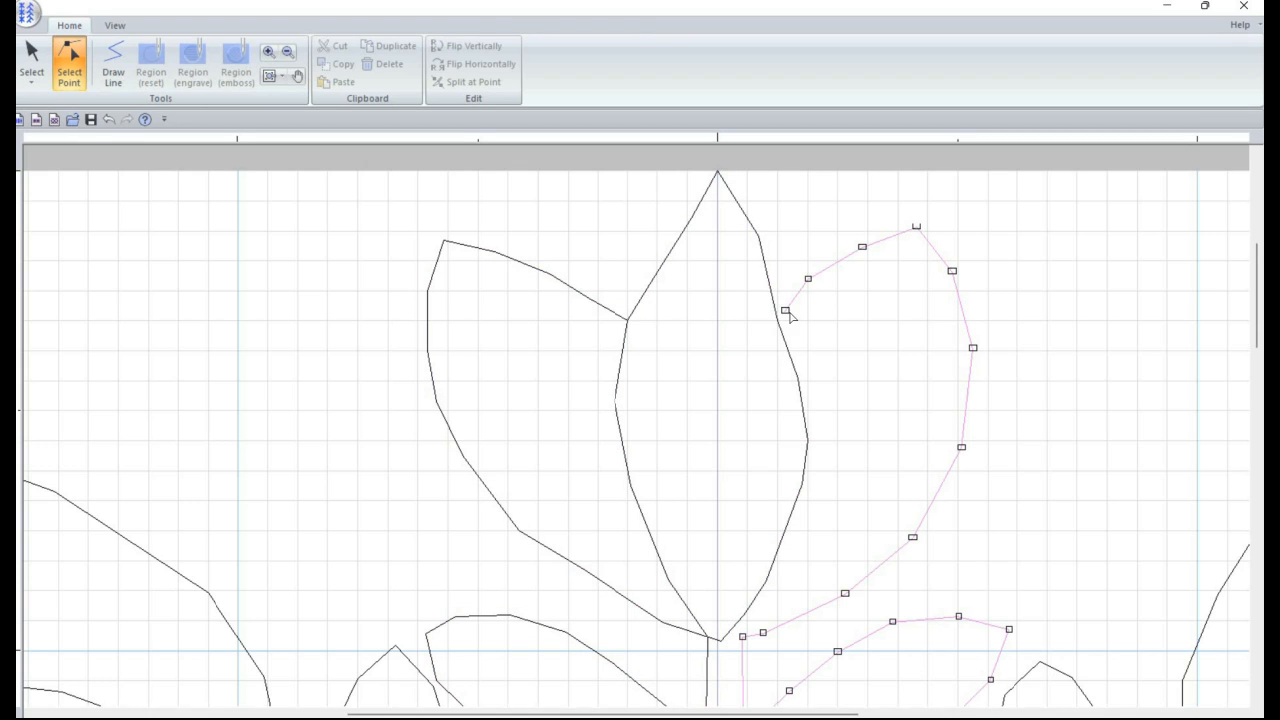
{"action": "left_click", "coordinate": [778, 320]}
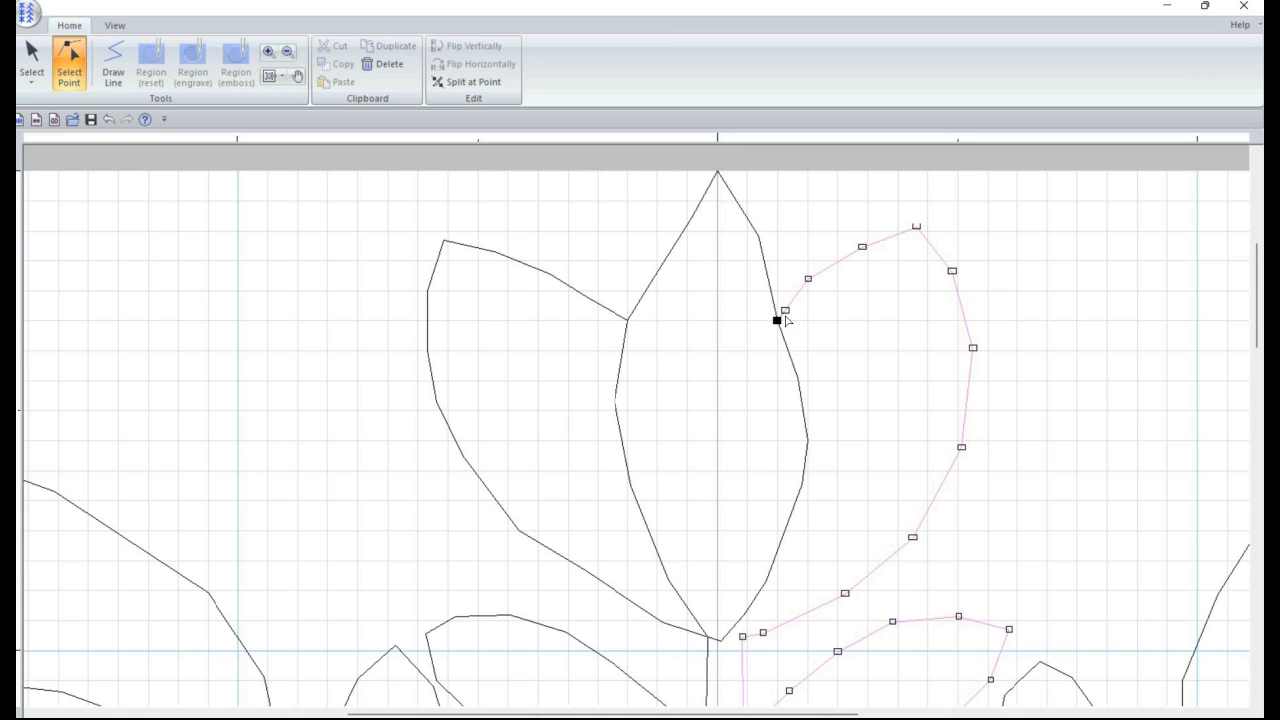
{"action": "left_click_drag", "start_coordinate": [784, 310], "coordinate": [809, 320]}
{"action": "key", "text": "Delete"}
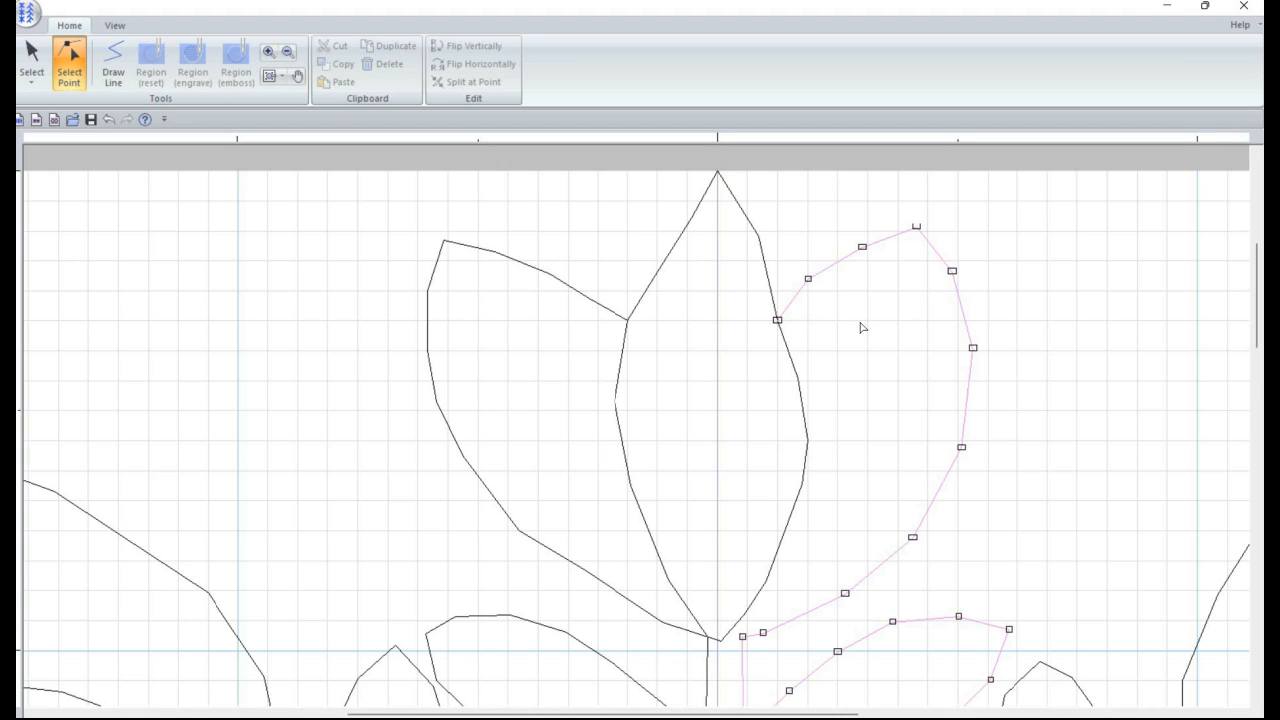
Step: Move the right petal's end point and the center petal's matching junction point to the next grid intersection outward
{"action": "left_click", "coordinate": [777, 320]}
{"action": "left_click_drag", "start_coordinate": [778, 327], "coordinate": [804, 320]}
{"action": "left_click", "coordinate": [773, 321]}
{"action": "left_click", "coordinate": [776, 320]}
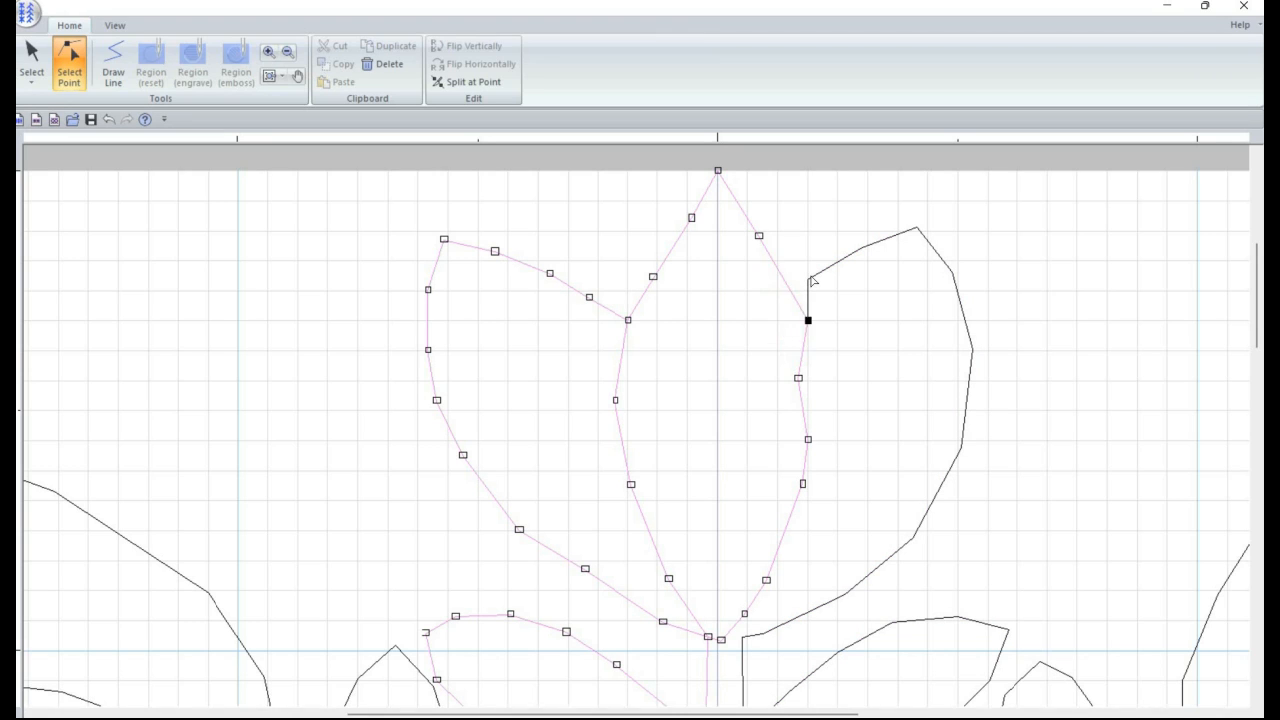
Step: Delete the right petal's point just above the junction and shift the center petal's point below the junction outward onto the grid
{"action": "left_click", "coordinate": [808, 280]}
{"action": "left_click", "coordinate": [808, 280]}
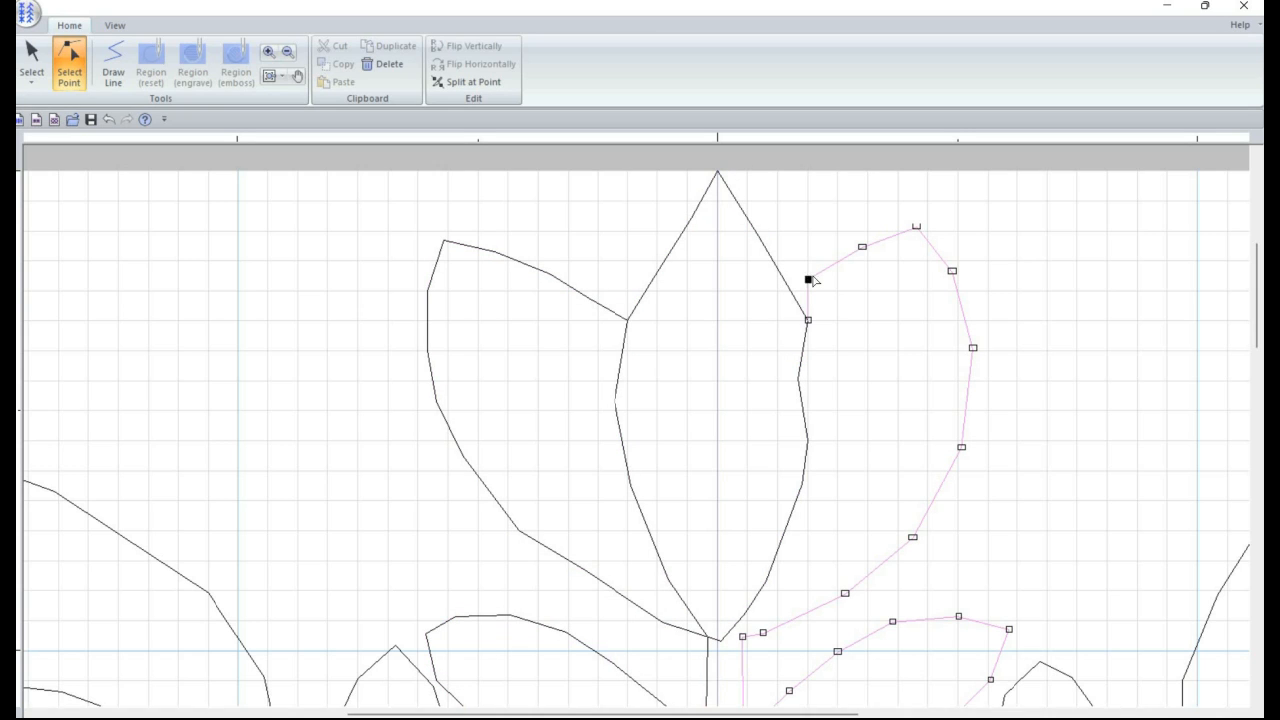
{"action": "key", "text": "Delete"}
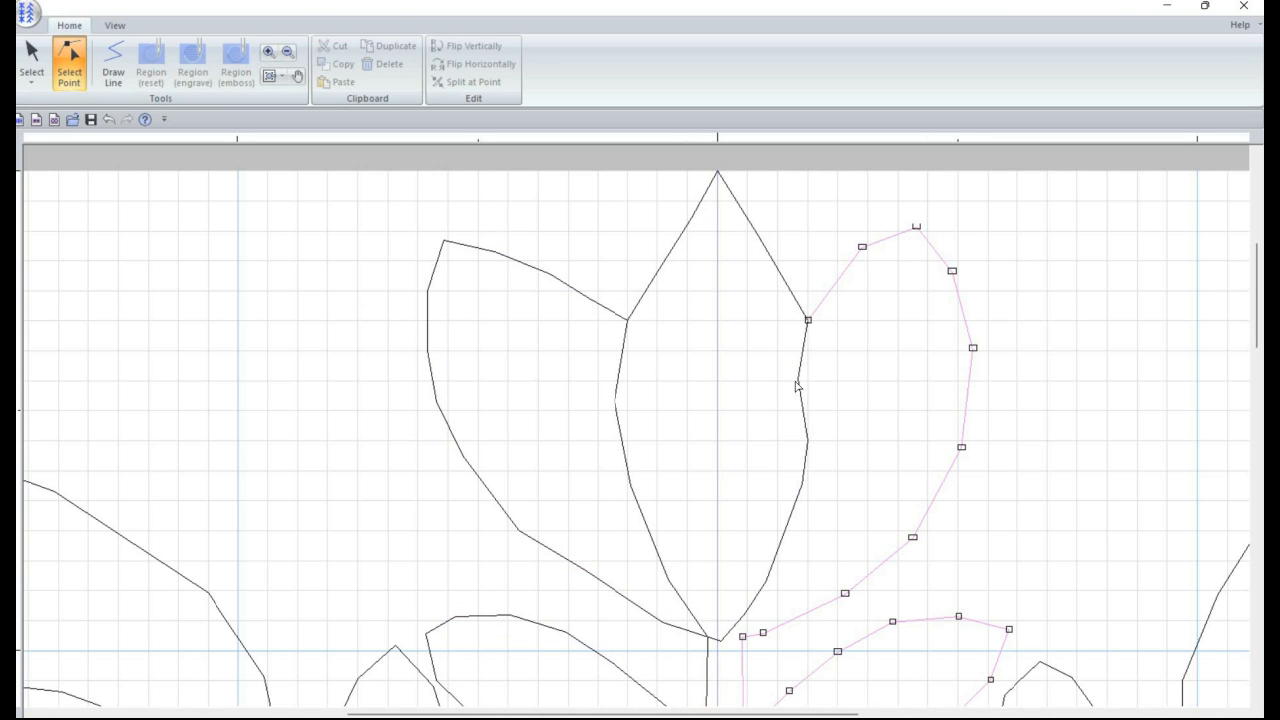
{"action": "left_click", "coordinate": [799, 381]}
{"action": "left_click_drag", "start_coordinate": [799, 380], "coordinate": [808, 381]}
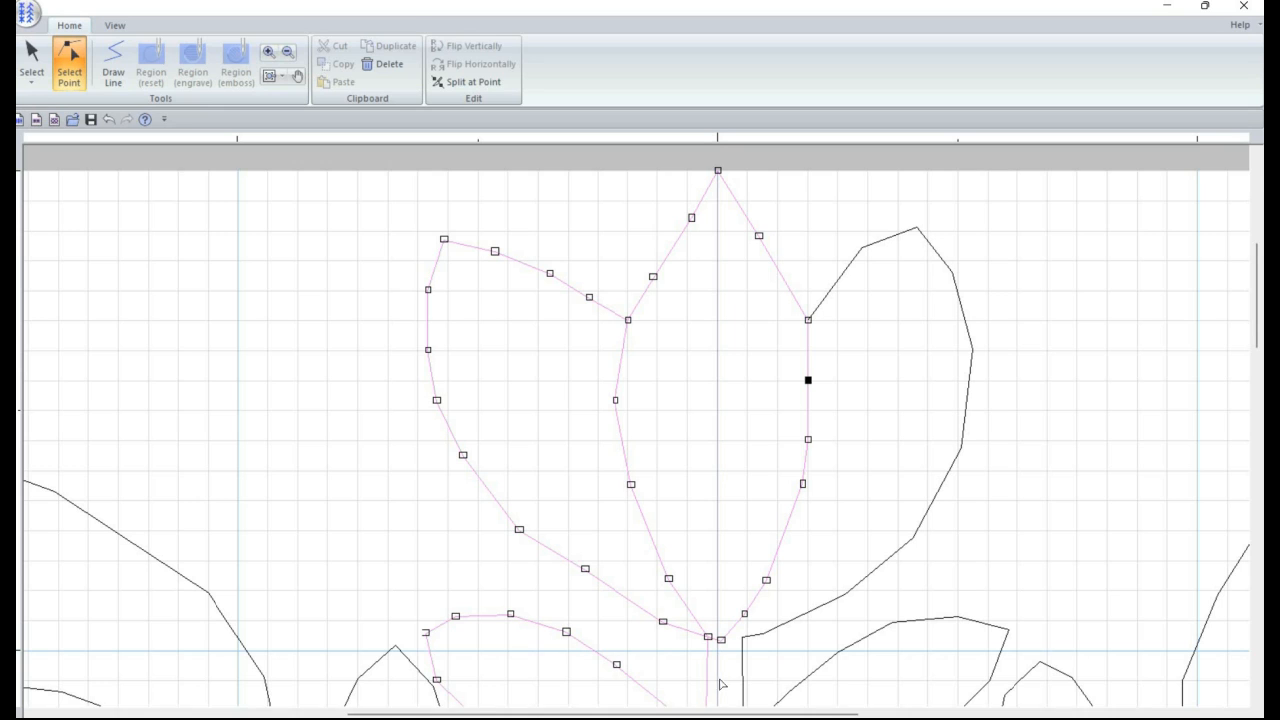
Step: Switch to the embroidery layout window and scrub the stitch simulation of the decorative fill through to stitch 14249
{"action": "scroll", "coordinate": [872, 514], "scroll_direction": "down", "scroll_amount": 1}
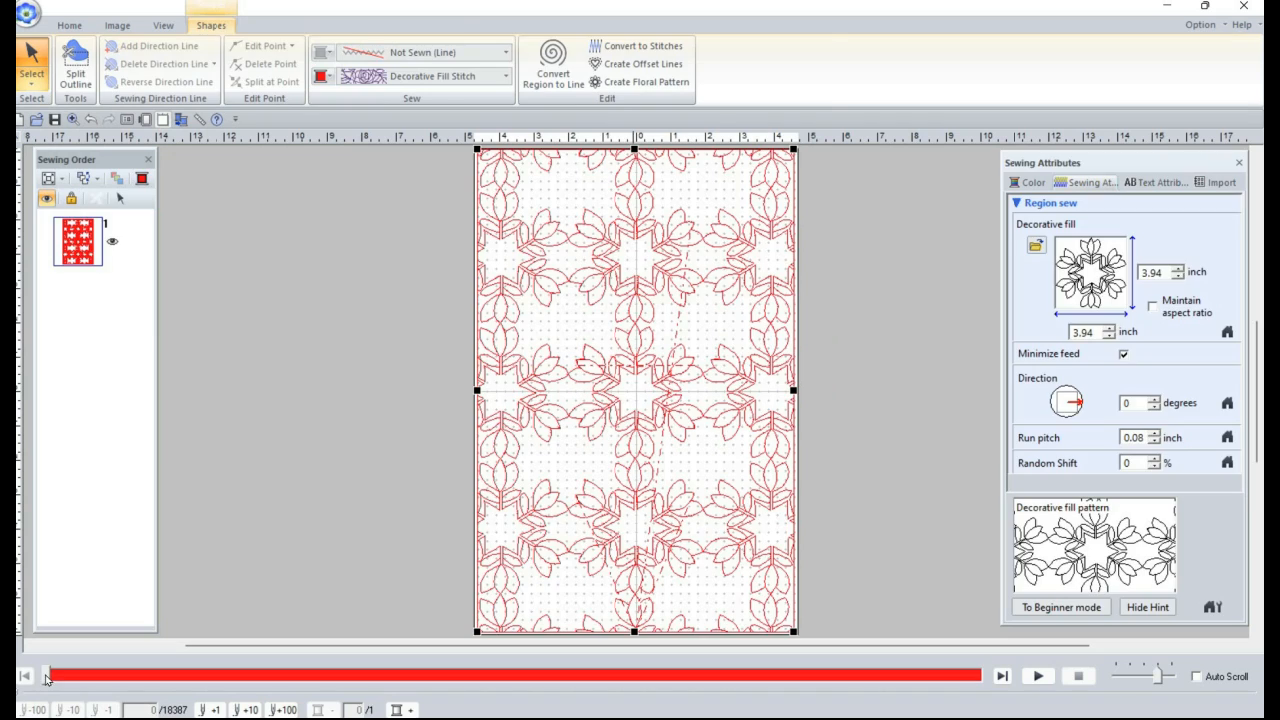
{"action": "left_click_drag", "start_coordinate": [46, 679], "coordinate": [74, 679]}
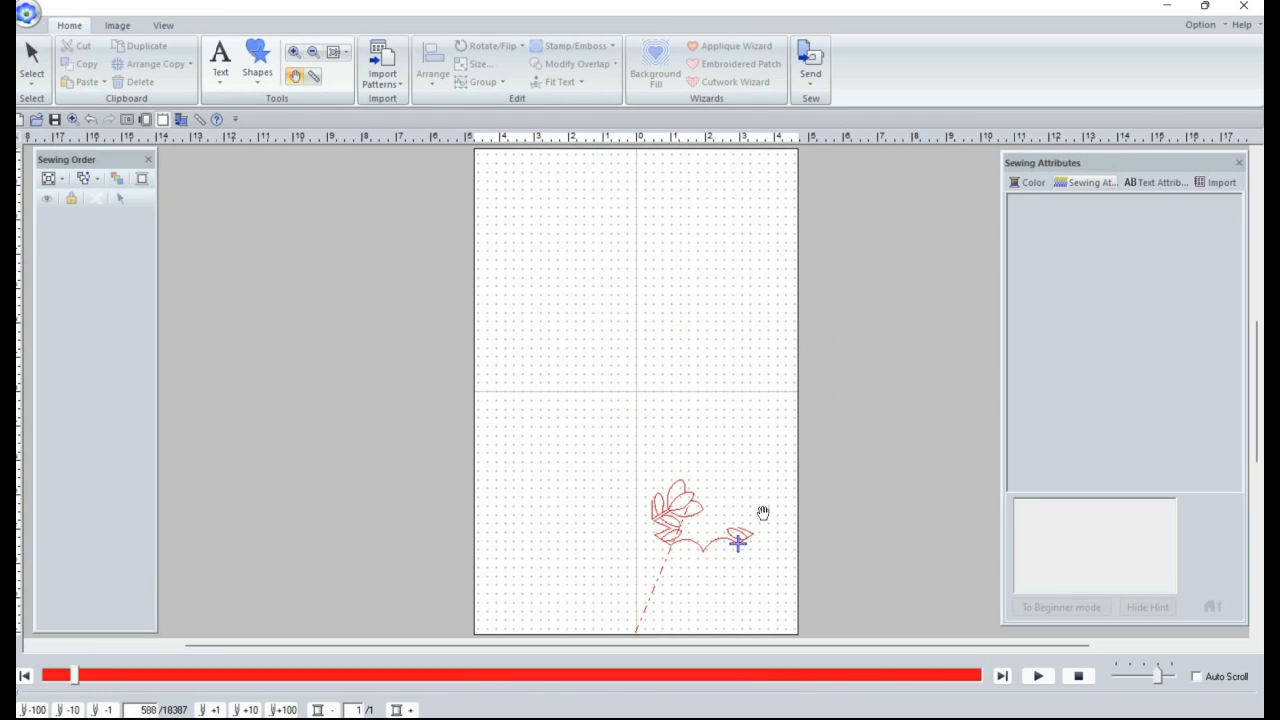
{"action": "key", "text": "Left"}
{"action": "key", "text": "Left"}
{"action": "key", "text": "Left"}
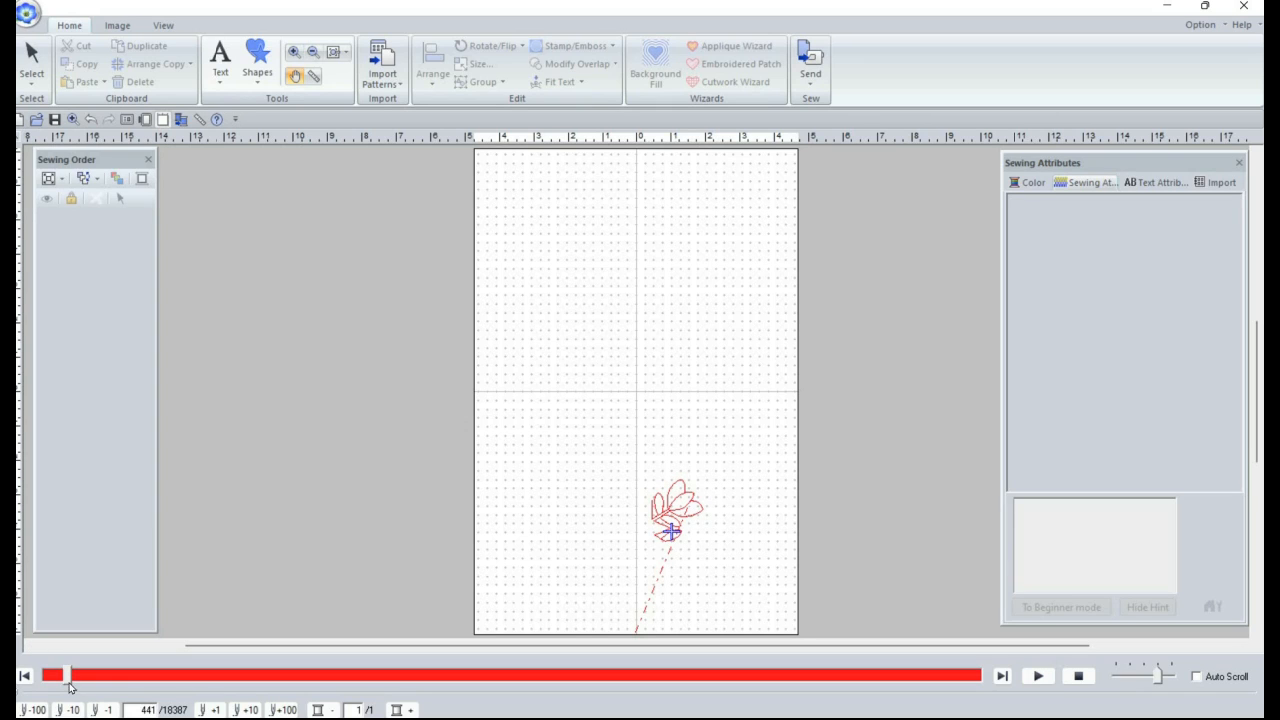
{"action": "left_click_drag", "start_coordinate": [72, 678], "coordinate": [770, 652]}
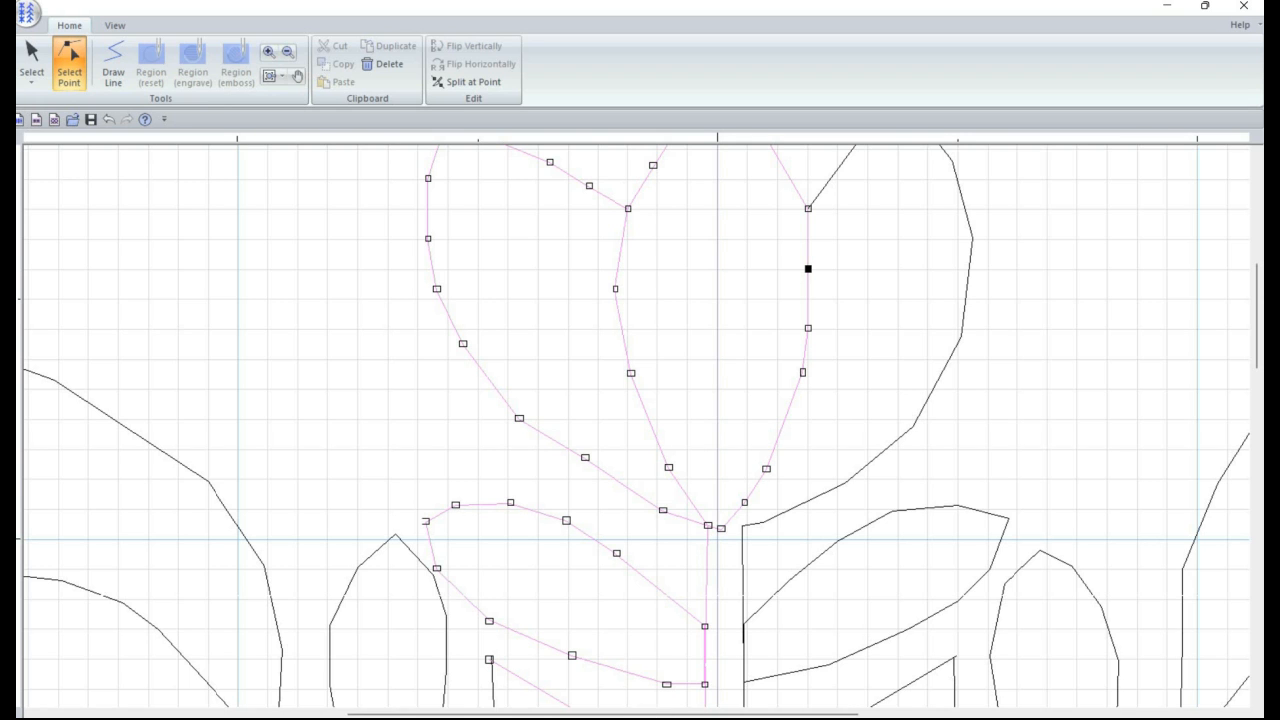
Step: Examine the leaves and the neighboring tulip's outlines in the pattern, and return to the embroidery layout window
{"action": "scroll", "coordinate": [793, 463], "scroll_direction": "right", "scroll_amount": 10}
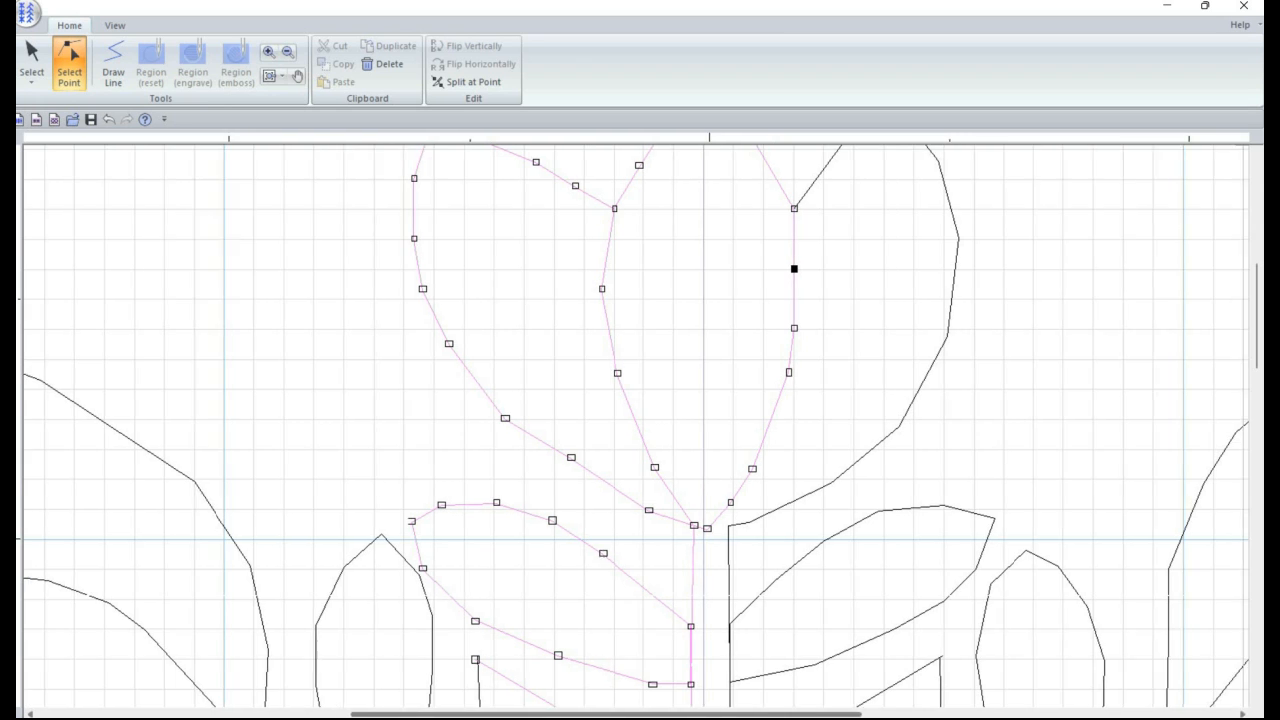
{"action": "scroll", "coordinate": [797, 420], "scroll_direction": "down", "scroll_amount": 4}
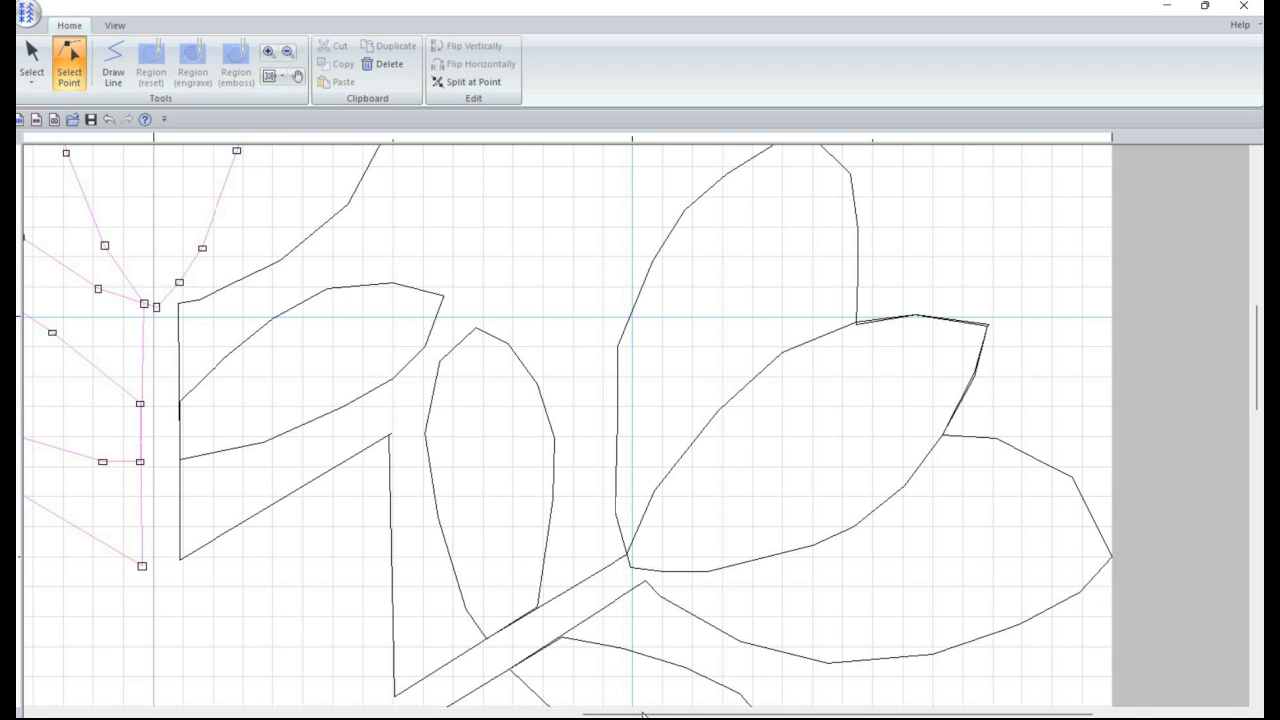
{"action": "left_click_drag", "start_coordinate": [643, 714], "coordinate": [594, 710]}
{"action": "key", "text": "alt+Tab"}
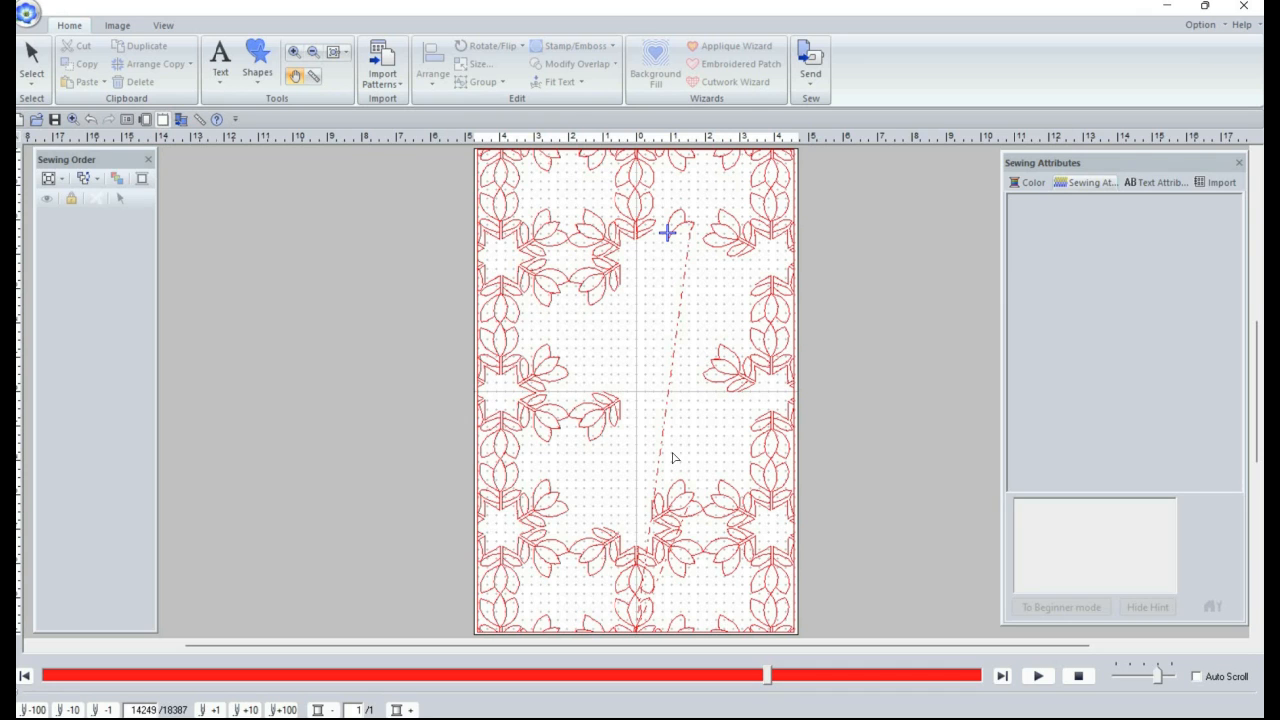
Step: Compare the tulip outlines in Programmable Stitch Creator with the stitched fill in Layout & Editing, and return to the pattern
{"action": "key", "text": "alt+Tab"}
{"action": "key", "text": "alt"}
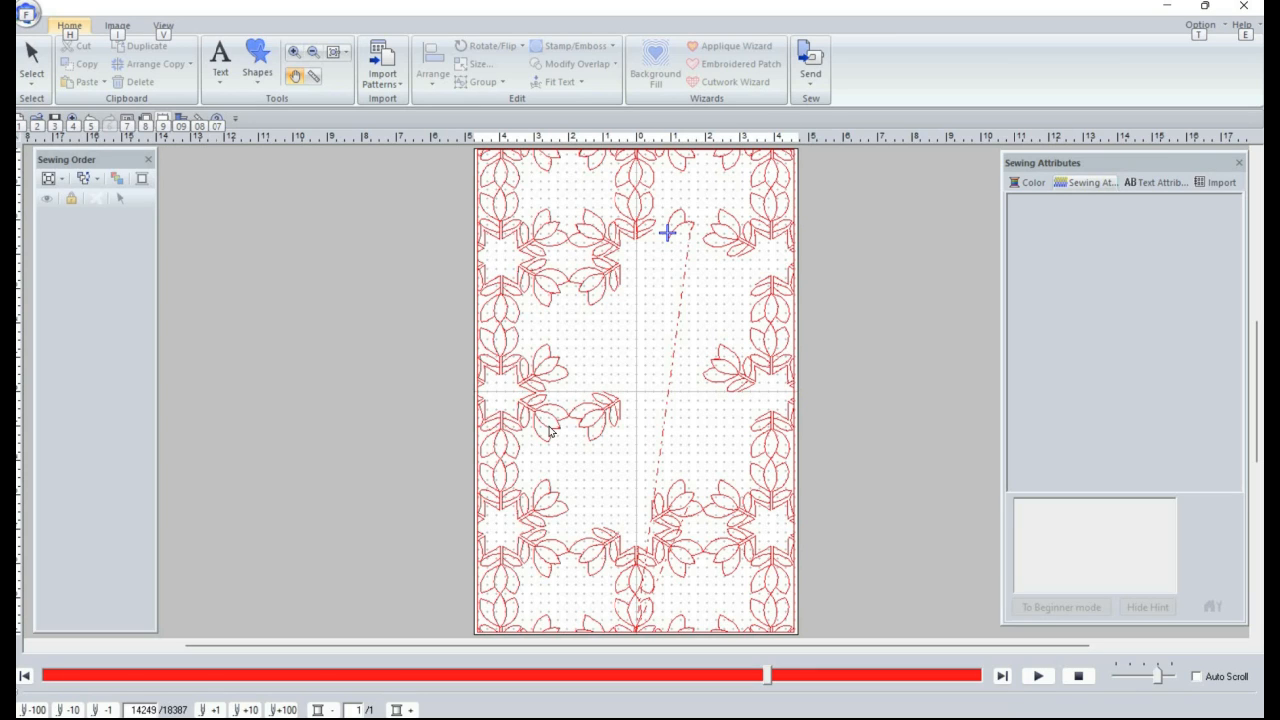
{"action": "key", "text": "alt+Tab"}
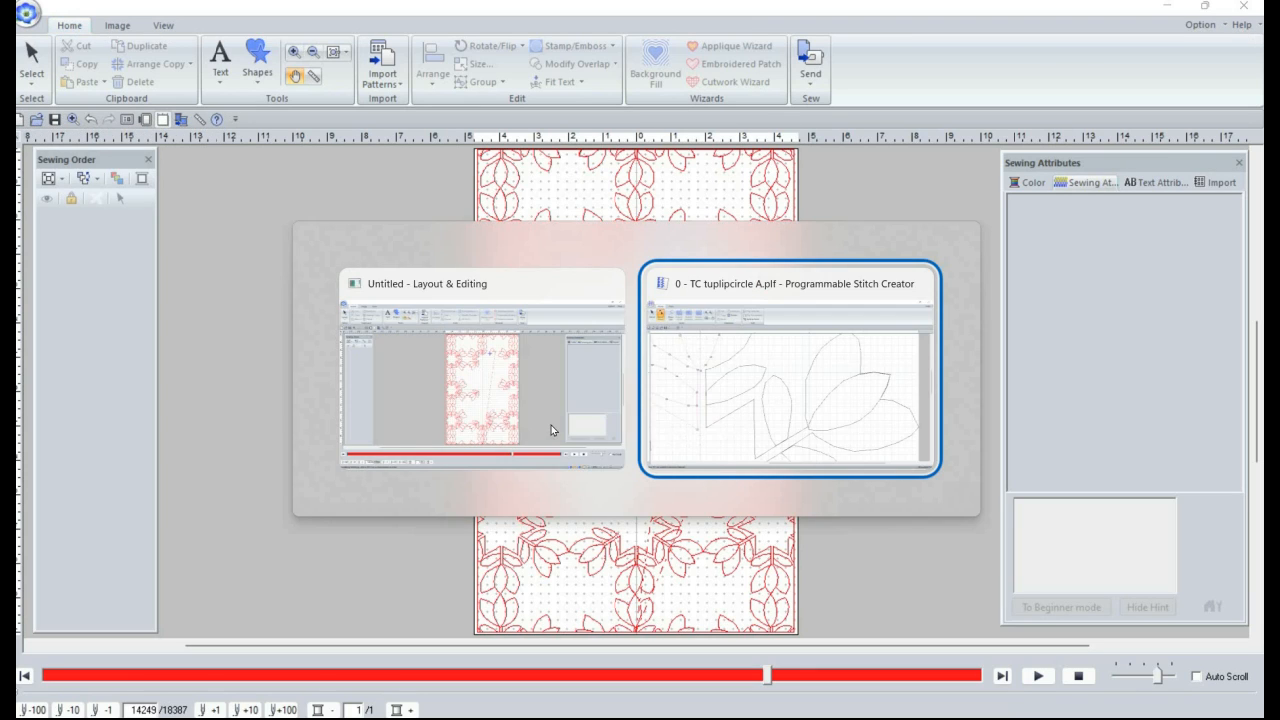
{"action": "left_click", "coordinate": [820, 343]}
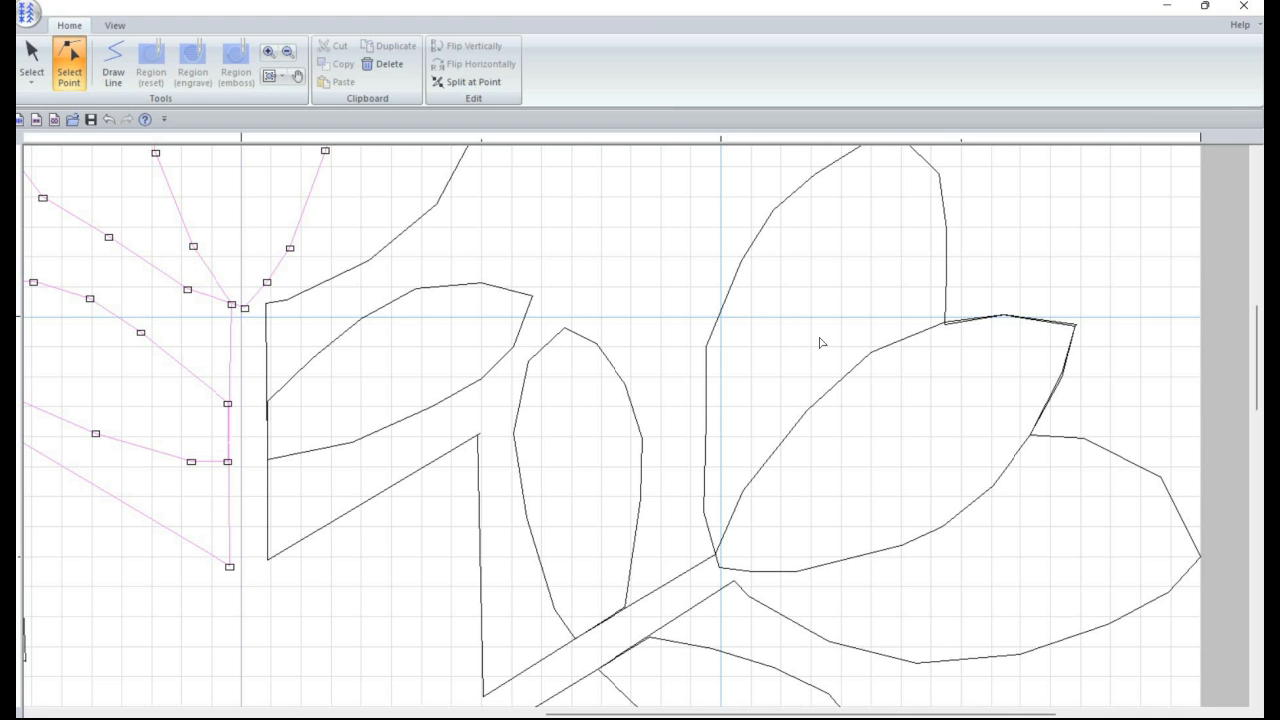
{"action": "key", "text": "alt"}
{"action": "key", "text": "alt+Tab"}
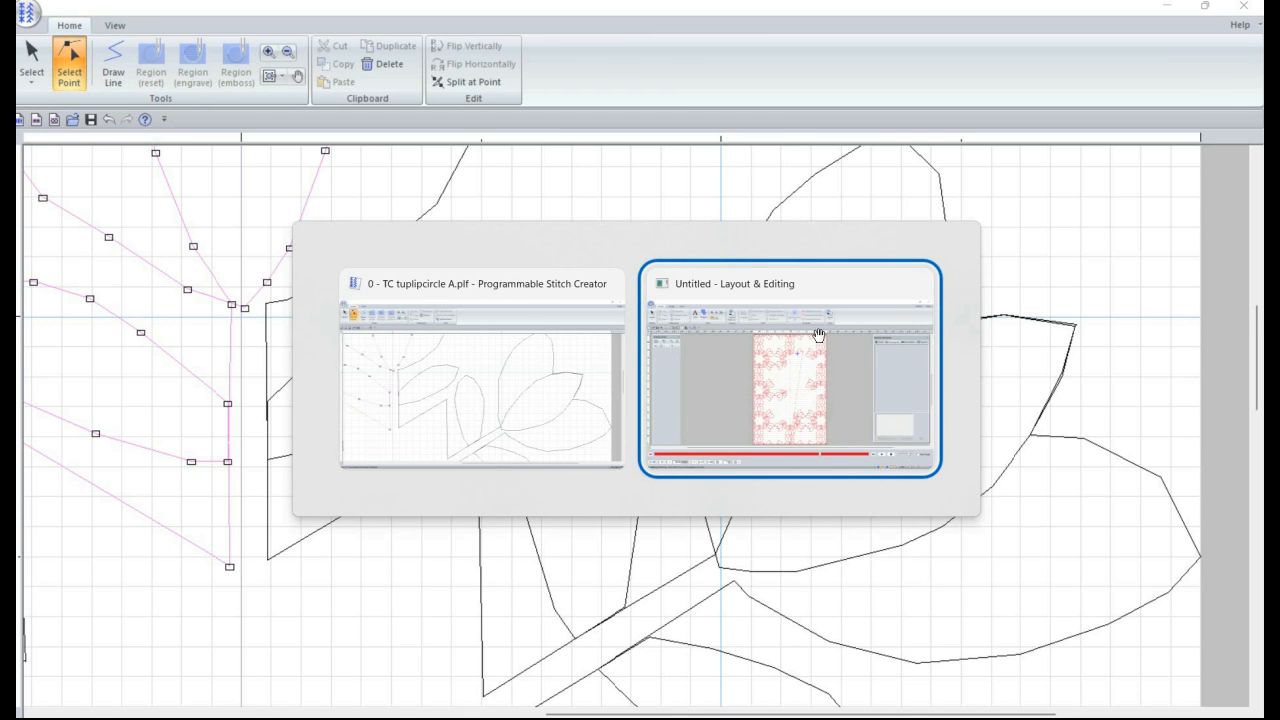
{"action": "left_click", "coordinate": [818, 335]}
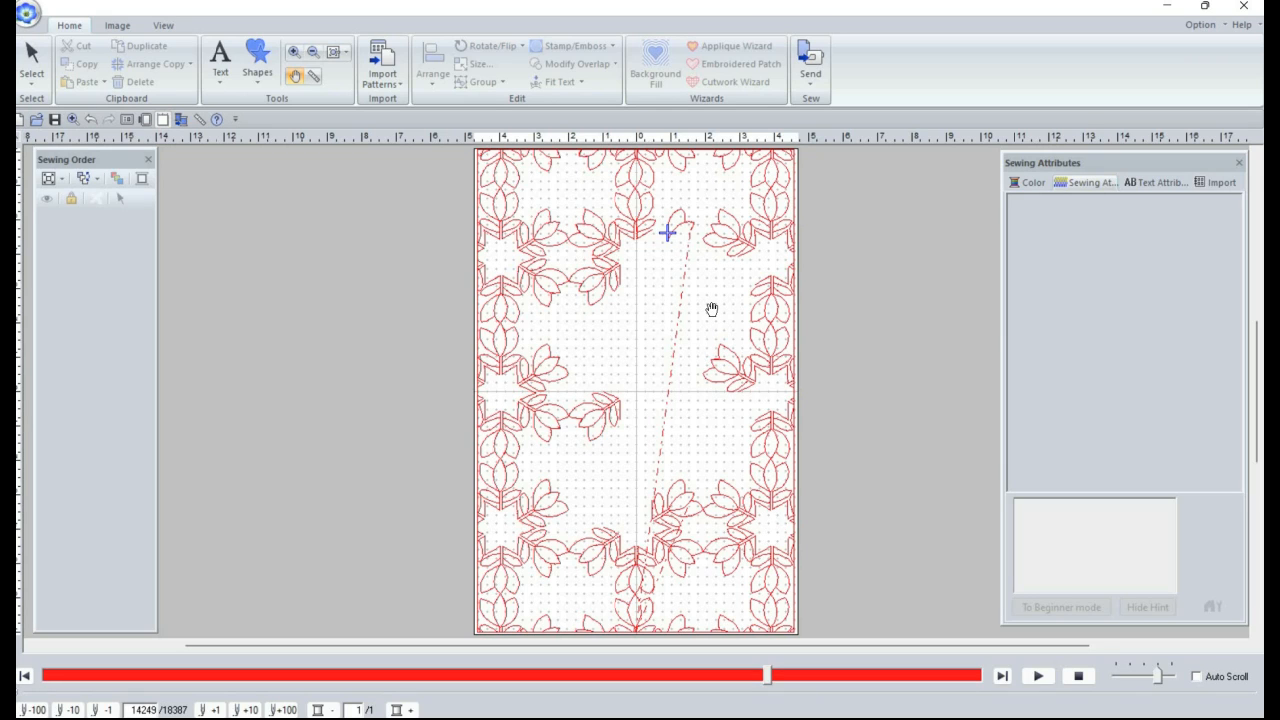
{"action": "key", "text": "alt+Tab"}
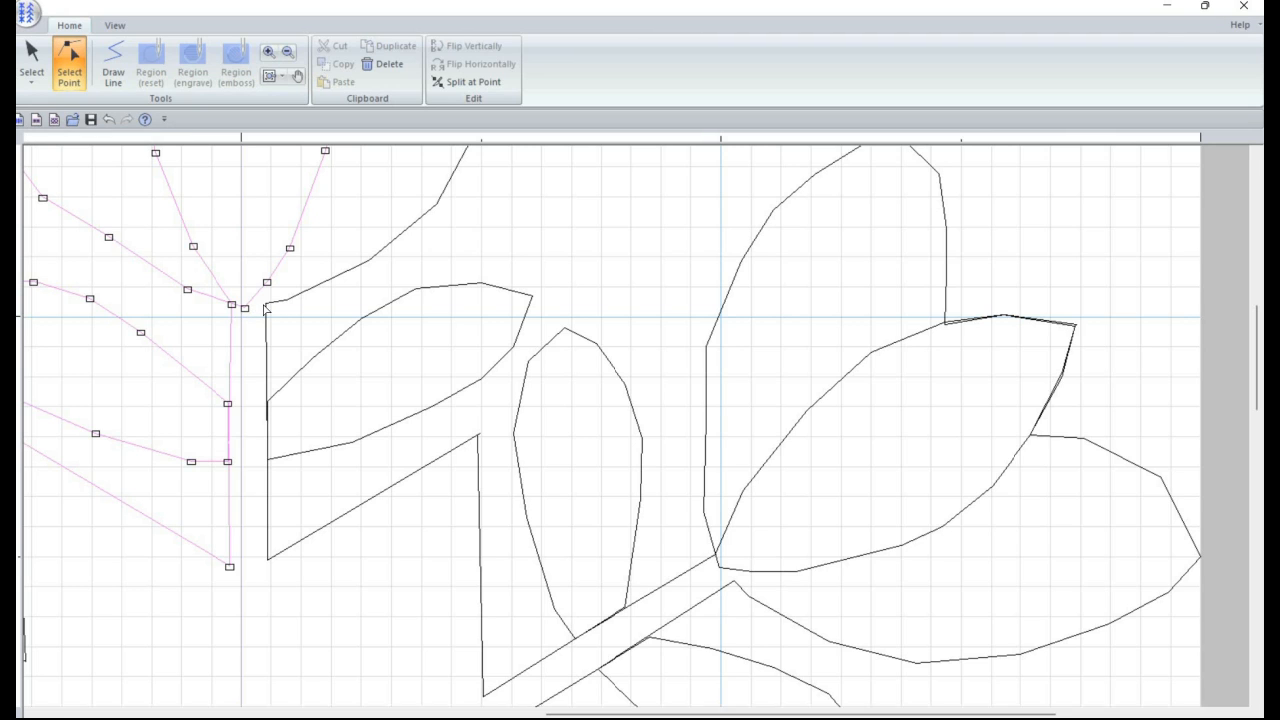
Step: Move the right leaf's overlapping upper base points, the petal's end point and the opposite stem's top point onto nearby grid intersections
{"action": "left_click", "coordinate": [267, 413]}
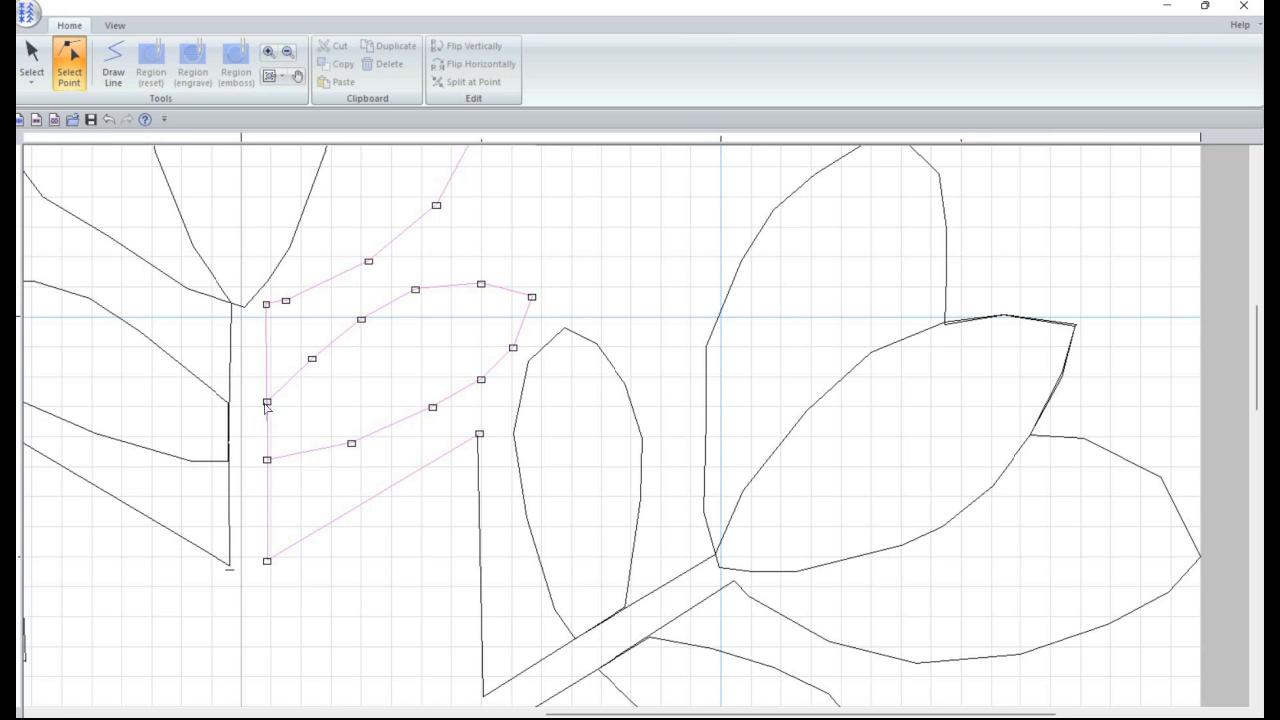
{"action": "left_click_drag", "start_coordinate": [266, 403], "coordinate": [240, 407]}
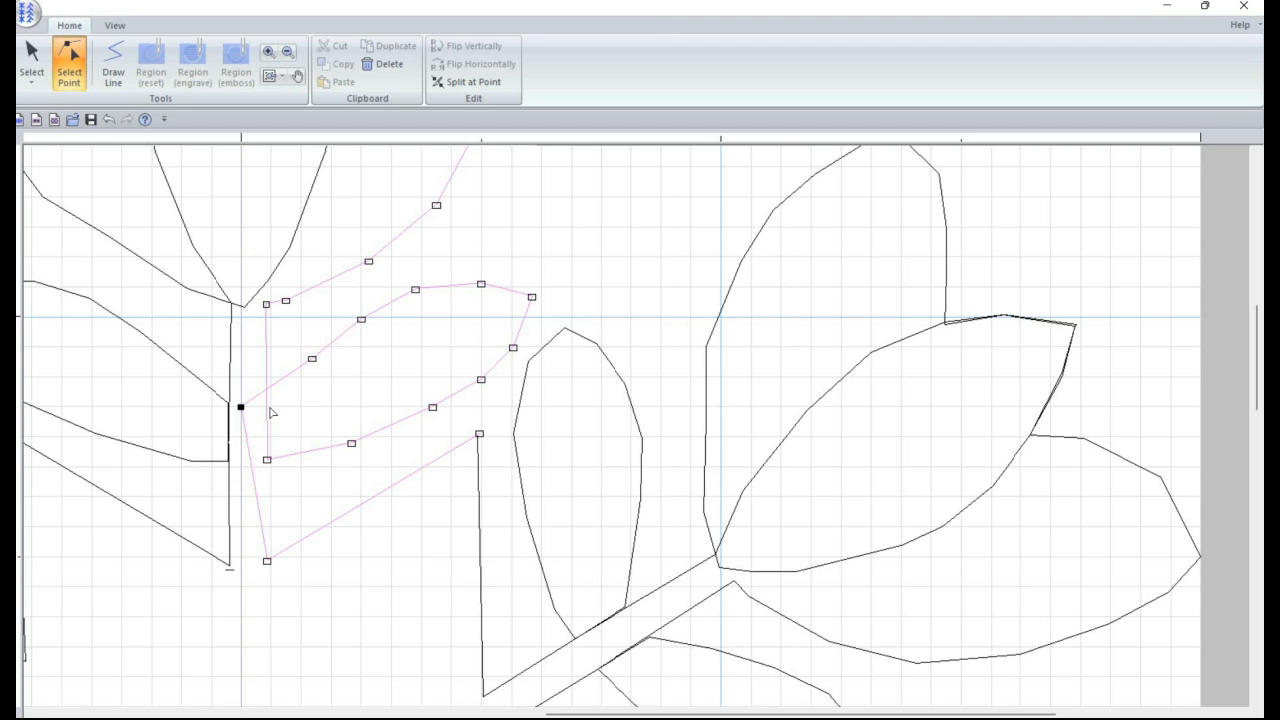
{"action": "left_click_drag", "start_coordinate": [268, 409], "coordinate": [271, 407]}
{"action": "left_click_drag", "start_coordinate": [267, 305], "coordinate": [250, 341]}
{"action": "left_click", "coordinate": [232, 304]}
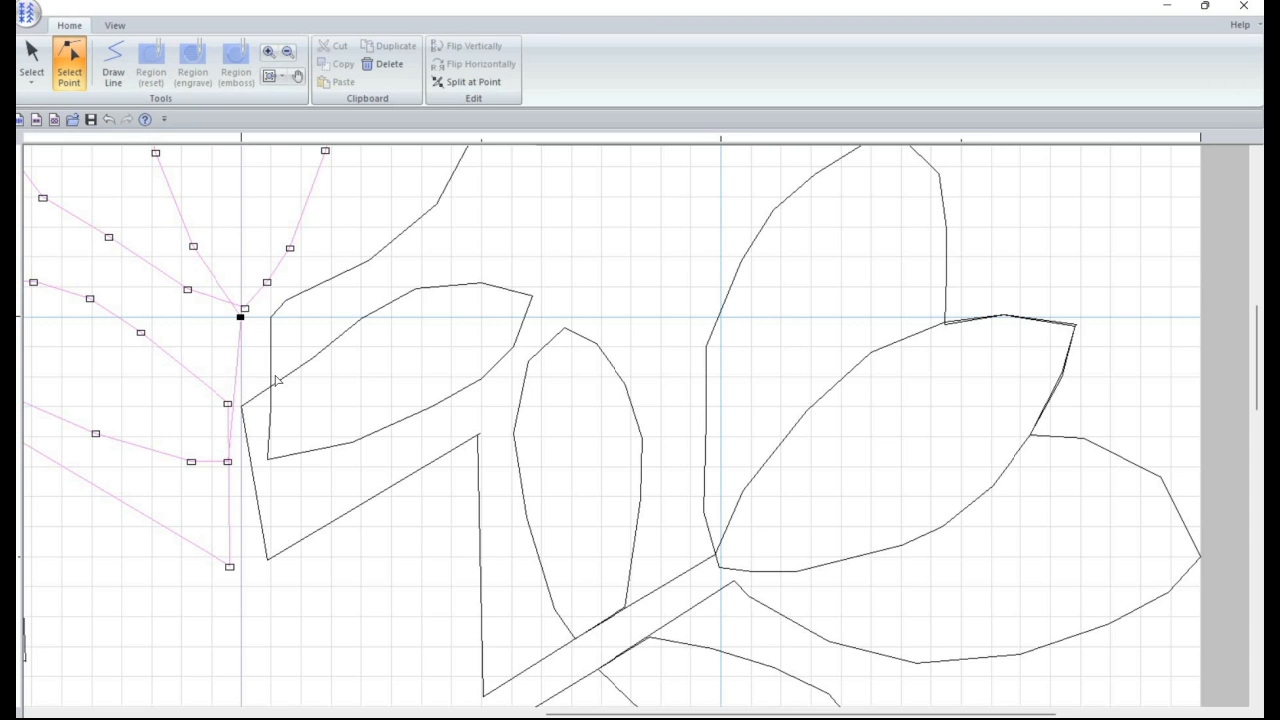
Step: Add a point on the stem line between the right petal and the leaf, and split the outline there
{"action": "left_click", "coordinate": [273, 381]}
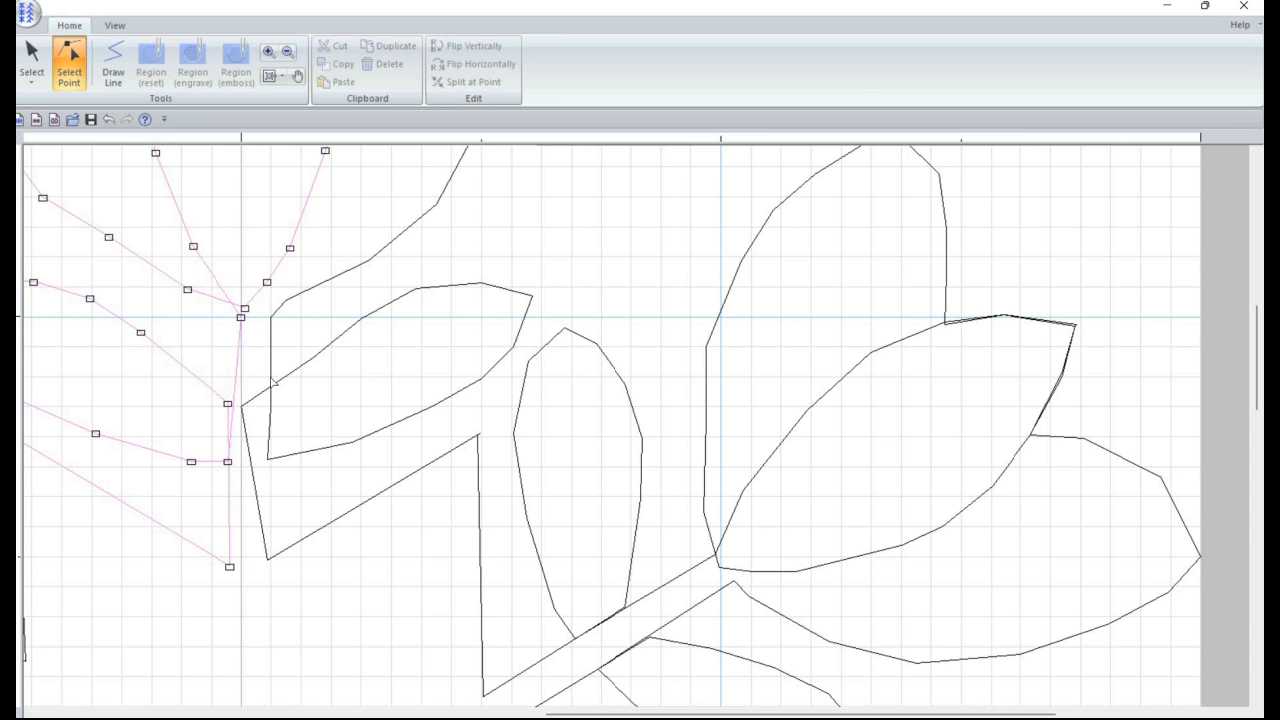
{"action": "left_click", "coordinate": [273, 381]}
{"action": "left_click", "coordinate": [271, 380]}
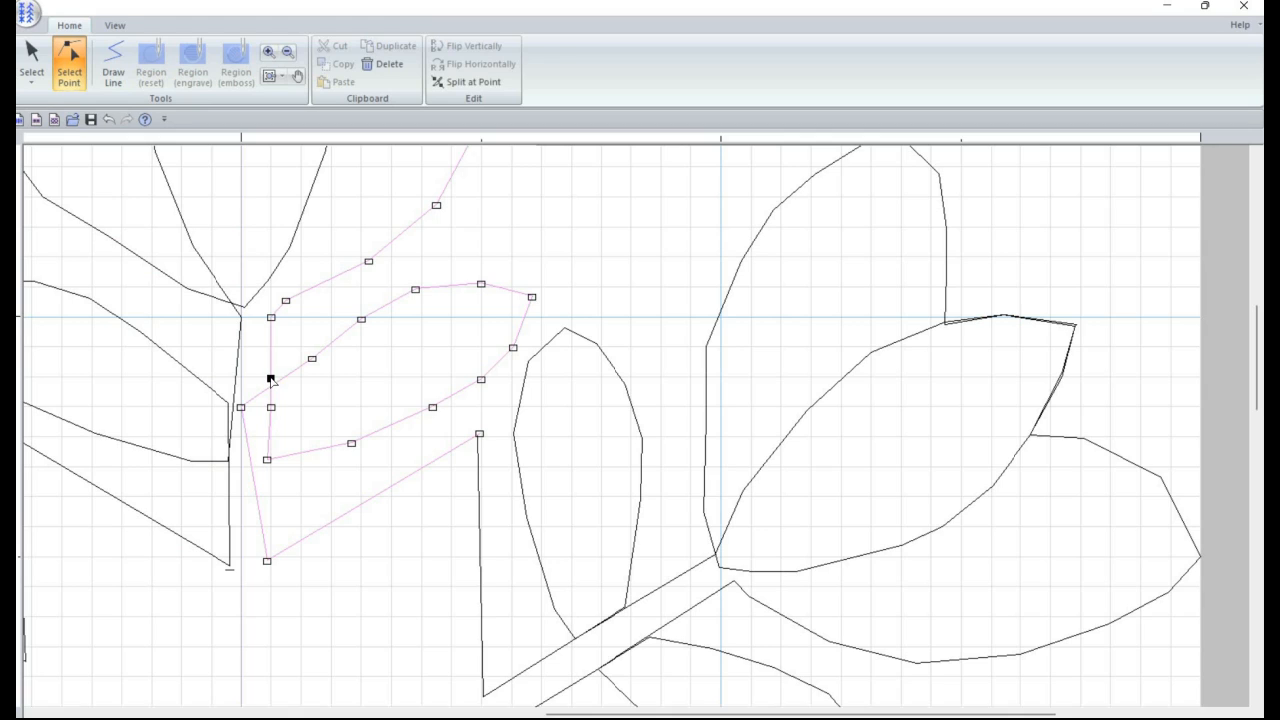
{"action": "right_click", "coordinate": [276, 382]}
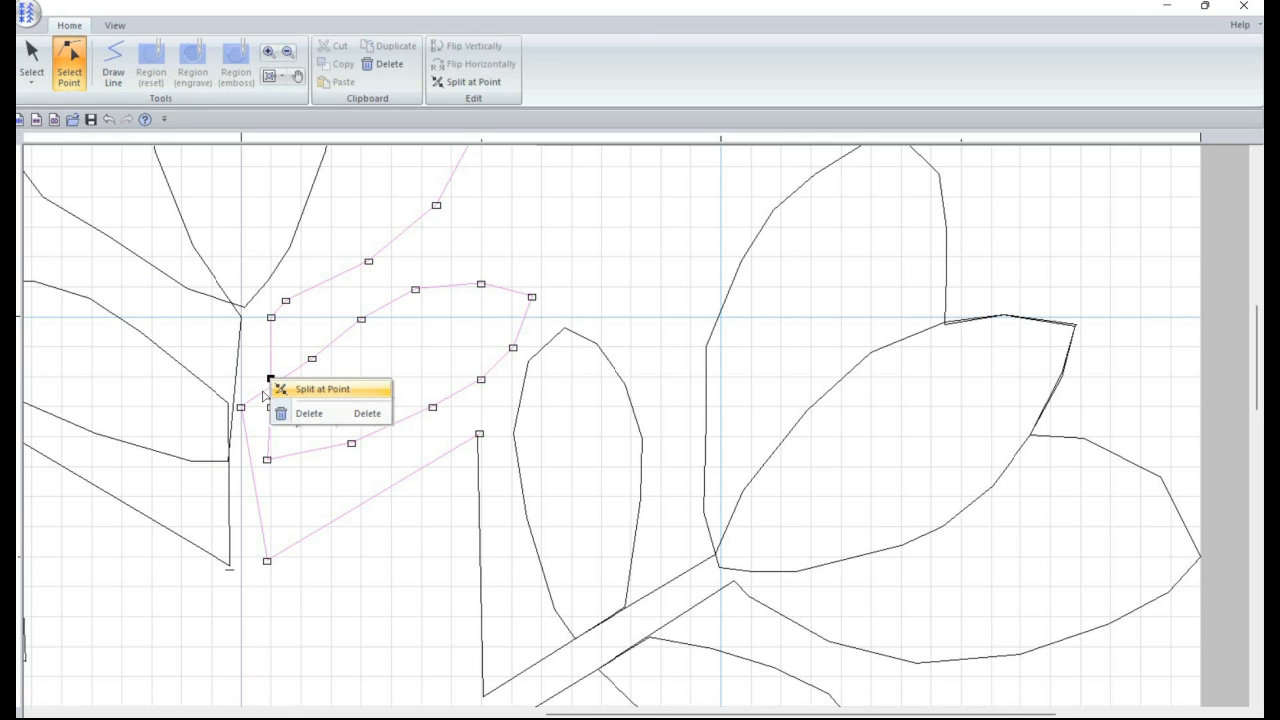
{"action": "left_click", "coordinate": [280, 389]}
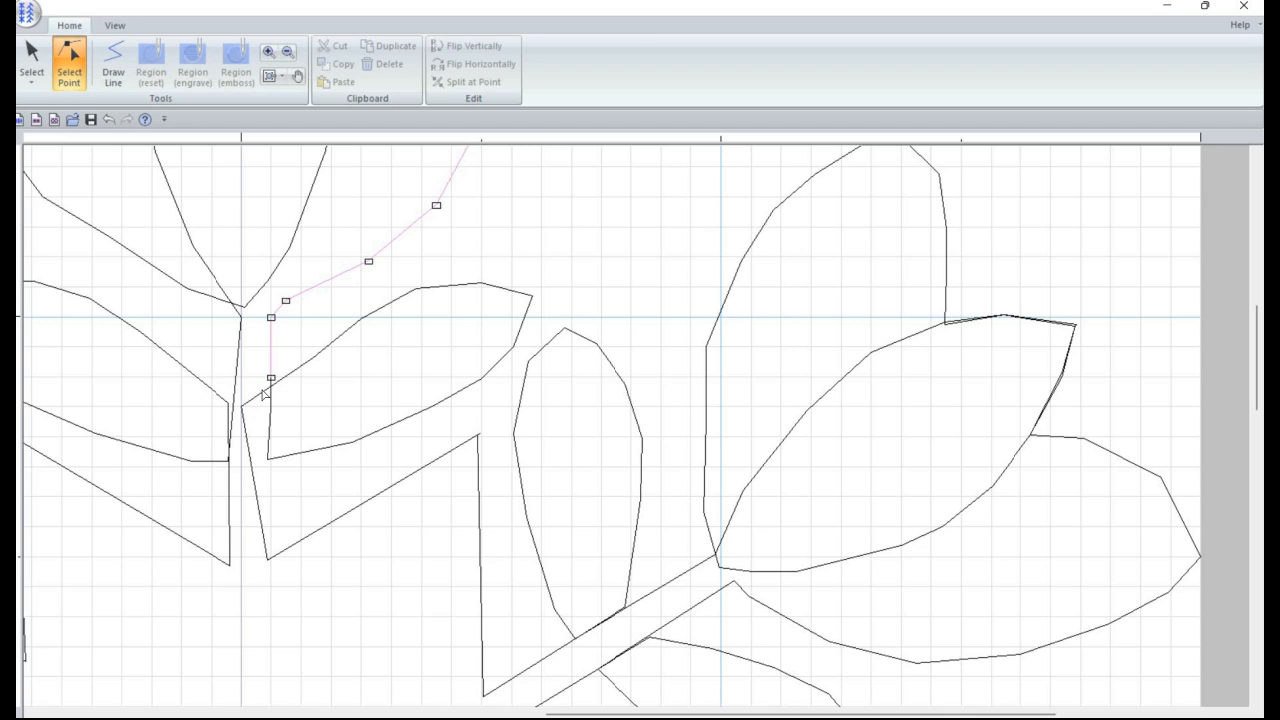
Step: Add a point on the leaf's upper edge at the stem, move it up one grid square, and deselect the outline
{"action": "left_click", "coordinate": [270, 393]}
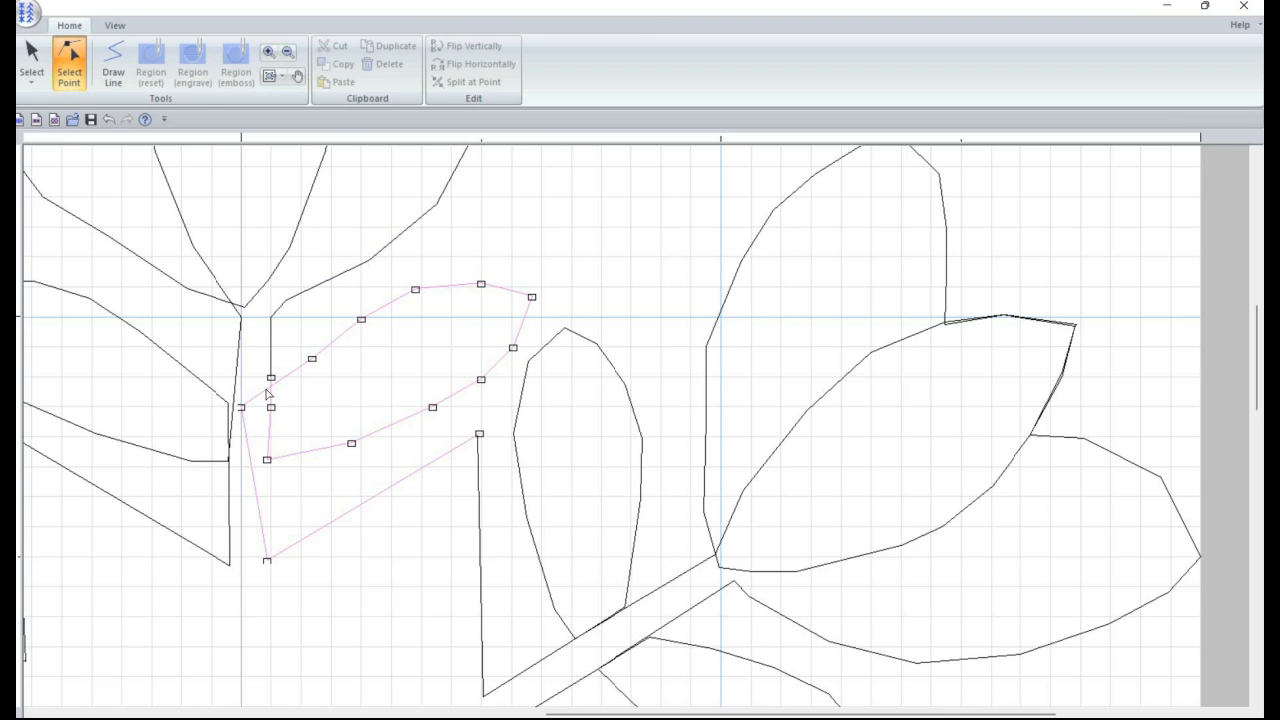
{"action": "left_click", "coordinate": [271, 378]}
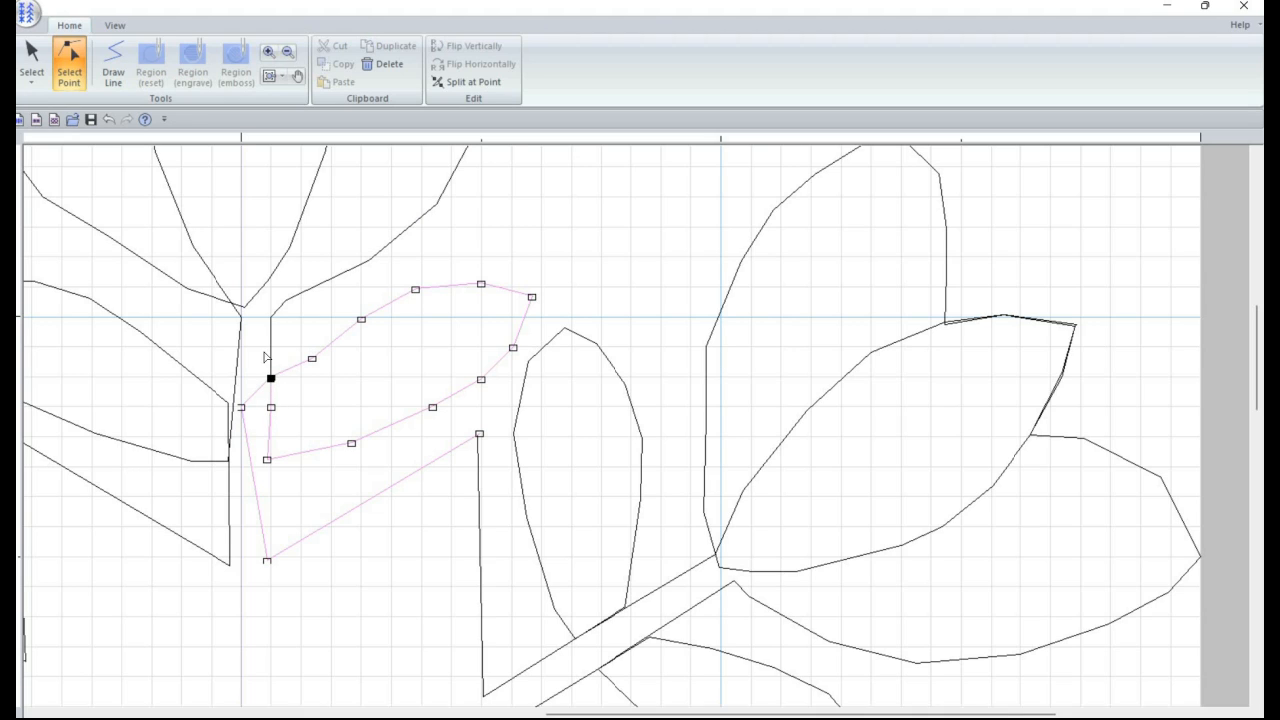
{"action": "left_click_drag", "start_coordinate": [271, 378], "coordinate": [271, 348]}
{"action": "left_click", "coordinate": [271, 378]}
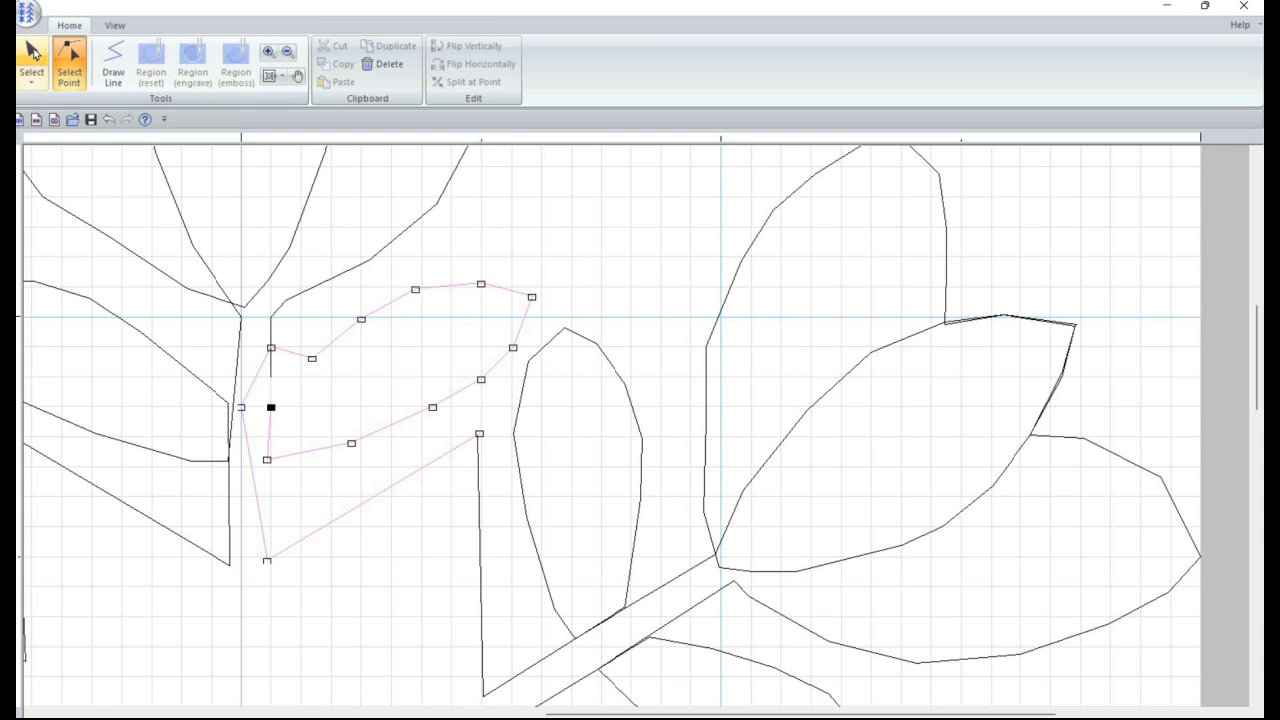
{"action": "left_click", "coordinate": [33, 52]}
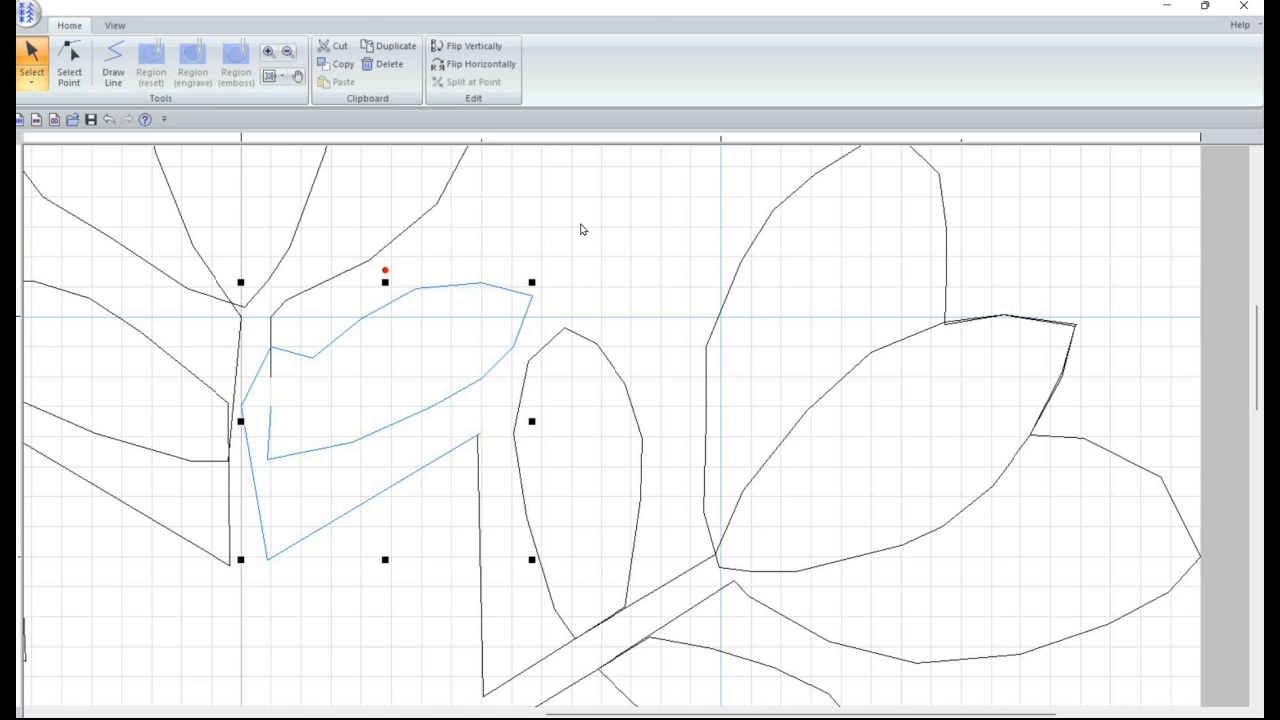
{"action": "left_click", "coordinate": [275, 218]}
Step: Snap the leaf's lower base point to the grid and delete its duplicate and the dipping point on the upper edge
{"action": "left_click", "coordinate": [72, 56]}
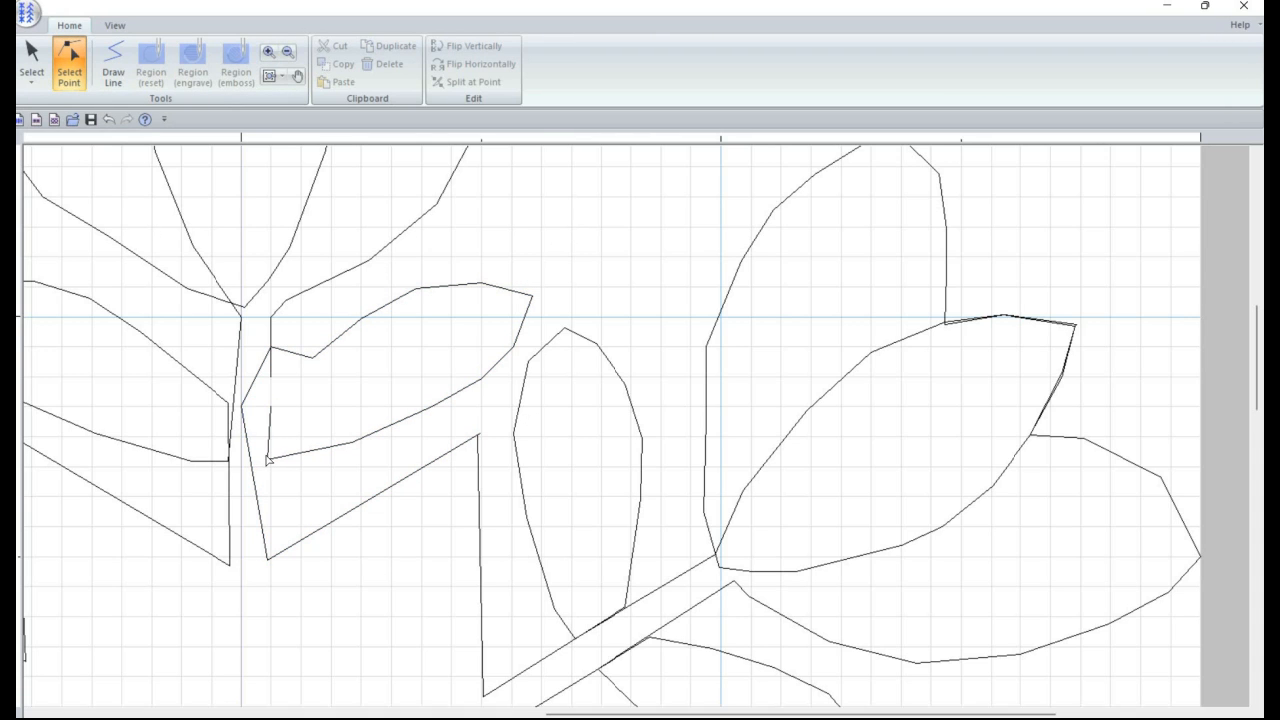
{"action": "left_click", "coordinate": [268, 460]}
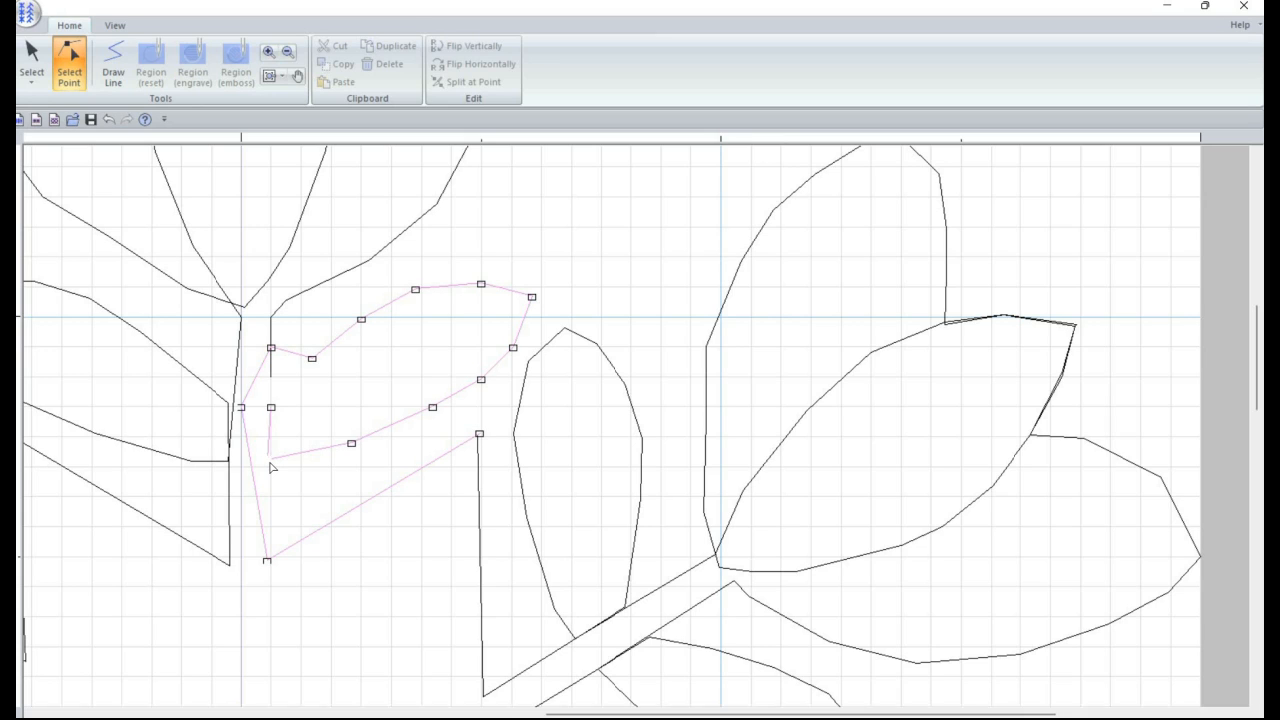
{"action": "left_click", "coordinate": [268, 461]}
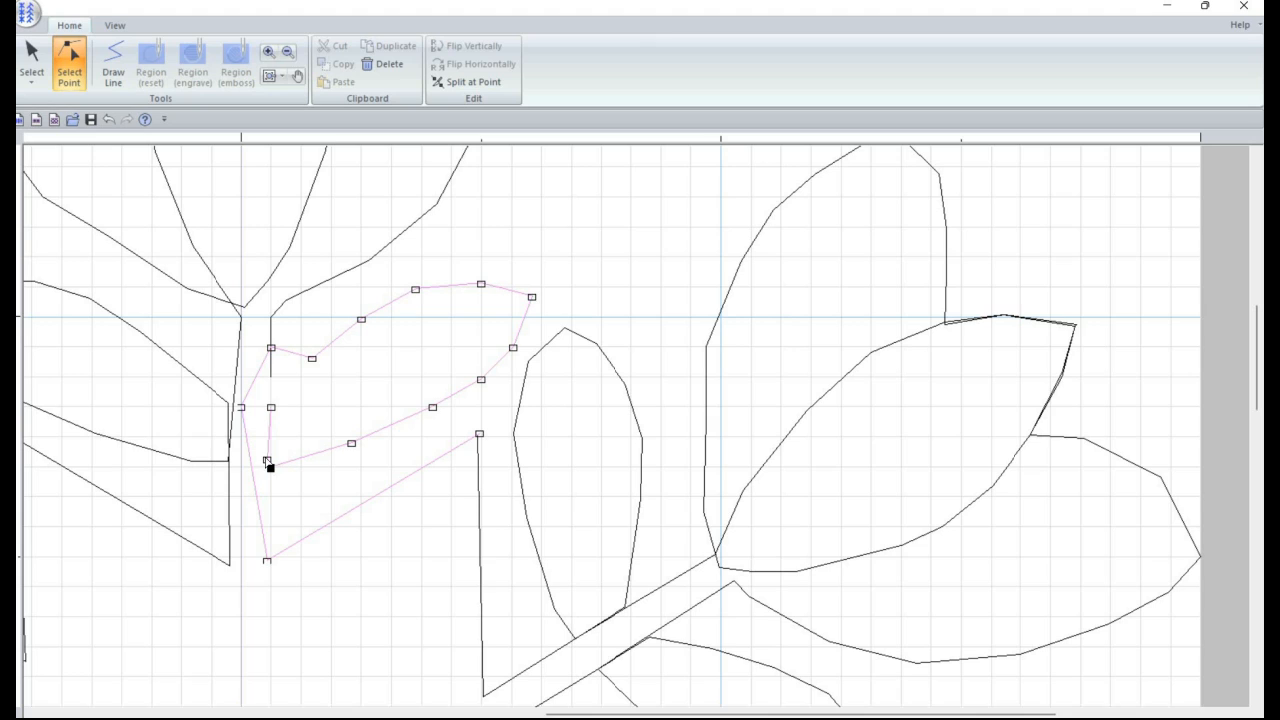
{"action": "key", "text": "Delete"}
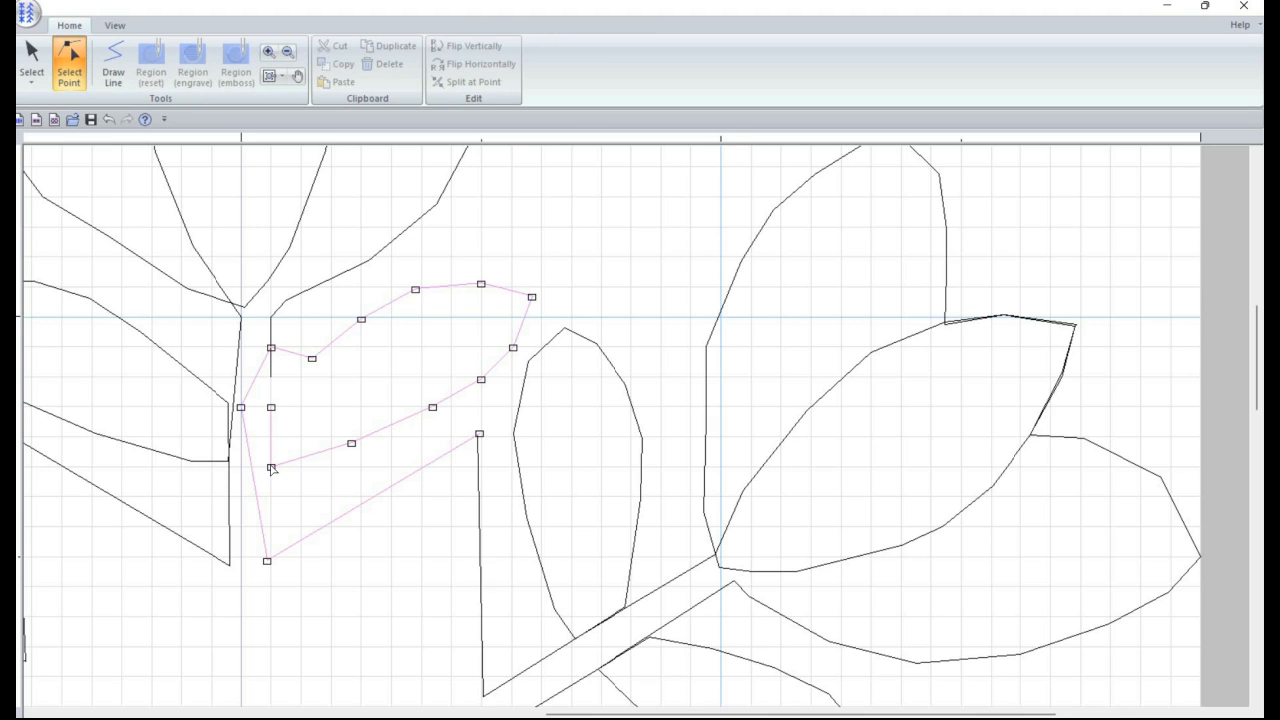
{"action": "left_click", "coordinate": [271, 467]}
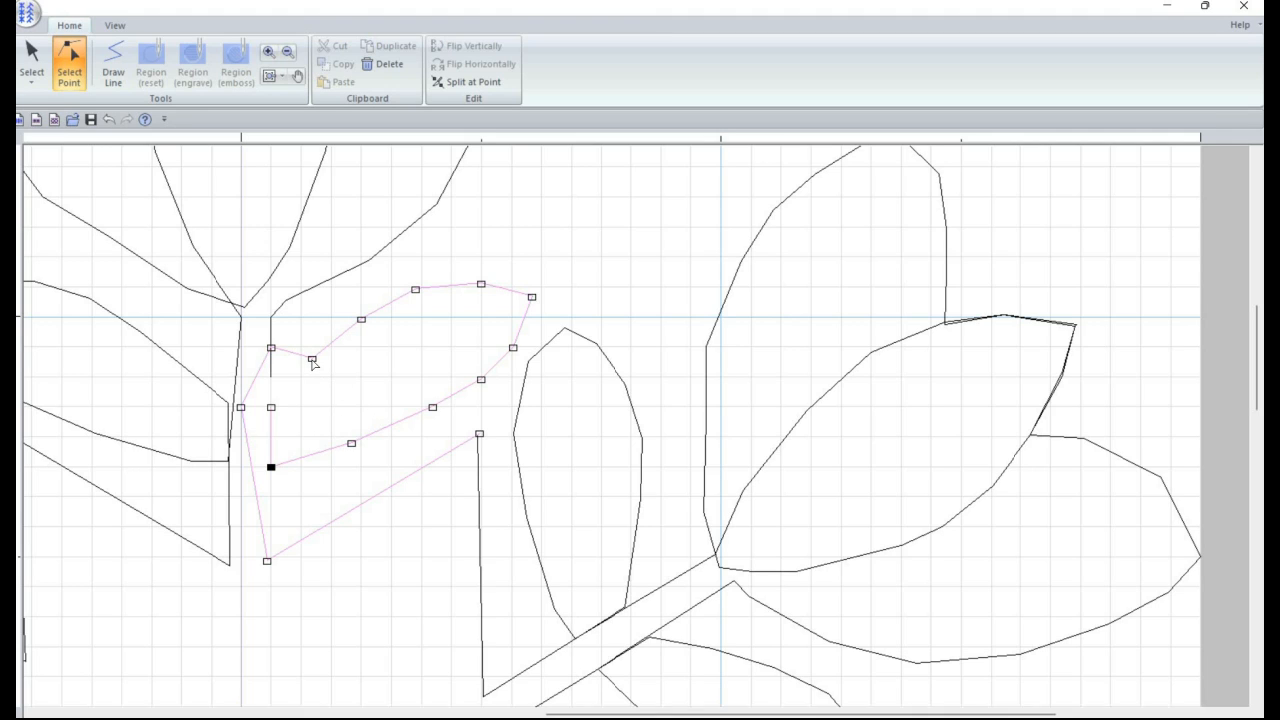
{"action": "key", "text": "Delete"}
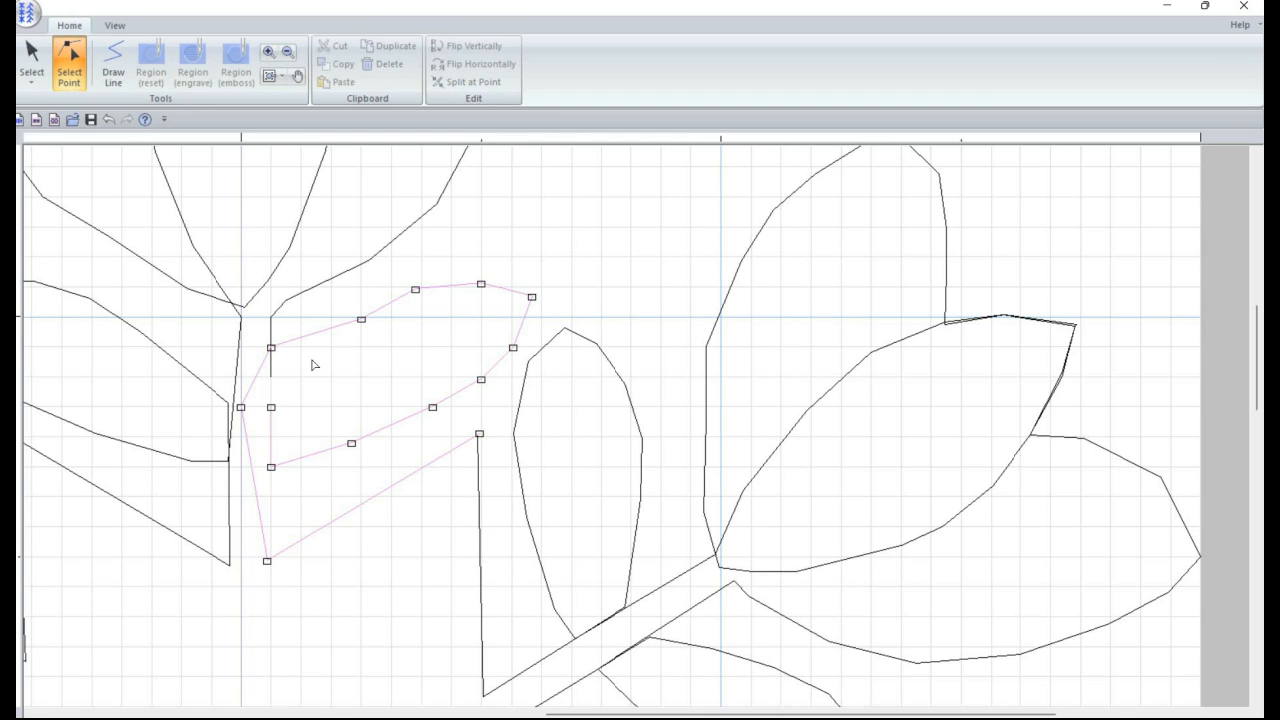
Step: Split the leaf outline at its lower base point and delete the short duplicate stem segment above it
{"action": "left_click", "coordinate": [270, 466]}
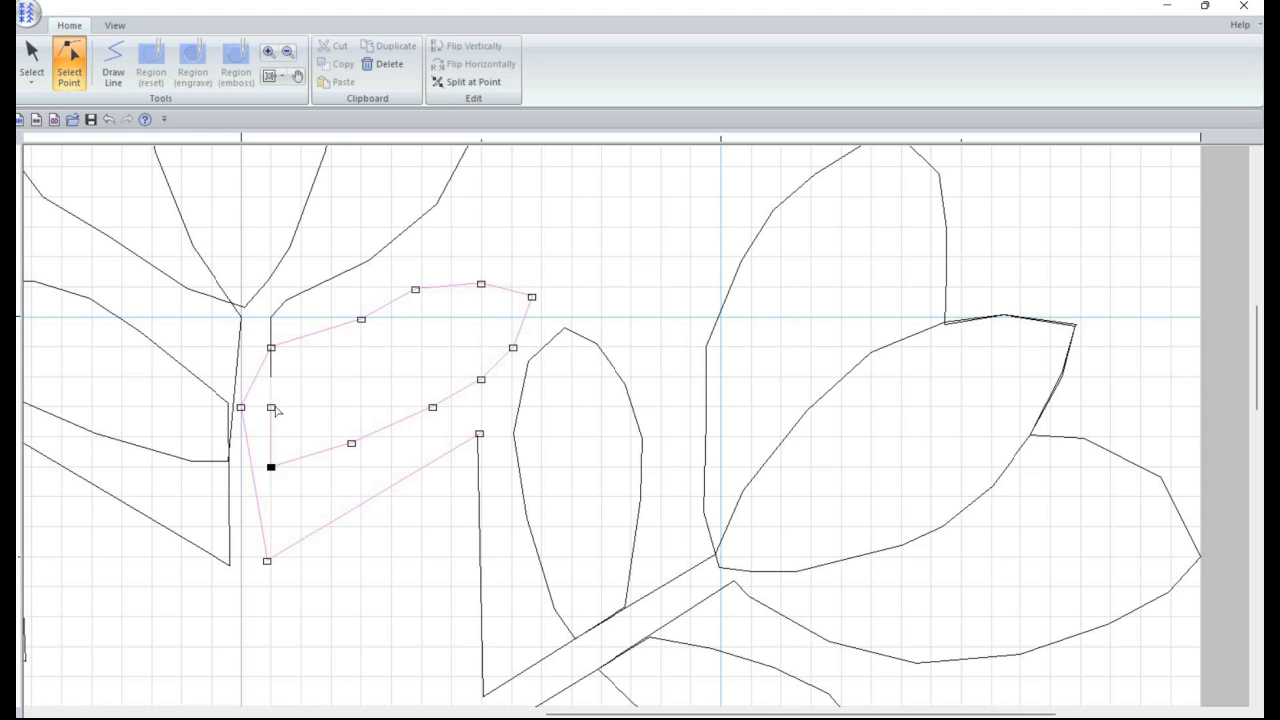
{"action": "right_click", "coordinate": [271, 467]}
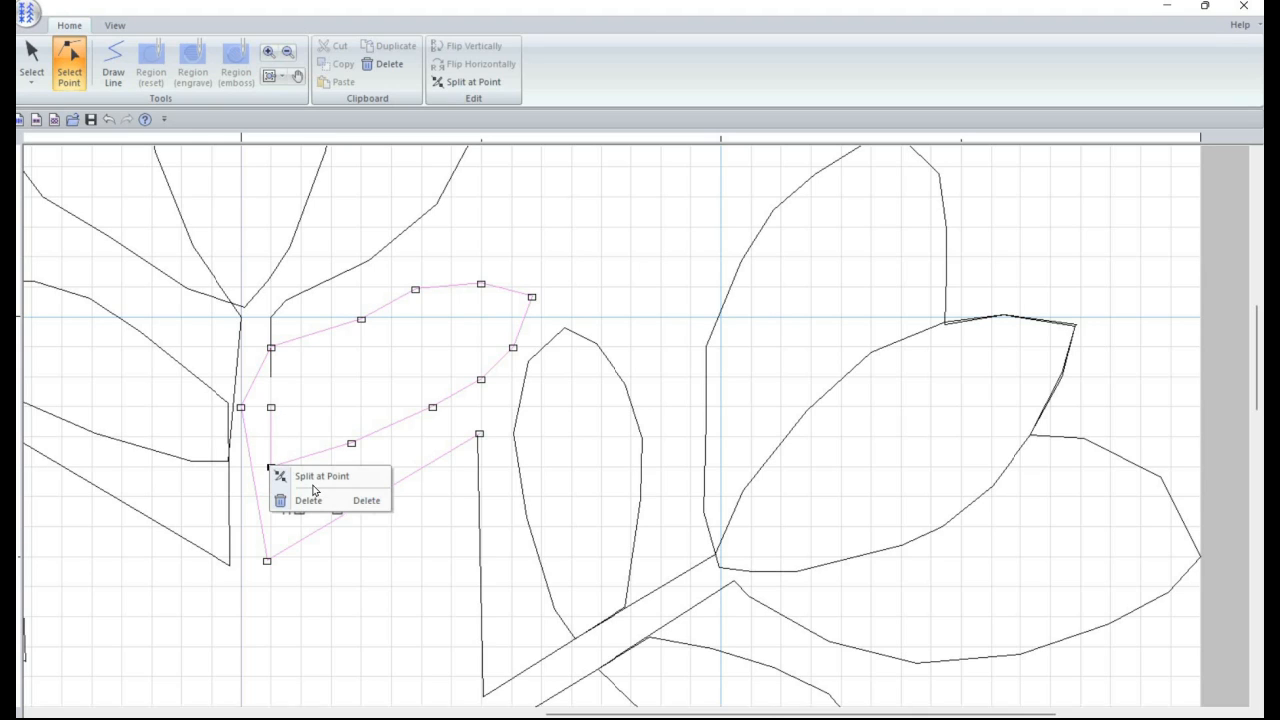
{"action": "left_click", "coordinate": [305, 474]}
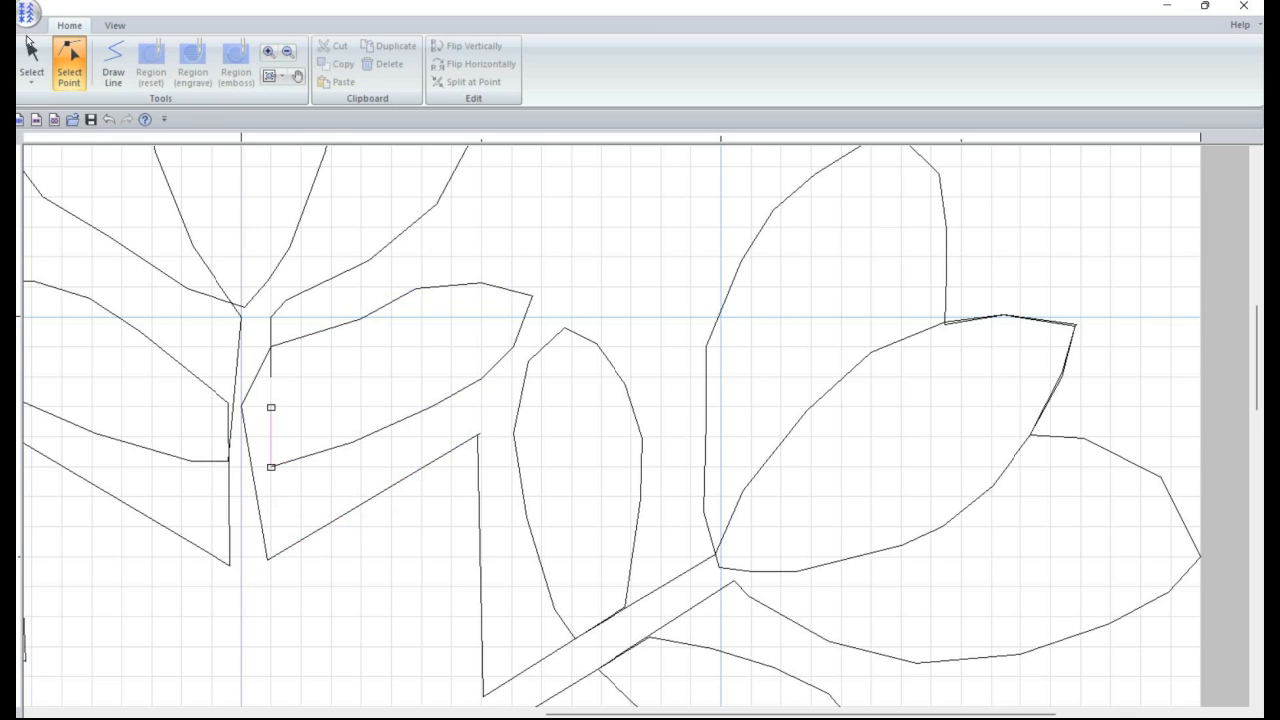
{"action": "left_click", "coordinate": [32, 62]}
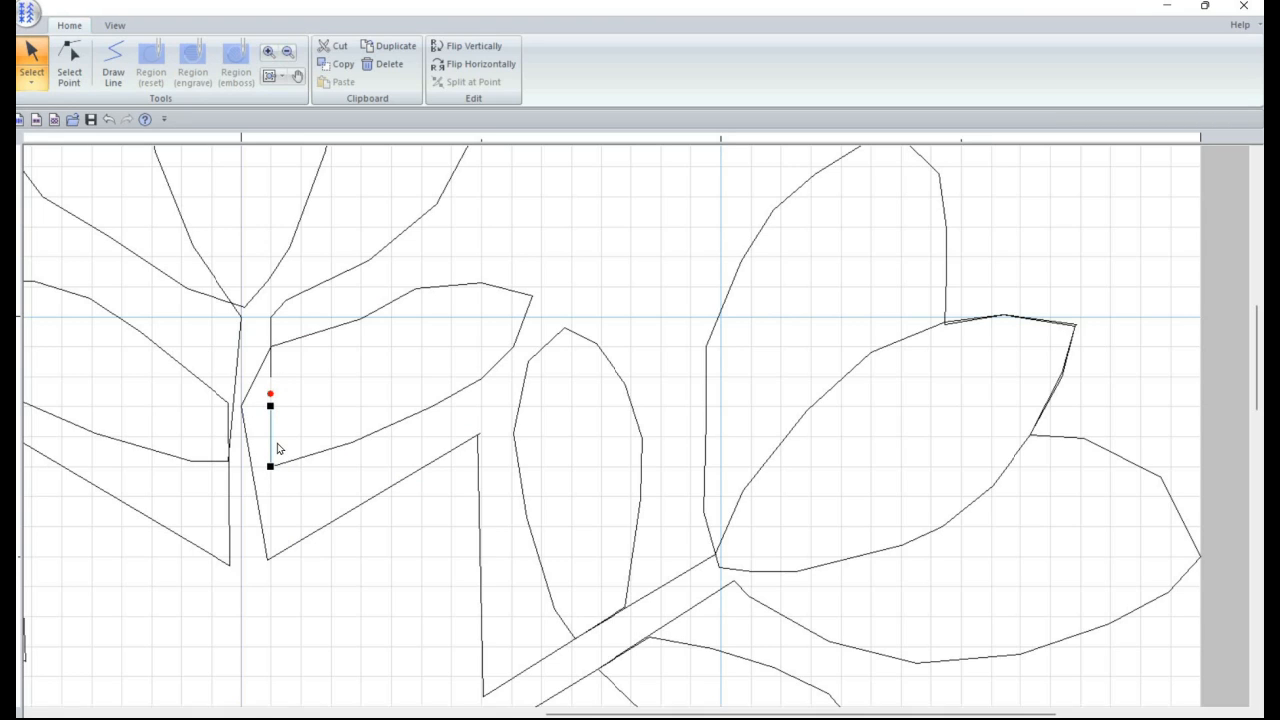
{"action": "key", "text": "Delete"}
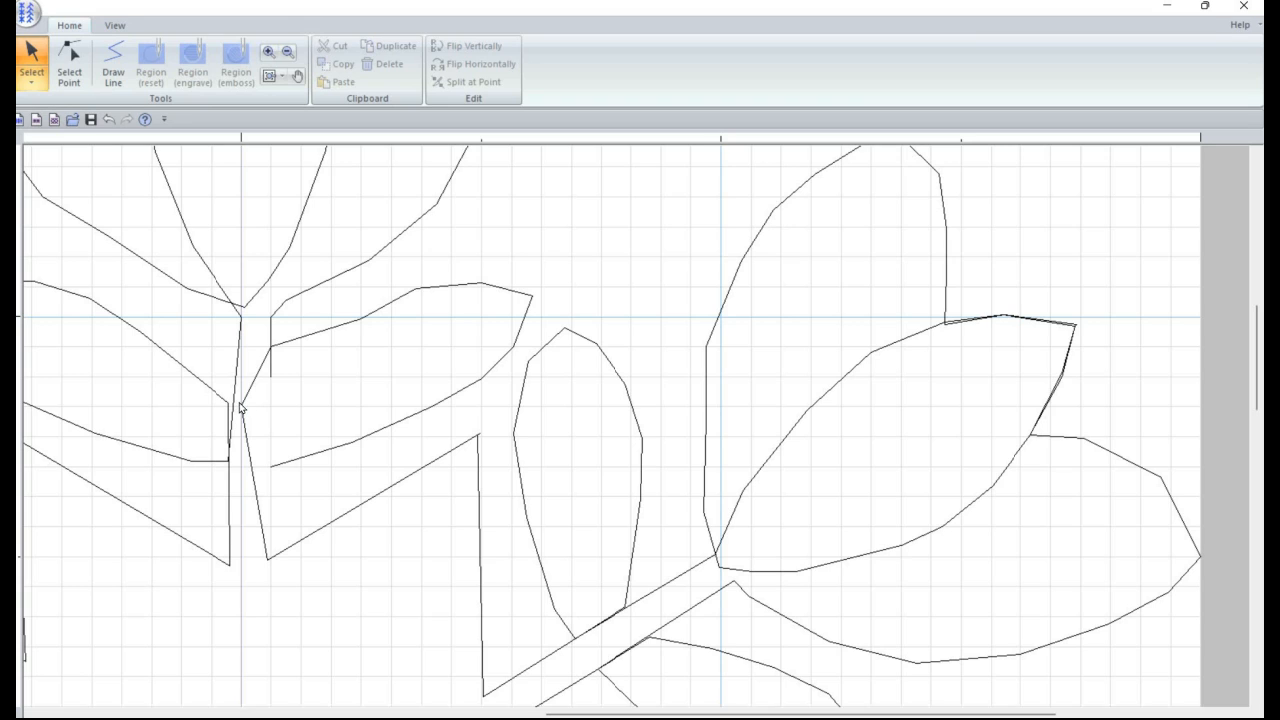
Step: Move the leaf's center-line point onto the stem line and shift its upper base point one grid square away from the stem
{"action": "left_click", "coordinate": [70, 60]}
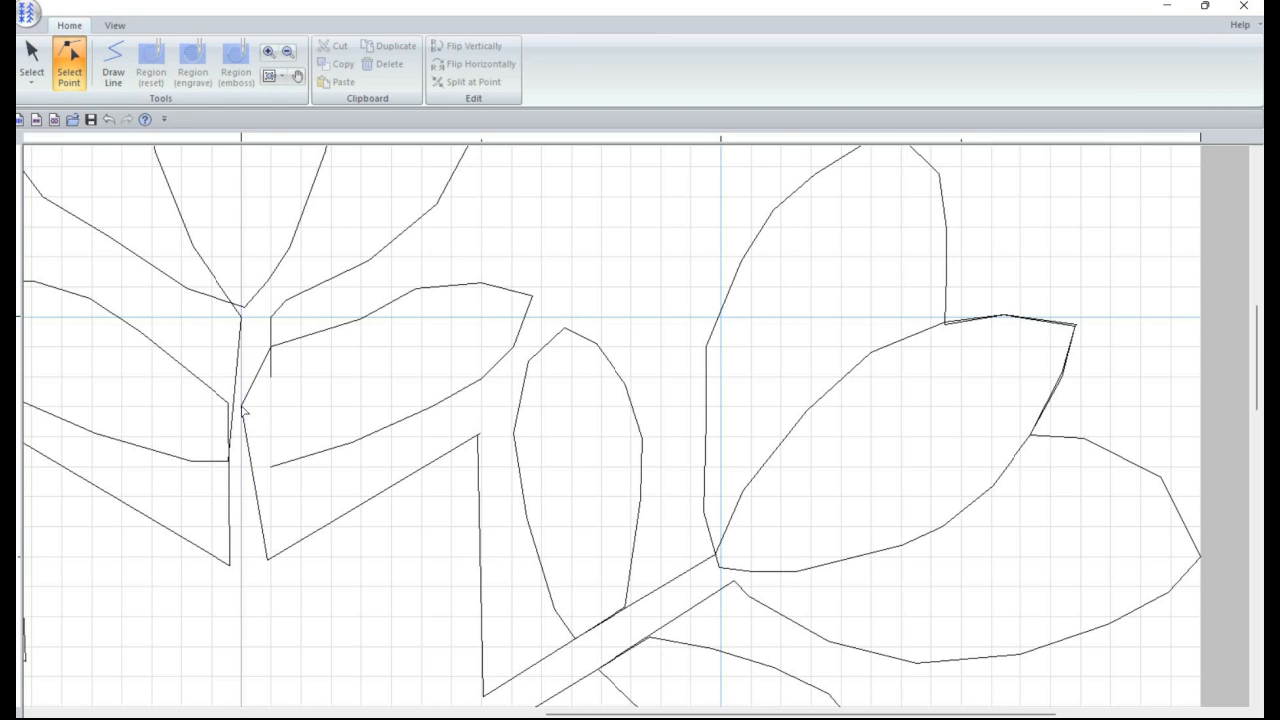
{"action": "left_click_drag", "start_coordinate": [242, 407], "coordinate": [268, 408]}
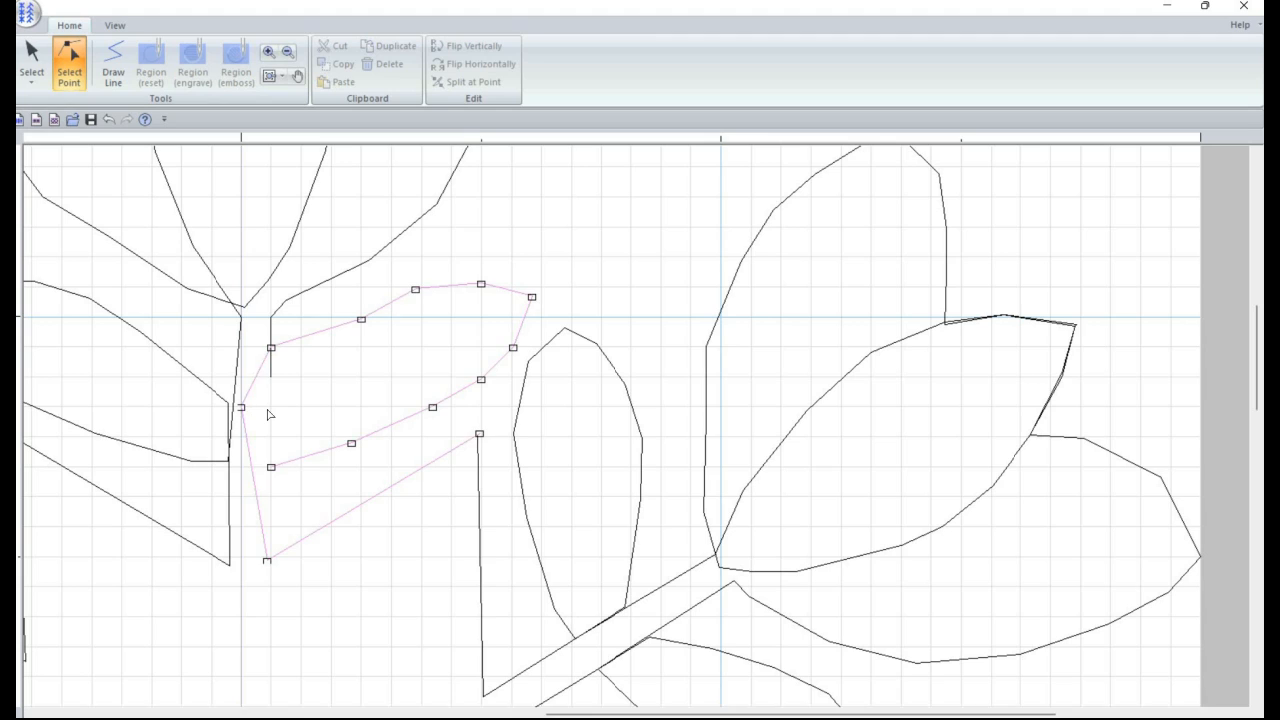
{"action": "left_click", "coordinate": [271, 347]}
{"action": "left_click_drag", "start_coordinate": [271, 347], "coordinate": [301, 347]}
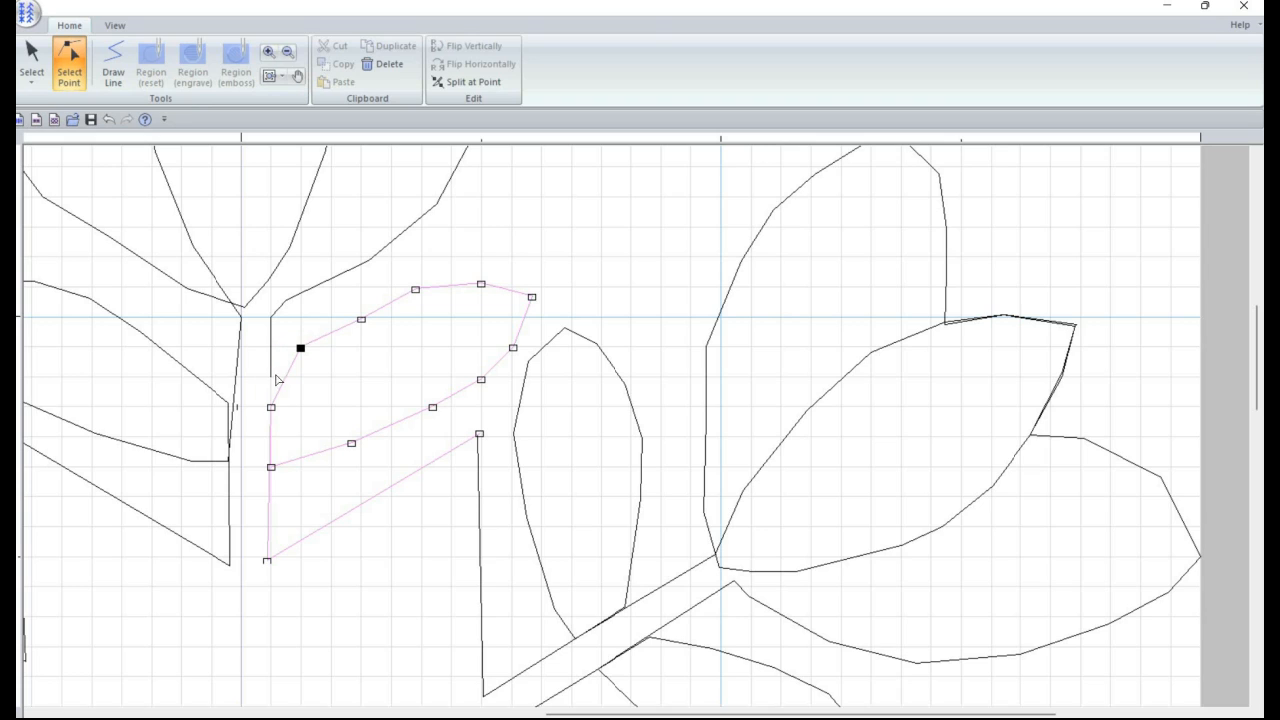
Step: Delete the petal outline's dangling end point along the stem and move the leaf's upper base point back onto the stem line
{"action": "left_click", "coordinate": [276, 380]}
{"action": "left_click", "coordinate": [271, 376]}
{"action": "left_click_drag", "start_coordinate": [271, 376], "coordinate": [271, 334]}
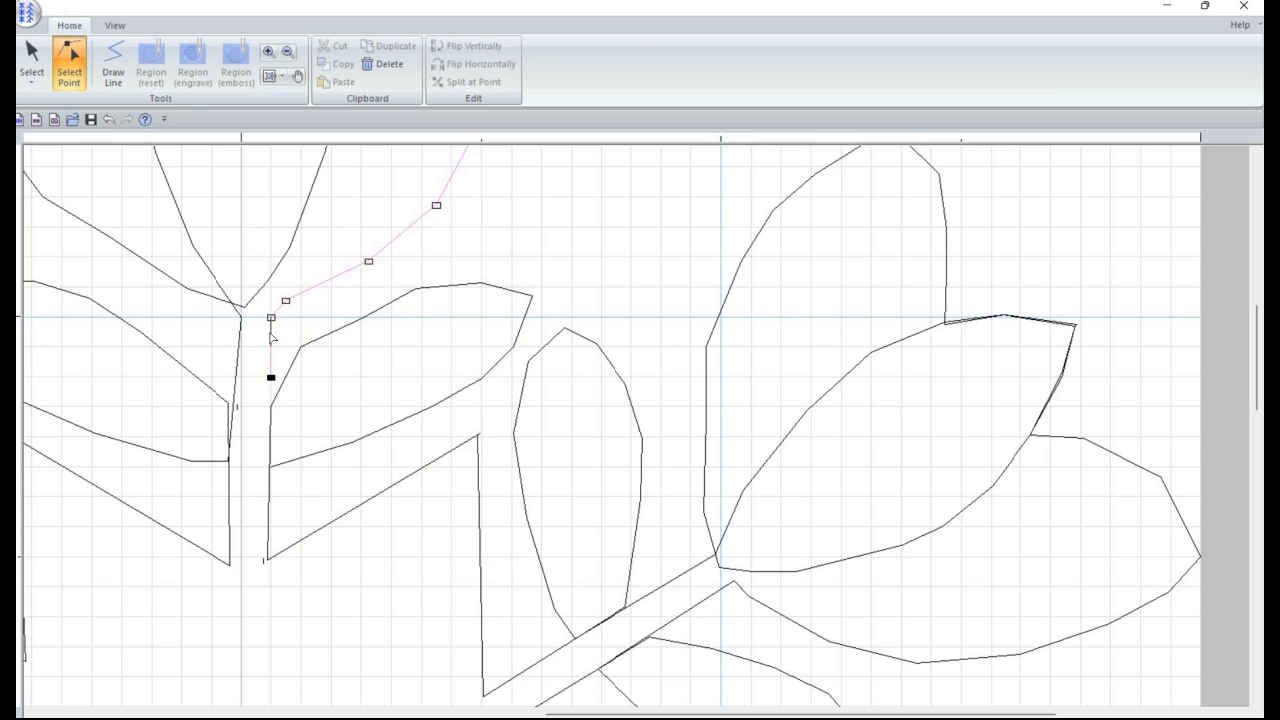
{"action": "key", "text": "Delete"}
{"action": "left_click", "coordinate": [301, 347]}
{"action": "left_click_drag", "start_coordinate": [301, 347], "coordinate": [271, 347]}
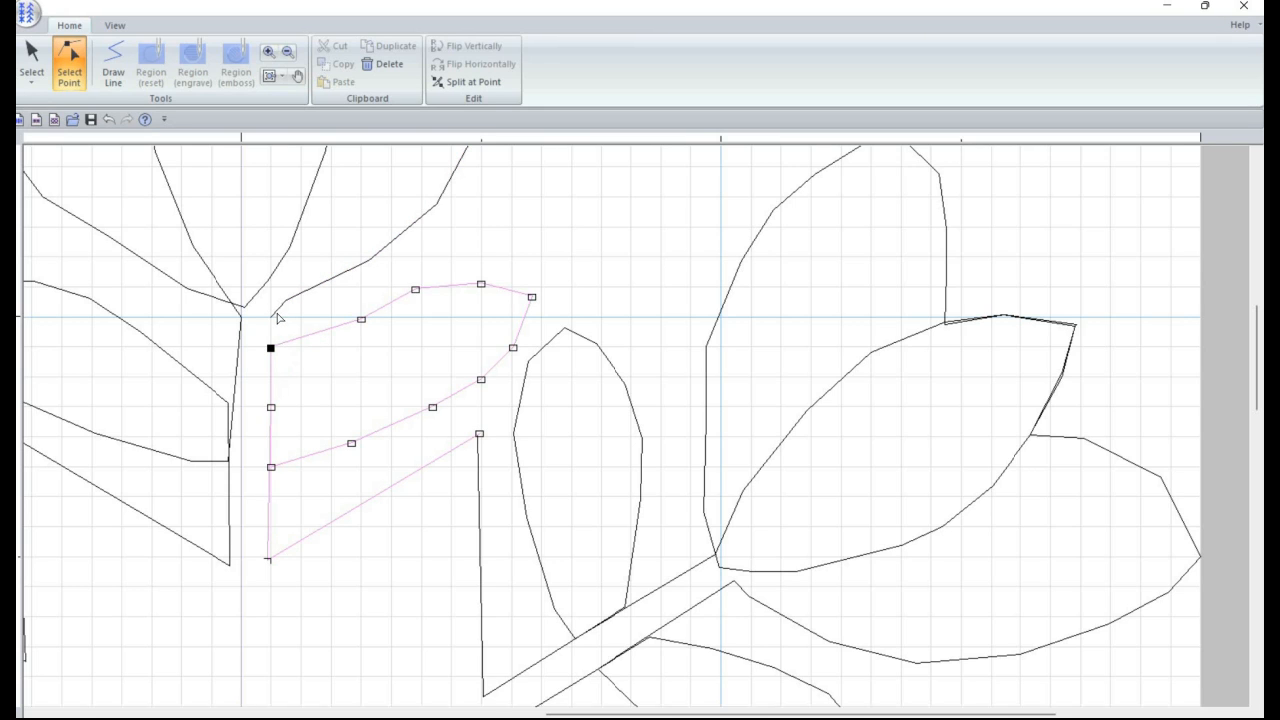
Step: Extend the petal outline's end along the stem line to meet the leaf's upper base point
{"action": "left_click", "coordinate": [271, 318]}
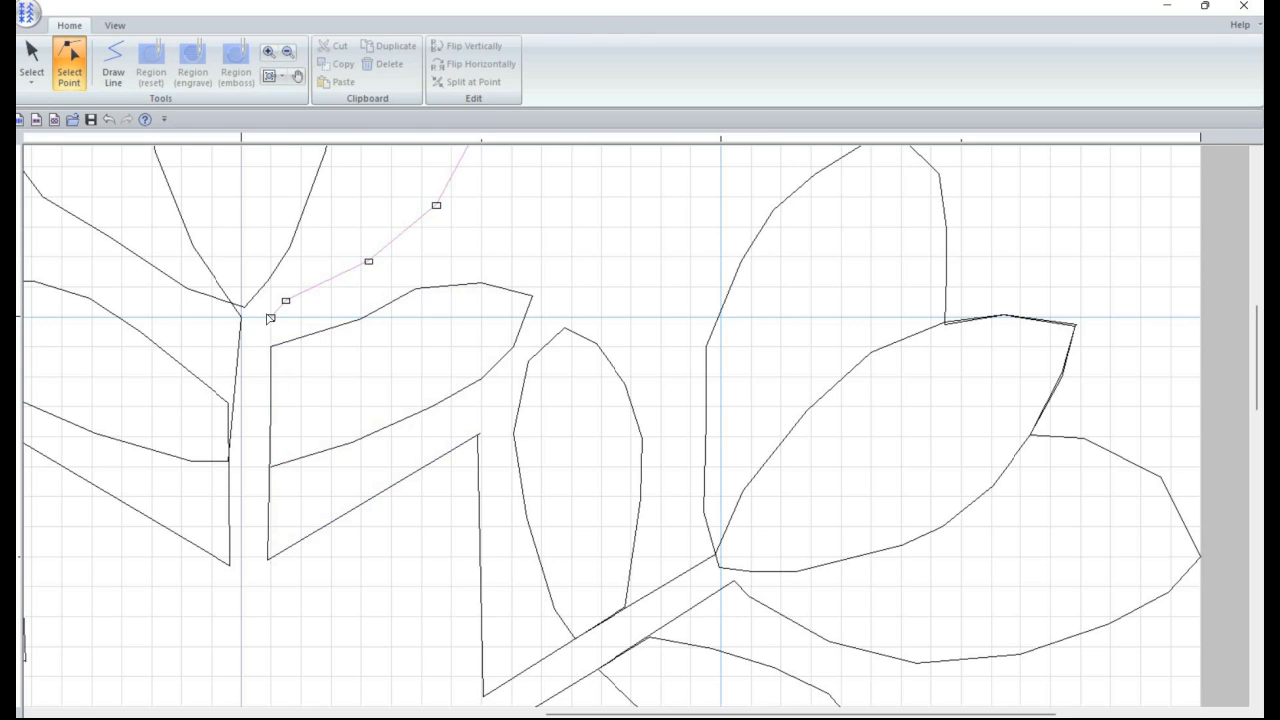
{"action": "left_click", "coordinate": [271, 318]}
{"action": "left_click_drag", "start_coordinate": [271, 318], "coordinate": [271, 347]}
{"action": "key", "text": "ctrl+z"}
Step: Add a point on the left stem line one grid square below the tulip's base and split the outline there
{"action": "left_click", "coordinate": [239, 346]}
{"action": "left_click", "coordinate": [238, 346]}
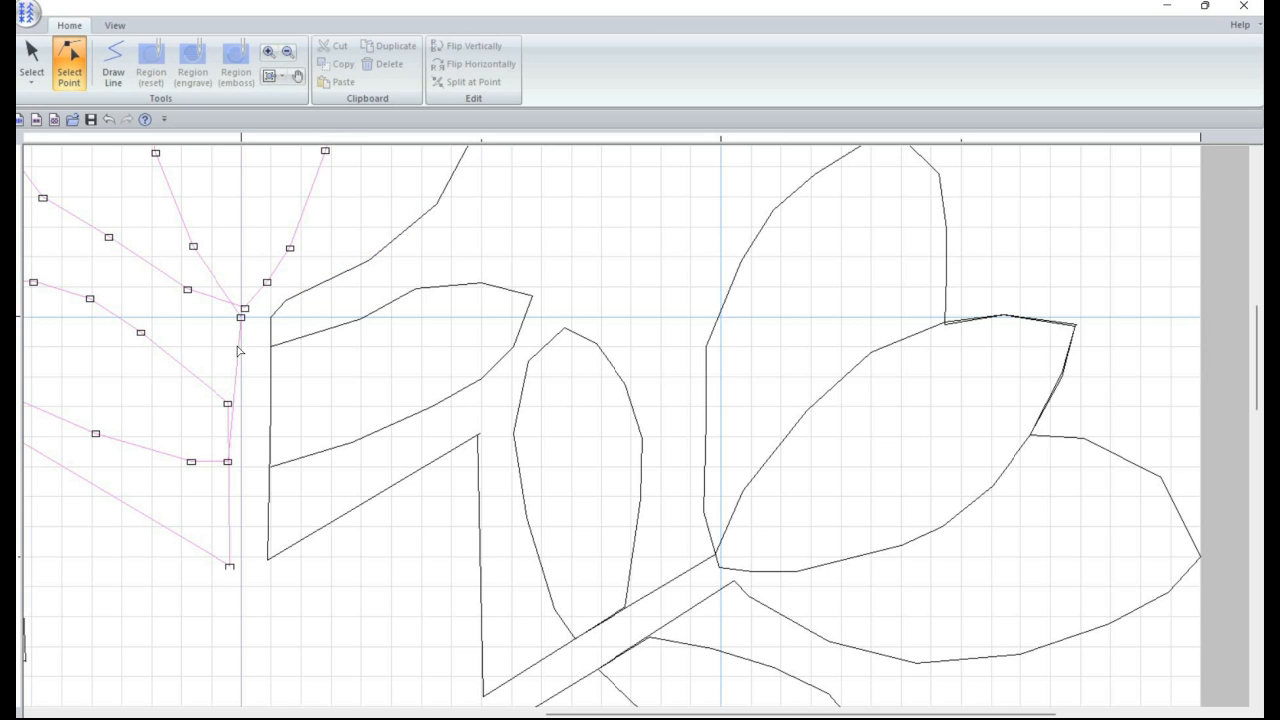
{"action": "left_click", "coordinate": [238, 346]}
{"action": "right_click", "coordinate": [238, 346]}
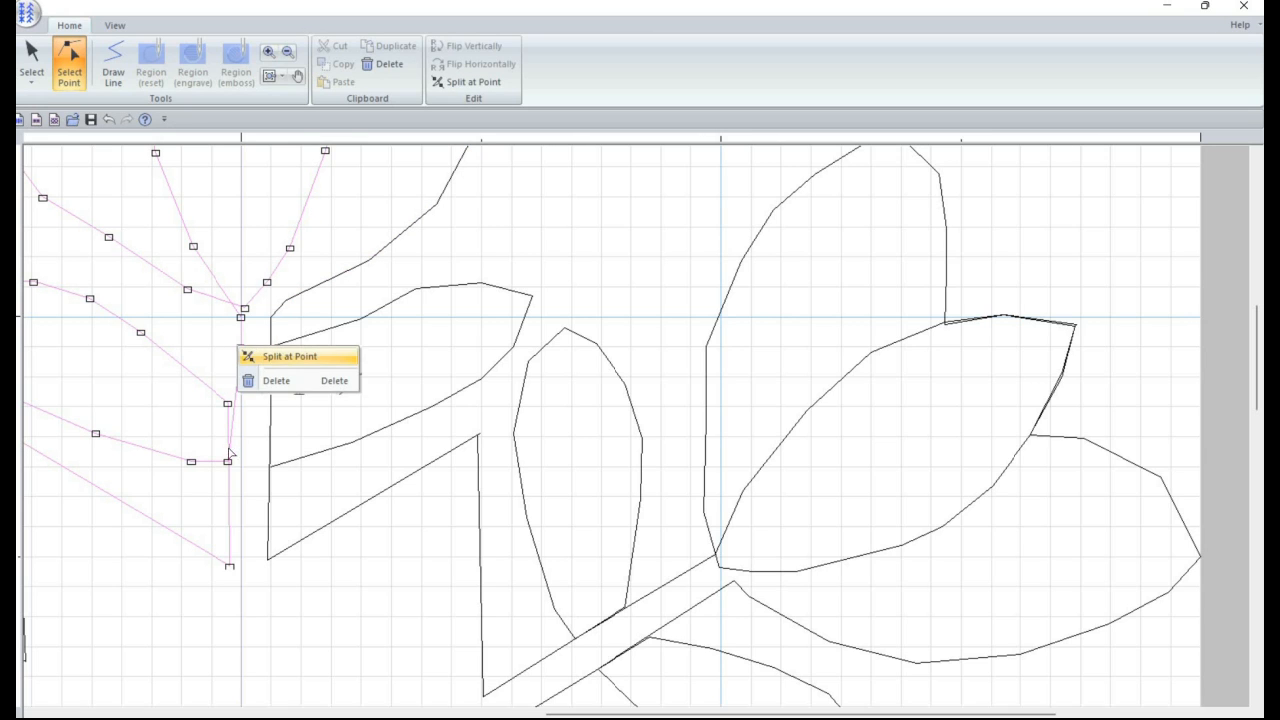
{"action": "left_click", "coordinate": [275, 356]}
Step: Separate the left leaf's overlapping base points, placing one of each pair on the stem line and the other one grid square off it
{"action": "left_click", "coordinate": [228, 462]}
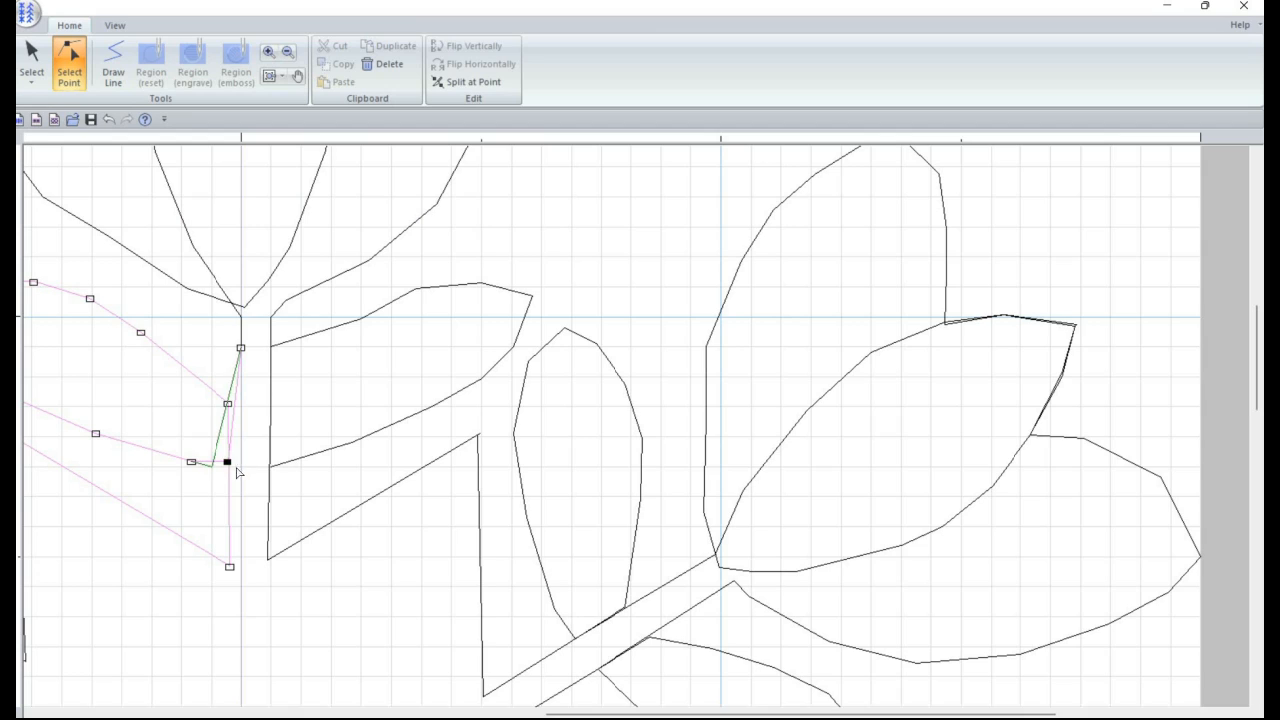
{"action": "mouse_move", "coordinate": [228, 462]}
{"action": "left_mouse_down"}
{"action": "mouse_move", "coordinate": [211, 468]}
{"action": "mouse_move", "coordinate": [240, 467]}
{"action": "left_mouse_up"}
{"action": "left_click", "coordinate": [231, 467]}
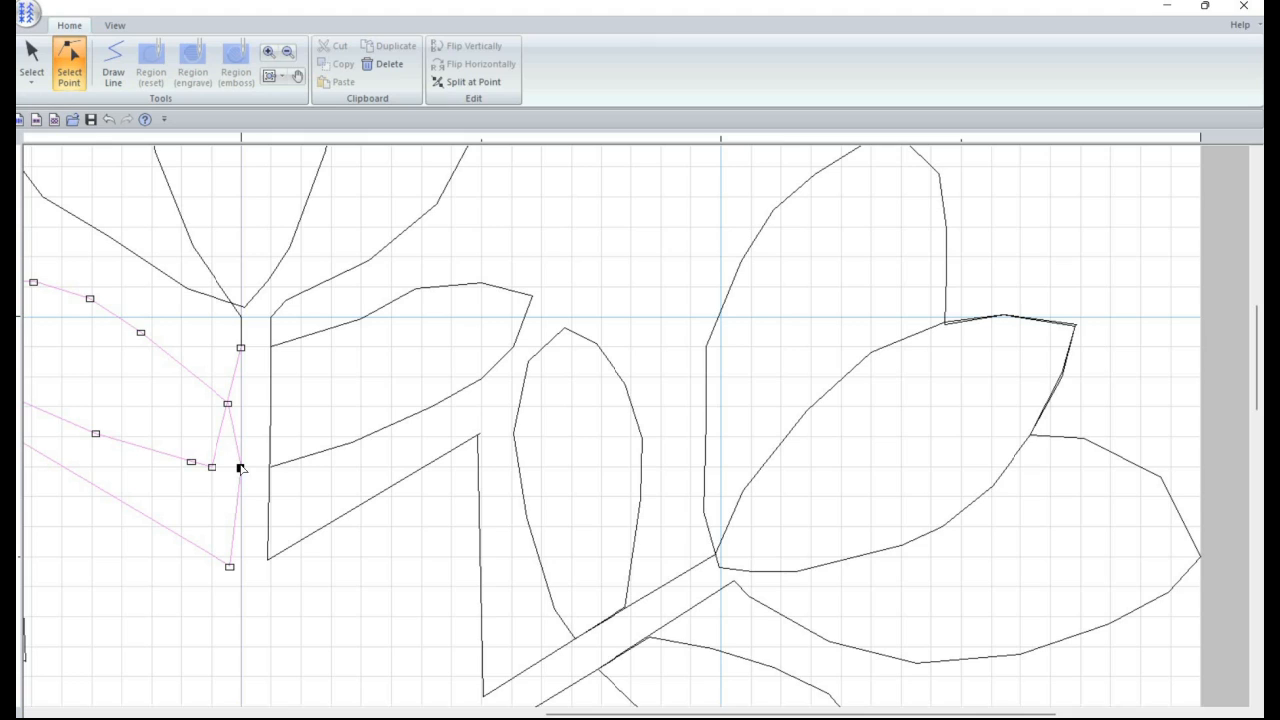
{"action": "left_click_drag", "start_coordinate": [228, 404], "coordinate": [236, 415]}
{"action": "left_click", "coordinate": [237, 408]}
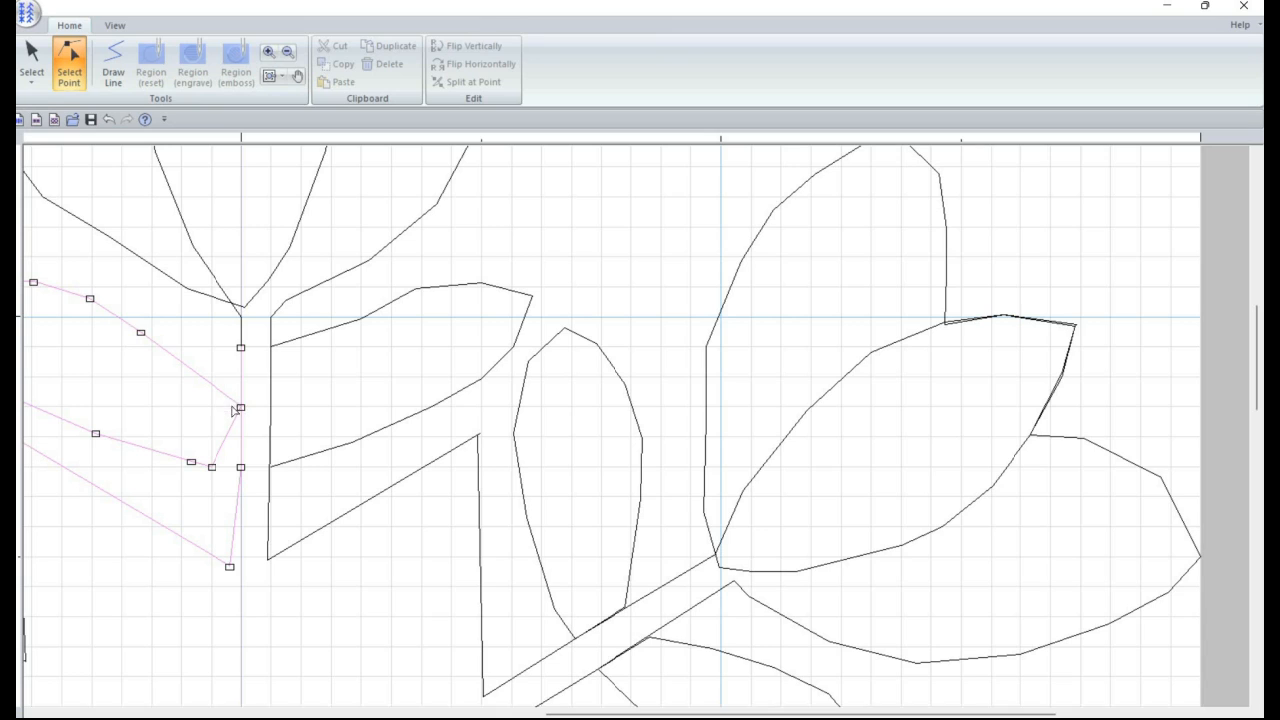
{"action": "left_click_drag", "start_coordinate": [240, 407], "coordinate": [211, 407]}
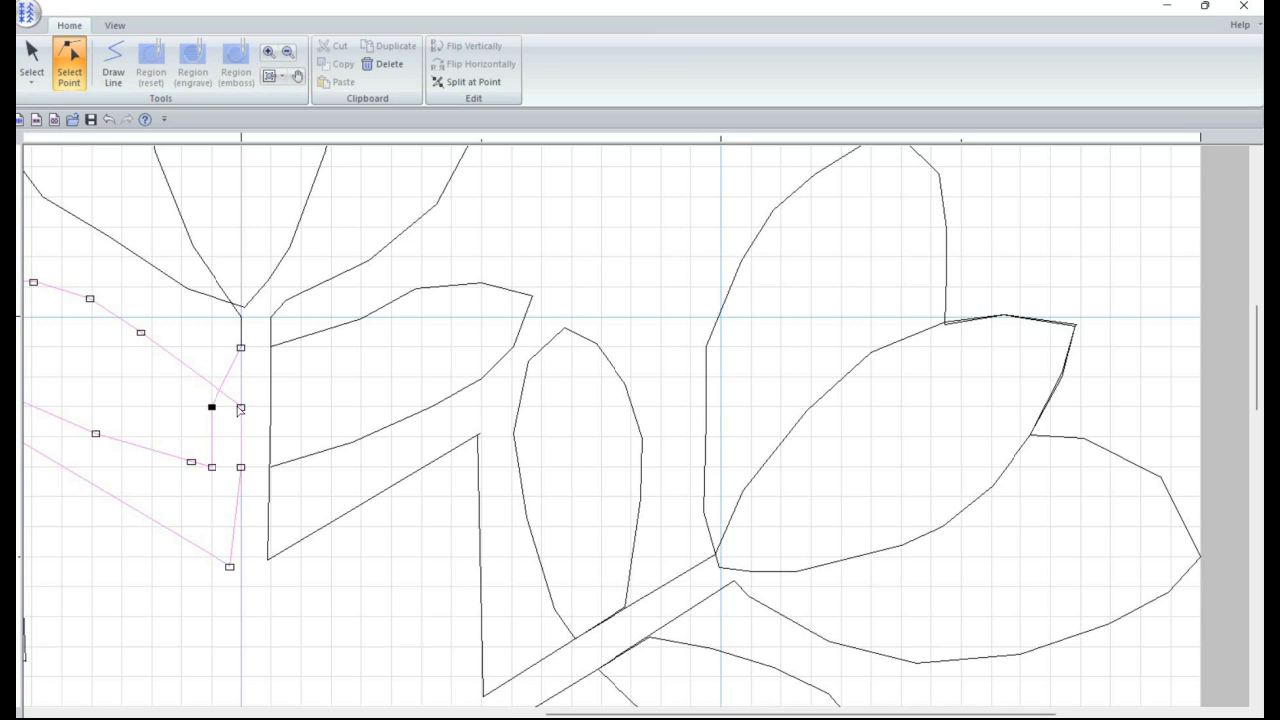
Step: Split the stem outline at the left leaf's upper and lower base points on the stem line
{"action": "left_click", "coordinate": [240, 408]}
{"action": "right_click", "coordinate": [268, 420]}
{"action": "left_click", "coordinate": [246, 419]}
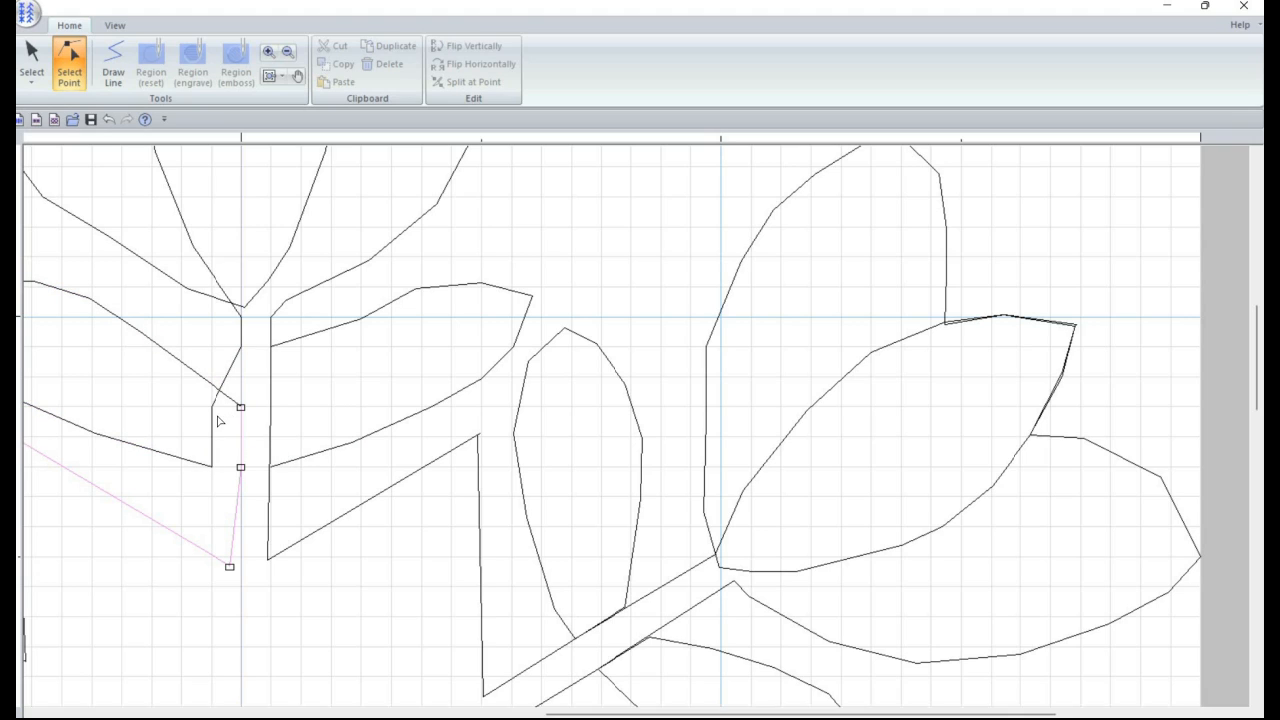
{"action": "left_click", "coordinate": [241, 468]}
{"action": "right_click", "coordinate": [241, 469]}
{"action": "left_click", "coordinate": [241, 470]}
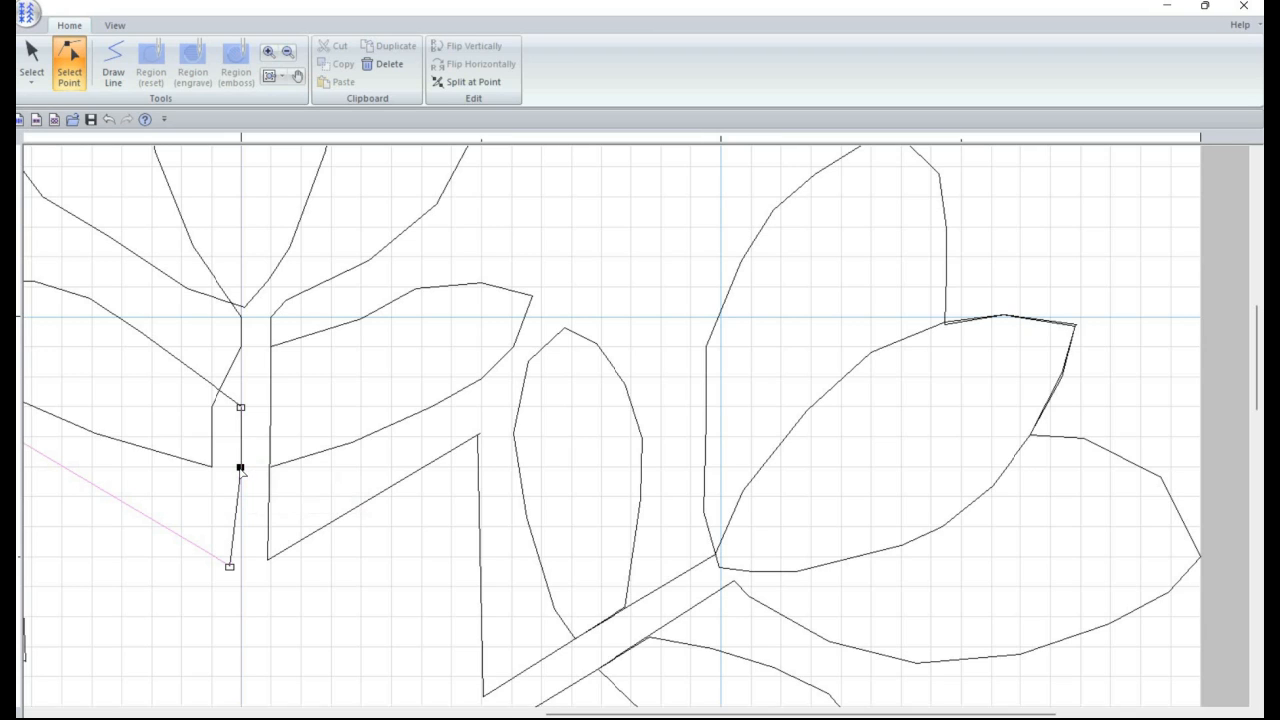
{"action": "right_click", "coordinate": [240, 469]}
{"action": "key", "text": "Return"}
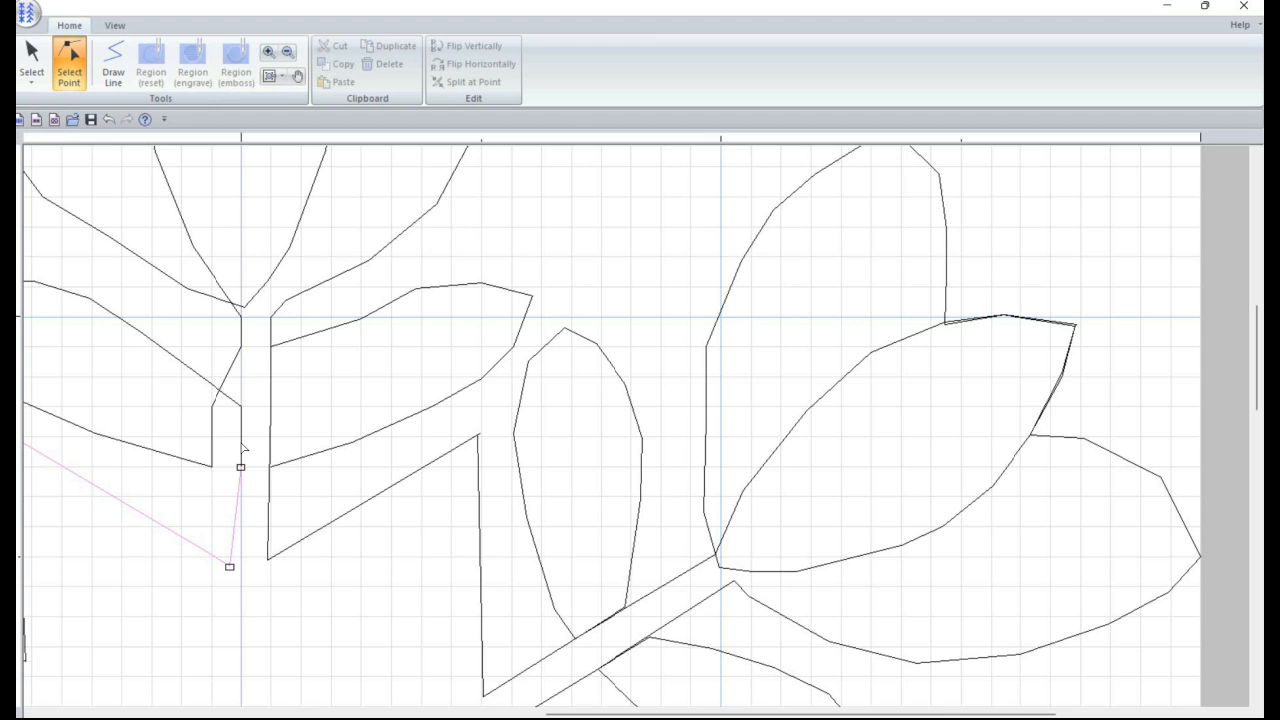
Step: Pull the duplicate stem segment between the left leaf's base points aside and delete it
{"action": "left_click", "coordinate": [242, 446]}
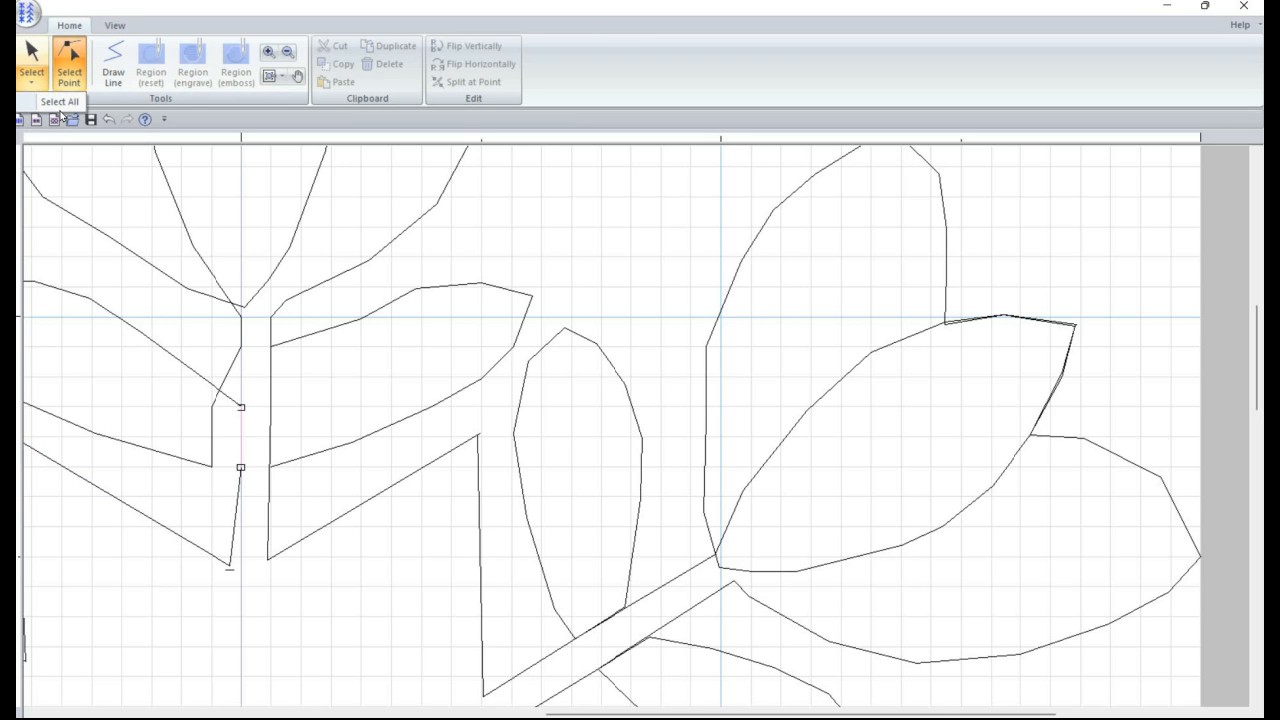
{"action": "left_click_drag", "start_coordinate": [241, 407], "coordinate": [287, 428]}
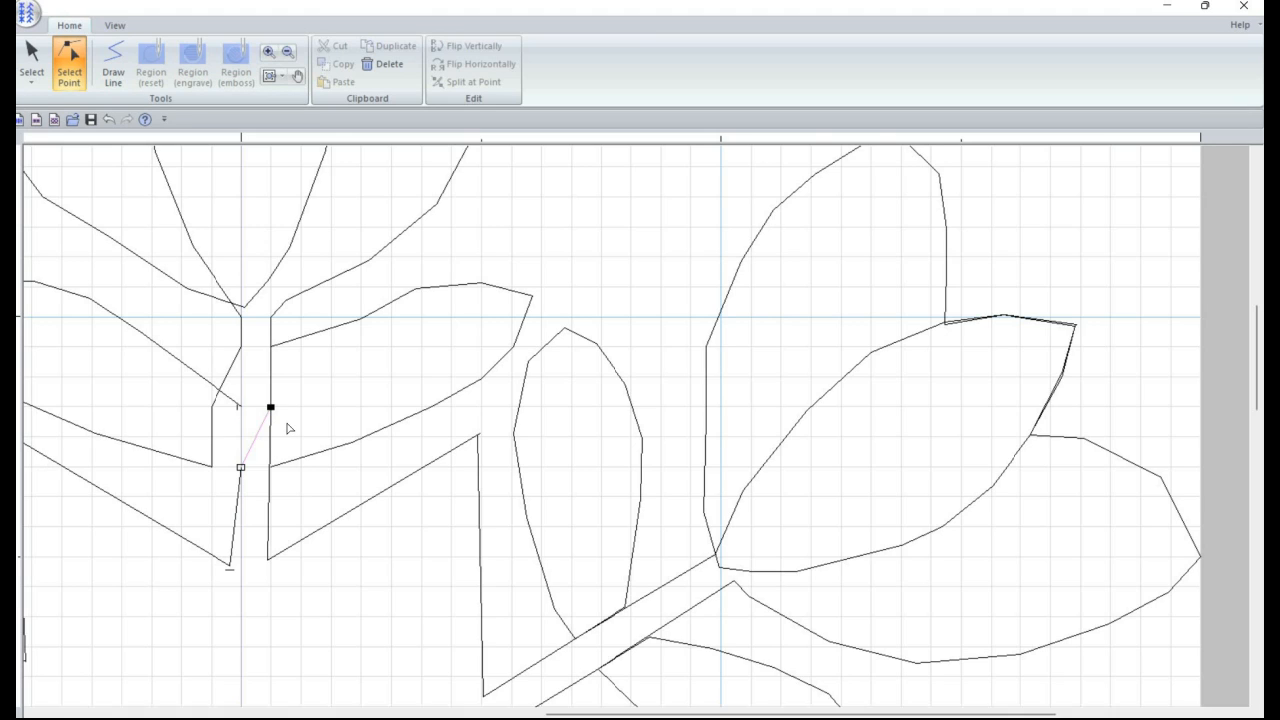
{"action": "key", "text": "Delete"}
Step: Move the left leaf's two offset base points back onto the stem line
{"action": "left_click_drag", "start_coordinate": [213, 468], "coordinate": [240, 470]}
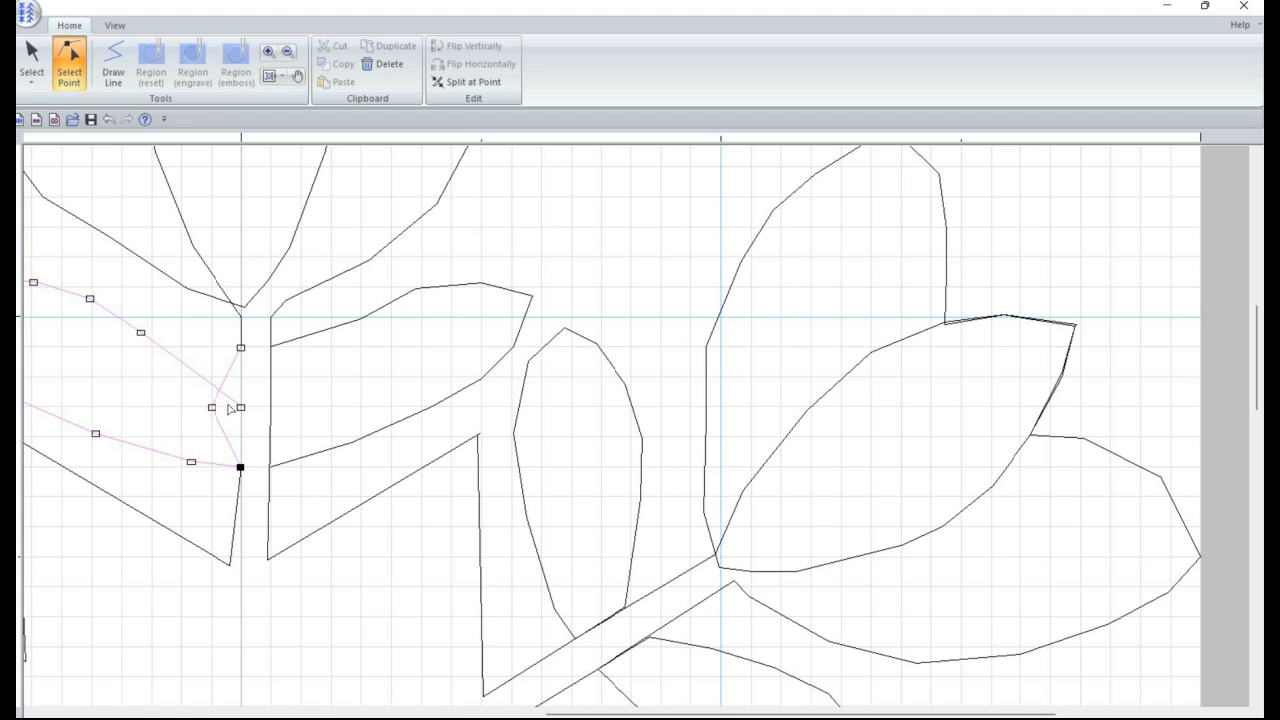
{"action": "left_click", "coordinate": [212, 408]}
{"action": "left_click_drag", "start_coordinate": [242, 410], "coordinate": [241, 408]}
Step: Lower the right leaf's upper base point two grid squares along the stem and extend the petal outline's end to meet it
{"action": "left_click", "coordinate": [281, 347]}
{"action": "left_click", "coordinate": [273, 347]}
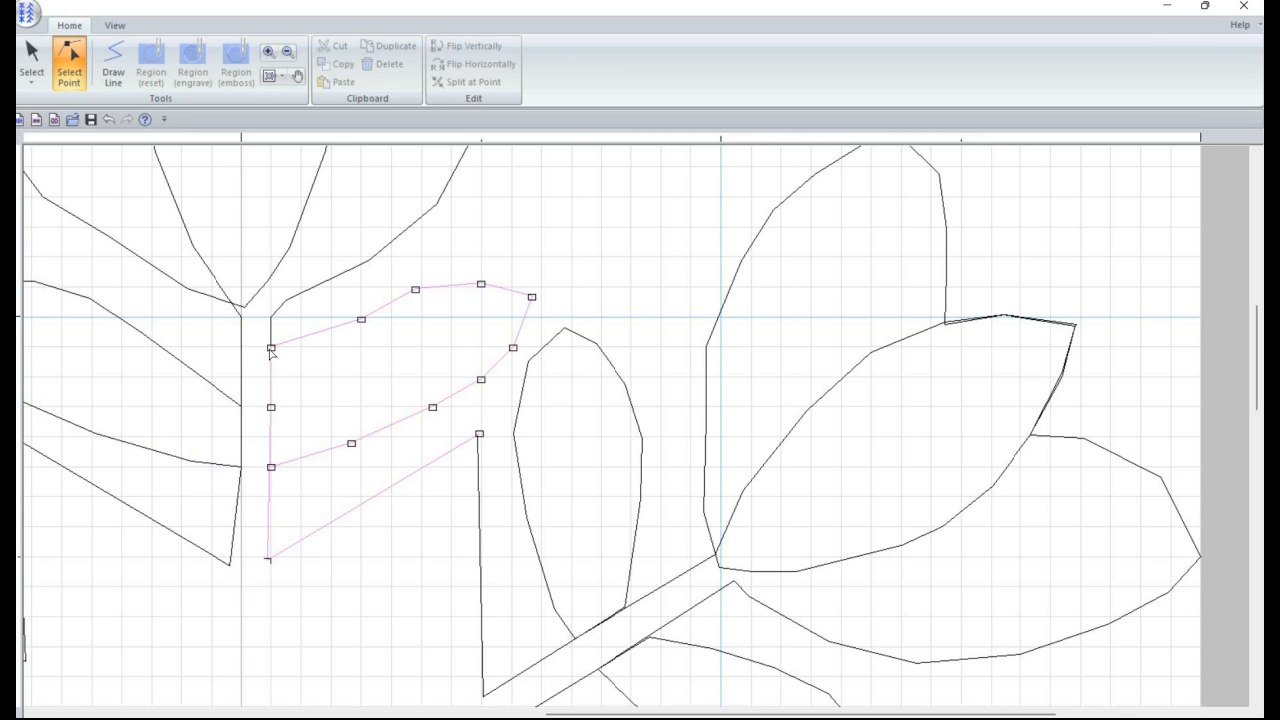
{"action": "left_click_drag", "start_coordinate": [272, 402], "coordinate": [271, 407]}
{"action": "left_click", "coordinate": [270, 347]}
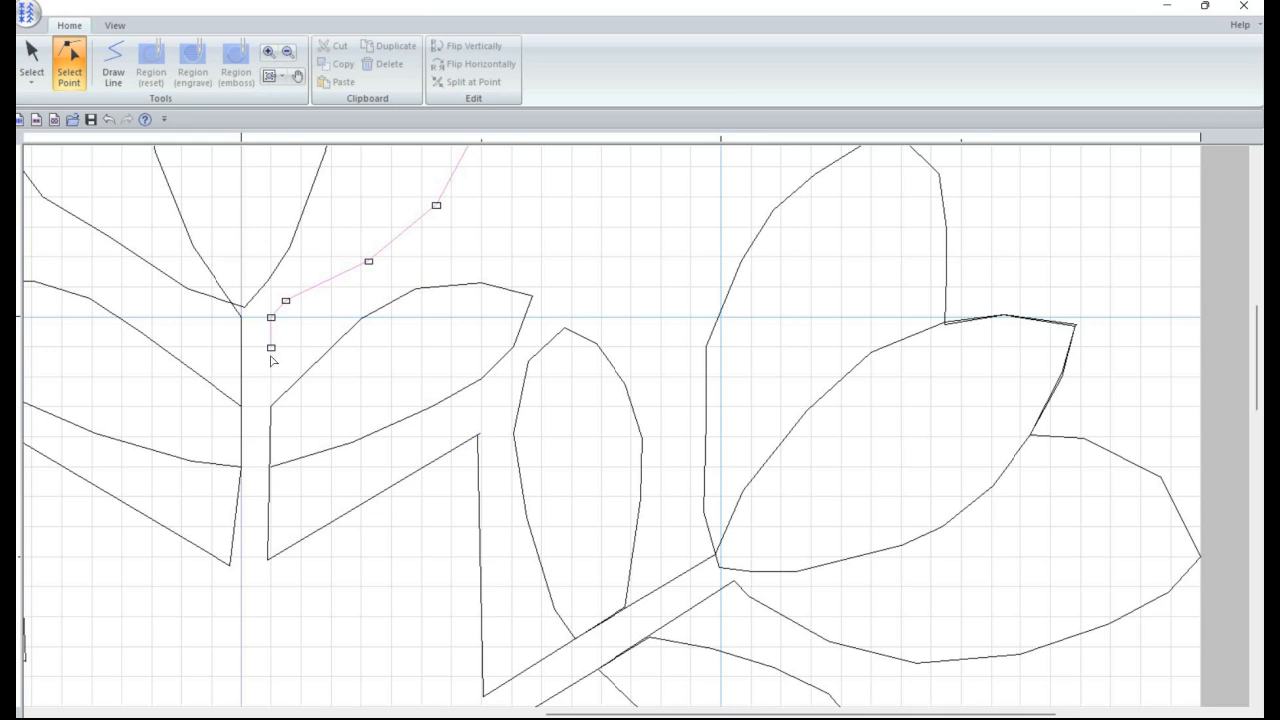
{"action": "left_click", "coordinate": [271, 348]}
{"action": "left_click_drag", "start_coordinate": [268, 397], "coordinate": [271, 407]}
Step: Move the tulip's overlapping centre base points onto the tops of the two stem lines
{"action": "left_click", "coordinate": [245, 310]}
{"action": "left_click", "coordinate": [245, 310]}
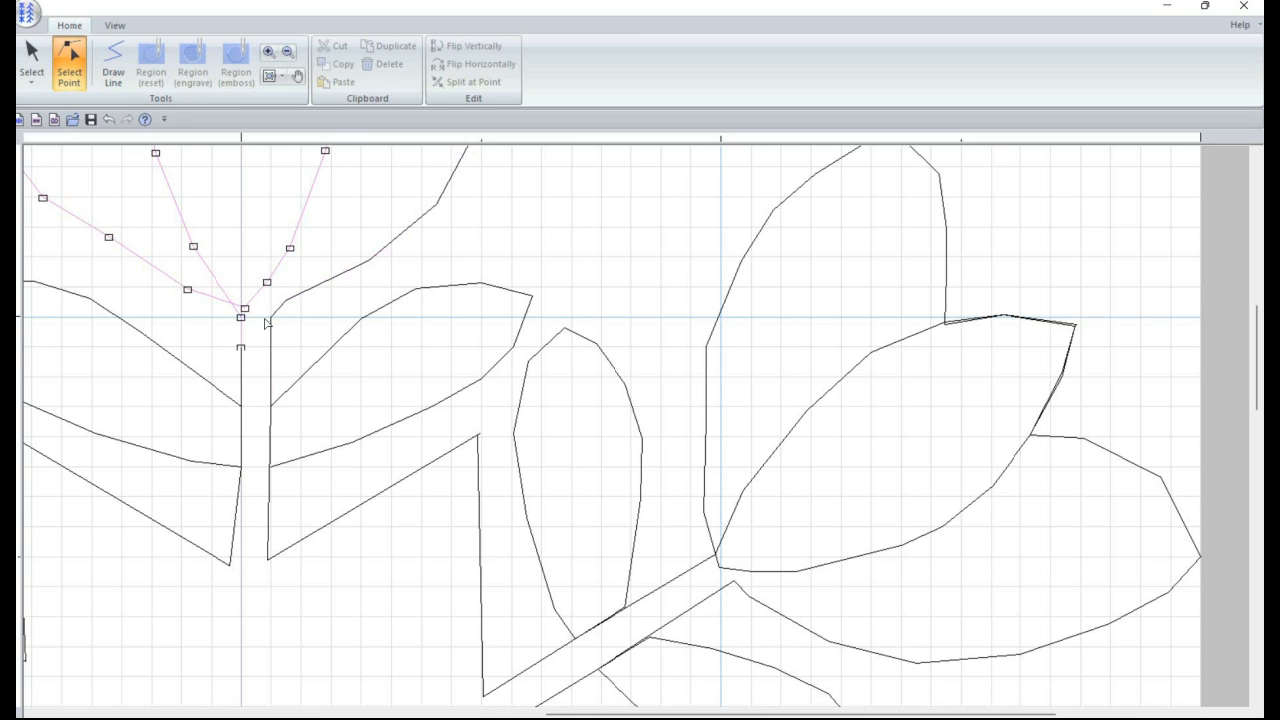
{"action": "left_click", "coordinate": [269, 318]}
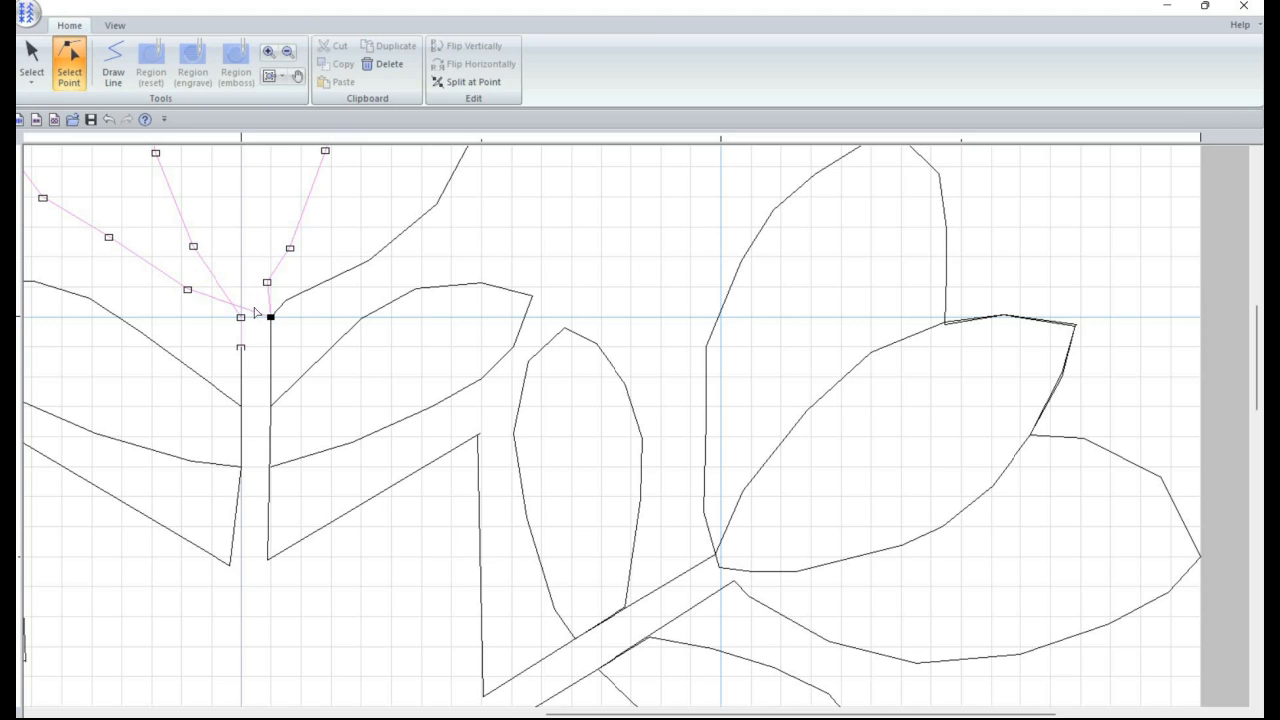
{"action": "left_click", "coordinate": [241, 318]}
Step: Snap the lower corner of the left stem line to the grid intersection straight below the leaf's base
{"action": "left_click", "coordinate": [229, 567]}
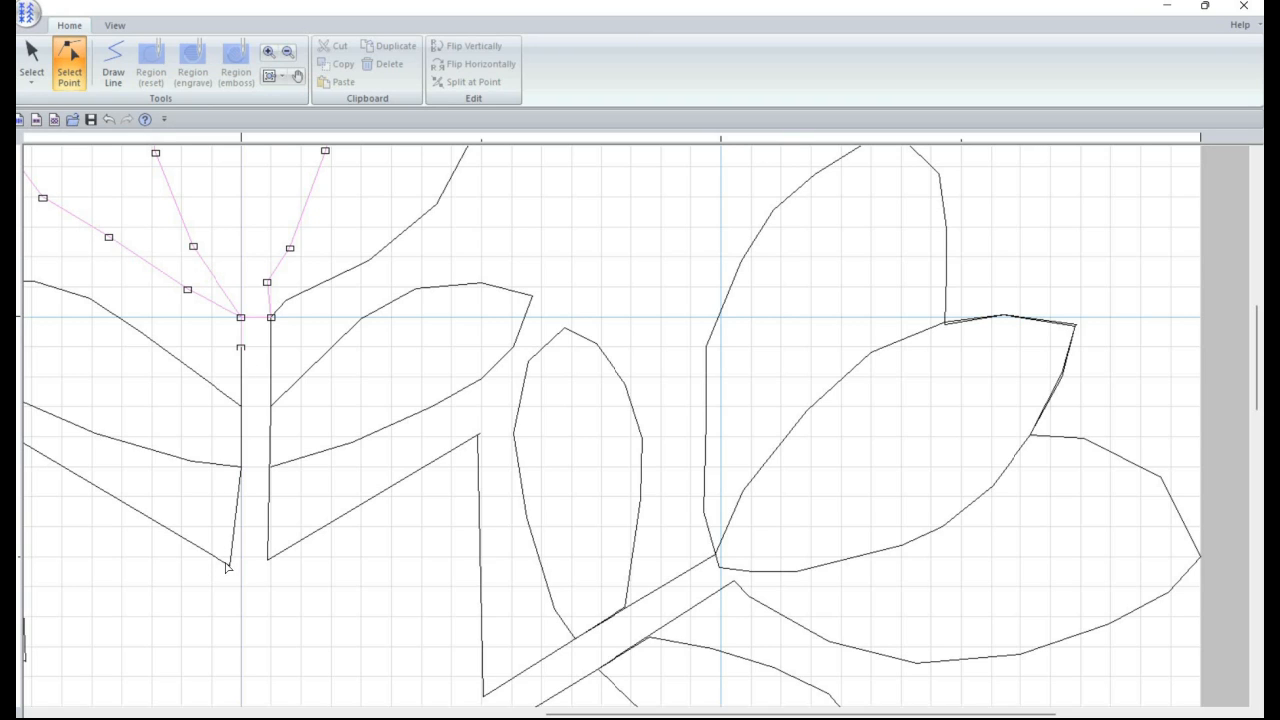
{"action": "left_click", "coordinate": [229, 567]}
{"action": "left_click", "coordinate": [231, 567]}
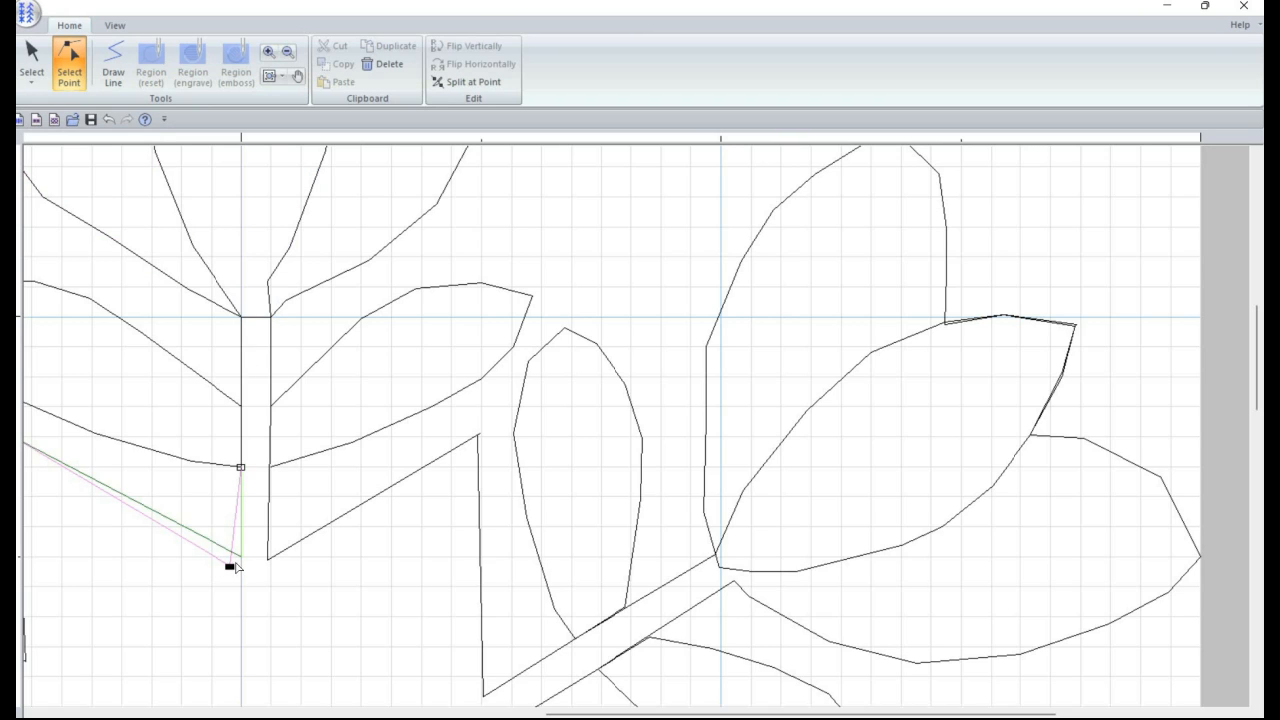
{"action": "left_click_drag", "start_coordinate": [231, 567], "coordinate": [242, 558]}
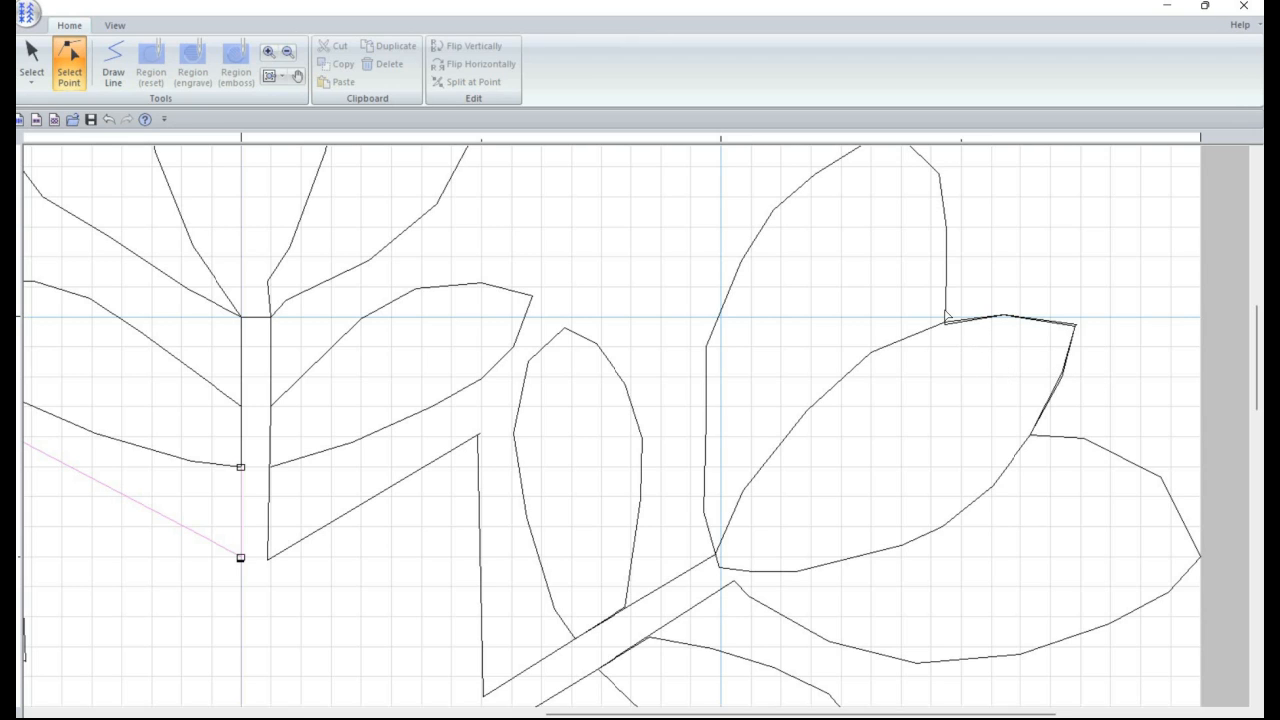
Step: Shift the upper petal's point off the centre petal of the side tulip onto the grid line and split the outline there
{"action": "left_click", "coordinate": [946, 321]}
{"action": "left_click", "coordinate": [945, 325]}
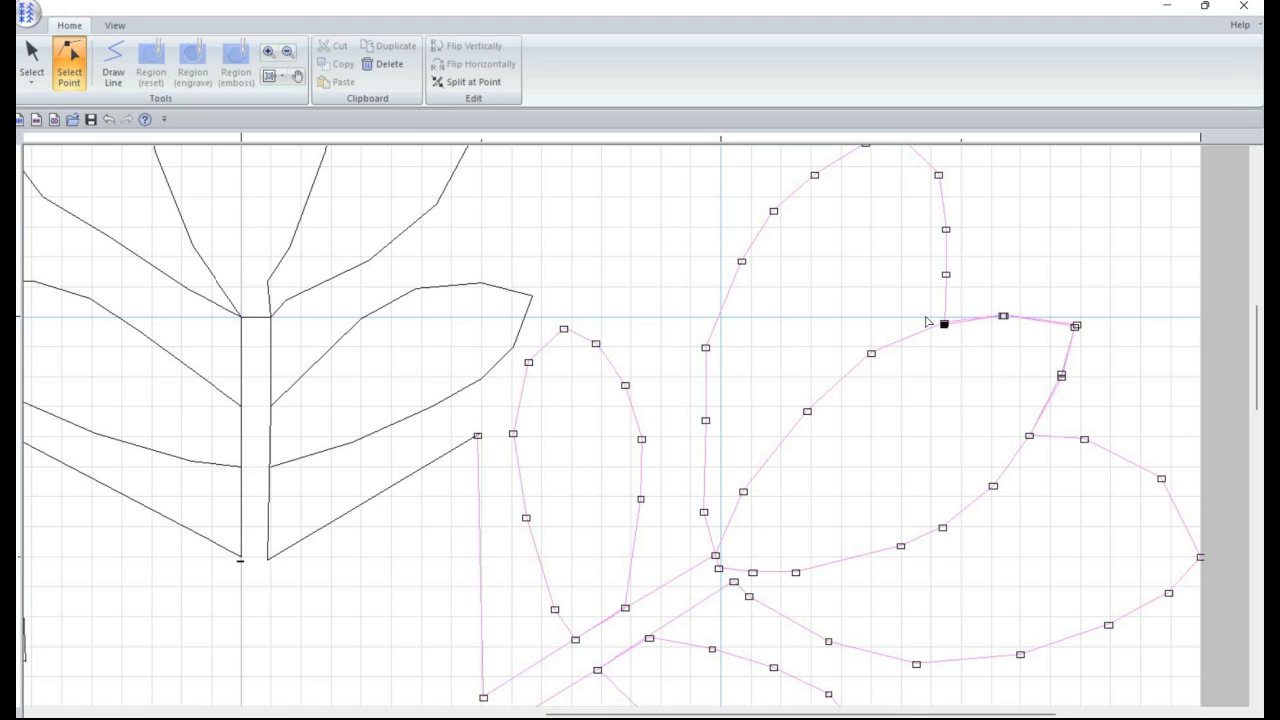
{"action": "left_click_drag", "start_coordinate": [944, 324], "coordinate": [932, 318]}
{"action": "left_click", "coordinate": [928, 324]}
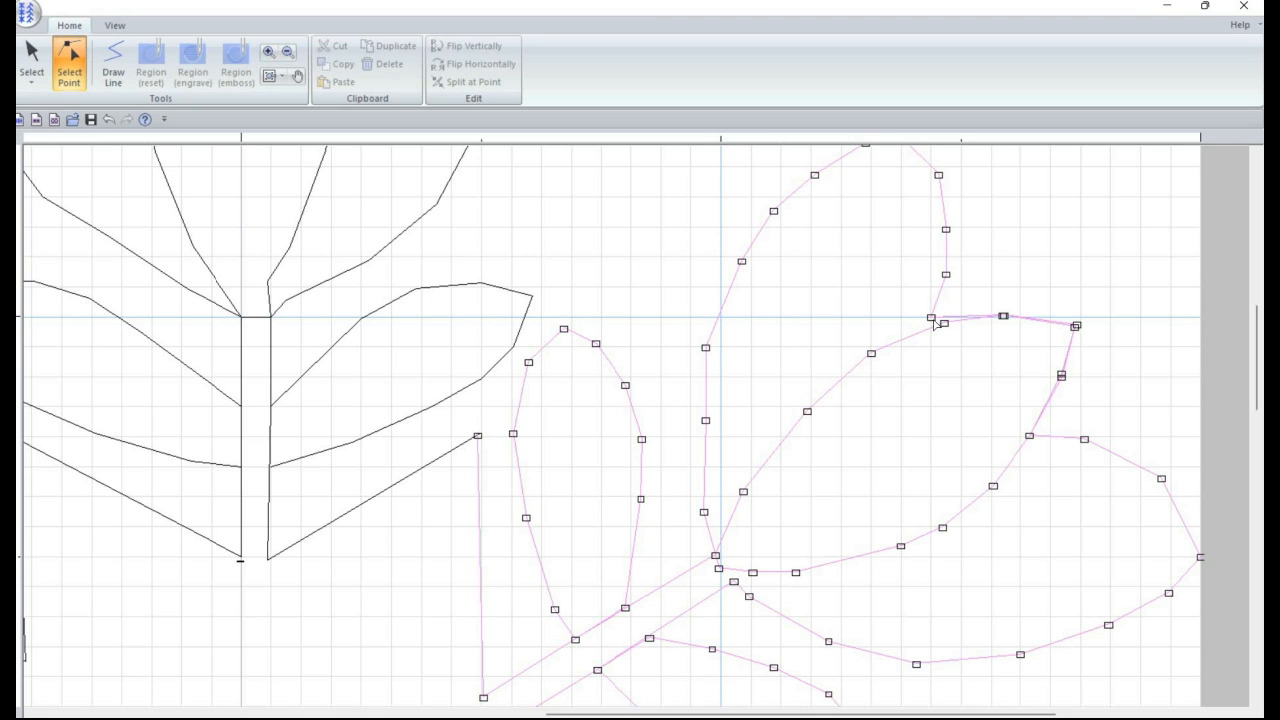
{"action": "left_click", "coordinate": [936, 324]}
{"action": "right_click", "coordinate": [936, 321]}
{"action": "left_click", "coordinate": [960, 330]}
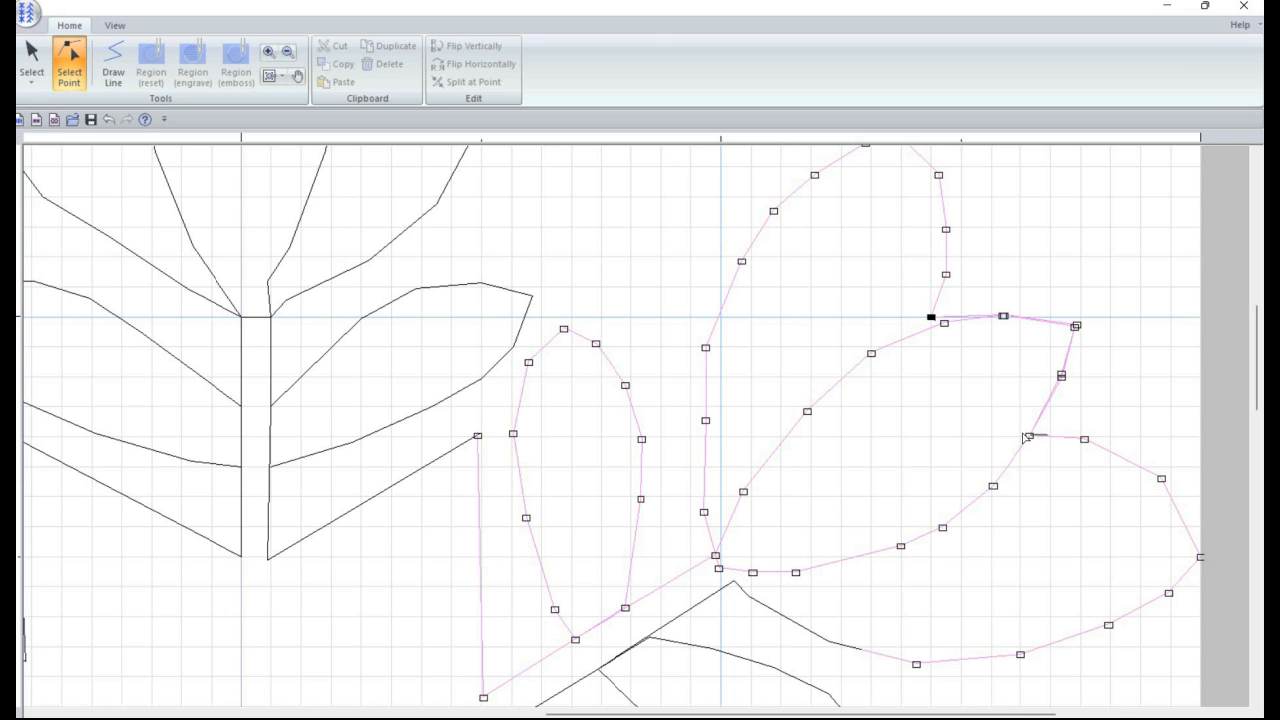
Step: Shift the point where the side tulip's centre and lower petals meet toward the lower petal and split the outline there
{"action": "left_click_drag", "start_coordinate": [1030, 436], "coordinate": [1049, 437]}
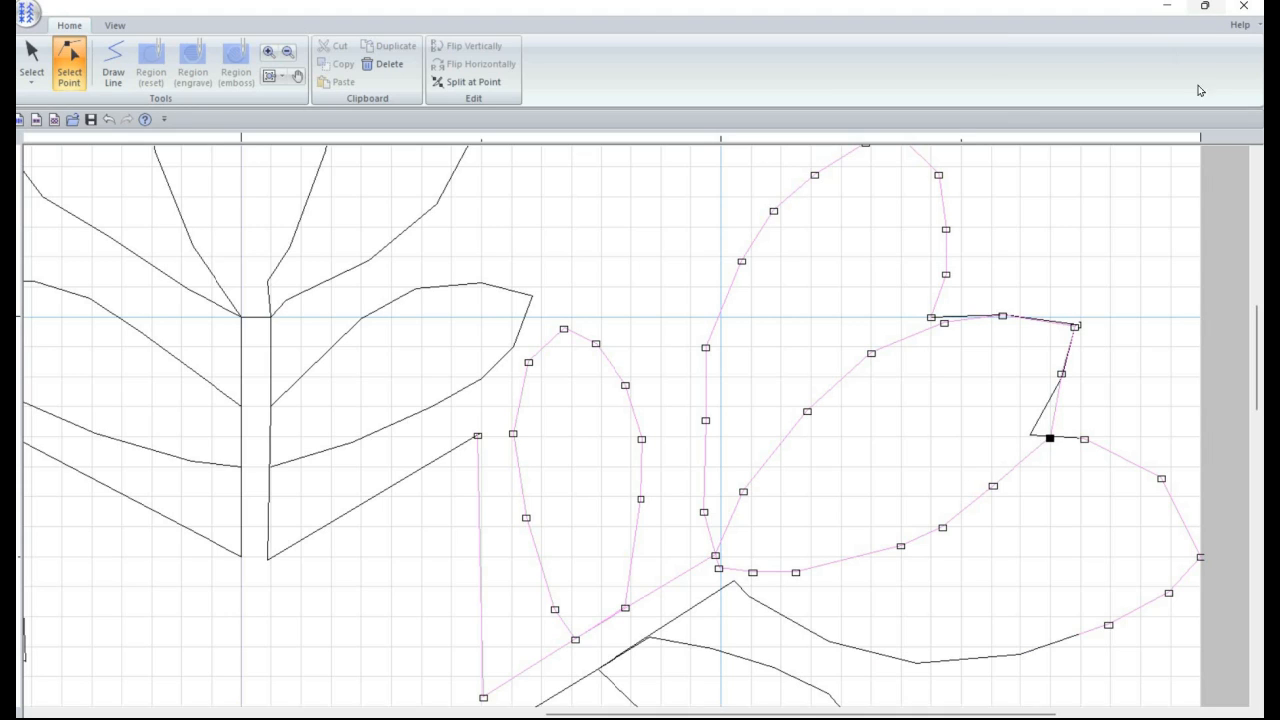
{"action": "right_click", "coordinate": [1050, 441]}
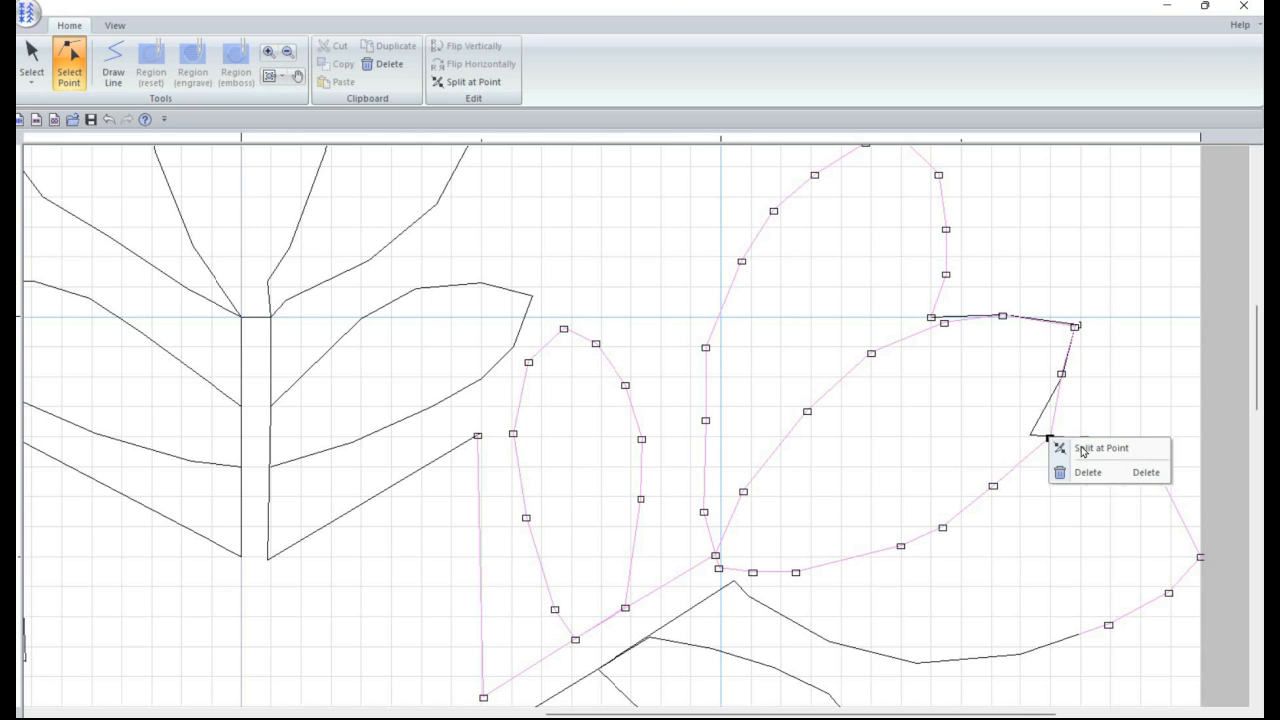
{"action": "left_click", "coordinate": [1085, 451]}
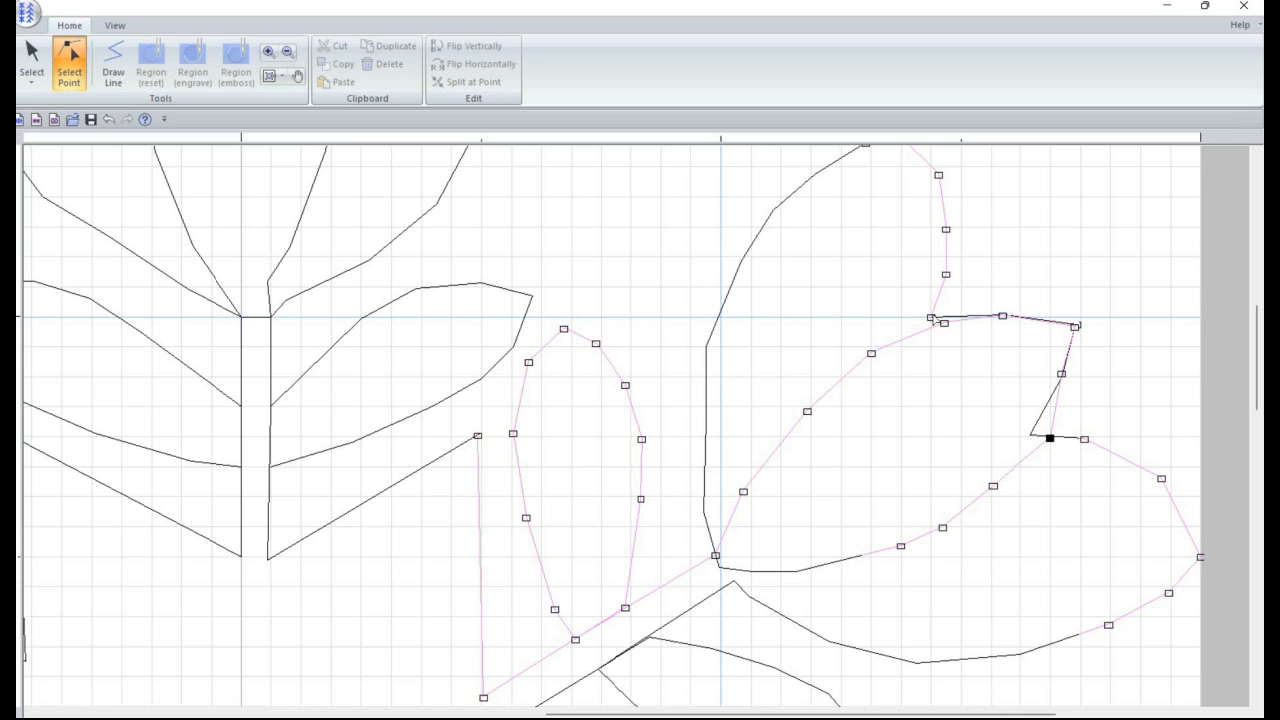
Step: Pull the upper petal's split end away from the centre petal and move the duplicate line's first two points clear above its tip
{"action": "left_click_drag", "start_coordinate": [1029, 265], "coordinate": [945, 318]}
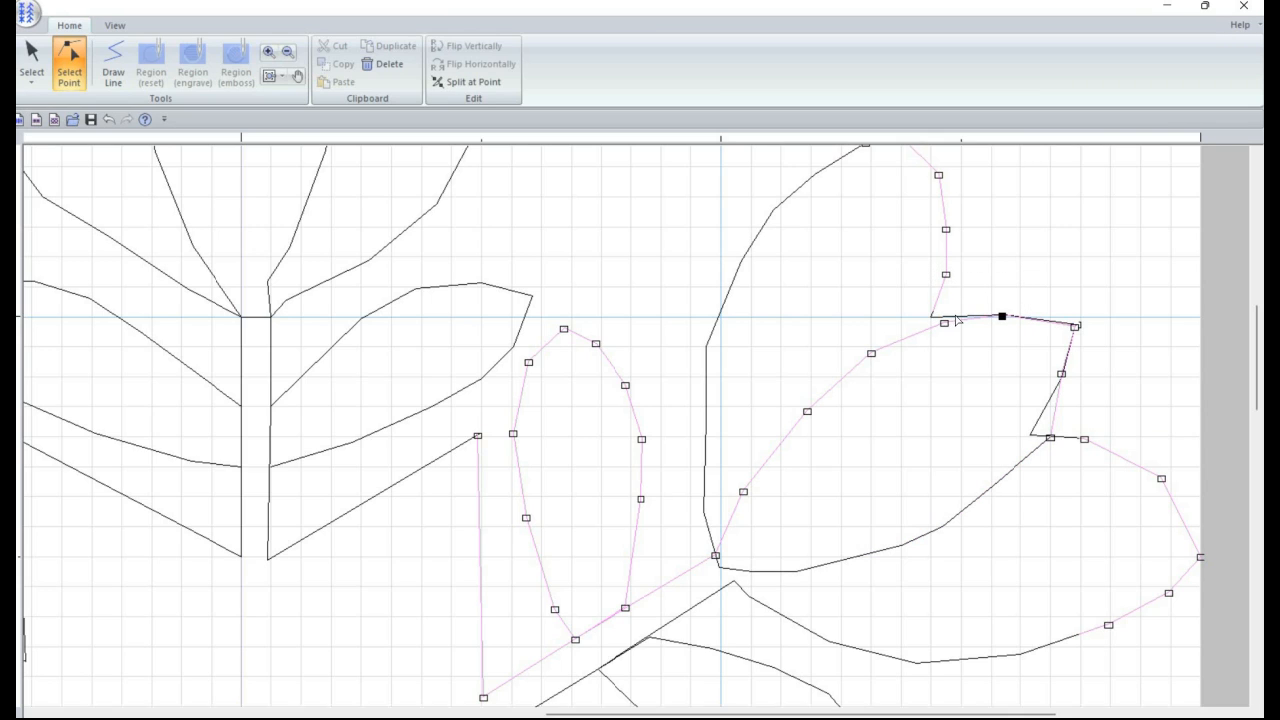
{"action": "left_click", "coordinate": [952, 318]}
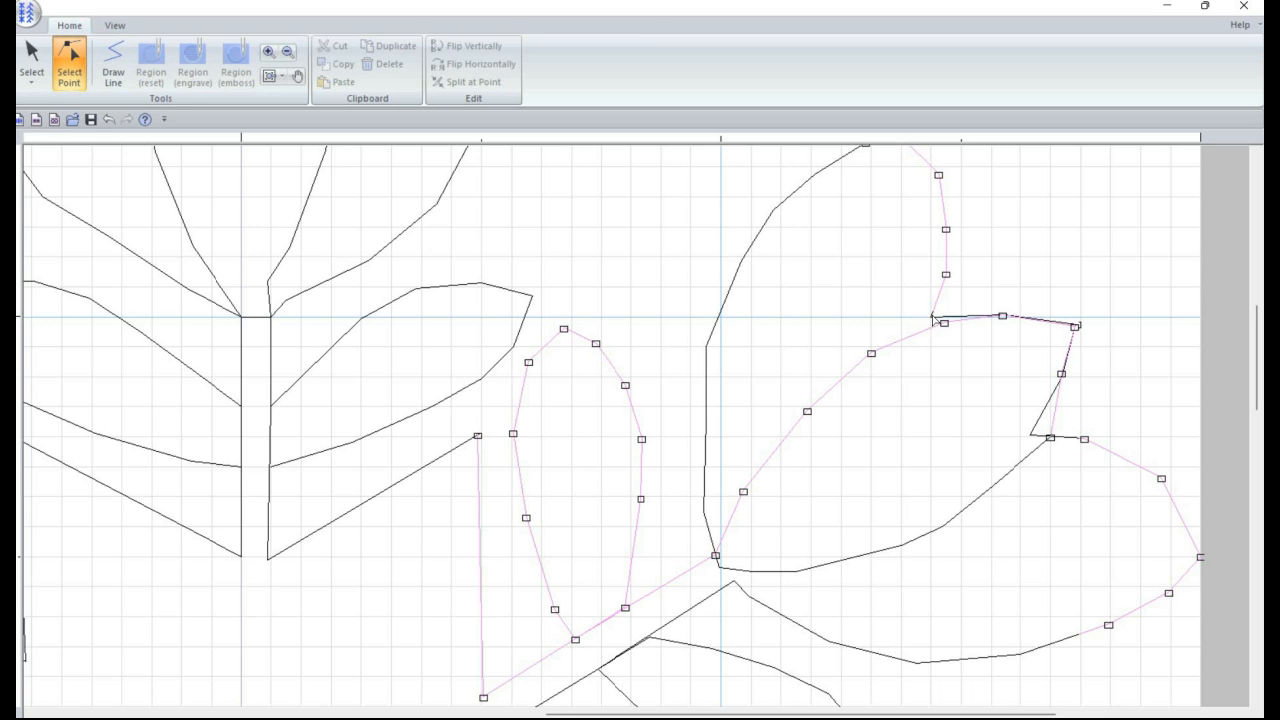
{"action": "left_click", "coordinate": [932, 318]}
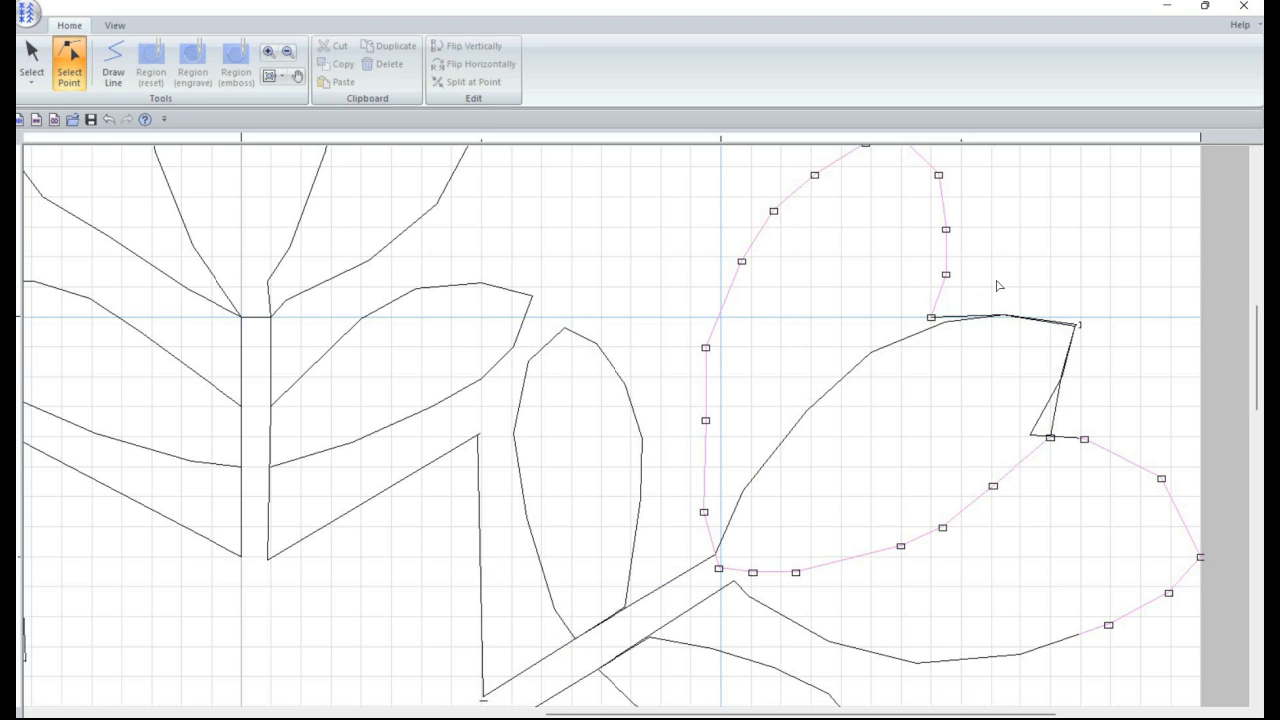
{"action": "left_click_drag", "start_coordinate": [932, 318], "coordinate": [990, 288]}
{"action": "left_click", "coordinate": [932, 318]}
{"action": "left_click_drag", "start_coordinate": [932, 318], "coordinate": [1080, 258]}
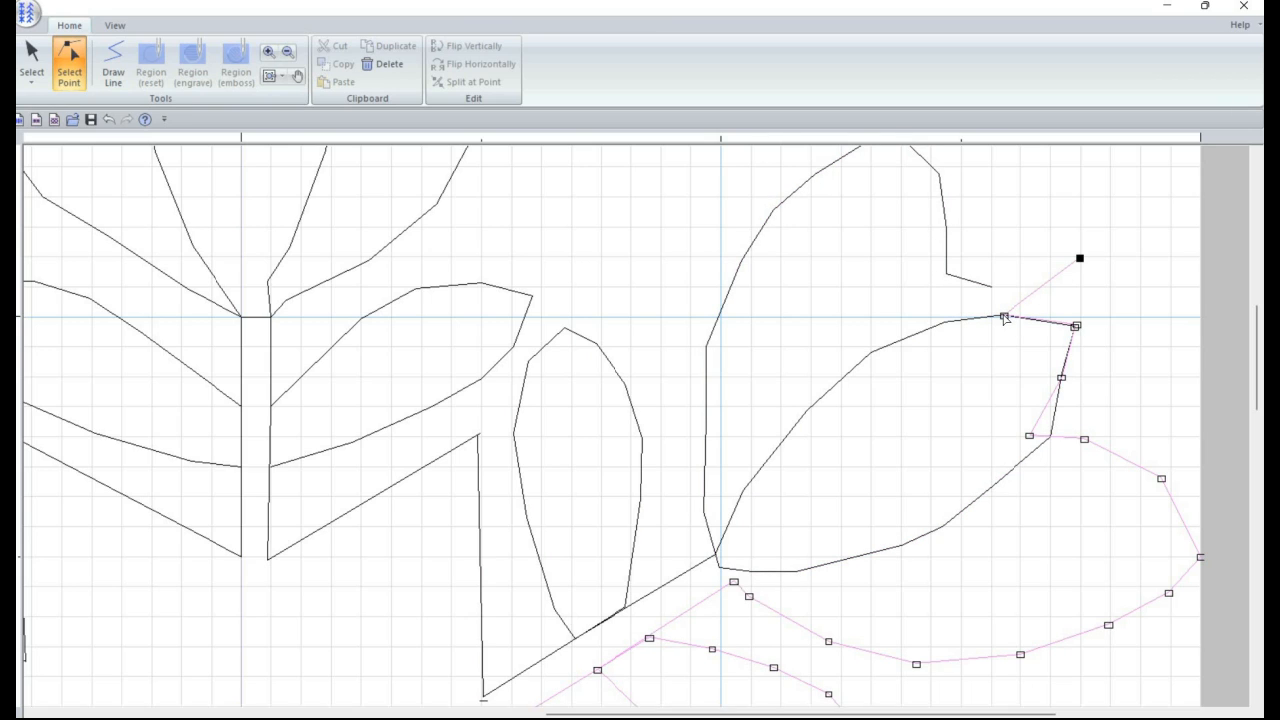
{"action": "left_click_drag", "start_coordinate": [1004, 317], "coordinate": [1071, 284]}
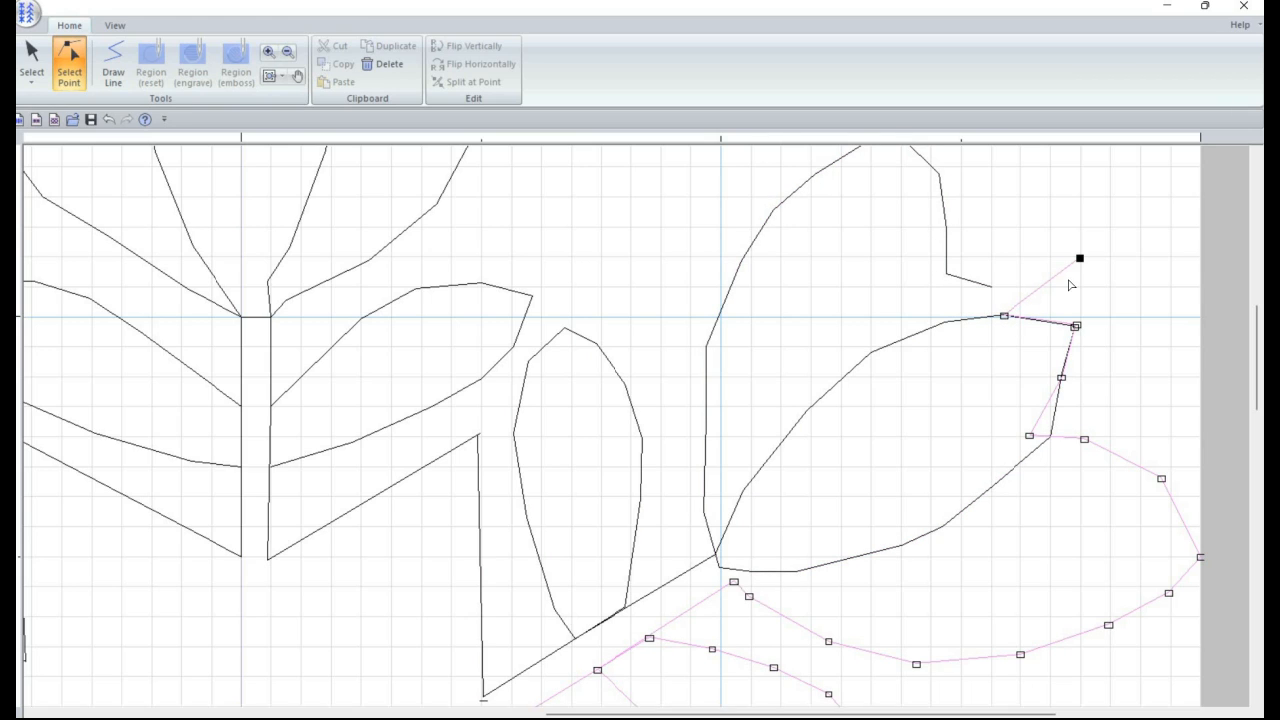
Step: Delete the extra junction point, split the duplicate line from the lower petal at its pulled-out corner, and move its end clear
{"action": "left_click", "coordinate": [1030, 437]}
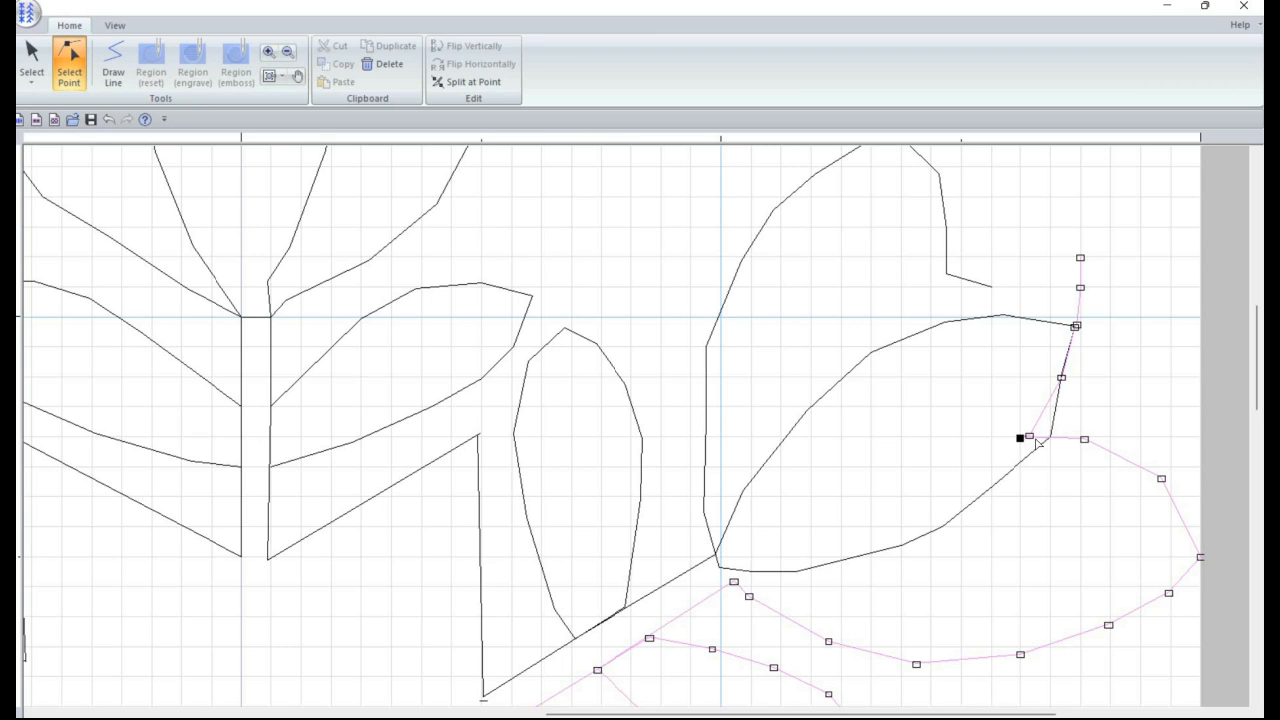
{"action": "key", "text": "Delete"}
{"action": "left_click_drag", "start_coordinate": [1036, 436], "coordinate": [1110, 408]}
{"action": "right_click", "coordinate": [1110, 409]}
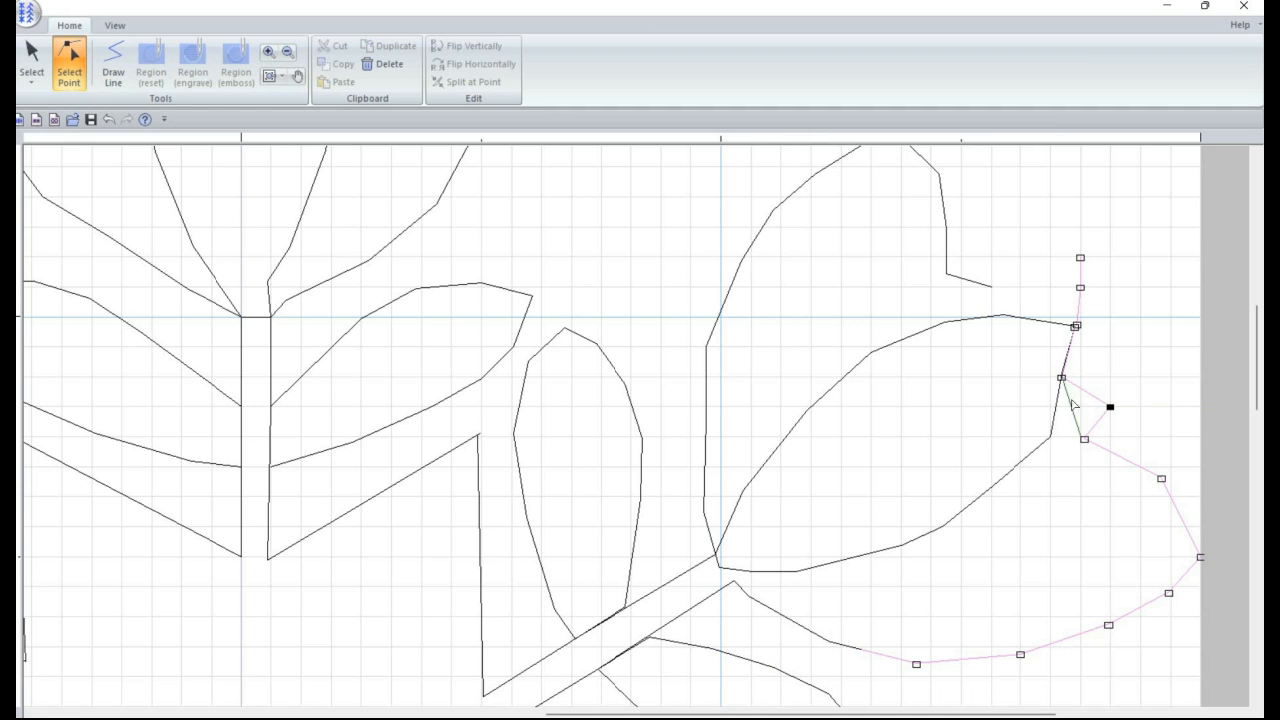
{"action": "left_click_drag", "start_coordinate": [1110, 407], "coordinate": [1140, 348]}
Step: Delete the detached duplicate line at the centre petal's tip and select the lower petal outline
{"action": "left_click", "coordinate": [32, 56]}
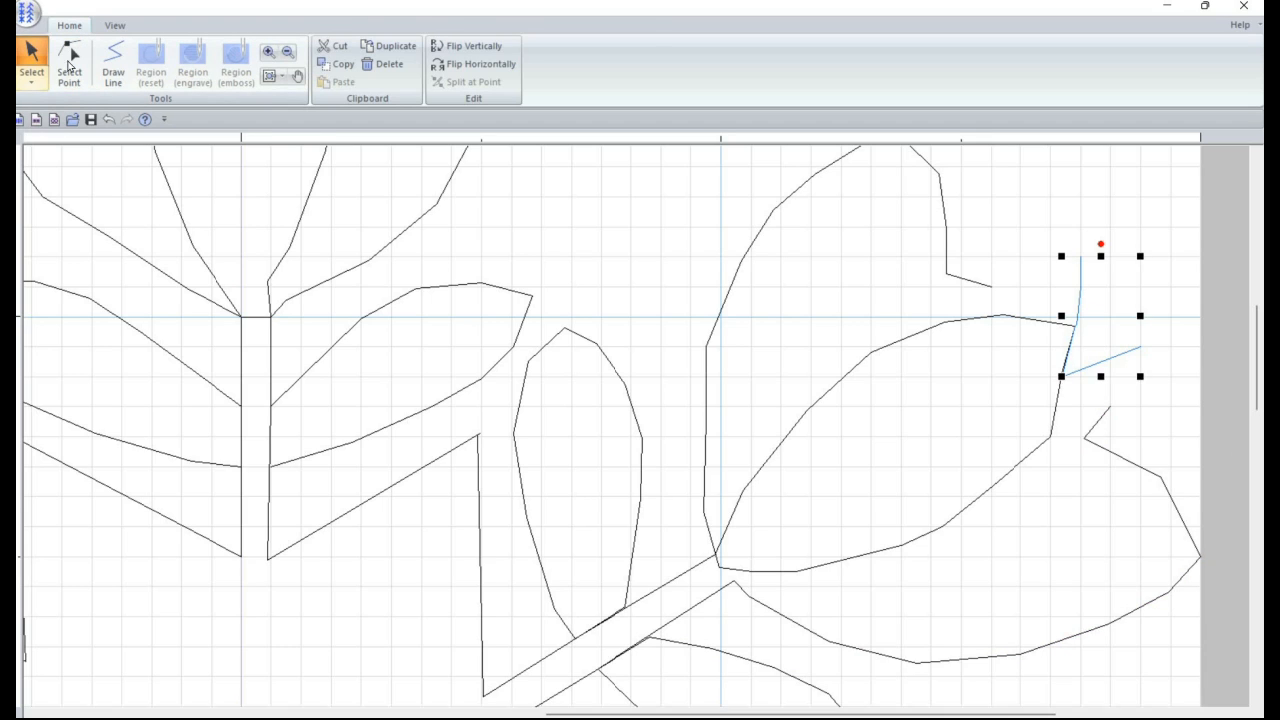
{"action": "key", "text": "Delete"}
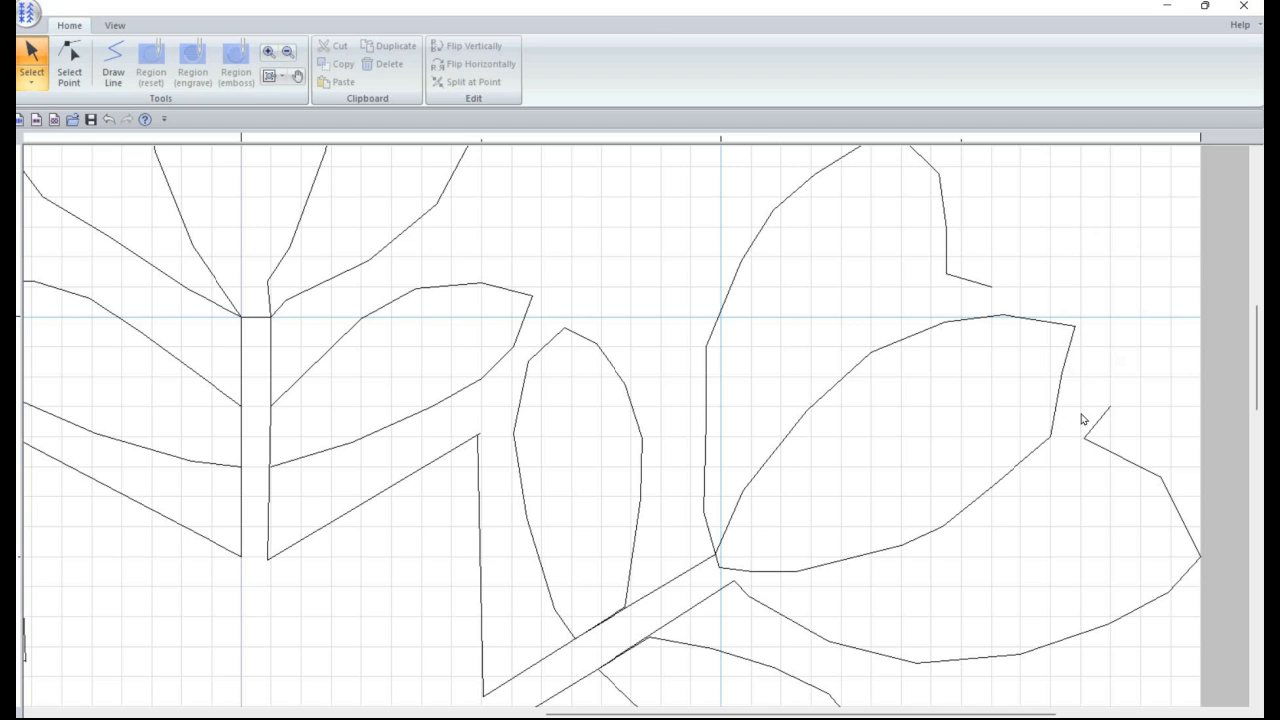
{"action": "left_click", "coordinate": [1105, 416]}
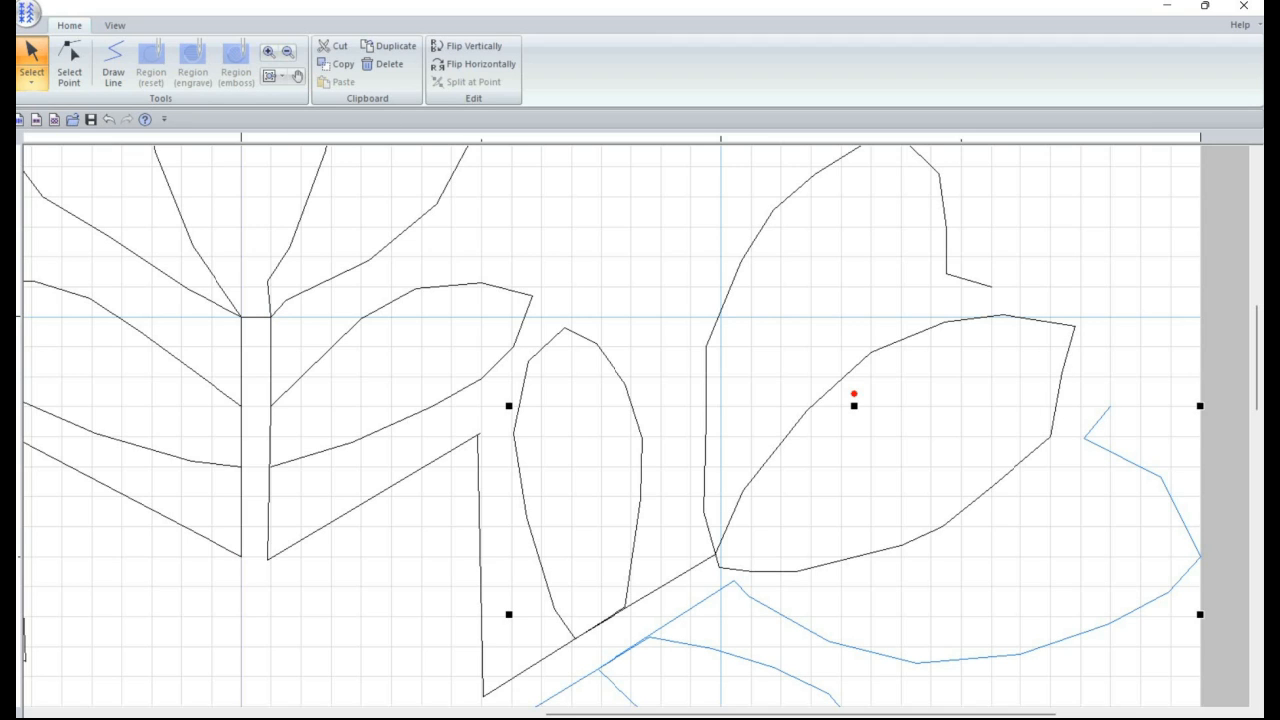
Step: Rejoin the side tulip's lower petal to the centre petal's corner, snap the upper petal's loose end onto its top edge and shift the adjacent point toward it
{"action": "left_click", "coordinate": [72, 64]}
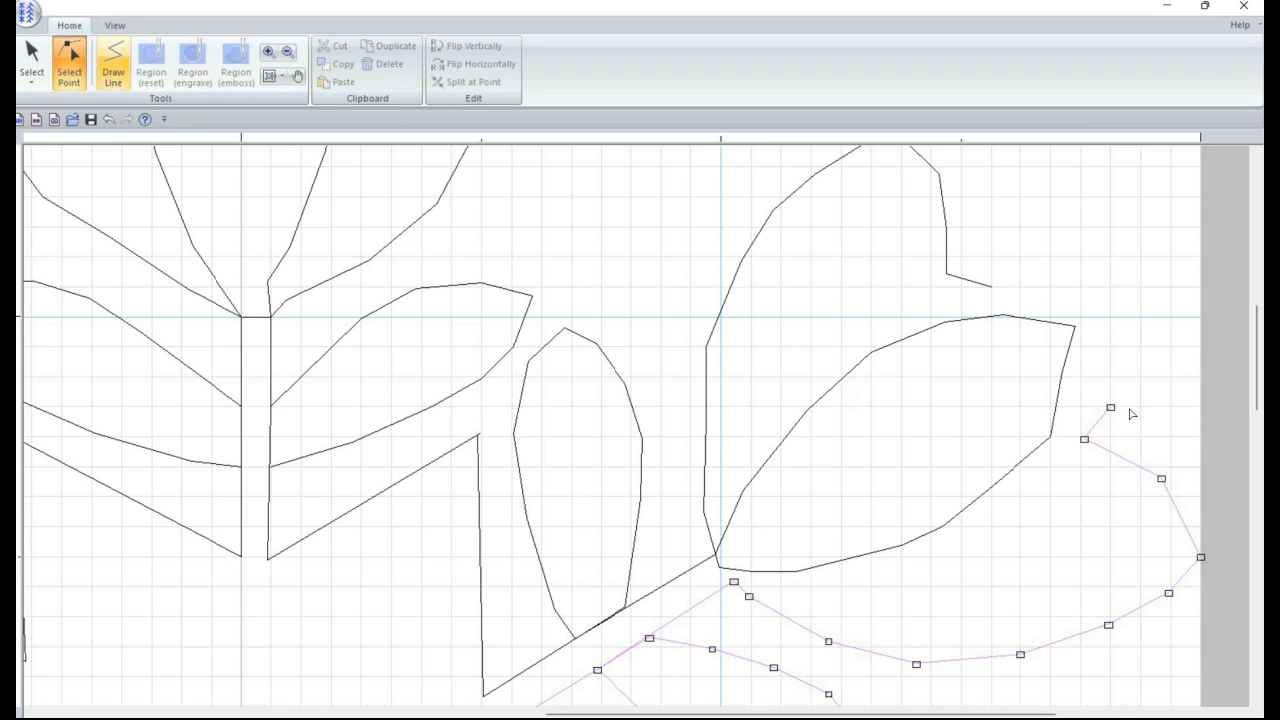
{"action": "left_click_drag", "start_coordinate": [1110, 409], "coordinate": [1062, 442]}
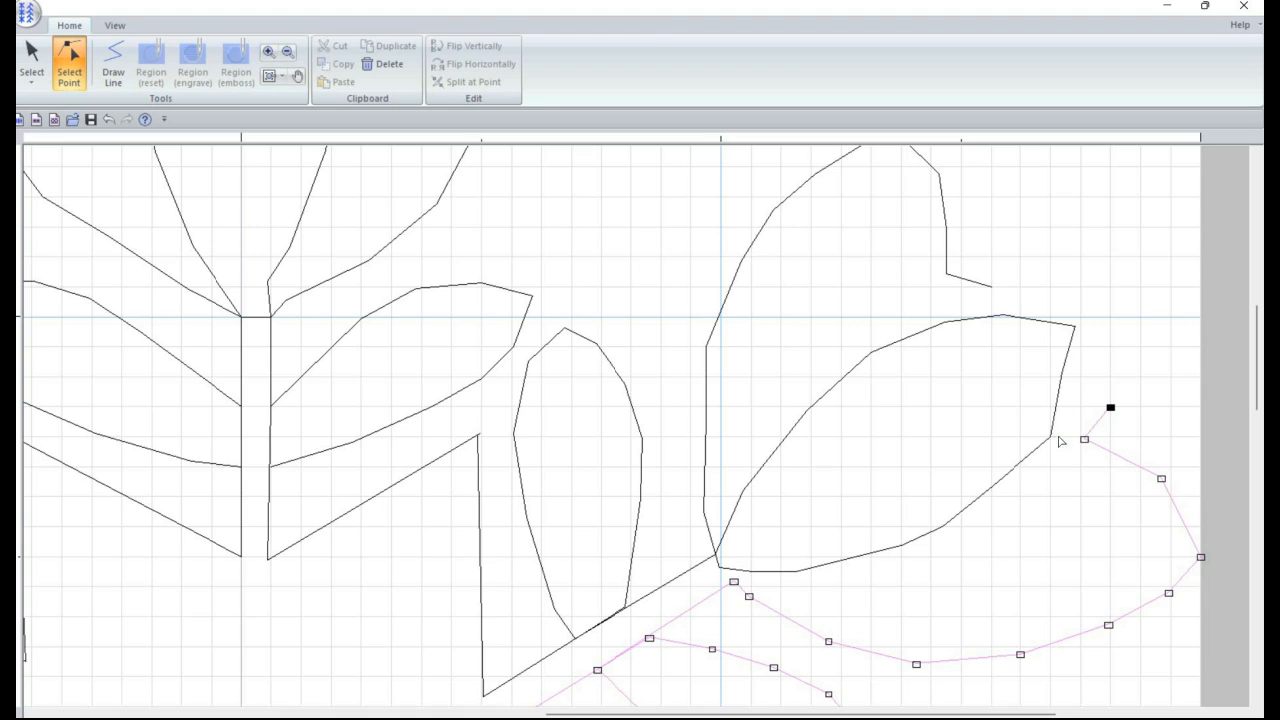
{"action": "left_click", "coordinate": [992, 287]}
{"action": "left_click_drag", "start_coordinate": [992, 288], "coordinate": [1000, 320]}
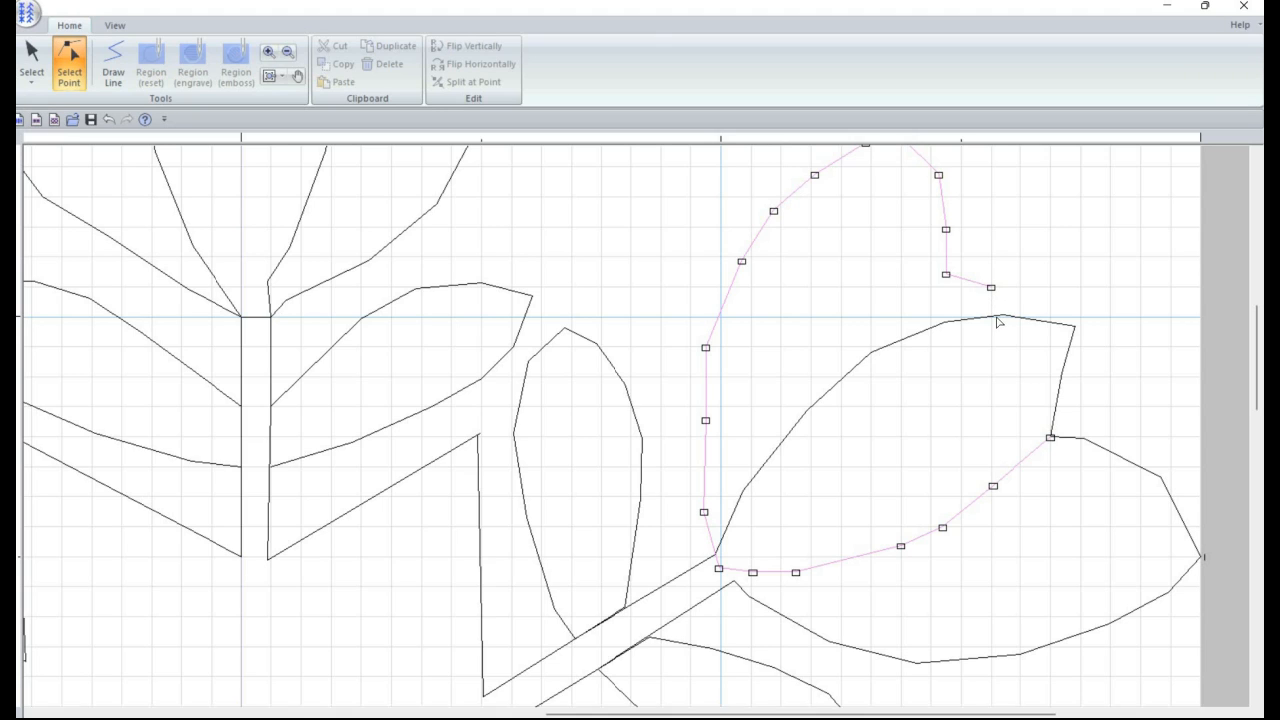
{"action": "left_click", "coordinate": [951, 279]}
{"action": "left_click_drag", "start_coordinate": [948, 275], "coordinate": [962, 289]}
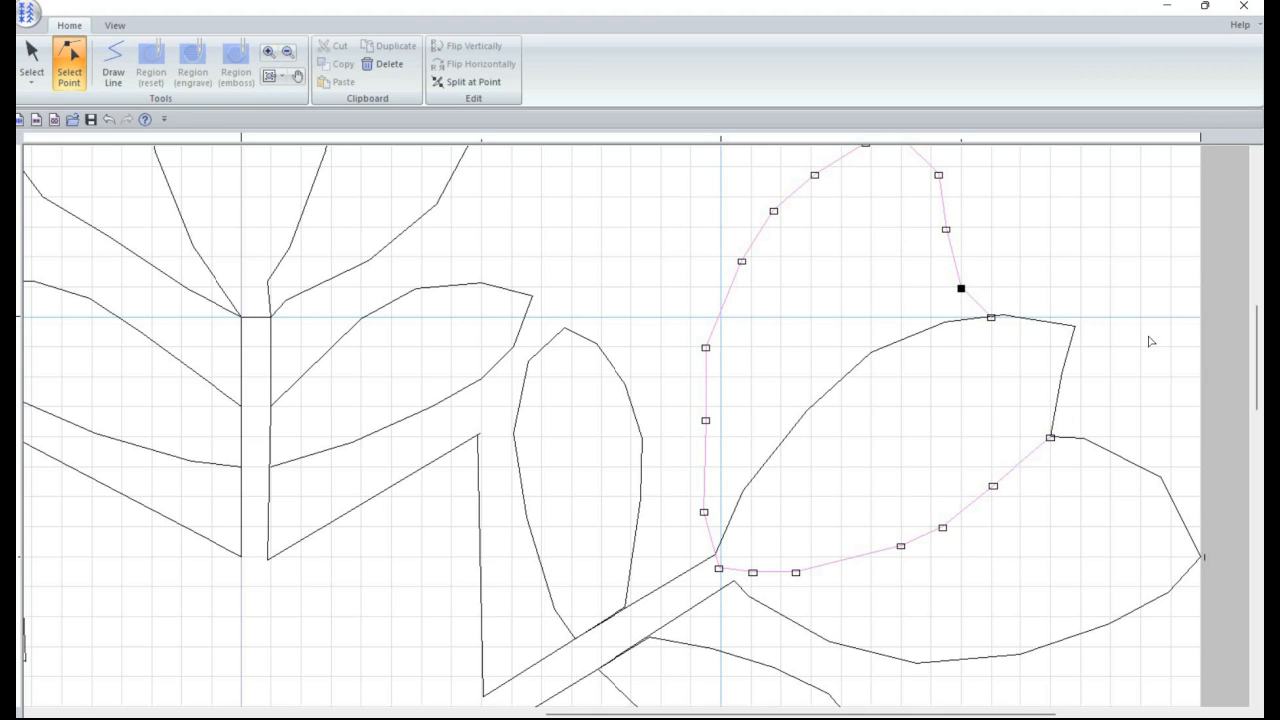
Step: Snap the upper and lower petals' base points together on the grid line below the junction and move the centre petal's base onto the grid intersection above
{"action": "left_click_drag", "start_coordinate": [720, 570], "coordinate": [712, 599]}
{"action": "left_click", "coordinate": [710, 598]}
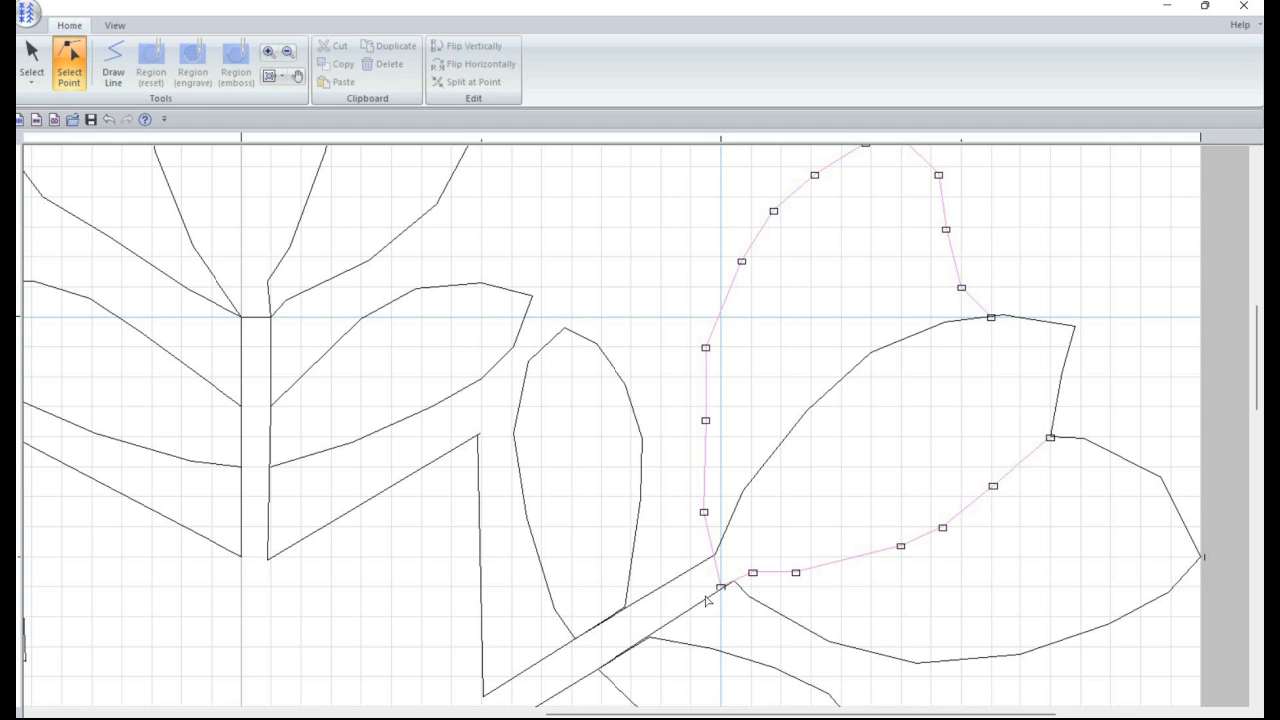
{"action": "left_click", "coordinate": [739, 584]}
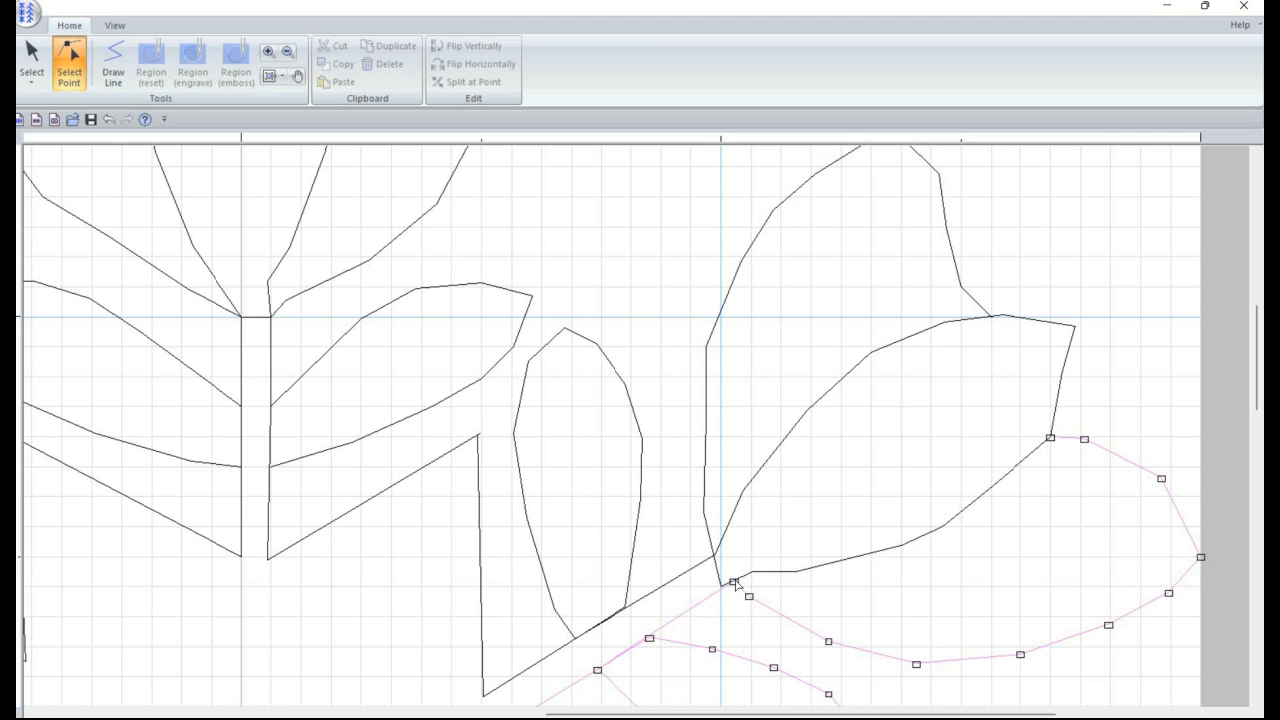
{"action": "left_click_drag", "start_coordinate": [725, 587], "coordinate": [714, 561]}
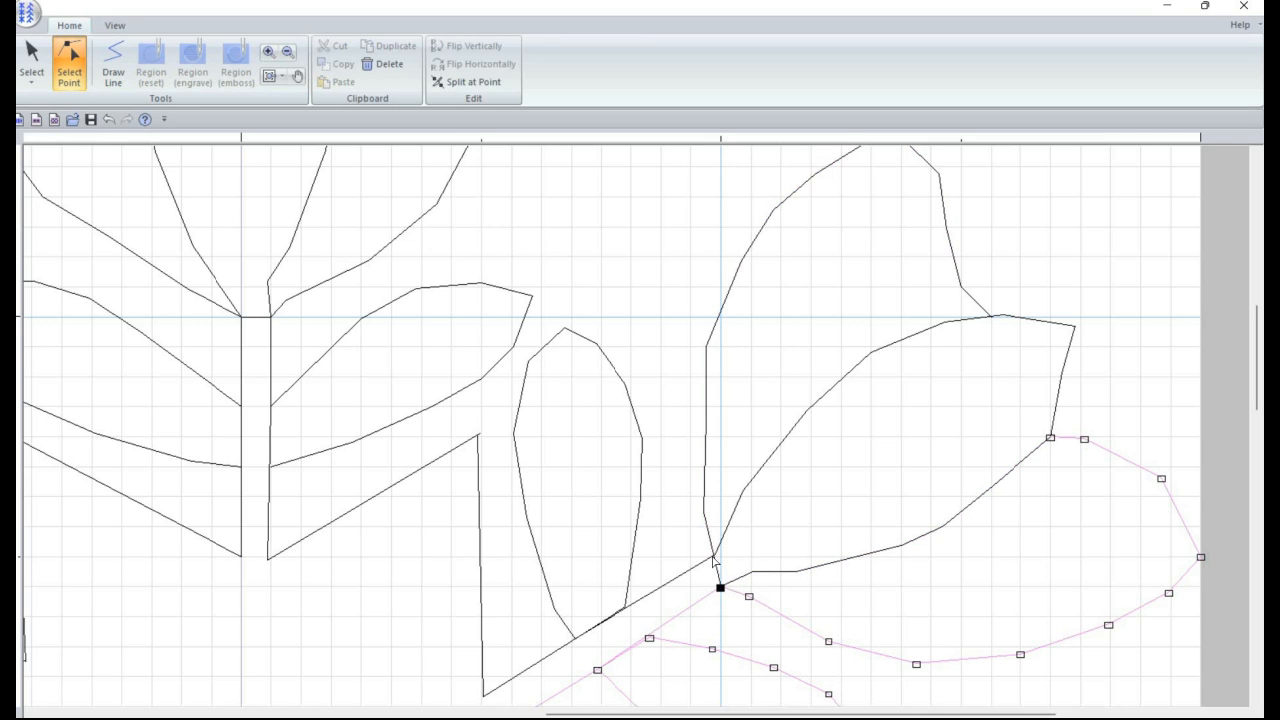
{"action": "left_click", "coordinate": [714, 560]}
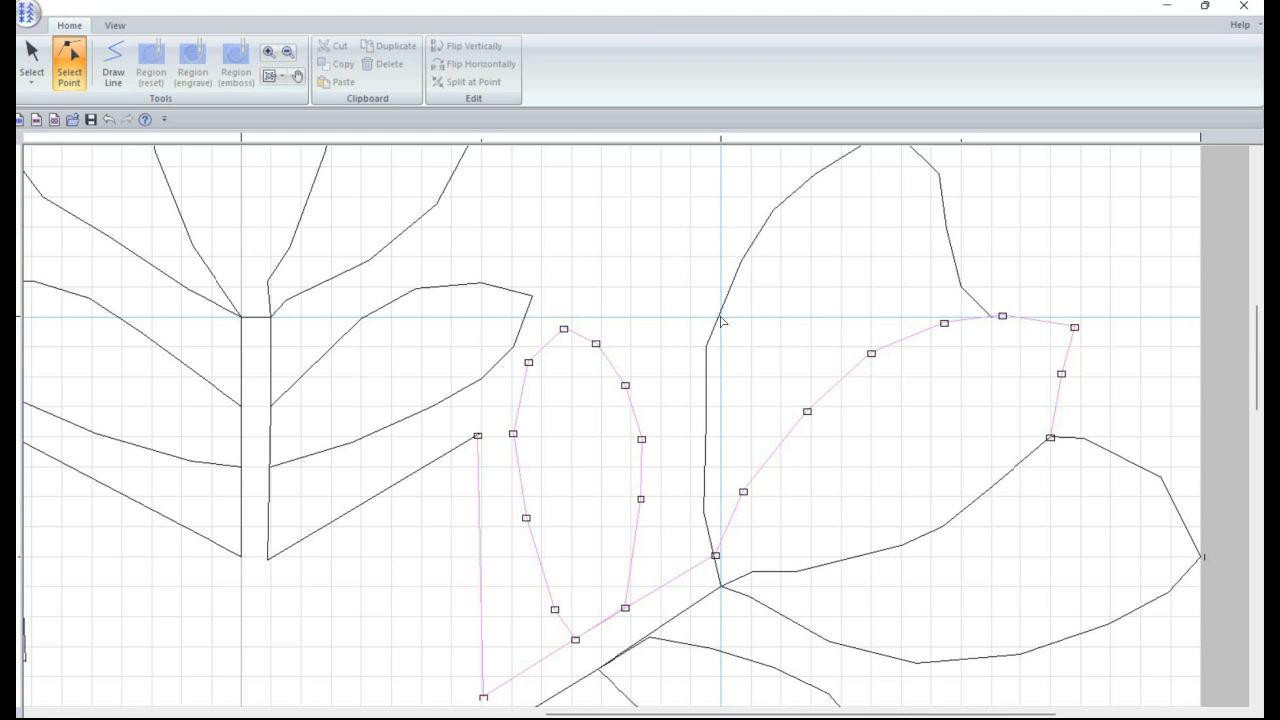
{"action": "left_click", "coordinate": [723, 572]}
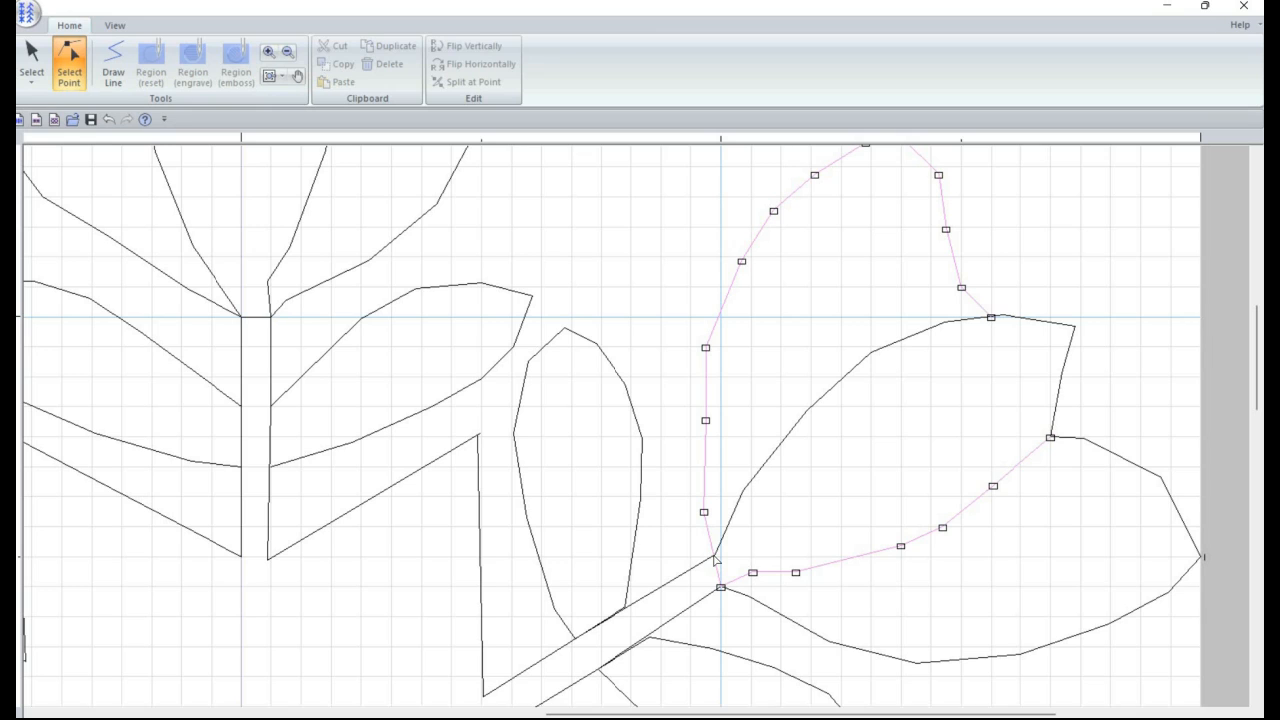
{"action": "left_click", "coordinate": [717, 558]}
{"action": "left_click", "coordinate": [718, 558]}
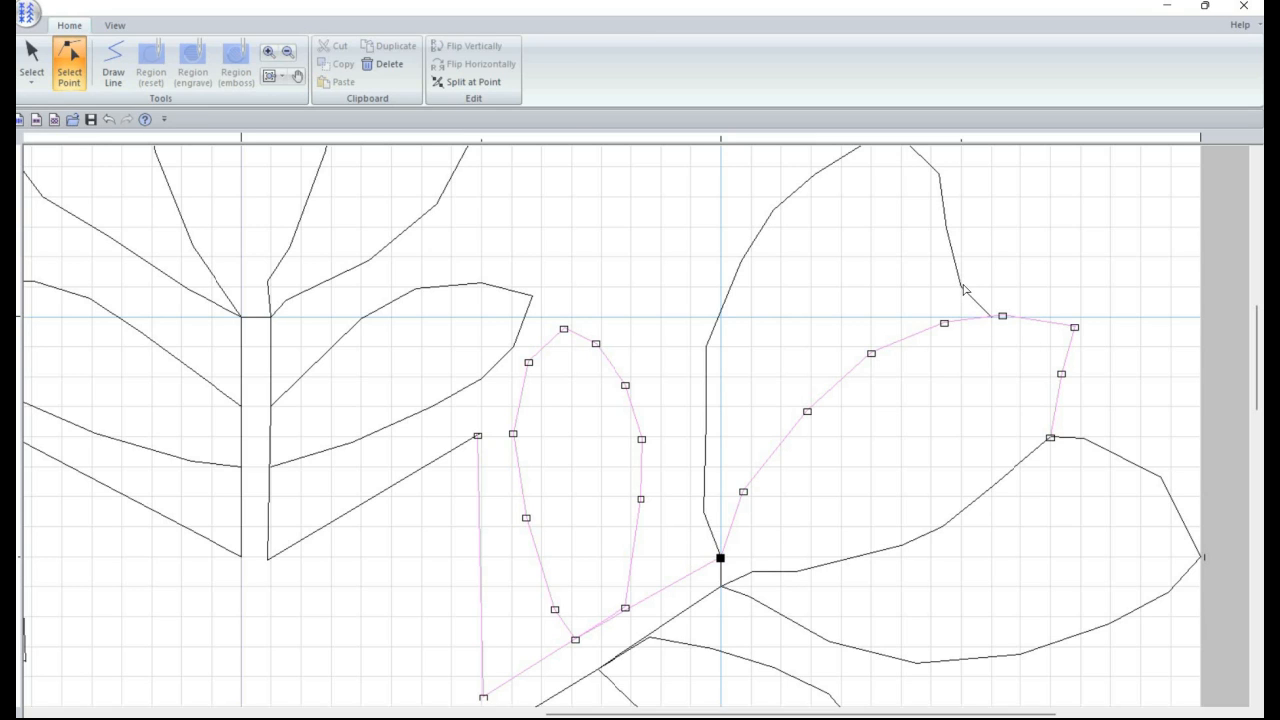
Step: Move the two lowest edge points of the side tulip's upper petal outward, placing one directly above where it meets the centre petal
{"action": "left_click", "coordinate": [963, 289]}
{"action": "left_click", "coordinate": [963, 289]}
{"action": "left_click_drag", "start_coordinate": [962, 288], "coordinate": [991, 289]}
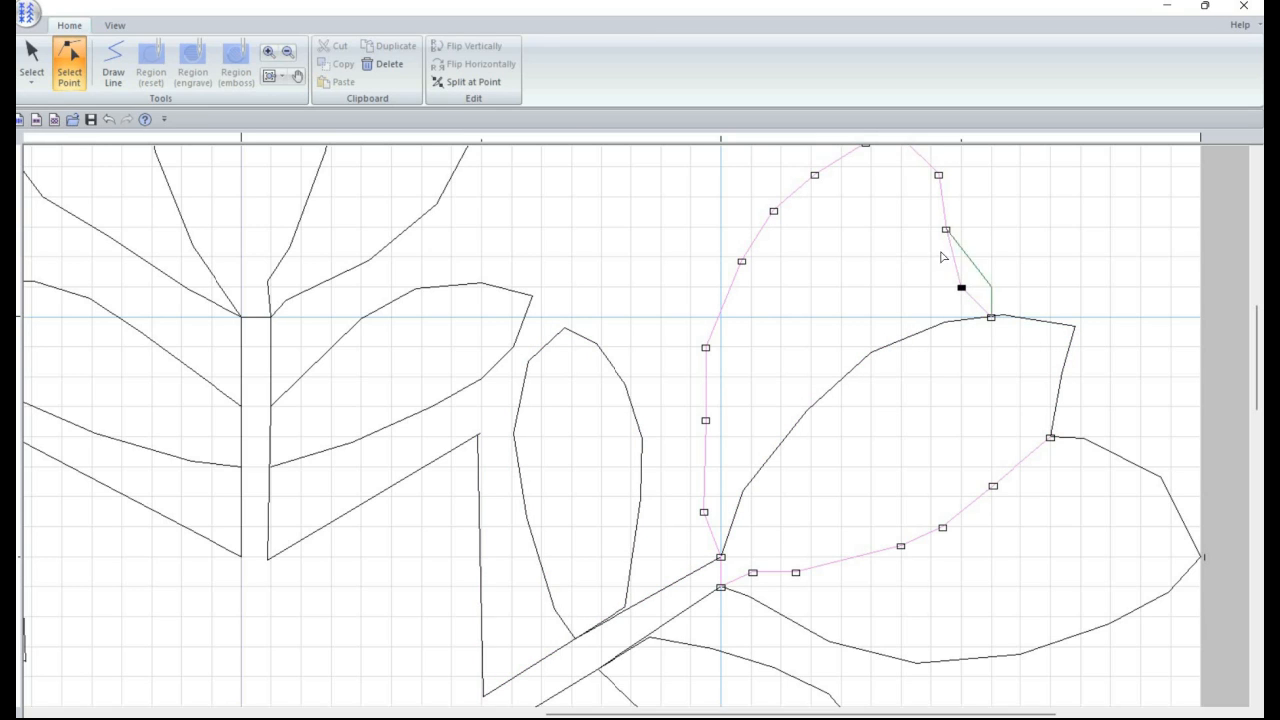
{"action": "left_click", "coordinate": [946, 230]}
{"action": "left_click_drag", "start_coordinate": [946, 230], "coordinate": [961, 228]}
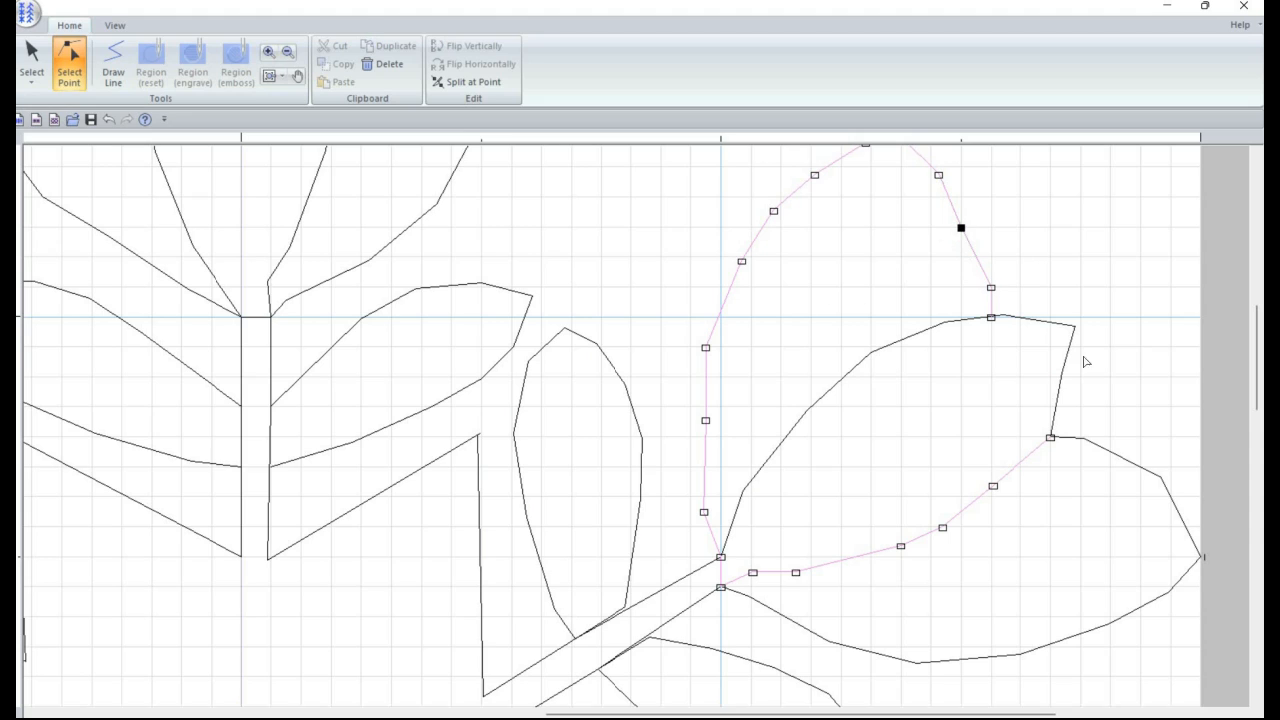
Step: Separate the upper leaf's overlapping points at the stem, snap the stem point to the nearby grid line and split the outline there
{"action": "left_click", "coordinate": [626, 609]}
{"action": "left_click", "coordinate": [626, 607]}
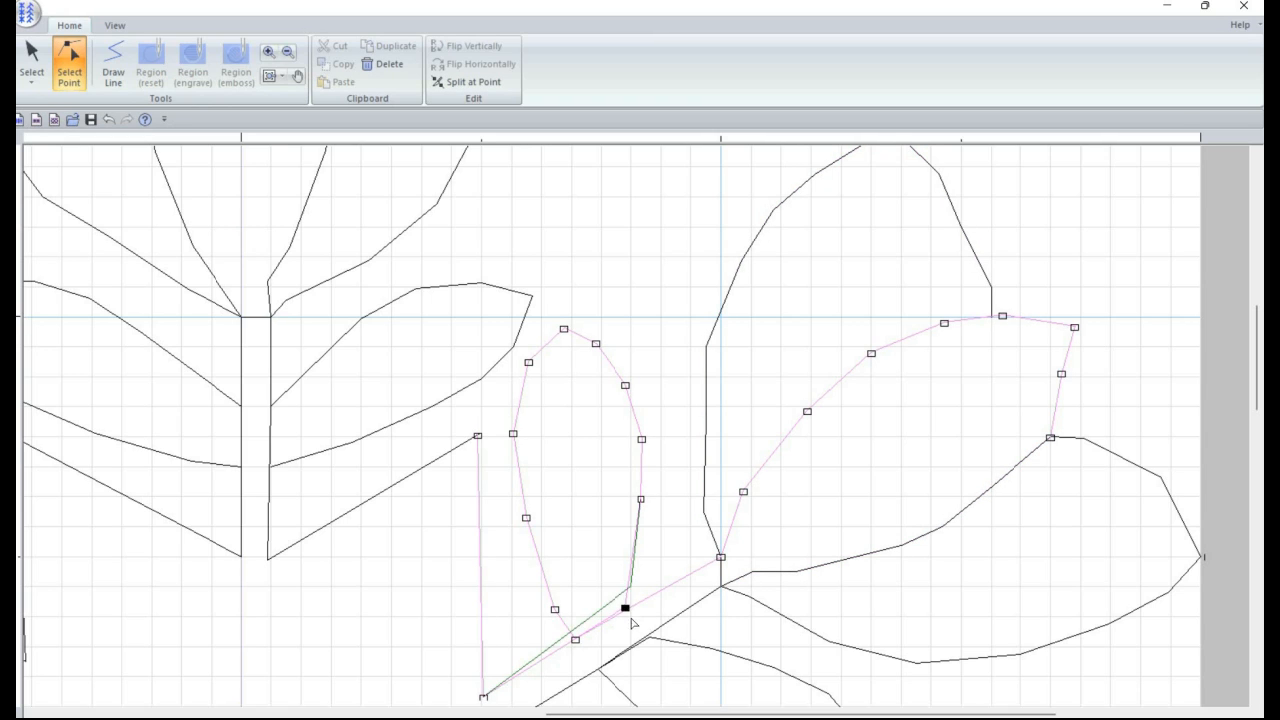
{"action": "left_click_drag", "start_coordinate": [626, 607], "coordinate": [630, 588]}
{"action": "left_click", "coordinate": [631, 618]}
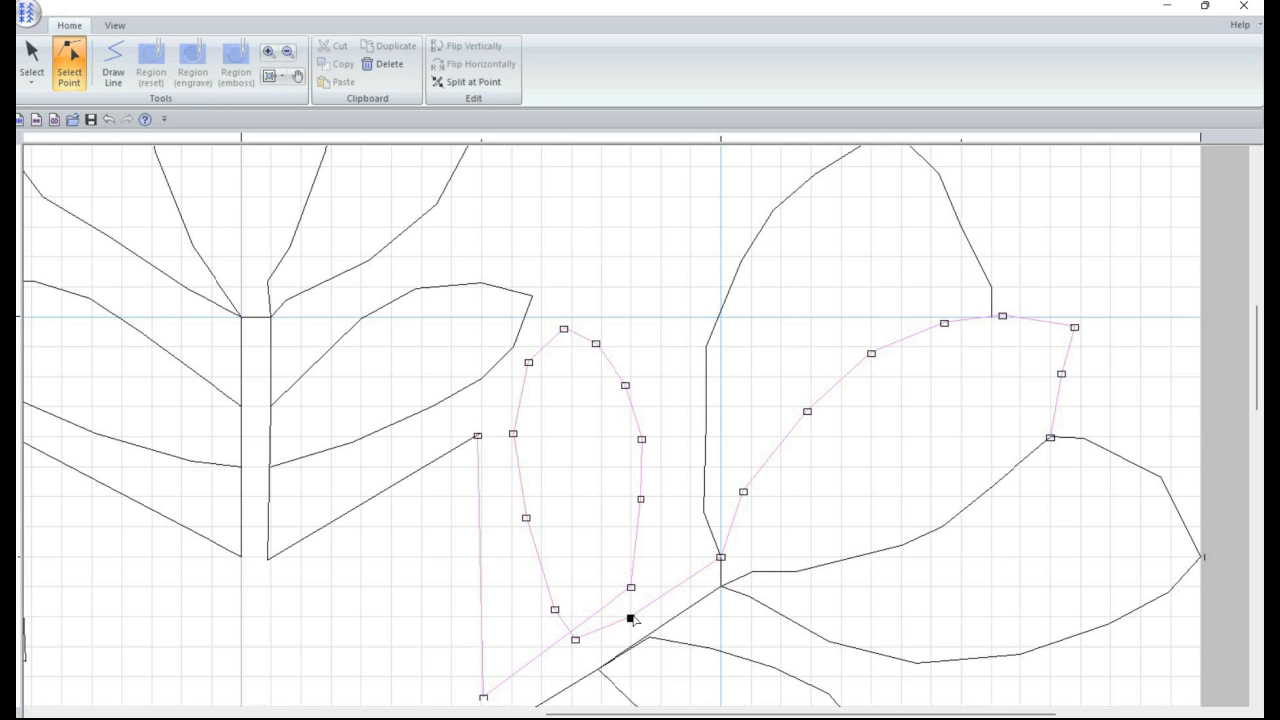
{"action": "right_click", "coordinate": [630, 618]}
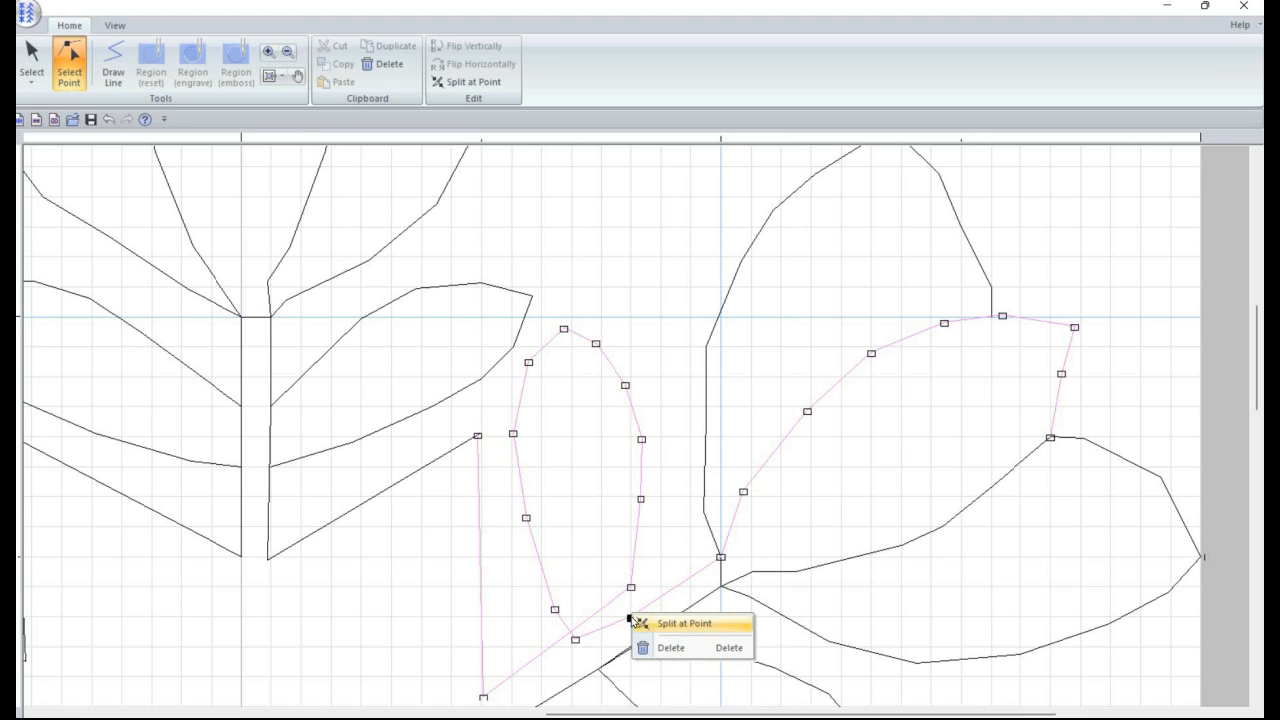
{"action": "left_click", "coordinate": [633, 624]}
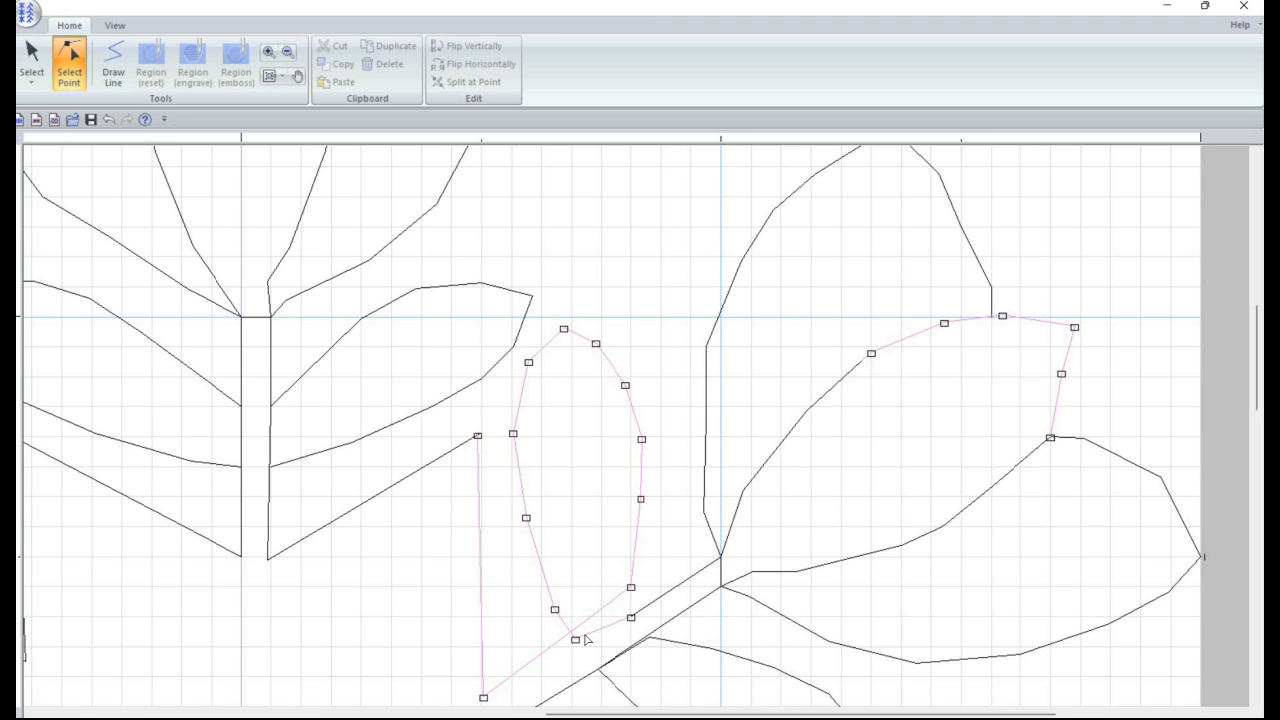
Step: Split the upper leaf outline at its base point and delete the short duplicate segment between the leaf base and the stem
{"action": "left_click", "coordinate": [576, 641]}
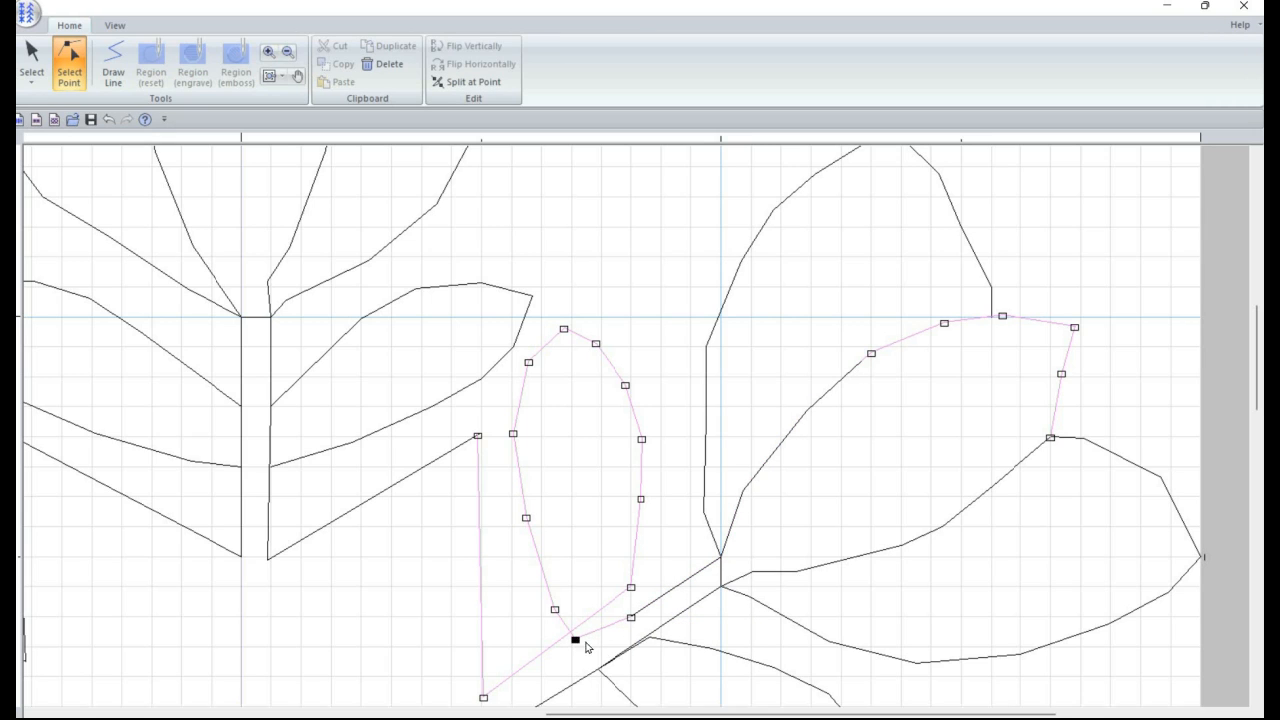
{"action": "right_click", "coordinate": [576, 641]}
{"action": "left_click", "coordinate": [609, 649]}
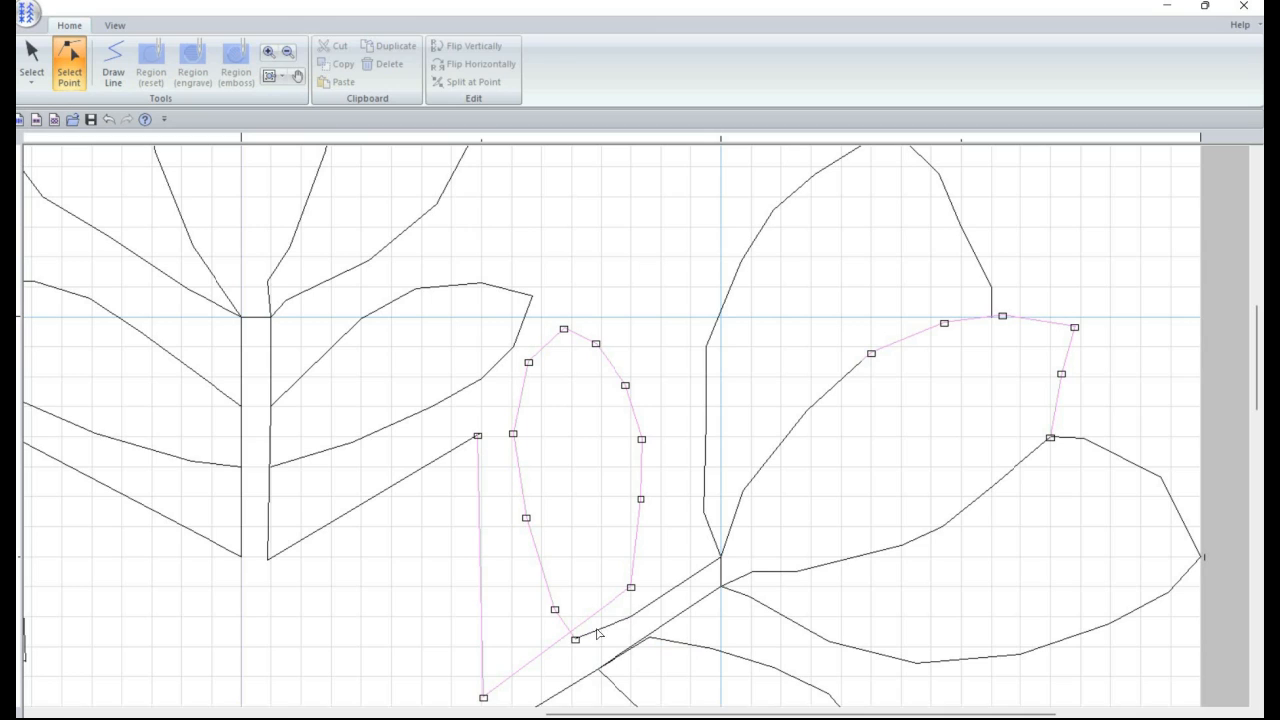
{"action": "left_click", "coordinate": [598, 633]}
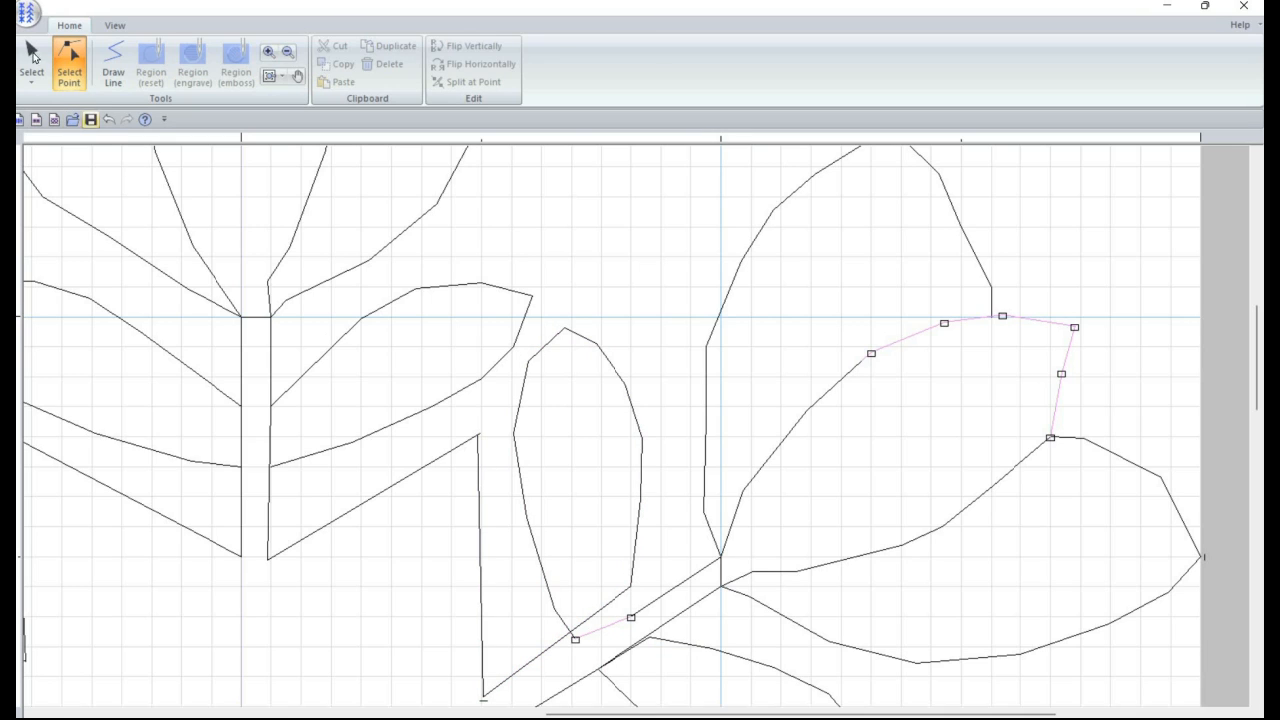
{"action": "left_click", "coordinate": [42, 80]}
{"action": "key", "text": "Delete"}
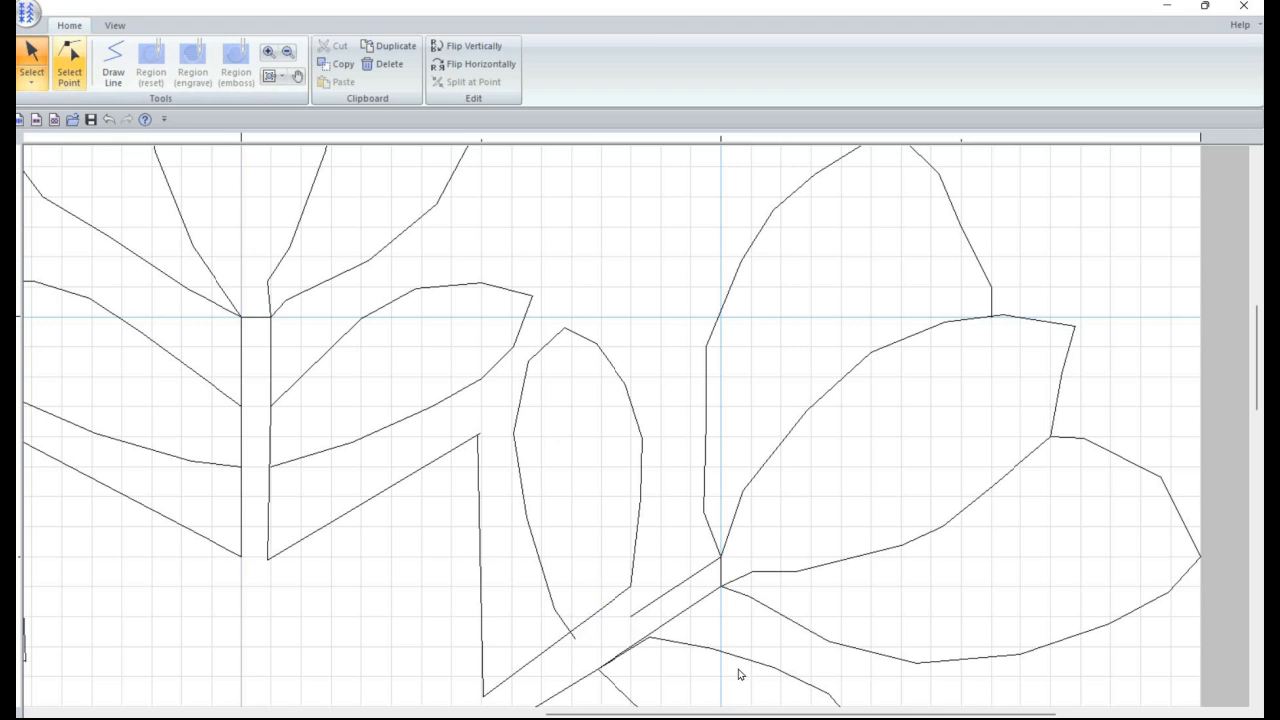
Step: Undo the accidental leaf shift, join the leaf's edge point to the stem's split end and snap the leaf's base point to the grid
{"action": "left_click_drag", "start_coordinate": [631, 592], "coordinate": [635, 582]}
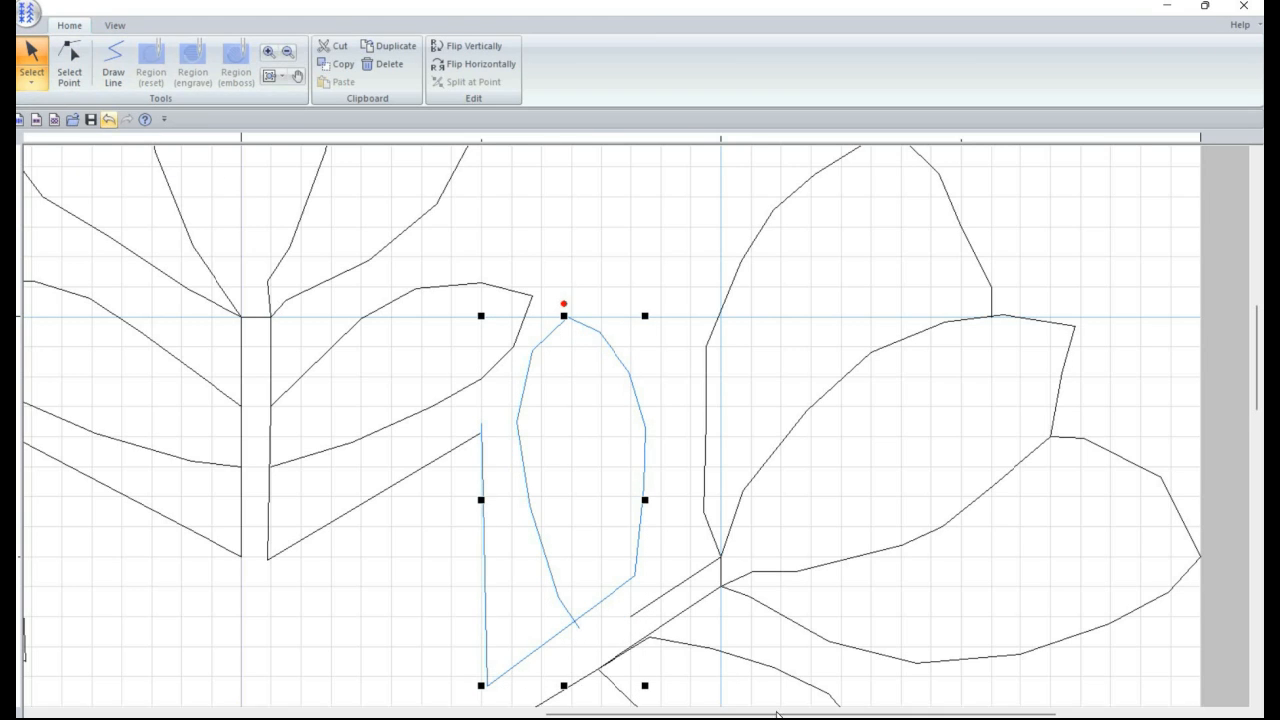
{"action": "left_click", "coordinate": [108, 119]}
{"action": "left_click", "coordinate": [73, 67]}
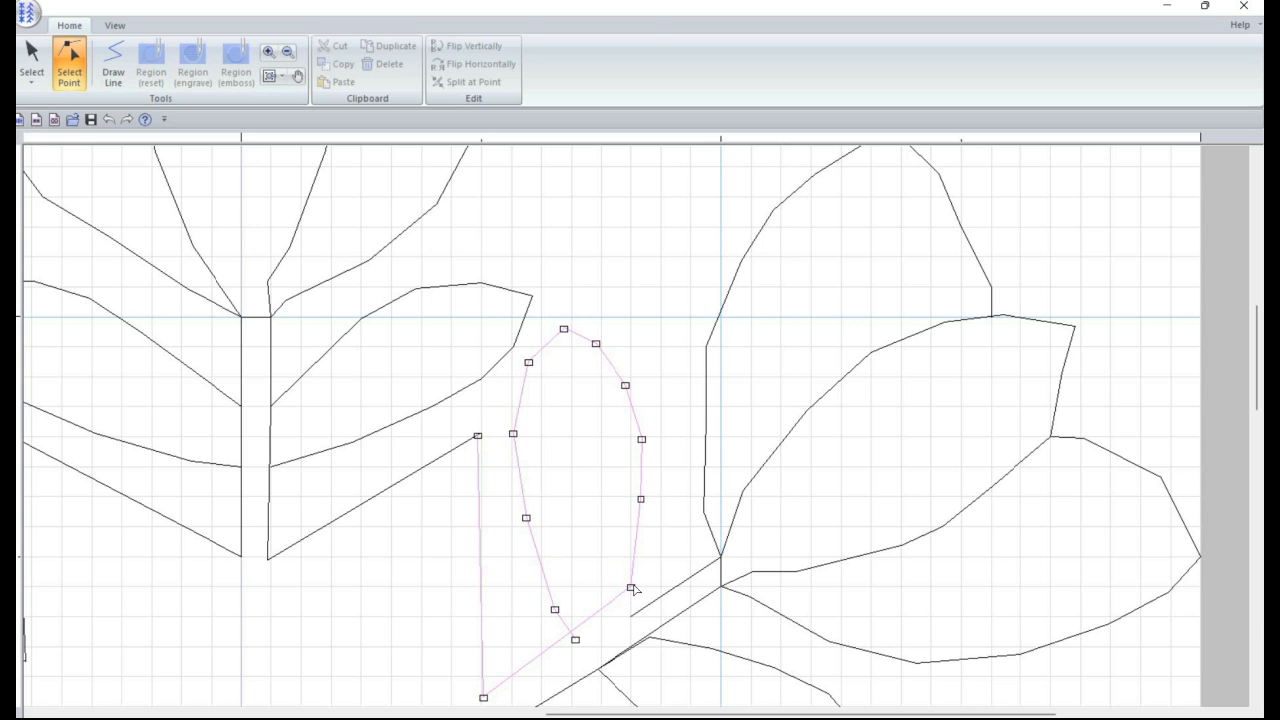
{"action": "left_click_drag", "start_coordinate": [632, 587], "coordinate": [585, 648]}
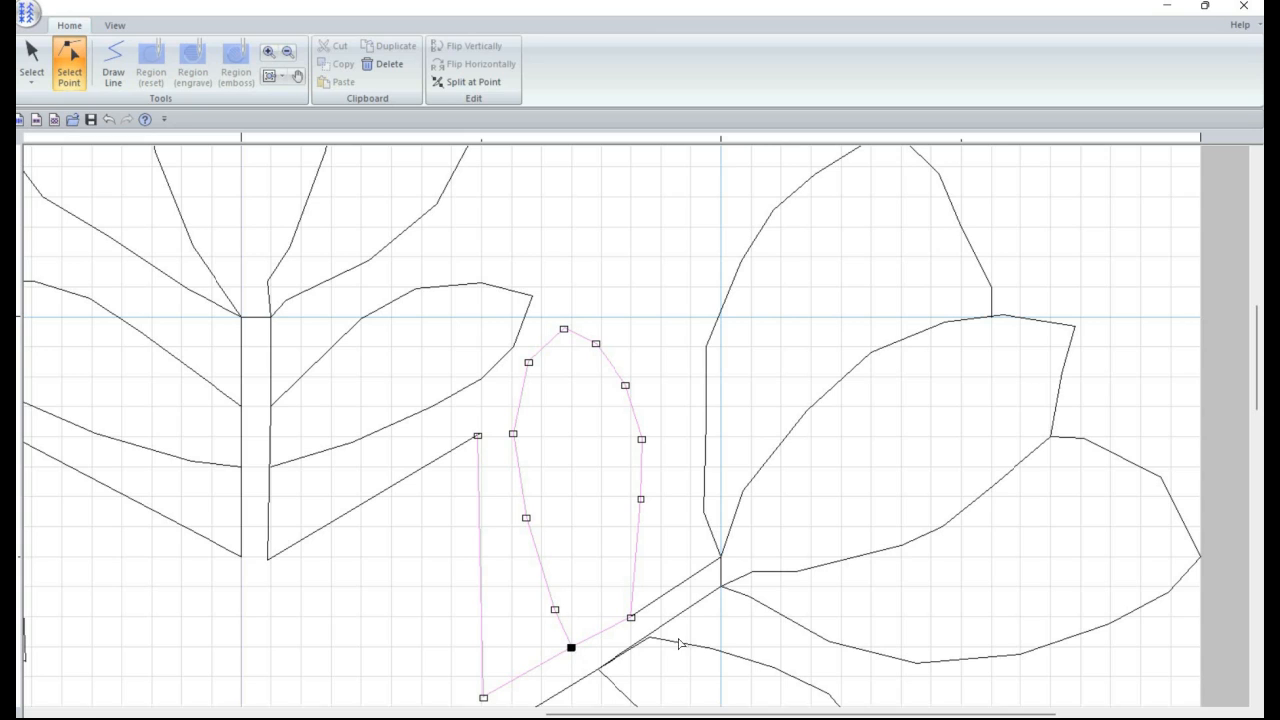
Step: Move the lower stem junction point one grid square down and align the adjoining points of both petal outlines on the grid intersection diagonally above it
{"action": "left_click", "coordinate": [721, 589]}
{"action": "left_click_drag", "start_coordinate": [721, 588], "coordinate": [720, 618]}
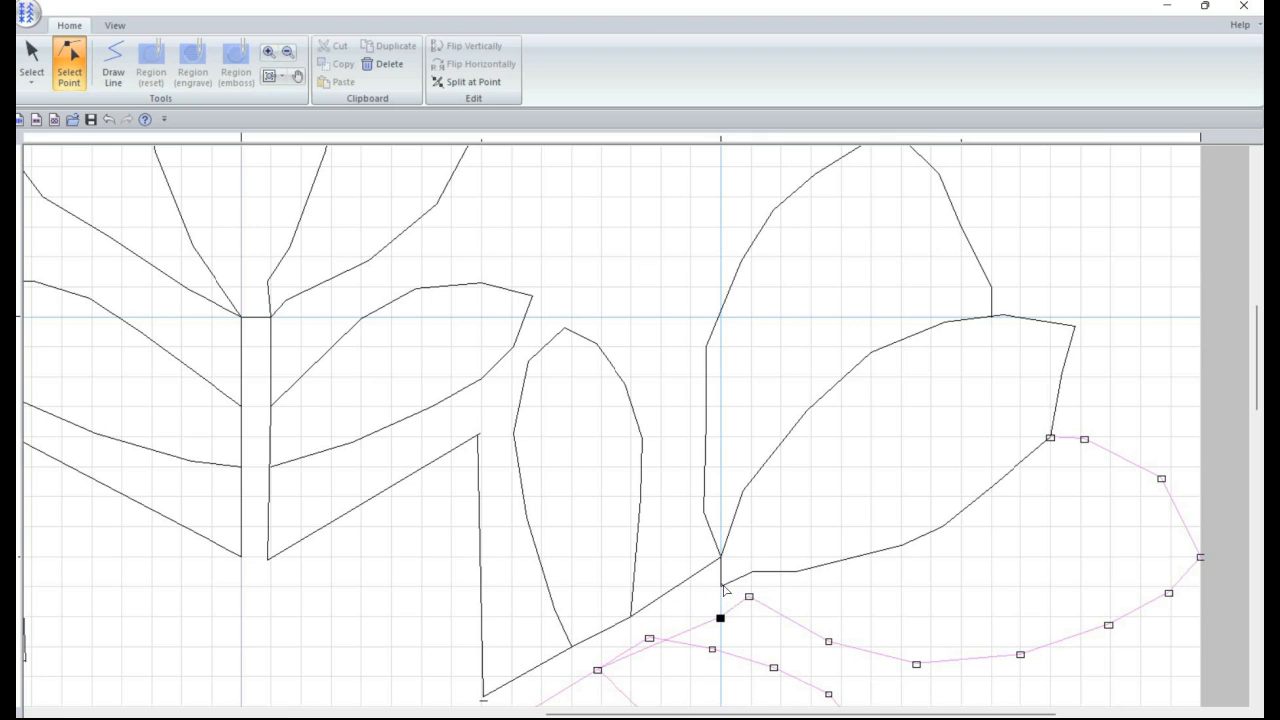
{"action": "left_click", "coordinate": [724, 590]}
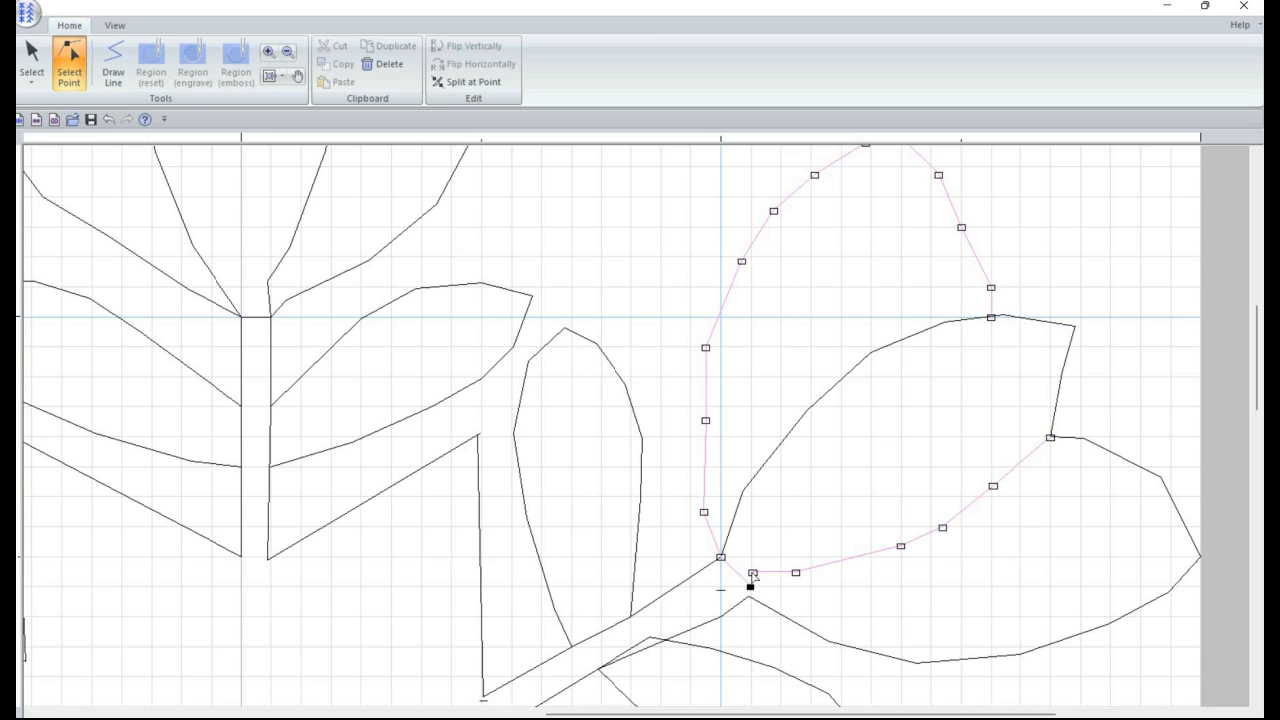
{"action": "left_click_drag", "start_coordinate": [753, 574], "coordinate": [750, 588]}
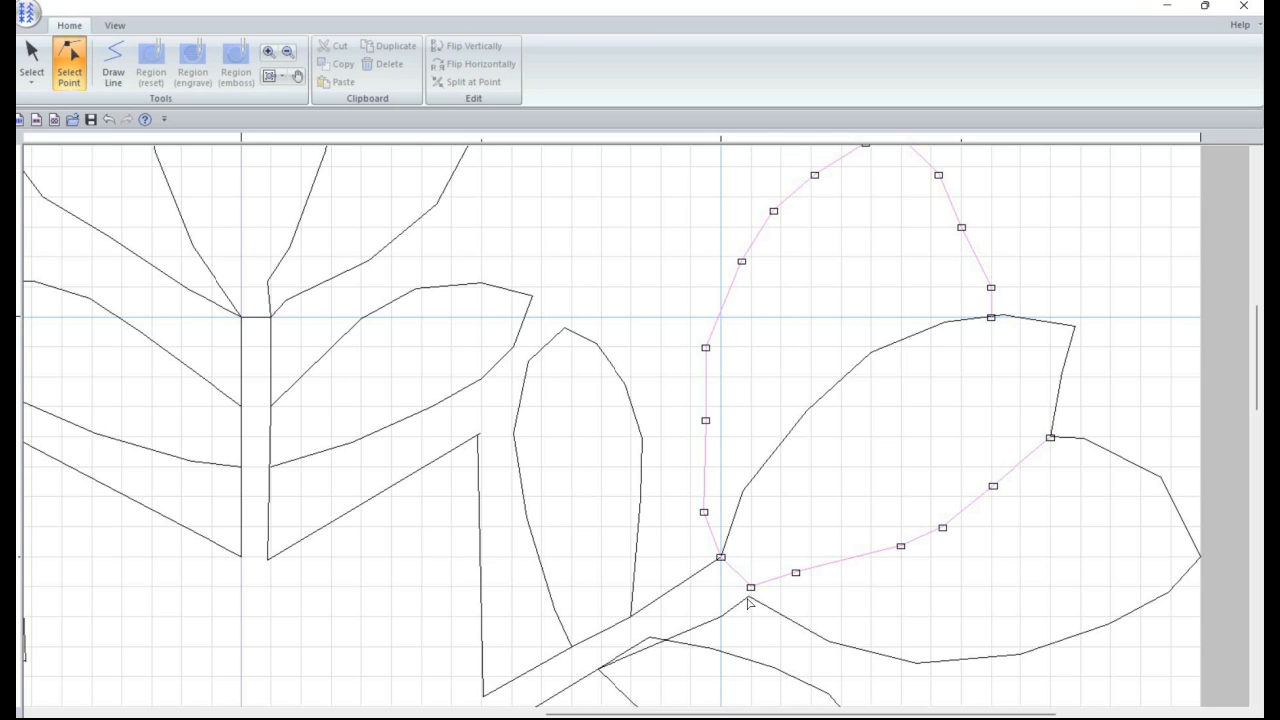
{"action": "left_click", "coordinate": [750, 591]}
{"action": "left_click", "coordinate": [750, 589]}
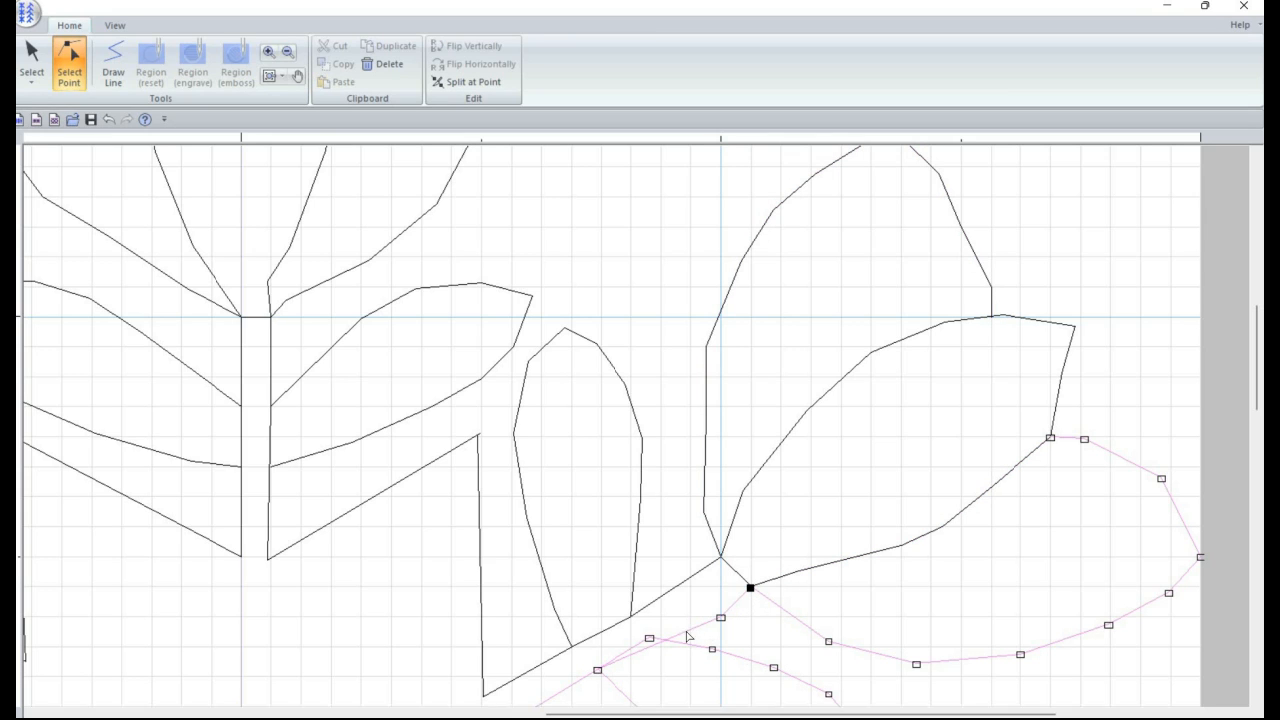
Step: Snap the lower leaf's upper base point to the grid and pull its overlapping points apart toward the upper leaf's base
{"action": "scroll", "coordinate": [648, 558], "scroll_direction": "down", "scroll_amount": 2}
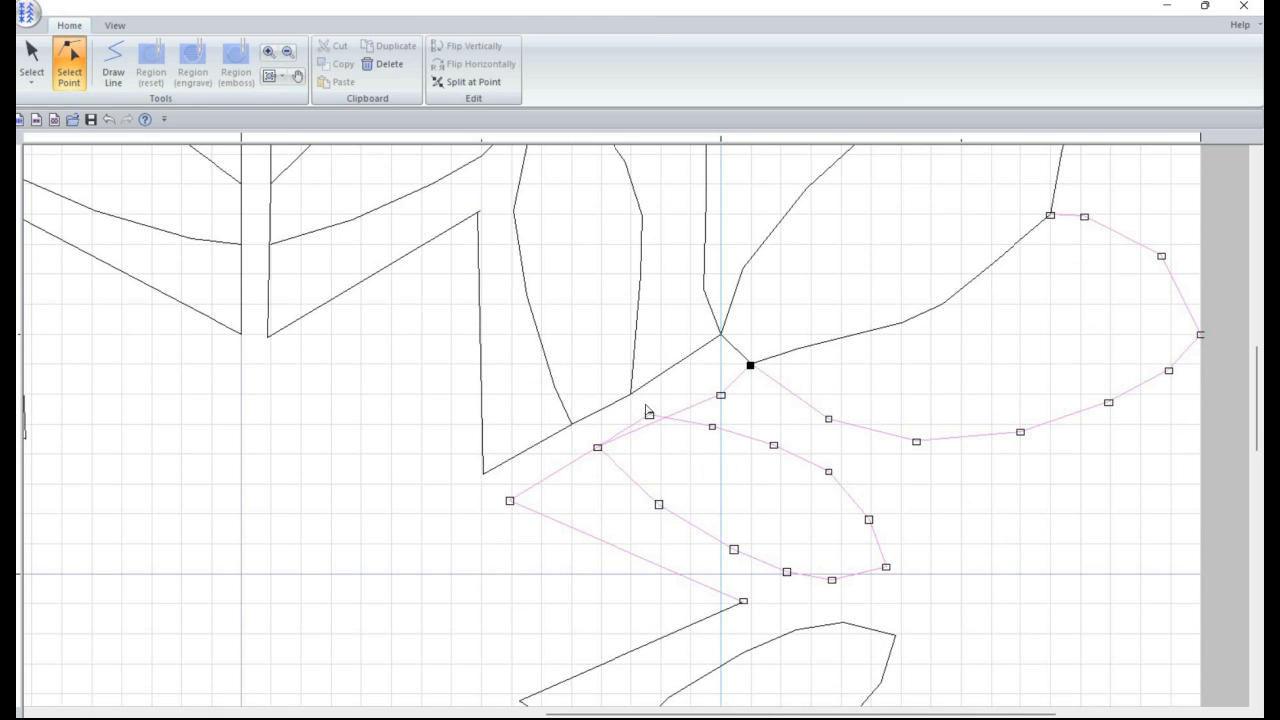
{"action": "left_click_drag", "start_coordinate": [648, 413], "coordinate": [662, 422]}
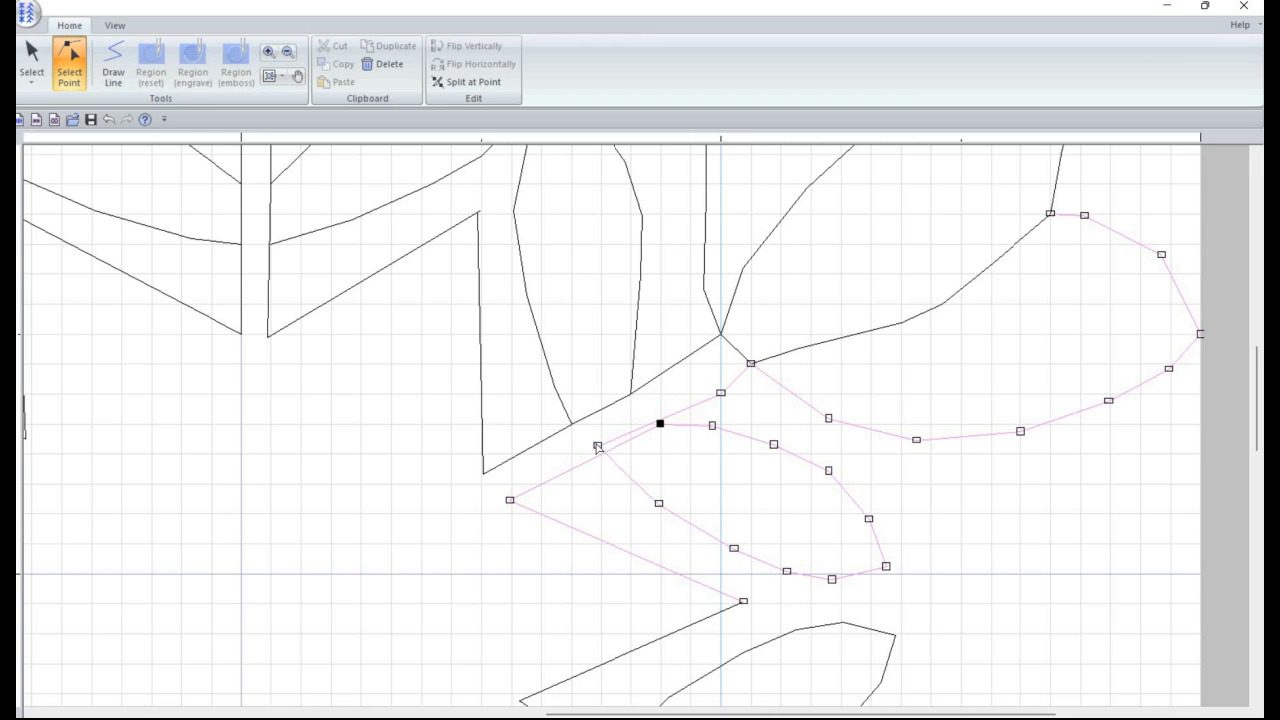
{"action": "left_click_drag", "start_coordinate": [598, 446], "coordinate": [573, 430]}
{"action": "left_click", "coordinate": [602, 443]}
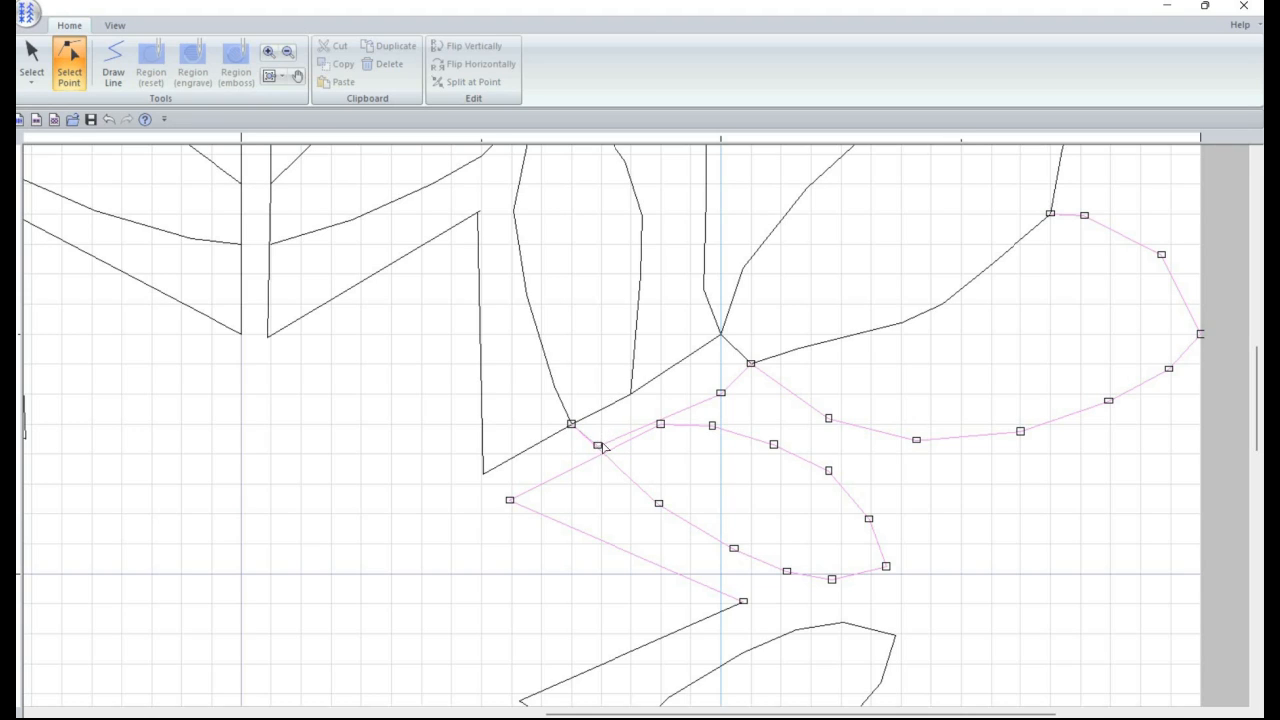
{"action": "left_click_drag", "start_coordinate": [598, 446], "coordinate": [601, 424]}
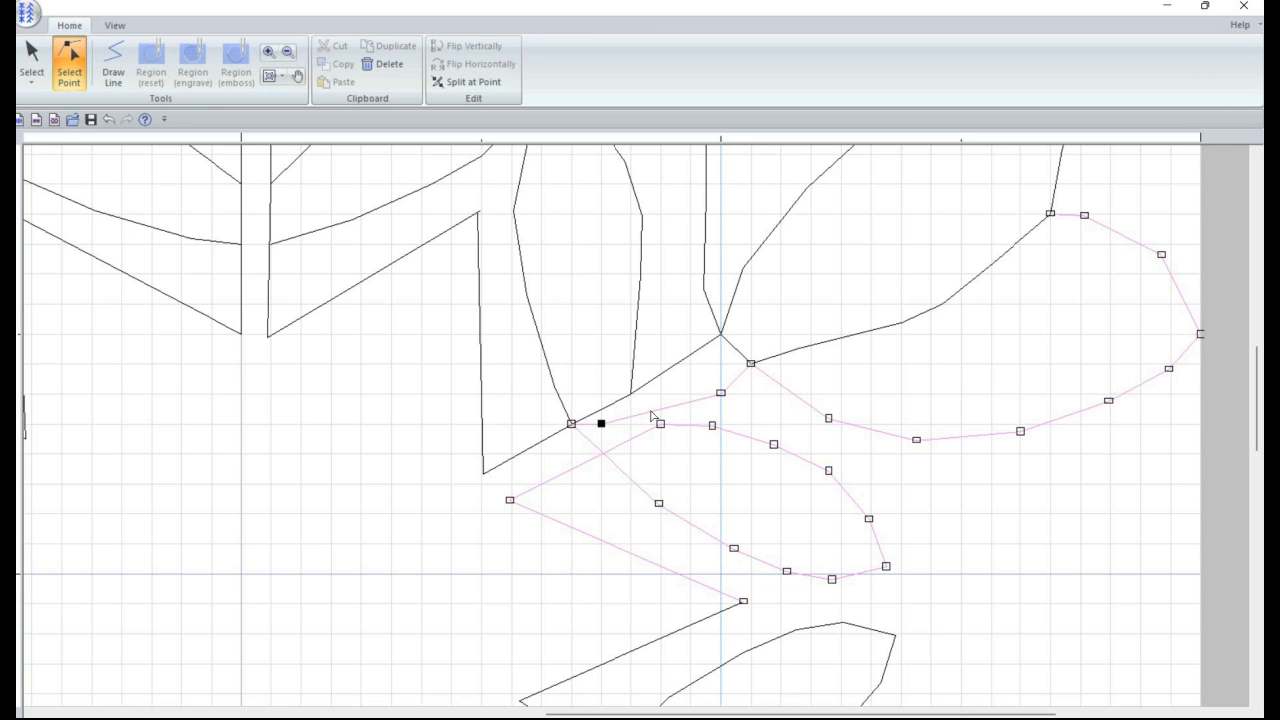
Step: Set a point on the grid between the lower leaf's separated base points and split the stem outline there
{"action": "left_click", "coordinate": [645, 418]}
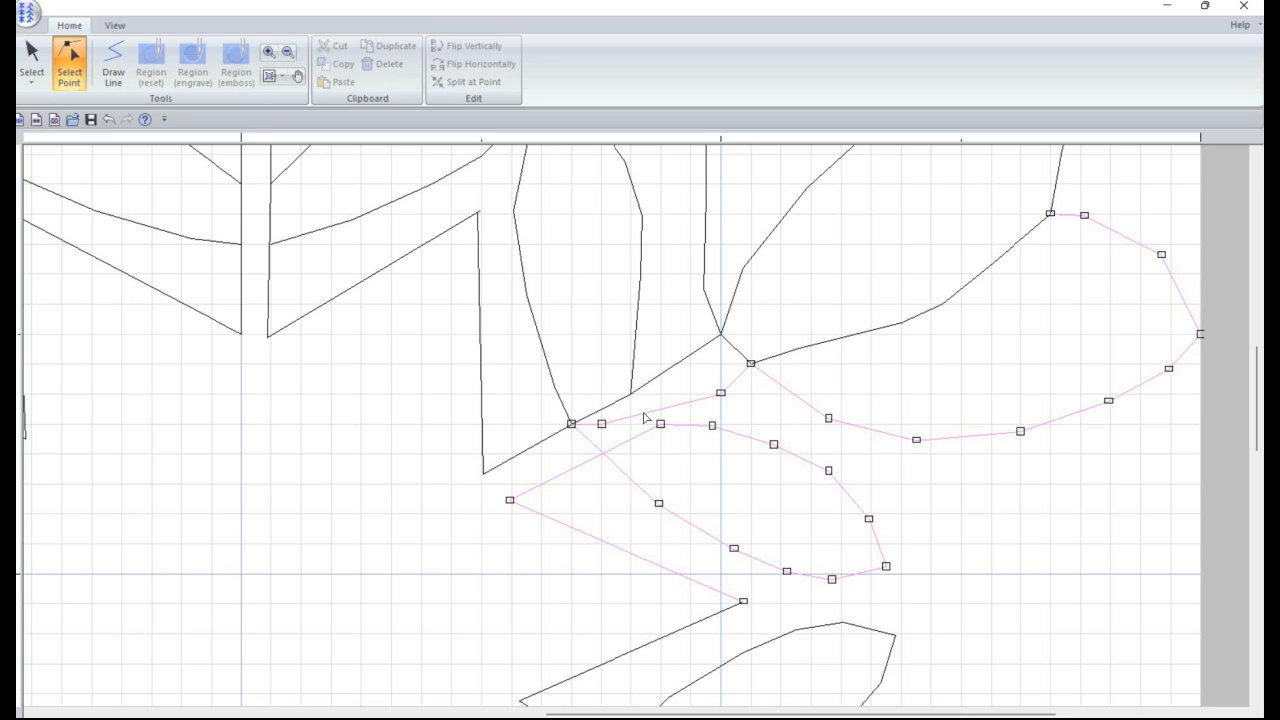
{"action": "left_click", "coordinate": [631, 424]}
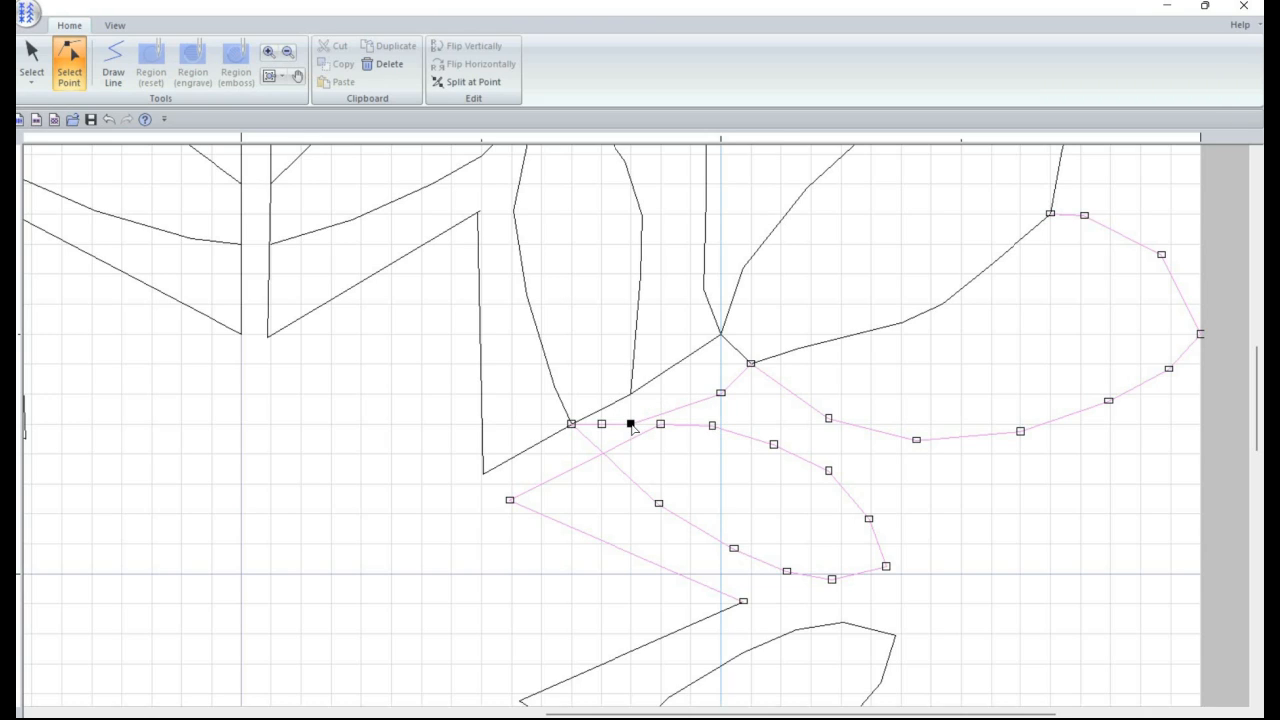
{"action": "right_click", "coordinate": [631, 426]}
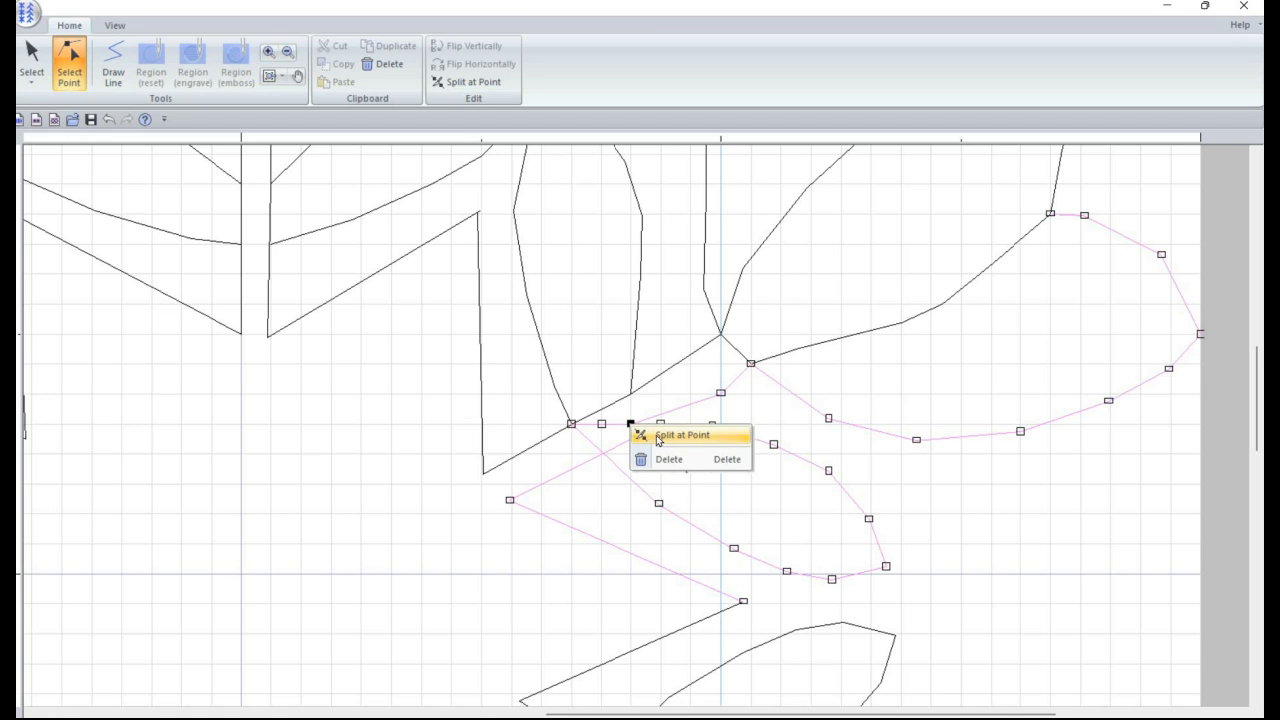
{"action": "key", "text": "Return"}
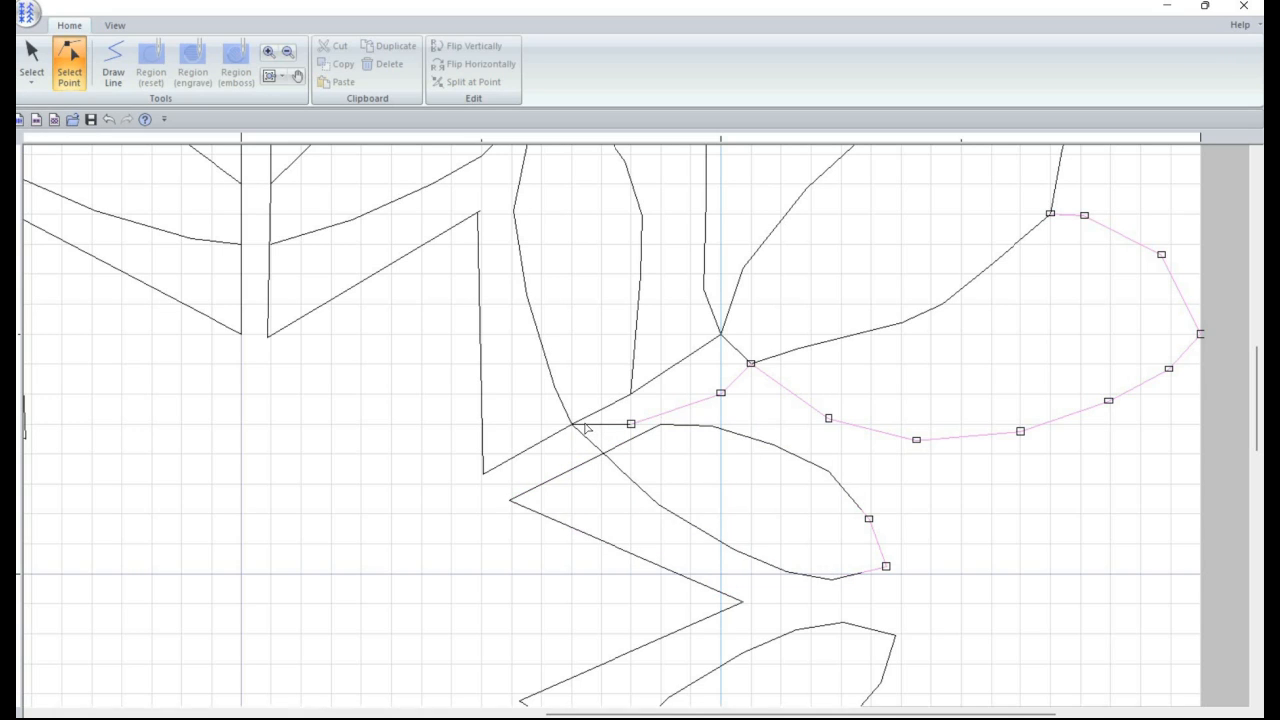
Step: Move the lower leaf's open base point one grid square down, split the outline there and delete the leftover short line
{"action": "left_click", "coordinate": [570, 427]}
{"action": "left_click", "coordinate": [571, 424]}
{"action": "left_click_drag", "start_coordinate": [571, 424], "coordinate": [571, 454]}
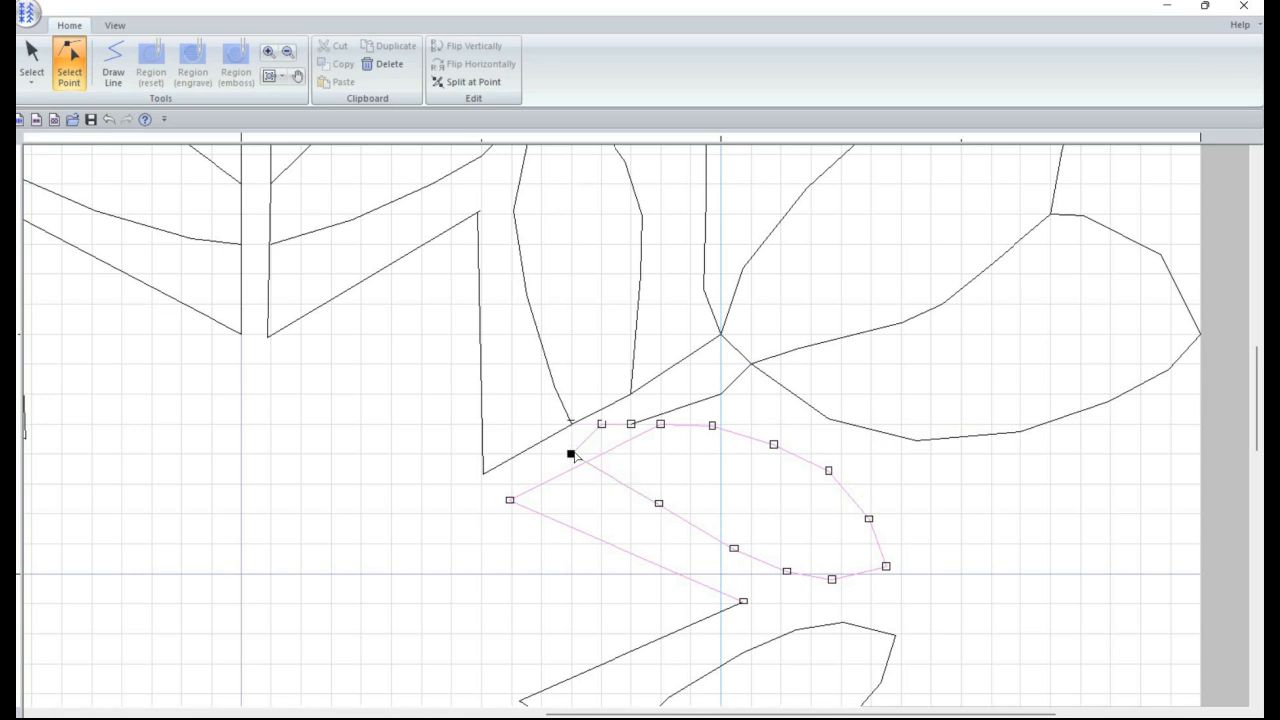
{"action": "right_click", "coordinate": [572, 453]}
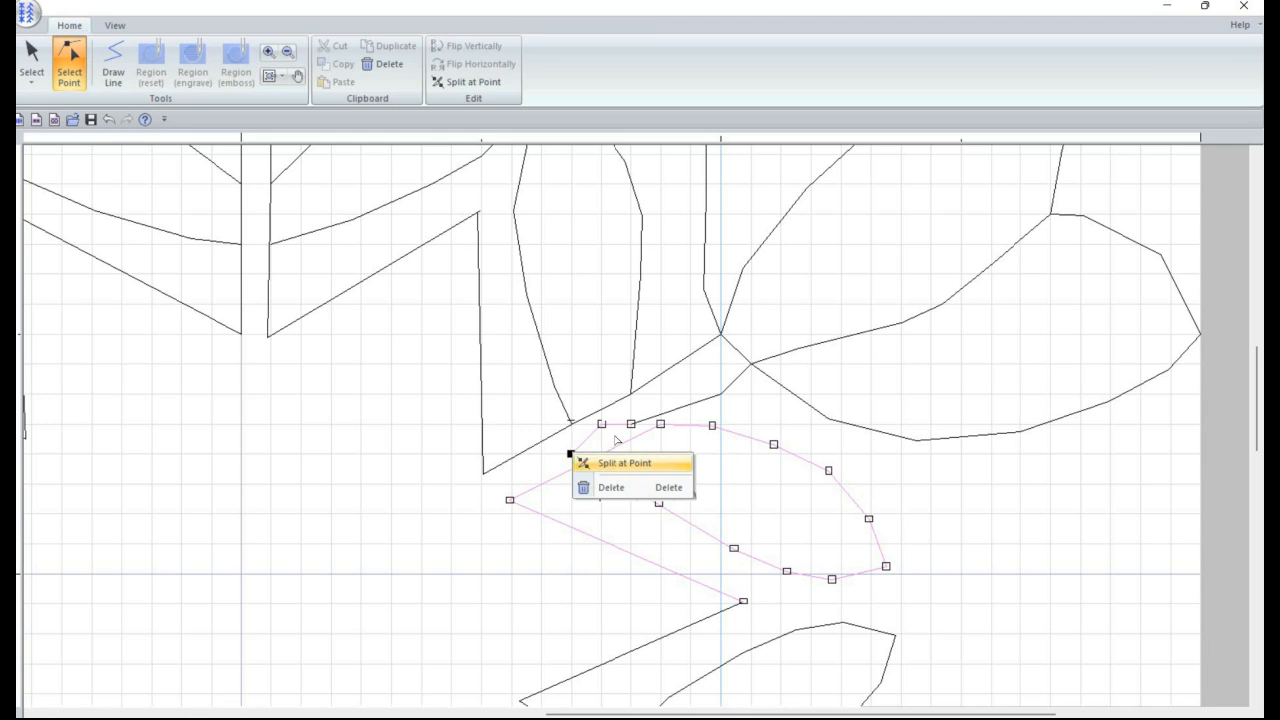
{"action": "key", "text": "Return"}
{"action": "left_click", "coordinate": [31, 62]}
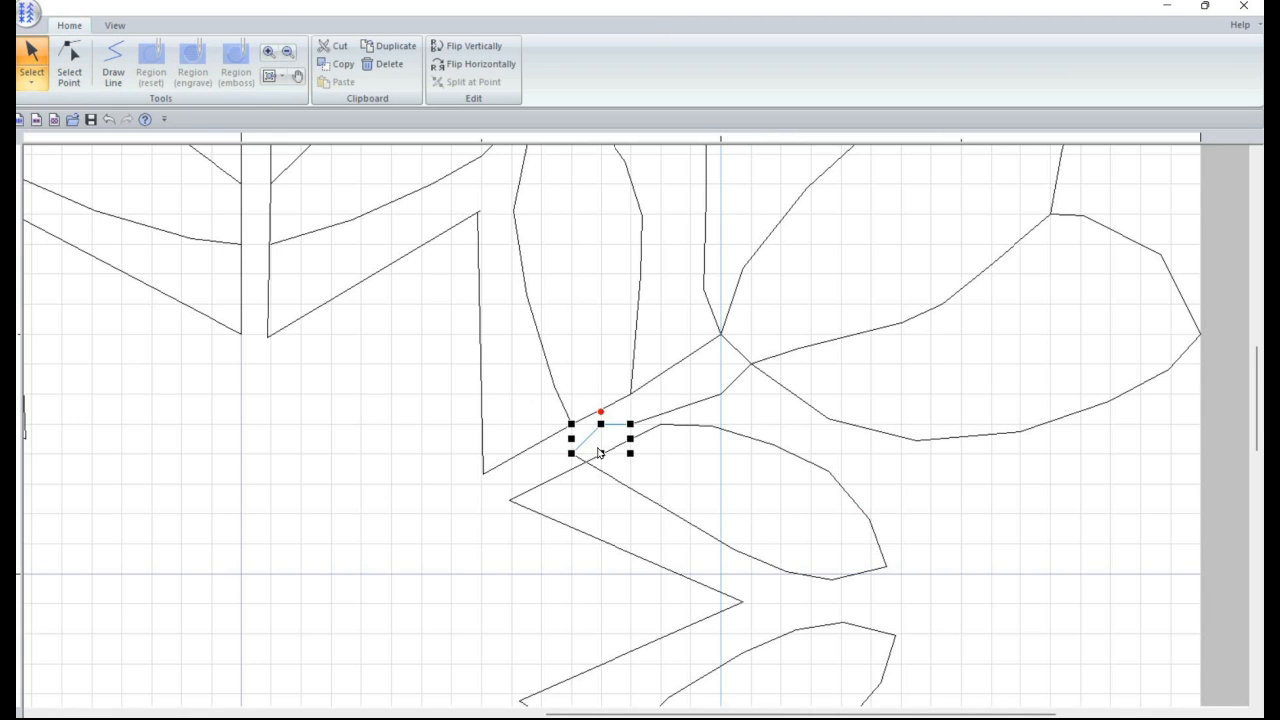
{"action": "key", "text": "Delete"}
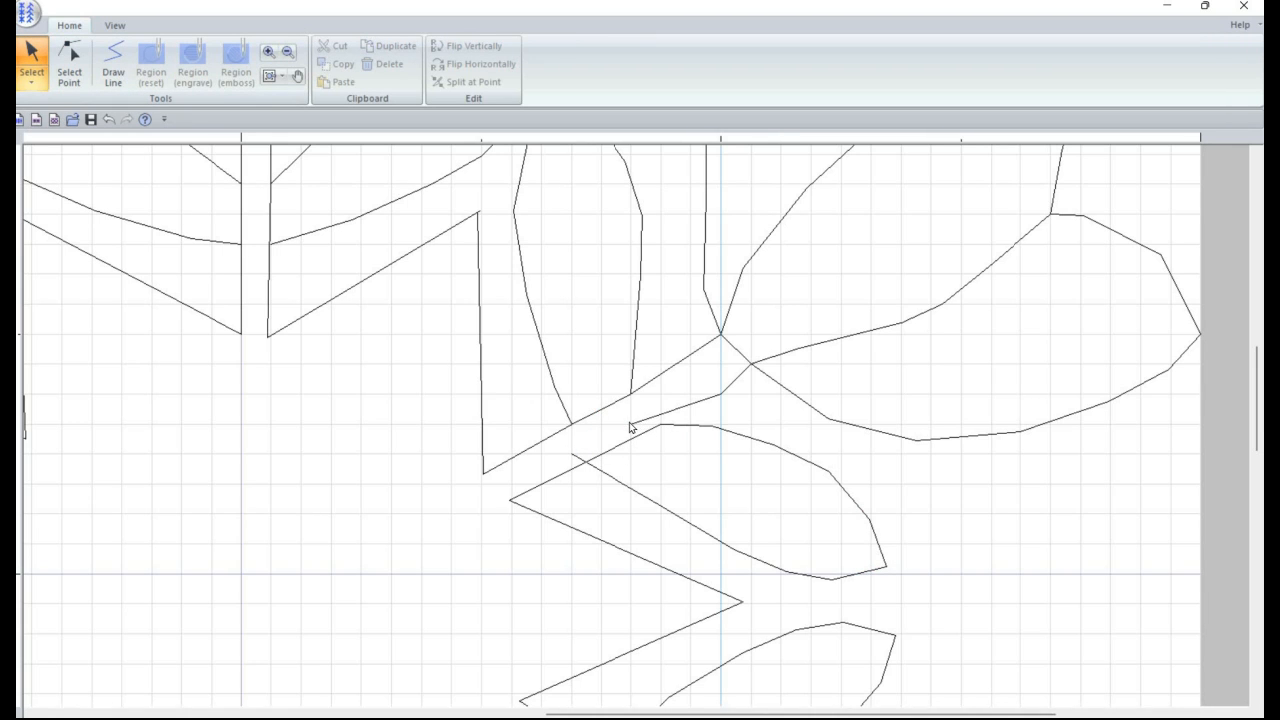
Step: Move the loose stem end of the lower petal outline one grid square across onto the lower leaf's upper base point
{"action": "left_click", "coordinate": [632, 425]}
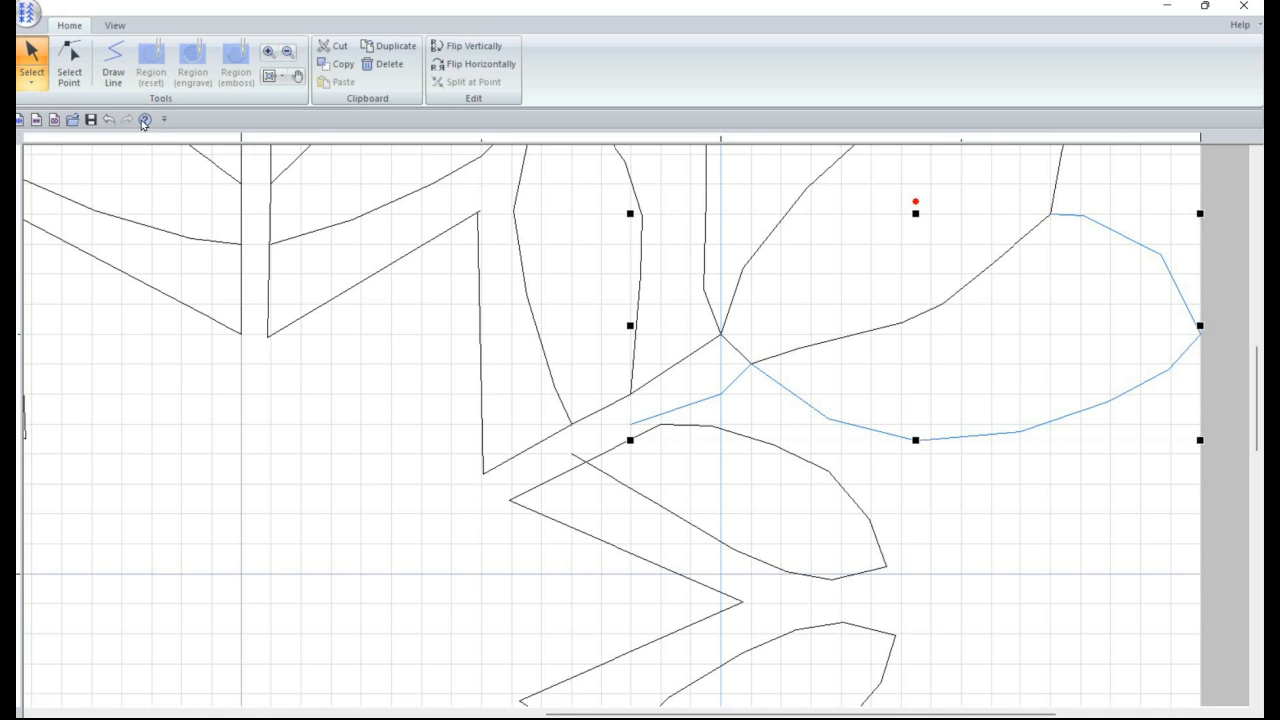
{"action": "left_click", "coordinate": [62, 58]}
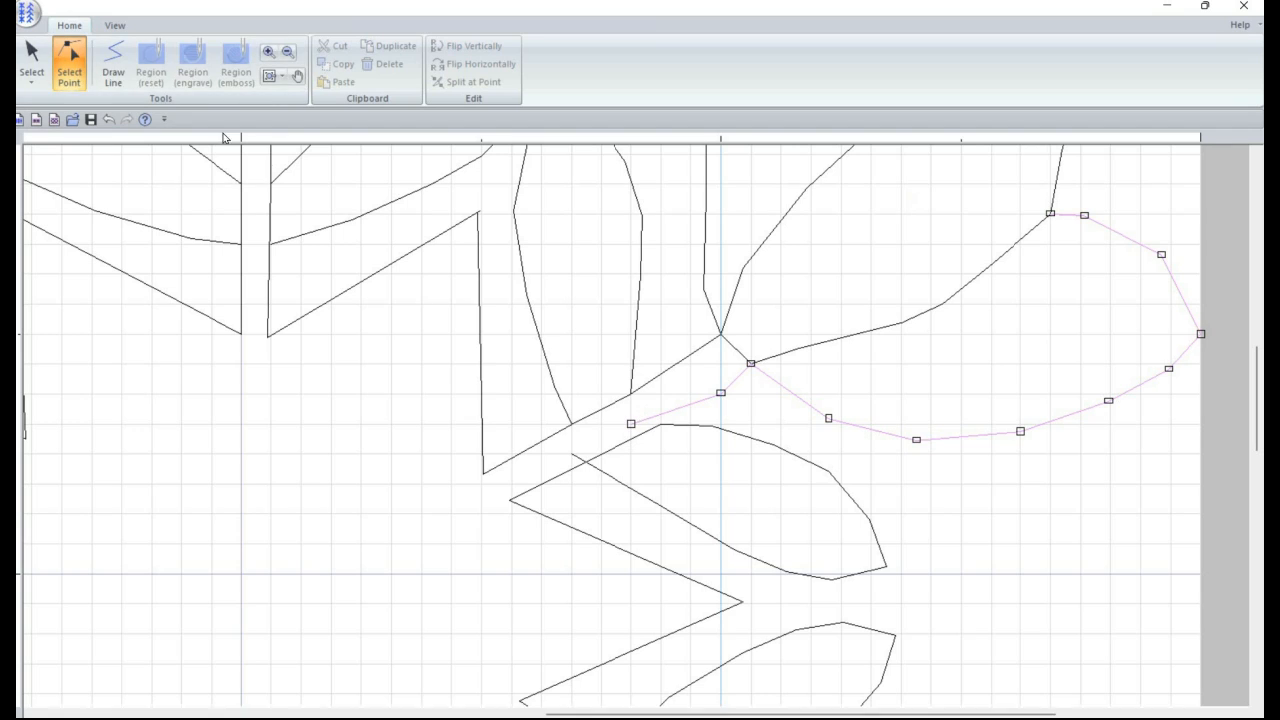
{"action": "left_click", "coordinate": [27, 60]}
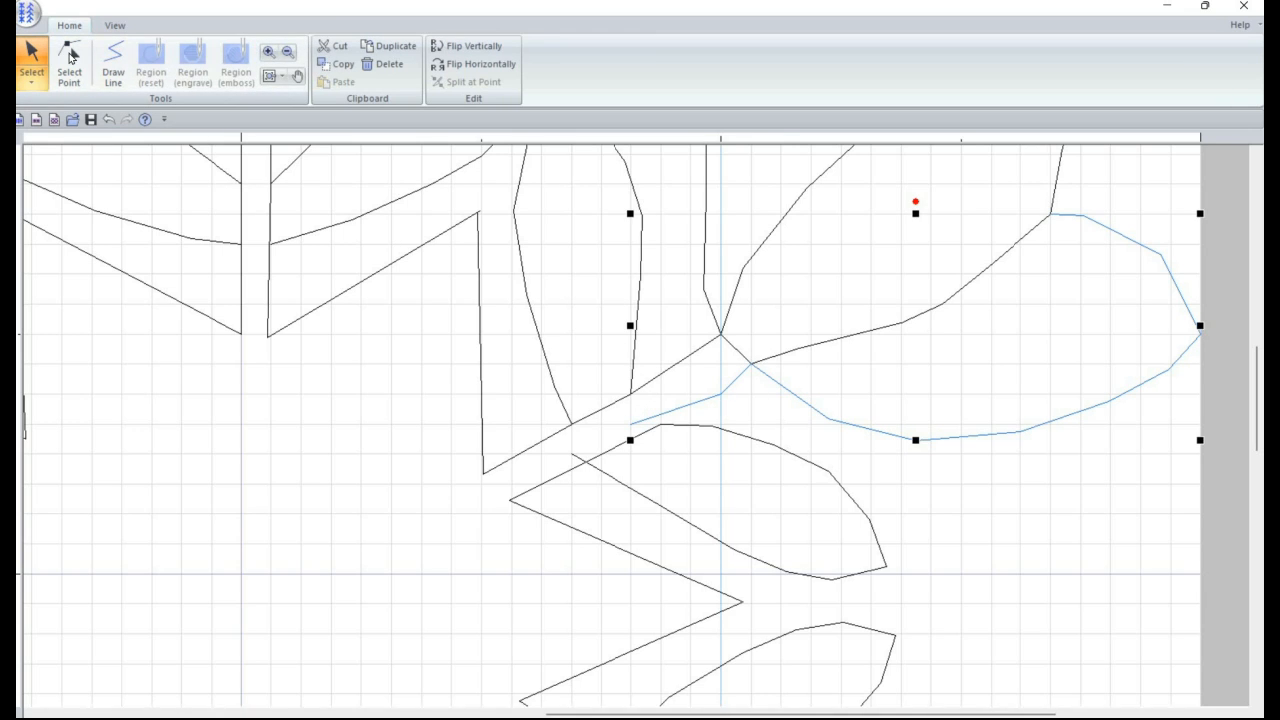
{"action": "left_click", "coordinate": [65, 62]}
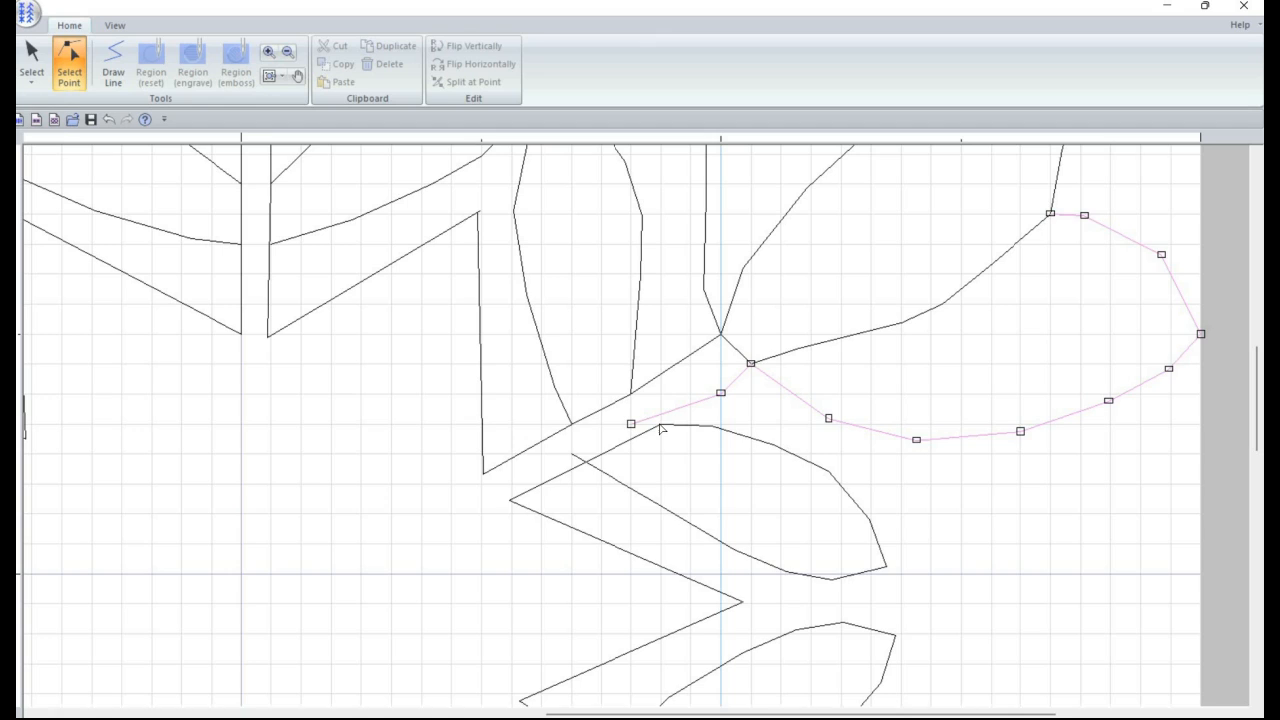
{"action": "left_click", "coordinate": [661, 427]}
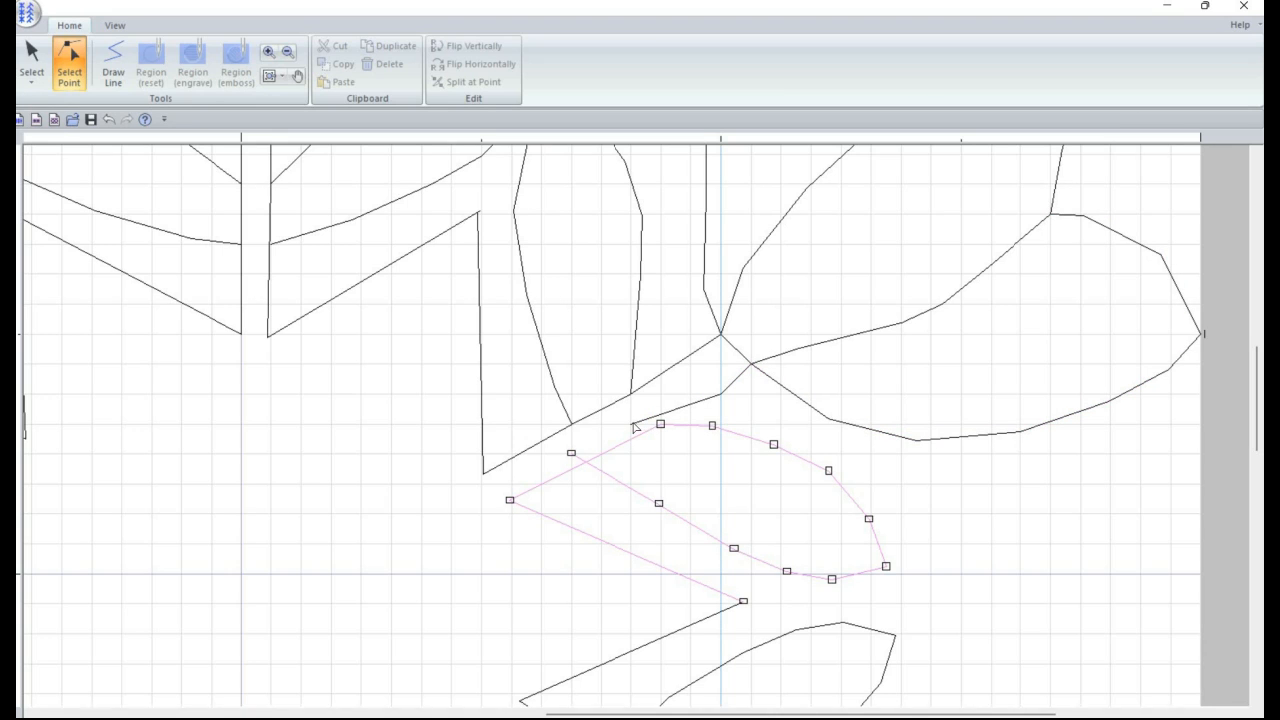
{"action": "left_click", "coordinate": [633, 426]}
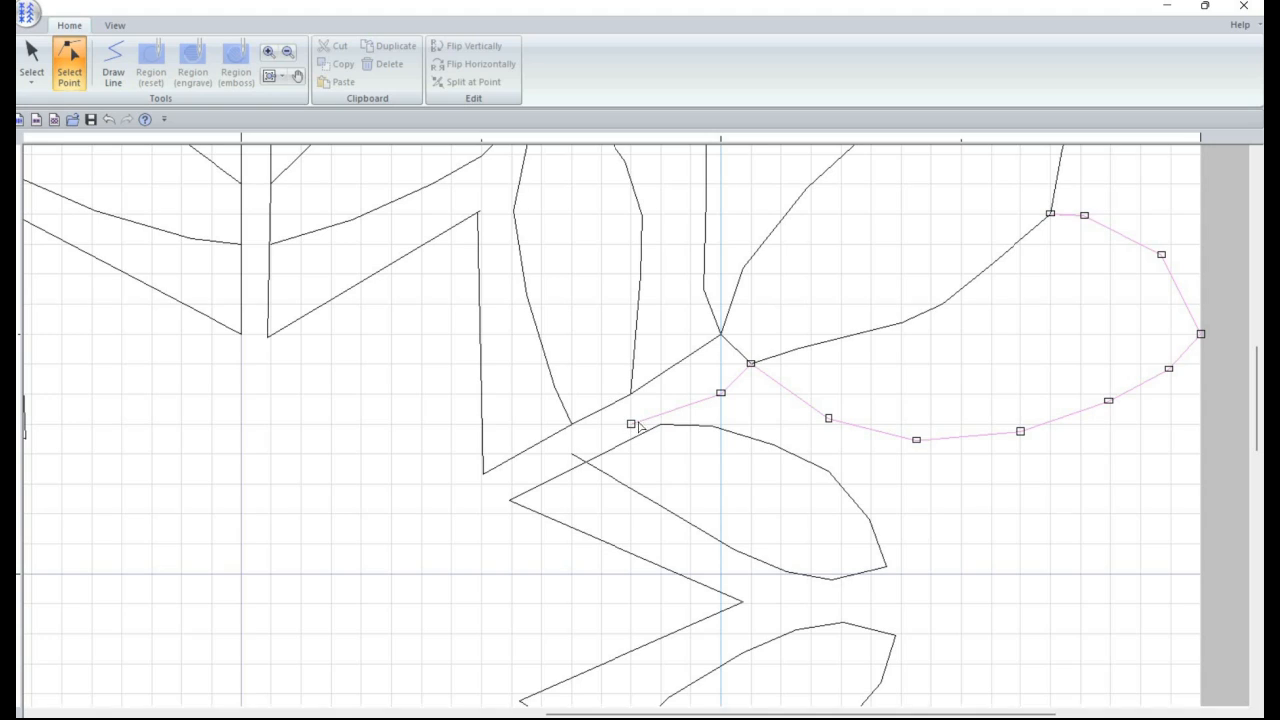
{"action": "left_click_drag", "start_coordinate": [632, 425], "coordinate": [659, 426]}
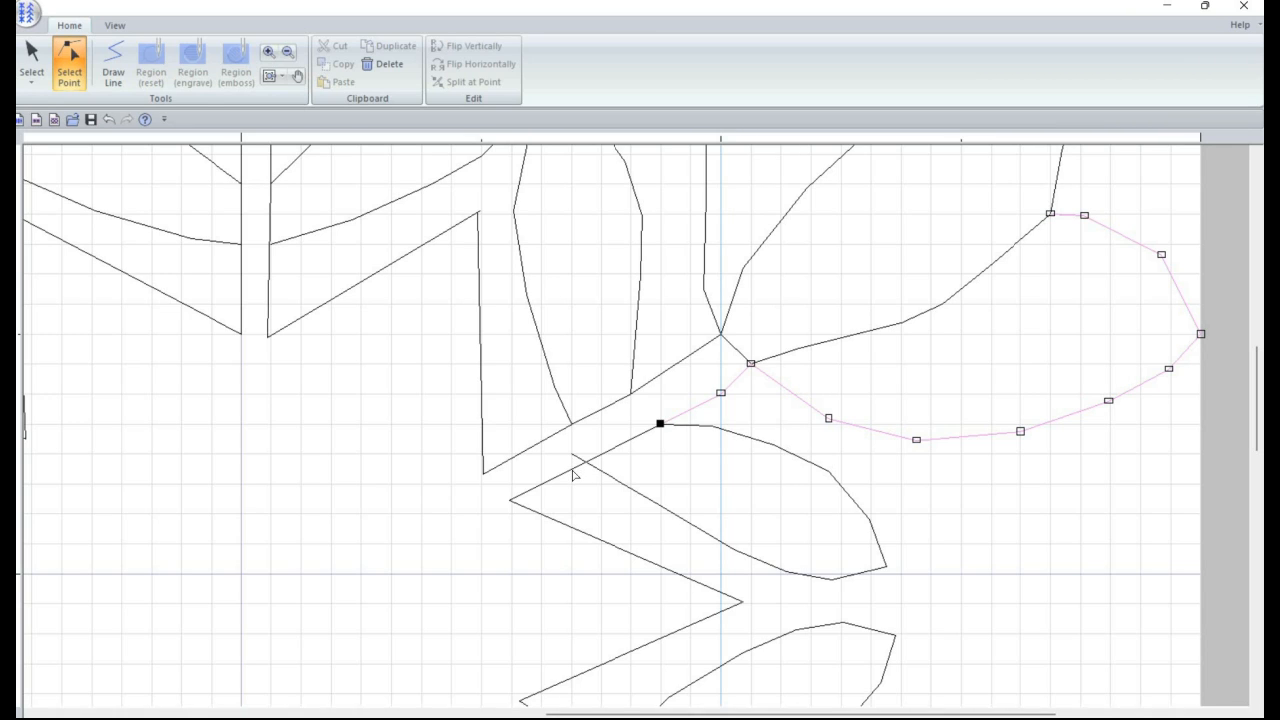
Step: Add a grid-aligned point on the stem line below the lower leaf's open end and join that end to it
{"action": "left_click", "coordinate": [575, 476]}
{"action": "left_click", "coordinate": [569, 470]}
{"action": "left_click_drag", "start_coordinate": [573, 467], "coordinate": [571, 483]}
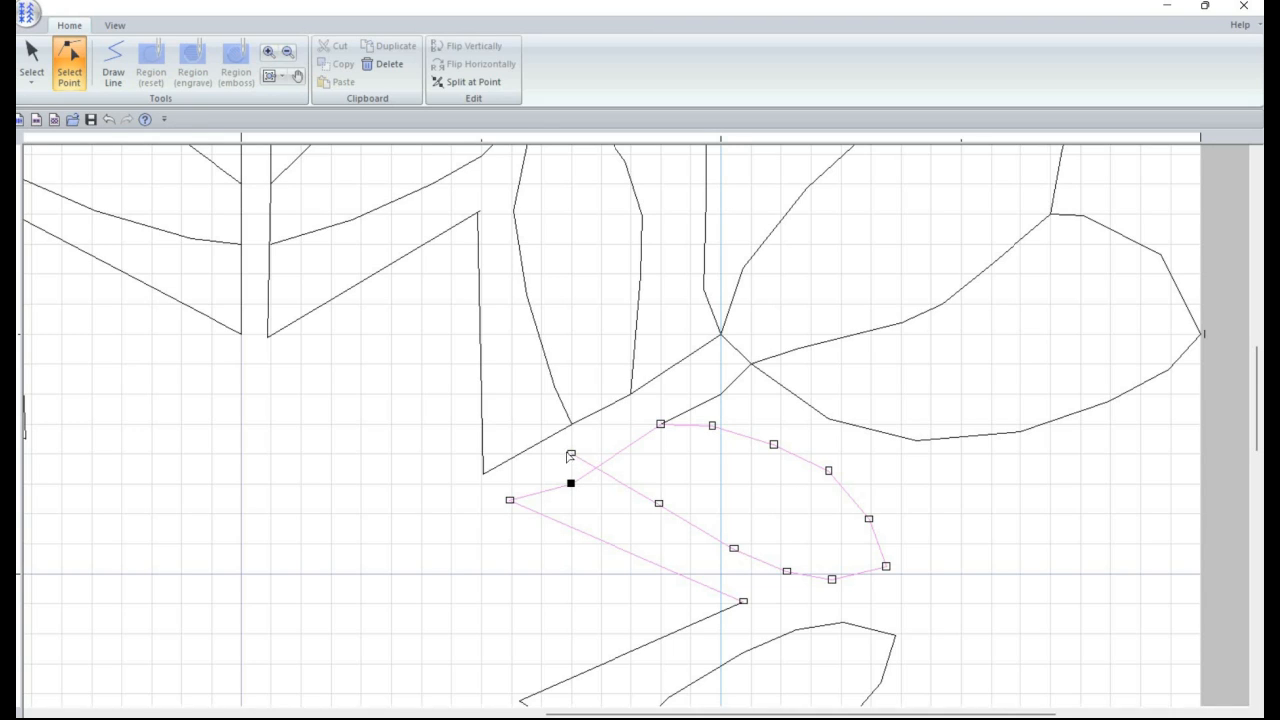
{"action": "left_click_drag", "start_coordinate": [571, 454], "coordinate": [572, 485]}
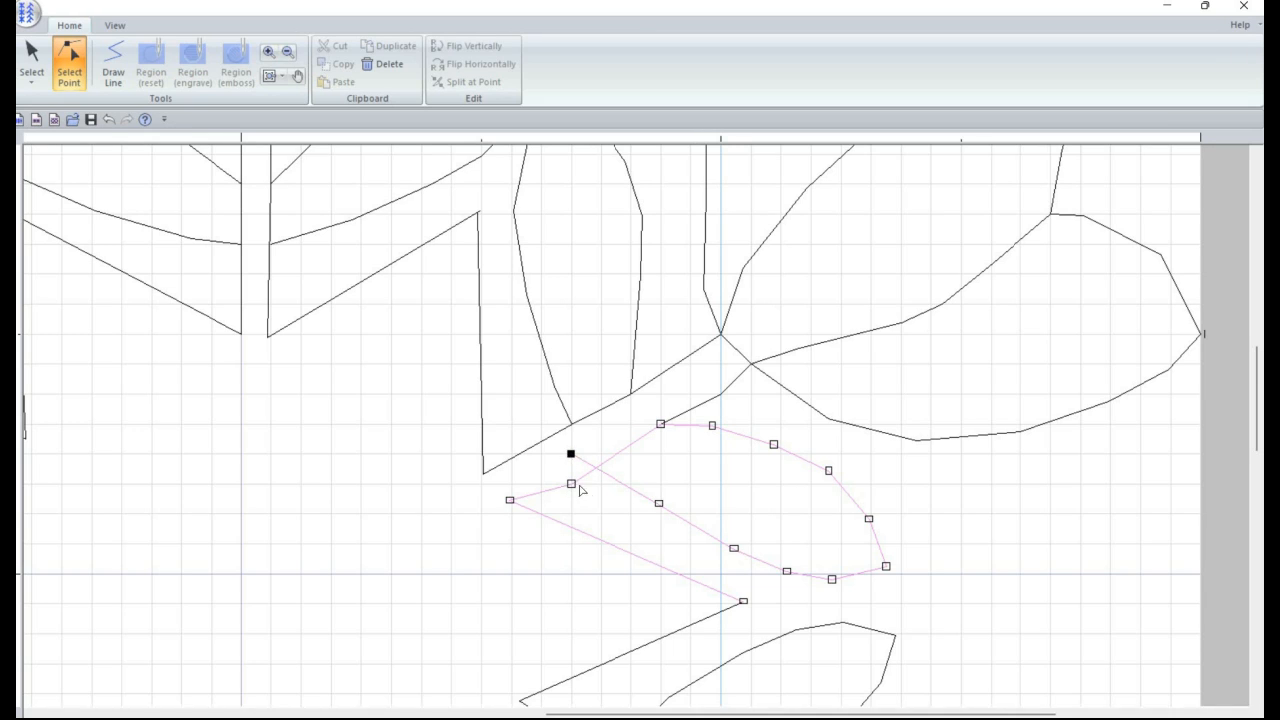
Step: Snap both overlapping points at the lower stem corner to the grid and delete the extra stem point between leaf and petal
{"action": "left_click", "coordinate": [509, 507]}
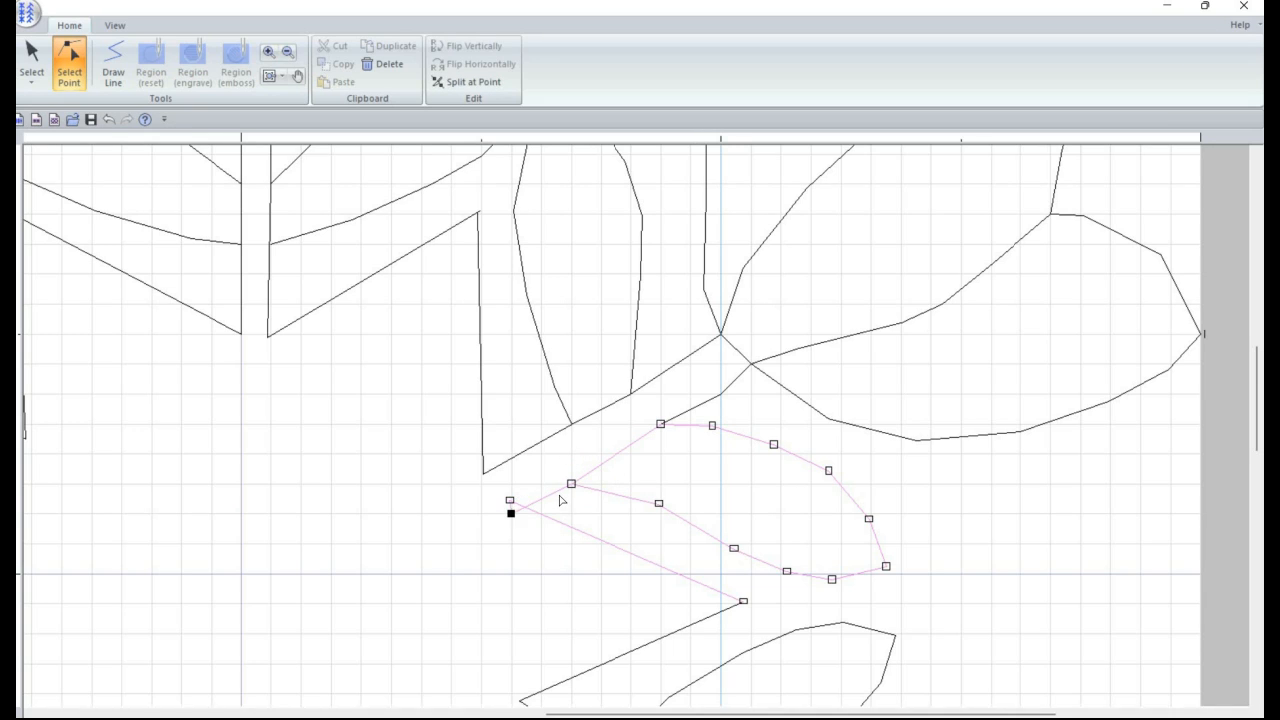
{"action": "left_click", "coordinate": [509, 500]}
{"action": "left_click_drag", "start_coordinate": [509, 505], "coordinate": [511, 513]}
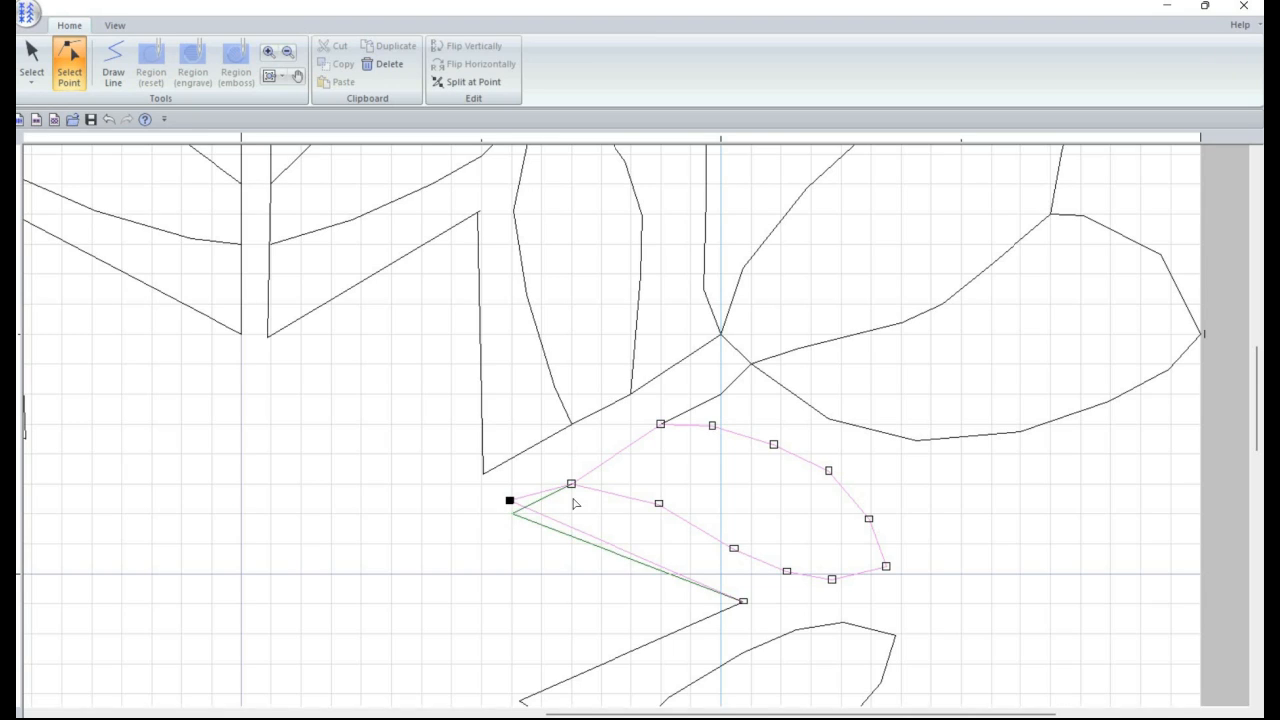
{"action": "left_click", "coordinate": [722, 398]}
{"action": "left_click", "coordinate": [721, 394]}
{"action": "key", "text": "Delete"}
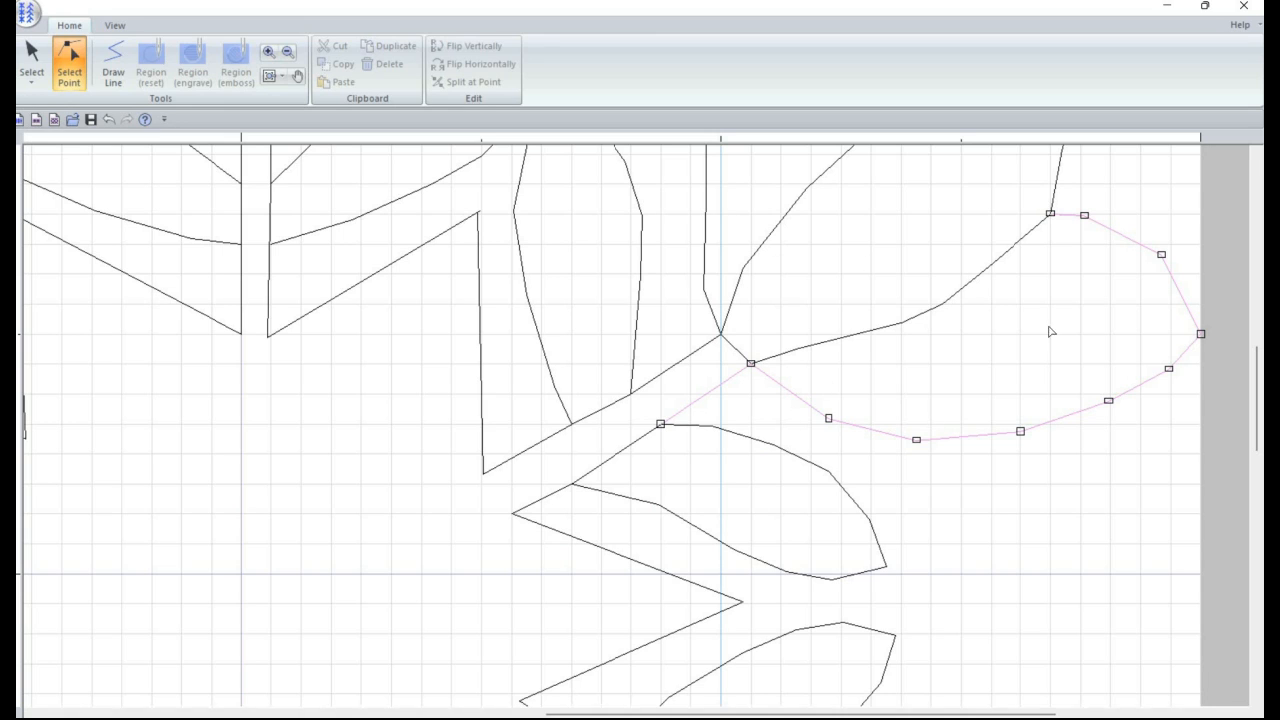
Step: Check the reworked stem and leaves, and save the tulip circle pattern under its current file name
{"action": "scroll", "coordinate": [1028, 472], "scroll_direction": "up", "scroll_amount": 3}
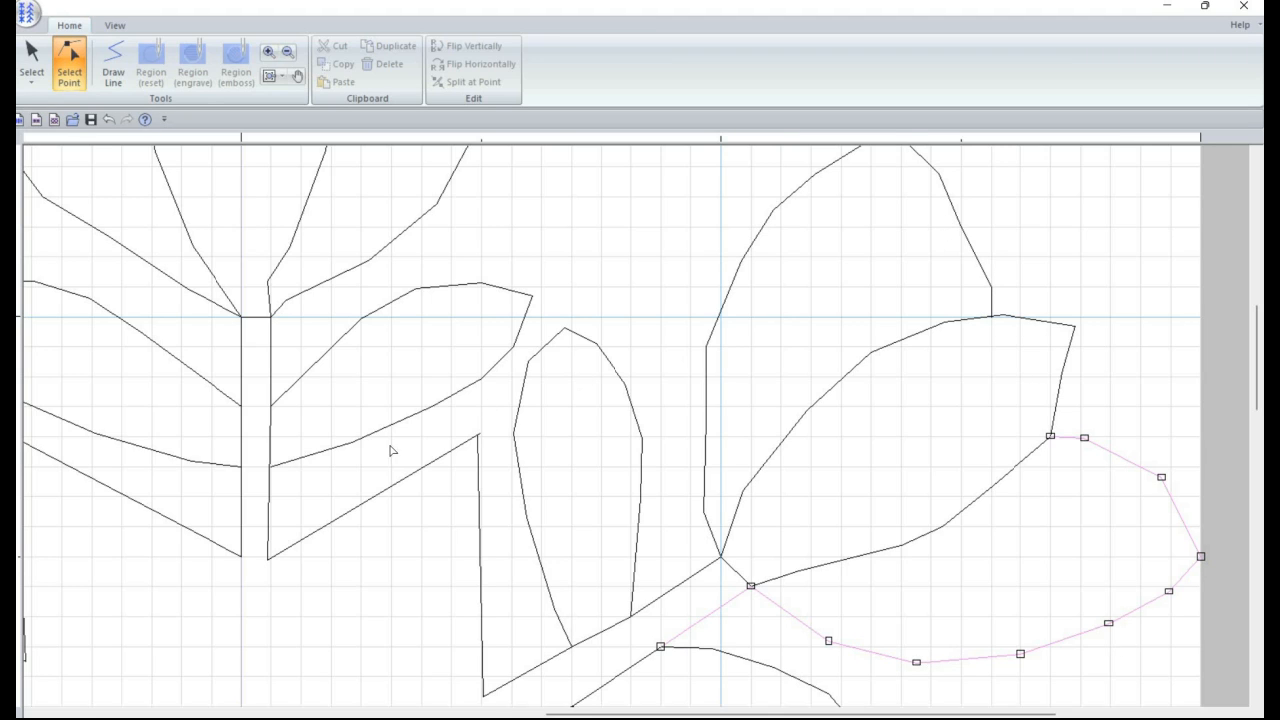
{"action": "scroll", "coordinate": [110, 228], "scroll_direction": "down", "scroll_amount": 2}
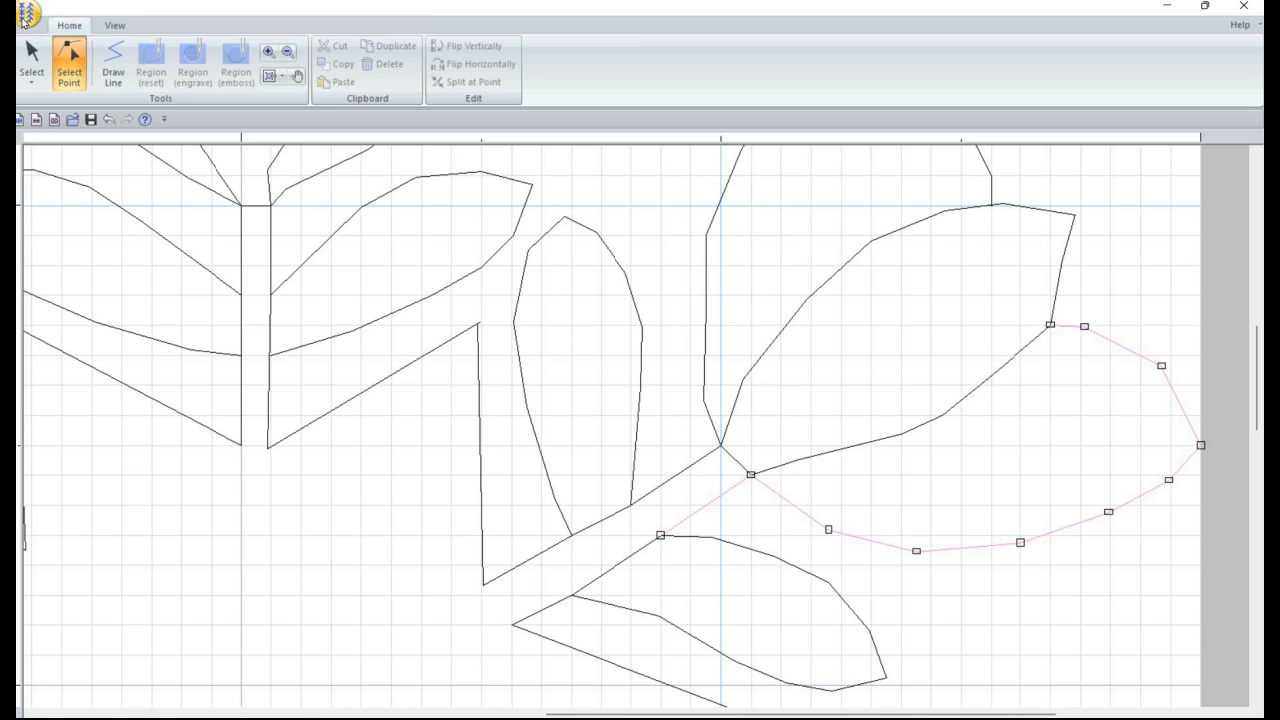
{"action": "left_click", "coordinate": [26, 14]}
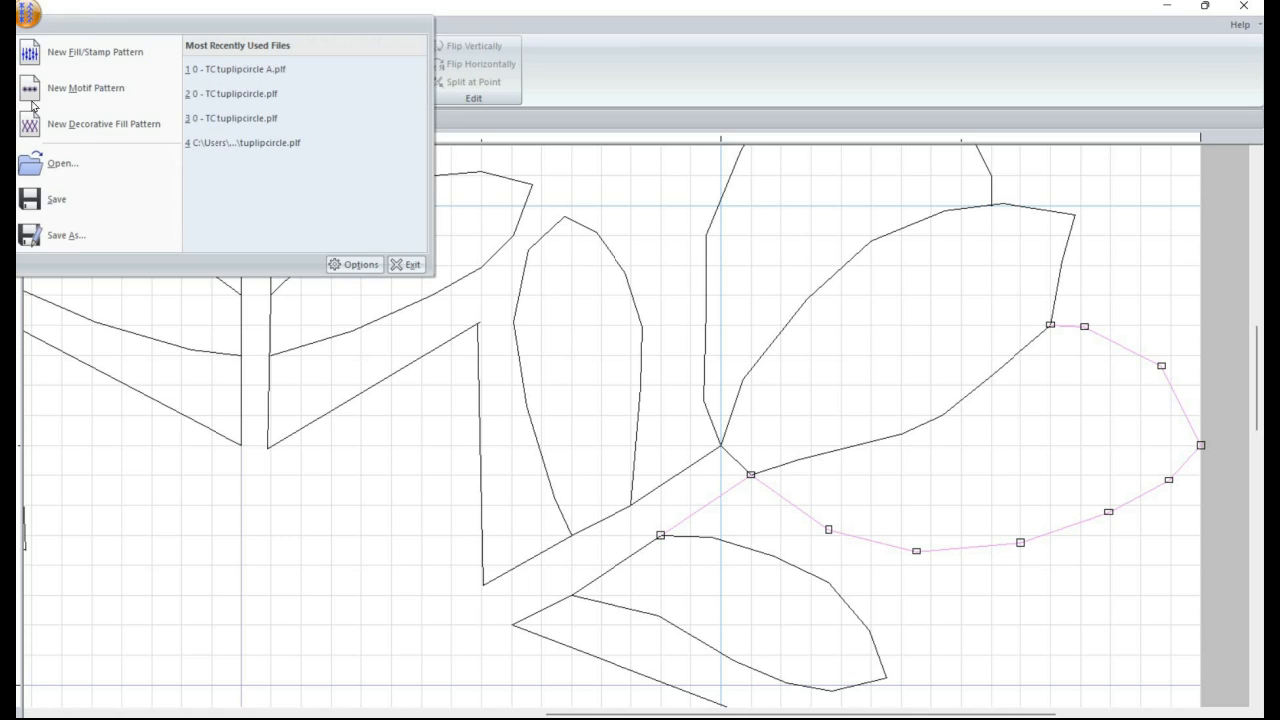
{"action": "left_click", "coordinate": [58, 202]}
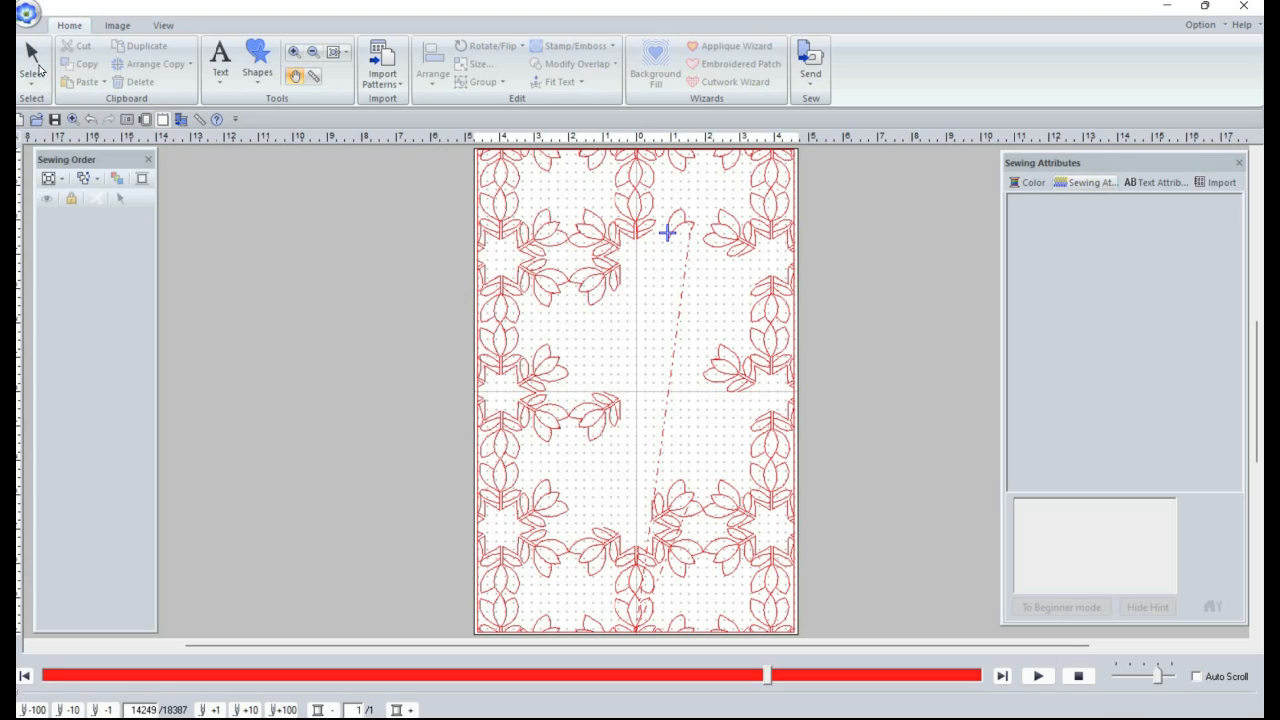
Step: In the embroidery layout window, select the filled rectangle and reload the decorative fill pattern "0 - TC tuplipcircle A"
{"action": "left_click", "coordinate": [30, 50]}
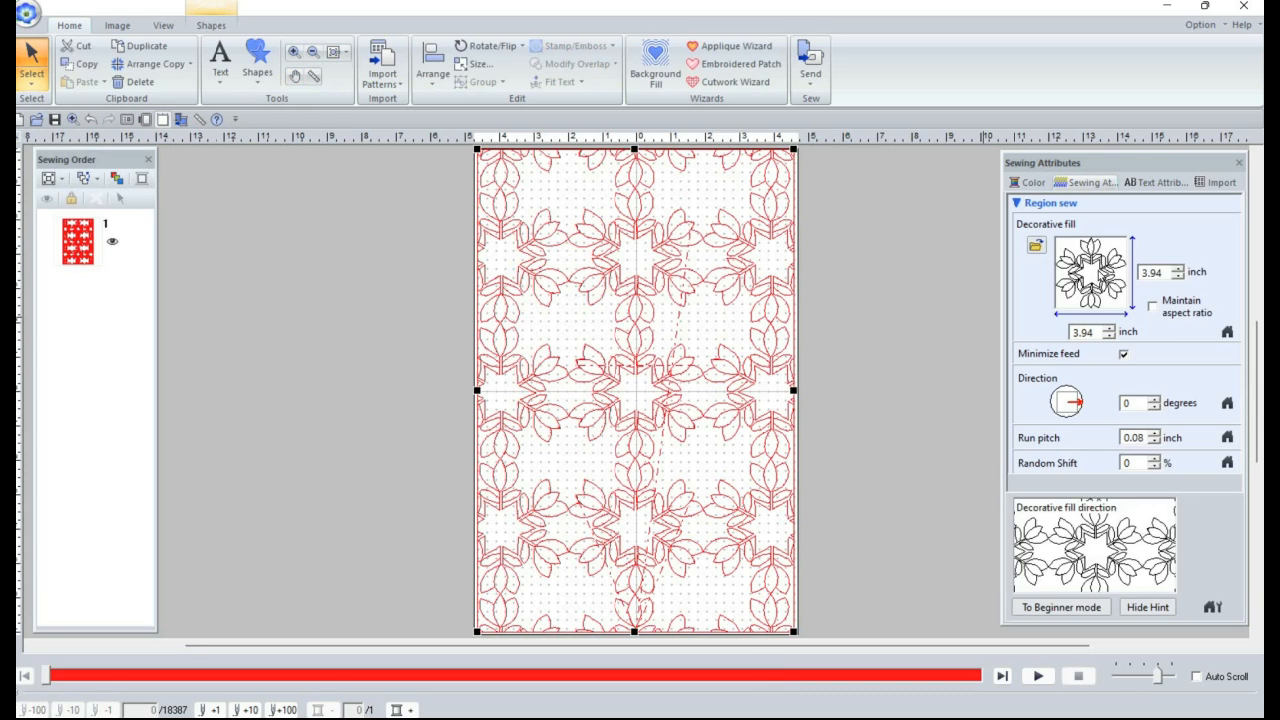
{"action": "left_click", "coordinate": [1036, 245]}
{"action": "scroll", "coordinate": [683, 473], "scroll_direction": "down", "scroll_amount": 4}
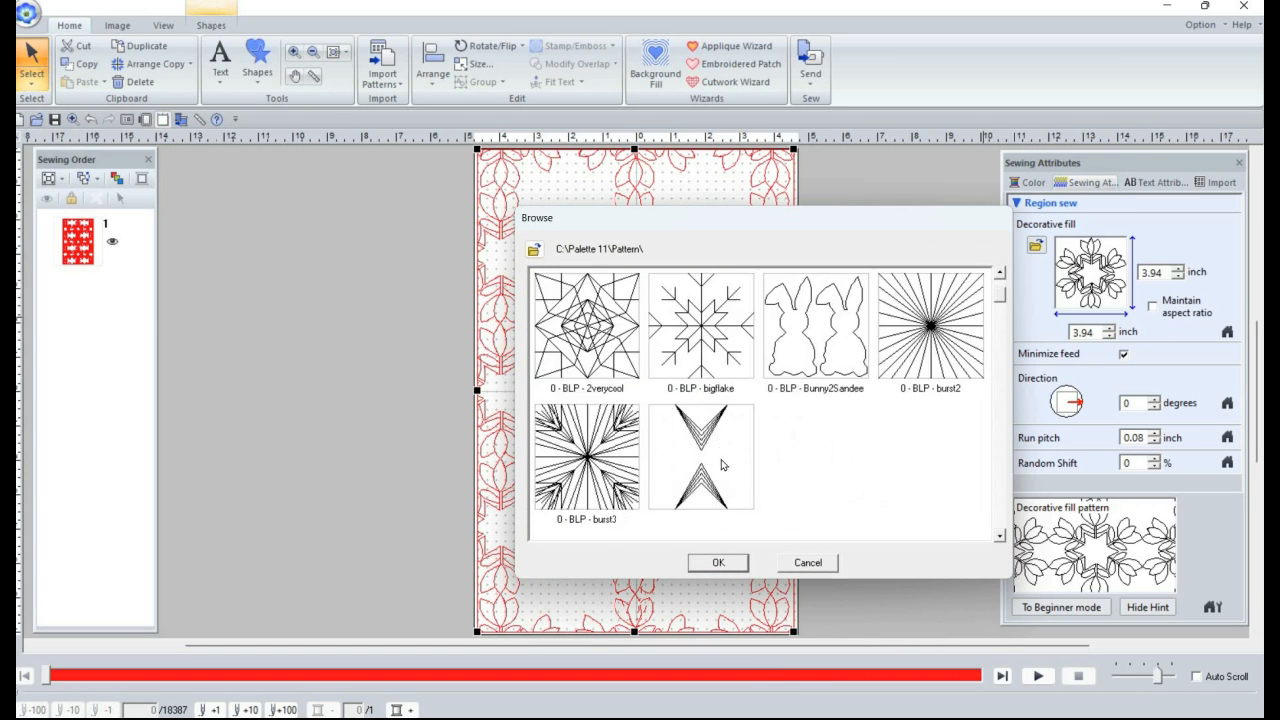
{"action": "scroll", "coordinate": [683, 473], "scroll_direction": "down", "scroll_amount": 10}
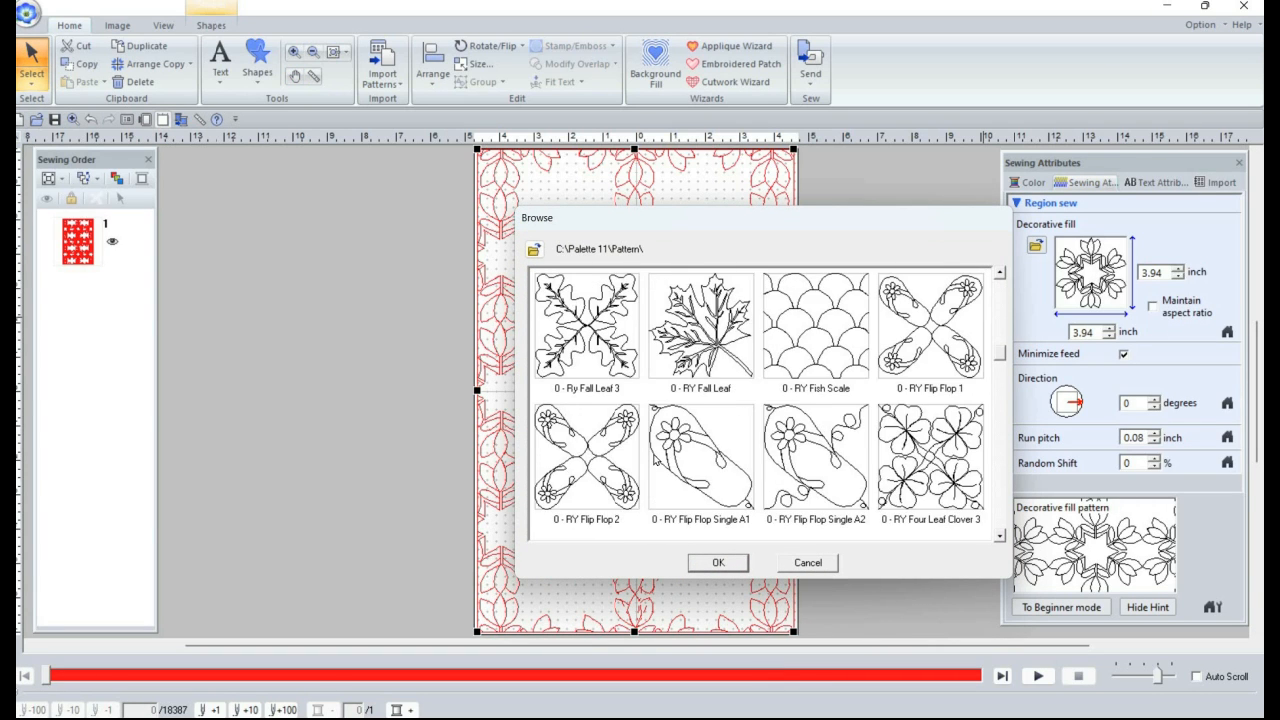
{"action": "scroll", "coordinate": [655, 459], "scroll_direction": "down", "scroll_amount": 5}
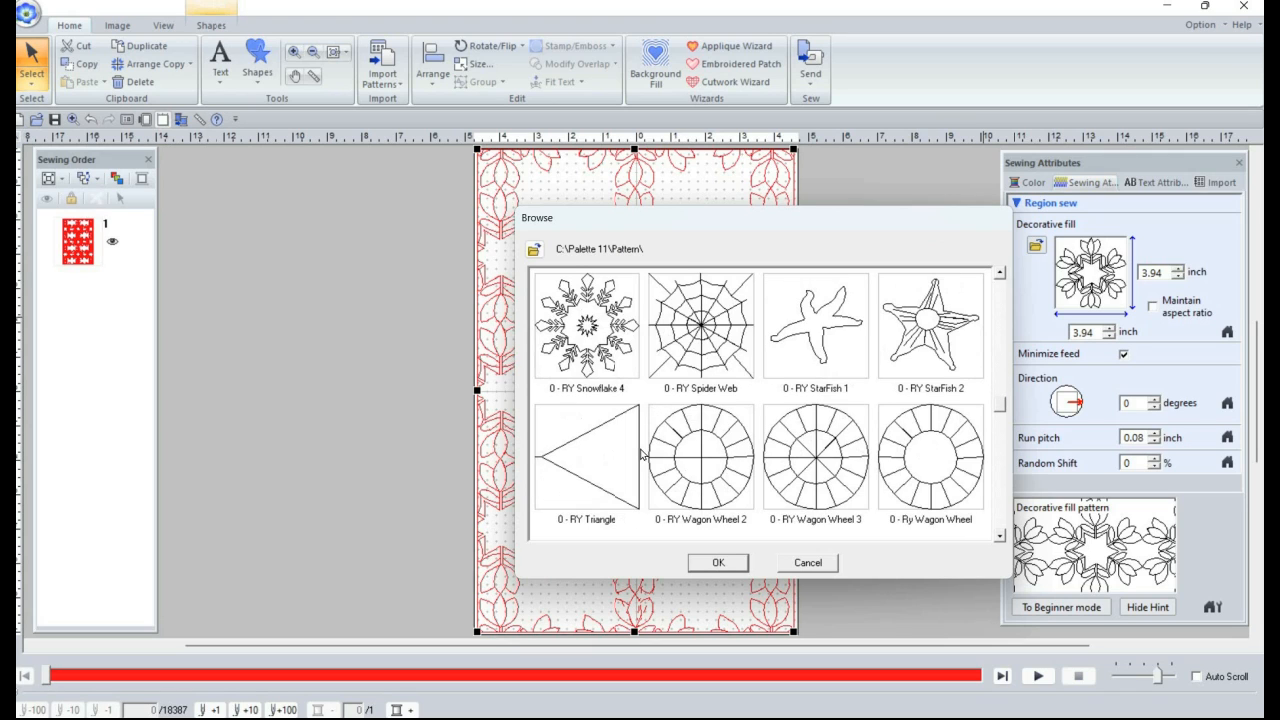
{"action": "scroll", "coordinate": [643, 455], "scroll_direction": "down", "scroll_amount": 2}
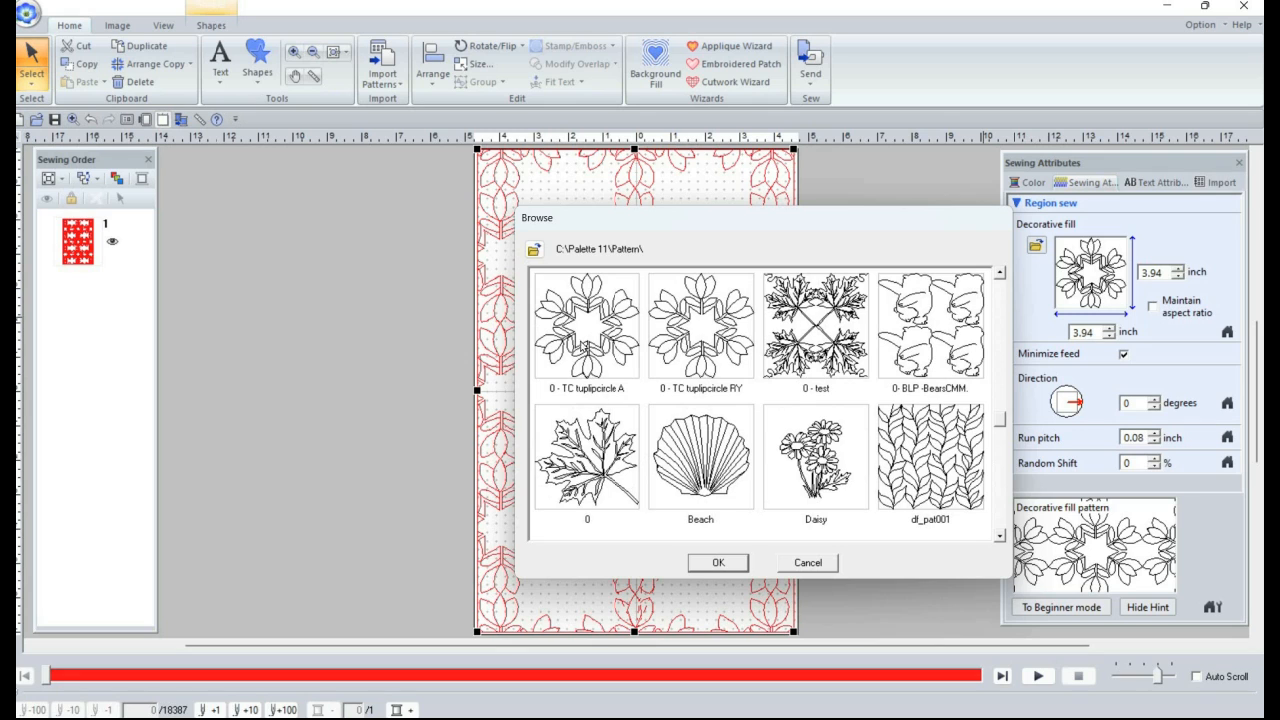
{"action": "left_click", "coordinate": [584, 348]}
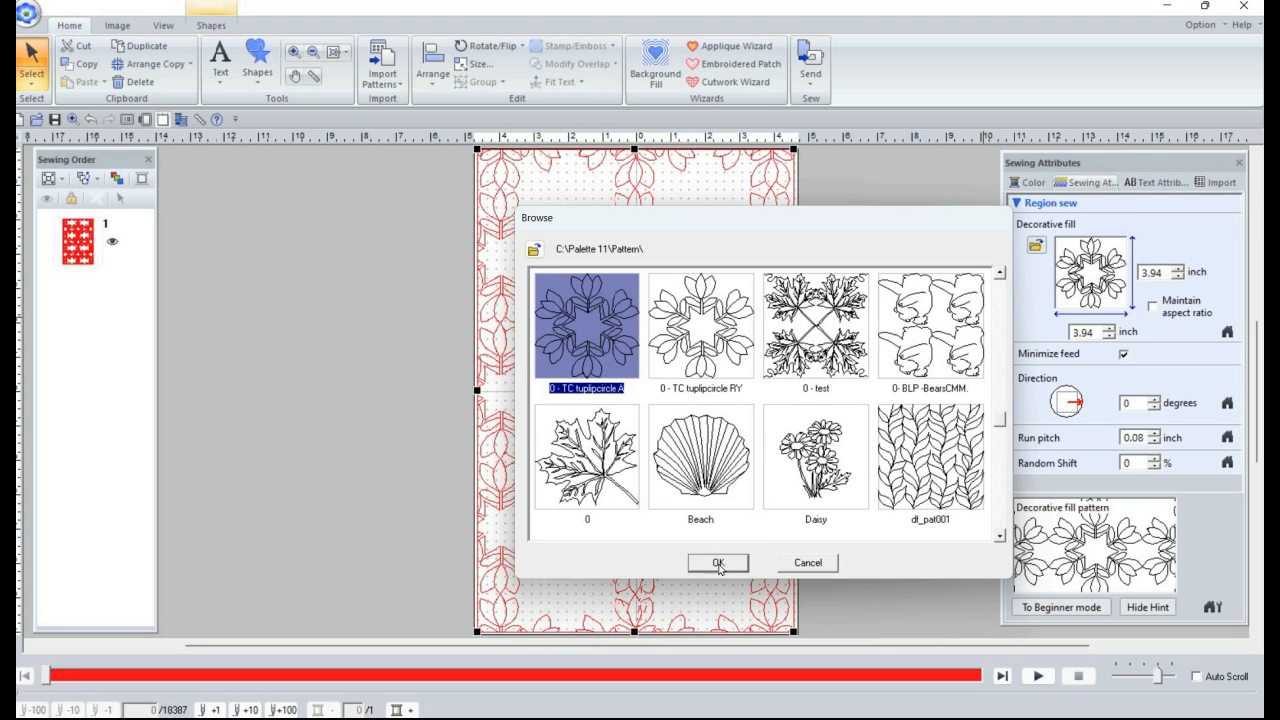
{"action": "left_click", "coordinate": [718, 564]}
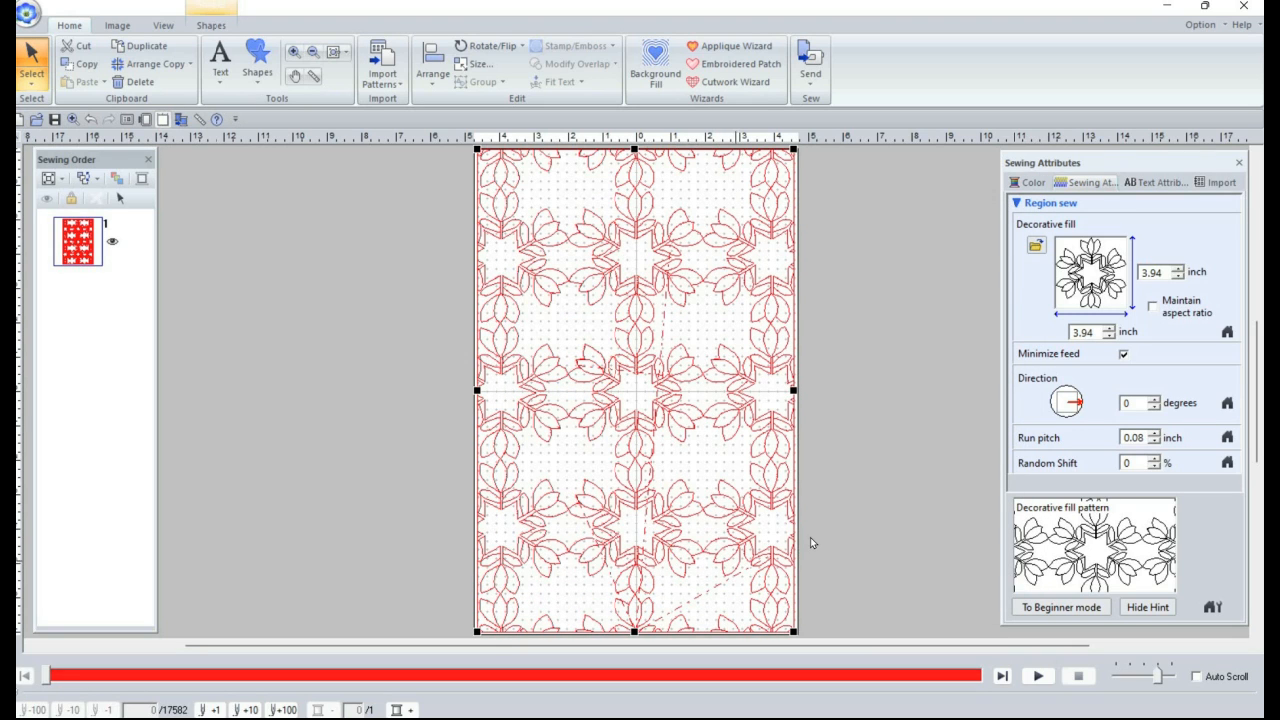
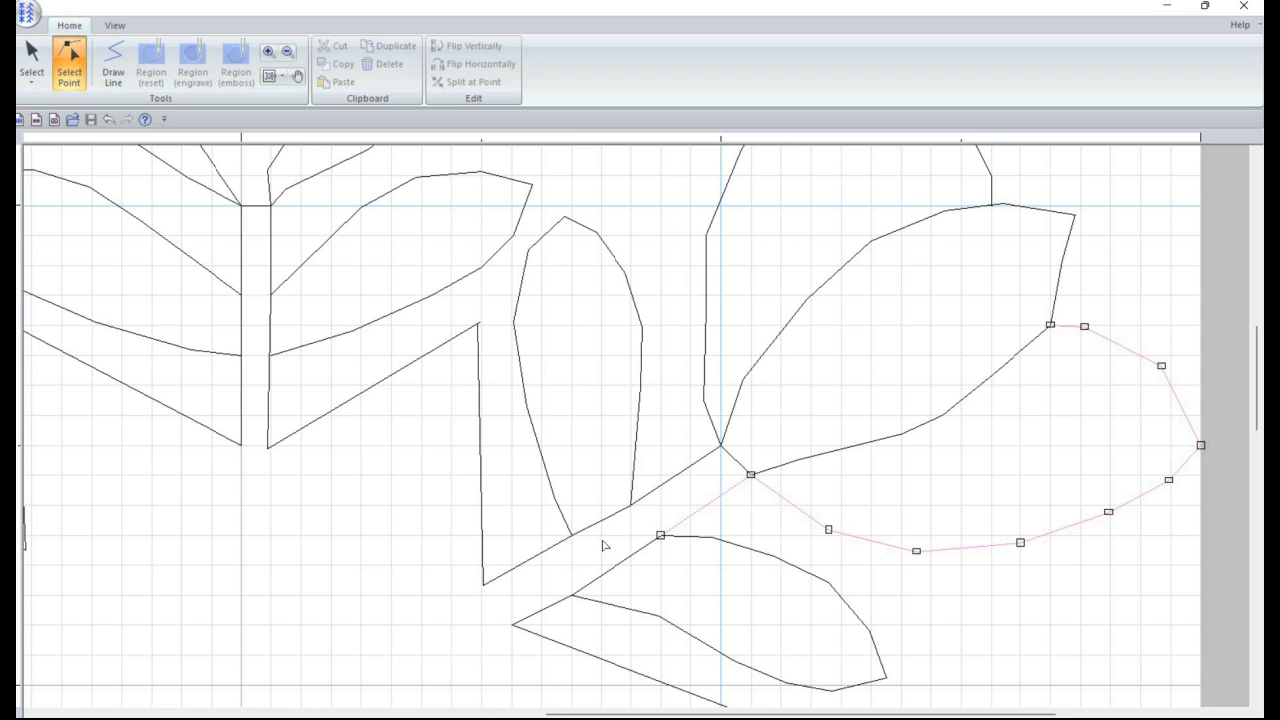
Step: Back in the pattern editor, delete the extra point just above the upper tulip's stem on the center petal outline
{"action": "scroll", "coordinate": [519, 537], "scroll_direction": "down", "scroll_amount": 2}
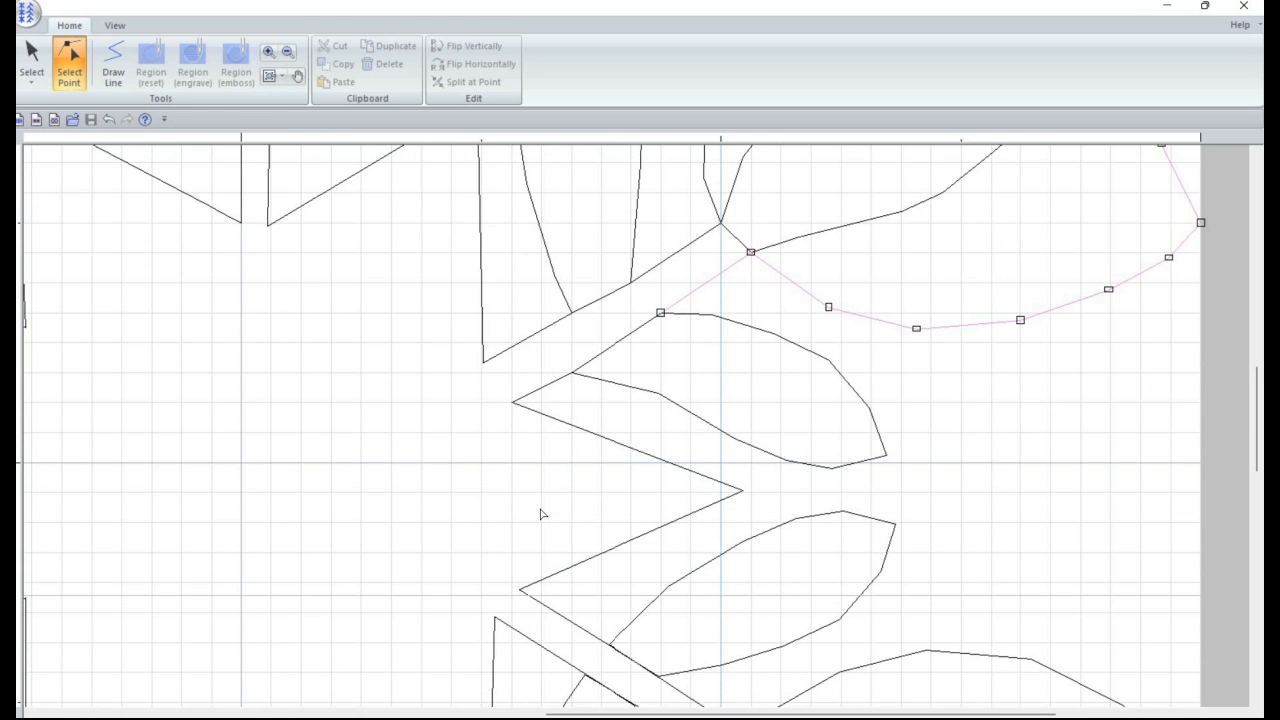
{"action": "scroll", "coordinate": [546, 509], "scroll_direction": "down", "scroll_amount": 1}
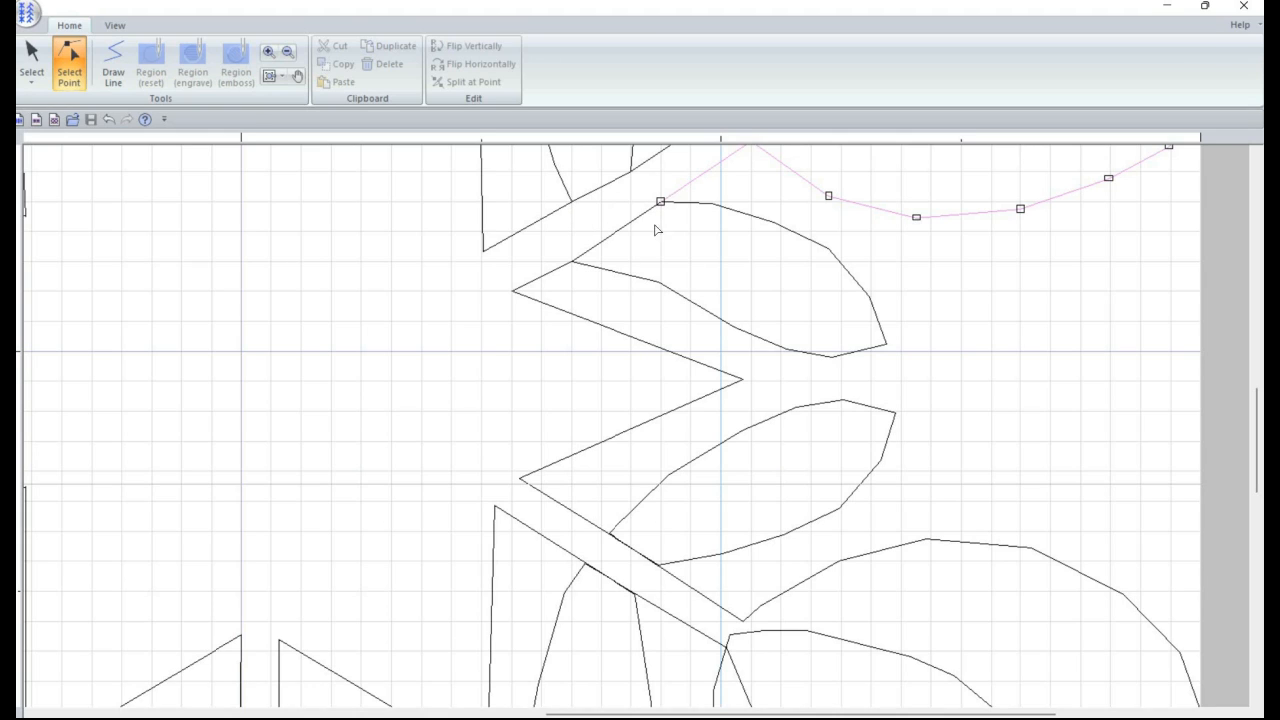
{"action": "scroll", "coordinate": [668, 340], "scroll_direction": "up", "scroll_amount": 2}
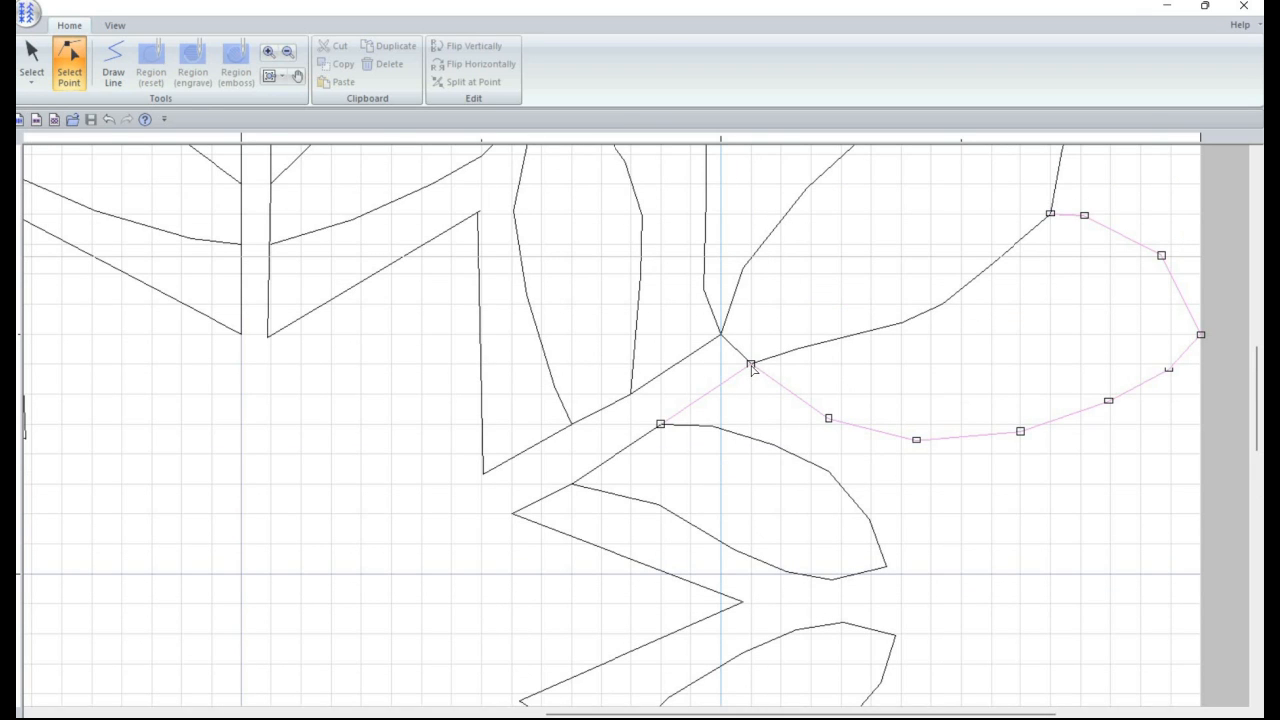
{"action": "scroll", "coordinate": [700, 405], "scroll_direction": "up", "scroll_amount": 2}
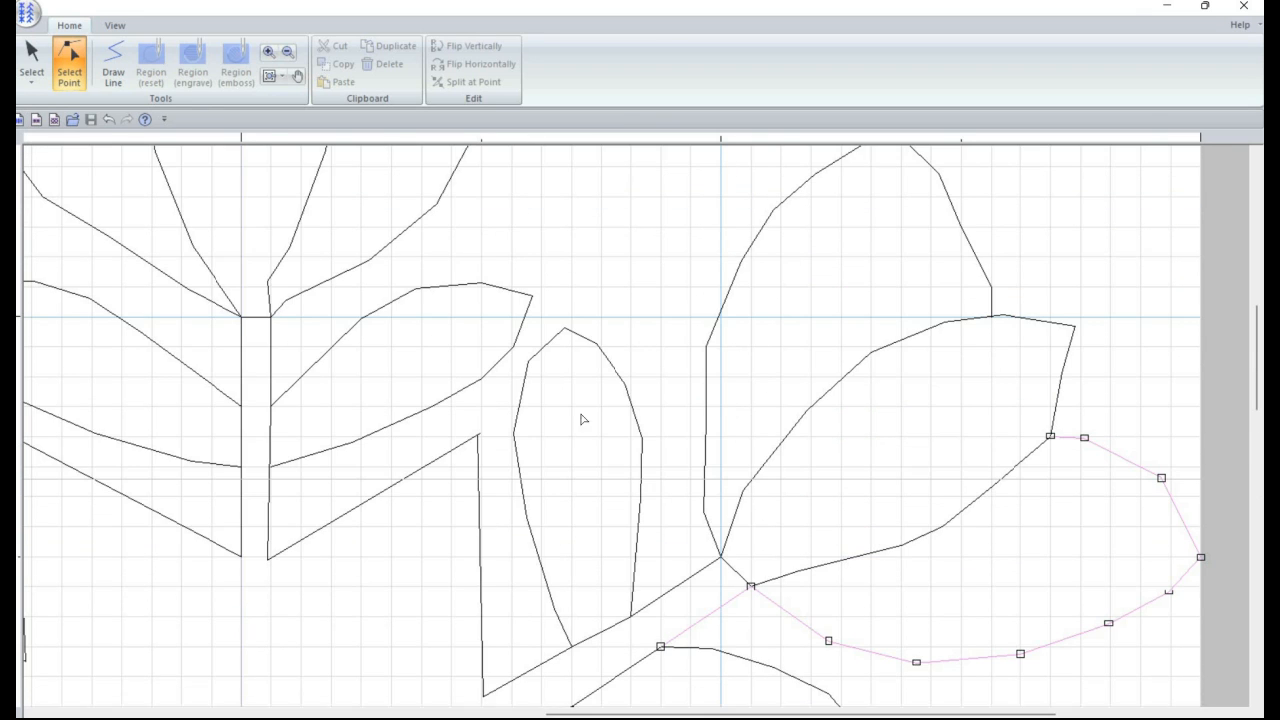
{"action": "scroll", "coordinate": [545, 424], "scroll_direction": "up", "scroll_amount": 1}
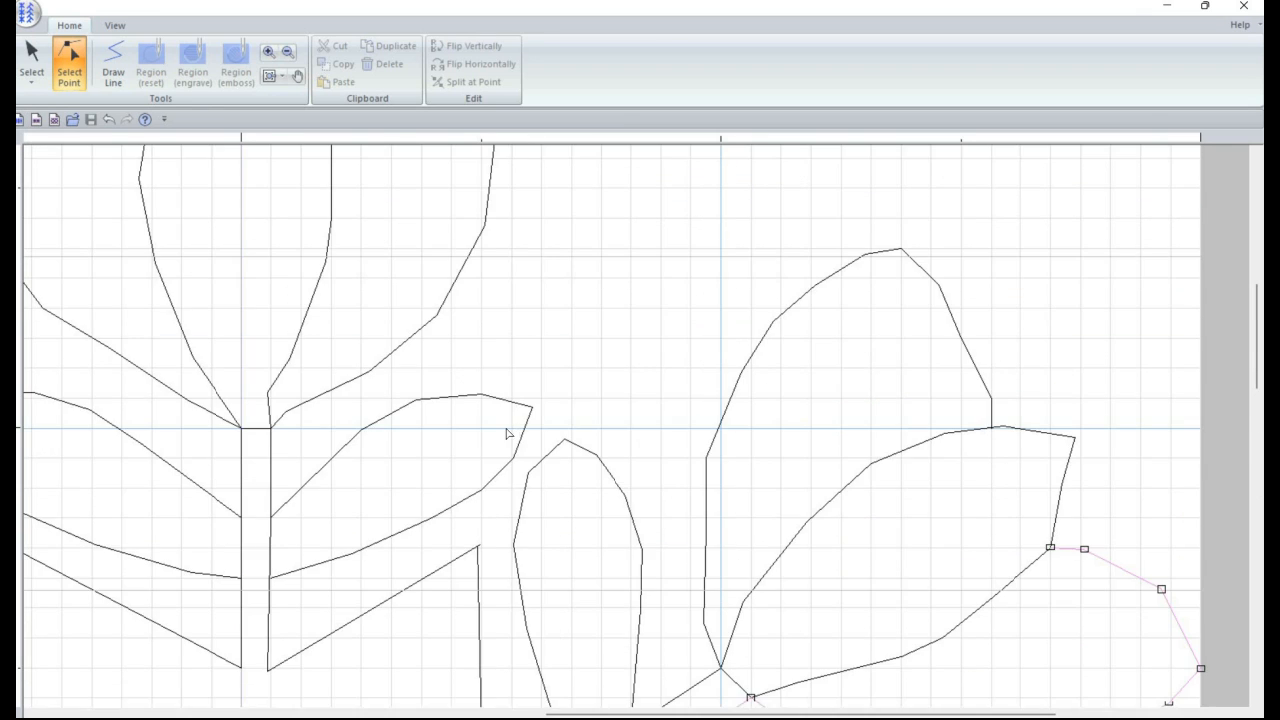
{"action": "left_click", "coordinate": [266, 394]}
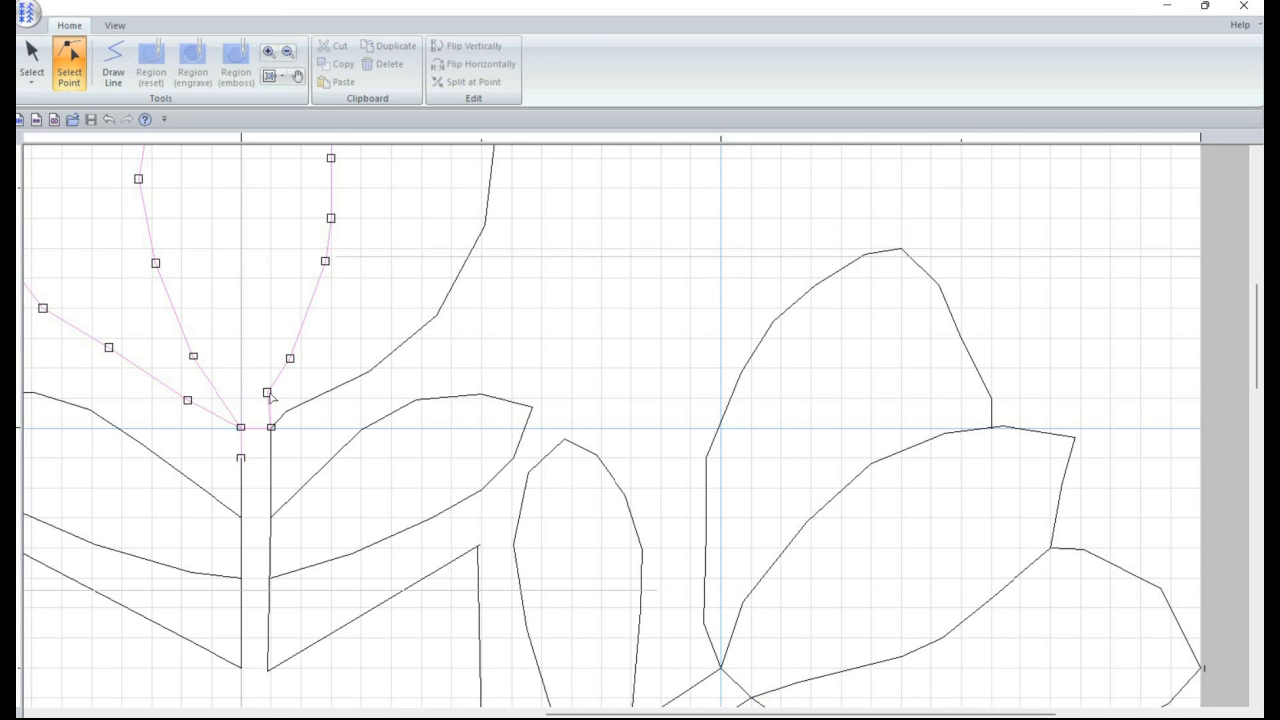
{"action": "left_click", "coordinate": [269, 397]}
{"action": "key", "text": "Delete"}
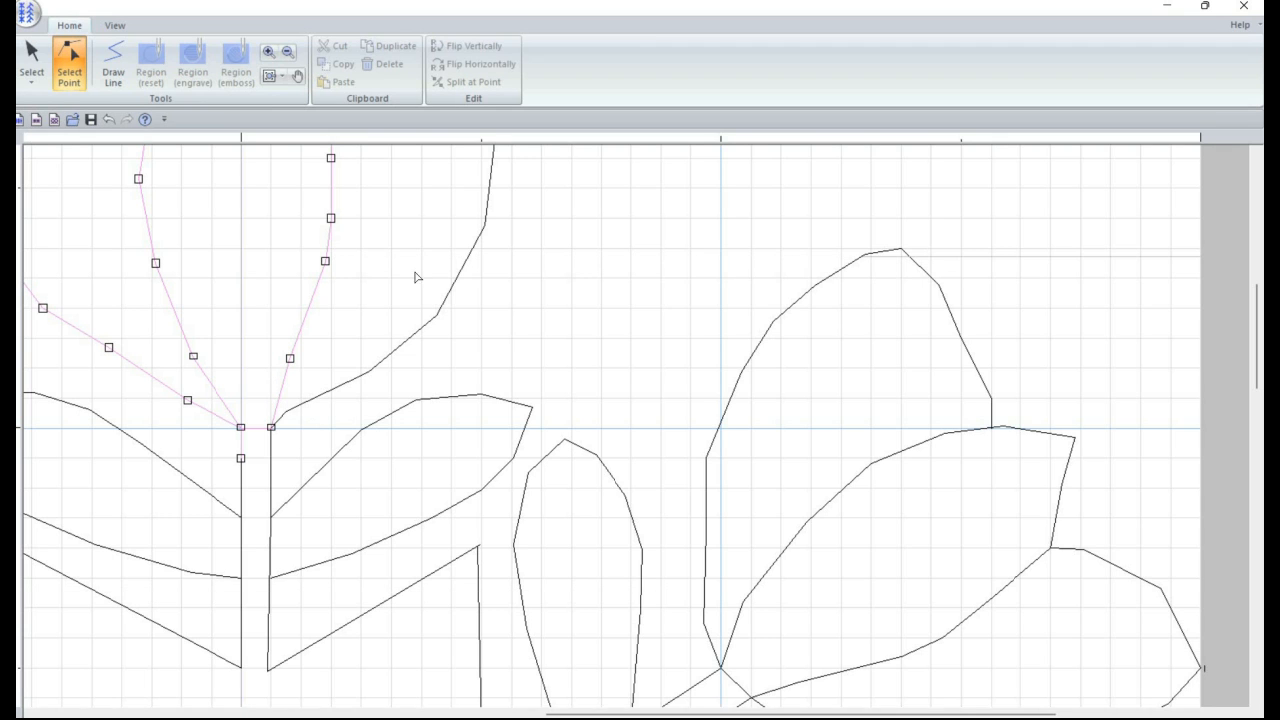
Step: In the embroidery layout window, run the stitch simulation forward through the tulip circle fill to examine its sewing order
{"action": "scroll", "coordinate": [494, 423], "scroll_direction": "up", "scroll_amount": 2}
{"action": "scroll", "coordinate": [683, 431], "scroll_direction": "down", "scroll_amount": 5}
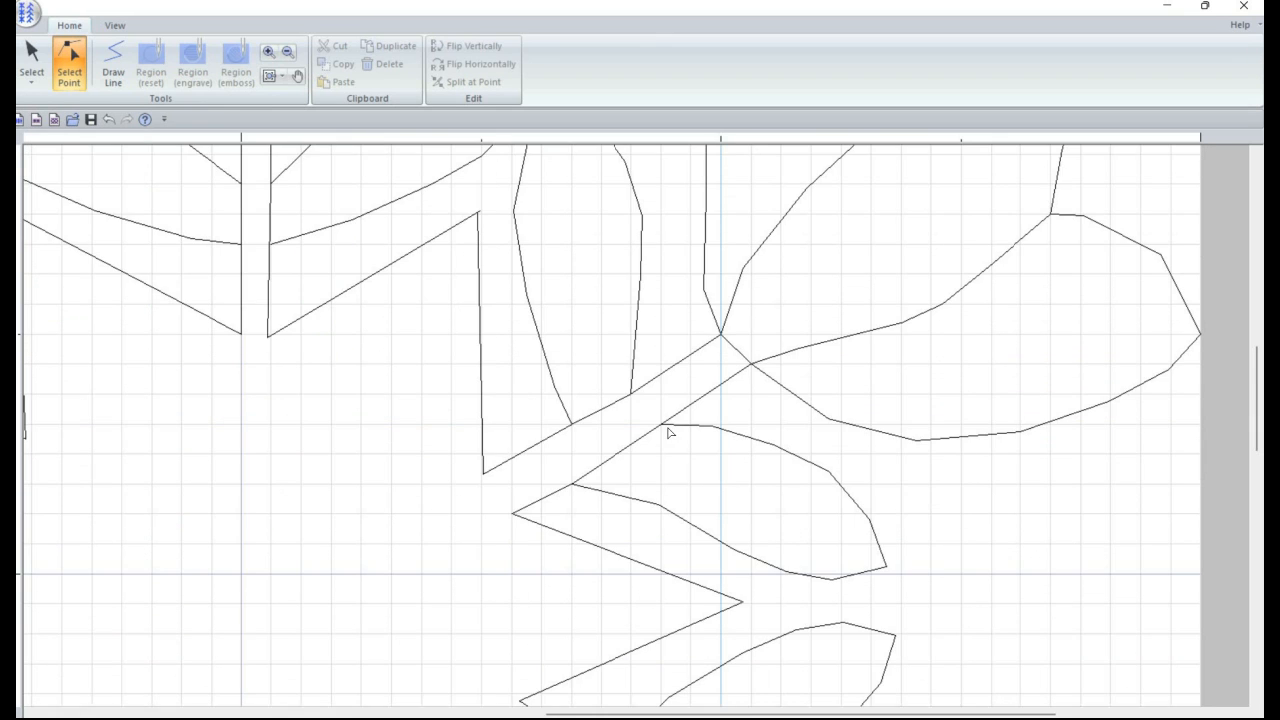
{"action": "scroll", "coordinate": [576, 418], "scroll_direction": "down", "scroll_amount": 2}
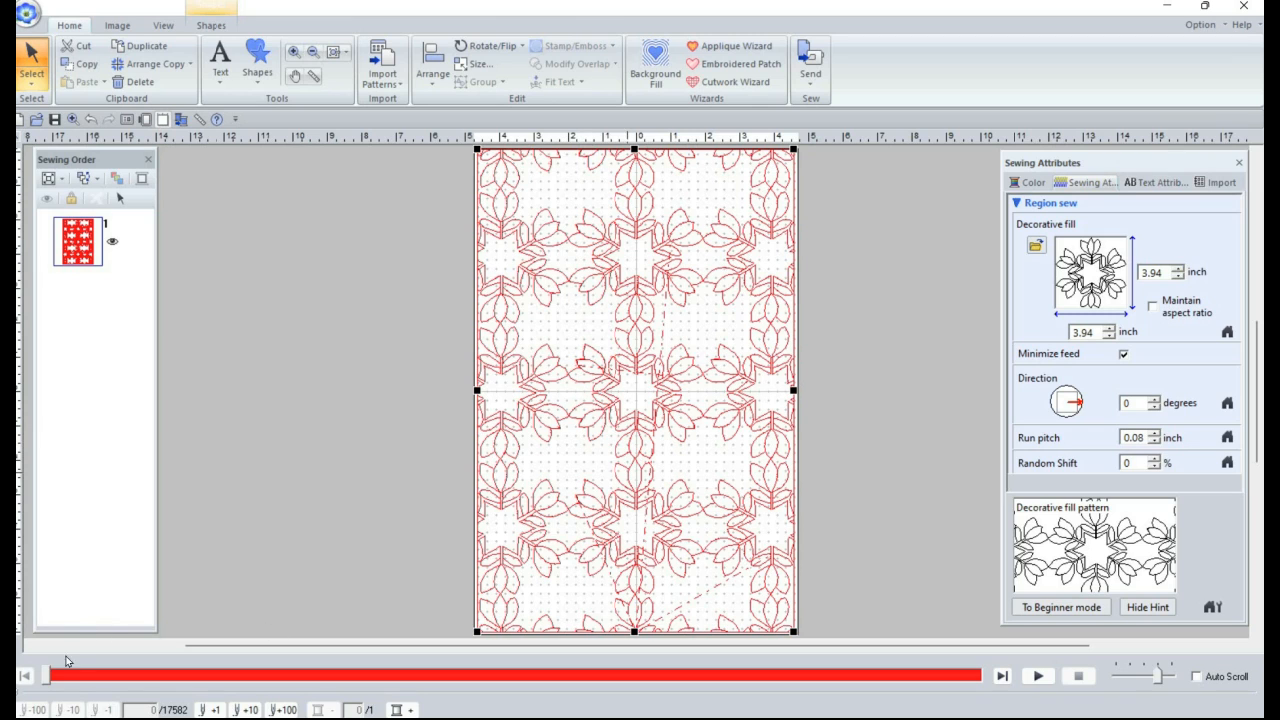
{"action": "mouse_move", "coordinate": [45, 677]}
{"action": "left_mouse_down"}
{"action": "mouse_move", "coordinate": [193, 706]}
{"action": "mouse_move", "coordinate": [438, 713]}
{"action": "mouse_move", "coordinate": [785, 704]}
{"action": "mouse_move", "coordinate": [752, 688]}
{"action": "mouse_move", "coordinate": [765, 688]}
{"action": "left_mouse_up"}
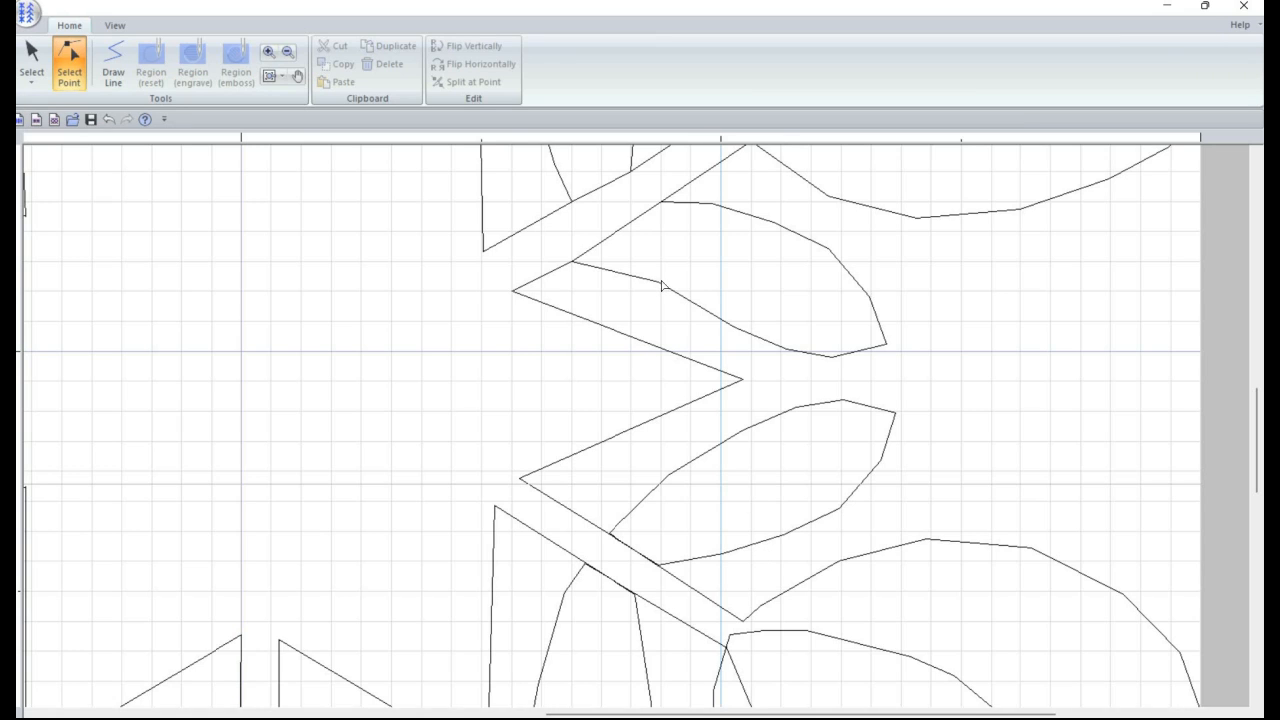
Step: In the pattern editor, snap the leaf points below the right tulip's stem to the grid, including the leaf's lower base point
{"action": "left_click", "coordinate": [659, 285]}
{"action": "left_click", "coordinate": [660, 290]}
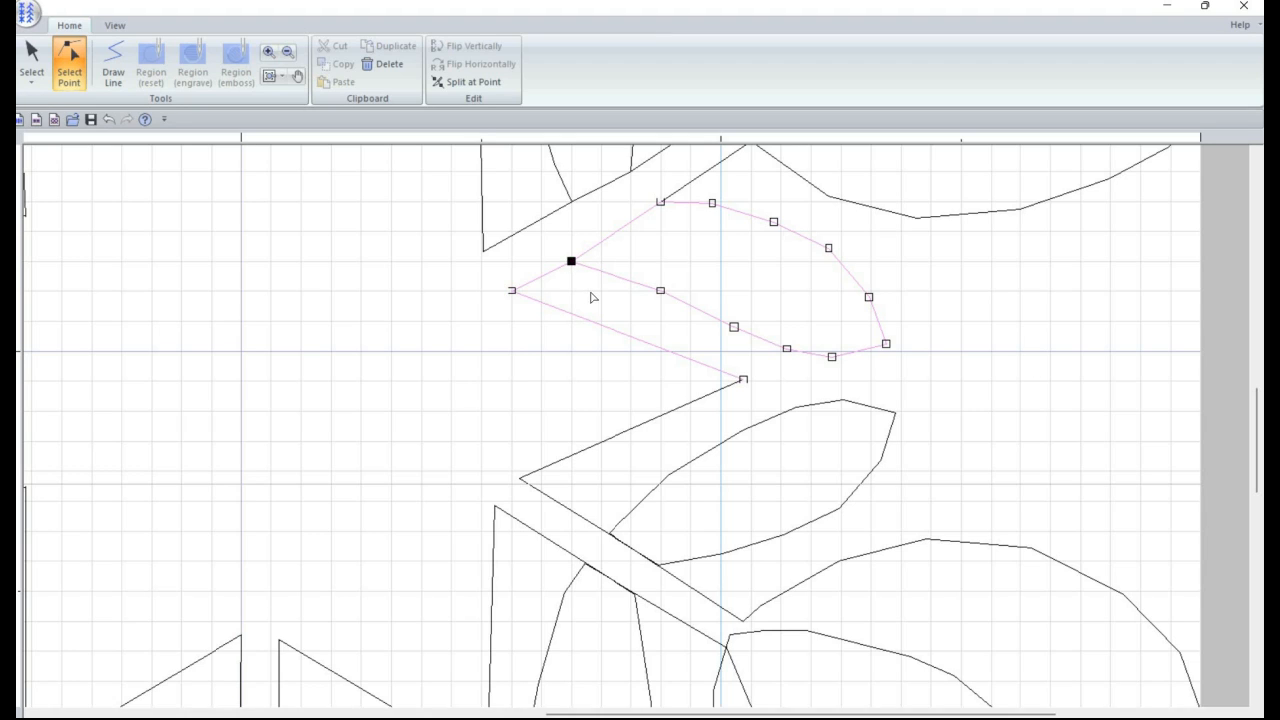
{"action": "mouse_move", "coordinate": [593, 295]}
{"action": "left_mouse_down"}
{"action": "mouse_move", "coordinate": [604, 288]}
{"action": "mouse_move", "coordinate": [576, 276]}
{"action": "left_mouse_up"}
Step: Try moving the leaf's upper base point away from the stem, check the separate outline beneath it, and undo the move
{"action": "left_click_drag", "start_coordinate": [680, 229], "coordinate": [690, 231]}
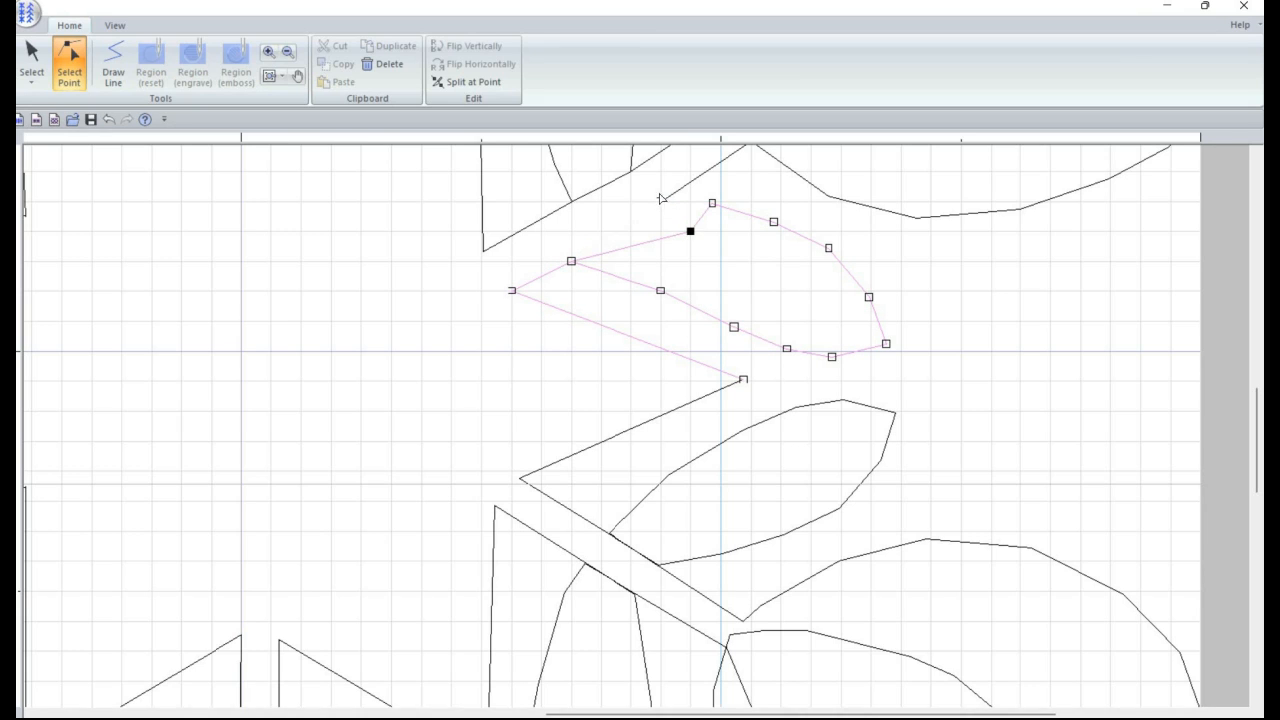
{"action": "left_click", "coordinate": [689, 233]}
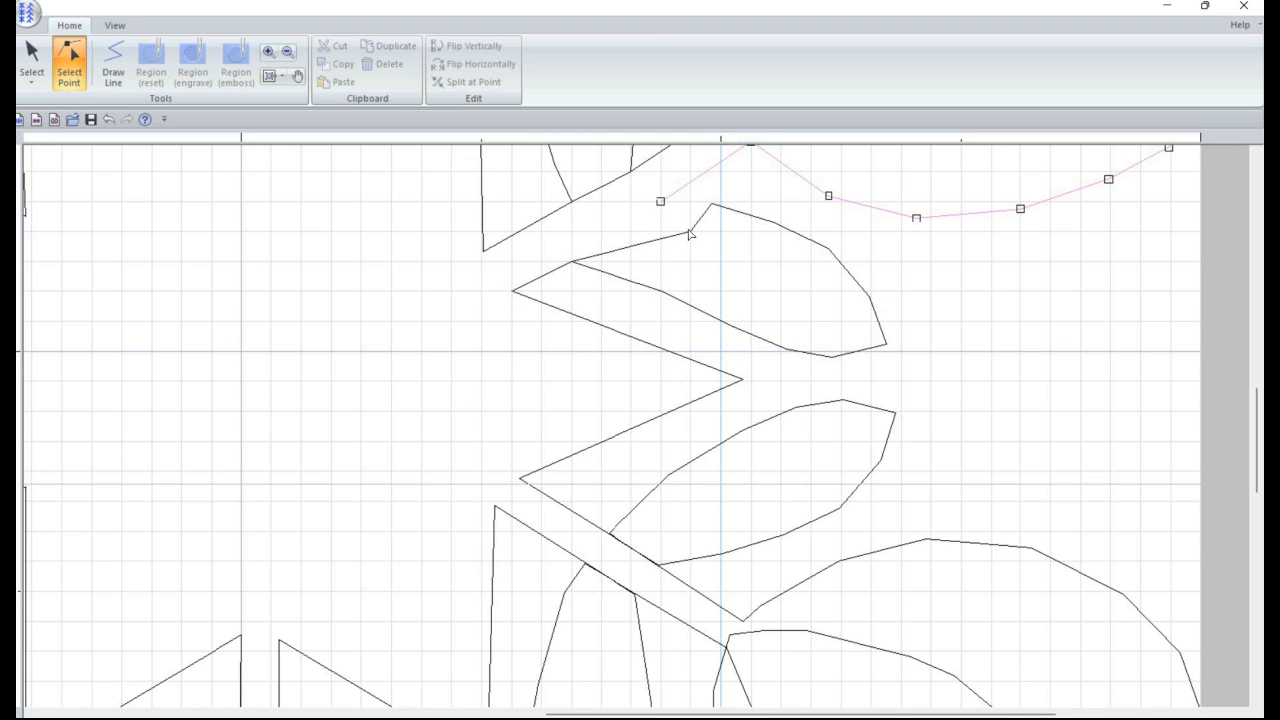
{"action": "left_click", "coordinate": [690, 234]}
{"action": "left_click", "coordinate": [690, 231]}
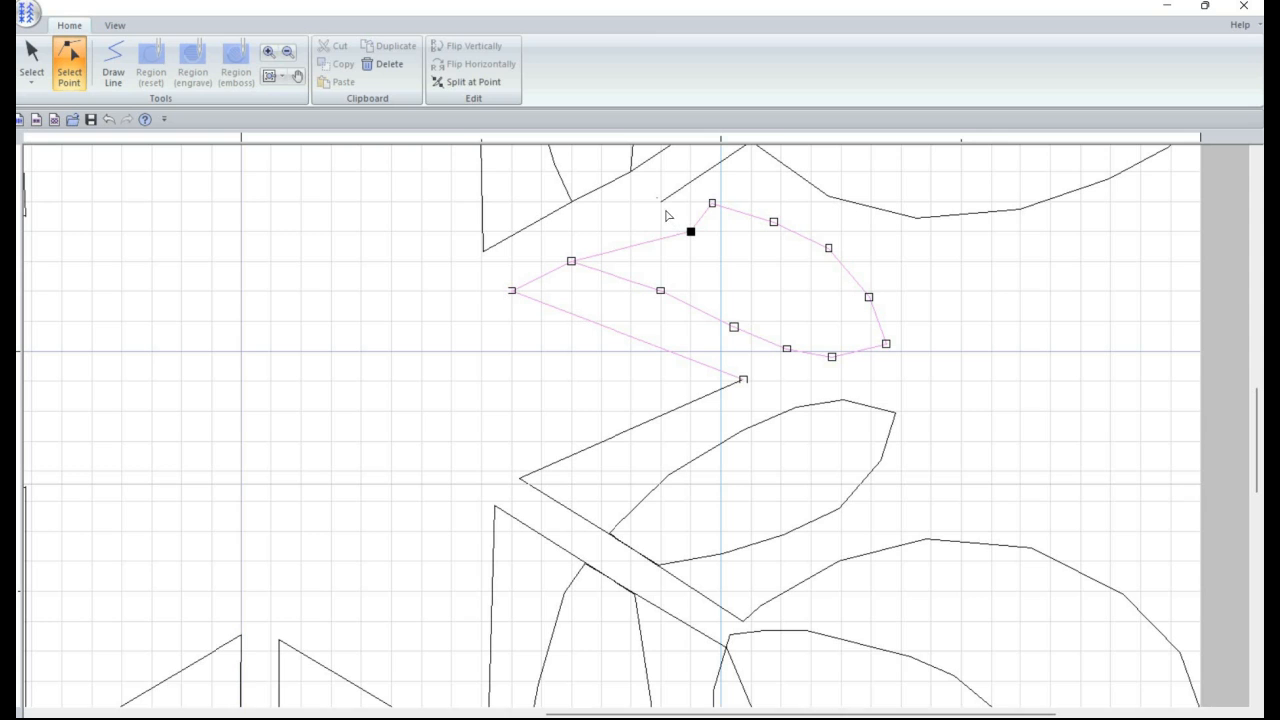
{"action": "key", "text": "ctrl+z"}
Step: Snap the base point of the right tulip's lower petal to the grid and save the pattern under its current file name
{"action": "scroll", "coordinate": [603, 300], "scroll_direction": "up", "scroll_amount": 1}
{"action": "scroll", "coordinate": [603, 300], "scroll_direction": "up", "scroll_amount": 2}
{"action": "scroll", "coordinate": [603, 300], "scroll_direction": "down", "scroll_amount": 1}
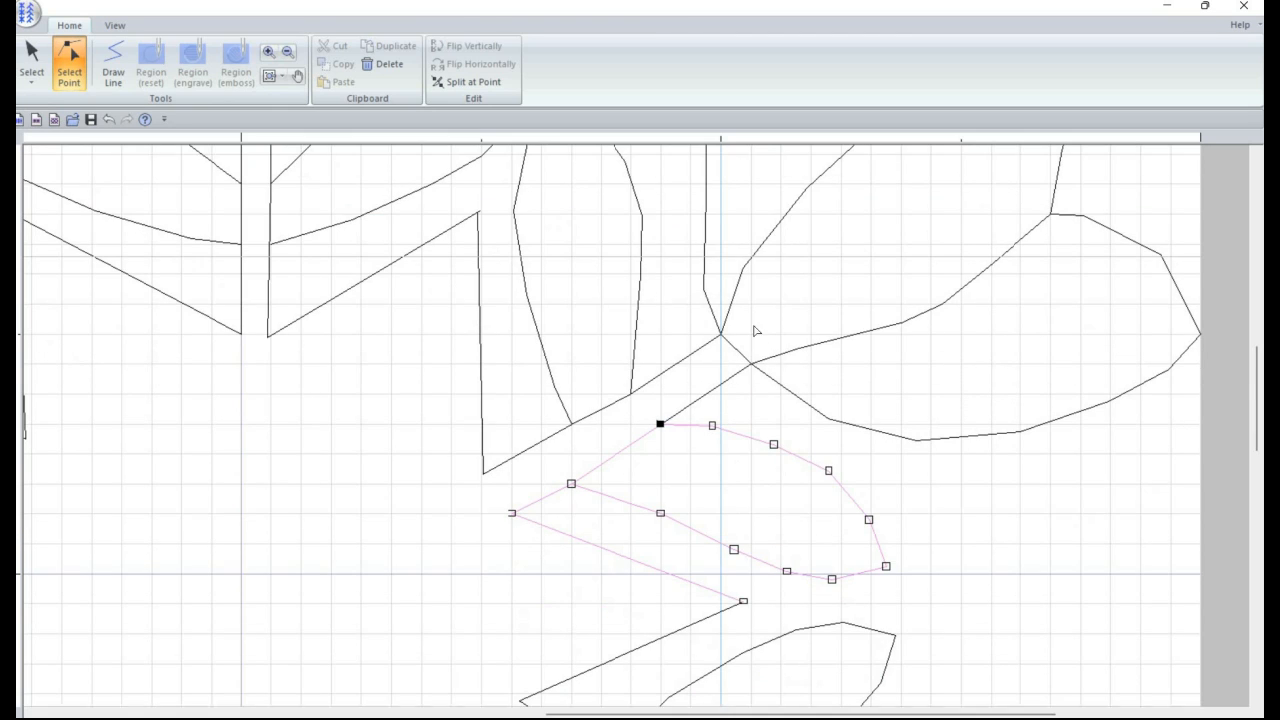
{"action": "left_click", "coordinate": [777, 383]}
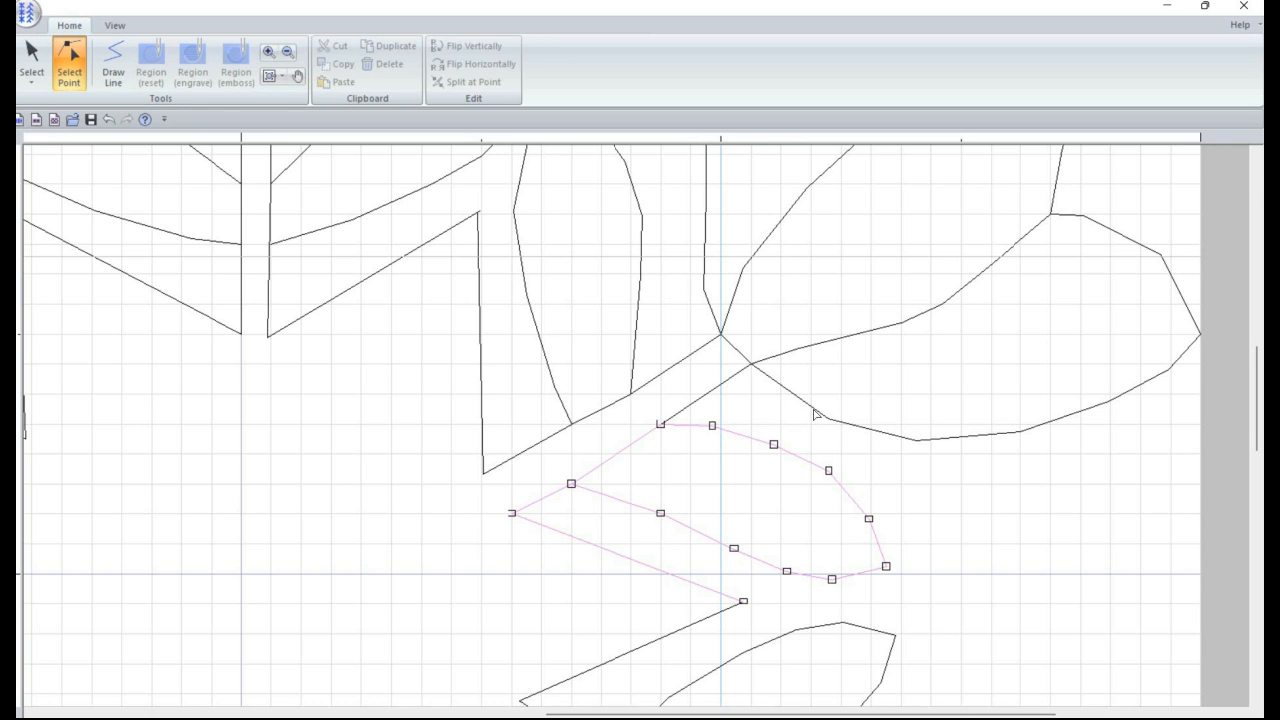
{"action": "left_click", "coordinate": [751, 362]}
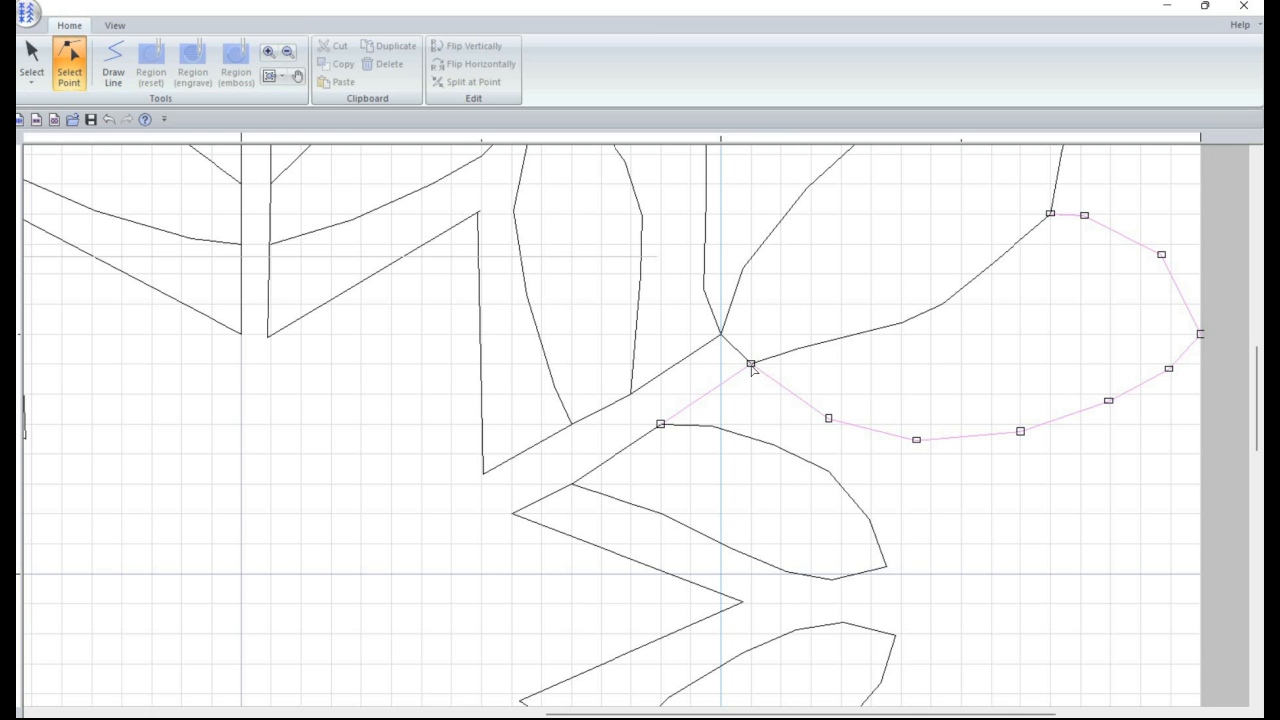
{"action": "mouse_move", "coordinate": [751, 363]}
{"action": "left_mouse_down"}
{"action": "mouse_move", "coordinate": [781, 395]}
{"action": "mouse_move", "coordinate": [751, 363]}
{"action": "left_mouse_up"}
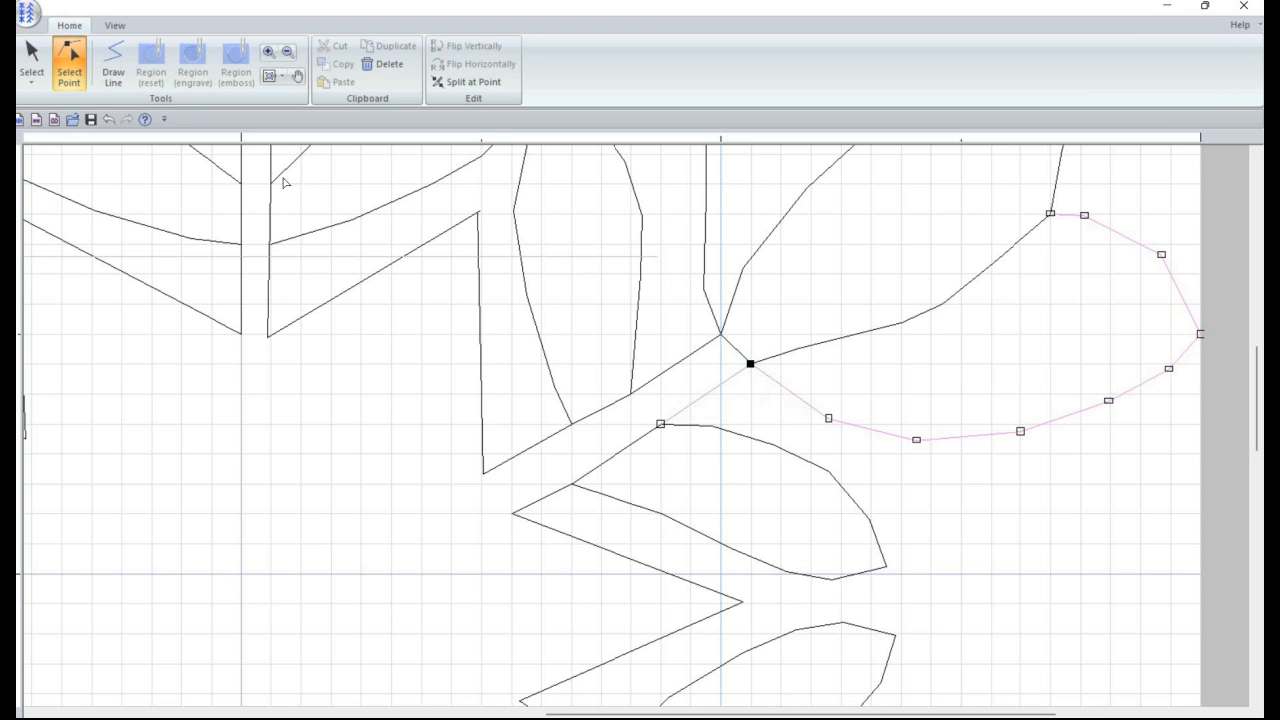
{"action": "left_click", "coordinate": [33, 18]}
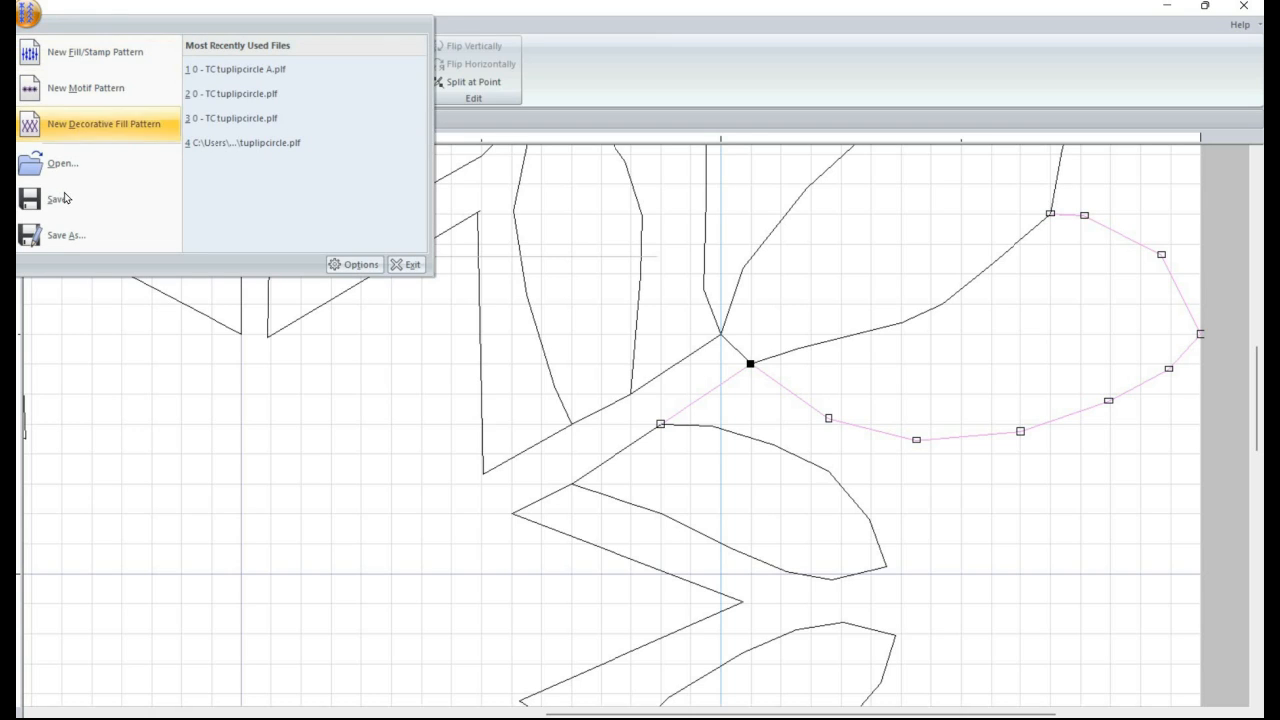
{"action": "left_click", "coordinate": [73, 200]}
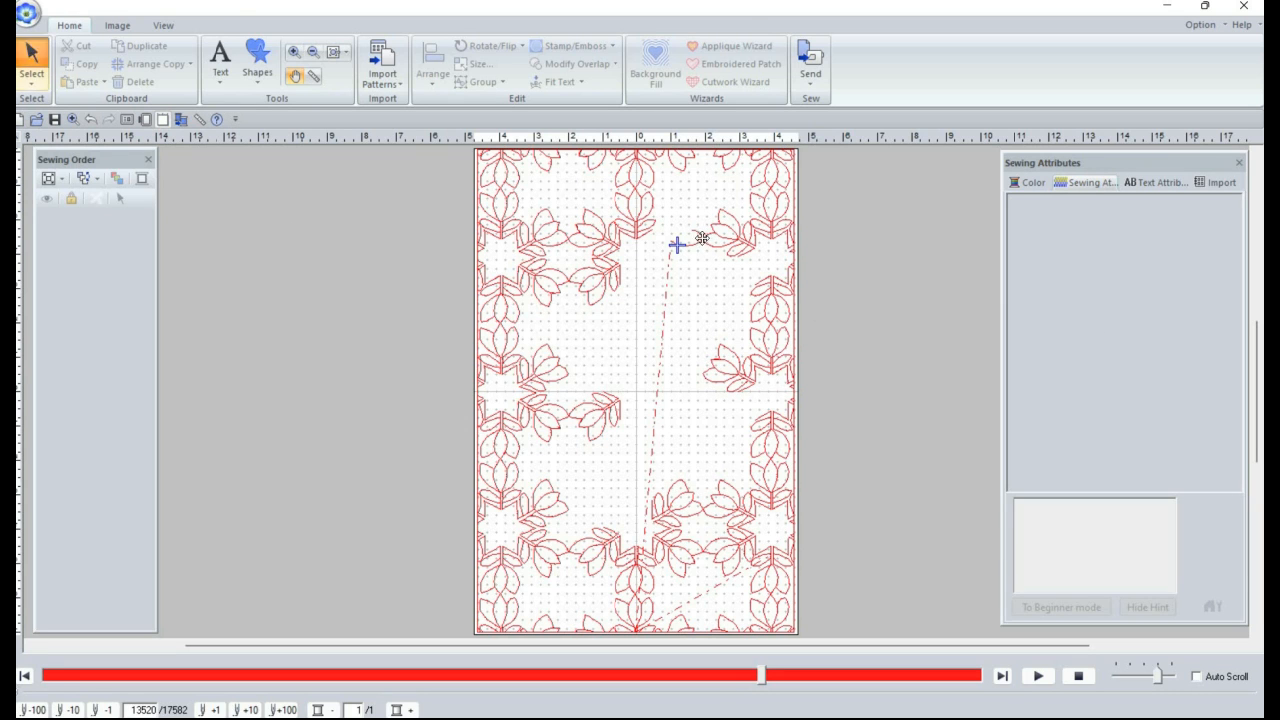
Step: In the embroidery layout window, select the filled rectangle and reload the decorative fill pattern "0 - TC tuplipcircle A"
{"action": "left_click", "coordinate": [32, 62]}
{"action": "left_click", "coordinate": [1091, 272]}
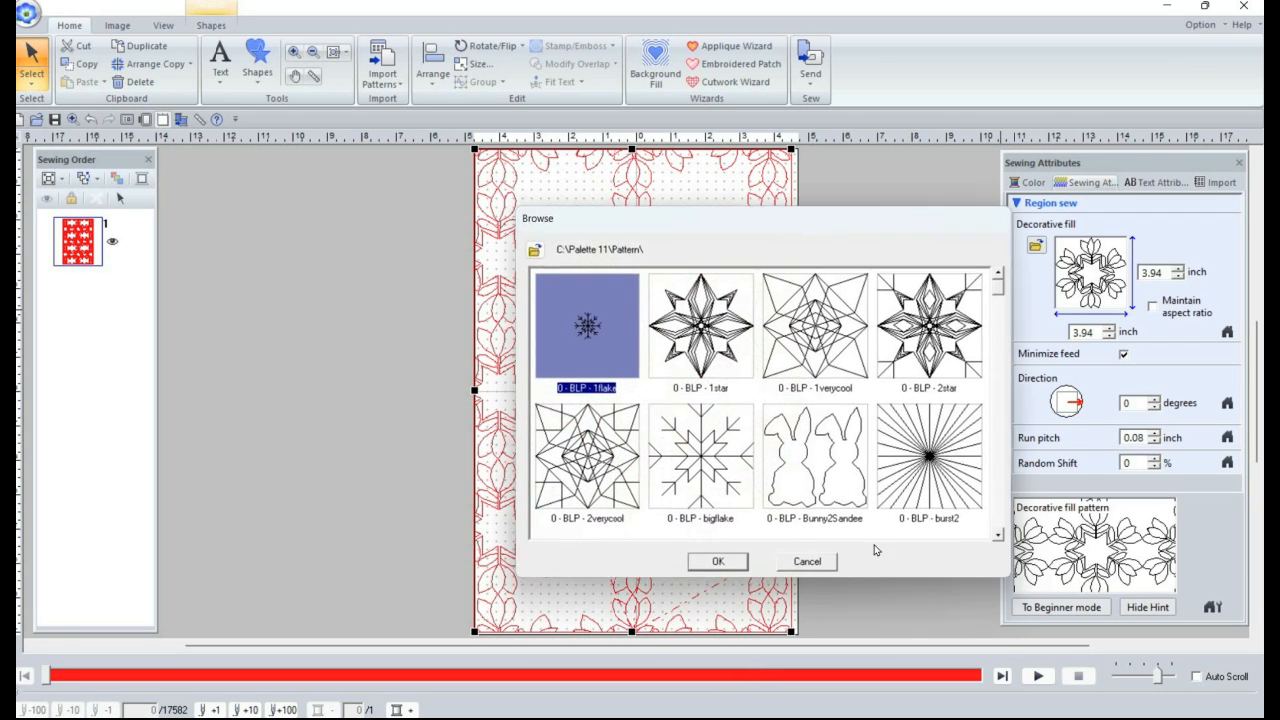
{"action": "left_click_drag", "start_coordinate": [999, 291], "coordinate": [956, 431]}
{"action": "scroll", "coordinate": [678, 412], "scroll_direction": "up", "scroll_amount": 3}
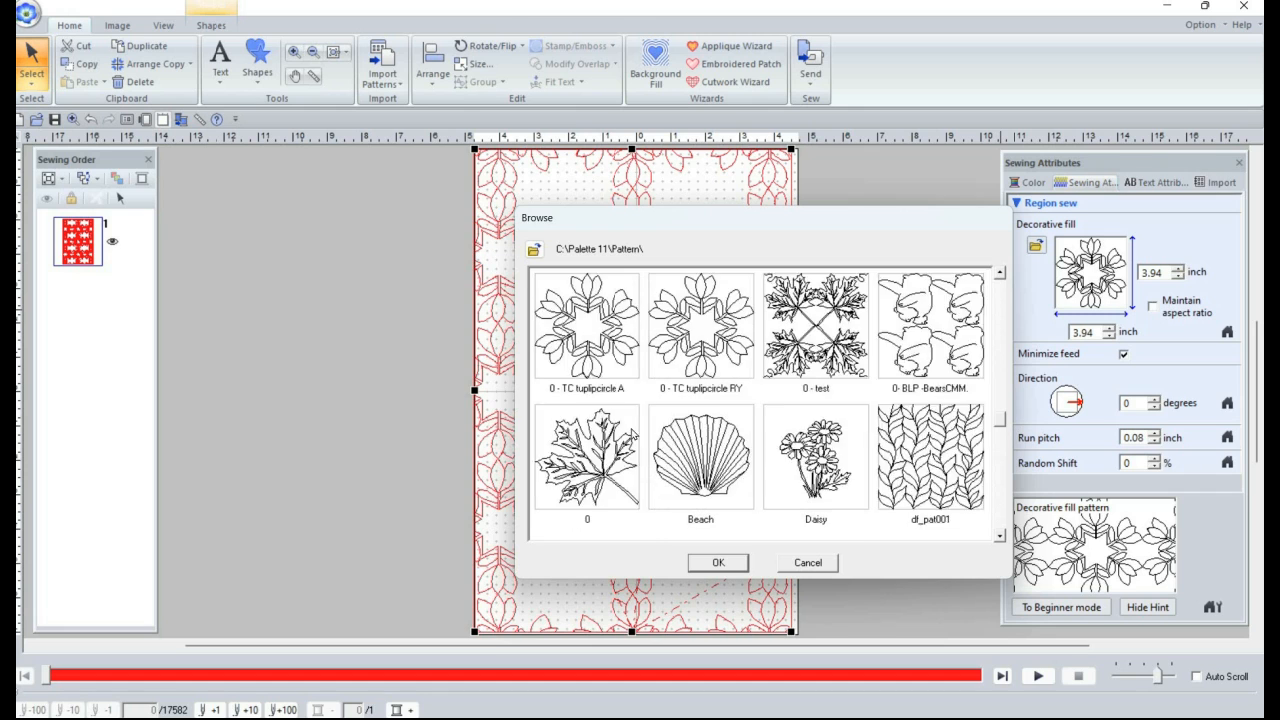
{"action": "left_click", "coordinate": [587, 458]}
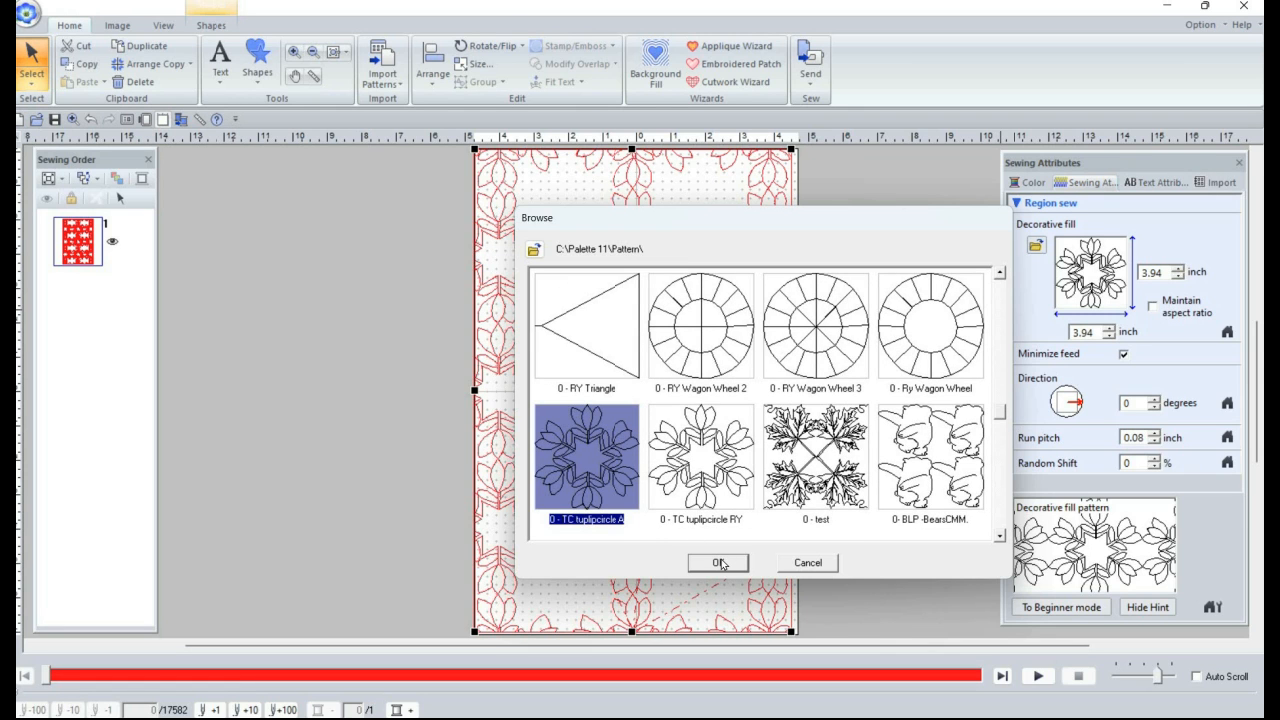
{"action": "left_click", "coordinate": [717, 565]}
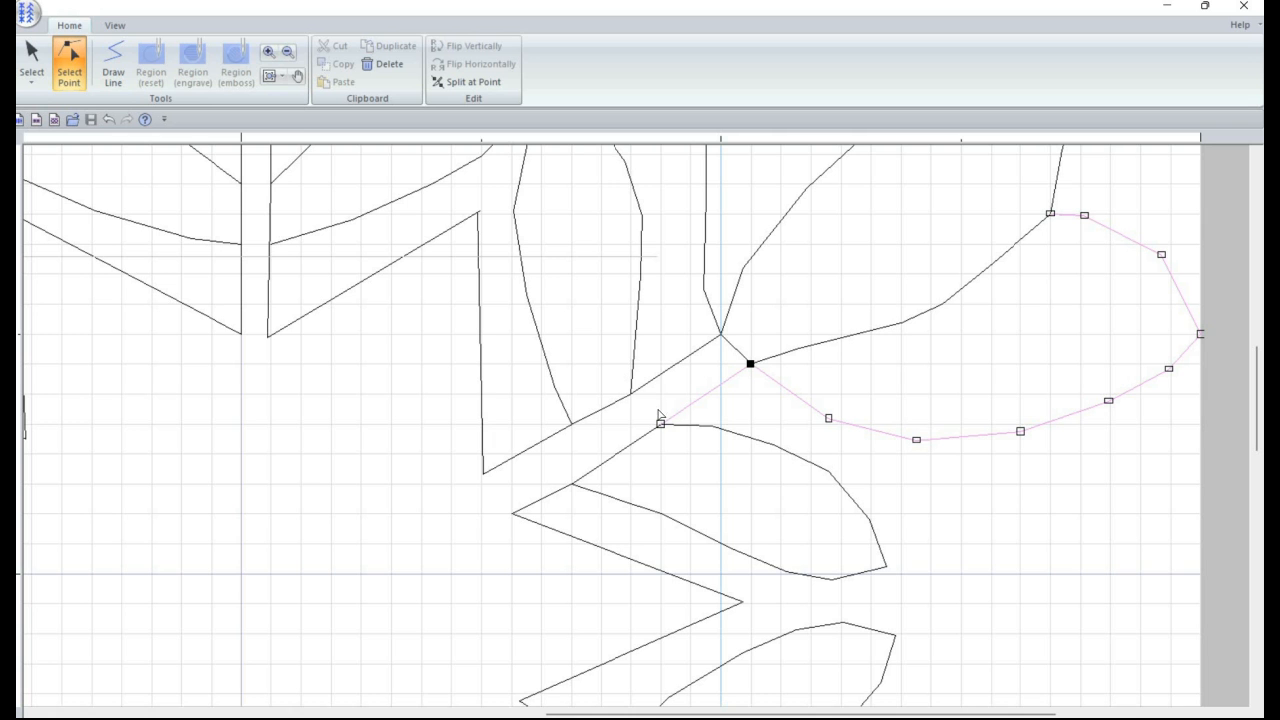
Step: In the pattern editor, pull the doubled outline points around the lower right tulip's center petal tip apart from the petal outline
{"action": "scroll", "coordinate": [624, 563], "scroll_direction": "down", "scroll_amount": 3}
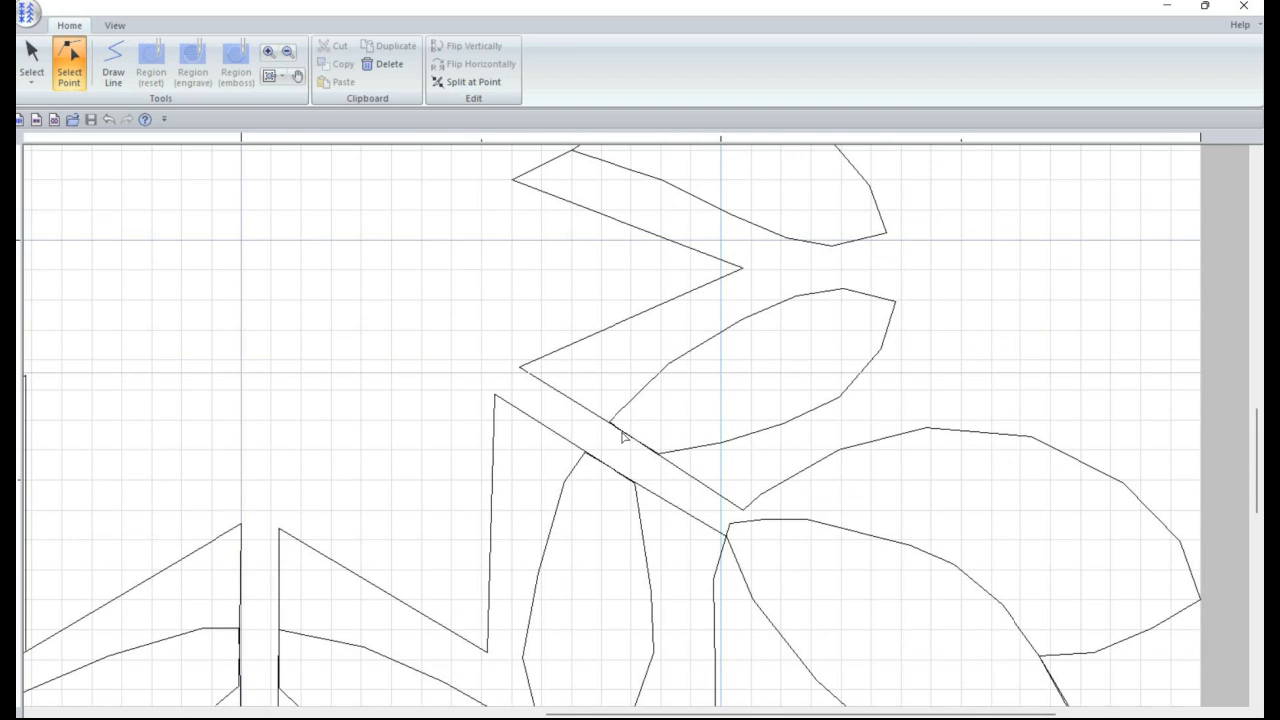
{"action": "scroll", "coordinate": [1012, 491], "scroll_direction": "down", "scroll_amount": 2}
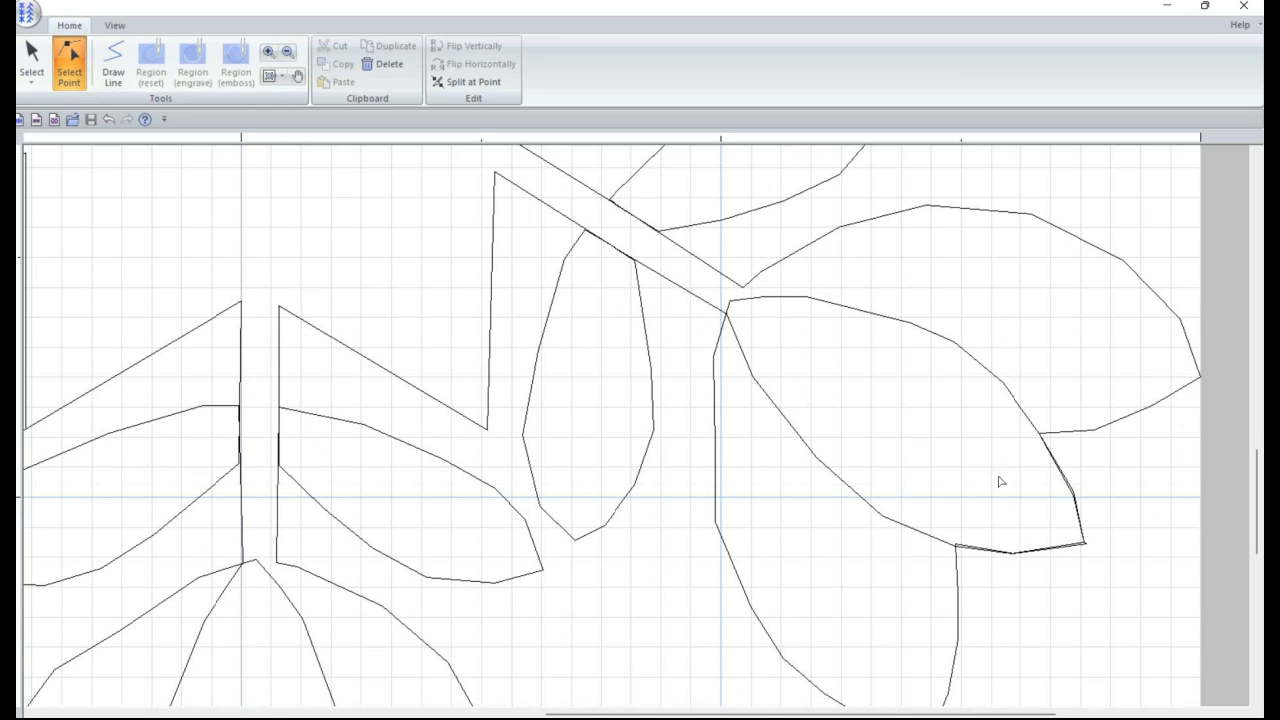
{"action": "left_click", "coordinate": [1039, 435]}
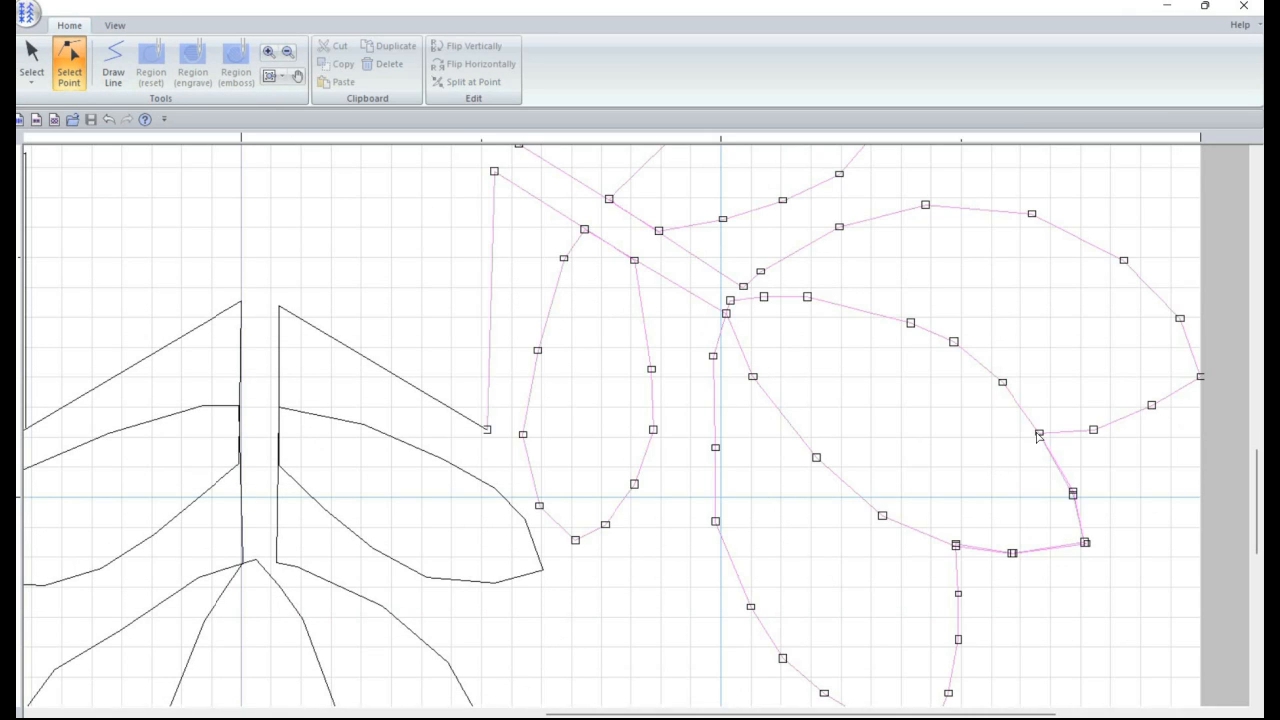
{"action": "left_click_drag", "start_coordinate": [1040, 433], "coordinate": [1051, 409]}
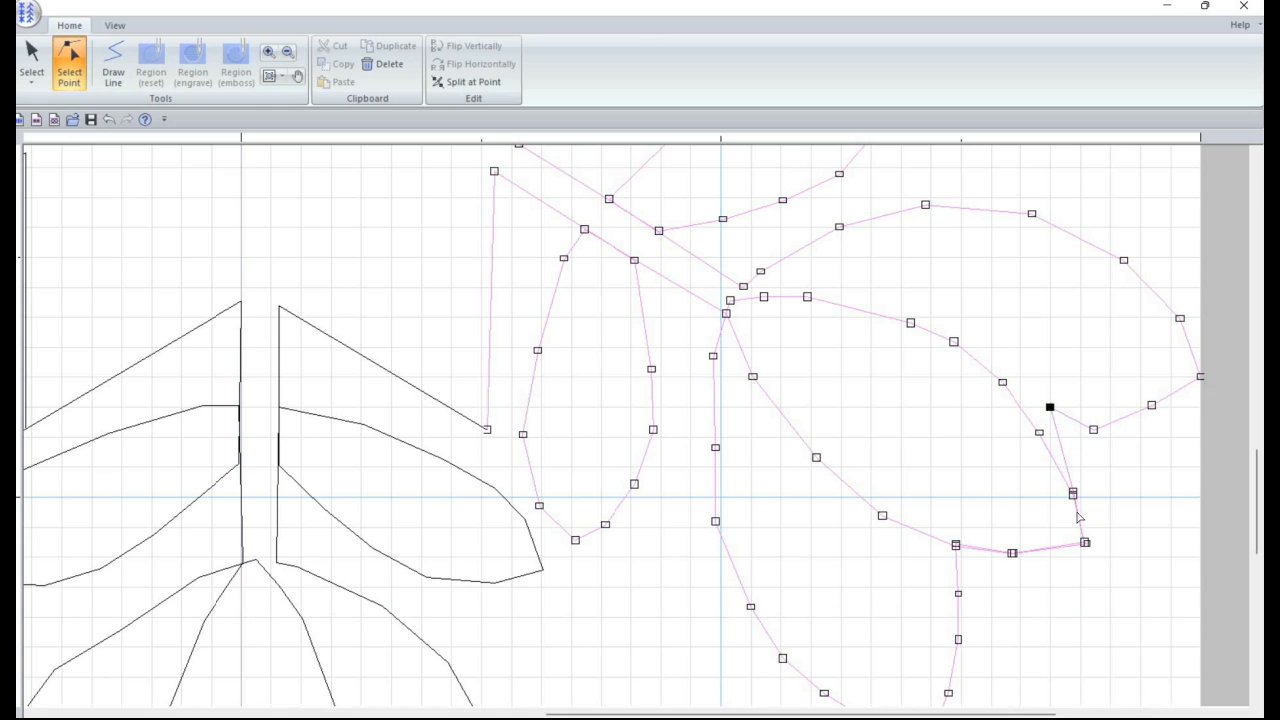
{"action": "mouse_move", "coordinate": [1074, 492]}
{"action": "left_mouse_down"}
{"action": "mouse_move", "coordinate": [1093, 507]}
{"action": "mouse_move", "coordinate": [1080, 498]}
{"action": "left_mouse_up"}
{"action": "left_click_drag", "start_coordinate": [1086, 543], "coordinate": [1080, 586]}
{"action": "mouse_move", "coordinate": [1012, 553]}
{"action": "left_mouse_down"}
{"action": "mouse_move", "coordinate": [991, 586]}
{"action": "mouse_move", "coordinate": [1018, 557]}
{"action": "left_mouse_up"}
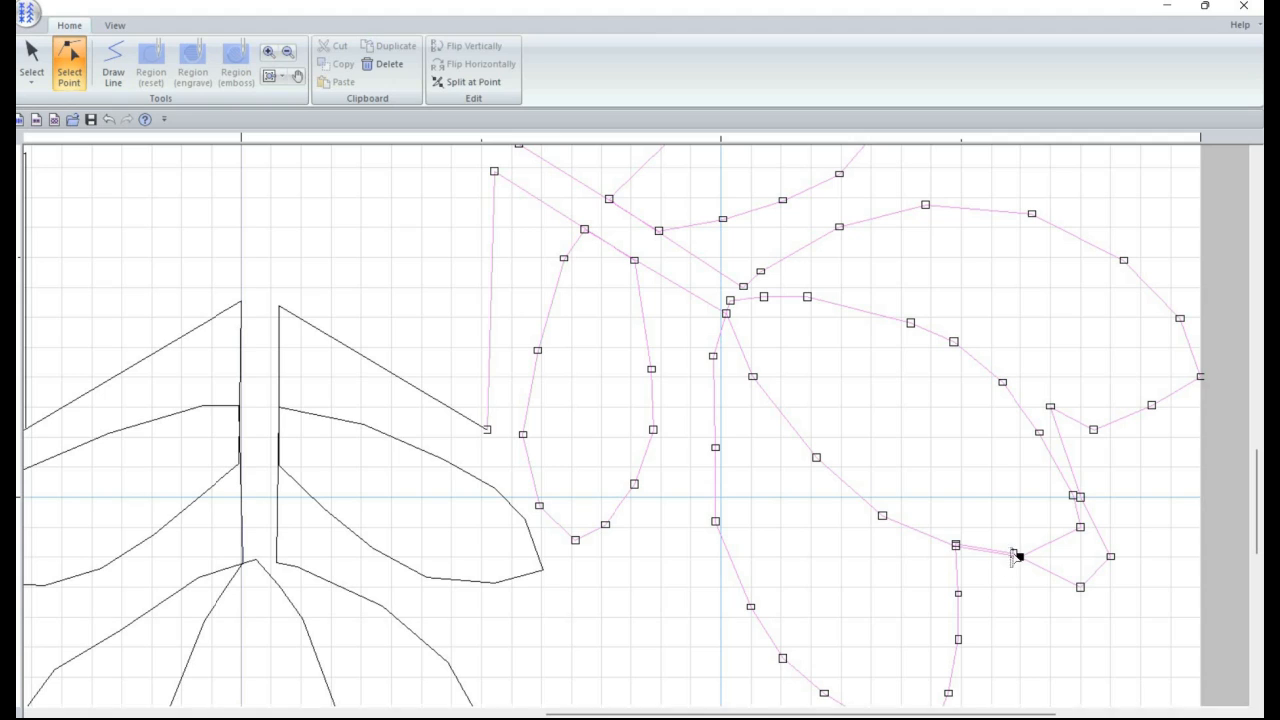
{"action": "left_click", "coordinate": [1013, 554]}
{"action": "left_click_drag", "start_coordinate": [1014, 553], "coordinate": [991, 586]}
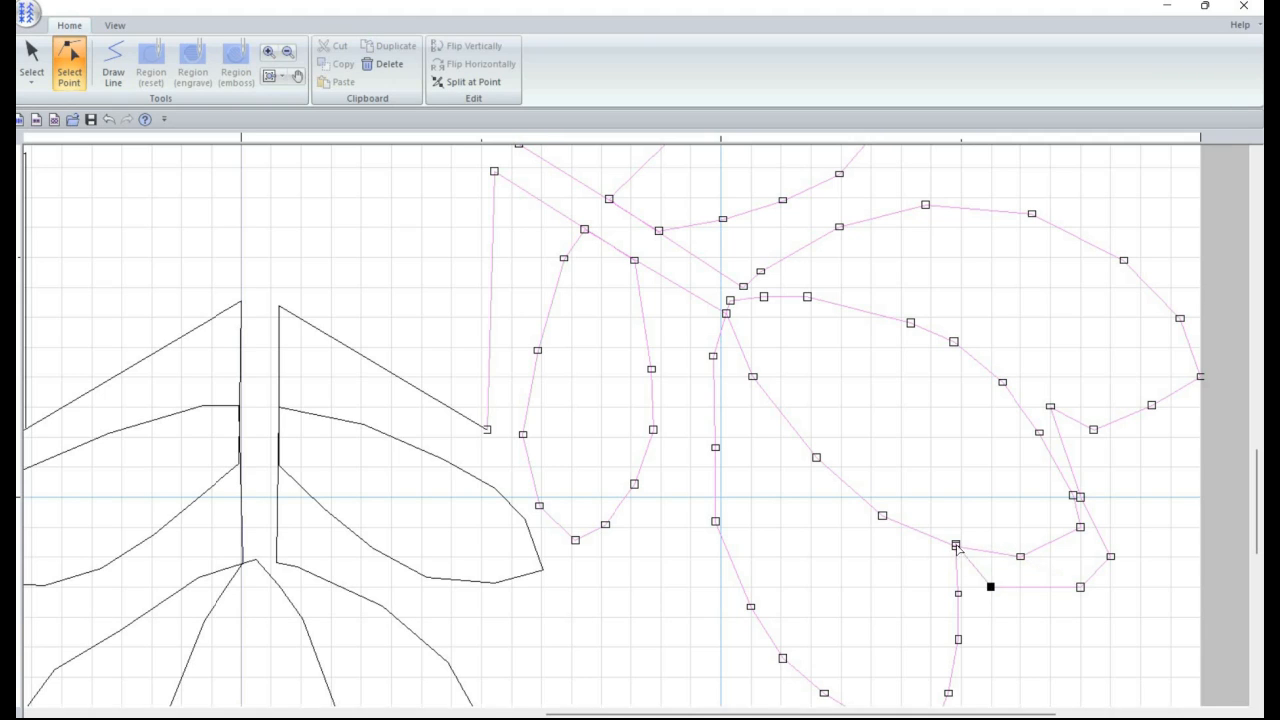
{"action": "left_click_drag", "start_coordinate": [956, 545], "coordinate": [930, 558]}
Step: Split the pulled-out outline at both of its end points beside the lower right tulip's center petal
{"action": "right_click", "coordinate": [931, 561]}
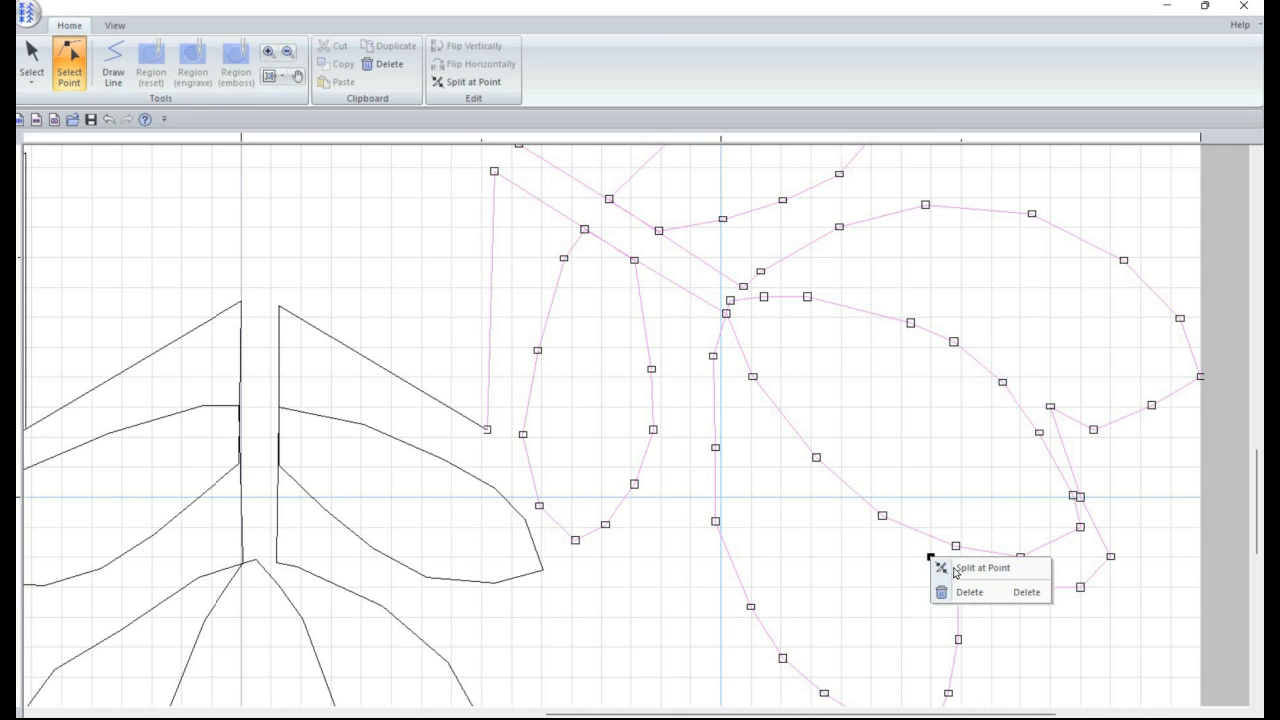
{"action": "left_click", "coordinate": [956, 570]}
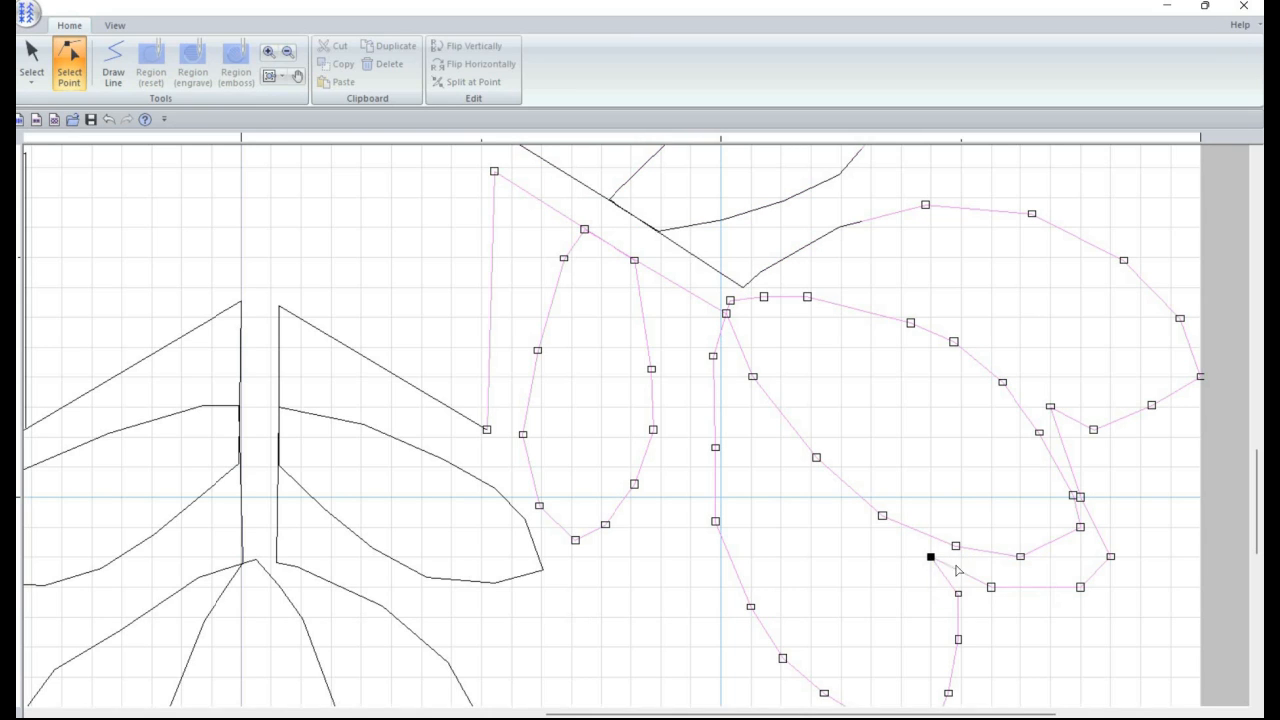
{"action": "left_click", "coordinate": [1050, 409]}
{"action": "left_click", "coordinate": [1050, 409]}
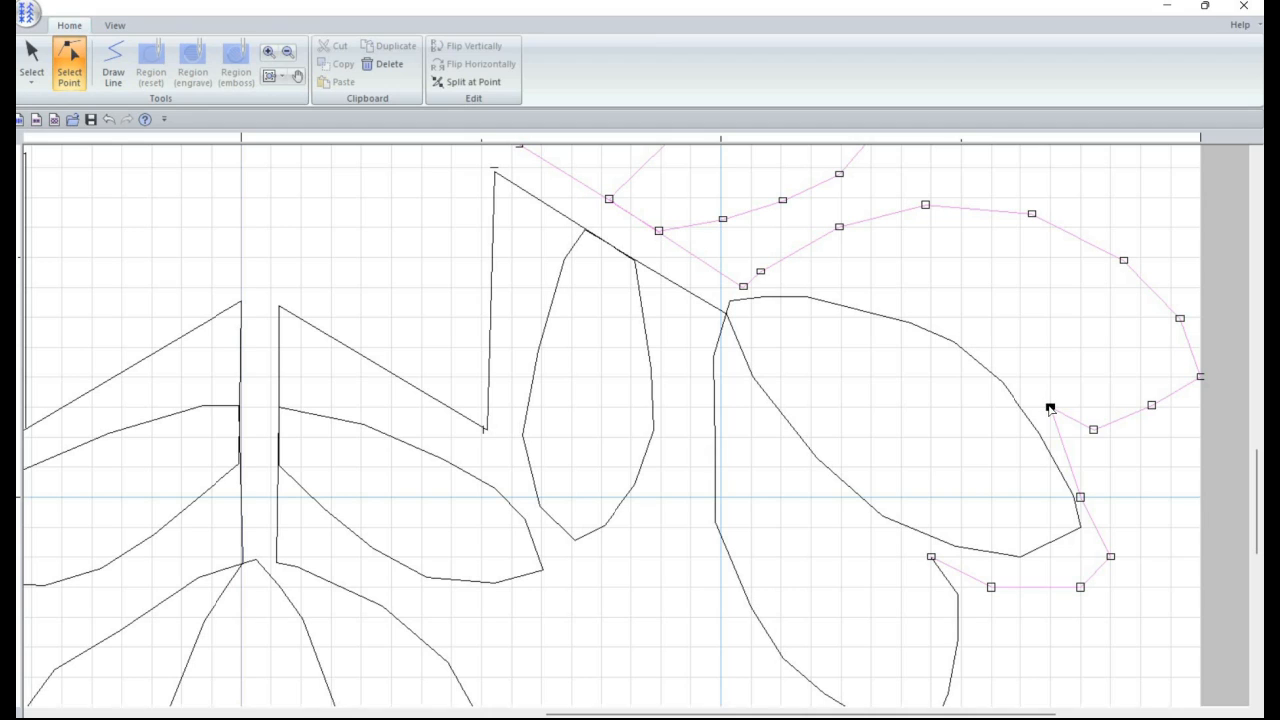
{"action": "right_click", "coordinate": [1052, 410]}
{"action": "left_click", "coordinate": [1072, 417]}
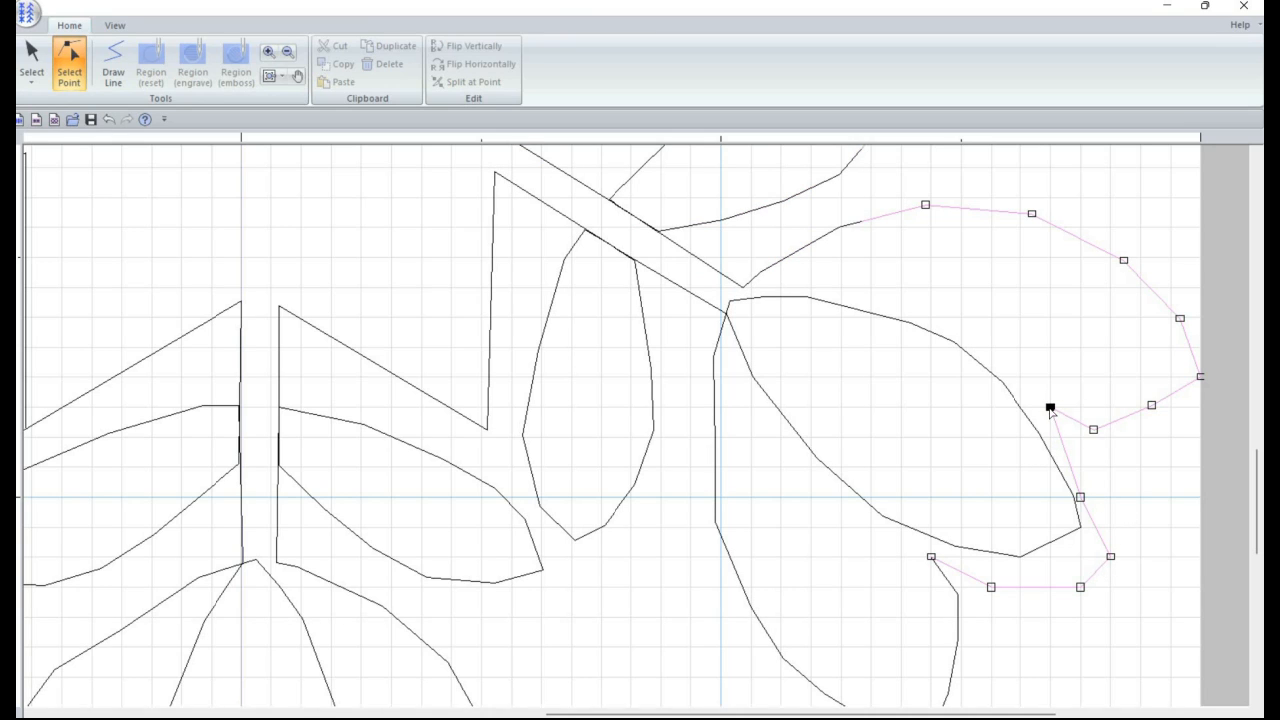
Step: Move the split segment's upper end clear of the outer petal and delete the surplus segment around the center petal tip
{"action": "left_click_drag", "start_coordinate": [1061, 401], "coordinate": [1065, 443]}
{"action": "left_click", "coordinate": [31, 62]}
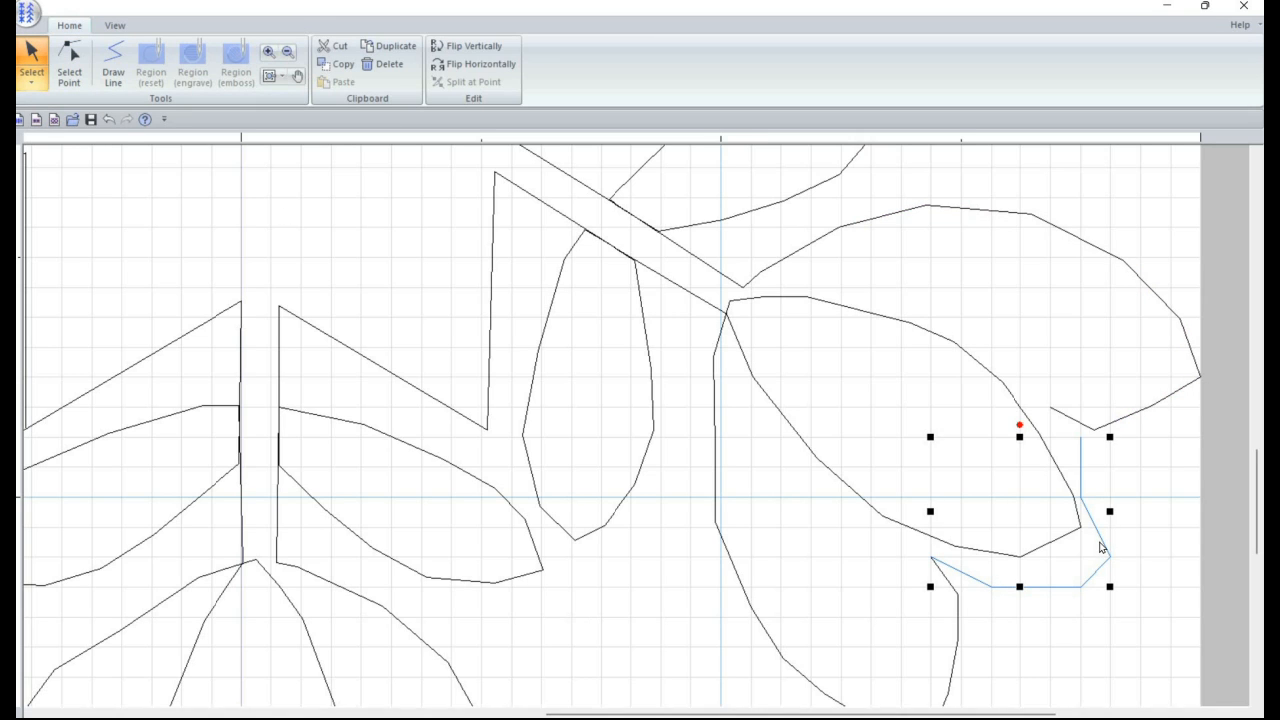
{"action": "key", "text": "Delete"}
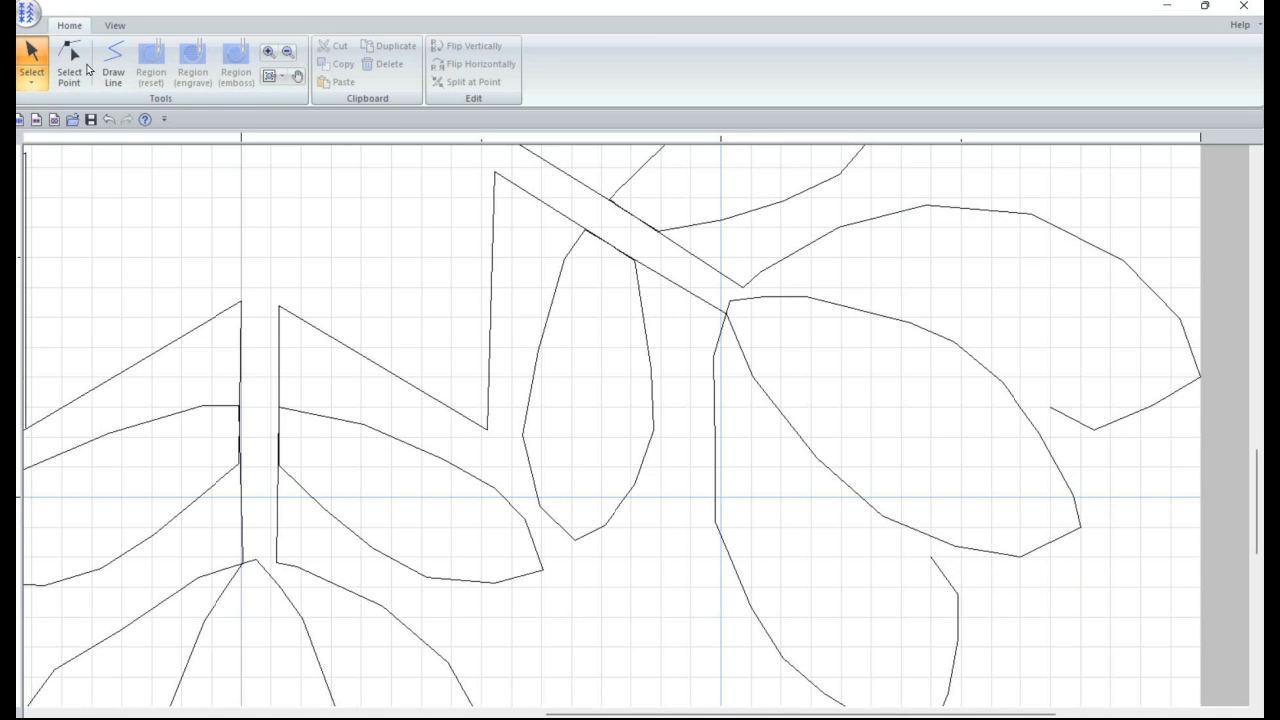
Step: Join the open ends of both outer petals to the center petal outline, placing the lower junction on a grid point
{"action": "left_click", "coordinate": [86, 68]}
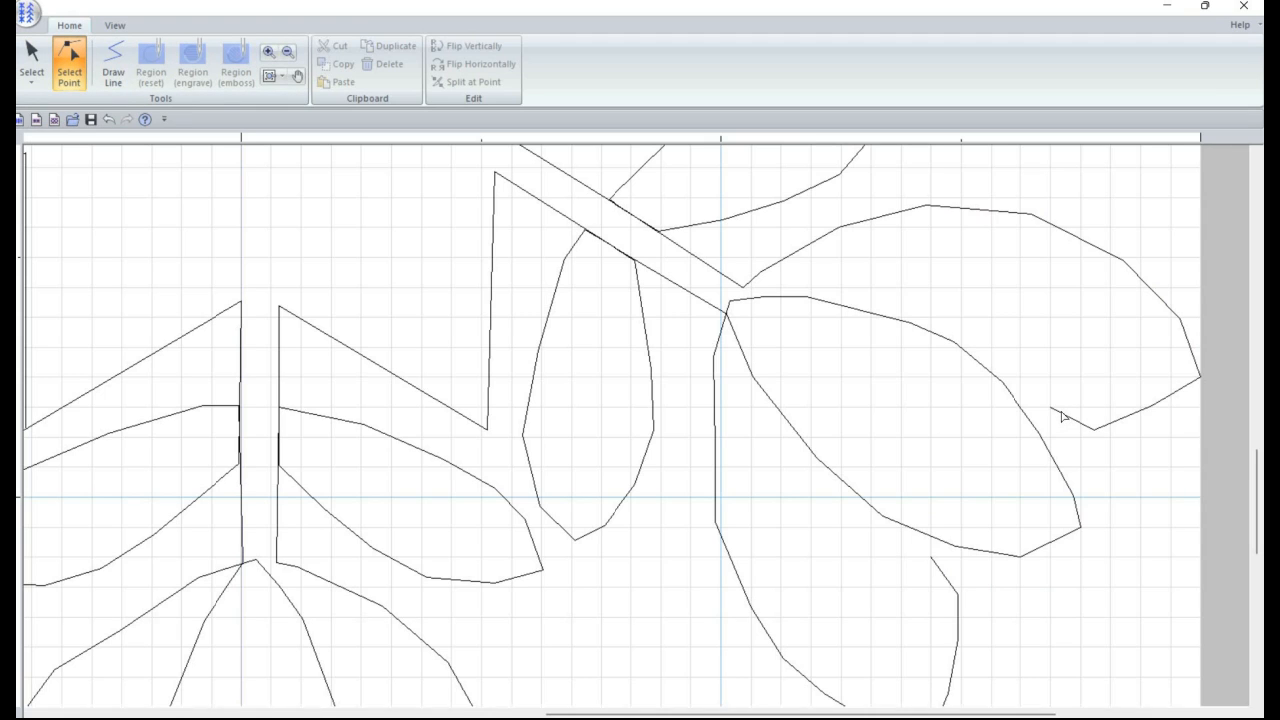
{"action": "left_click_drag", "start_coordinate": [1050, 406], "coordinate": [1021, 408]}
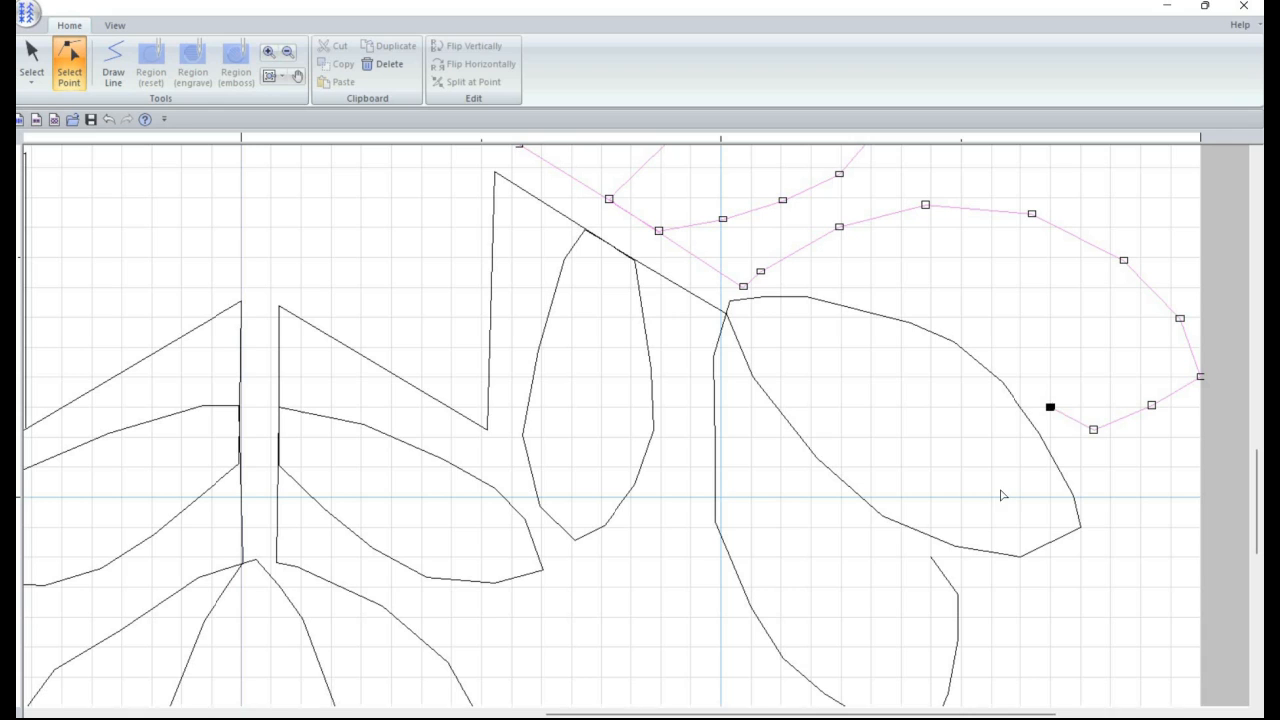
{"action": "left_click", "coordinate": [934, 547]}
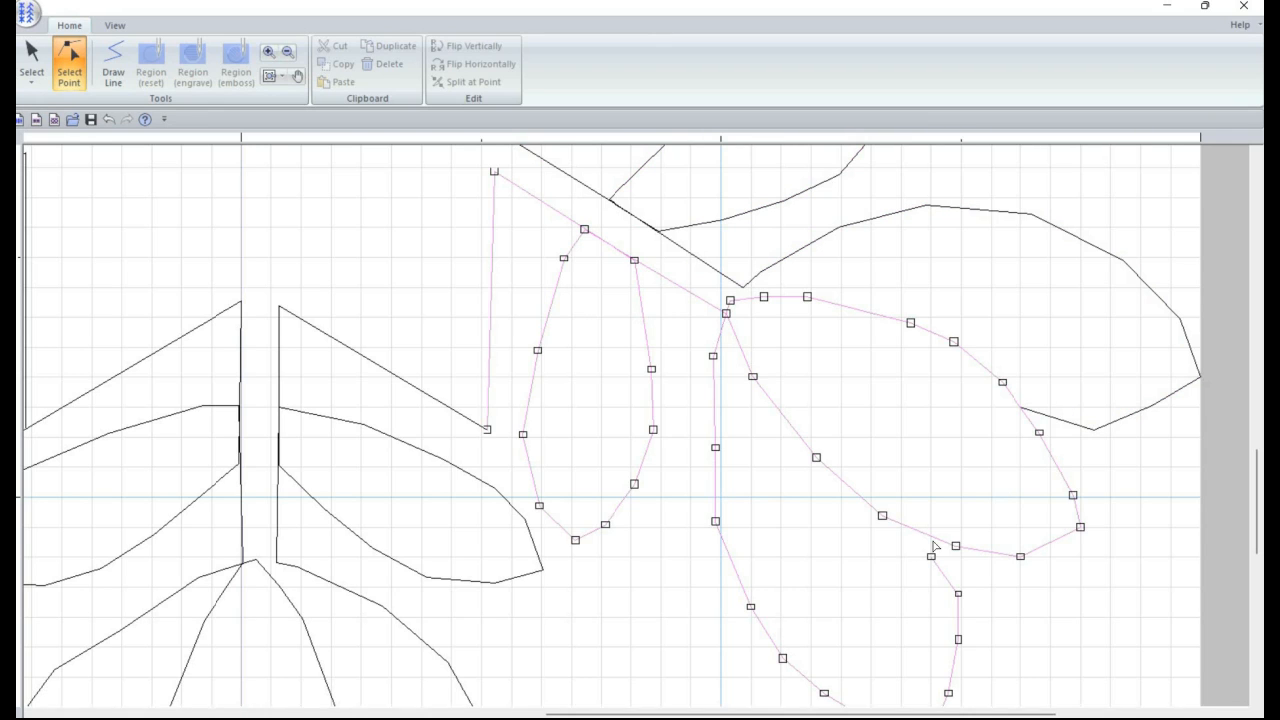
{"action": "left_click_drag", "start_coordinate": [957, 547], "coordinate": [961, 557]}
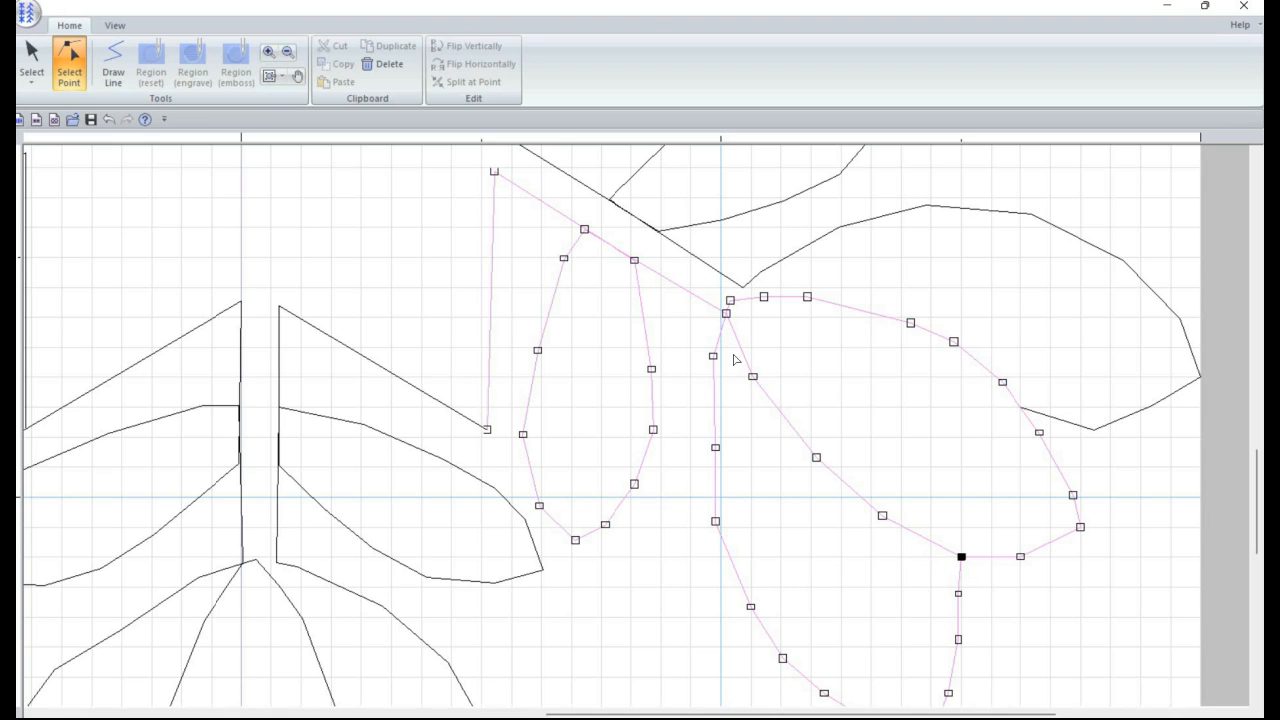
Step: Snap the center petal's extra base point and the upper outer petal's base point at the stem to the grid
{"action": "mouse_move", "coordinate": [731, 301]}
{"action": "left_mouse_down"}
{"action": "mouse_move", "coordinate": [704, 299]}
{"action": "mouse_move", "coordinate": [748, 288]}
{"action": "left_mouse_up"}
{"action": "left_click", "coordinate": [743, 290]}
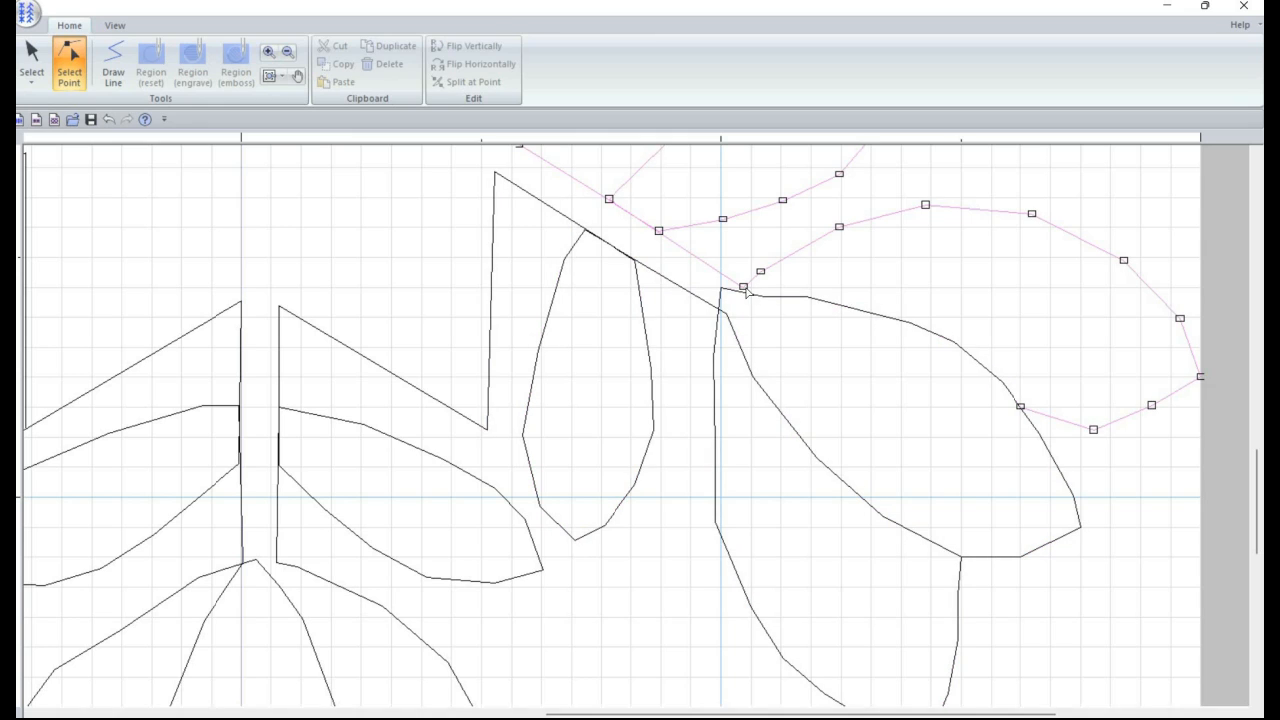
{"action": "left_click", "coordinate": [744, 288]}
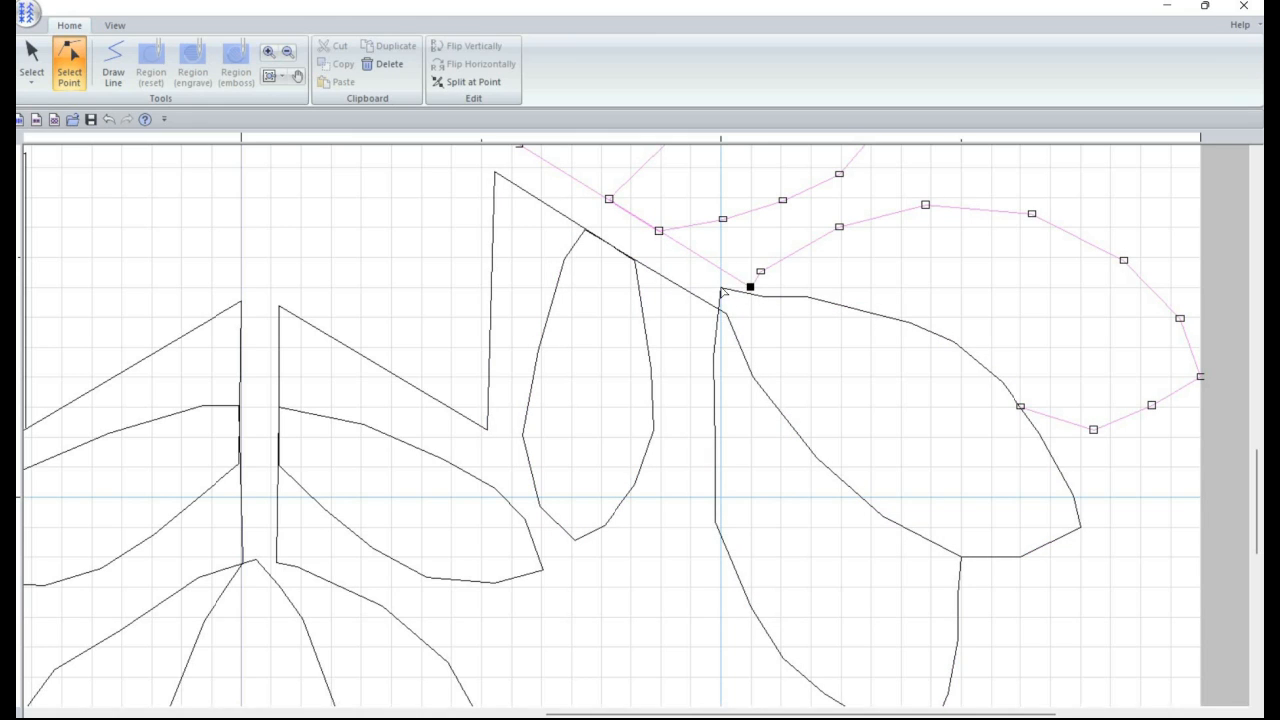
Step: Join the lower petal's base point to the upper petal's base, and snap the neighbouring stem corner to the grid
{"action": "left_click", "coordinate": [721, 289]}
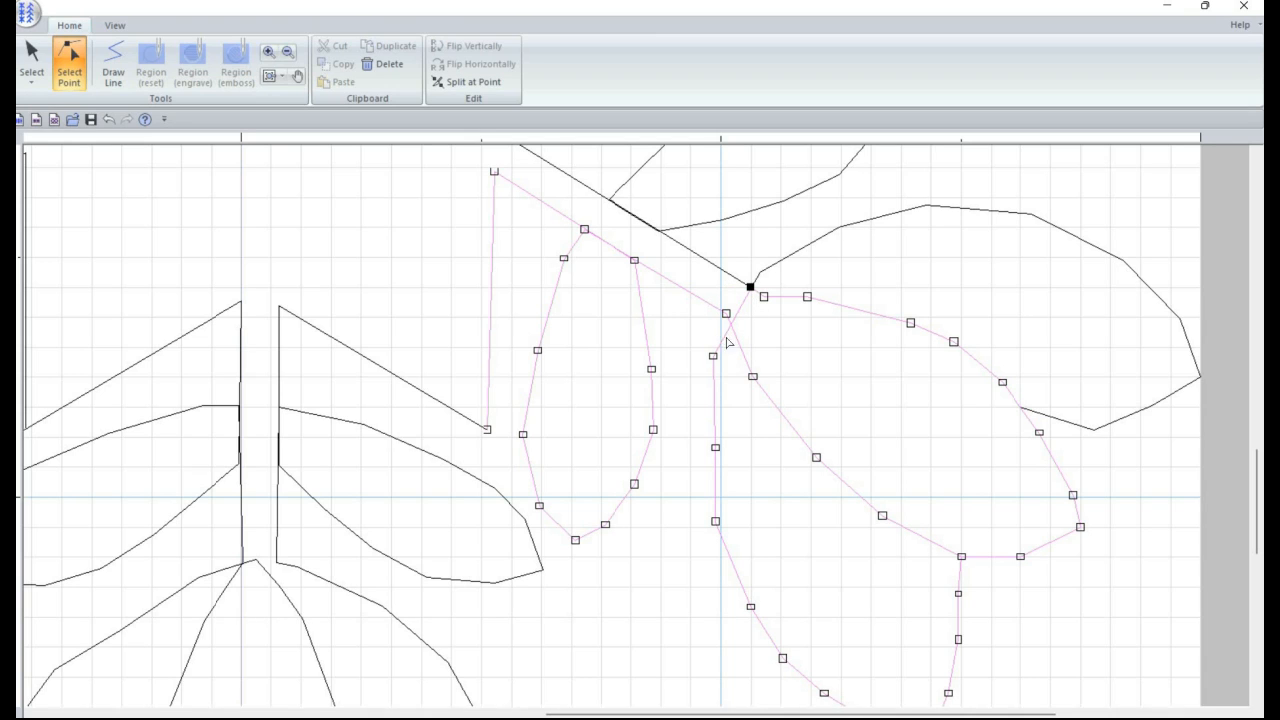
{"action": "left_click", "coordinate": [721, 347]}
{"action": "left_click_drag", "start_coordinate": [720, 347], "coordinate": [729, 318]}
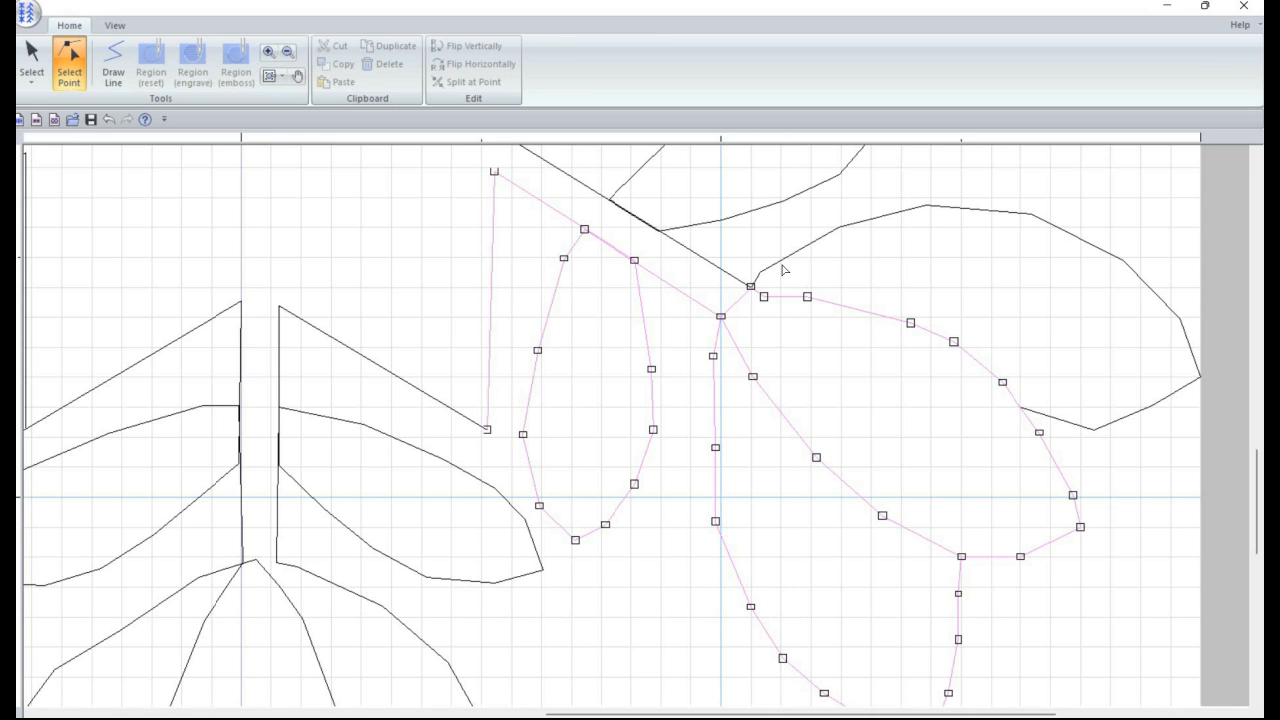
Step: Delete the surplus point beside the petal junction from both the upper petal and the adjoining petal outline
{"action": "left_click", "coordinate": [758, 278]}
{"action": "left_click", "coordinate": [761, 272]}
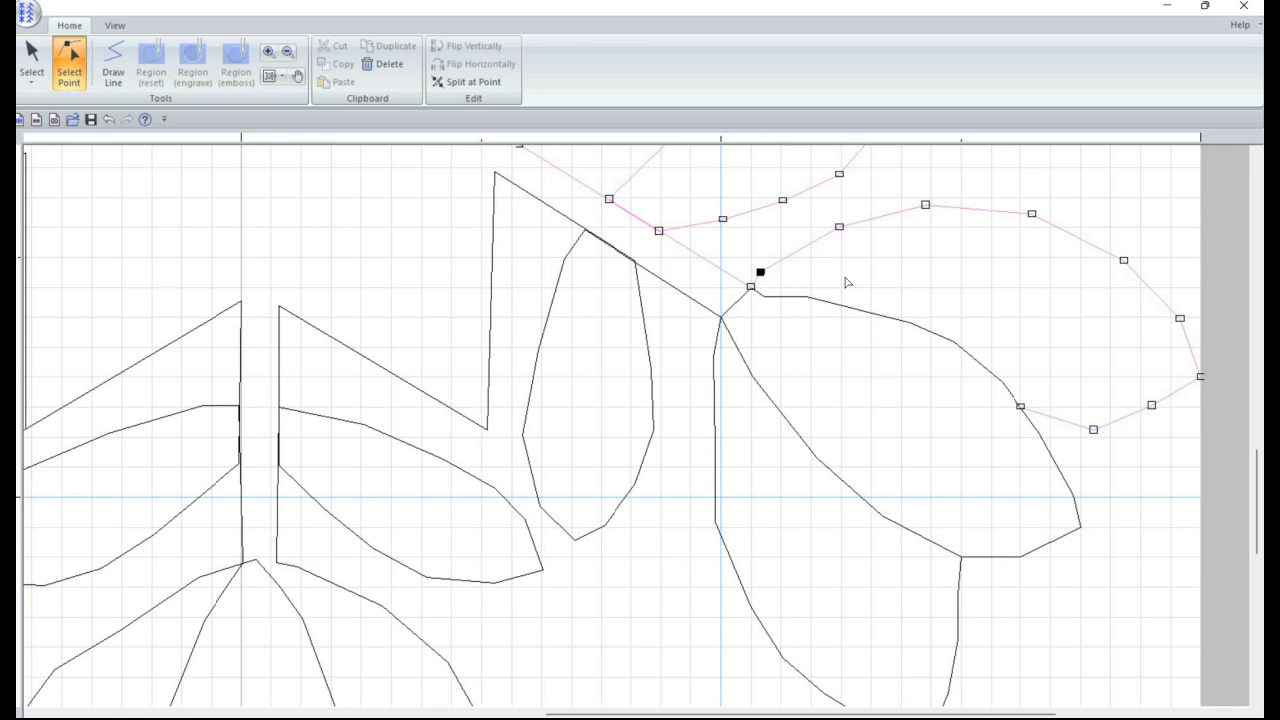
{"action": "key", "text": "Delete"}
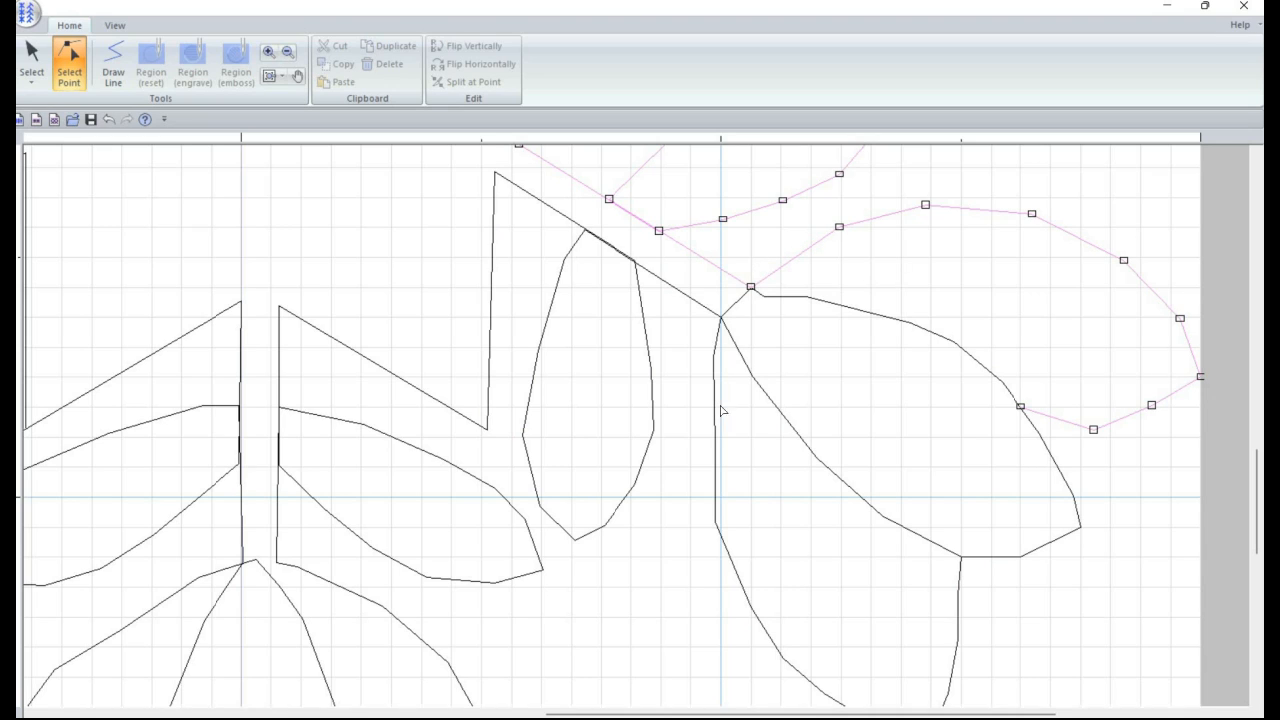
{"action": "left_click", "coordinate": [762, 297]}
{"action": "left_click", "coordinate": [763, 297]}
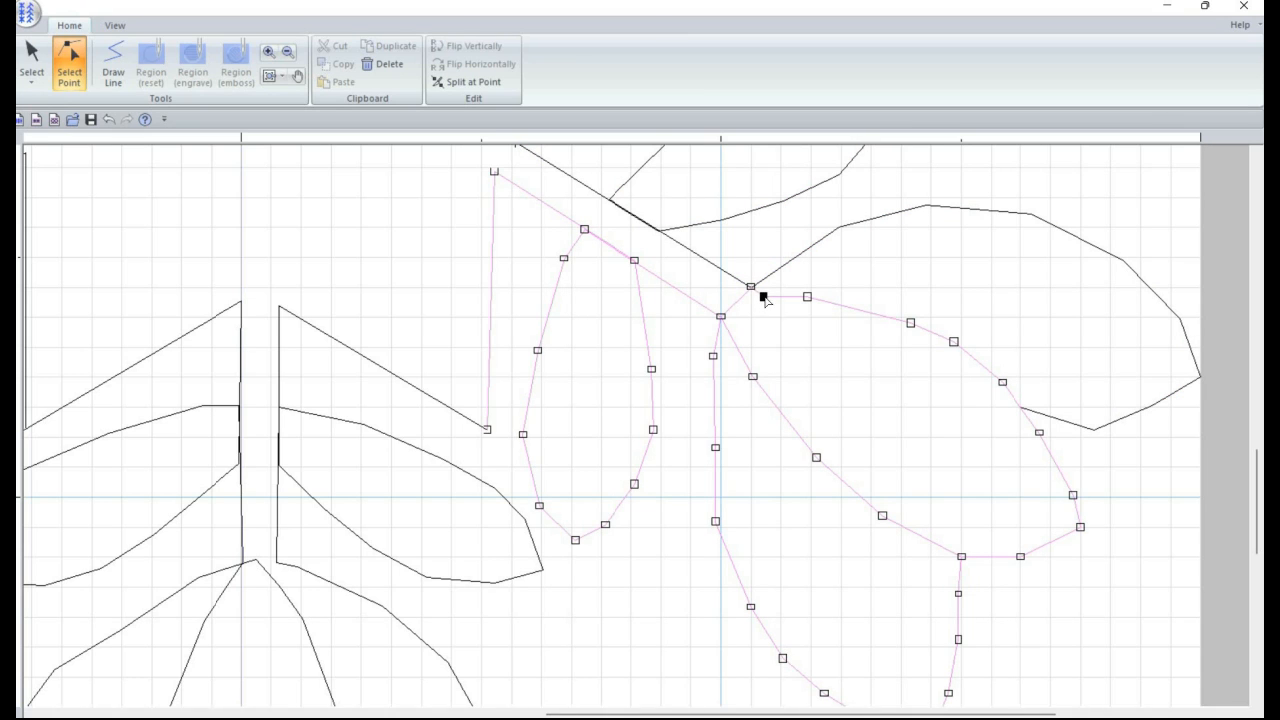
{"action": "key", "text": "Delete"}
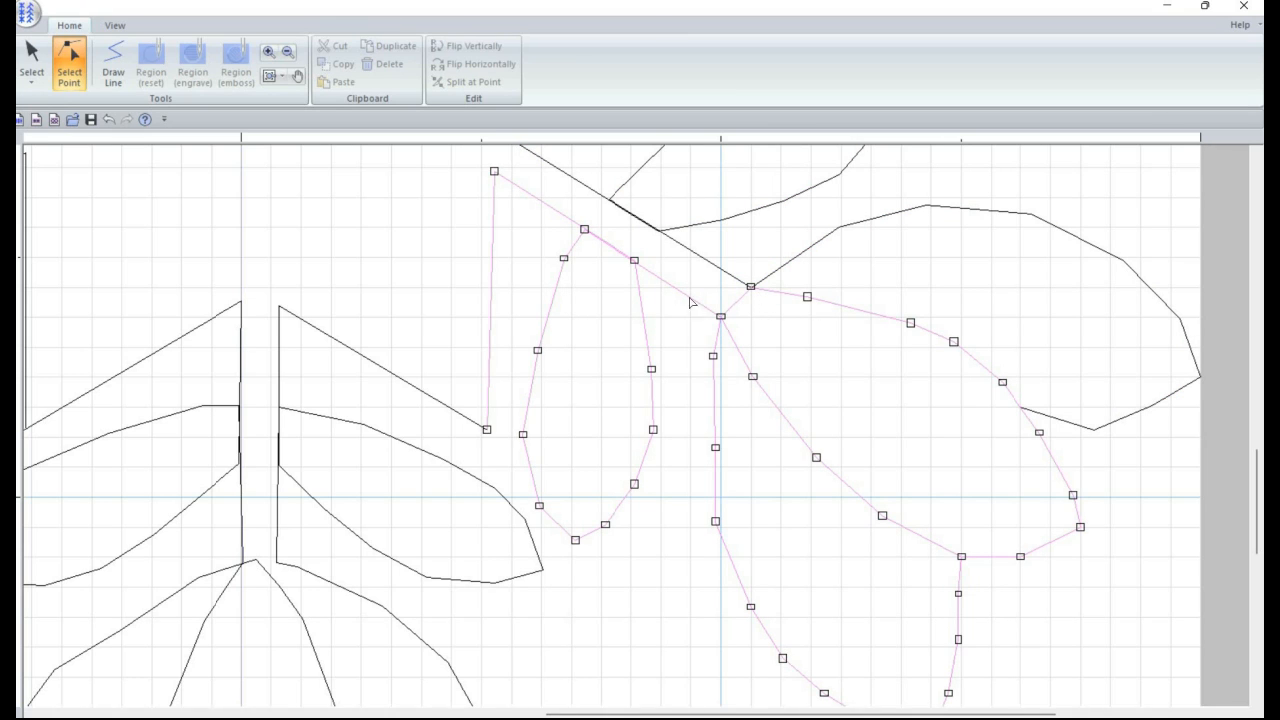
Step: Snap the lower stem leaf's doubled base points to the grid and split the outline at the right base point
{"action": "left_click", "coordinate": [644, 259]}
{"action": "left_click_drag", "start_coordinate": [646, 259], "coordinate": [672, 255]}
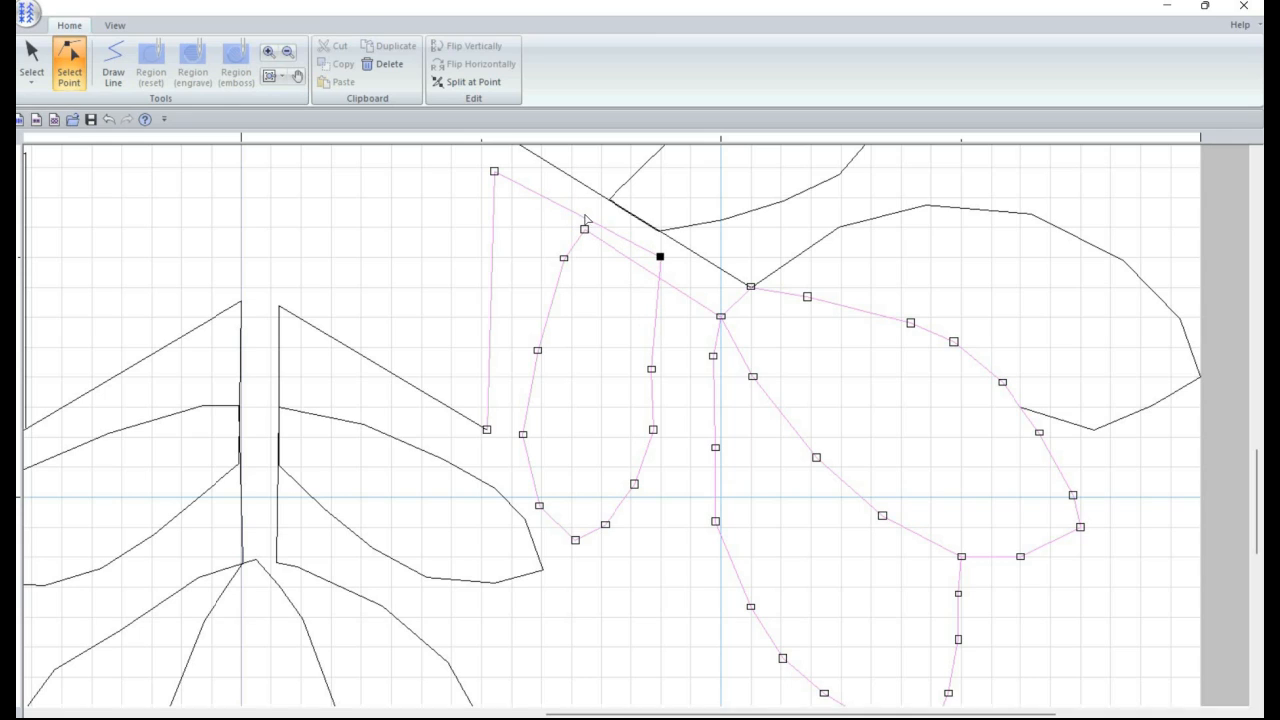
{"action": "left_click", "coordinate": [585, 227]}
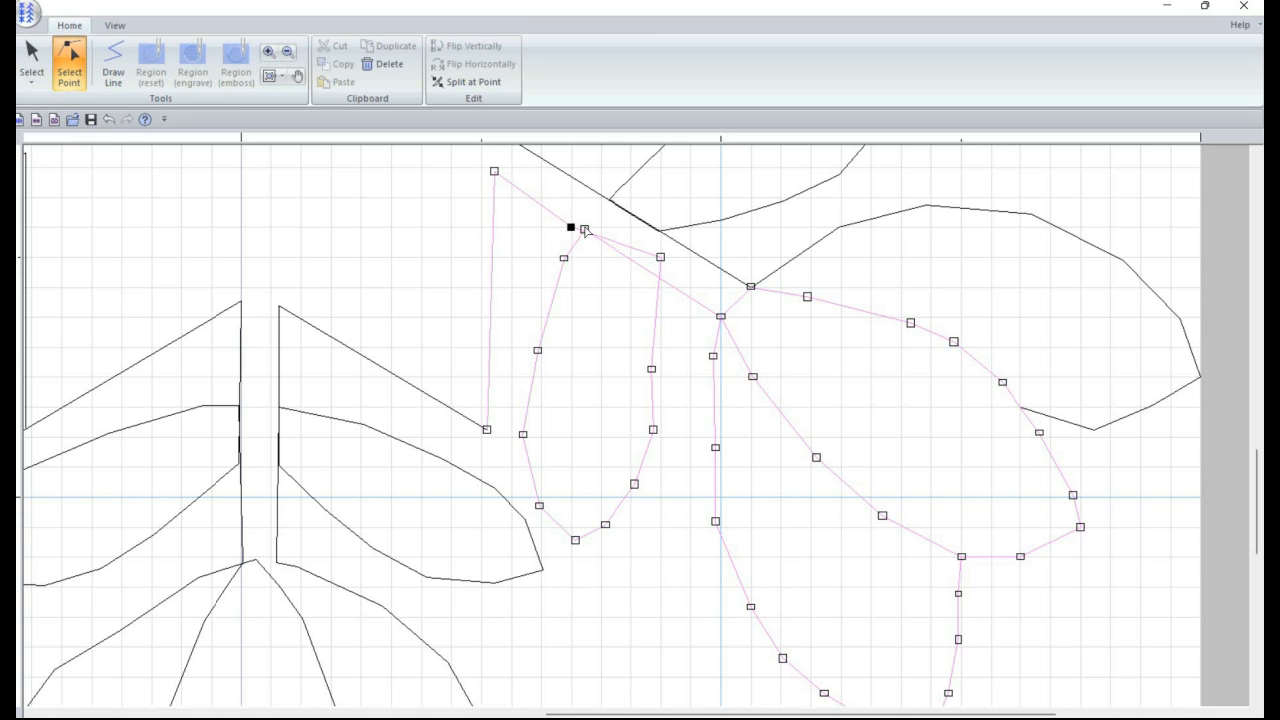
{"action": "left_click_drag", "start_coordinate": [587, 240], "coordinate": [574, 236]}
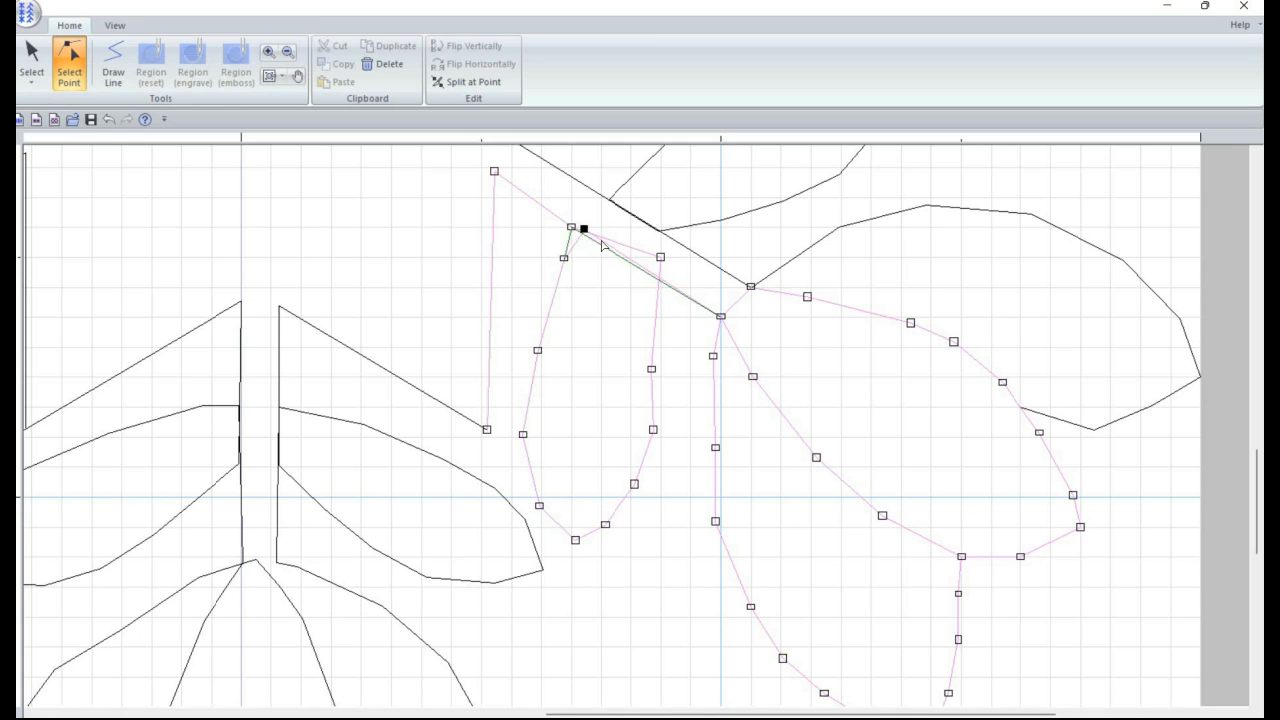
{"action": "left_click", "coordinate": [661, 258]}
{"action": "right_click", "coordinate": [663, 261]}
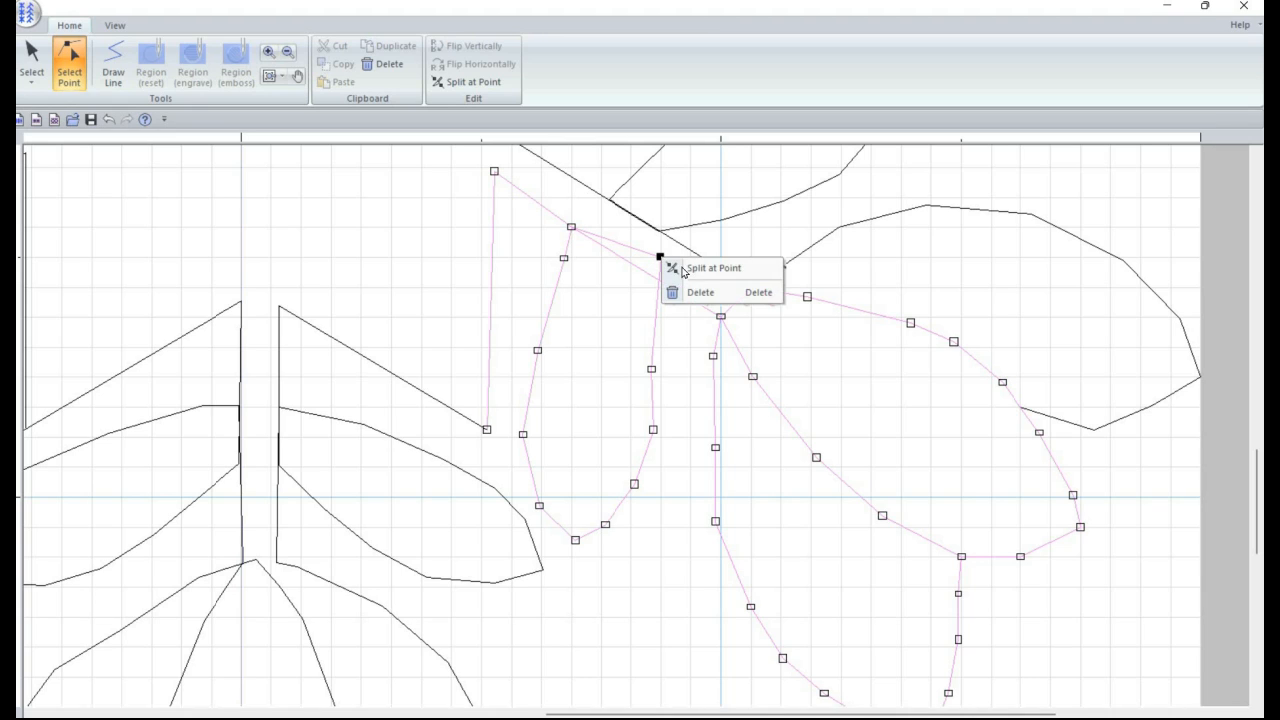
{"action": "left_click", "coordinate": [672, 266]}
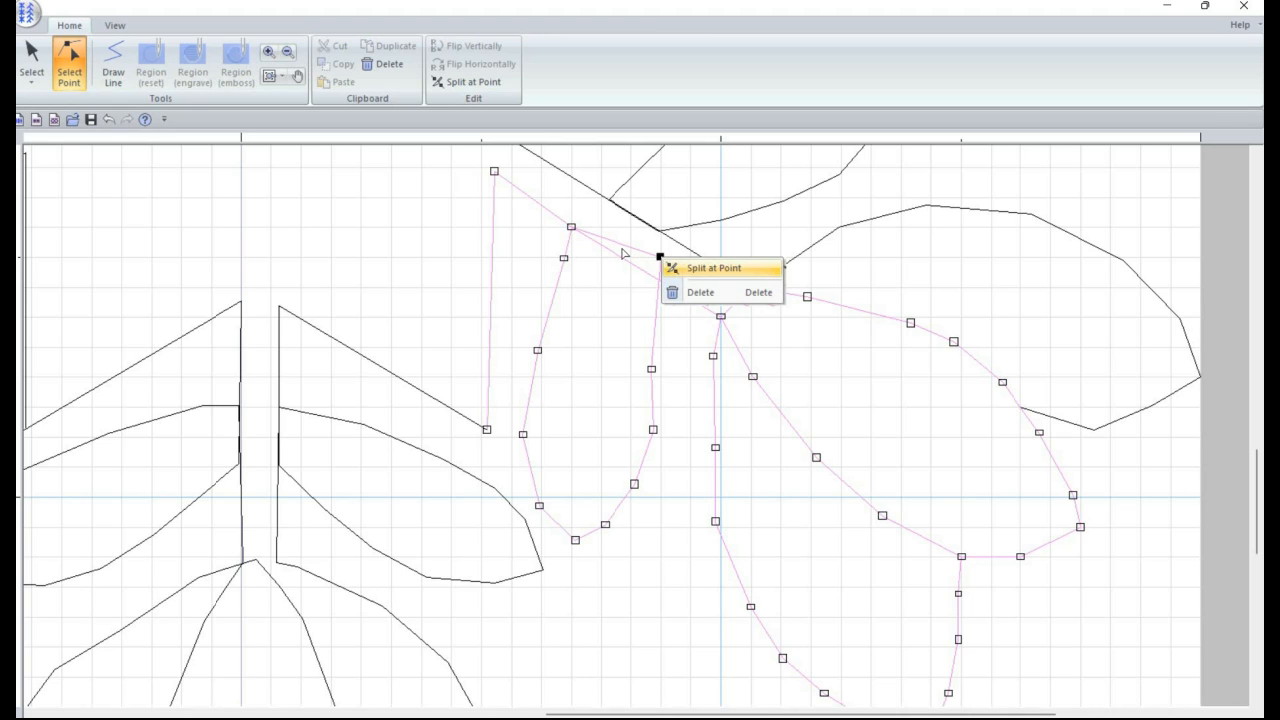
Step: Pull the doubled line off the leaf's left base point, split it there, and move the freed stem end clear
{"action": "left_click", "coordinate": [571, 227]}
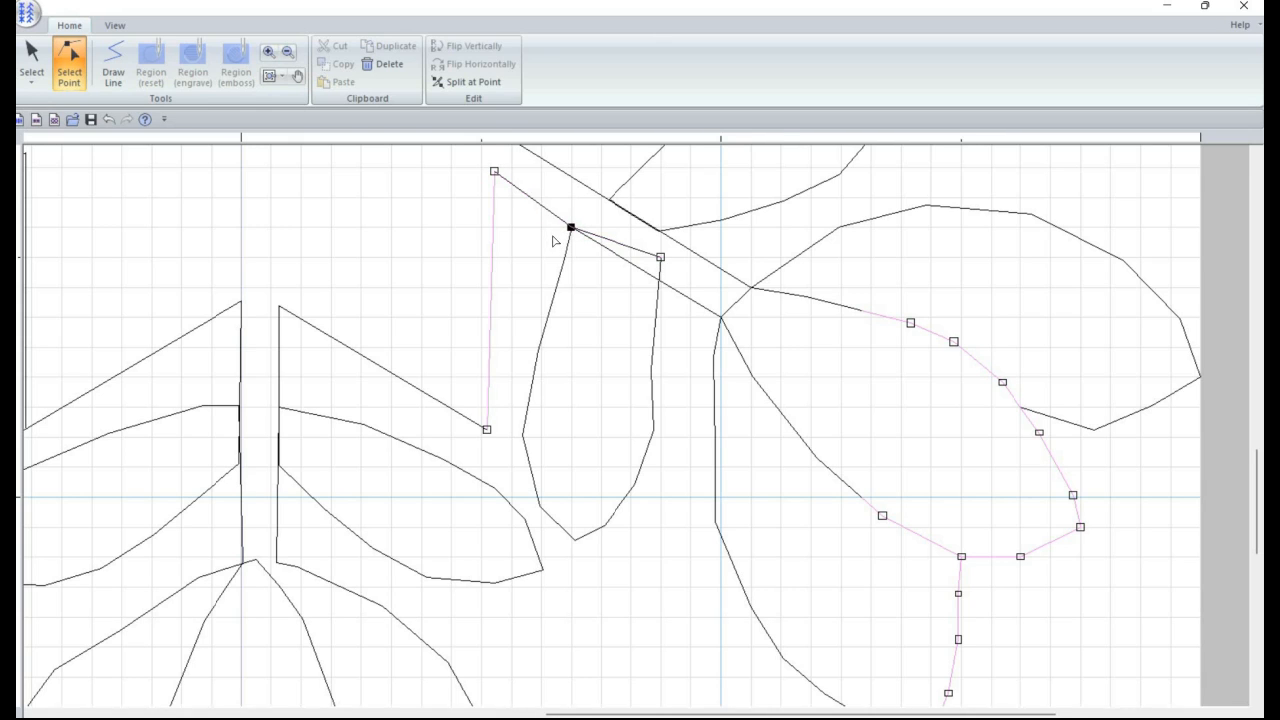
{"action": "left_click_drag", "start_coordinate": [574, 231], "coordinate": [545, 232]}
{"action": "right_click", "coordinate": [545, 232]}
{"action": "left_click", "coordinate": [550, 238]}
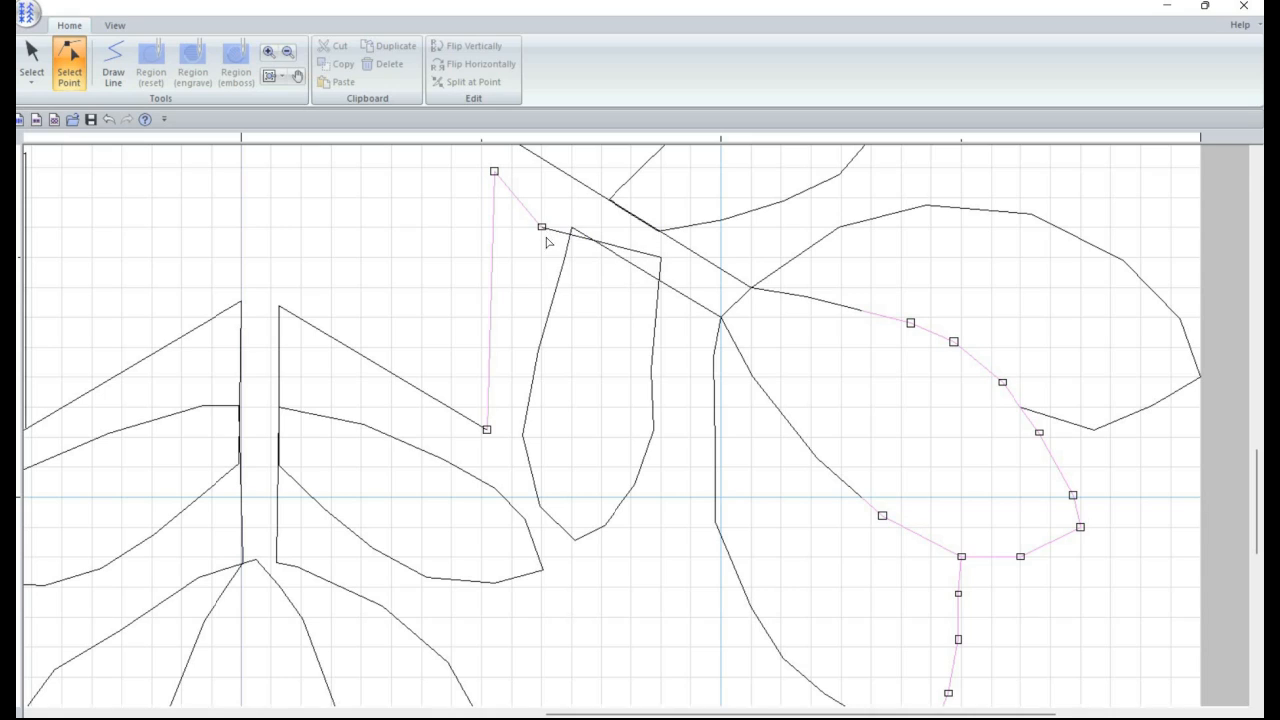
{"action": "left_click", "coordinate": [543, 228]}
{"action": "left_click_drag", "start_coordinate": [563, 240], "coordinate": [560, 268]}
Step: Move the leaf's open right base end away from the surplus segment and delete that segment
{"action": "left_click", "coordinate": [557, 289]}
{"action": "left_click", "coordinate": [642, 277]}
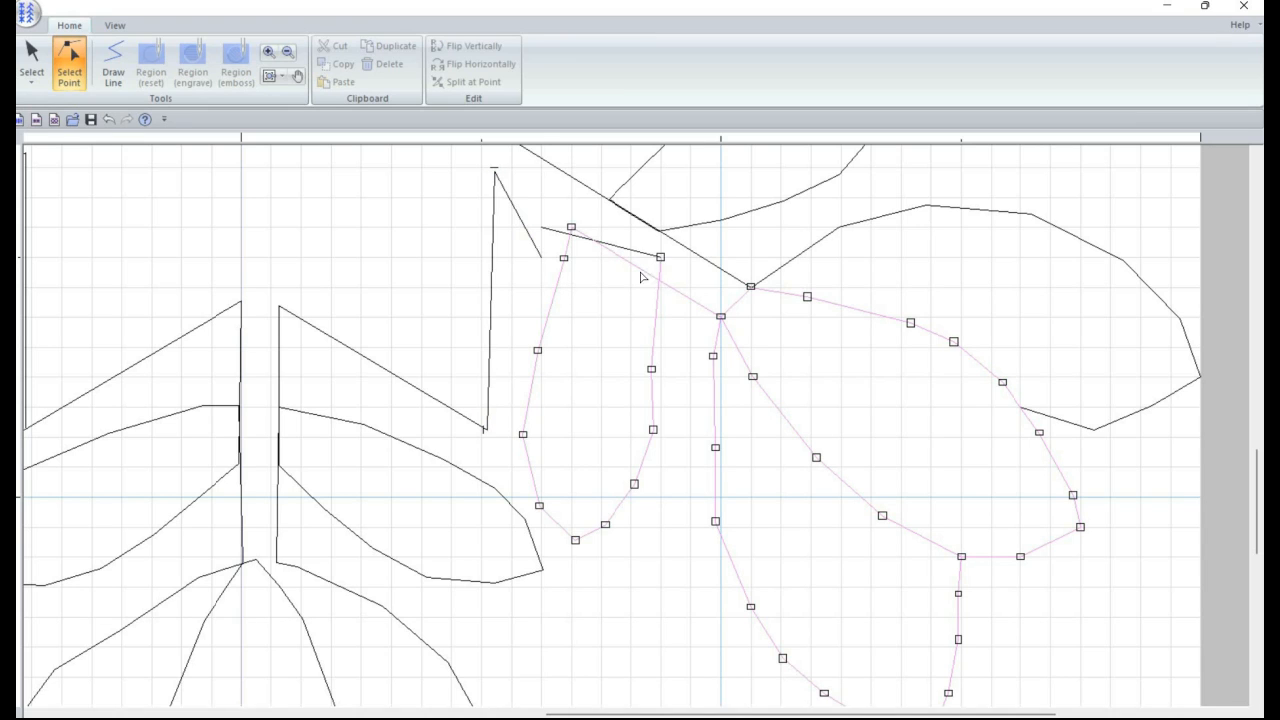
{"action": "left_click", "coordinate": [660, 256]}
{"action": "left_click", "coordinate": [677, 263]}
{"action": "left_click_drag", "start_coordinate": [660, 257], "coordinate": [682, 264]}
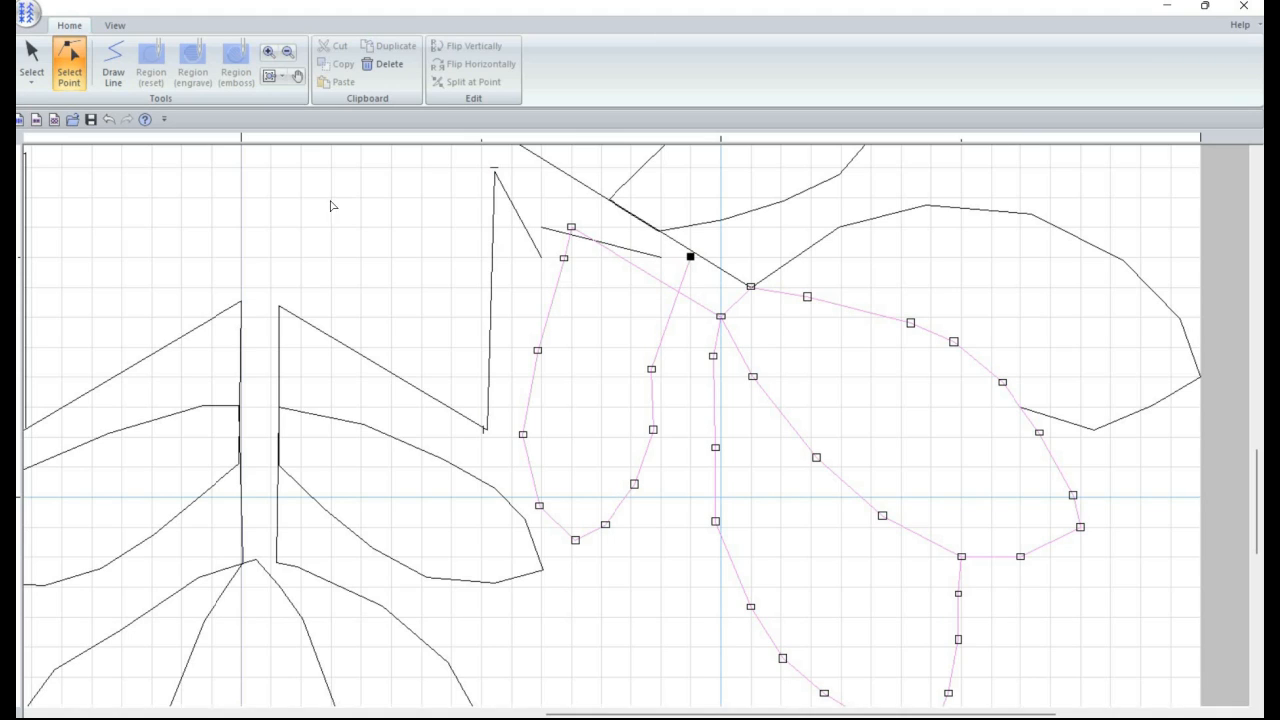
{"action": "left_click", "coordinate": [30, 60]}
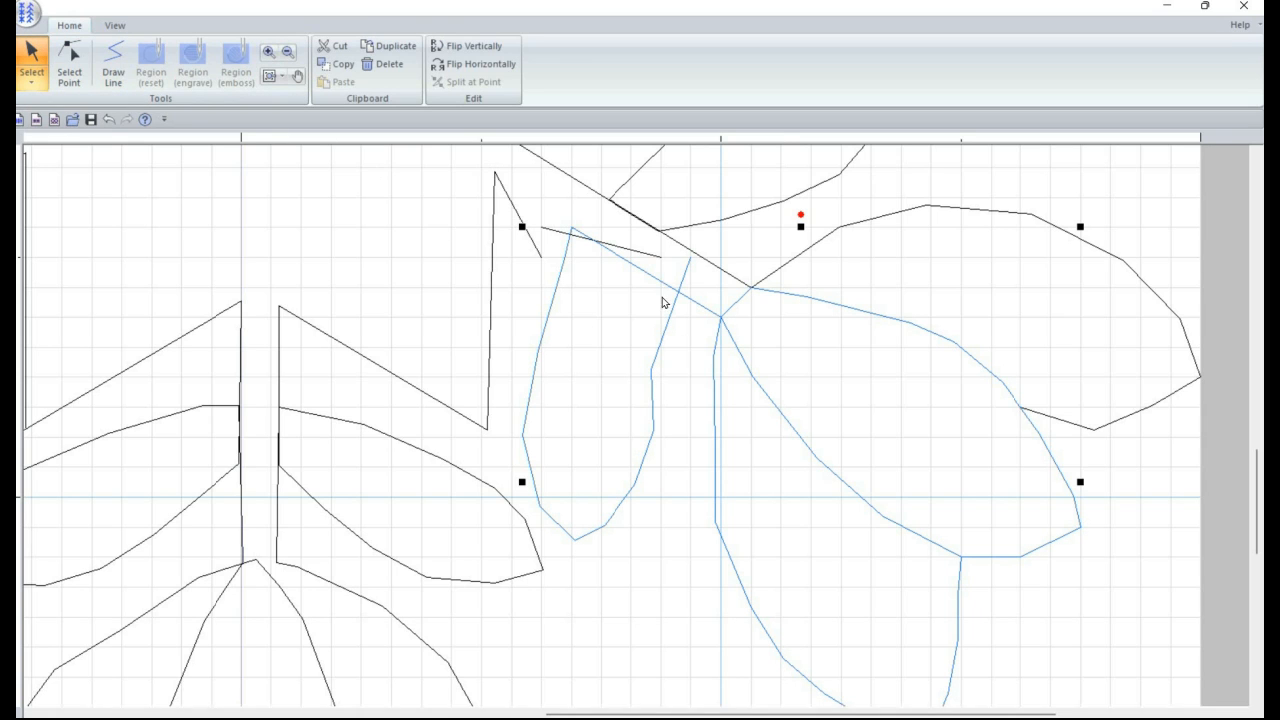
{"action": "left_click", "coordinate": [70, 62]}
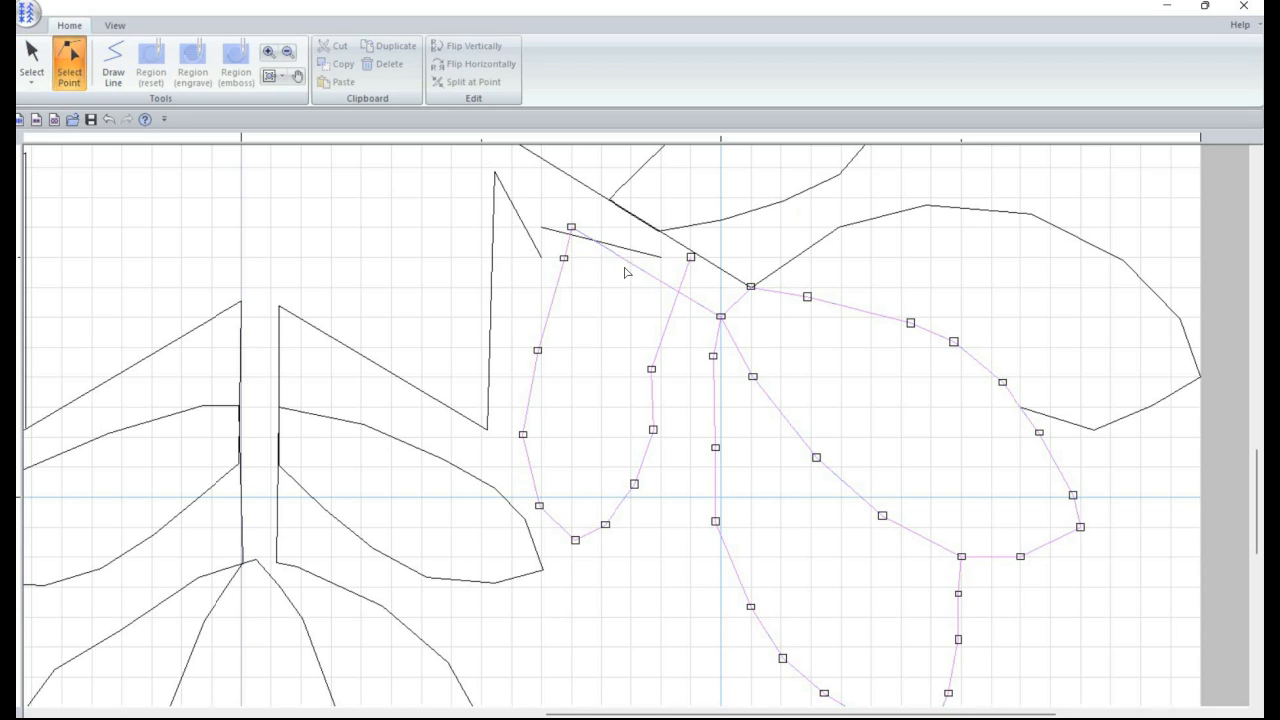
{"action": "left_click", "coordinate": [640, 253]}
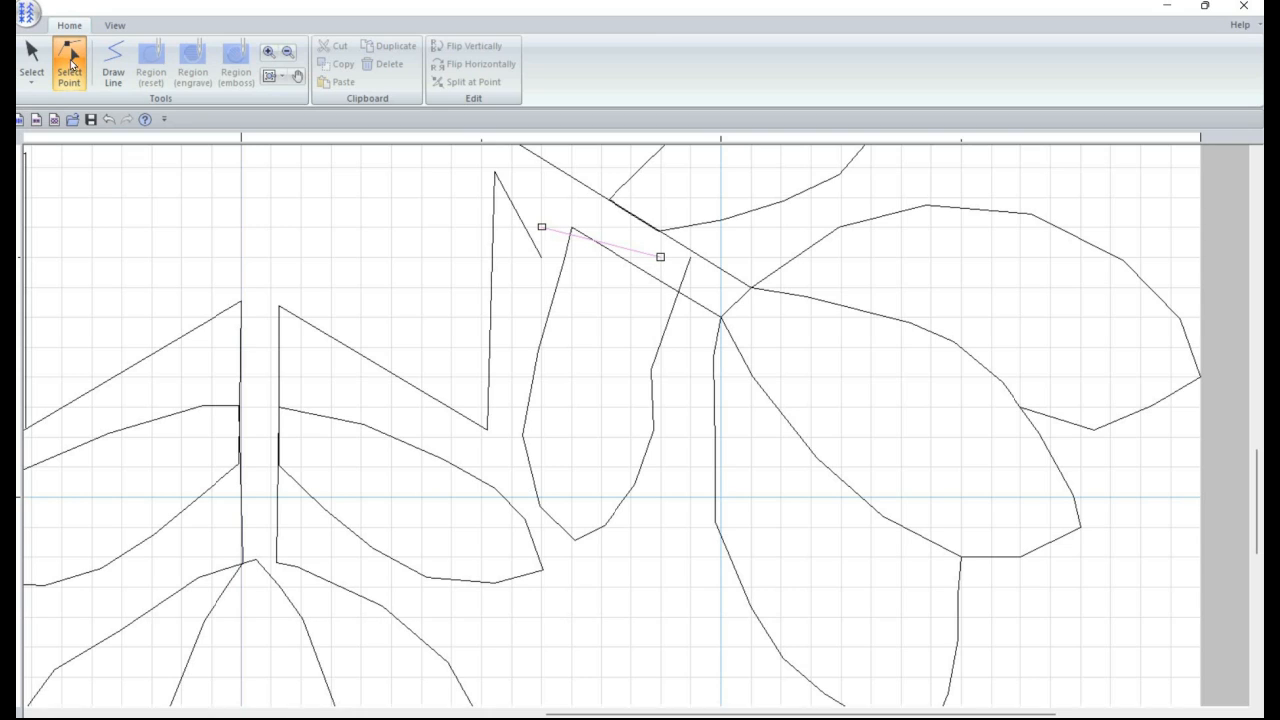
{"action": "left_click", "coordinate": [31, 62]}
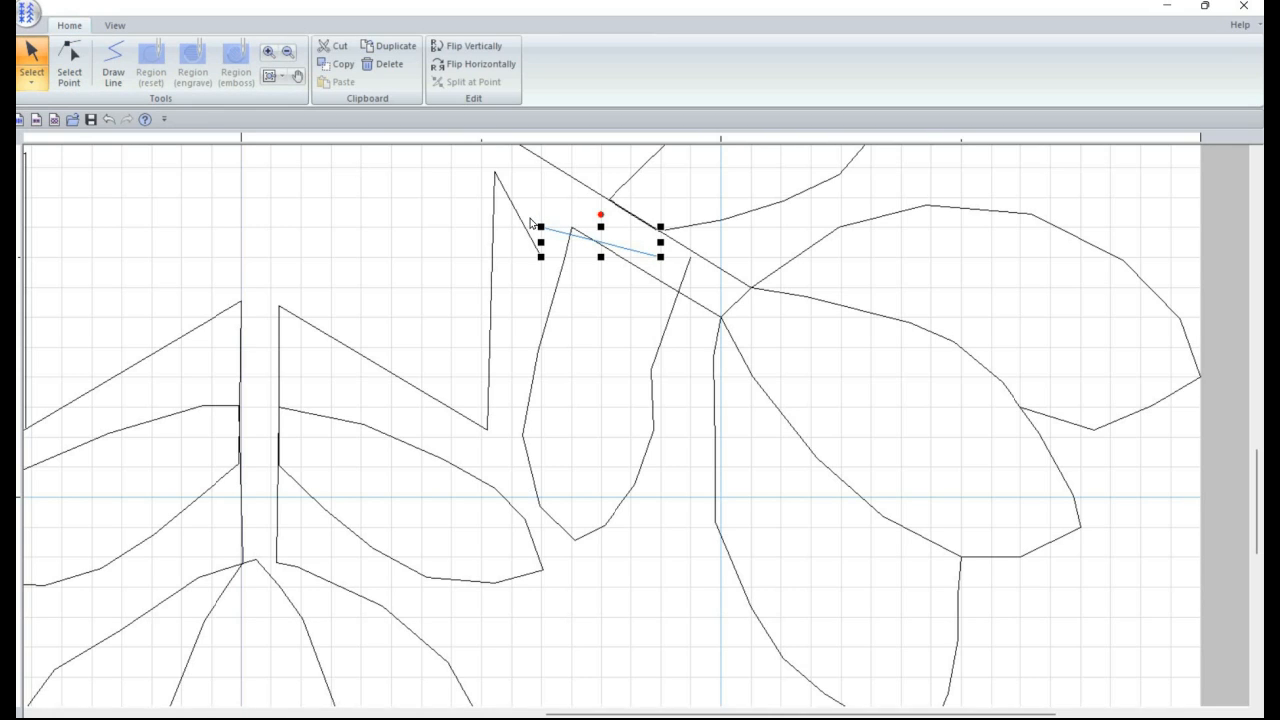
{"action": "left_click", "coordinate": [558, 249]}
{"action": "left_click", "coordinate": [542, 260]}
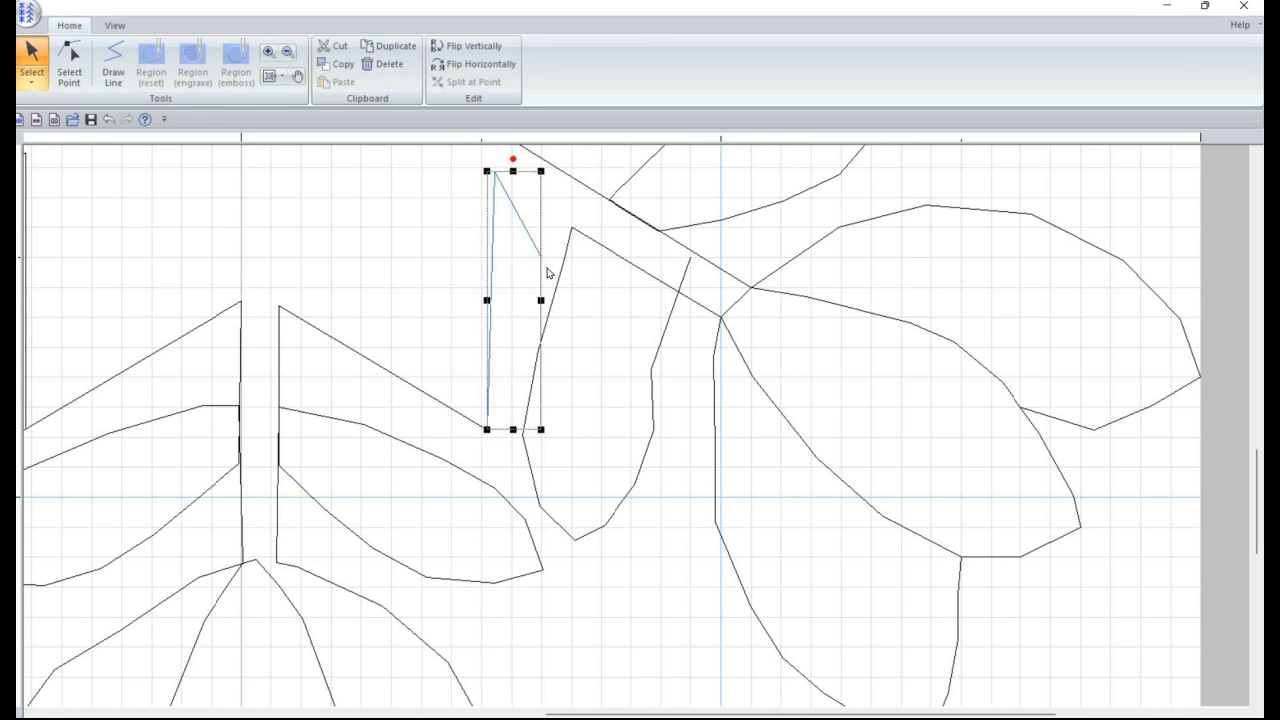
Step: Reconnect the leaf's open right base end to the stem's lower line at a grid point
{"action": "left_click", "coordinate": [69, 62]}
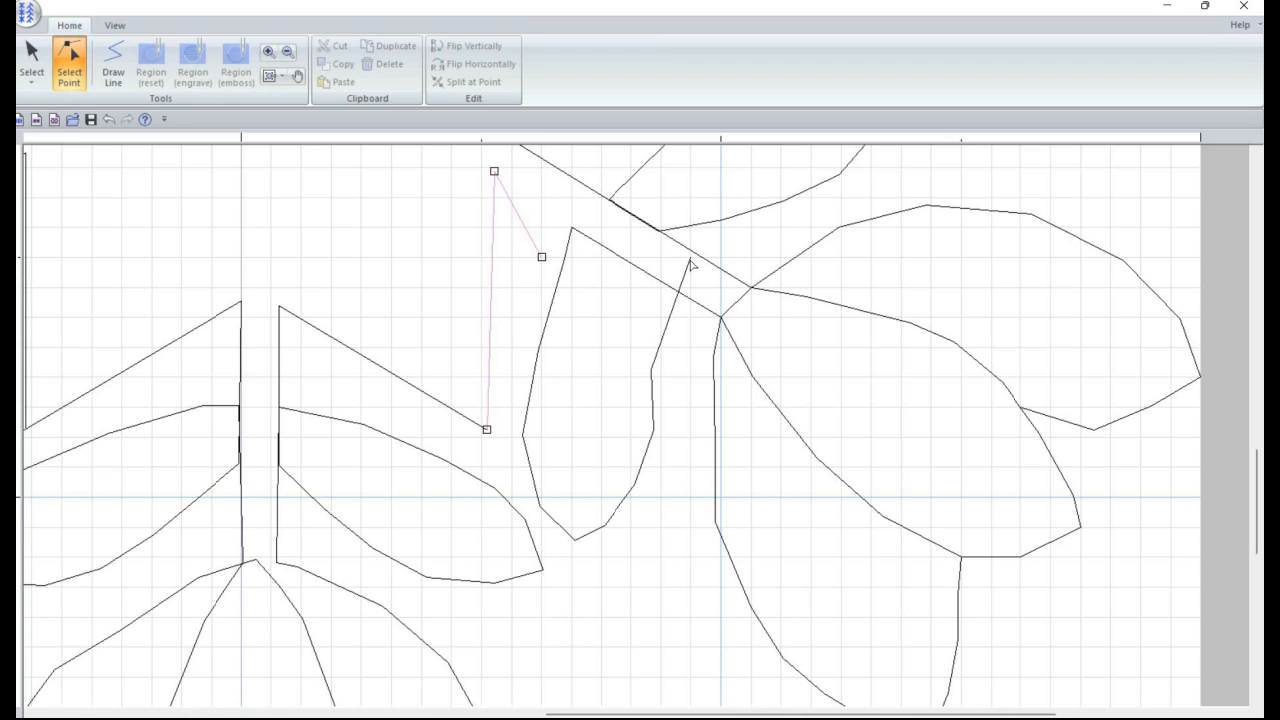
{"action": "left_click", "coordinate": [691, 257]}
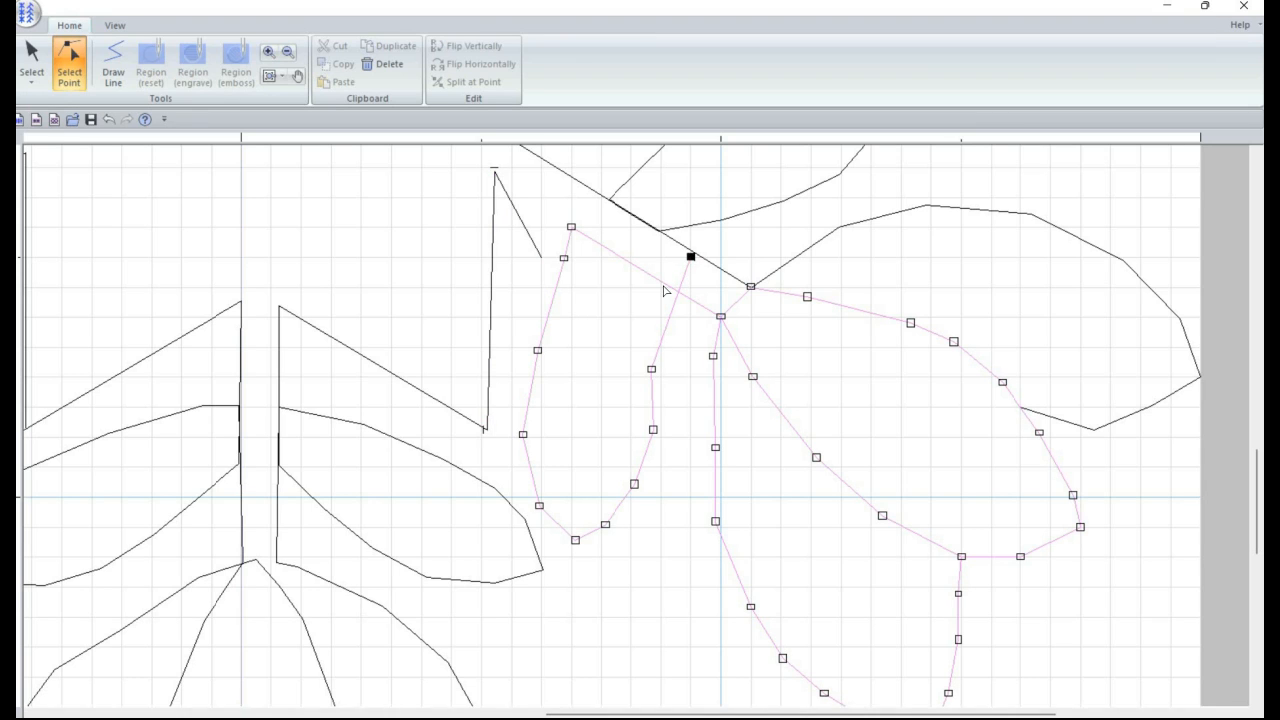
{"action": "left_click_drag", "start_coordinate": [691, 257], "coordinate": [660, 288]}
Step: Snap the stem line's upper corner to the grid and join its free end to the leaf's left base point
{"action": "left_click", "coordinate": [540, 258]}
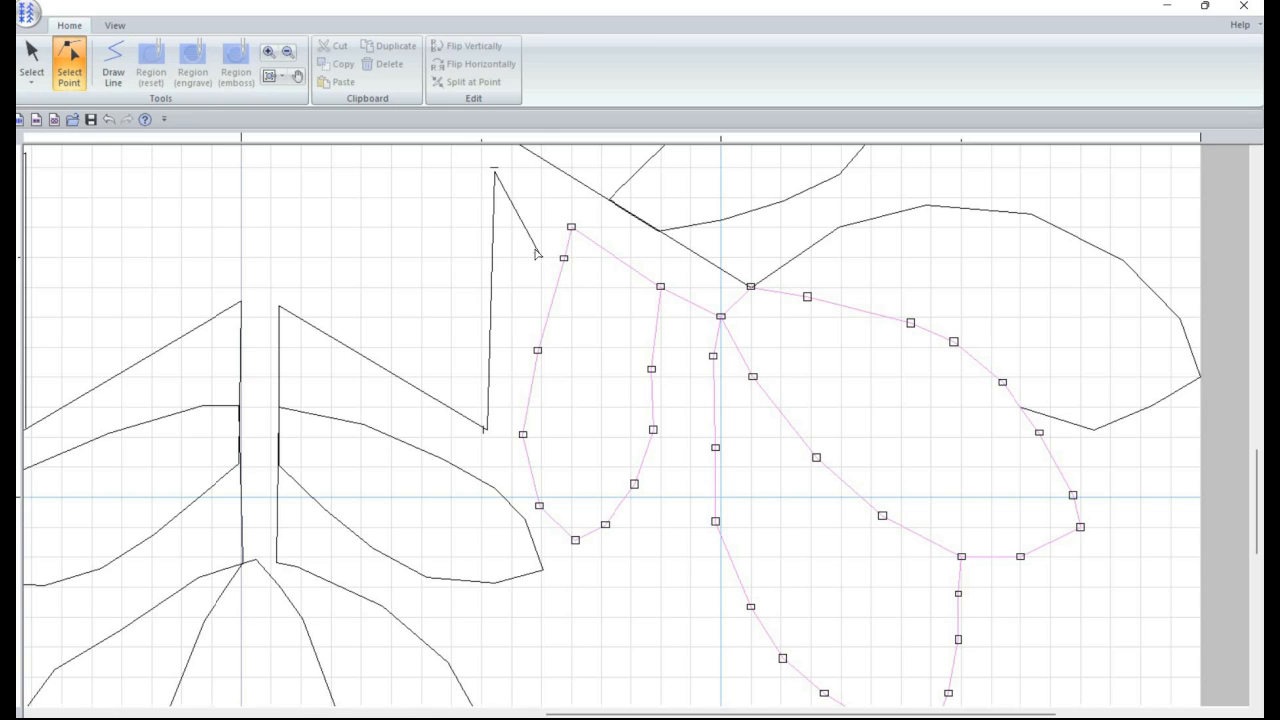
{"action": "left_click", "coordinate": [491, 172]}
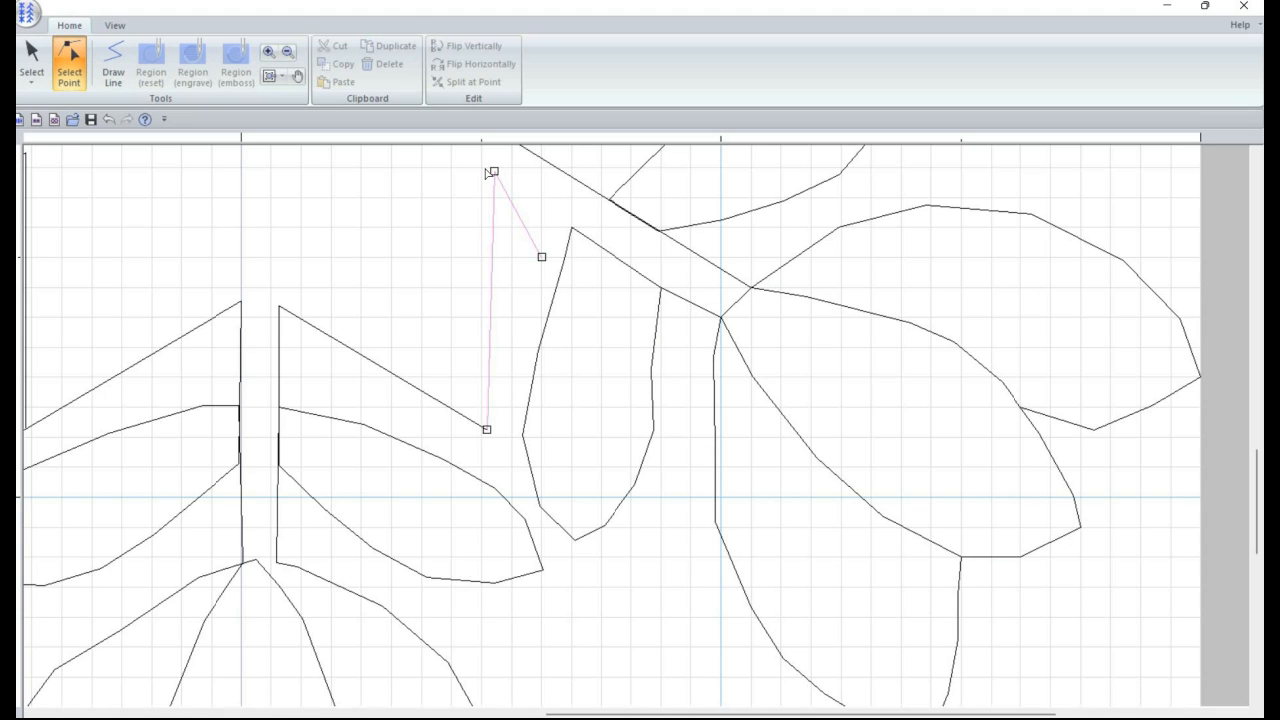
{"action": "left_click", "coordinate": [489, 173]}
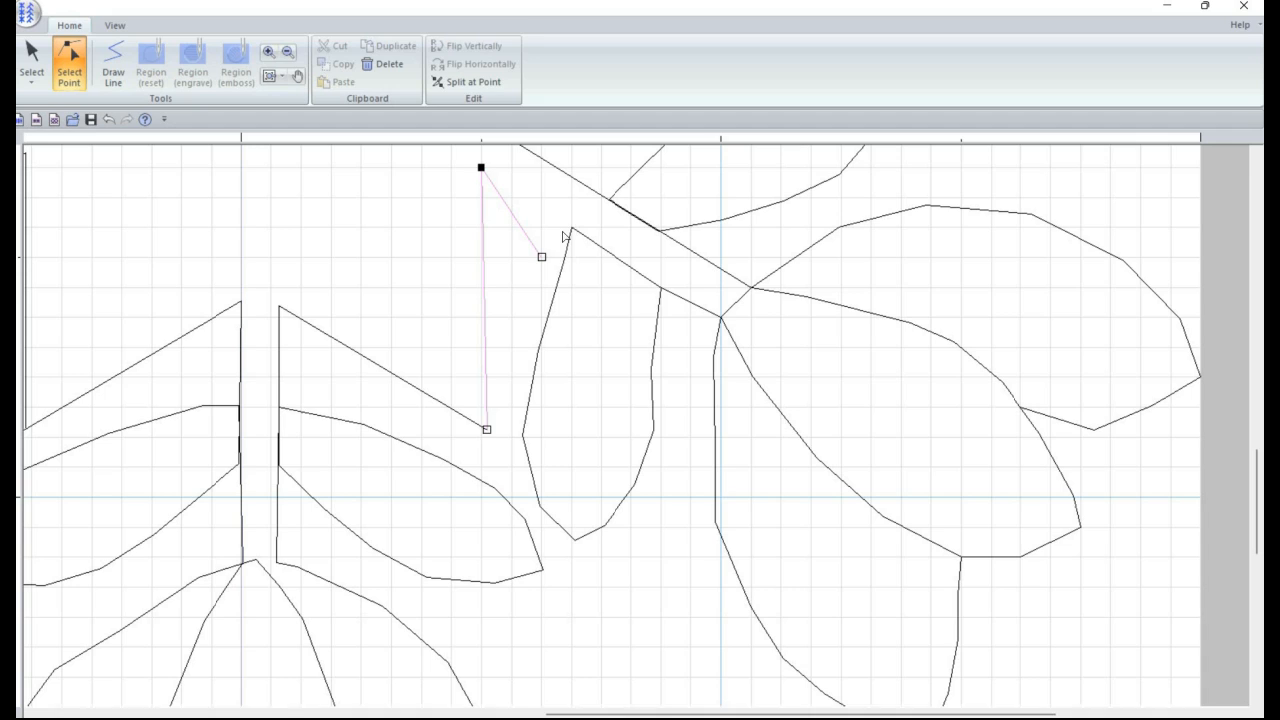
{"action": "left_click", "coordinate": [542, 260]}
{"action": "left_click_drag", "start_coordinate": [542, 257], "coordinate": [569, 233]}
Step: Snap the lower end of the vertical stem line and the adjoining outline's end to the same grid point
{"action": "left_click", "coordinate": [487, 430]}
{"action": "left_click", "coordinate": [486, 431]}
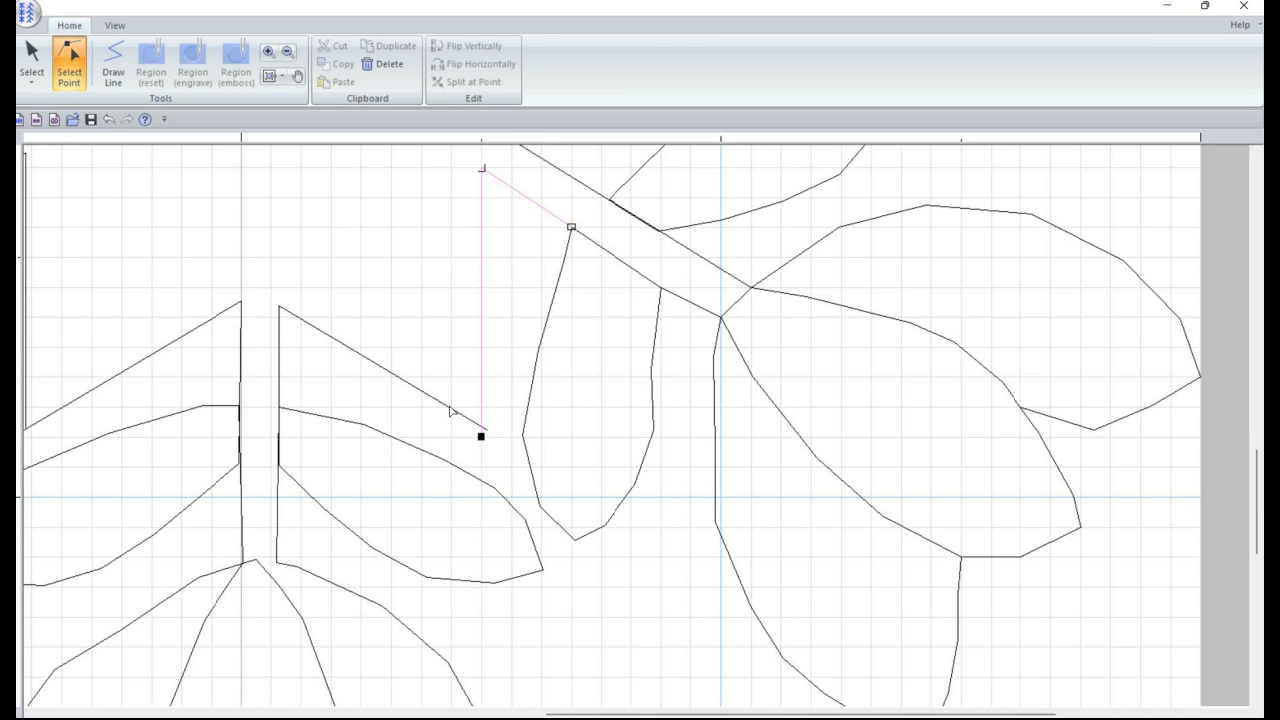
{"action": "left_click", "coordinate": [487, 431]}
{"action": "left_click_drag", "start_coordinate": [485, 432], "coordinate": [480, 436]}
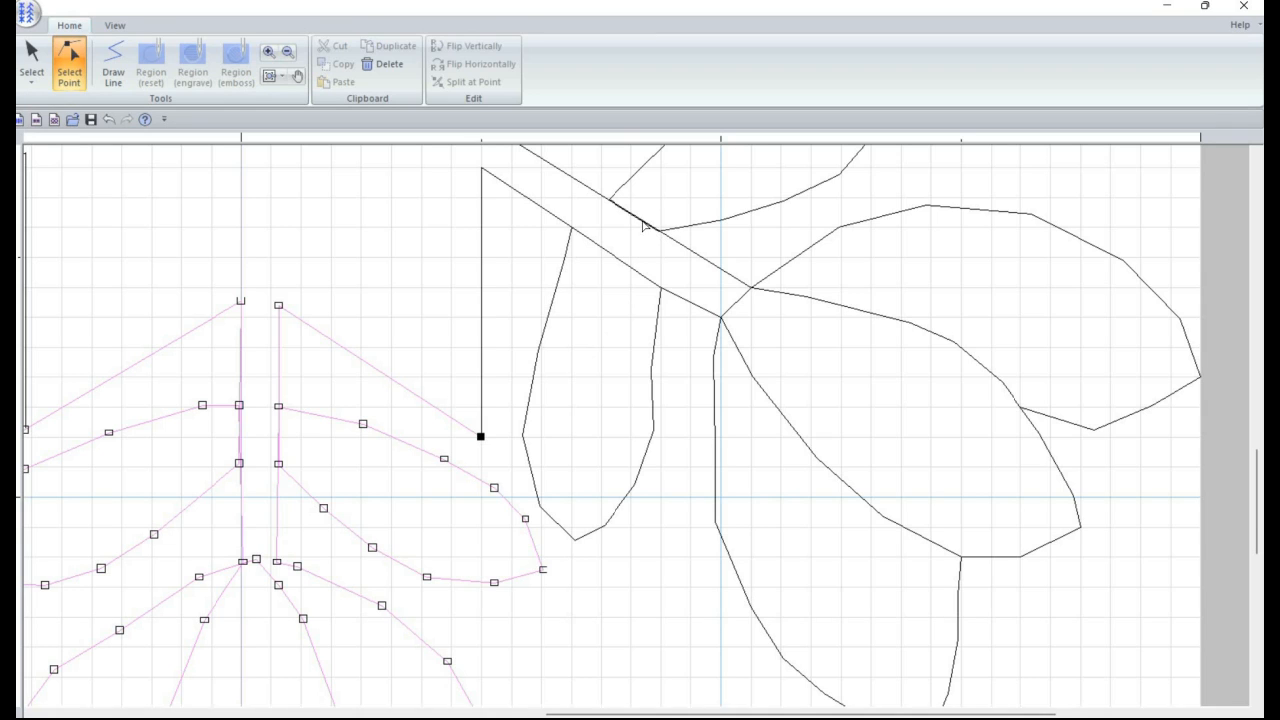
Step: Pull the doubled points at the upper stem leaf's left base apart and split the outline at the pulled-out lower point
{"action": "left_click", "coordinate": [607, 201]}
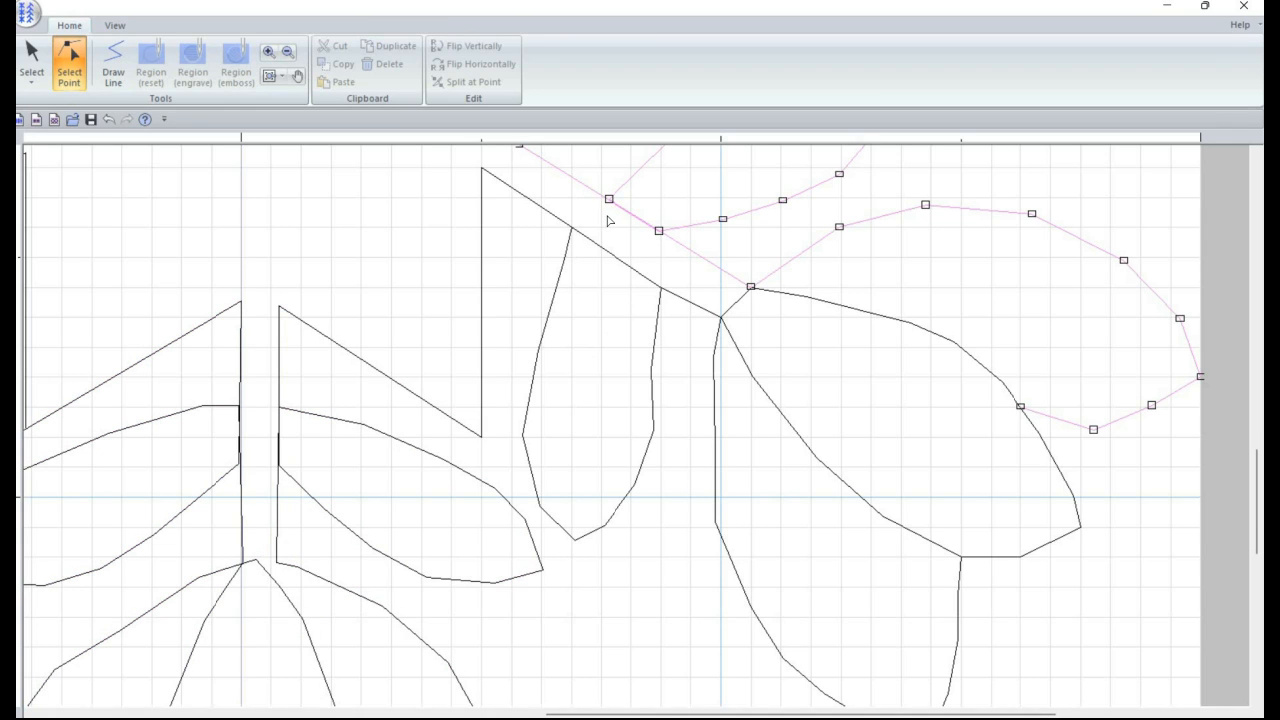
{"action": "left_click", "coordinate": [609, 199]}
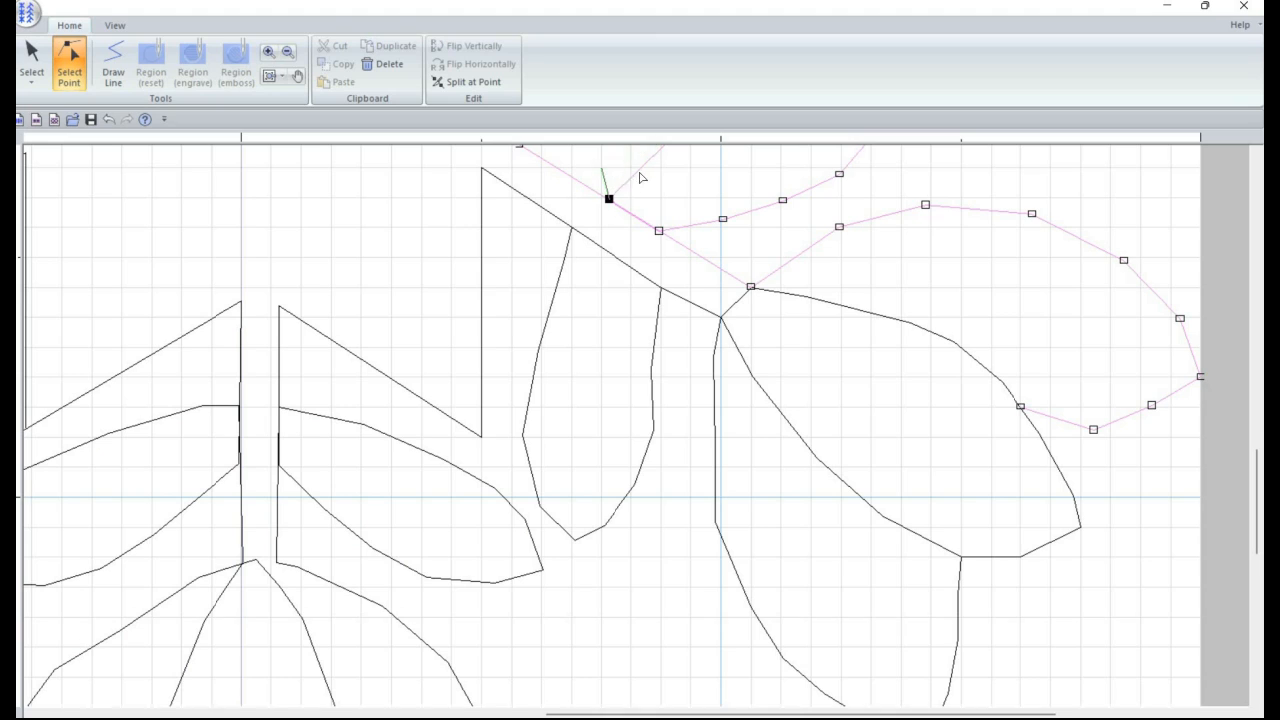
{"action": "left_click_drag", "start_coordinate": [609, 199], "coordinate": [638, 172]}
{"action": "mouse_move", "coordinate": [593, 209]}
{"action": "left_mouse_down"}
{"action": "mouse_move", "coordinate": [617, 223]}
{"action": "mouse_move", "coordinate": [598, 222]}
{"action": "left_mouse_up"}
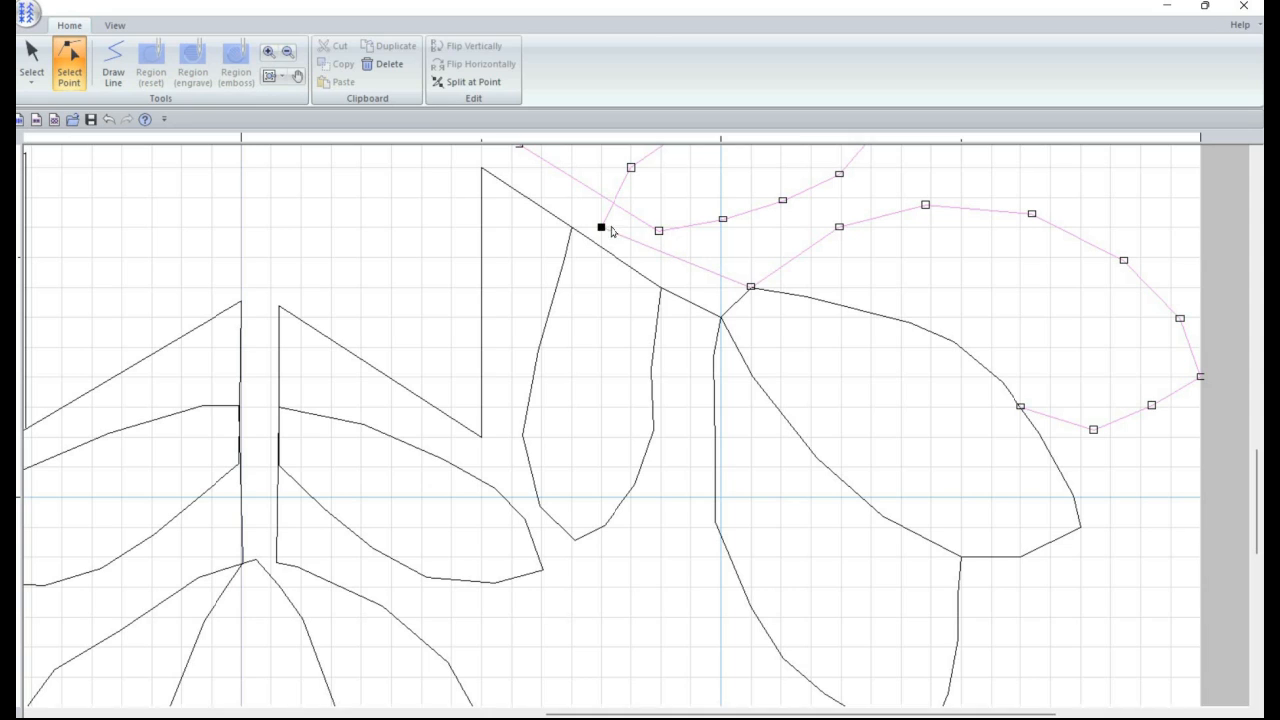
{"action": "right_click", "coordinate": [601, 228]}
{"action": "left_click", "coordinate": [606, 233]}
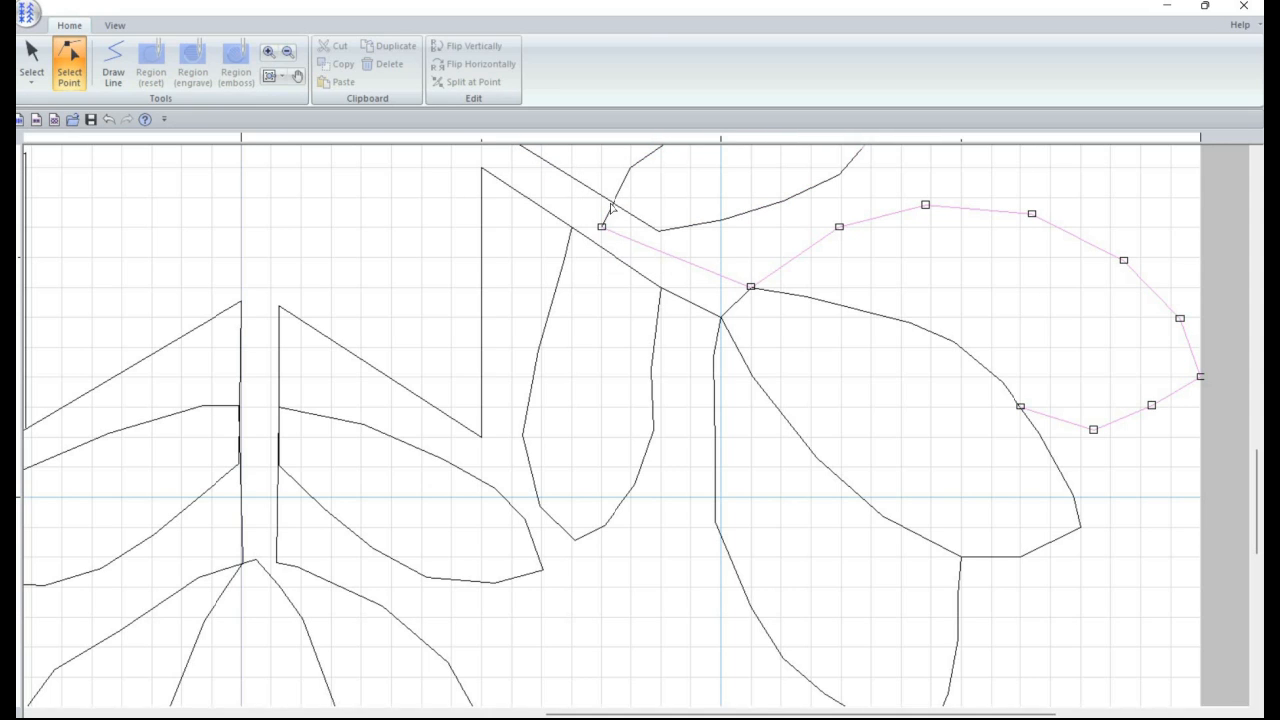
Step: Move the split stem line's free end aside and snap the upper leaf's left base point onto the stem outline
{"action": "left_click", "coordinate": [602, 228]}
{"action": "key", "text": "Delete"}
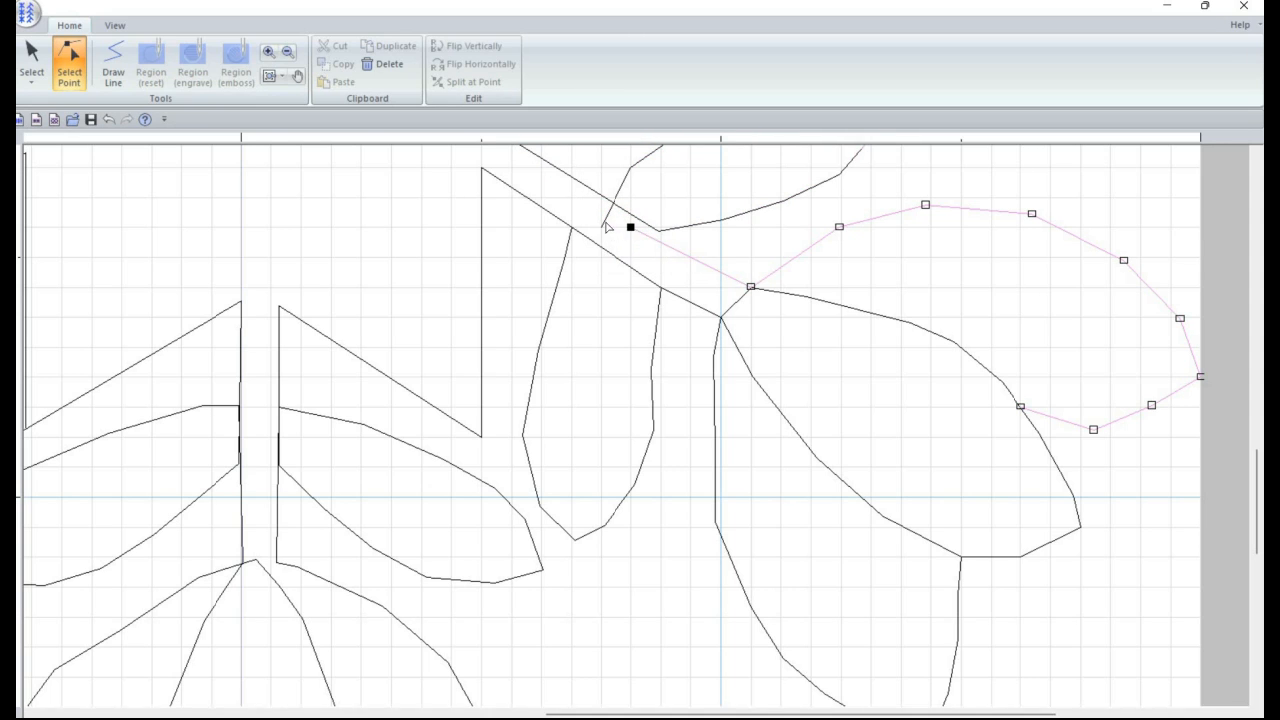
{"action": "left_click", "coordinate": [602, 226]}
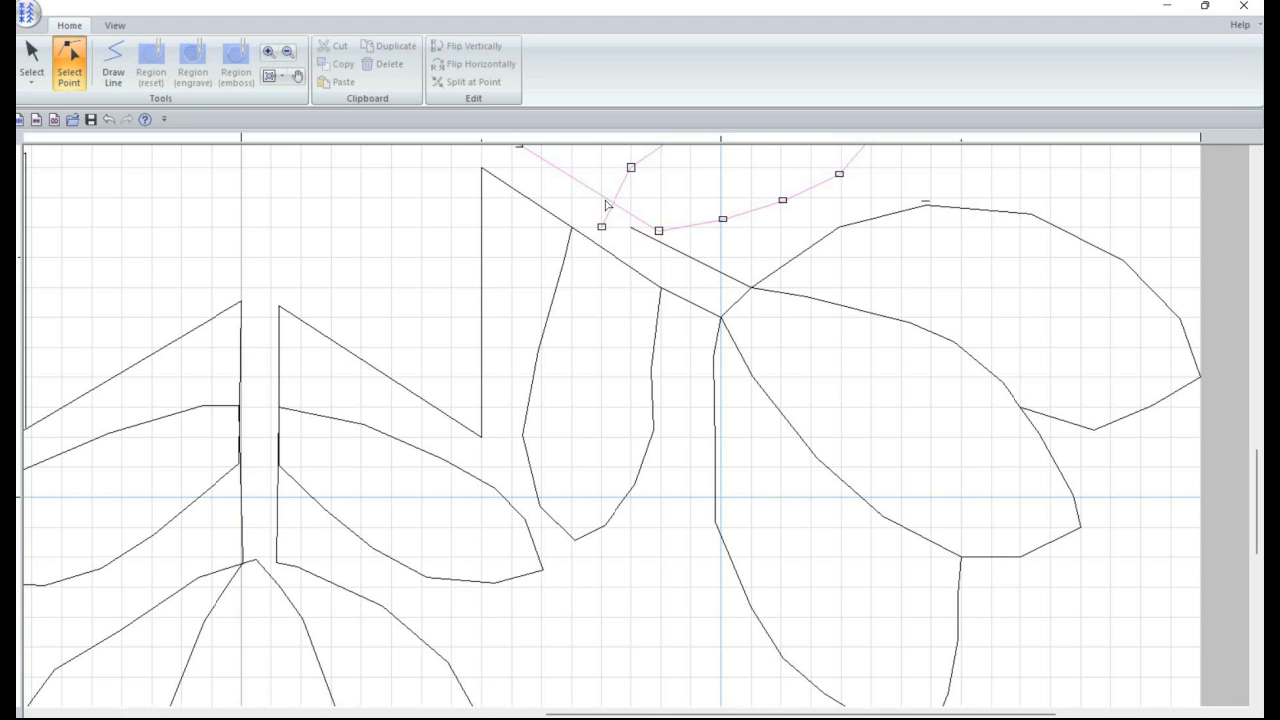
{"action": "left_click_drag", "start_coordinate": [602, 226], "coordinate": [611, 206]}
Step: Join the stem line's free end to the upper leaf's right base point at a shared grid point
{"action": "left_click", "coordinate": [664, 226]}
{"action": "left_click", "coordinate": [652, 237]}
{"action": "left_click_drag", "start_coordinate": [631, 227], "coordinate": [659, 229]}
{"action": "left_click", "coordinate": [658, 232]}
{"action": "left_click", "coordinate": [659, 230]}
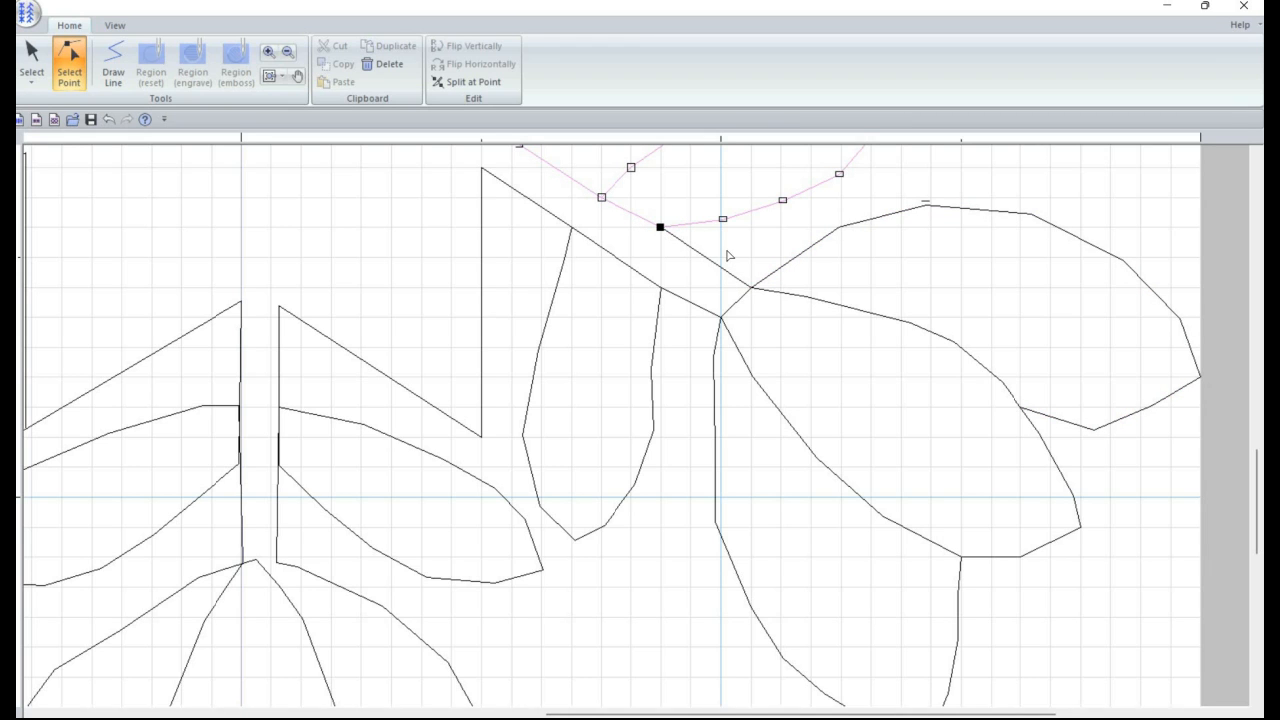
{"action": "scroll", "coordinate": [650, 380], "scroll_direction": "up", "scroll_amount": 3}
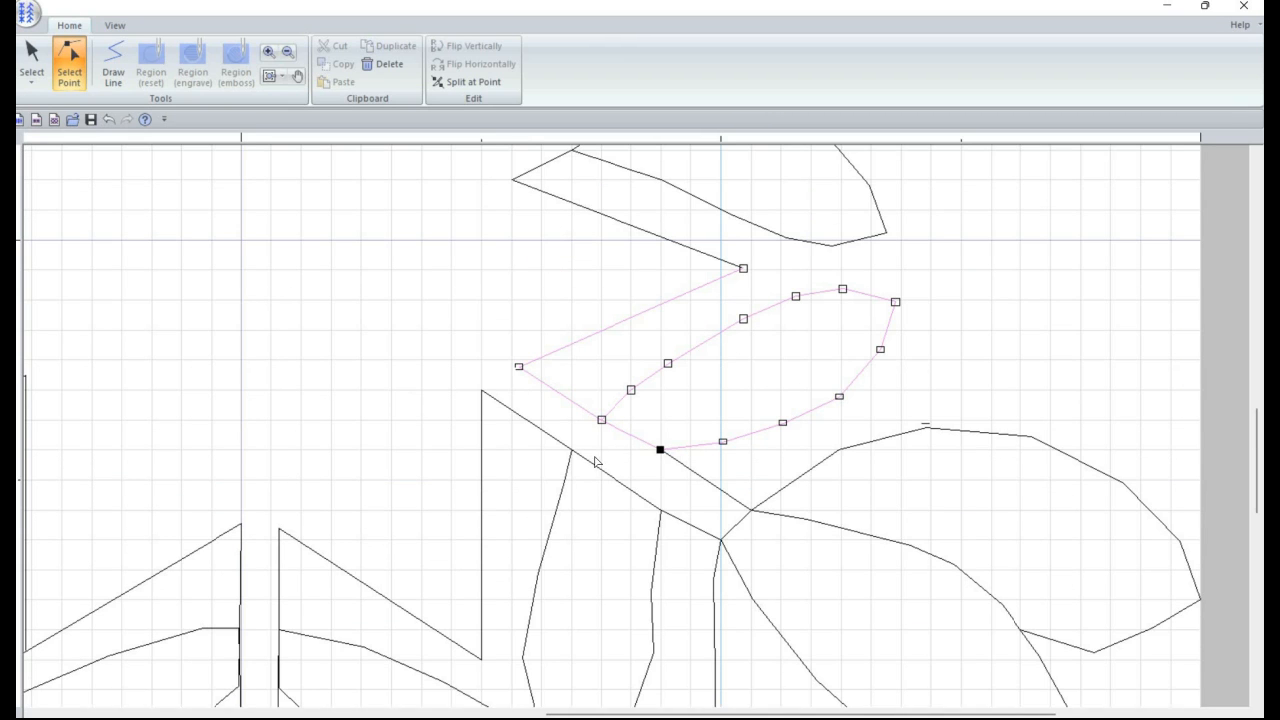
Step: Snap the right base point of the leaf hanging below the right stem to a nearby grid point along the stem
{"action": "left_click", "coordinate": [661, 510]}
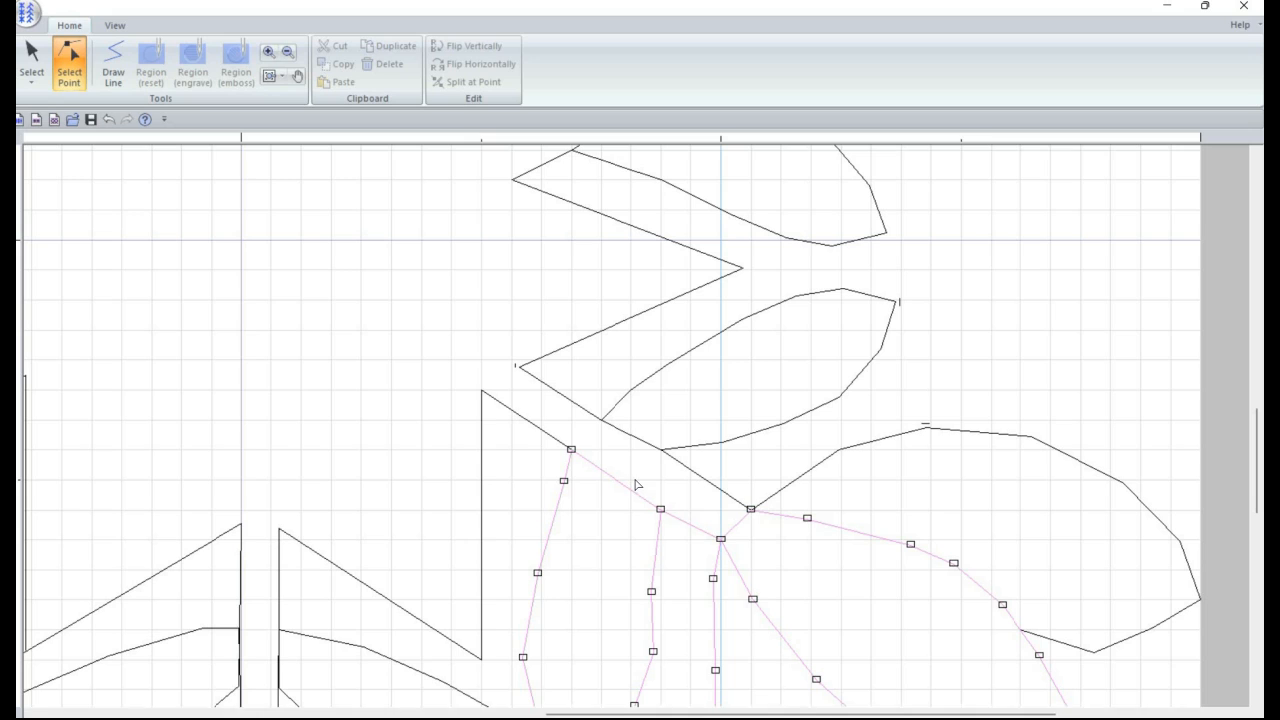
{"action": "left_click_drag", "start_coordinate": [631, 480], "coordinate": [631, 480]}
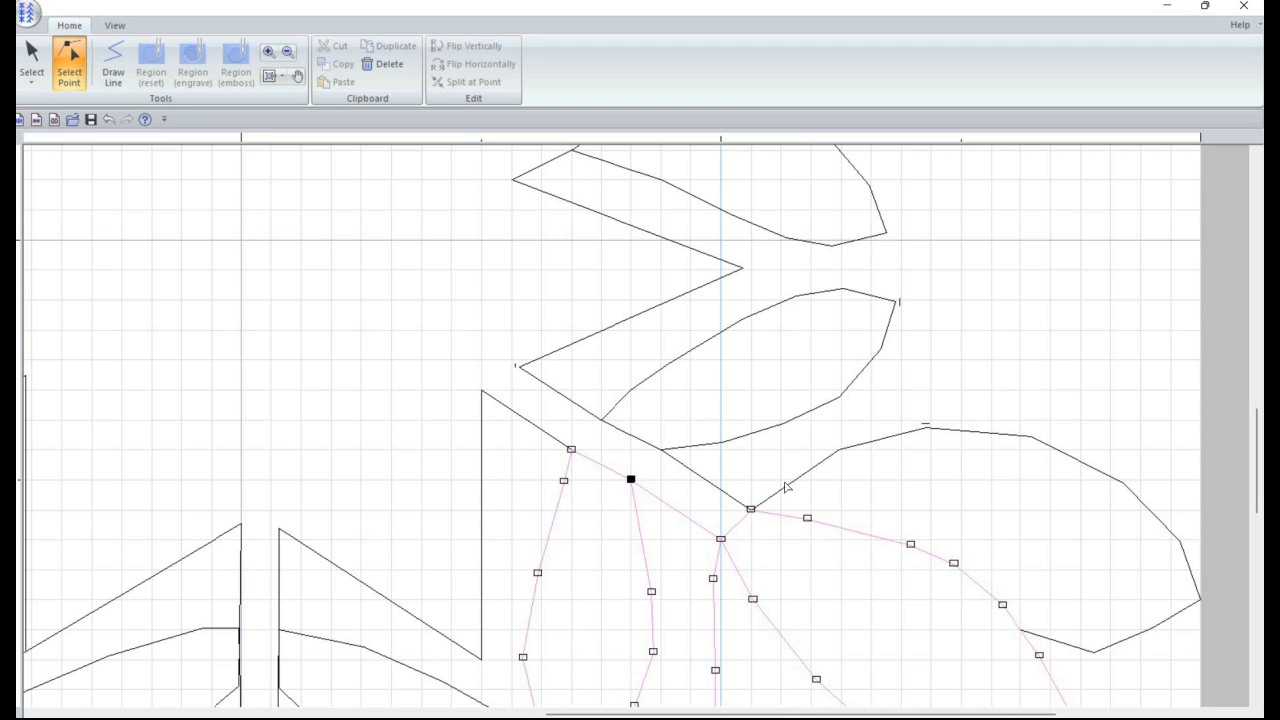
{"action": "scroll", "coordinate": [791, 482], "scroll_direction": "down", "scroll_amount": 3}
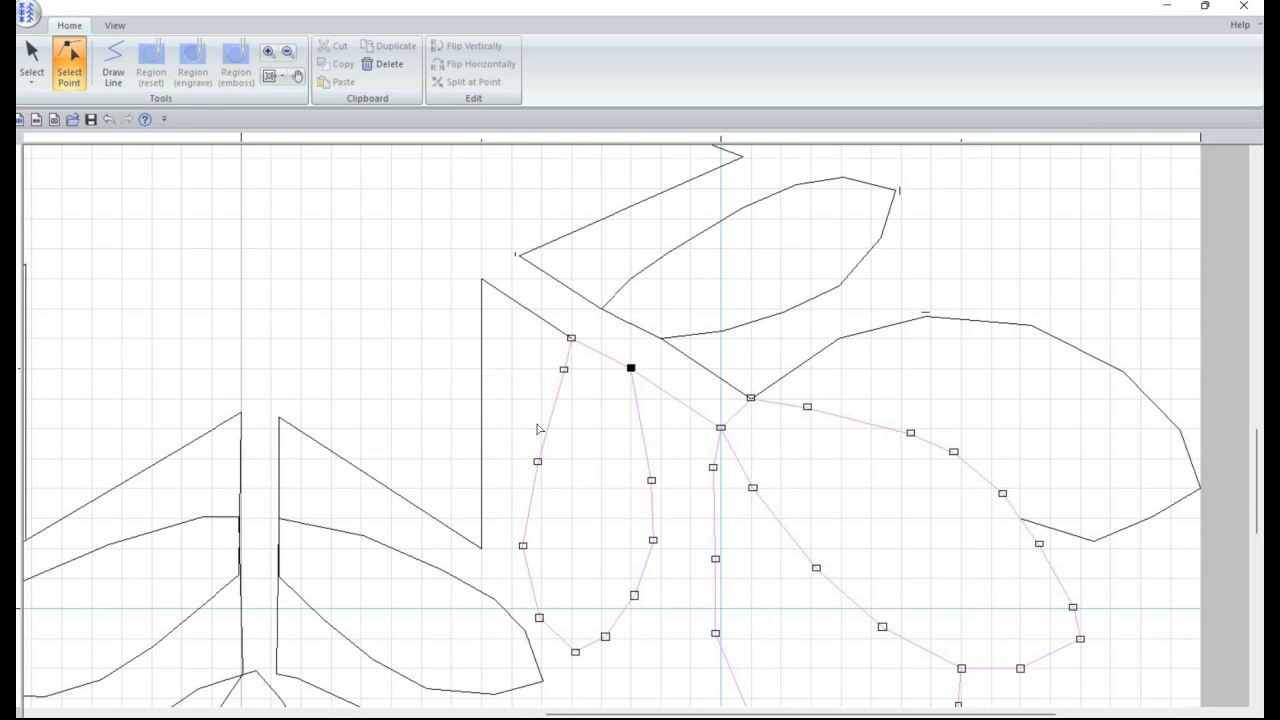
{"action": "scroll", "coordinate": [537, 428], "scroll_direction": "down", "scroll_amount": 3}
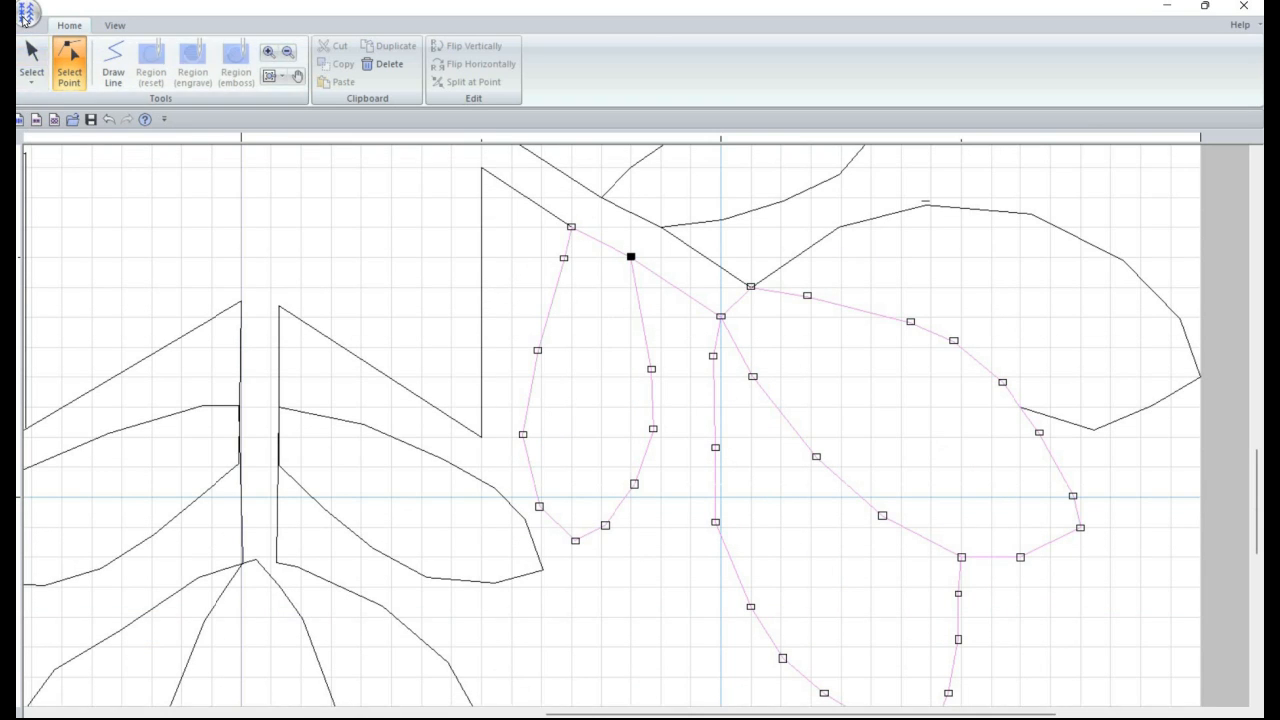
Step: Save the pattern, switch to the layout program and reapply 0 - TC tuplipcircle A as the region's decorative fill
{"action": "left_click", "coordinate": [24, 17]}
{"action": "left_click", "coordinate": [57, 201]}
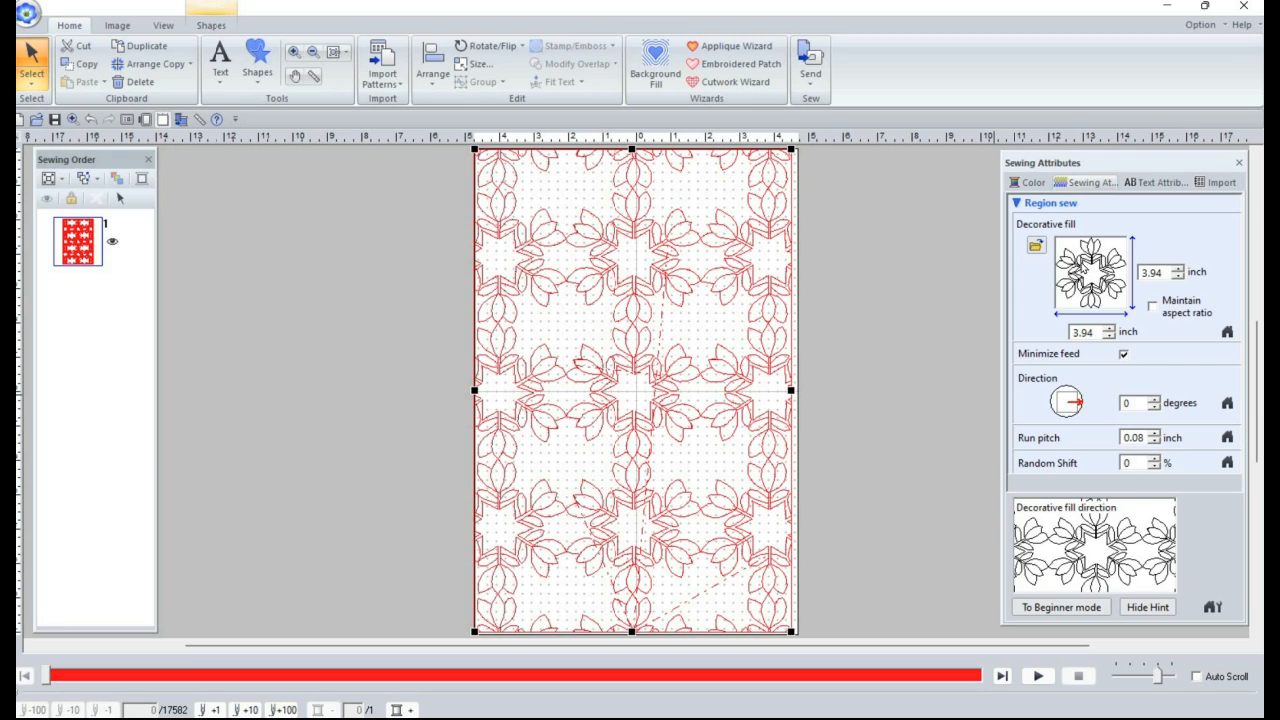
{"action": "scroll", "coordinate": [650, 395], "scroll_direction": "down", "scroll_amount": 10}
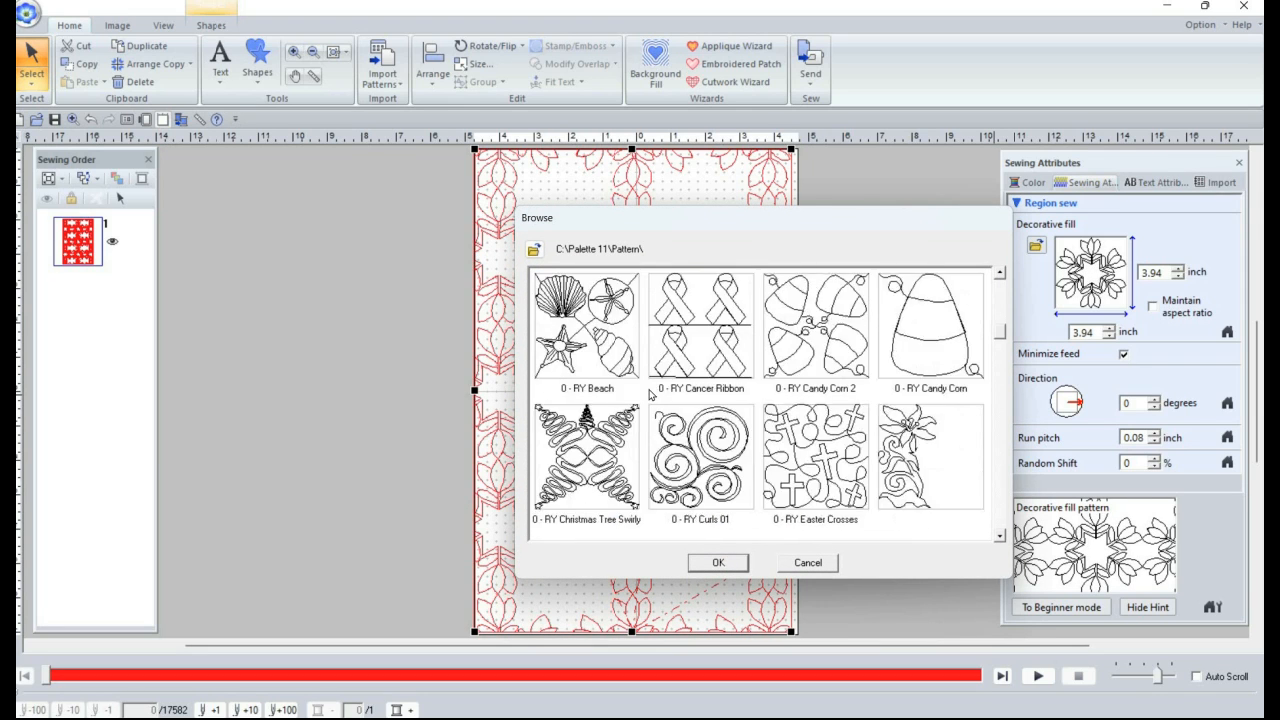
{"action": "scroll", "coordinate": [625, 395], "scroll_direction": "down", "scroll_amount": 10}
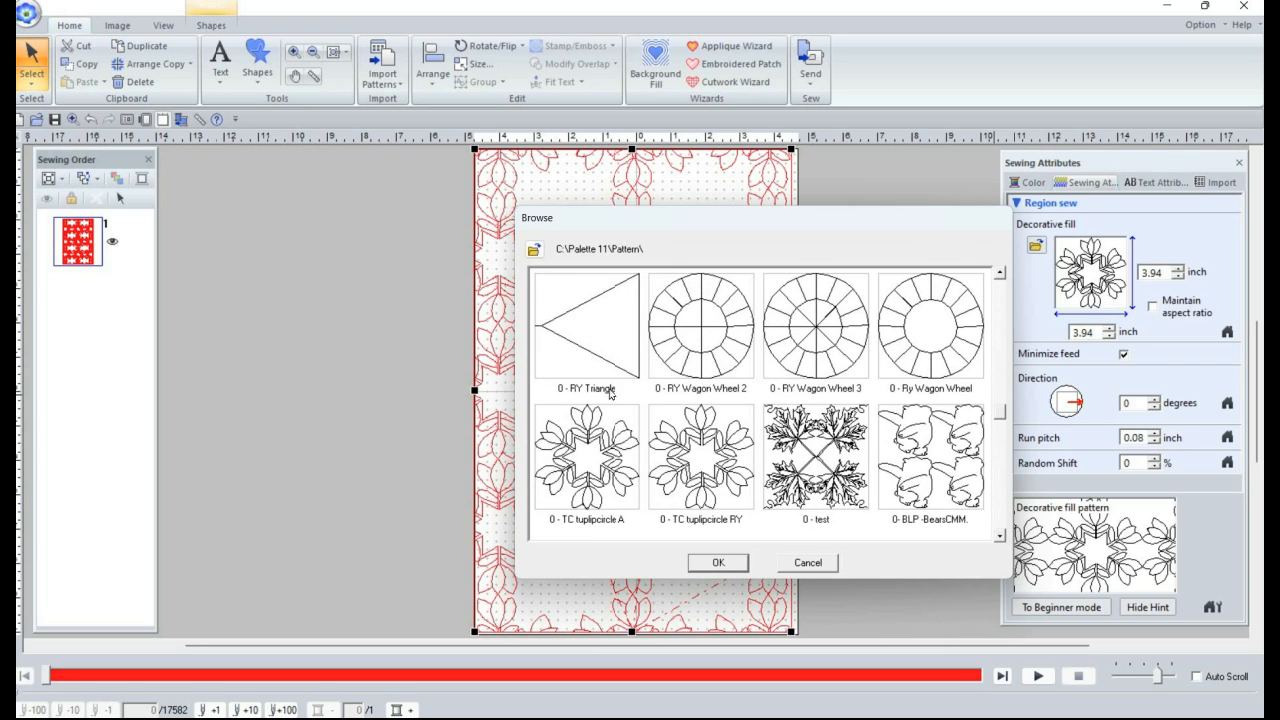
{"action": "scroll", "coordinate": [610, 394], "scroll_direction": "down", "scroll_amount": 1}
{"action": "scroll", "coordinate": [597, 416], "scroll_direction": "up", "scroll_amount": 1}
{"action": "left_click", "coordinate": [569, 483]}
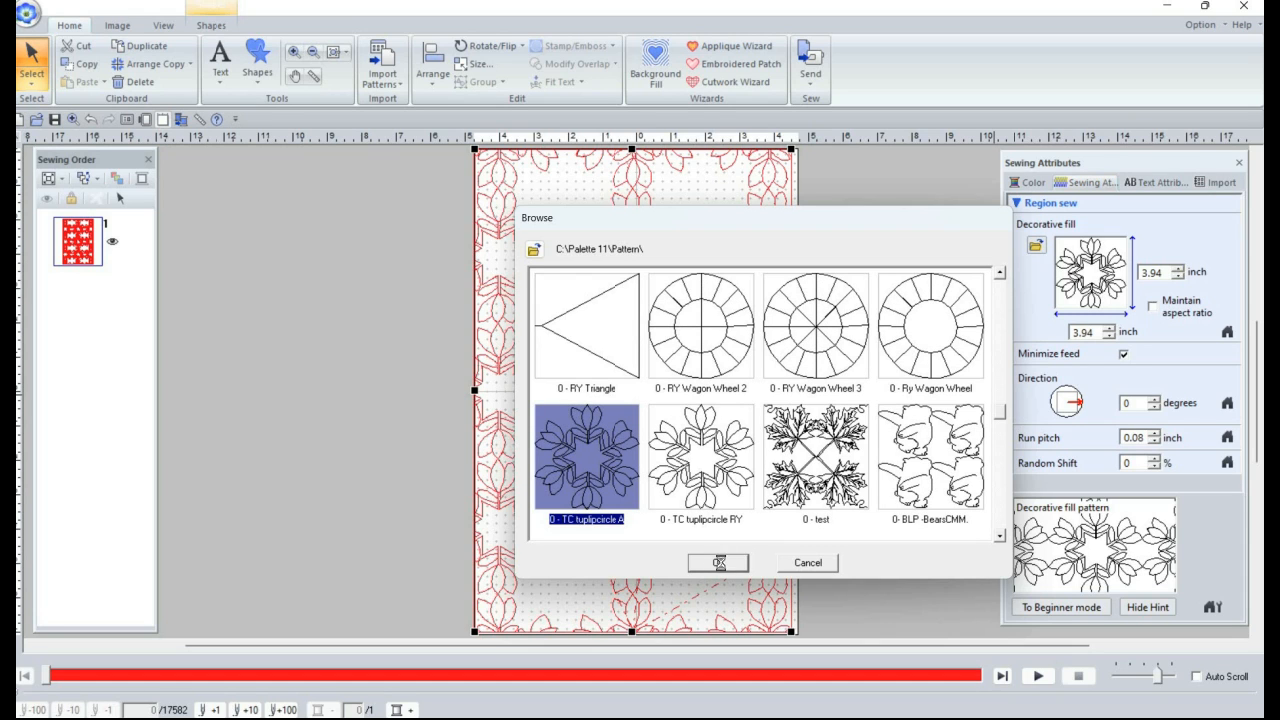
{"action": "left_click", "coordinate": [719, 560]}
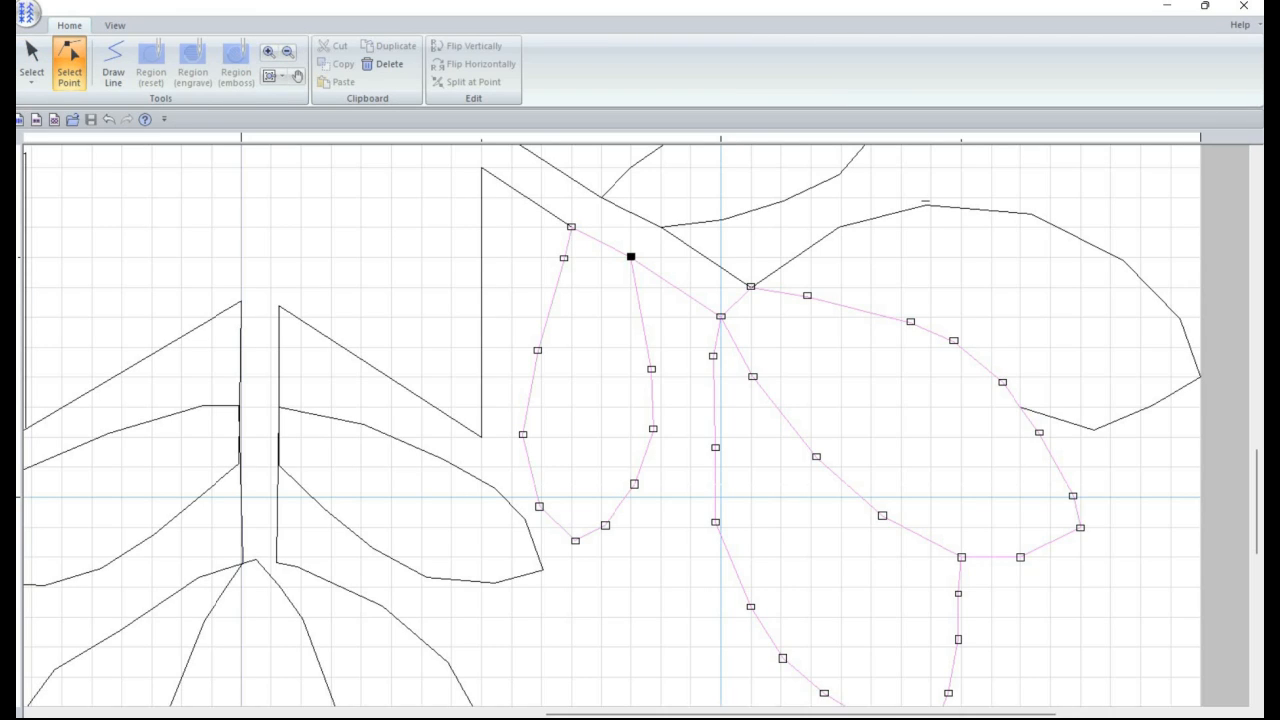
Step: Back in the pattern editor, add a point on the right tulip's outline where the outer petal ends and raise that petal's adjacent lower point
{"action": "left_click_drag", "start_coordinate": [591, 712], "coordinate": [559, 712]}
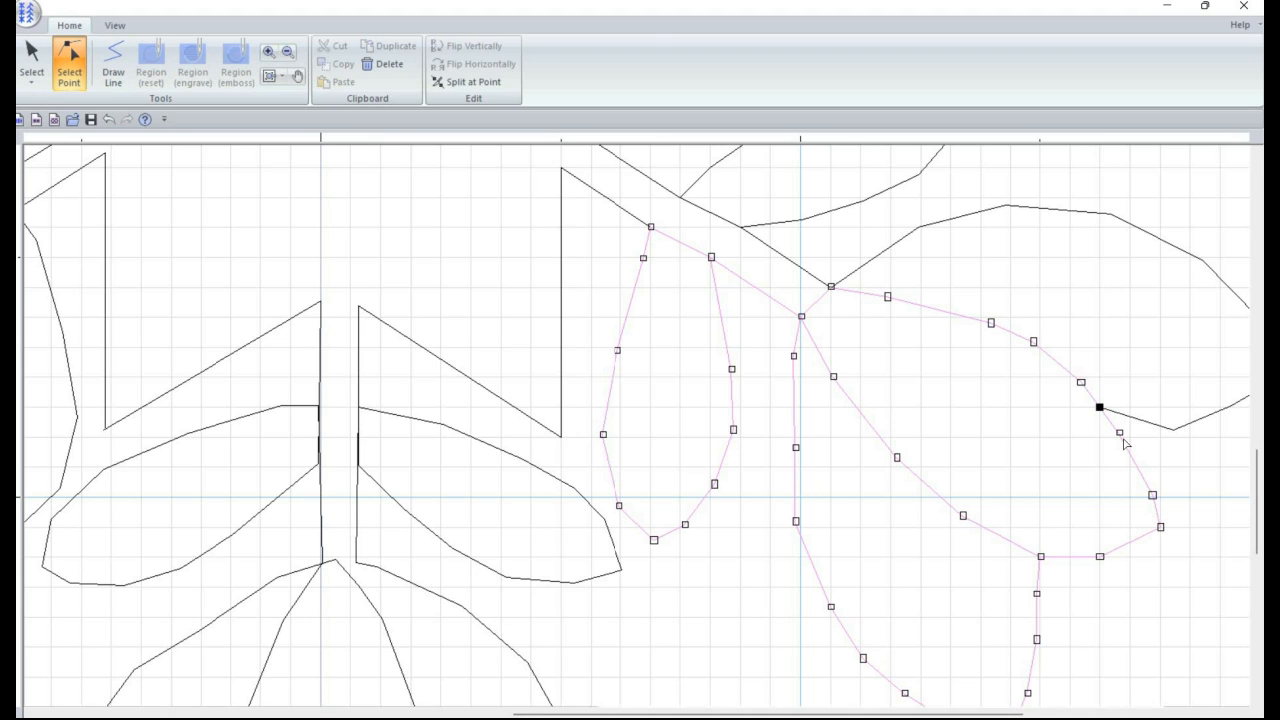
{"action": "left_click", "coordinate": [1175, 432]}
{"action": "left_click", "coordinate": [1175, 428]}
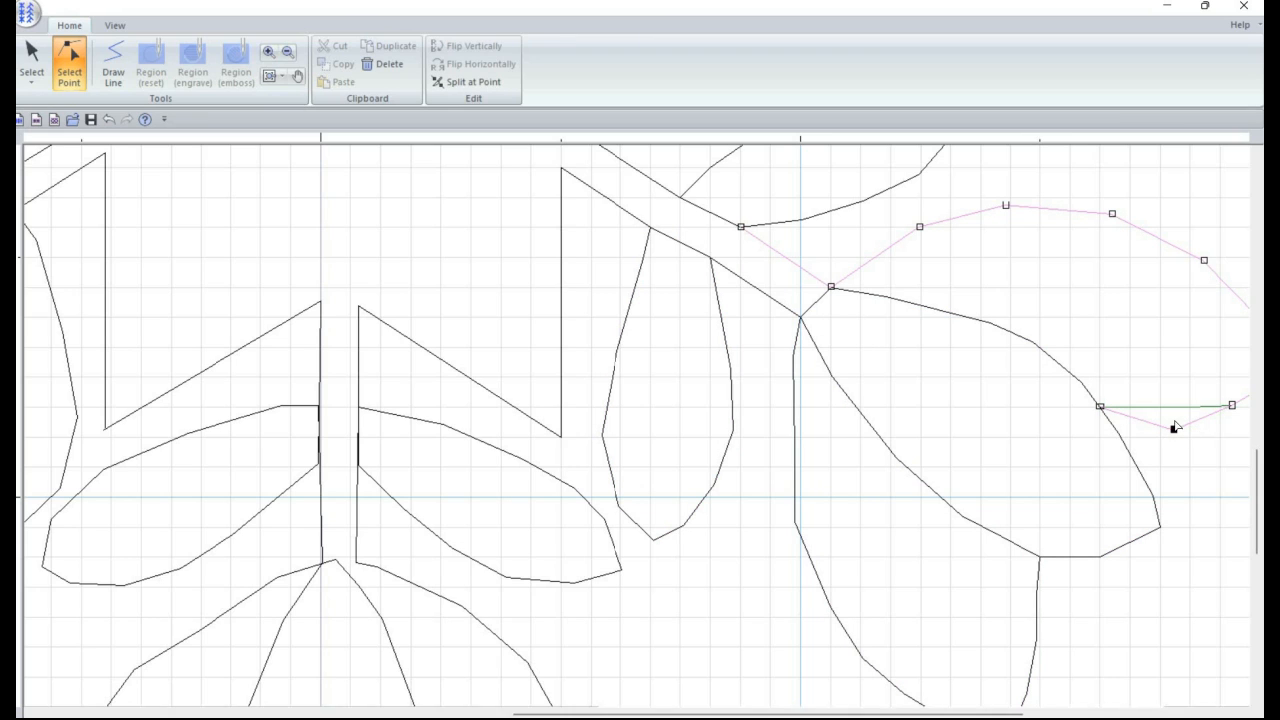
{"action": "left_click_drag", "start_coordinate": [1175, 428], "coordinate": [1181, 415]}
Step: Snap the two top points of the bottom tulip's stem to grid points at the same height
{"action": "left_click_drag", "start_coordinate": [716, 713], "coordinate": [595, 715]}
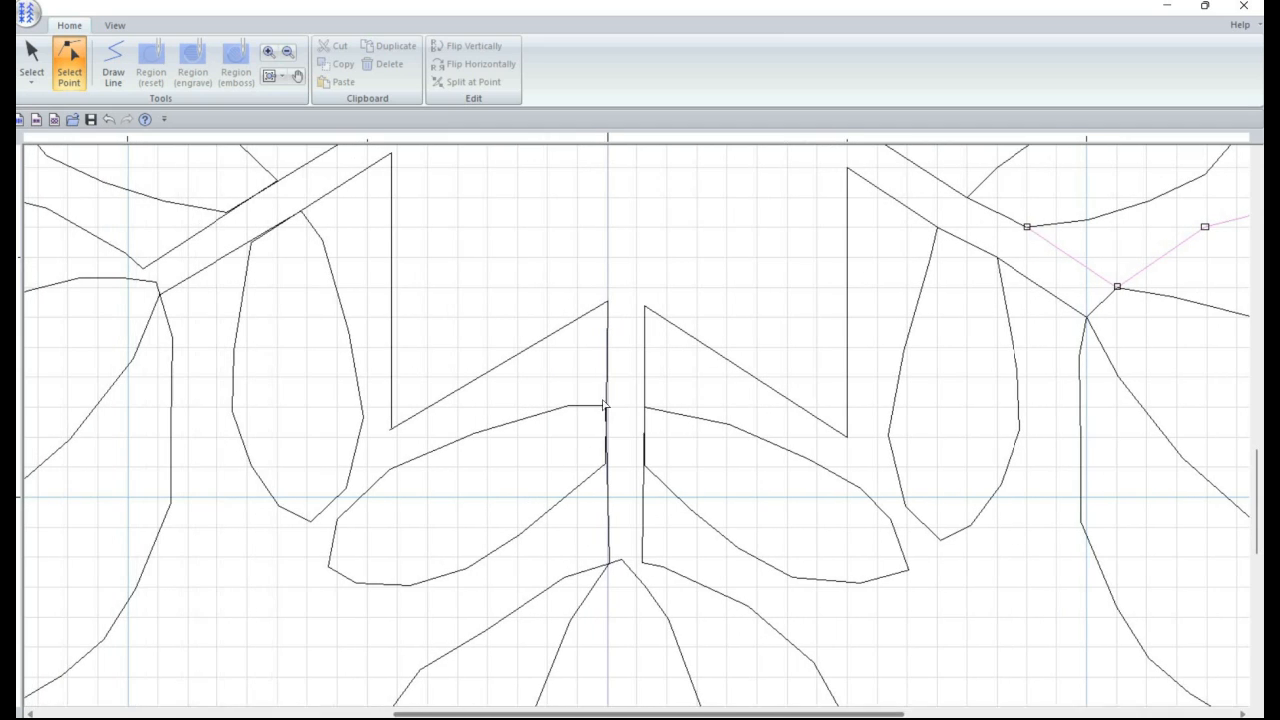
{"action": "left_click", "coordinate": [645, 306]}
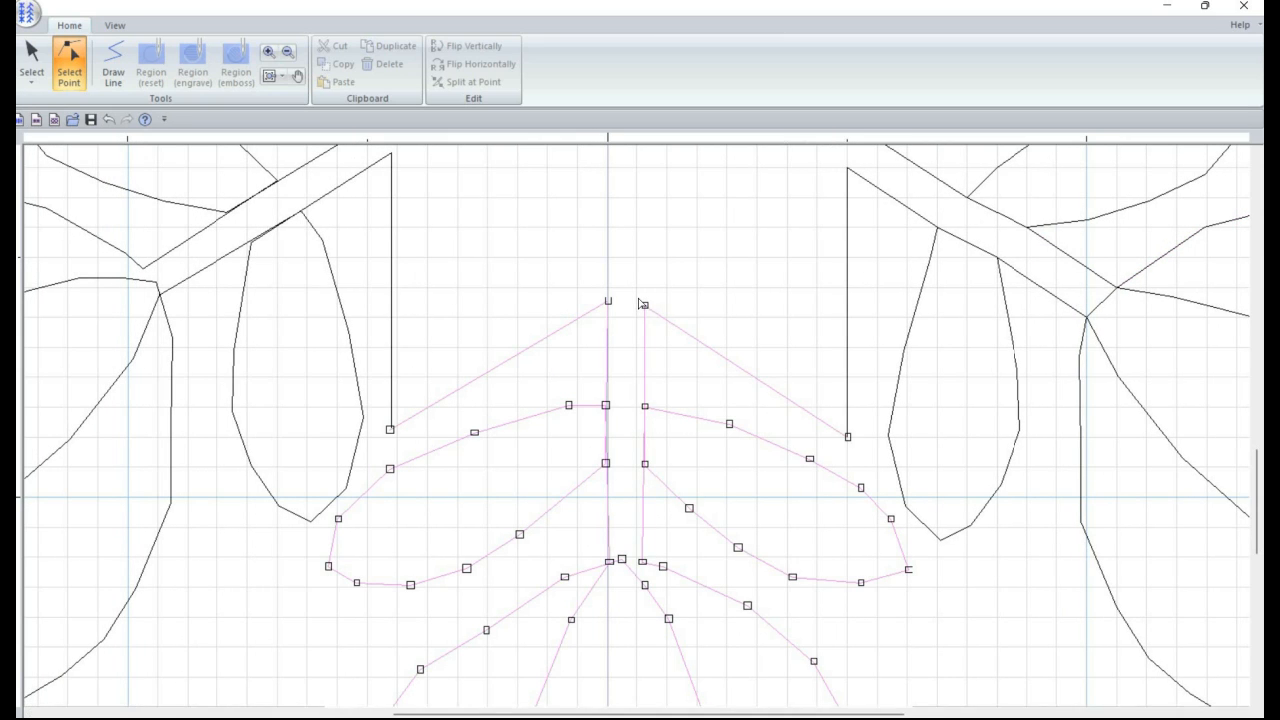
{"action": "left_click_drag", "start_coordinate": [643, 303], "coordinate": [609, 288]}
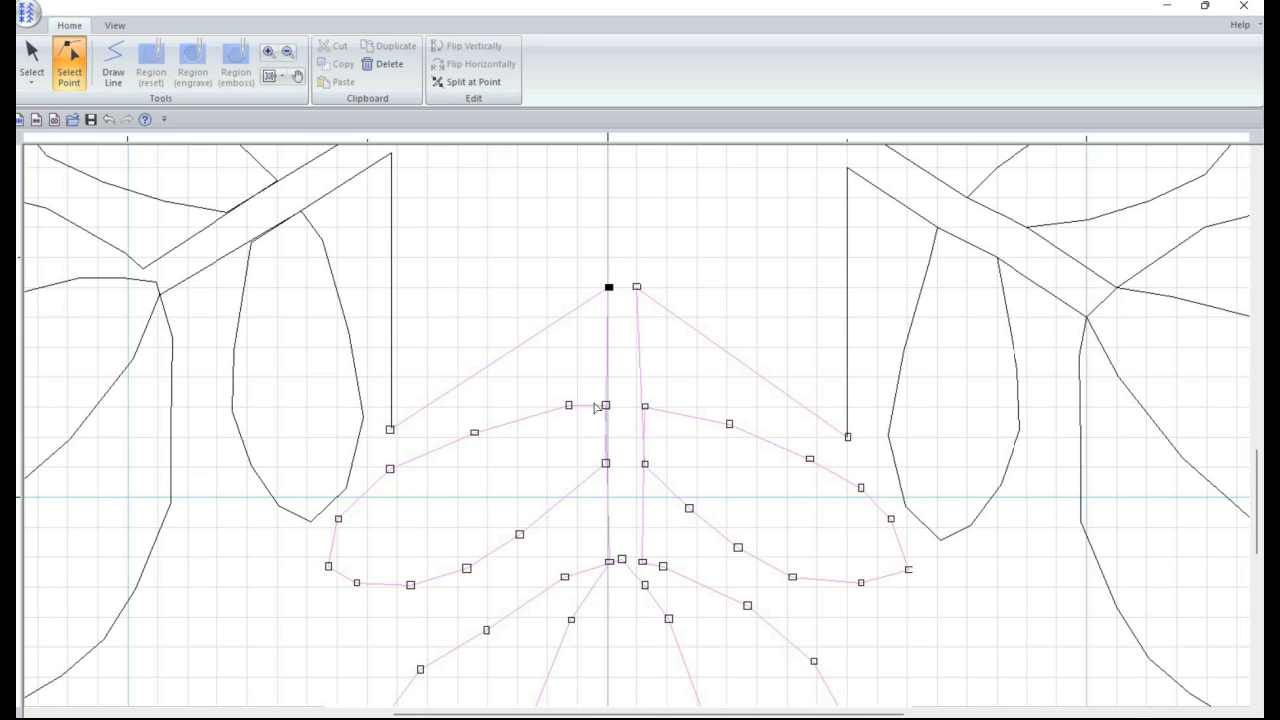
Step: Pull the left leaf's upper base point off the stem, split the stem line at an inserted point and delete the upper piece's end point
{"action": "left_click_drag", "start_coordinate": [605, 406], "coordinate": [577, 437]}
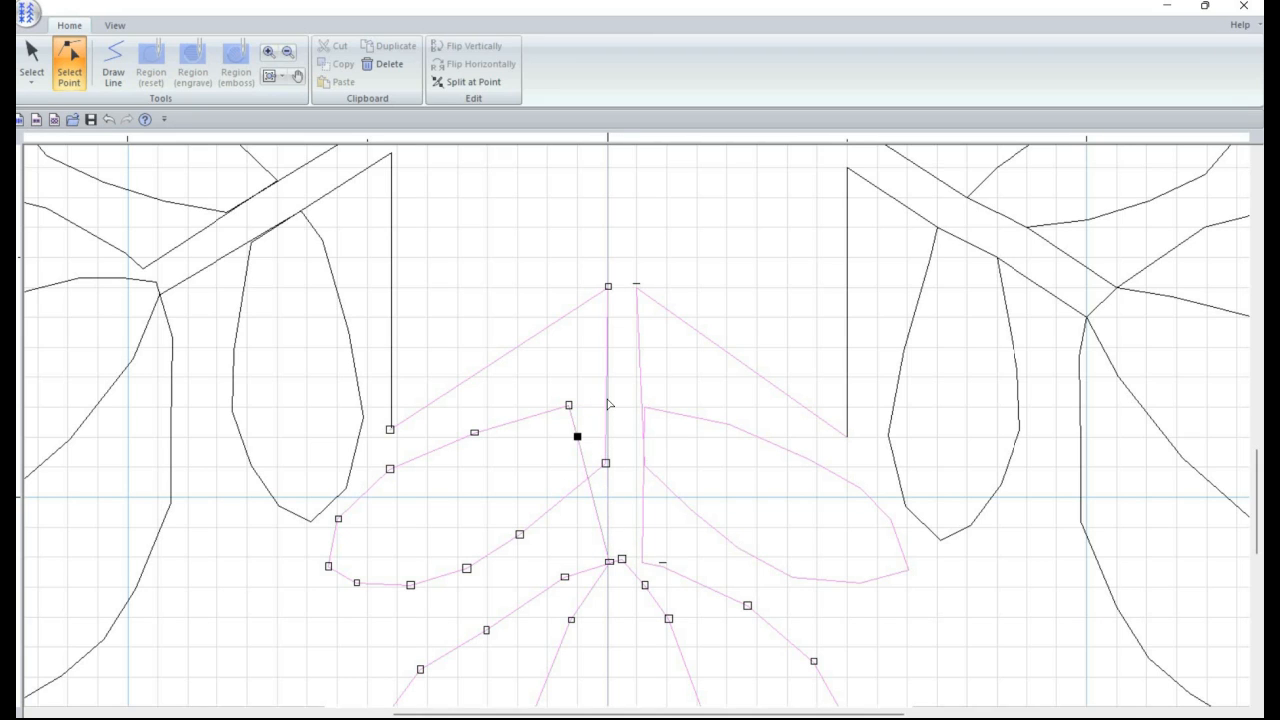
{"action": "left_click", "coordinate": [607, 390]}
{"action": "left_click", "coordinate": [608, 408]}
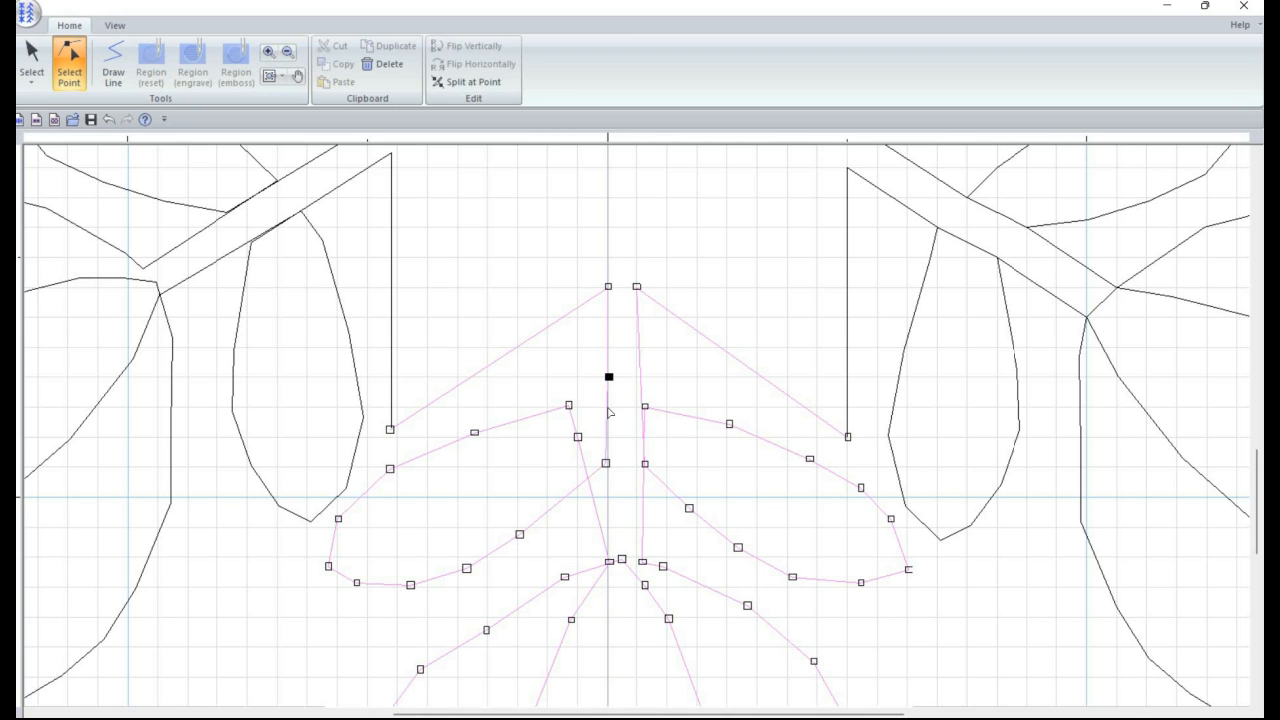
{"action": "left_click", "coordinate": [609, 408]}
{"action": "right_click", "coordinate": [609, 410]}
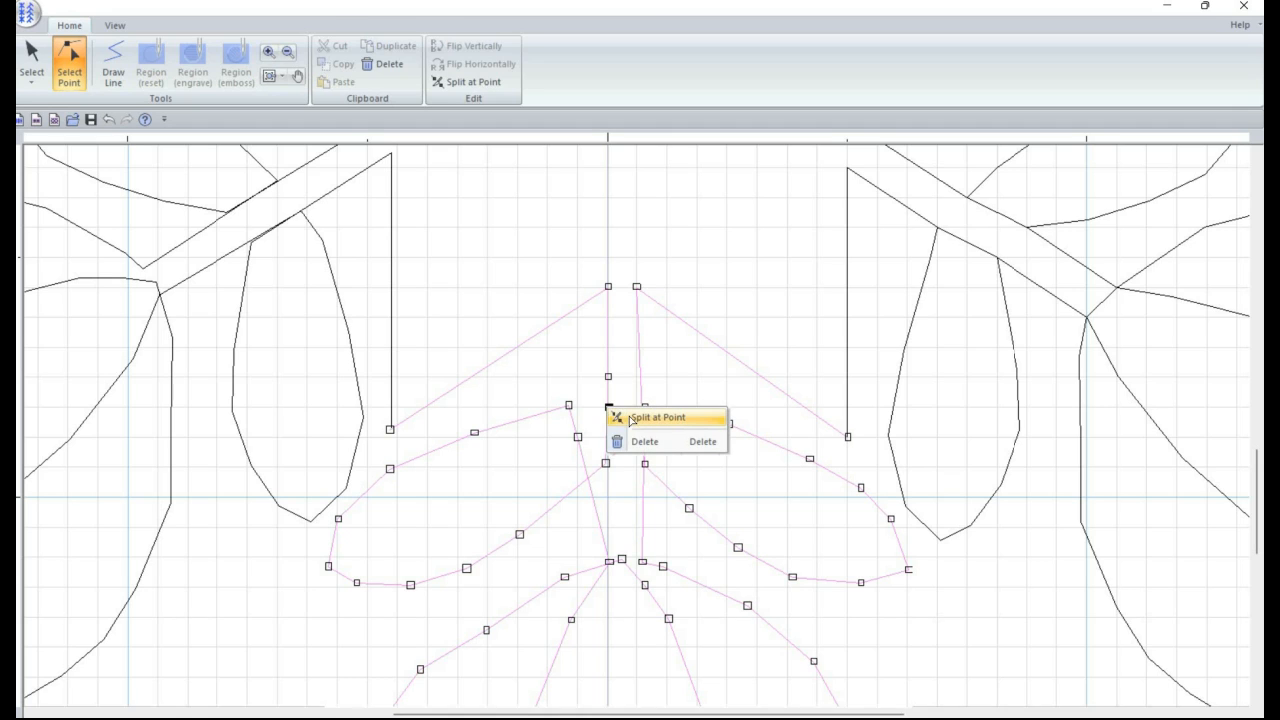
{"action": "left_click", "coordinate": [616, 417]}
{"action": "left_click", "coordinate": [608, 408]}
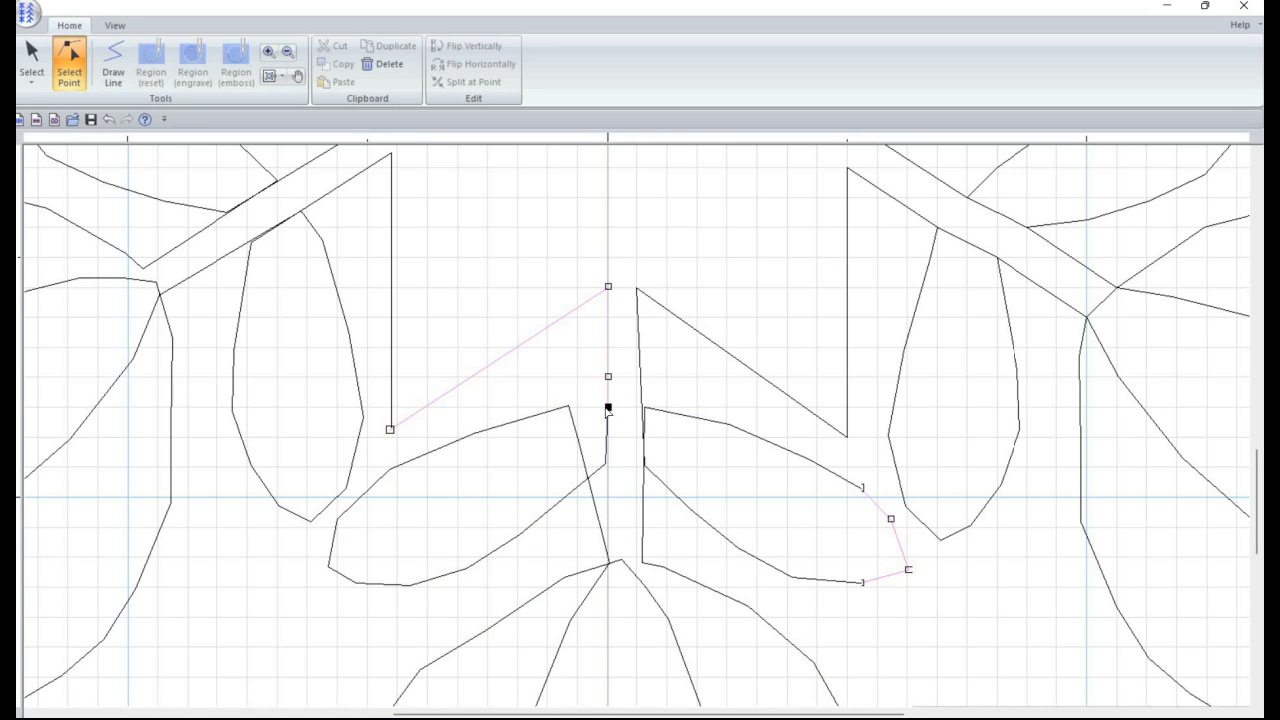
{"action": "key", "text": "Delete"}
Step: Snap the left leaf's upper base point to the stem line's end, delete the leftover point and move the pulled-out point back onto the stem
{"action": "left_click", "coordinate": [569, 407]}
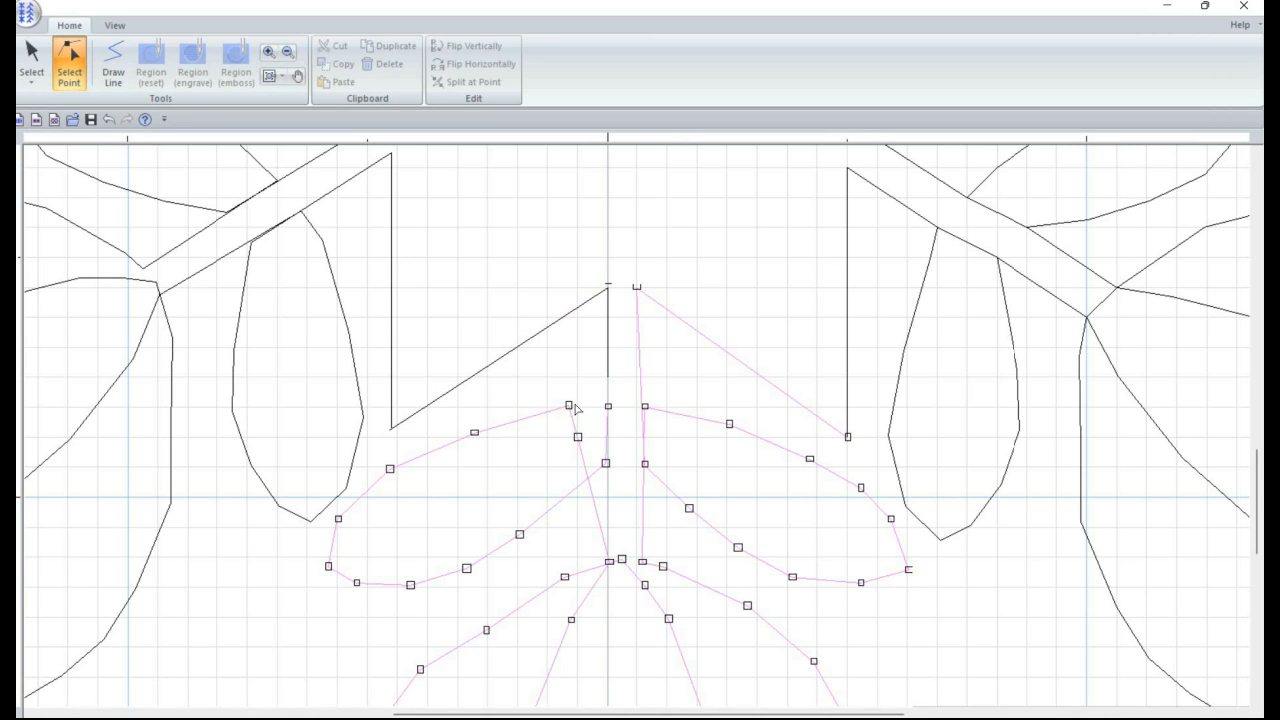
{"action": "left_click", "coordinate": [569, 406]}
{"action": "left_click_drag", "start_coordinate": [601, 412], "coordinate": [611, 414]}
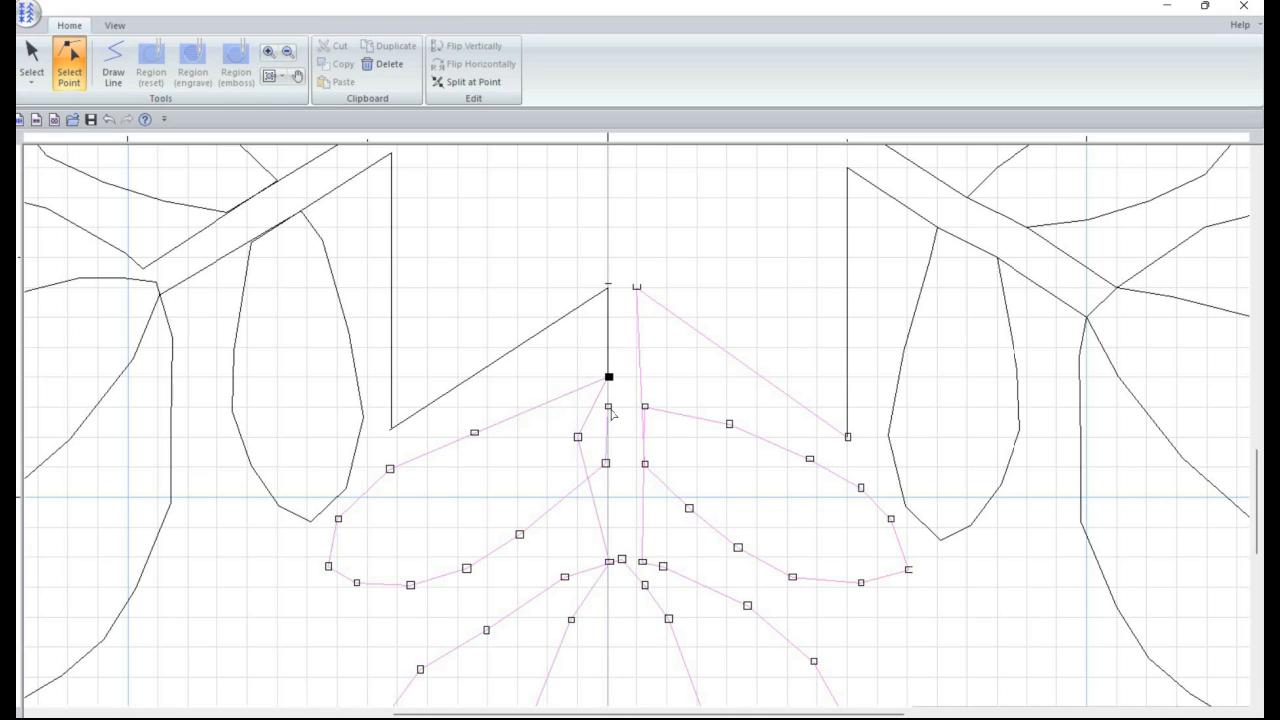
{"action": "left_click", "coordinate": [608, 408]}
{"action": "key", "text": "Delete"}
{"action": "left_click_drag", "start_coordinate": [578, 437], "coordinate": [608, 467]}
Step: Pull the right leaf's doubled upper base points aside and split the right stem line at a point inserted above the leaf
{"action": "left_click_drag", "start_coordinate": [645, 407], "coordinate": [662, 436]}
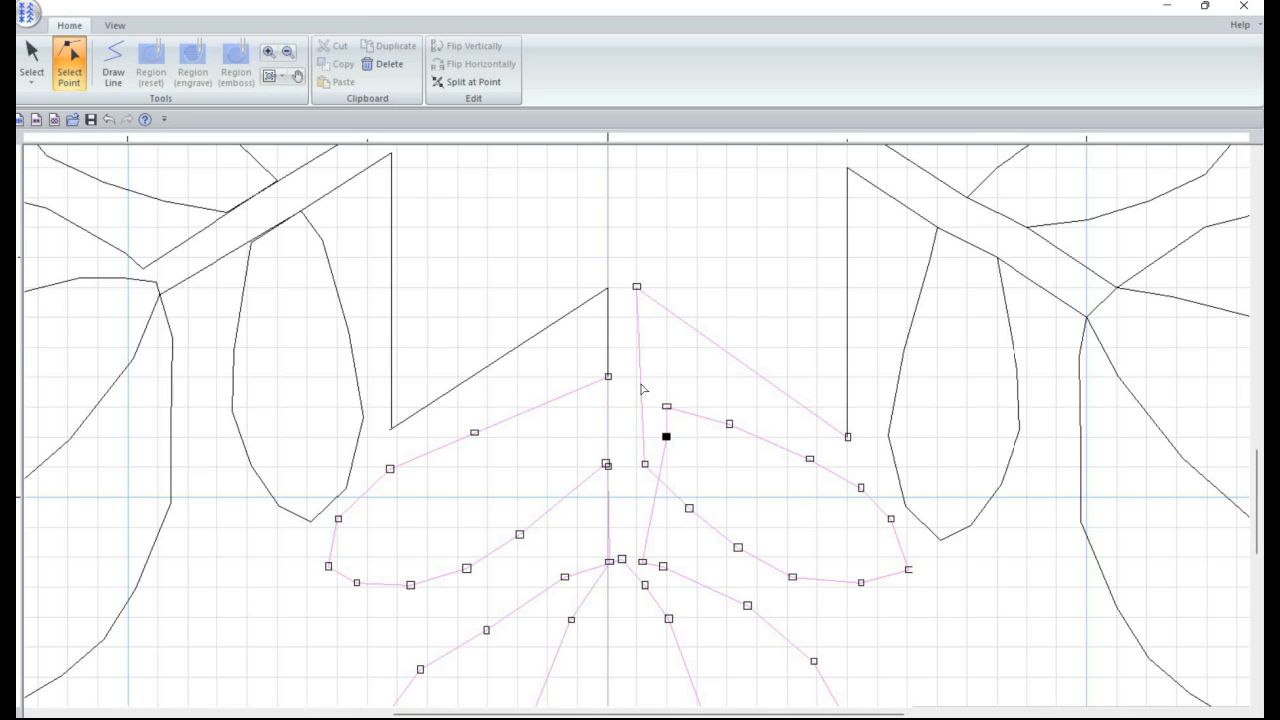
{"action": "left_click", "coordinate": [636, 378]}
{"action": "right_click", "coordinate": [636, 379]}
{"action": "left_click", "coordinate": [684, 392]}
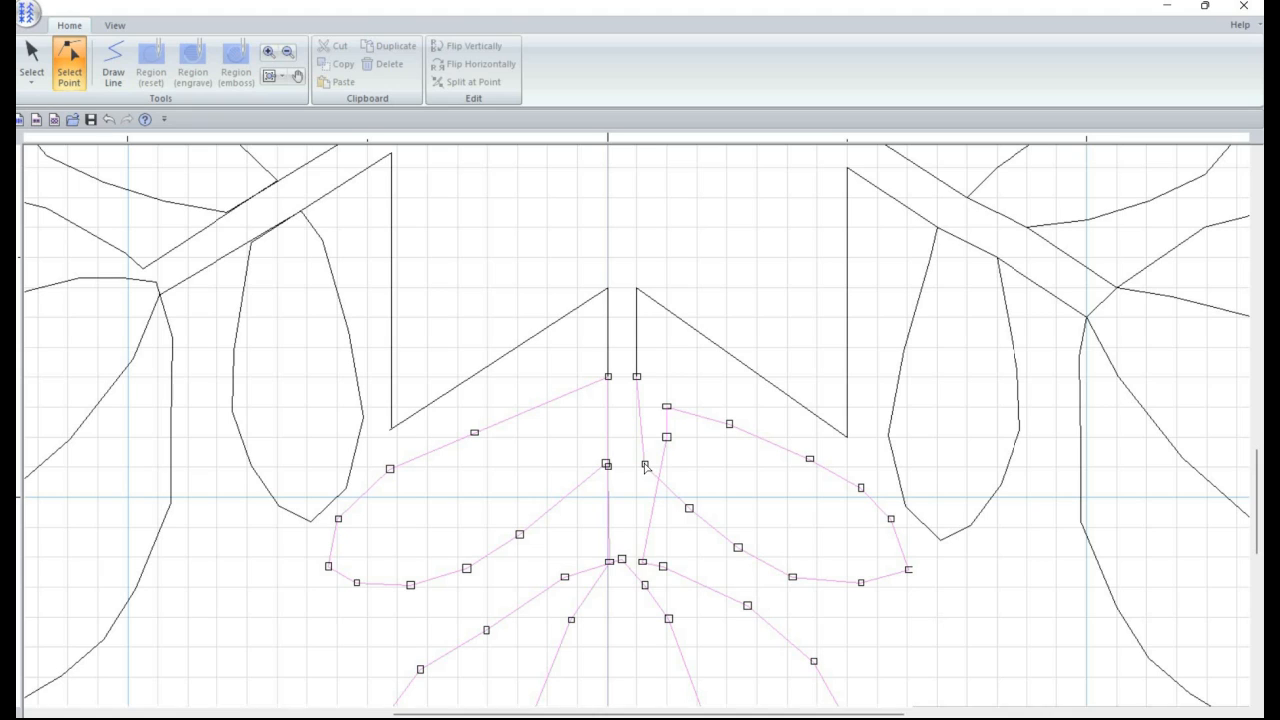
Step: Split the outline at the right leaf's lower base point and delete the isolated stem segment above it
{"action": "left_click", "coordinate": [645, 464]}
{"action": "right_click", "coordinate": [645, 466]}
{"action": "key", "text": "Return"}
{"action": "left_click", "coordinate": [31, 60]}
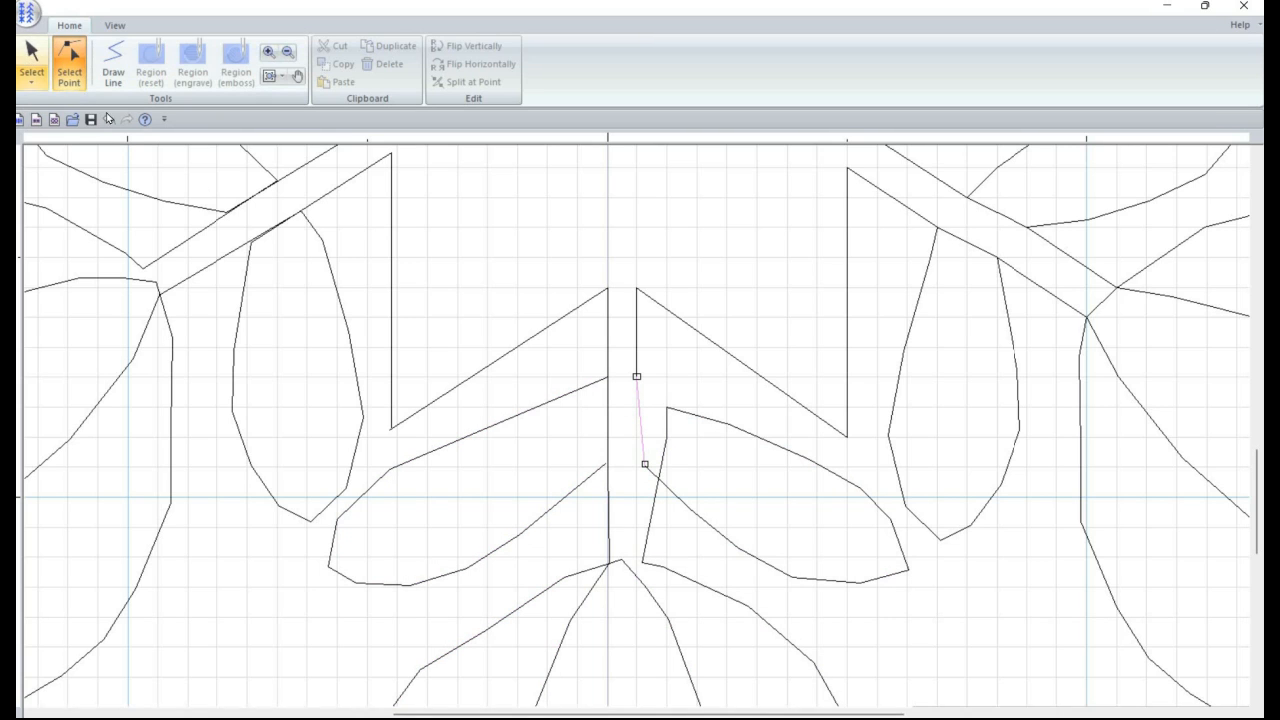
{"action": "key", "text": "Delete"}
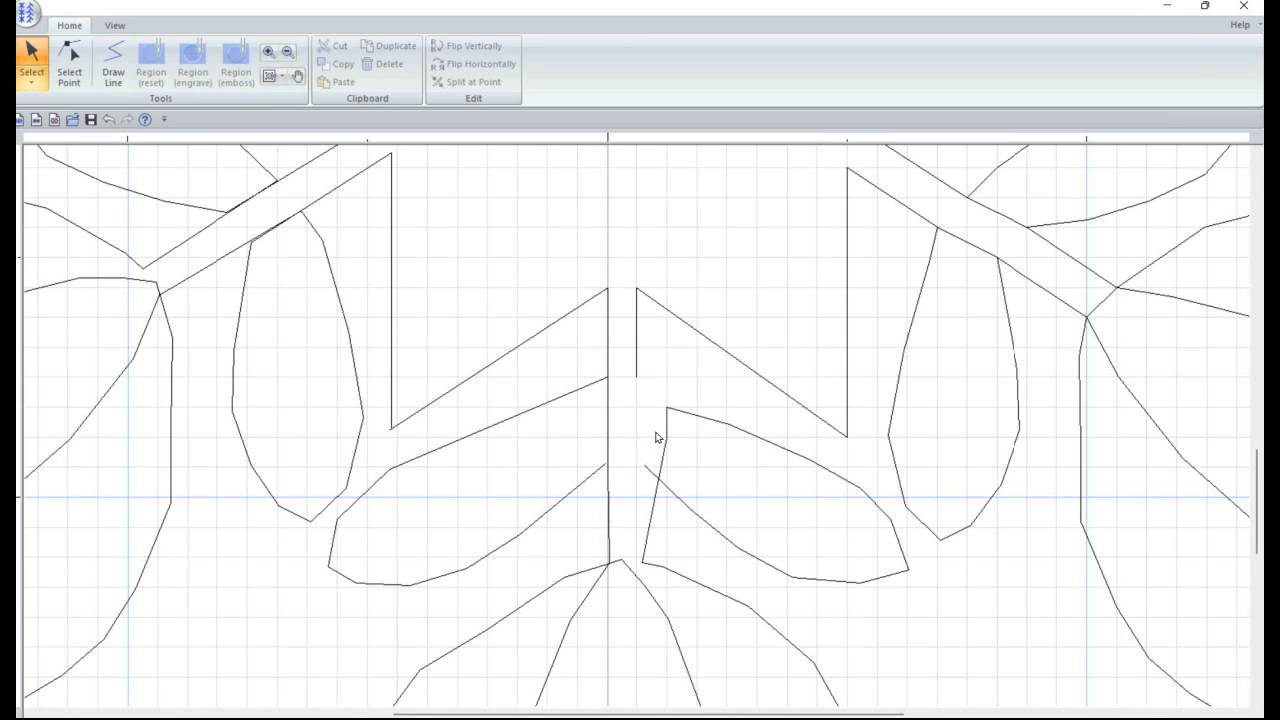
{"action": "left_click_drag", "start_coordinate": [608, 406], "coordinate": [617, 406]}
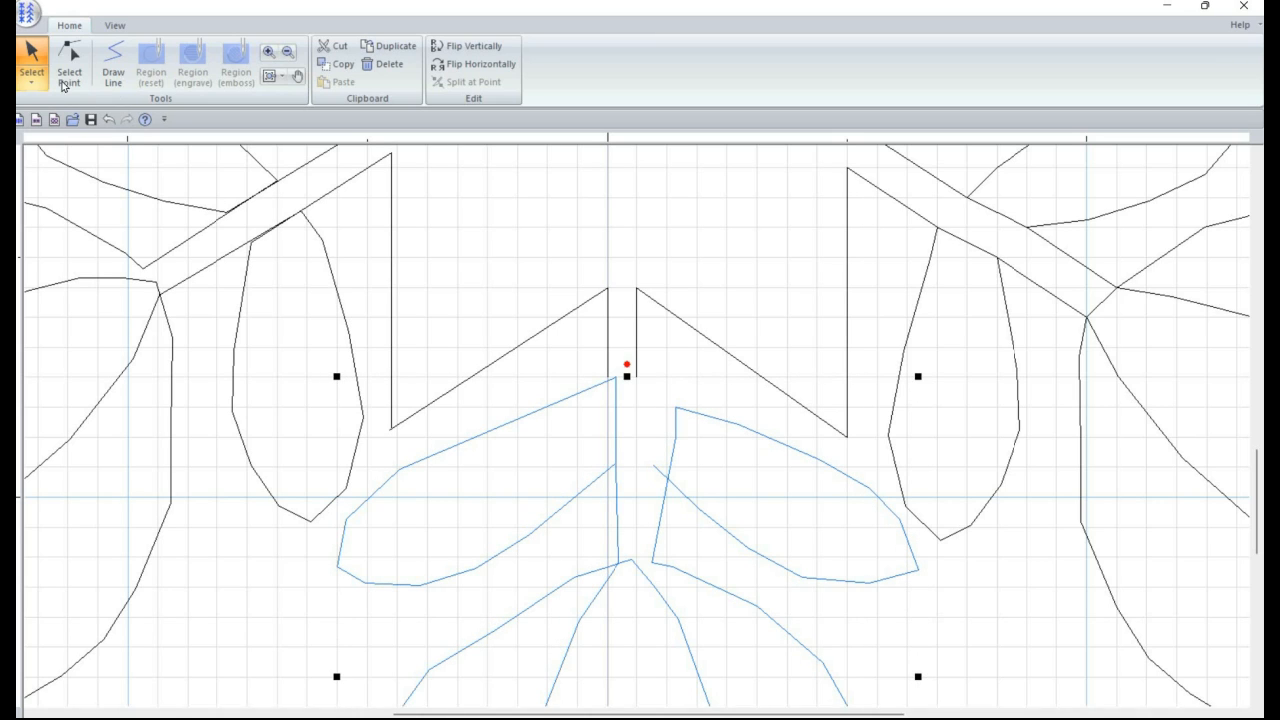
{"action": "left_click", "coordinate": [108, 120]}
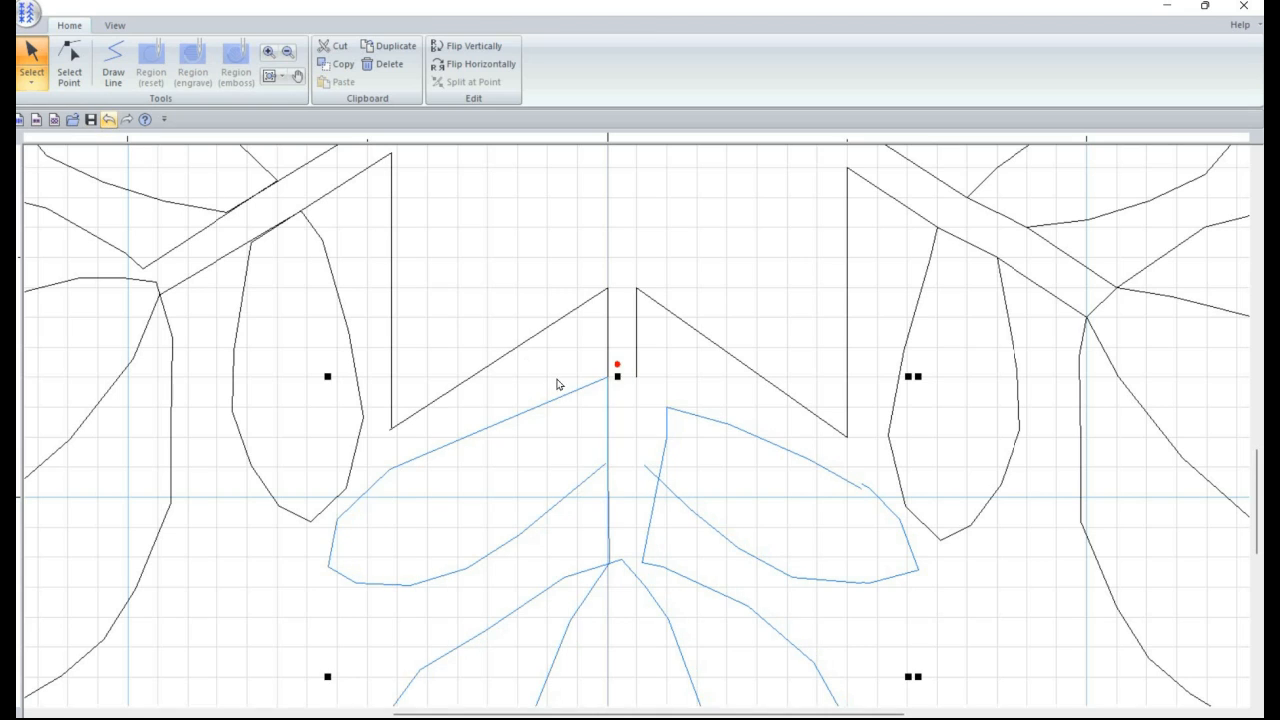
Step: Snap the right leaf's base and stem points to the right stem line and align both leaves' lower base points on the grid
{"action": "left_click", "coordinate": [70, 60]}
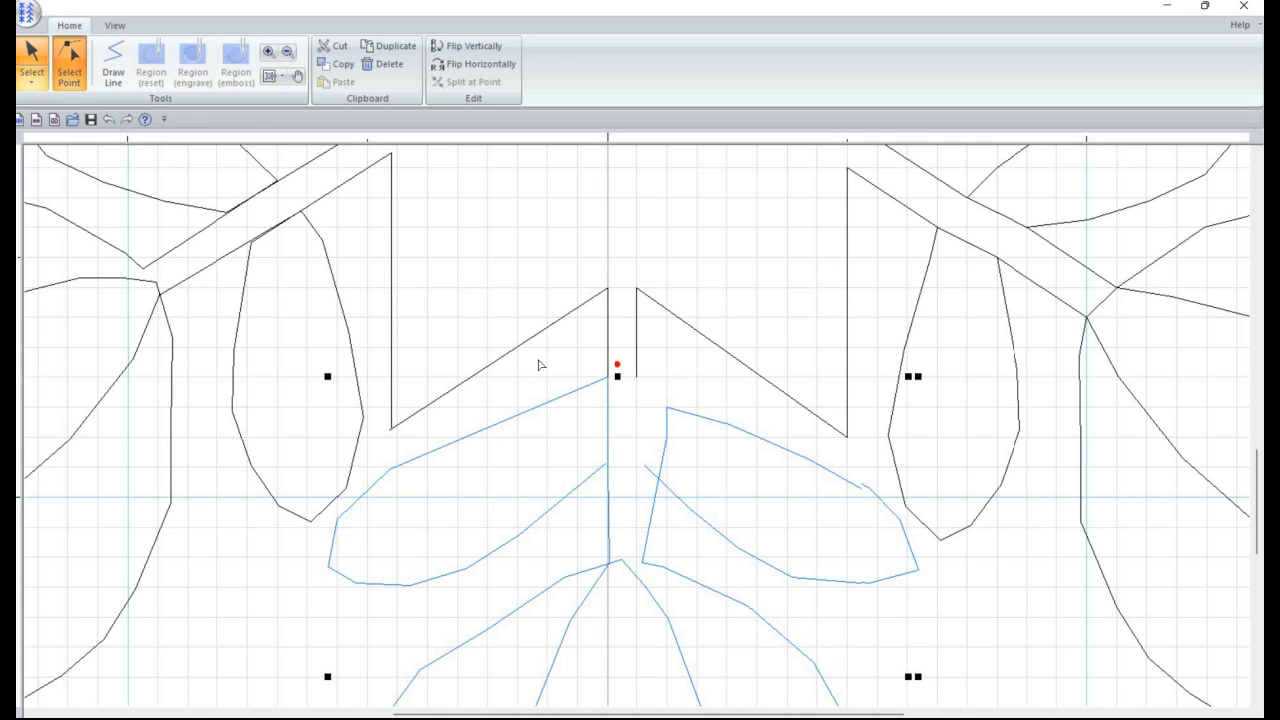
{"action": "left_click_drag", "start_coordinate": [667, 408], "coordinate": [637, 377]}
{"action": "left_click_drag", "start_coordinate": [667, 441], "coordinate": [640, 452]}
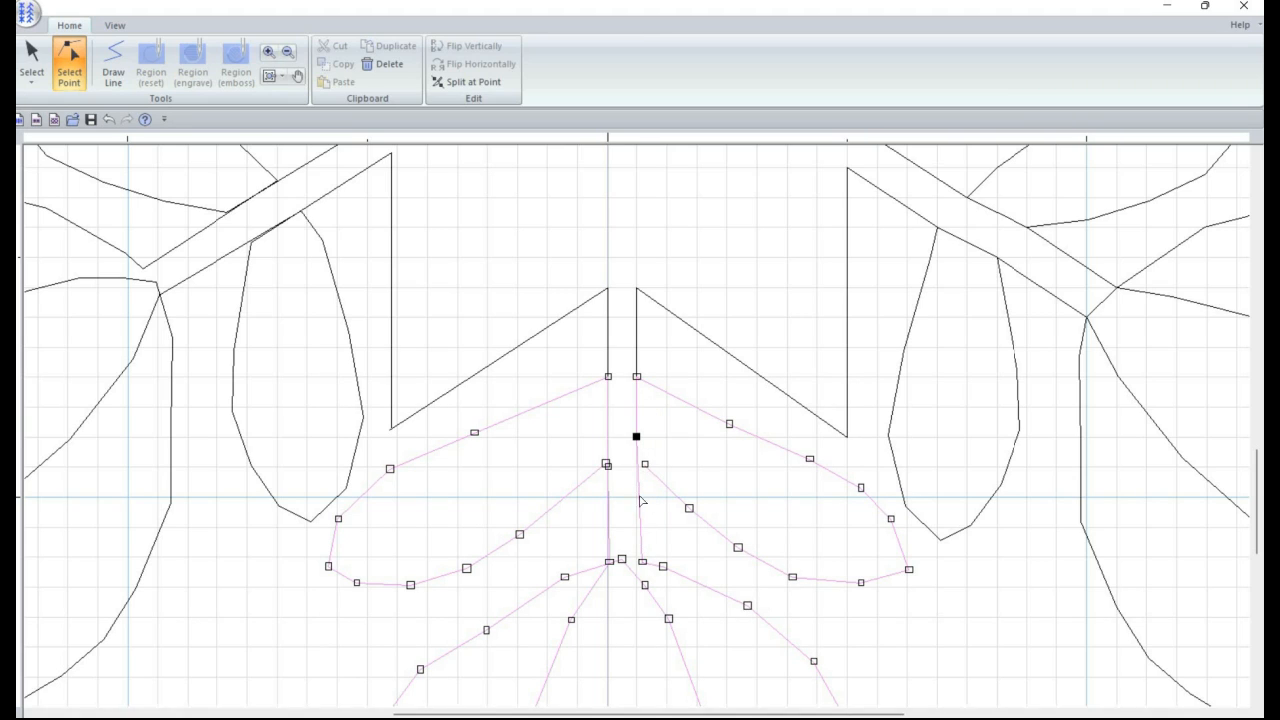
{"action": "left_click", "coordinate": [643, 563]}
{"action": "left_click_drag", "start_coordinate": [645, 465], "coordinate": [609, 439]}
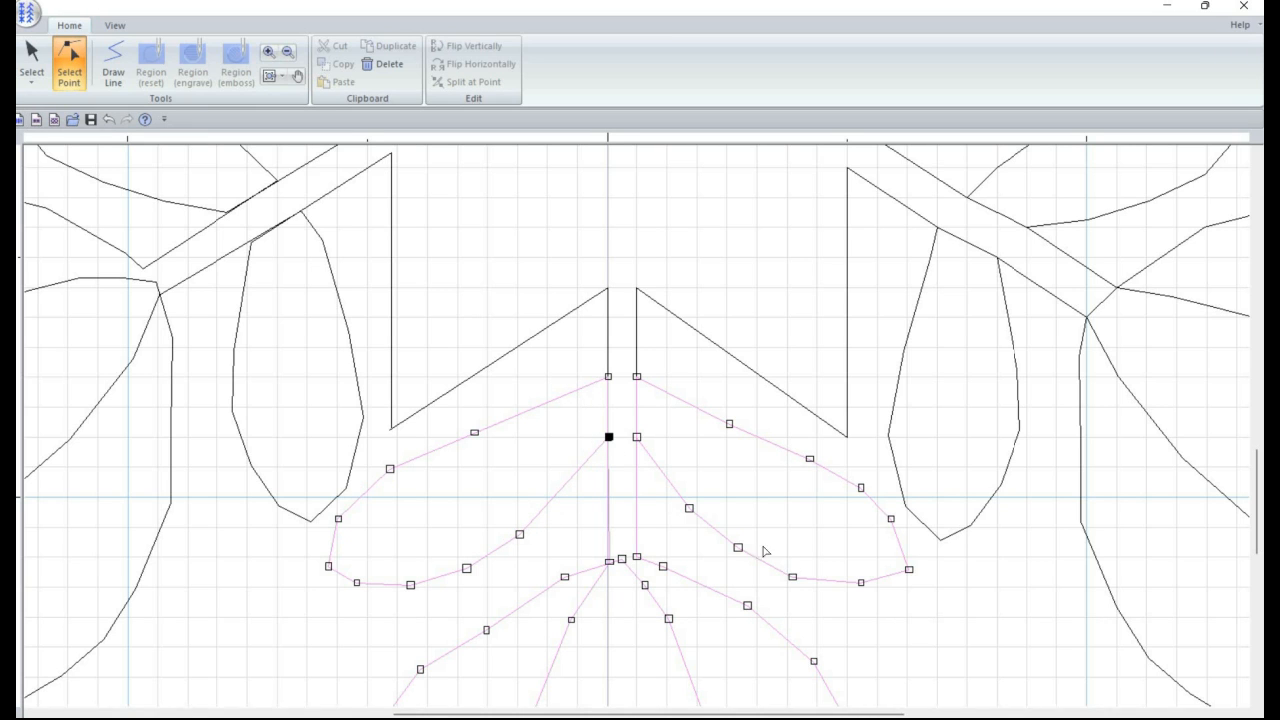
Step: Pull the doubled points at the bottom tulip's tip and on the right edge beside it apart
{"action": "scroll", "coordinate": [710, 472], "scroll_direction": "down", "scroll_amount": 5}
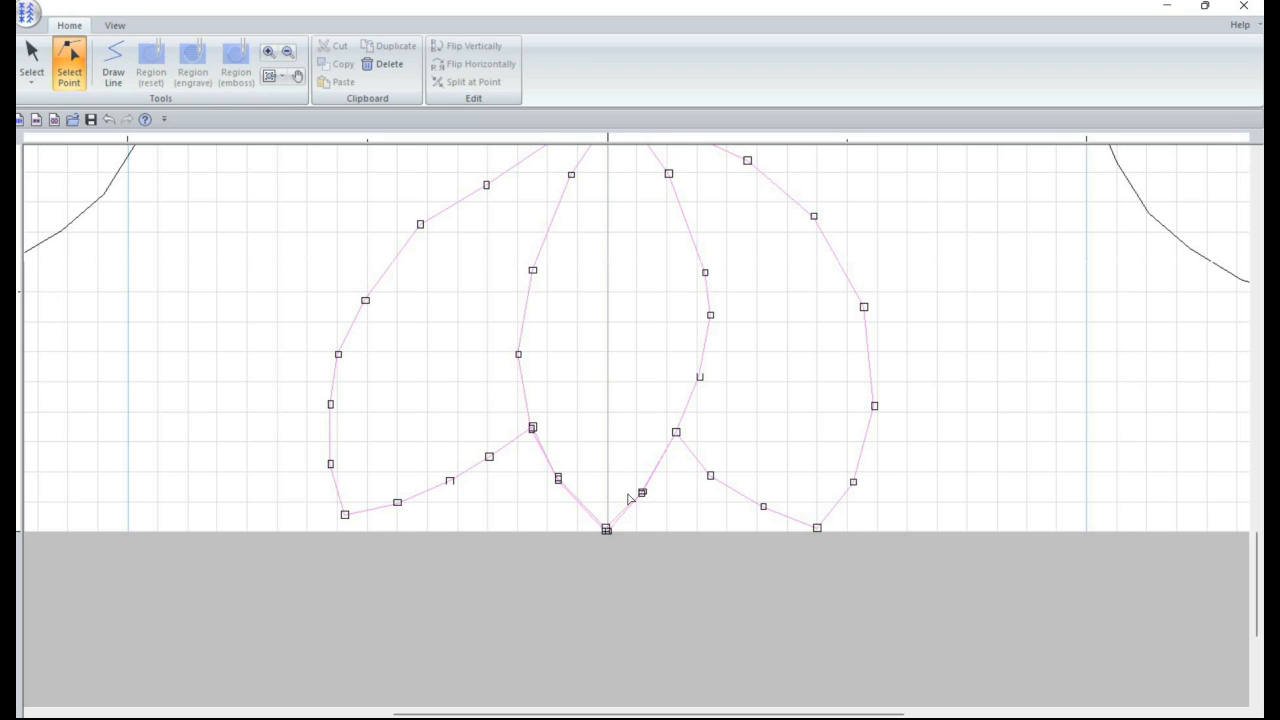
{"action": "left_click_drag", "start_coordinate": [642, 492], "coordinate": [667, 502]}
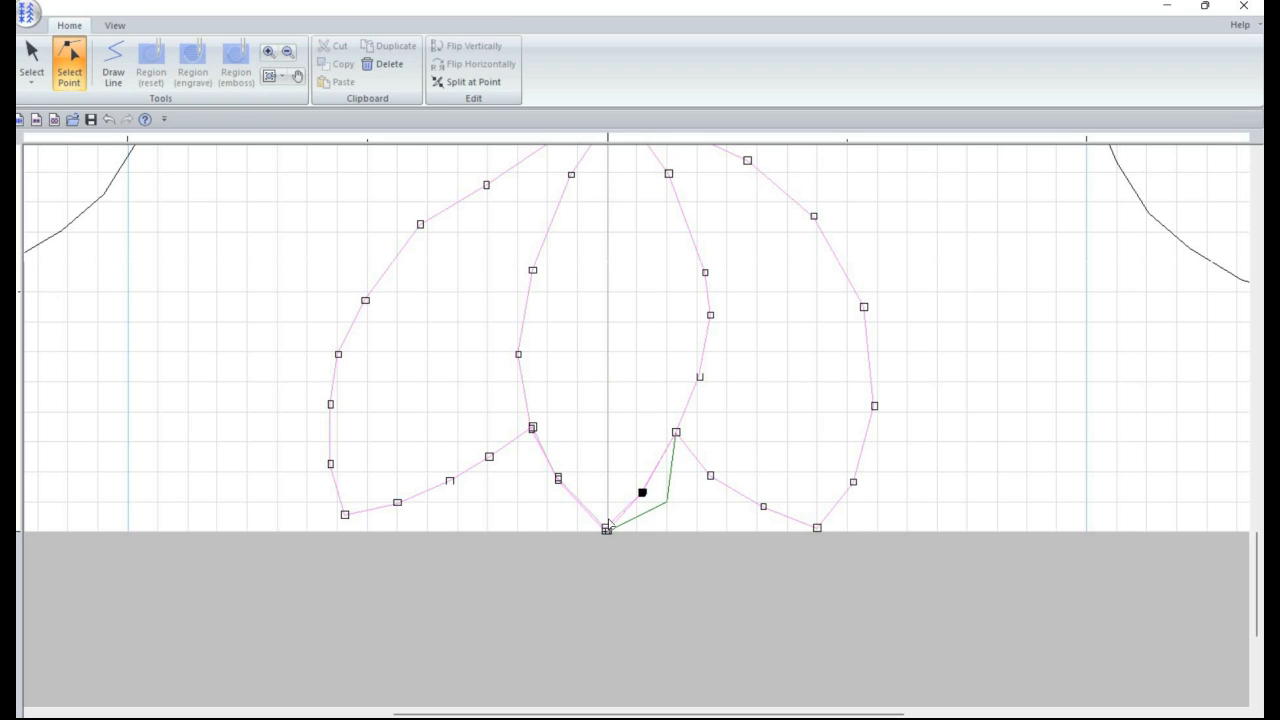
{"action": "left_click_drag", "start_coordinate": [606, 531], "coordinate": [609, 471]}
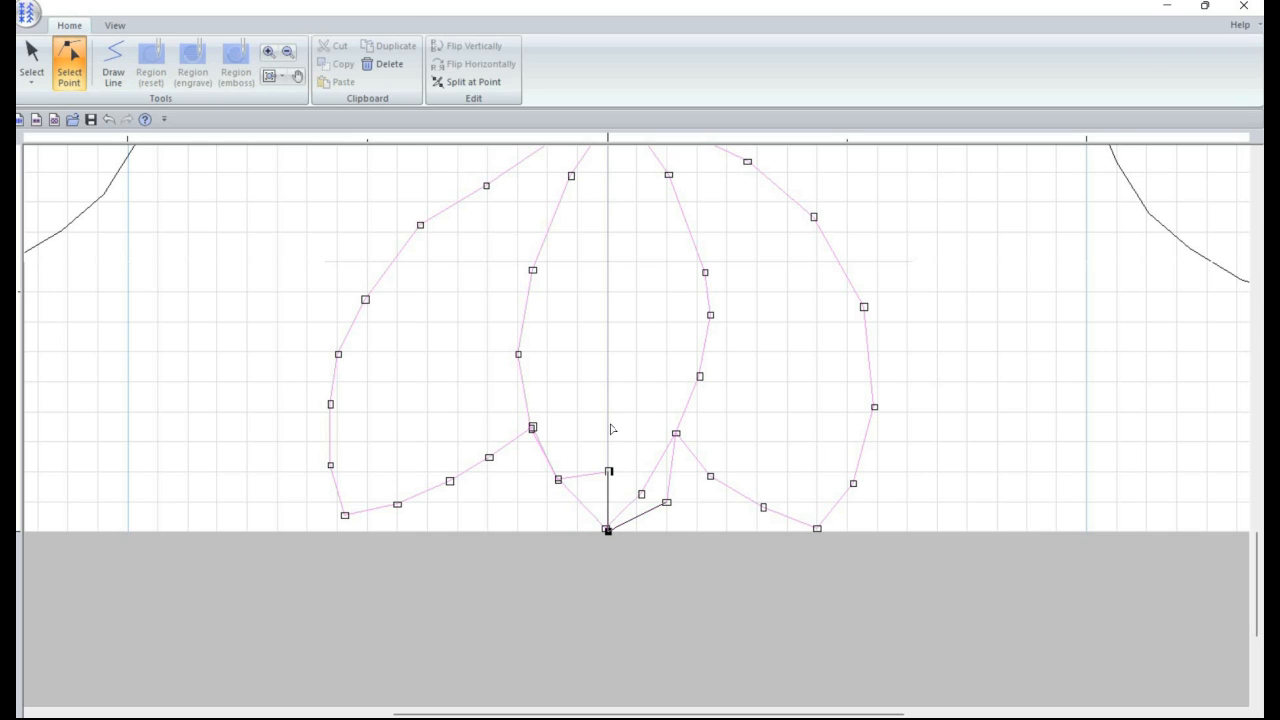
{"action": "left_click_drag", "start_coordinate": [607, 529], "coordinate": [609, 414]}
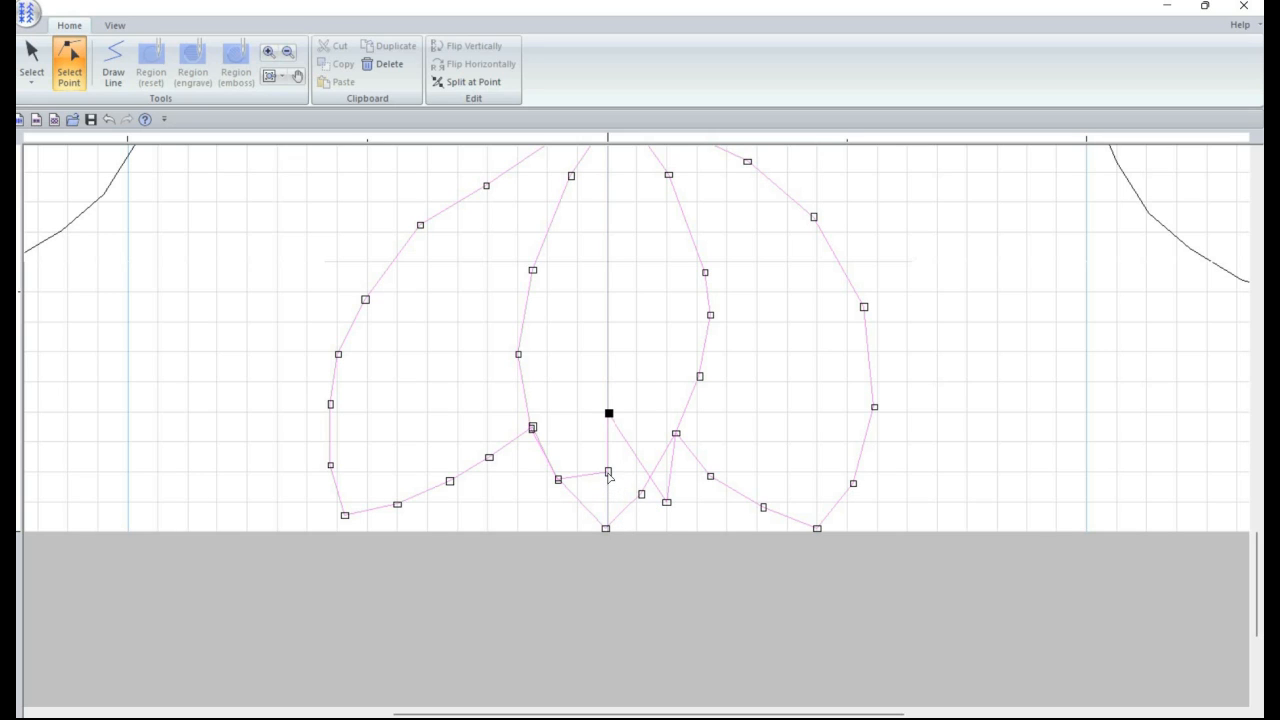
Step: Pull the doubled points on the center petal's lower left edge apart and split the outline at the left petal's inner base point
{"action": "left_click", "coordinate": [563, 479]}
{"action": "left_click", "coordinate": [557, 477]}
{"action": "left_click", "coordinate": [533, 428]}
{"action": "left_click_drag", "start_coordinate": [517, 413], "coordinate": [534, 446]}
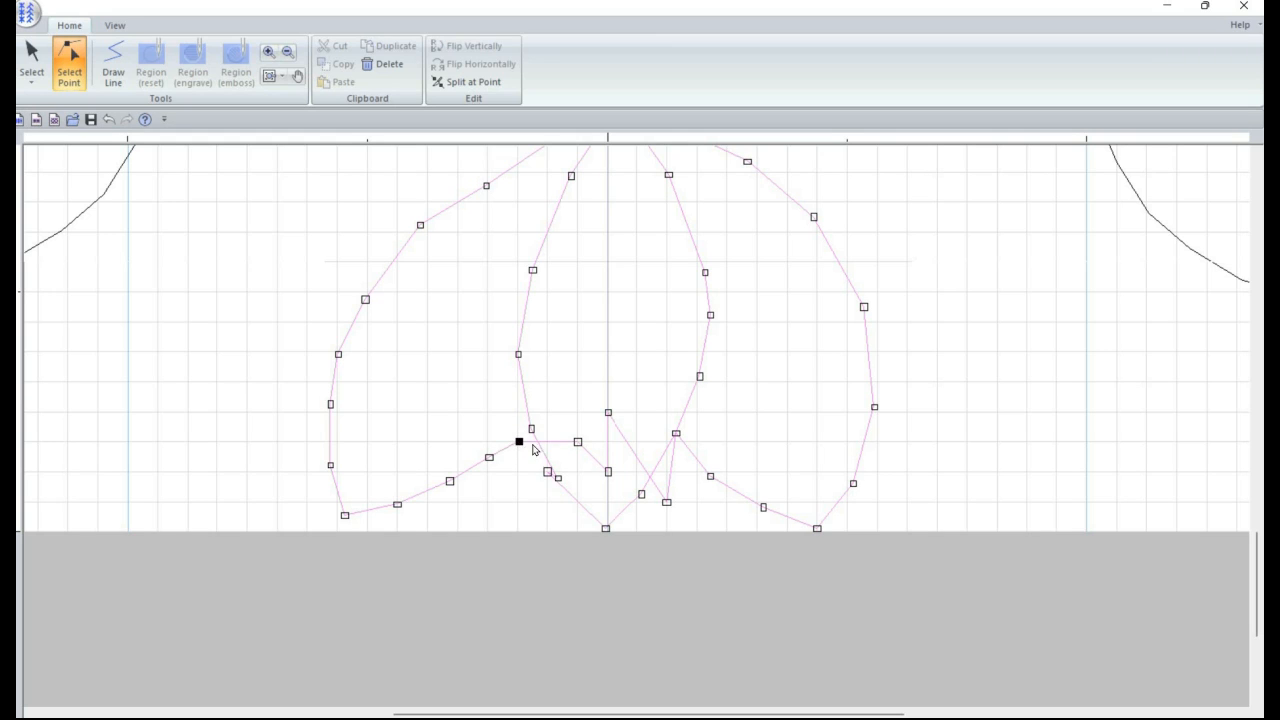
{"action": "right_click", "coordinate": [519, 444]}
{"action": "left_click", "coordinate": [522, 447]}
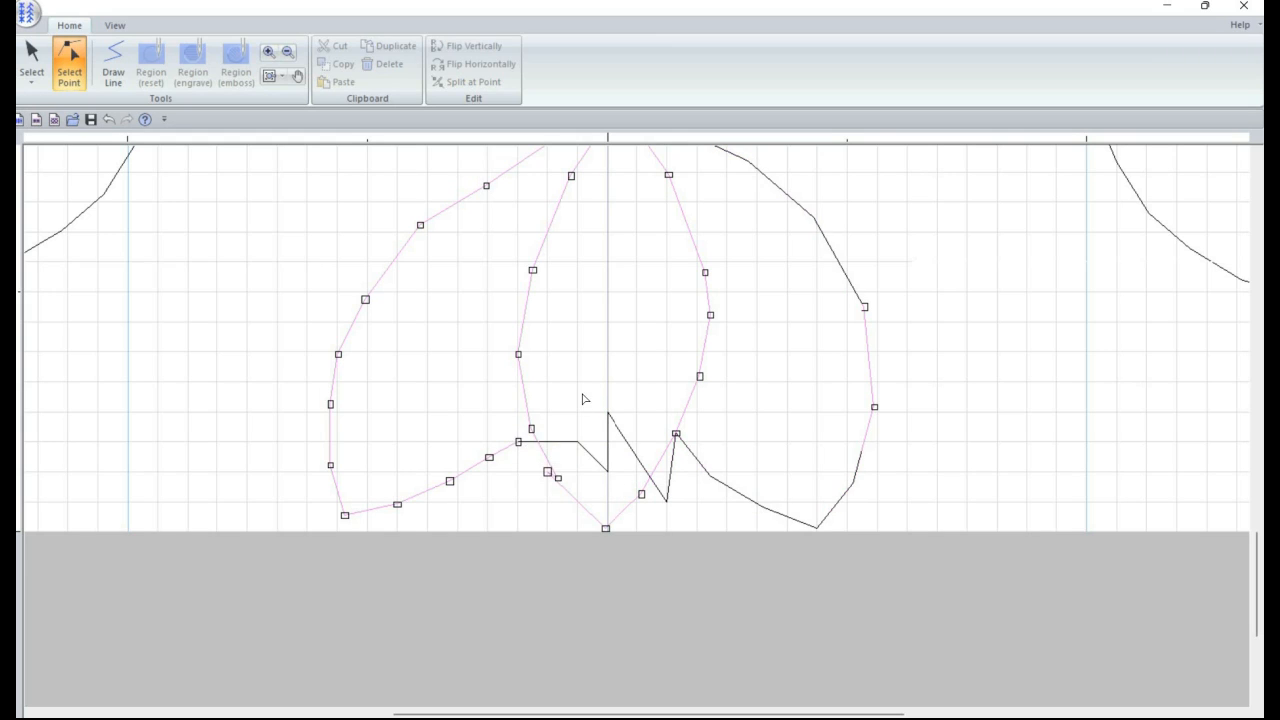
Step: Move the left petal's inner base point aside and delete the doubled outline's end point beneath it
{"action": "left_click_drag", "start_coordinate": [519, 442], "coordinate": [551, 379]}
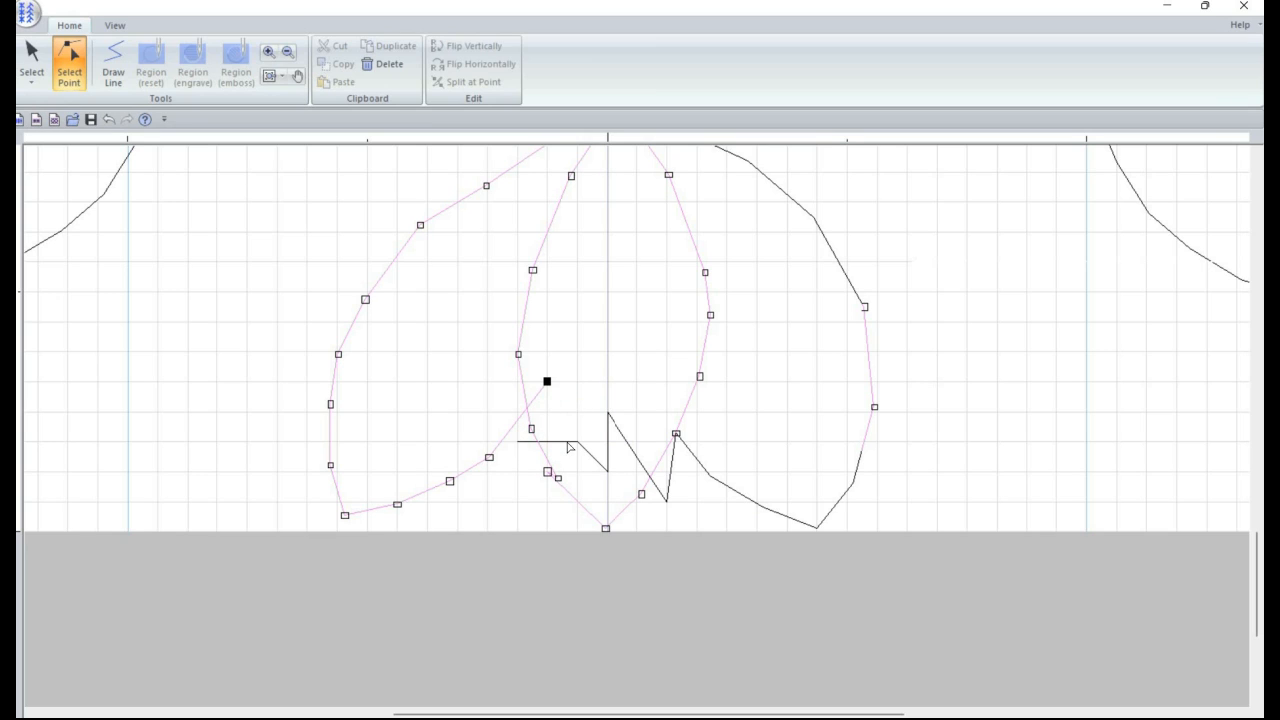
{"action": "left_click", "coordinate": [521, 443]}
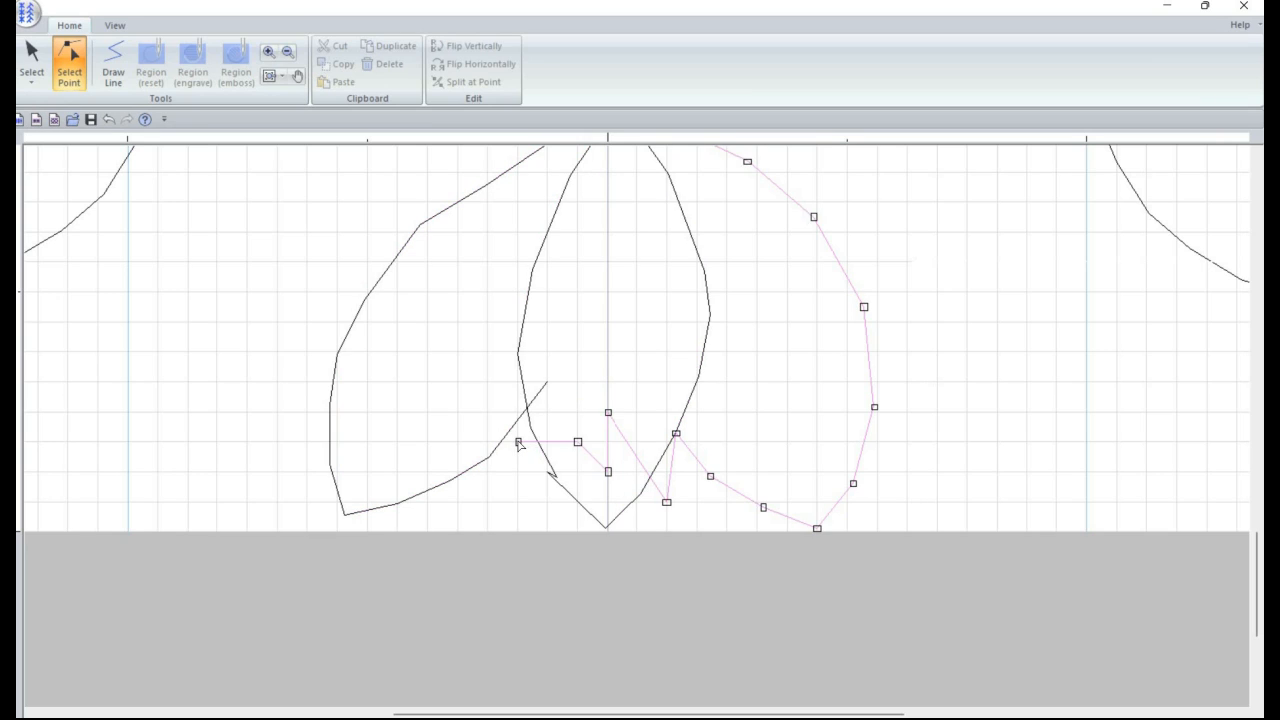
{"action": "key", "text": "Delete"}
Step: Rejoin the left petal's inner base point and the center petal's lower left point on the grid, deleting the extra point below
{"action": "left_click", "coordinate": [546, 387]}
{"action": "left_click", "coordinate": [547, 387]}
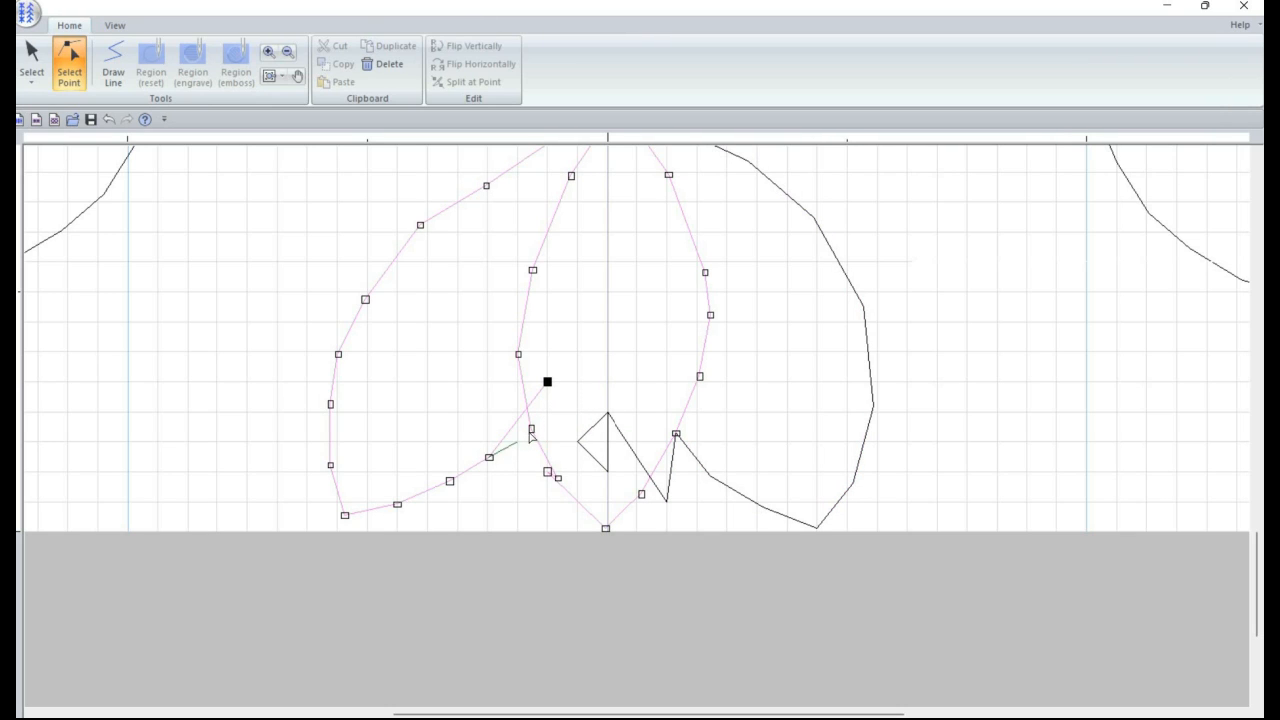
{"action": "left_click_drag", "start_coordinate": [531, 430], "coordinate": [521, 436]}
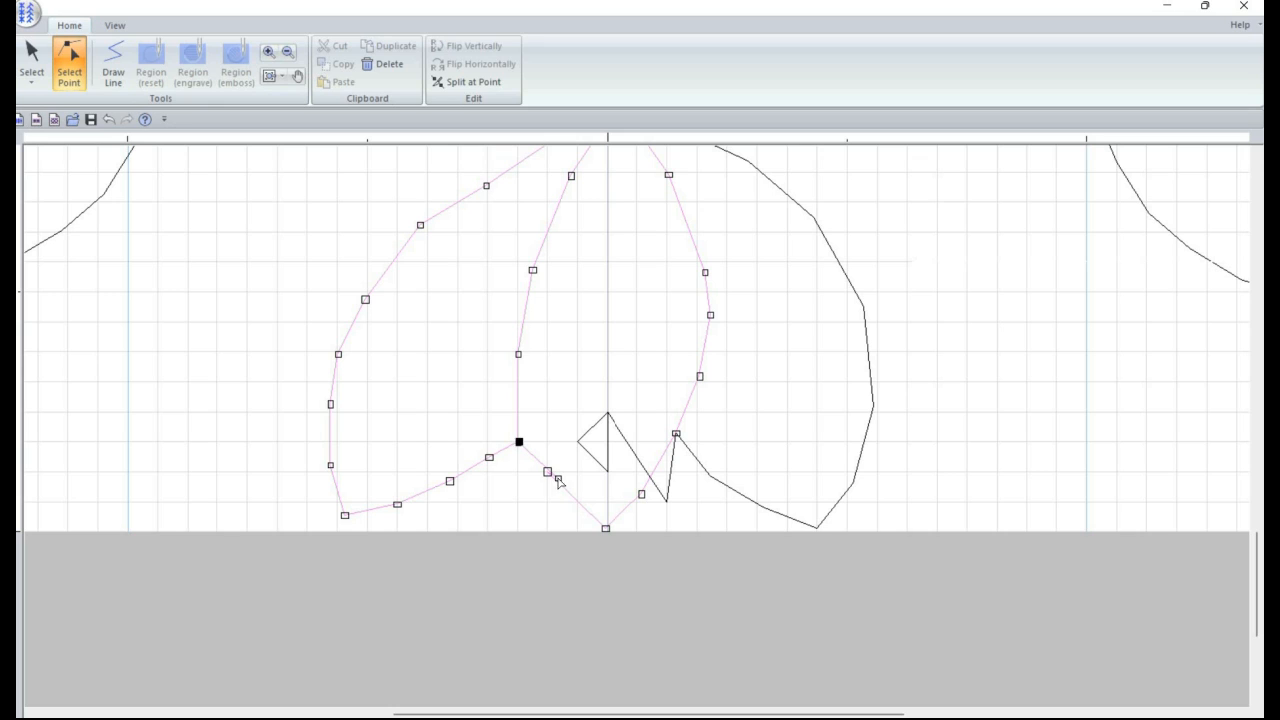
{"action": "left_click", "coordinate": [551, 477]}
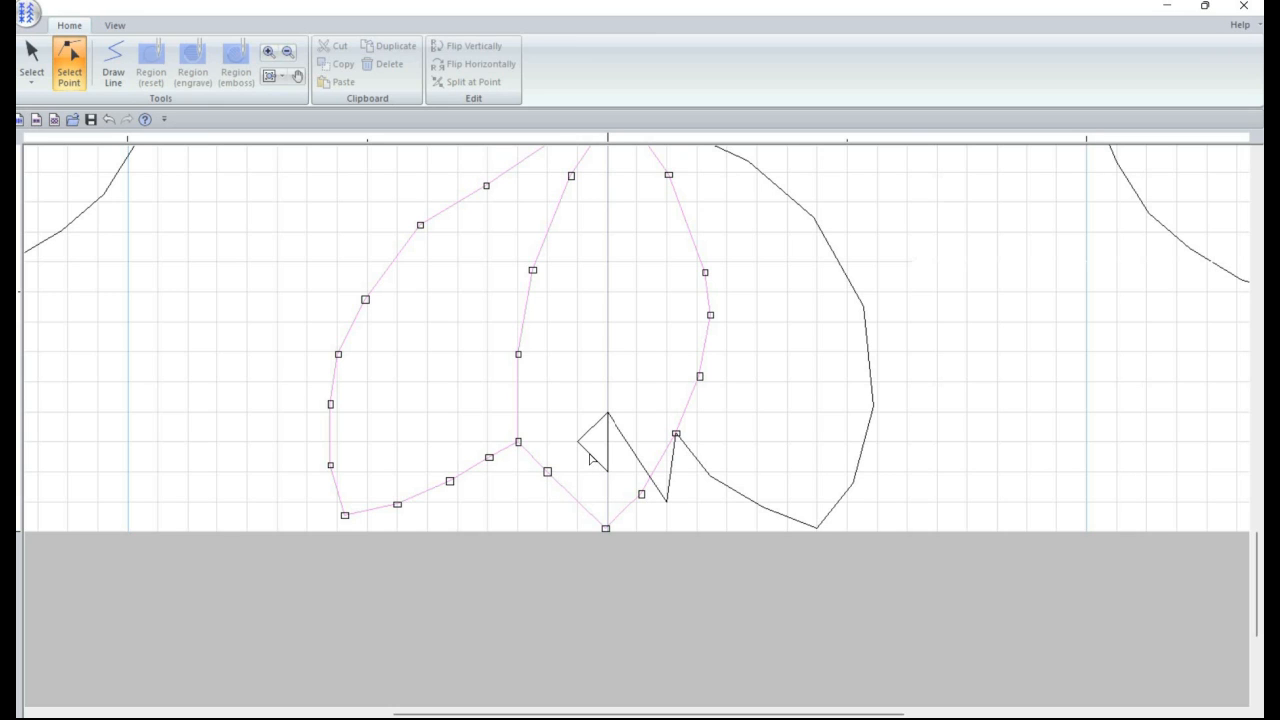
Step: Split the outline at the right petal's inner base point and delete the isolated zigzag segment inside the center petal
{"action": "left_click", "coordinate": [676, 435]}
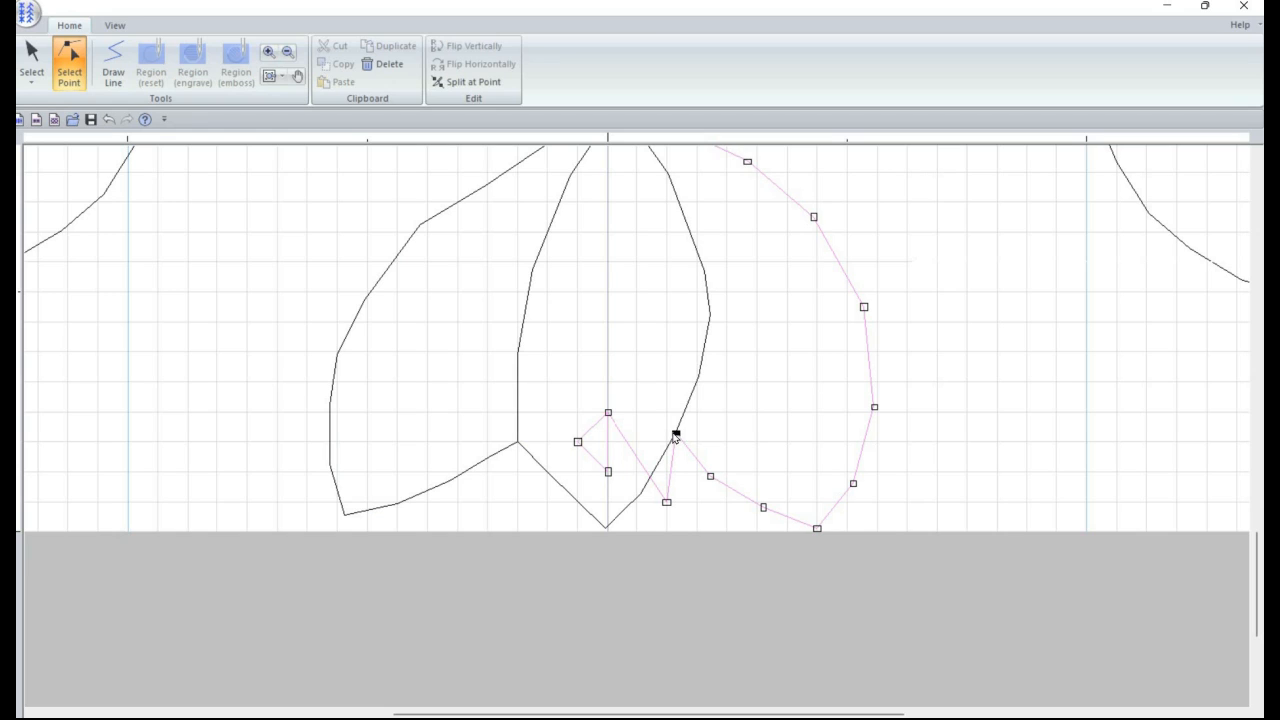
{"action": "right_click", "coordinate": [676, 435]}
{"action": "left_click", "coordinate": [724, 443]}
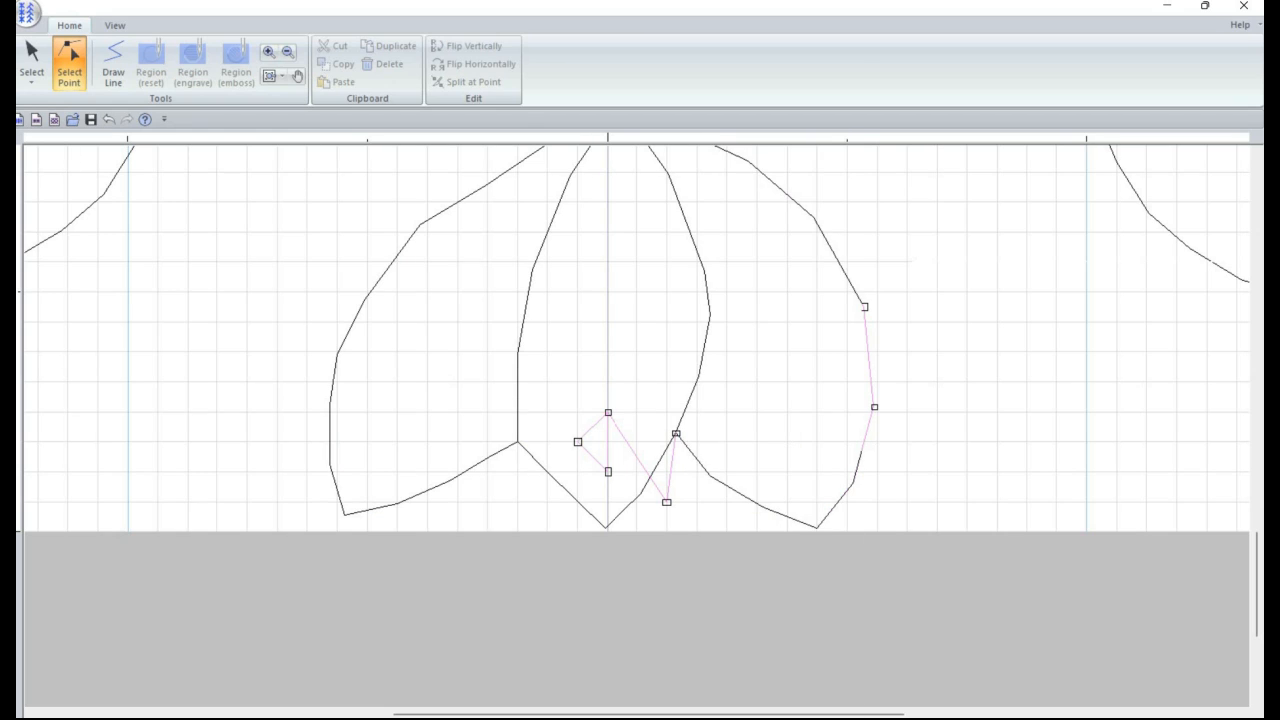
{"action": "left_click", "coordinate": [31, 55]}
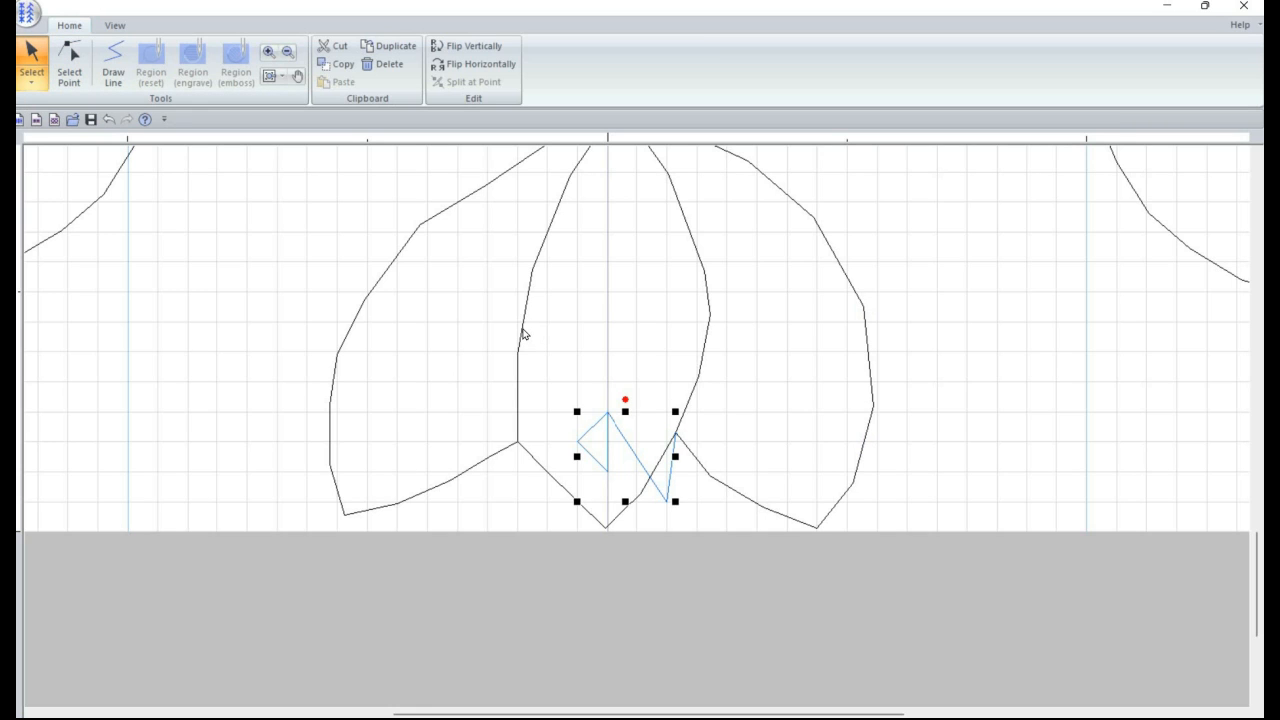
{"action": "key", "text": "Delete"}
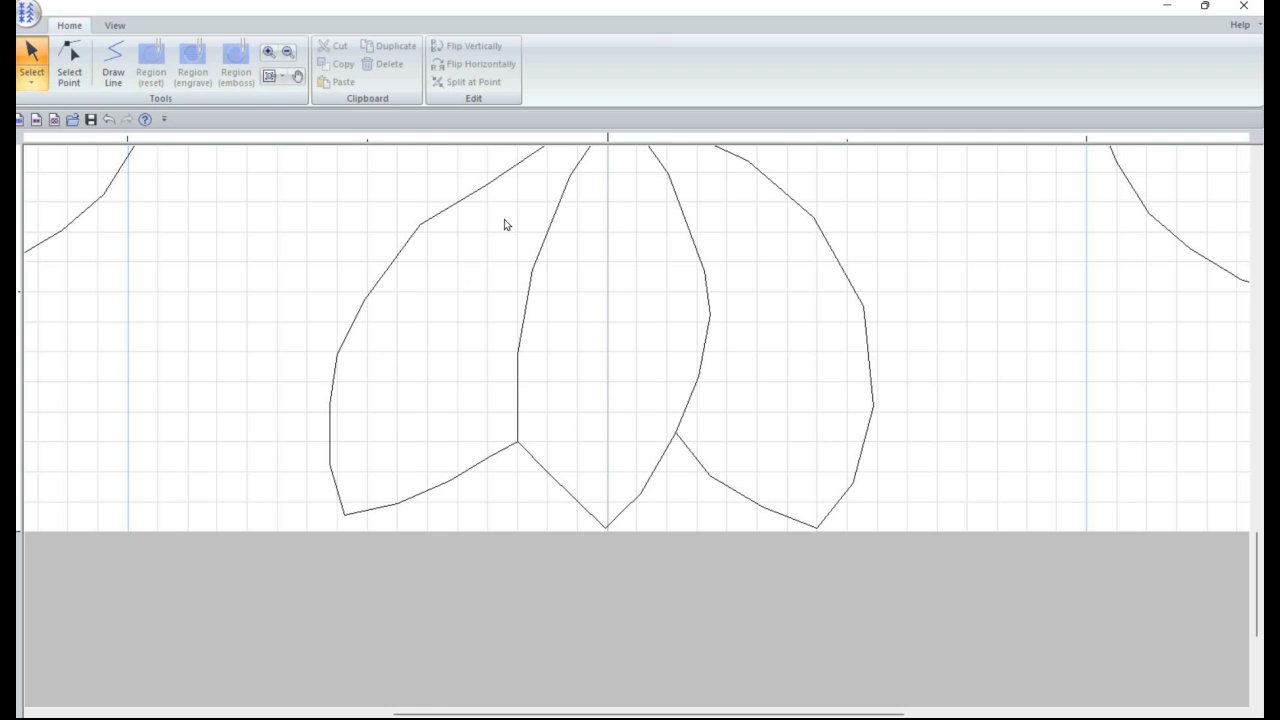
Step: Snap the center petal's top point onto the base of the right stem line
{"action": "scroll", "coordinate": [546, 363], "scroll_direction": "up", "scroll_amount": 5}
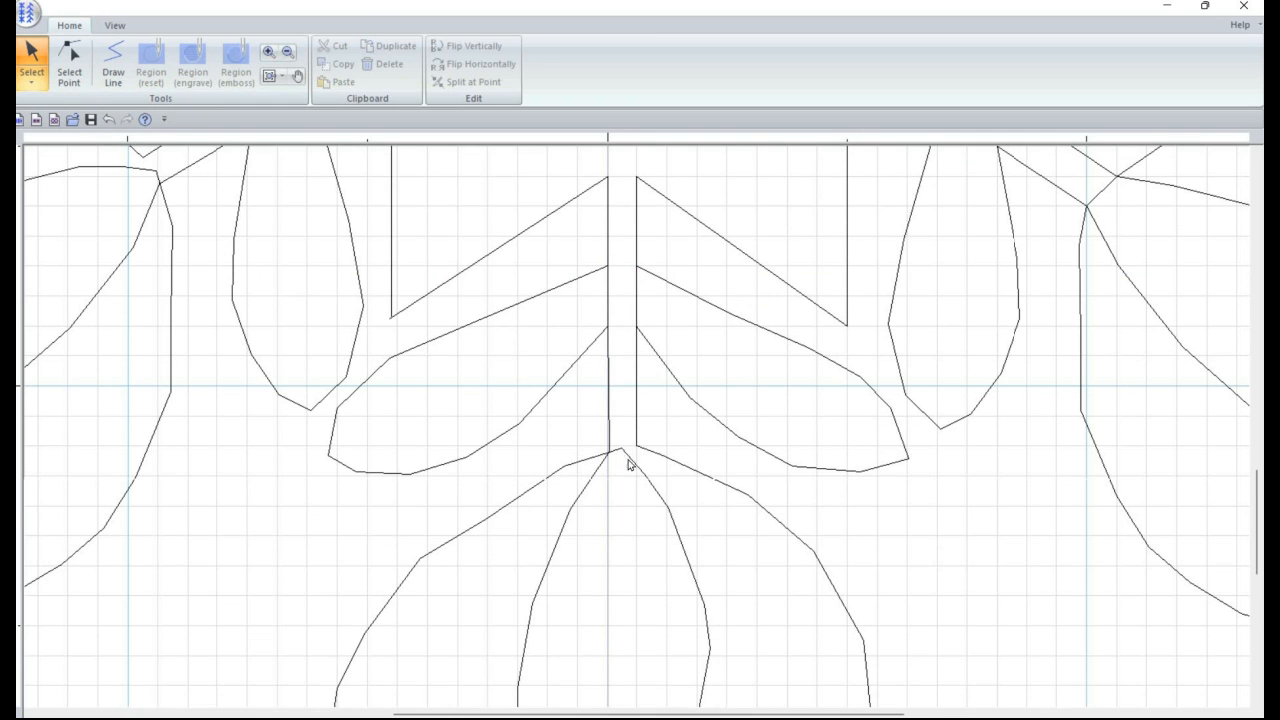
{"action": "left_click", "coordinate": [628, 462]}
{"action": "left_click", "coordinate": [69, 72]}
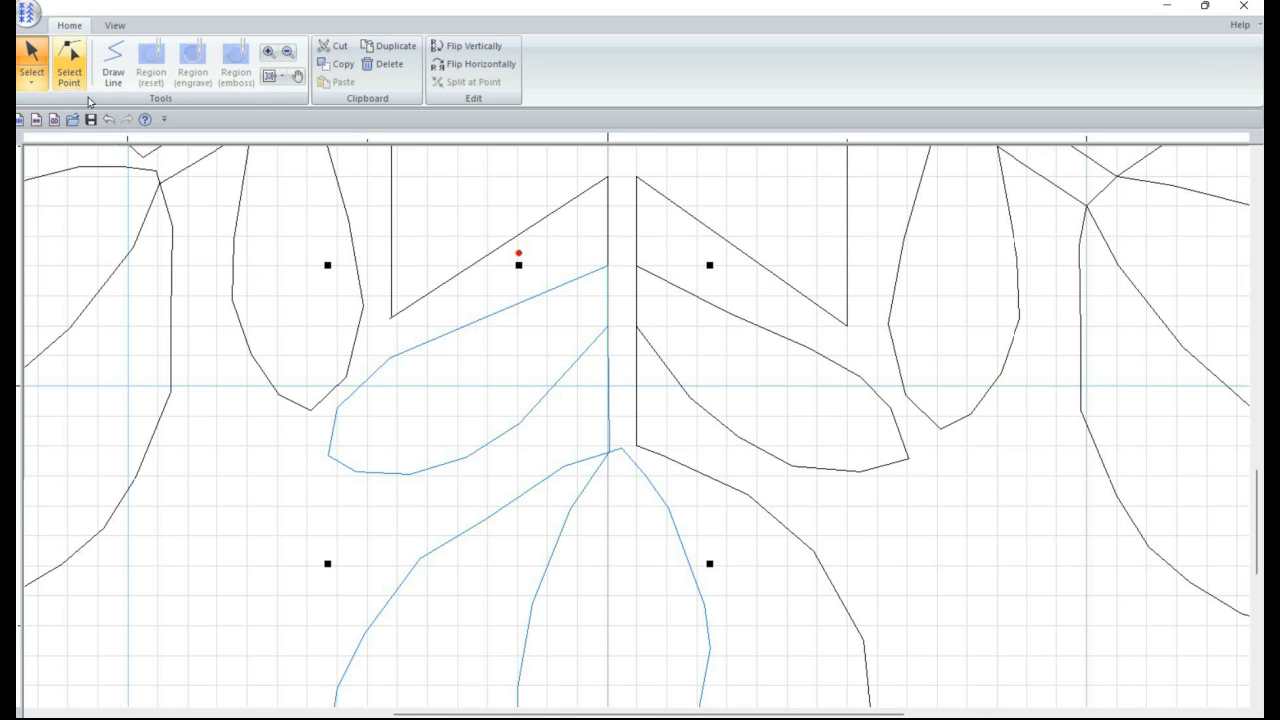
{"action": "left_click", "coordinate": [631, 458]}
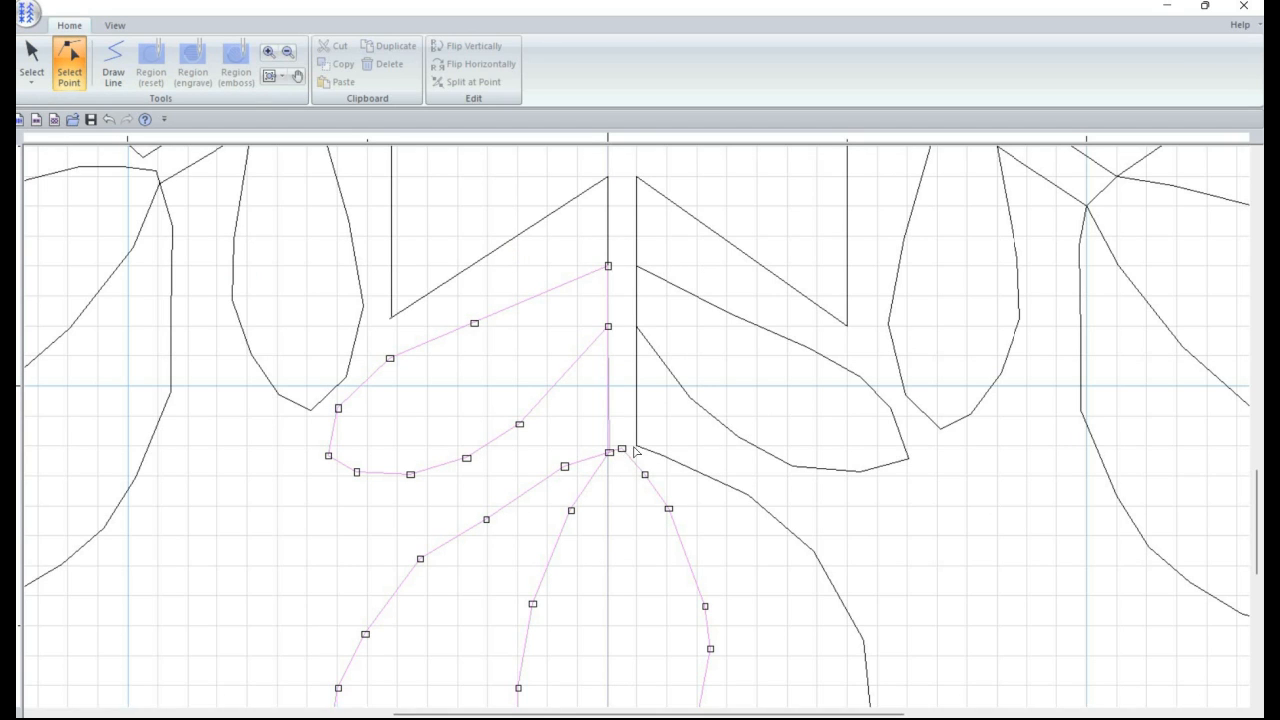
{"action": "left_click", "coordinate": [636, 447]}
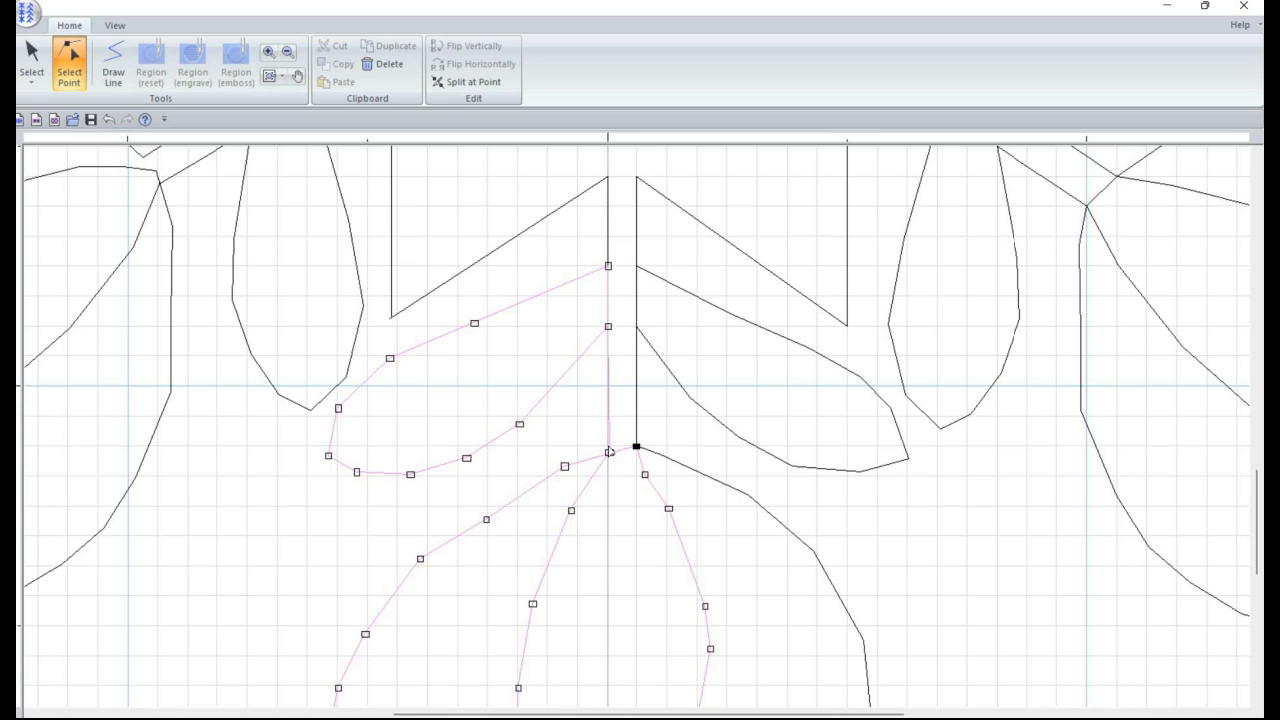
Step: Snap the left stem line's base points together on the grid and raise the left petal's upper edge point onto the grid
{"action": "mouse_move", "coordinate": [609, 451]}
{"action": "left_mouse_down"}
{"action": "mouse_move", "coordinate": [577, 446]}
{"action": "mouse_move", "coordinate": [603, 448]}
{"action": "left_mouse_up"}
{"action": "left_click", "coordinate": [606, 454]}
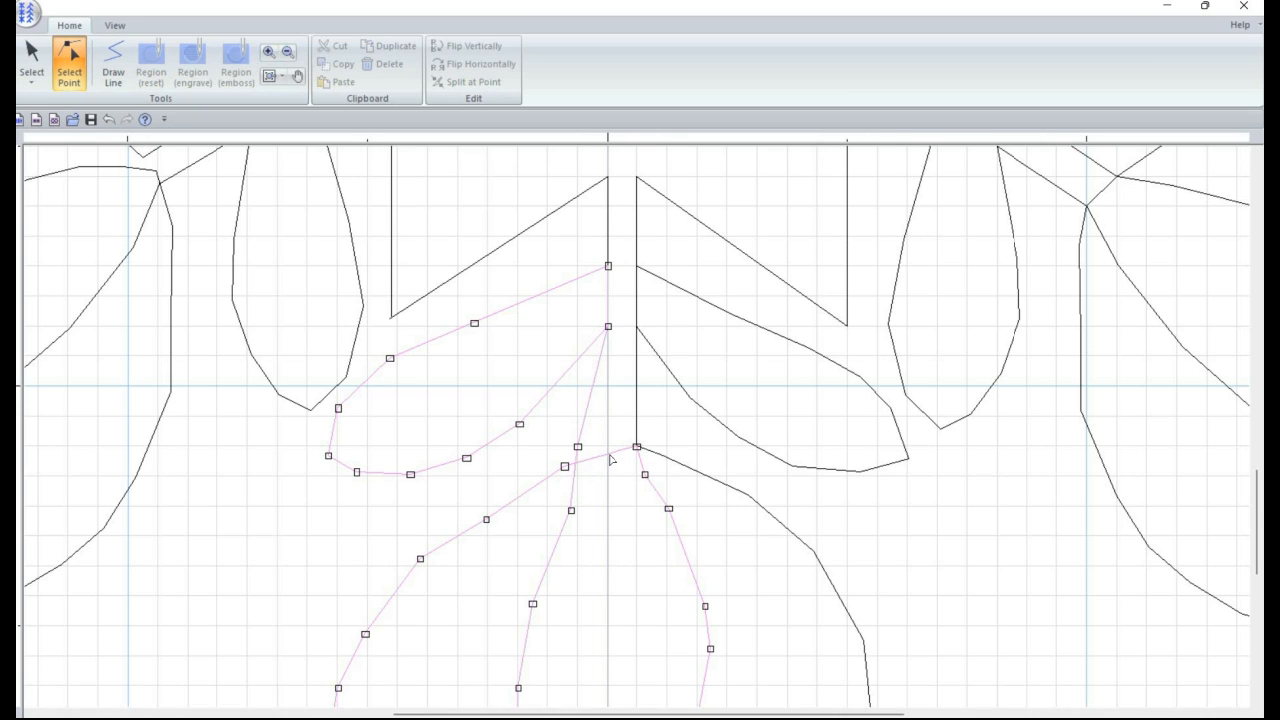
{"action": "left_click", "coordinate": [609, 449]}
{"action": "left_click_drag", "start_coordinate": [578, 449], "coordinate": [609, 449]}
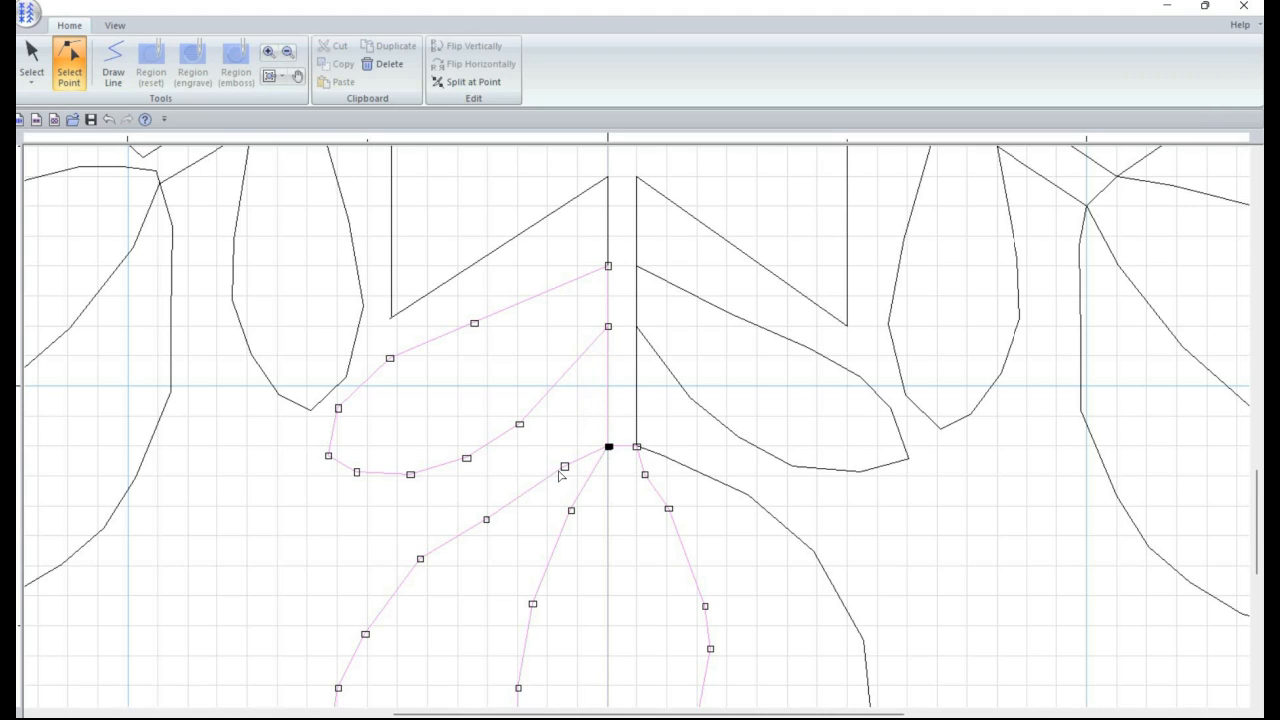
{"action": "left_click", "coordinate": [486, 520]}
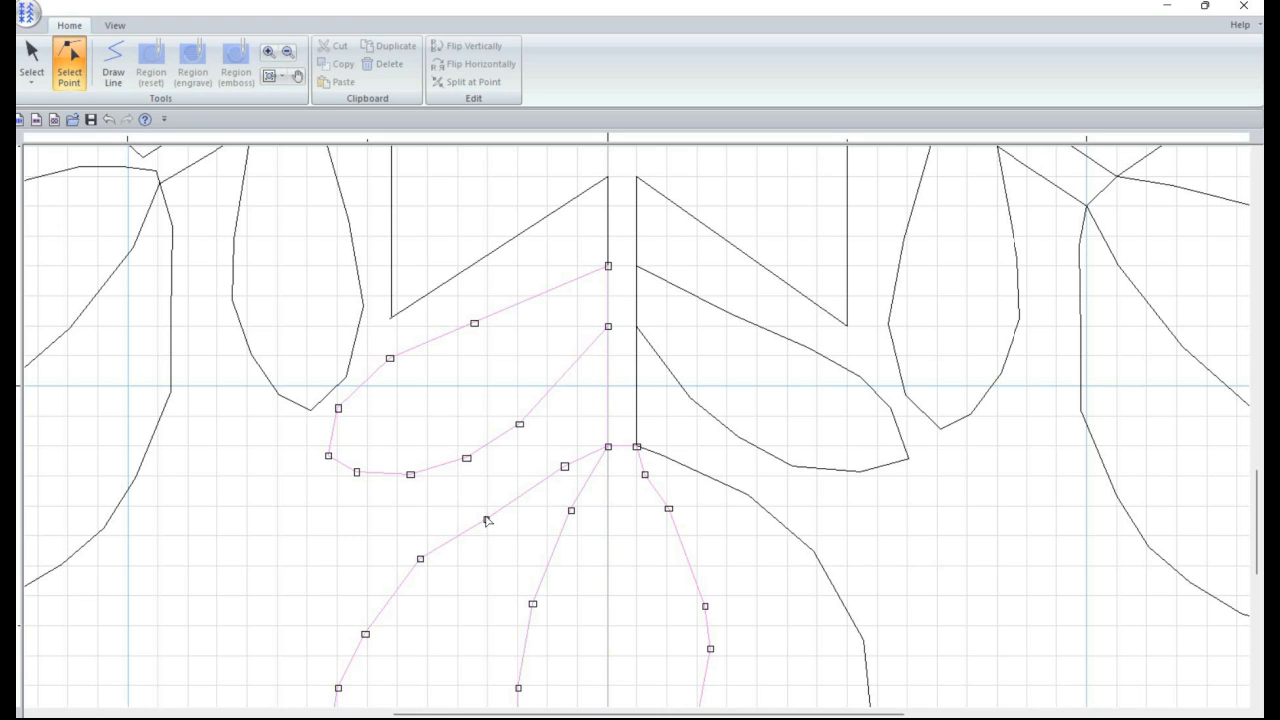
{"action": "left_click_drag", "start_coordinate": [487, 518], "coordinate": [487, 507]}
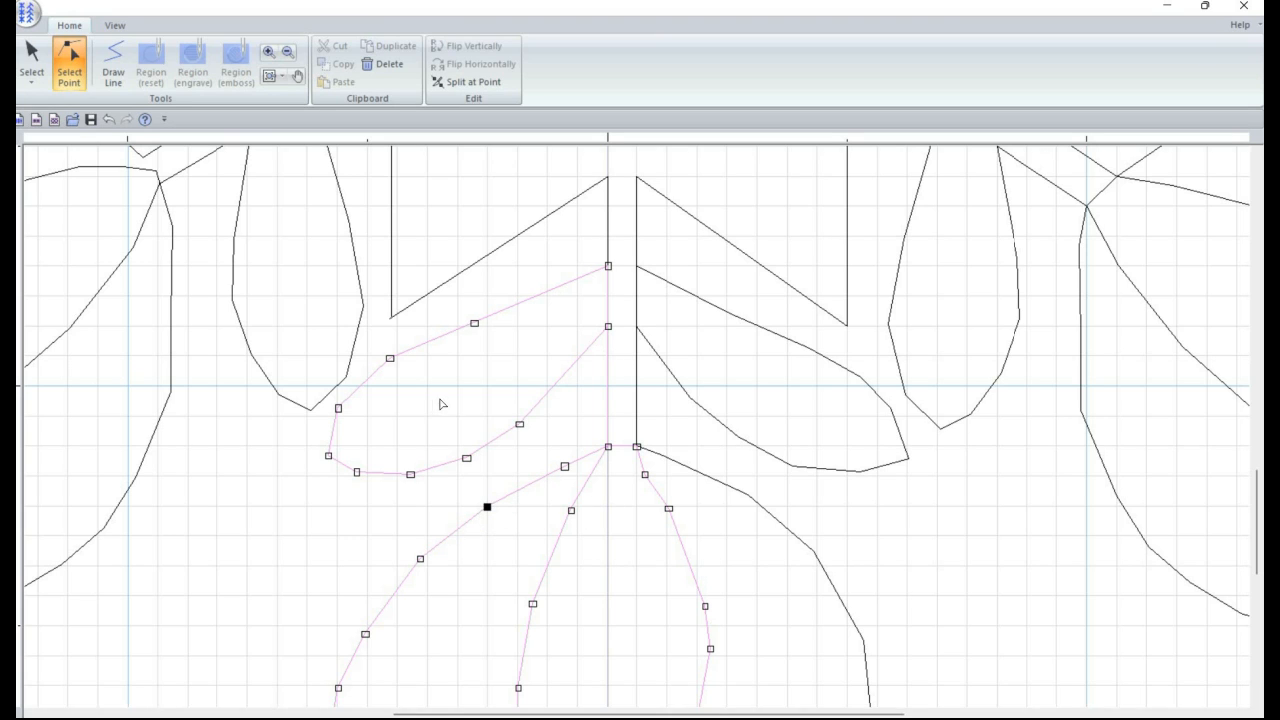
Step: Save the pattern, switch to Layout & Editing, and open the decorative fill pattern browser
{"action": "scroll", "coordinate": [631, 480], "scroll_direction": "up", "scroll_amount": 3}
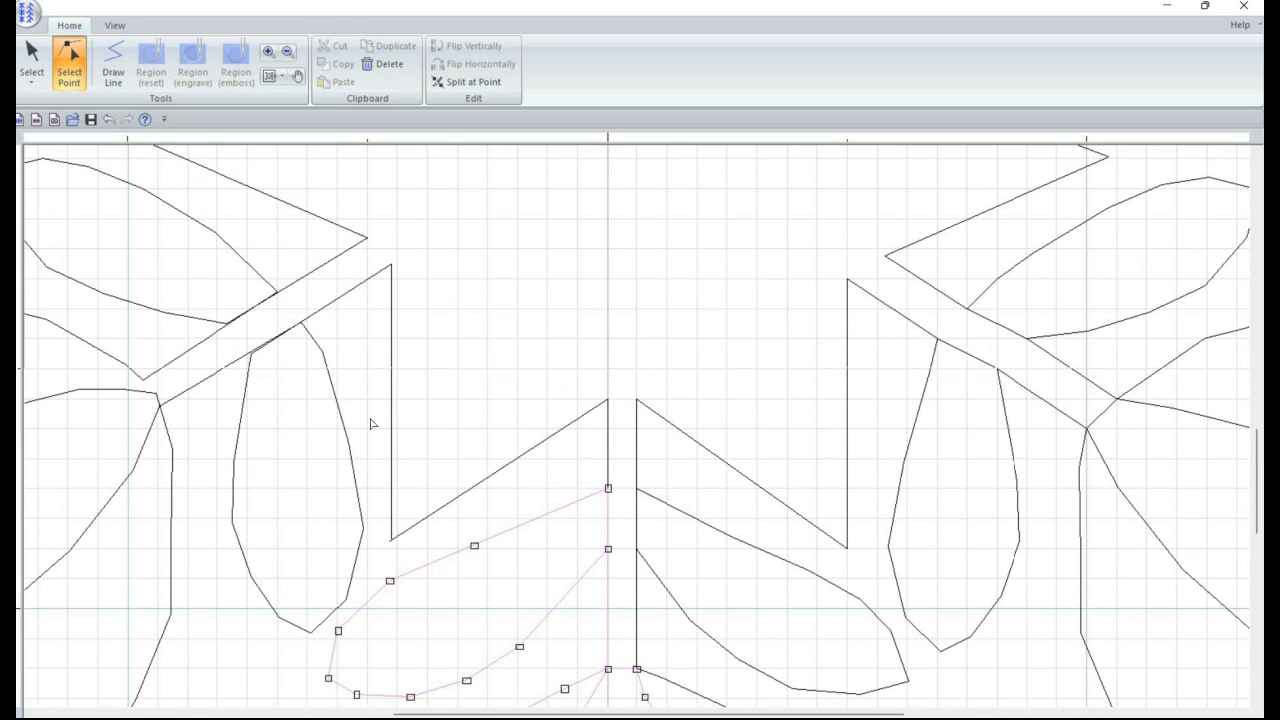
{"action": "left_click", "coordinate": [28, 14]}
{"action": "key", "text": "alt+Tab"}
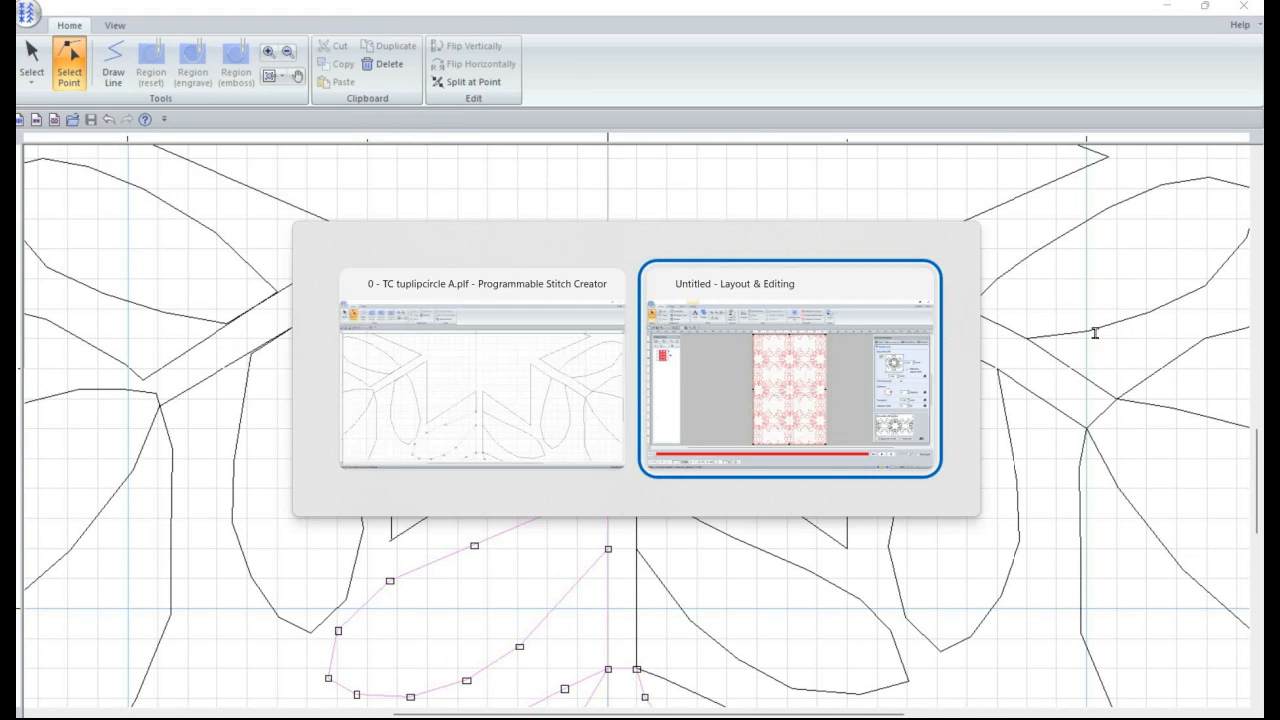
{"action": "left_click", "coordinate": [1036, 245]}
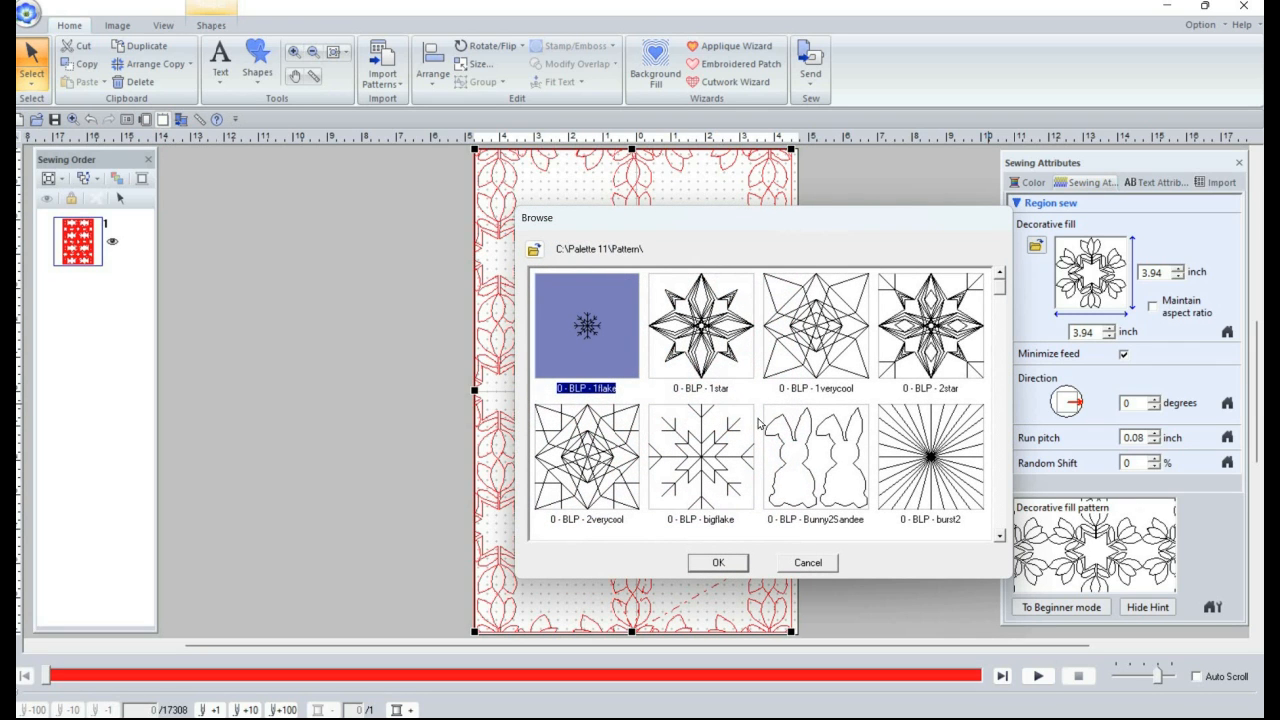
Step: Apply the 0 - TC tuplipcircle A pattern as the region's decorative fill
{"action": "scroll", "coordinate": [697, 408], "scroll_direction": "down", "scroll_amount": 10}
{"action": "scroll", "coordinate": [693, 407], "scroll_direction": "down", "scroll_amount": 6}
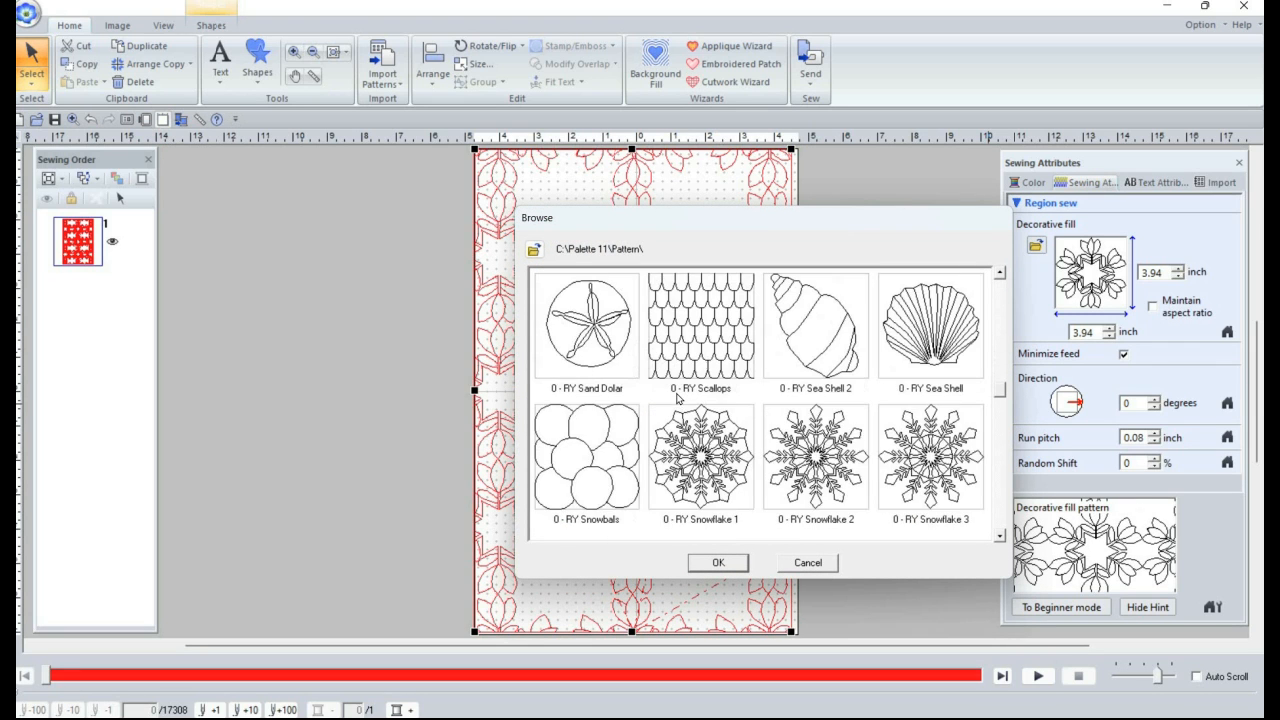
{"action": "scroll", "coordinate": [662, 390], "scroll_direction": "up", "scroll_amount": 3}
{"action": "scroll", "coordinate": [660, 390], "scroll_direction": "up", "scroll_amount": 2}
{"action": "scroll", "coordinate": [642, 383], "scroll_direction": "down", "scroll_amount": 2}
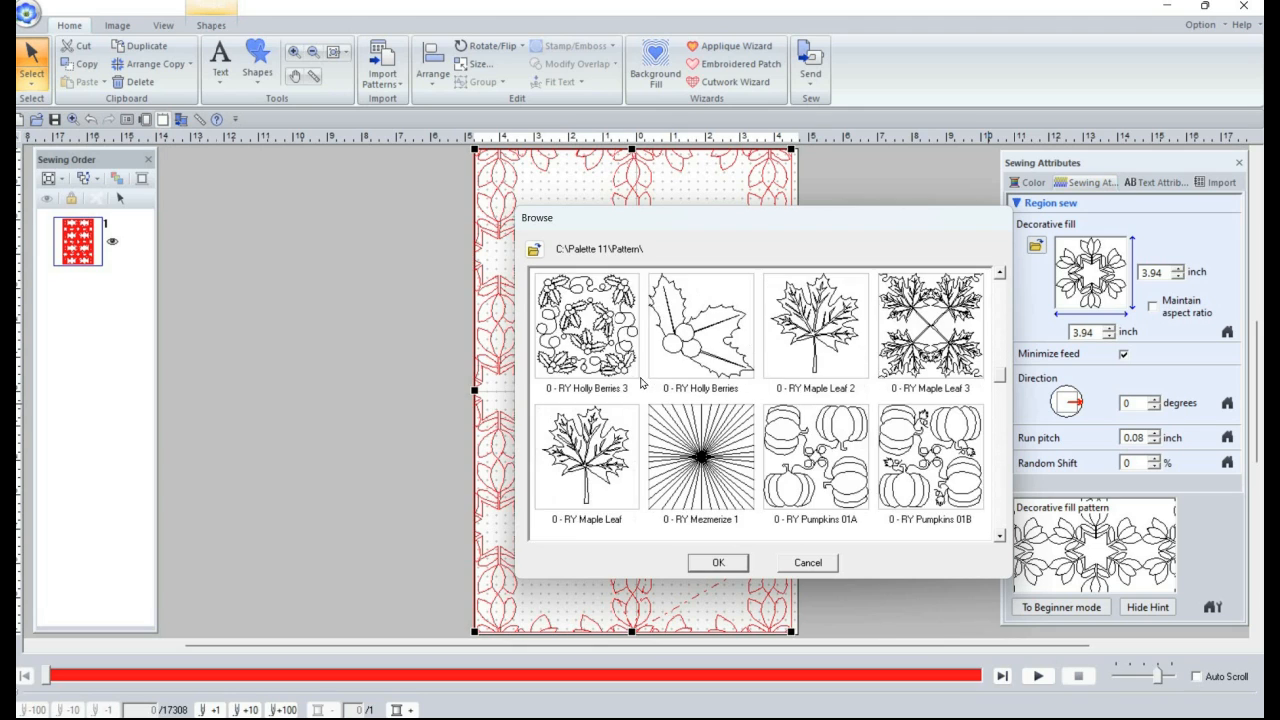
{"action": "scroll", "coordinate": [641, 383], "scroll_direction": "down", "scroll_amount": 4}
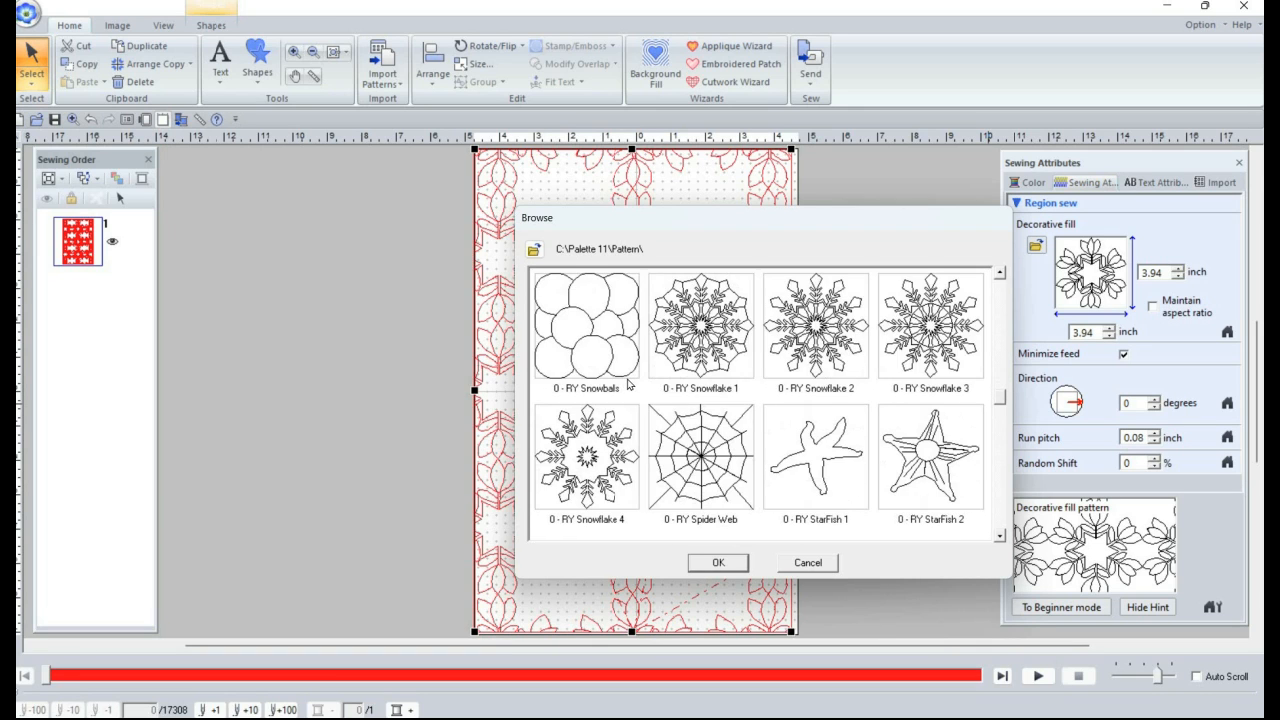
{"action": "scroll", "coordinate": [606, 447], "scroll_direction": "down", "scroll_amount": 1}
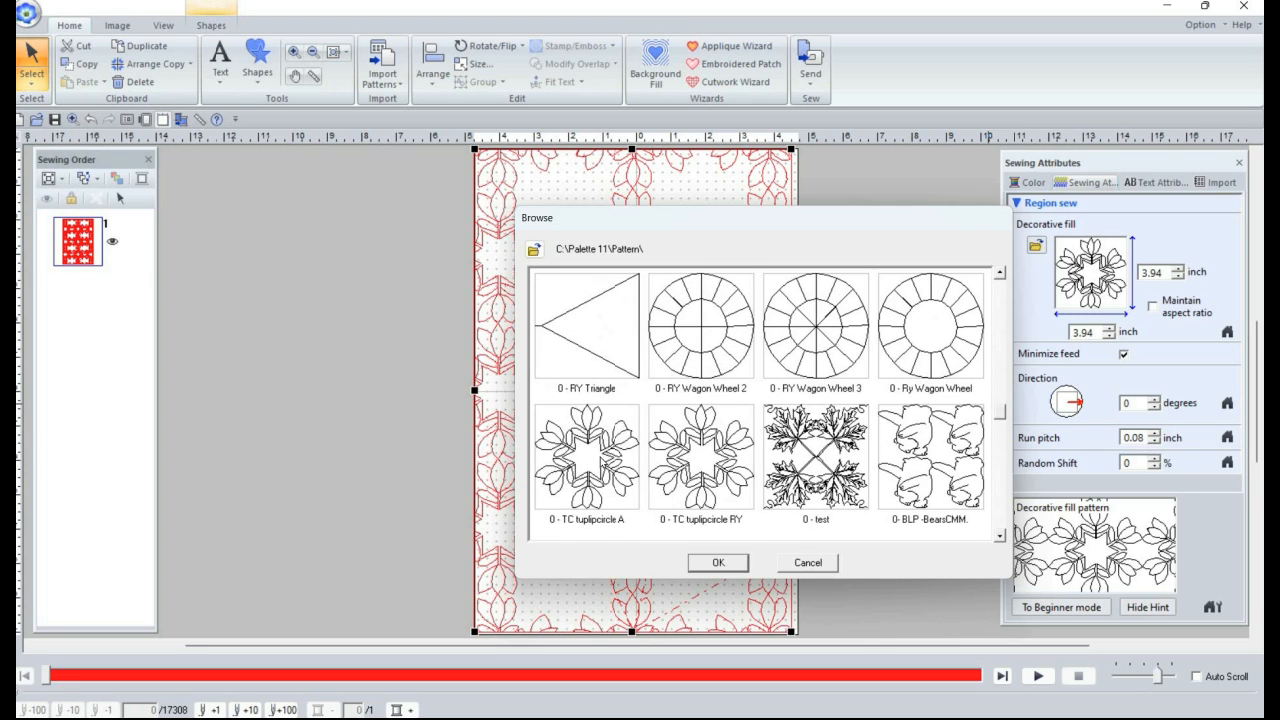
{"action": "left_click", "coordinate": [604, 462]}
{"action": "left_click", "coordinate": [733, 562]}
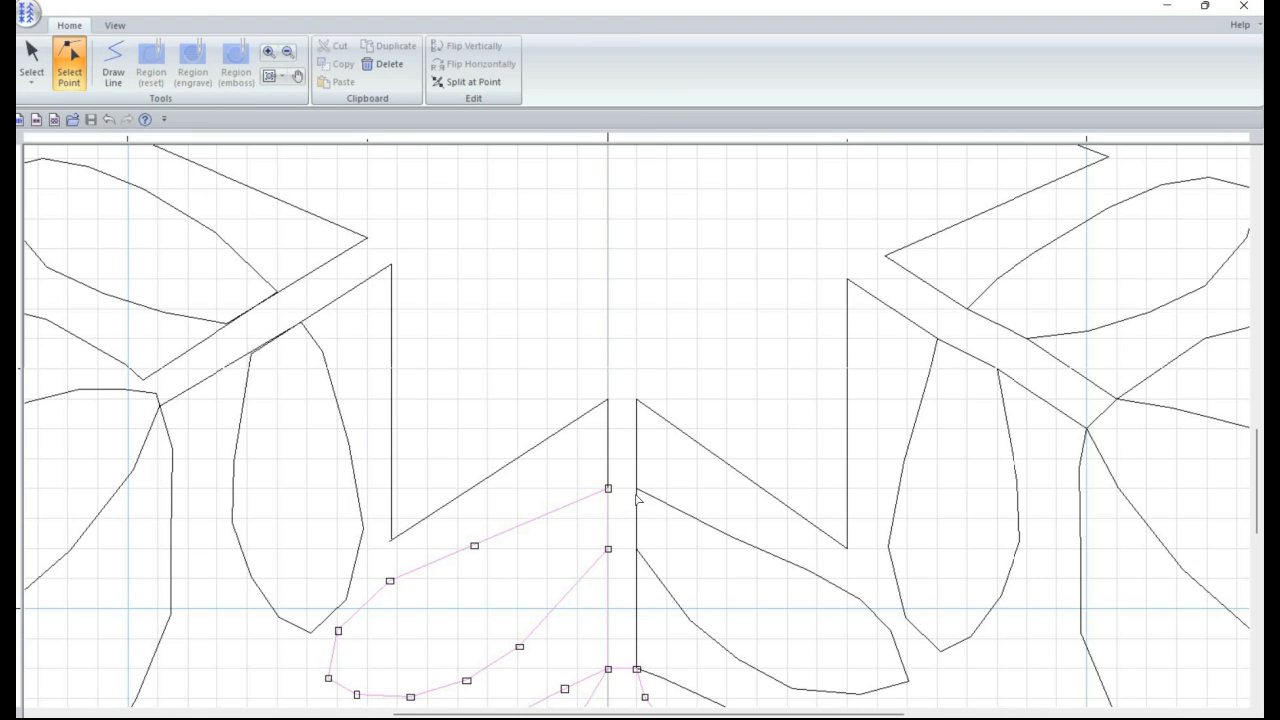
Step: In Programmable Stitch Creator, snap the center and right petals' meeting point to the grid and delete the extra point near the center petal's top
{"action": "scroll", "coordinate": [700, 563], "scroll_direction": "down", "scroll_amount": 5}
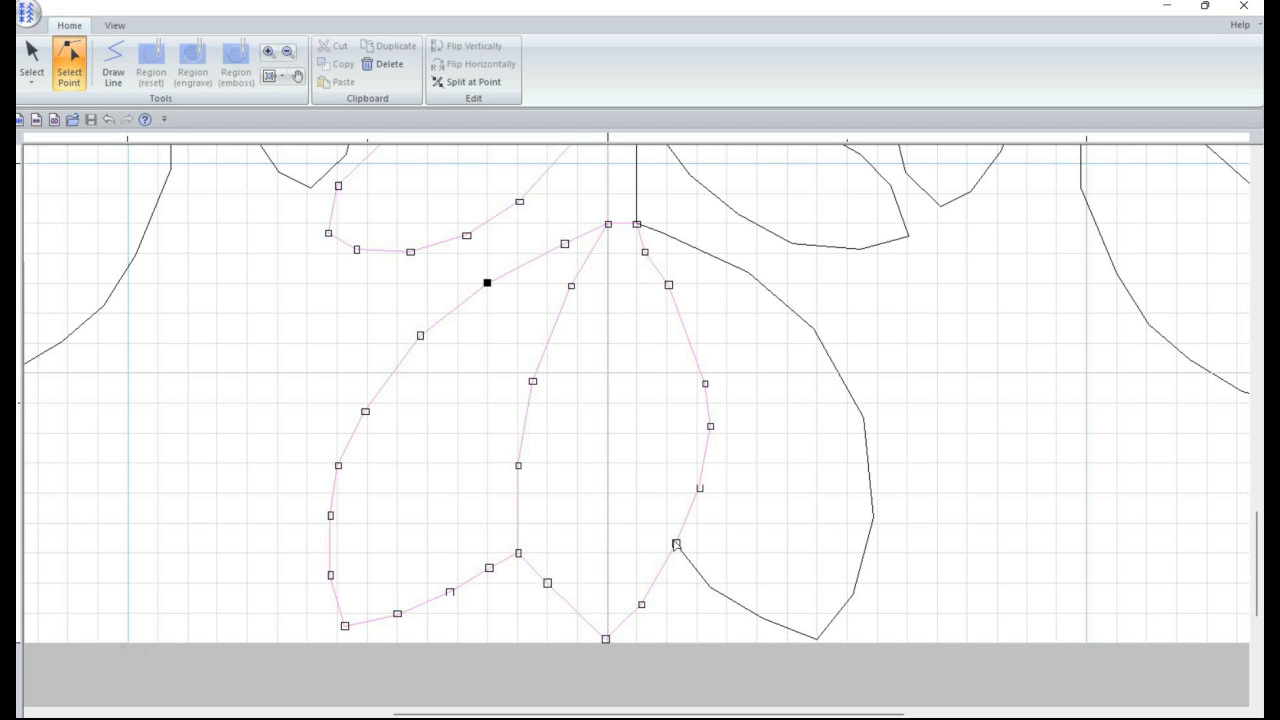
{"action": "left_click", "coordinate": [676, 543]}
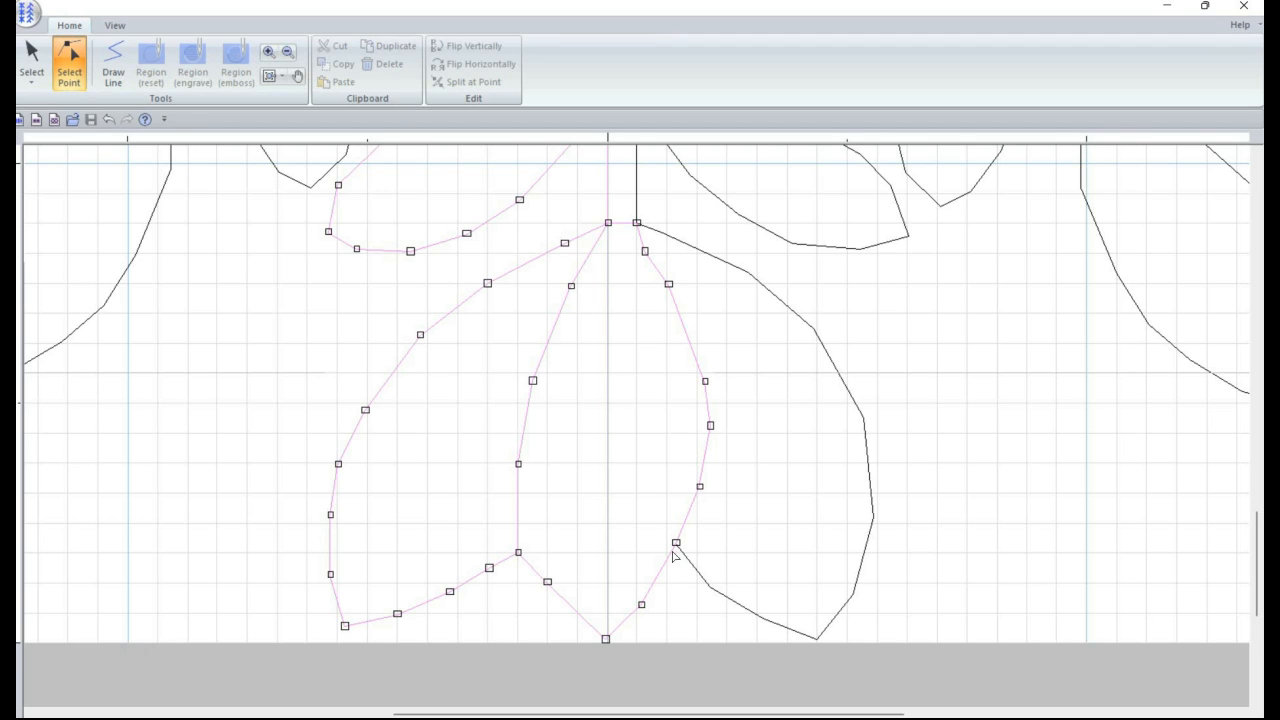
{"action": "left_click", "coordinate": [675, 548]}
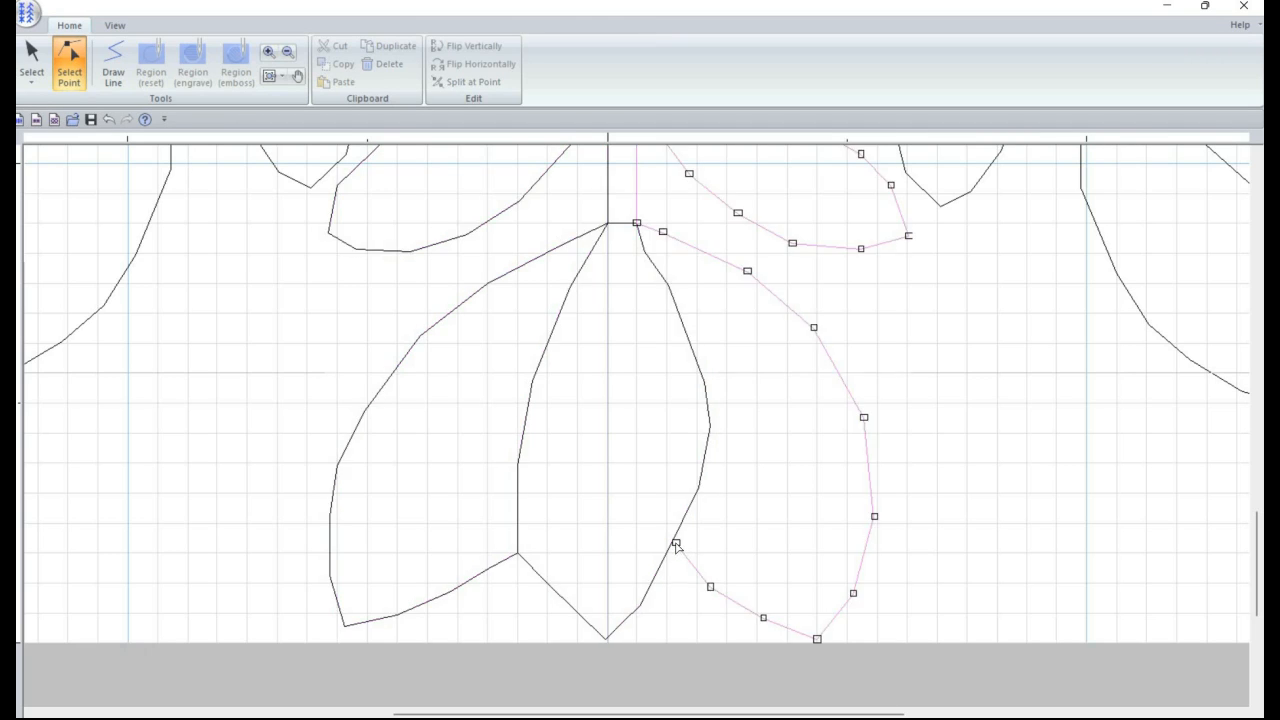
{"action": "left_click", "coordinate": [681, 554]}
{"action": "left_click", "coordinate": [645, 255]}
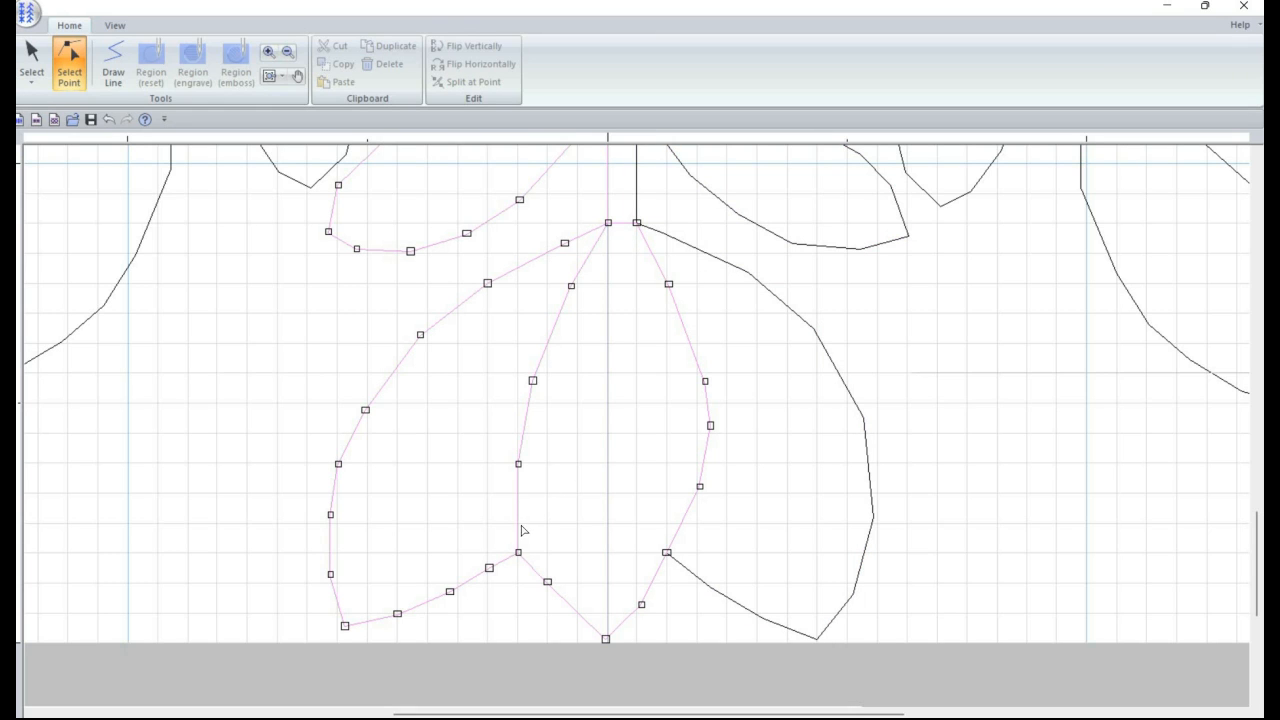
Step: Shift the center and right petals' meeting point one grid square outward and widen the center petal's lower right edge
{"action": "left_click_drag", "start_coordinate": [667, 553], "coordinate": [698, 554]}
{"action": "left_click", "coordinate": [678, 559]}
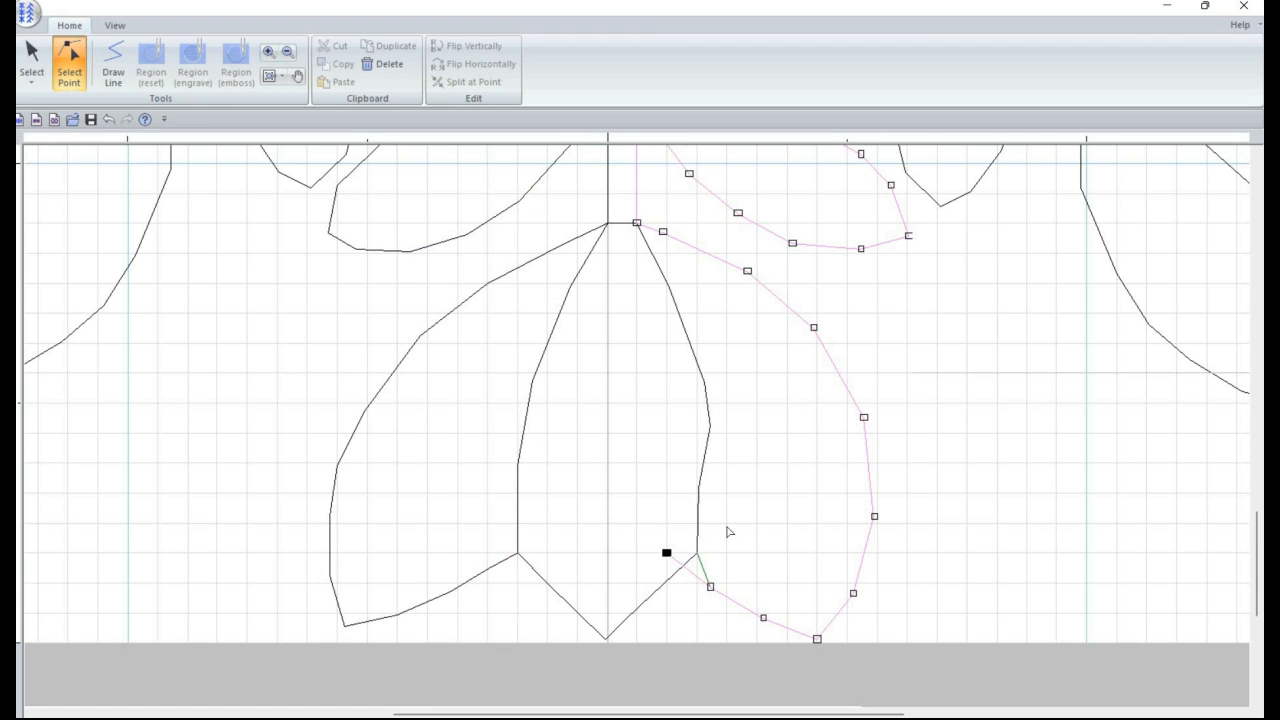
{"action": "left_click", "coordinate": [700, 488]}
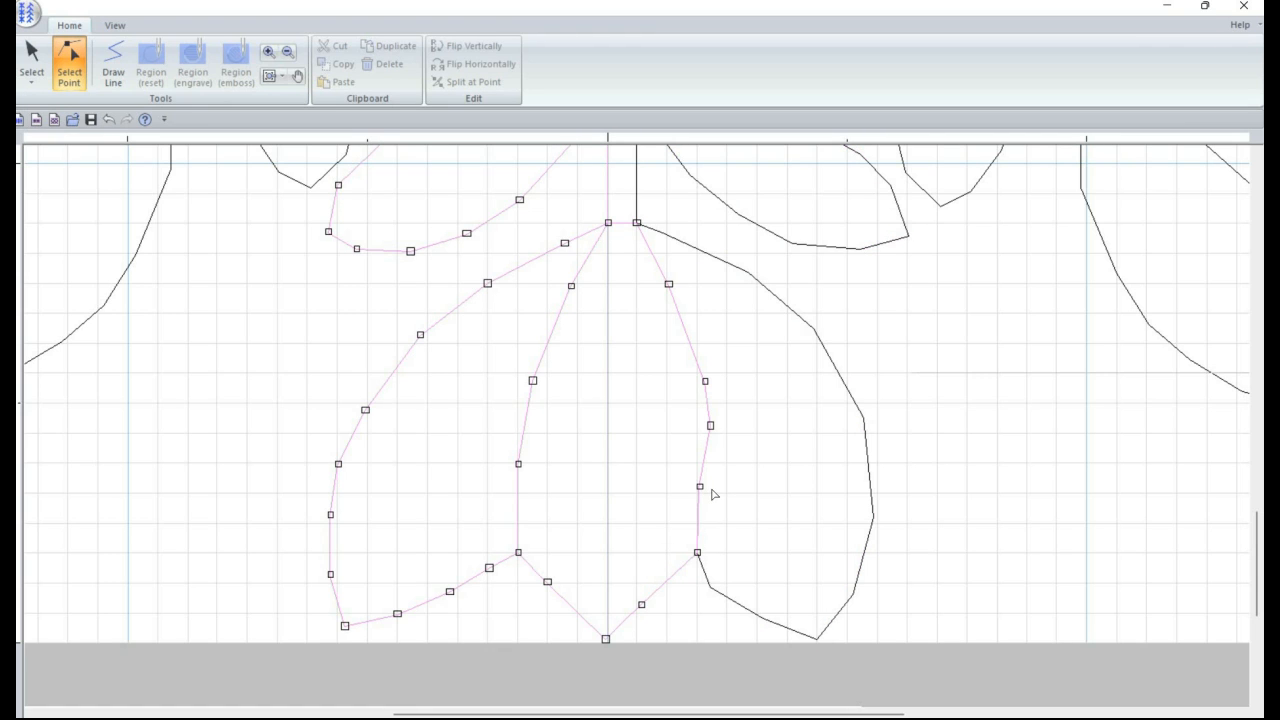
{"action": "left_click_drag", "start_coordinate": [699, 488], "coordinate": [726, 492]}
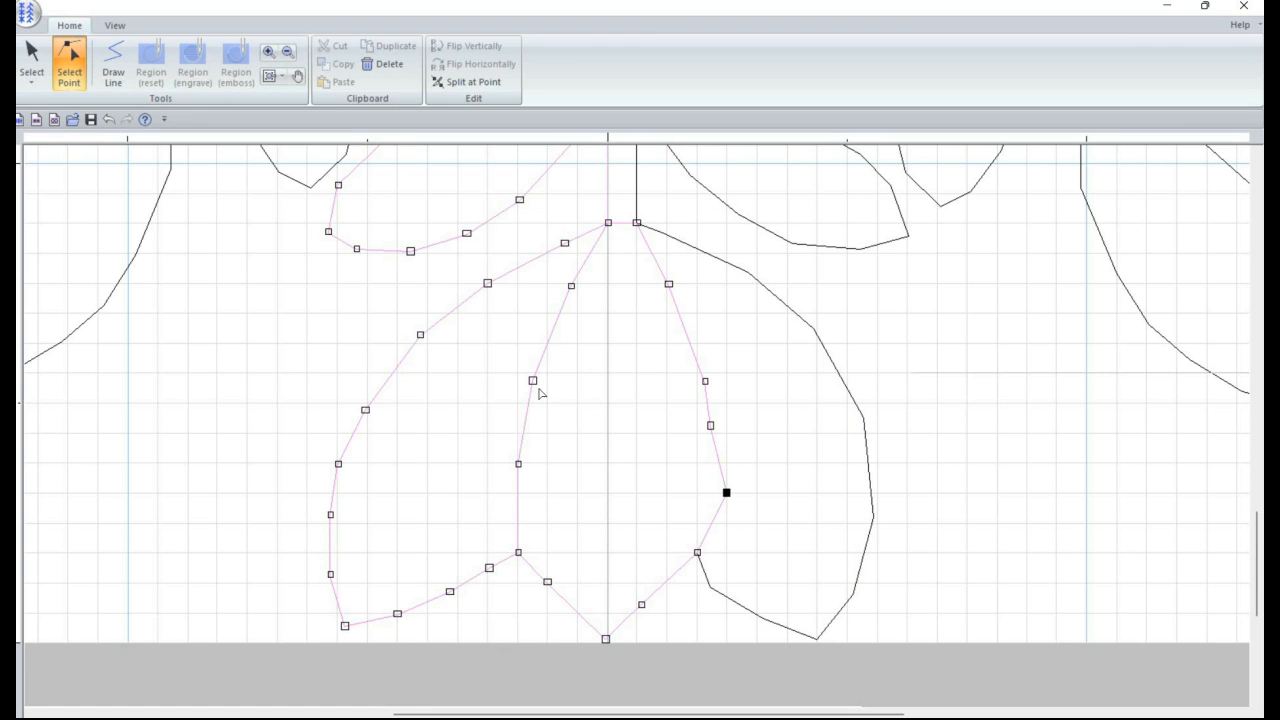
{"action": "scroll", "coordinate": [504, 449], "scroll_direction": "up", "scroll_amount": 3}
{"action": "scroll", "coordinate": [440, 472], "scroll_direction": "up", "scroll_amount": 2}
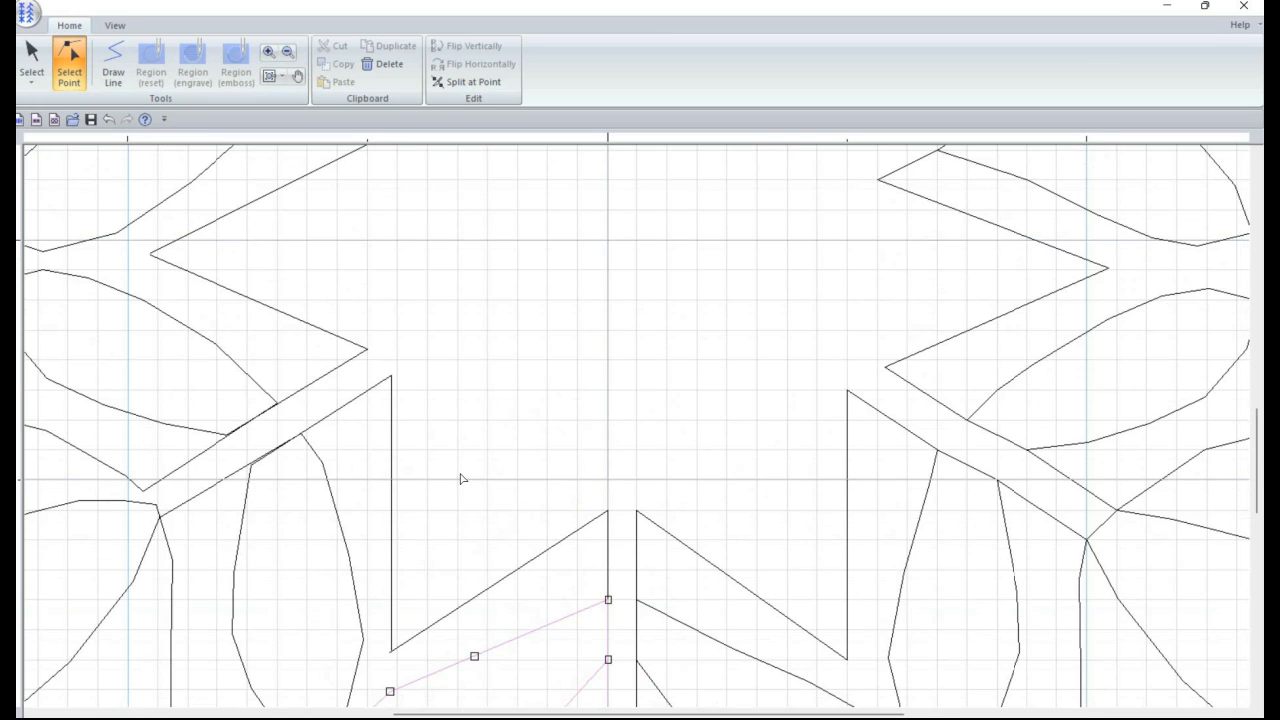
Step: Move the point right of the bottom centre petal's tip farther up and outward along the petal's lower edge
{"action": "scroll", "coordinate": [600, 495], "scroll_direction": "down", "scroll_amount": 1}
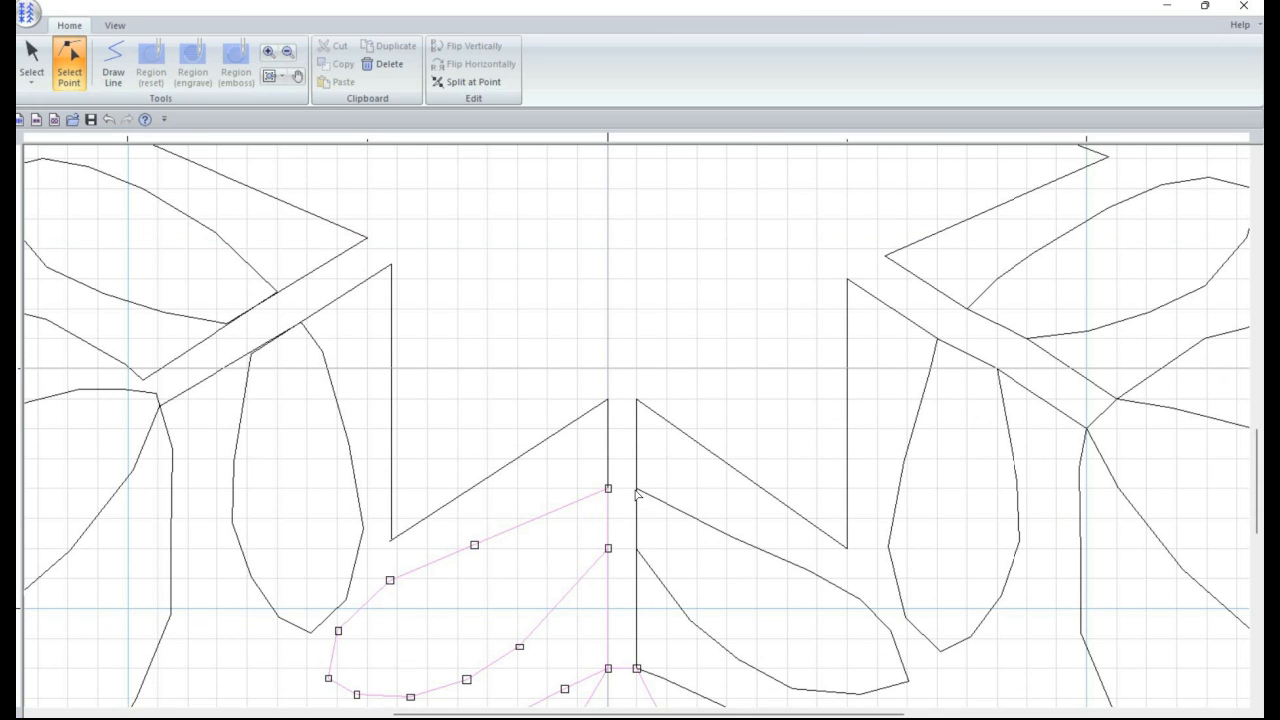
{"action": "left_click", "coordinate": [637, 494]}
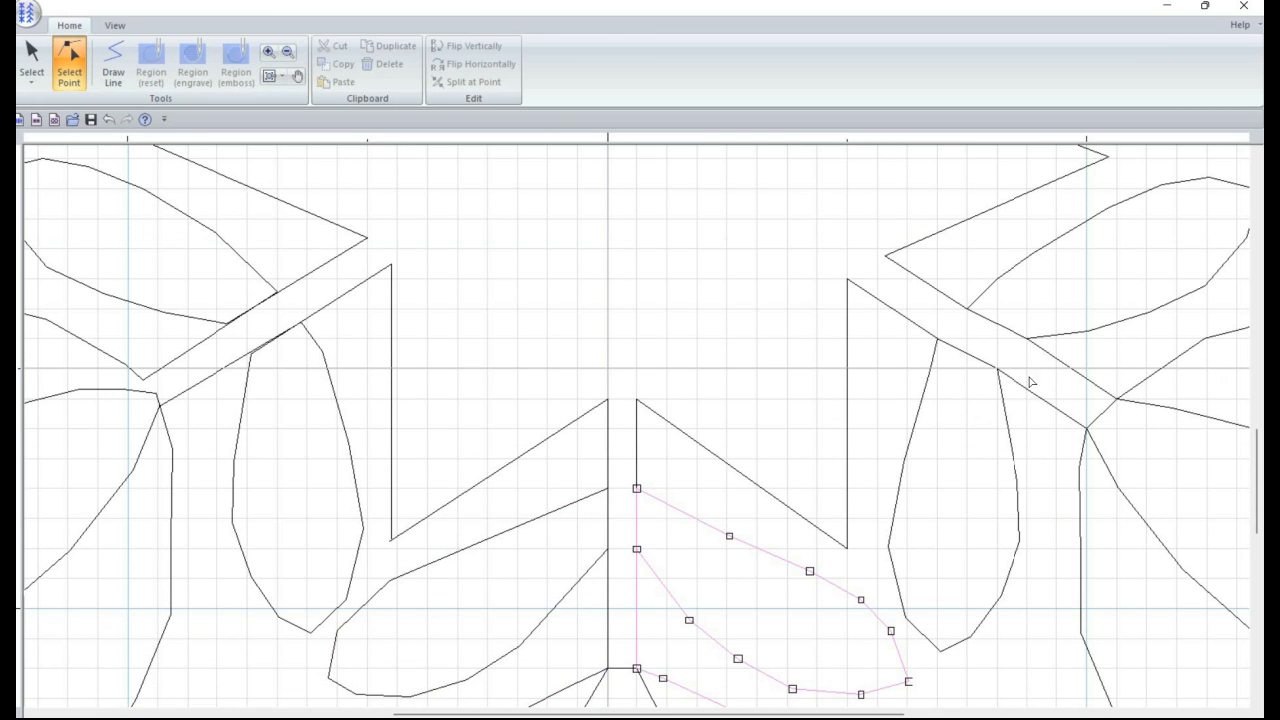
{"action": "scroll", "coordinate": [706, 563], "scroll_direction": "down", "scroll_amount": 5}
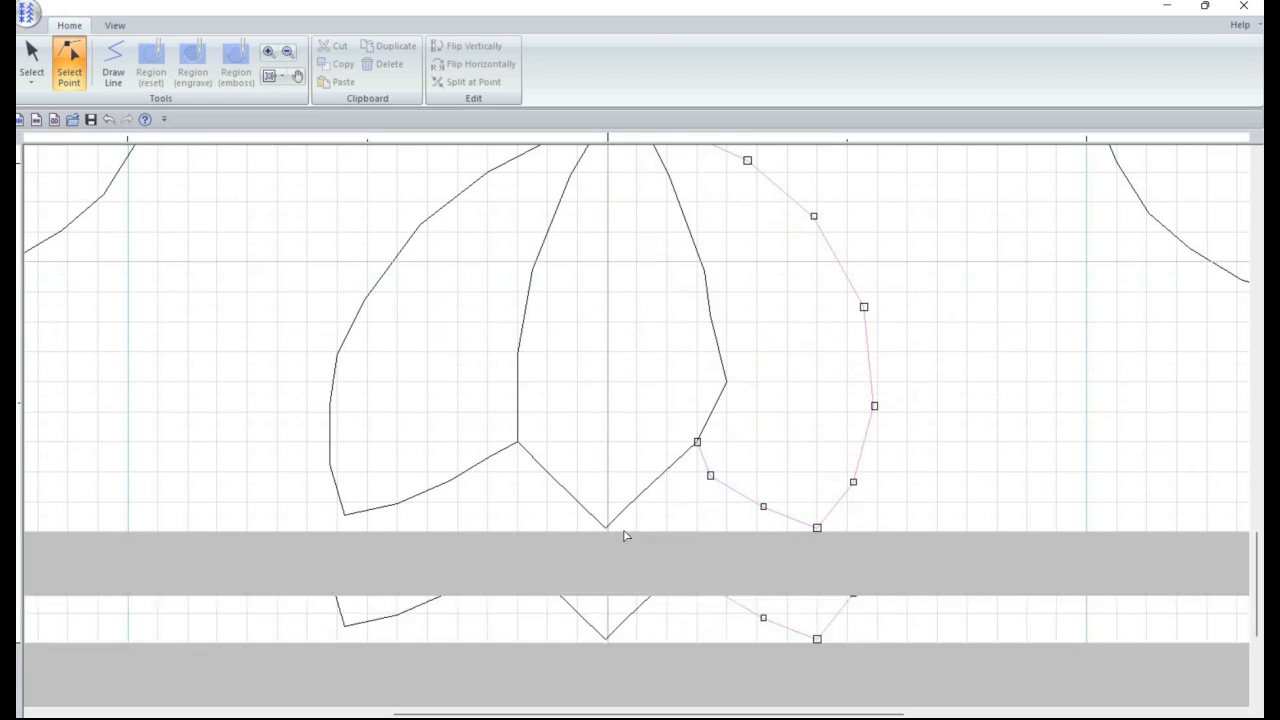
{"action": "left_click", "coordinate": [605, 529]}
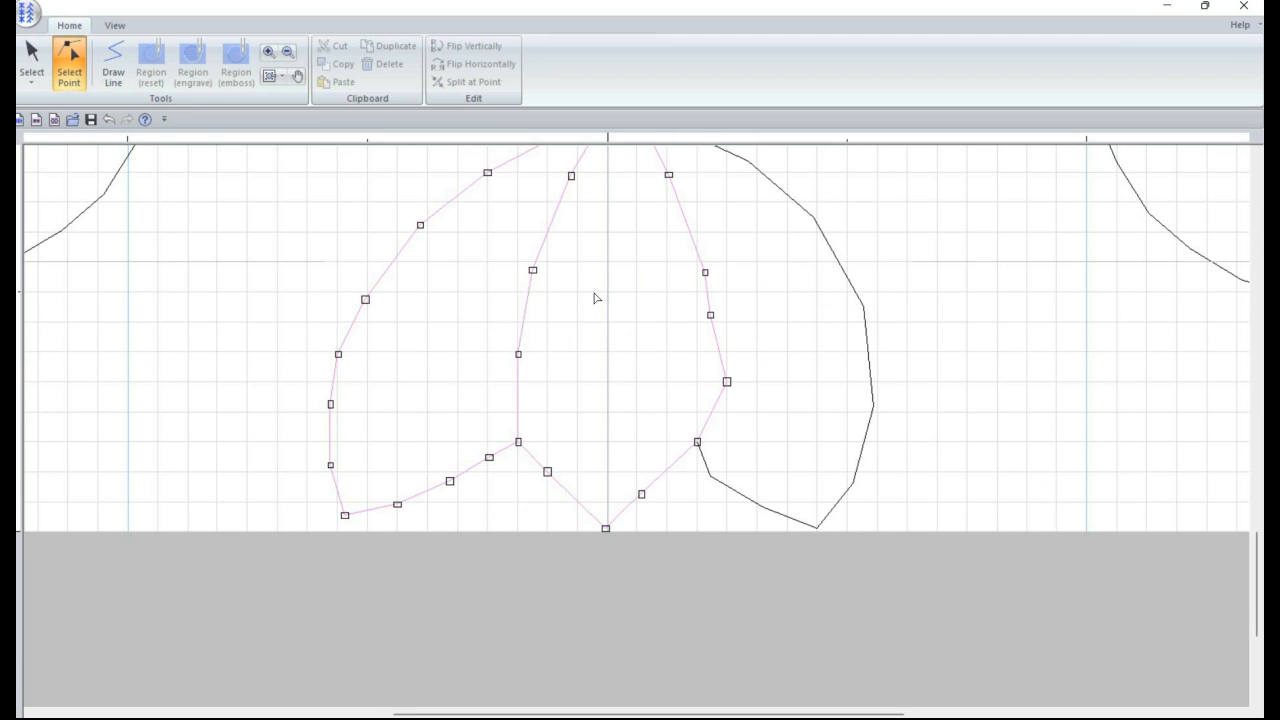
{"action": "scroll", "coordinate": [597, 314], "scroll_direction": "up", "scroll_amount": 2}
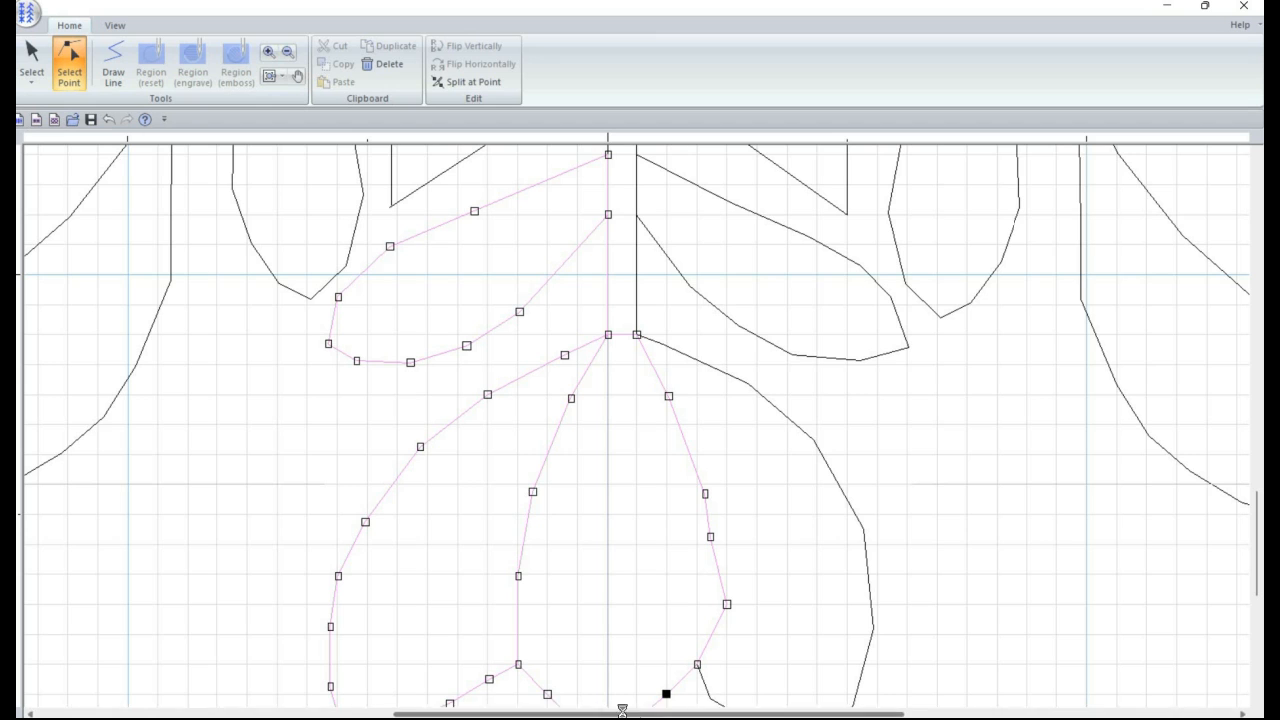
Step: Pull the doubled outline's points outward from the tip and lower edge of the lower-left leaf so the two strands separate
{"action": "left_click_drag", "start_coordinate": [658, 710], "coordinate": [414, 699]}
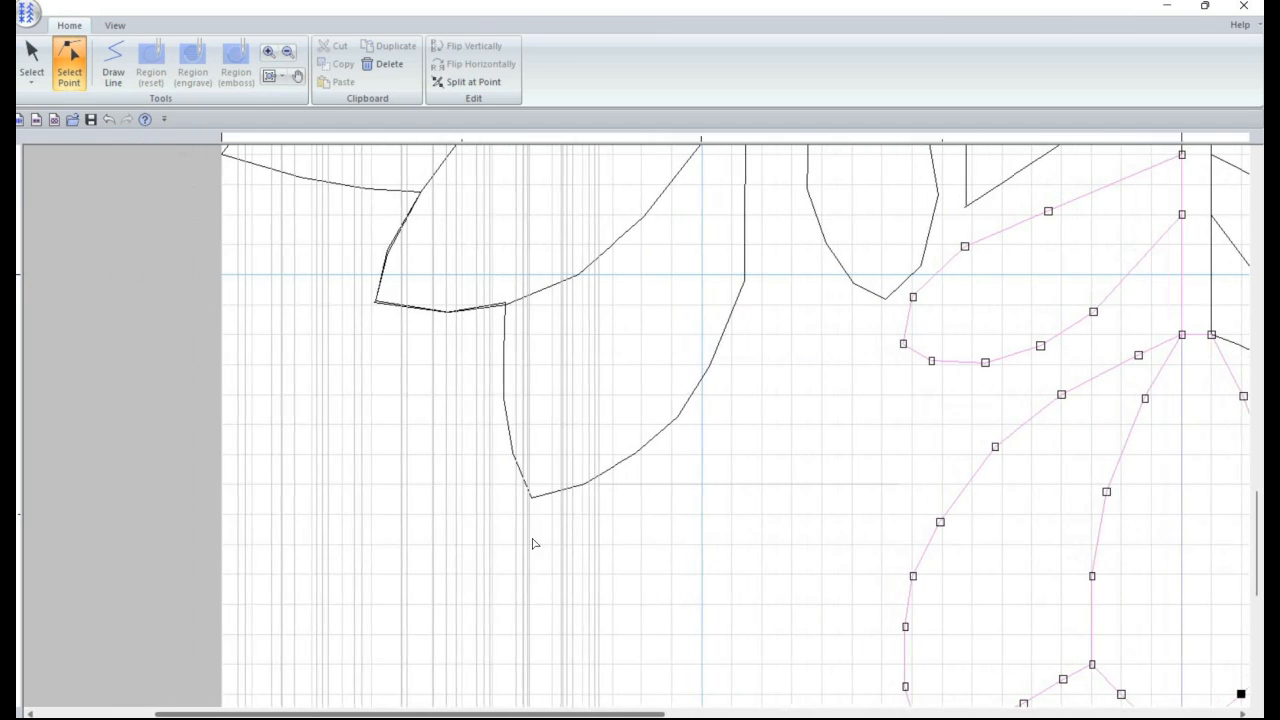
{"action": "scroll", "coordinate": [881, 342], "scroll_direction": "up", "scroll_amount": 3}
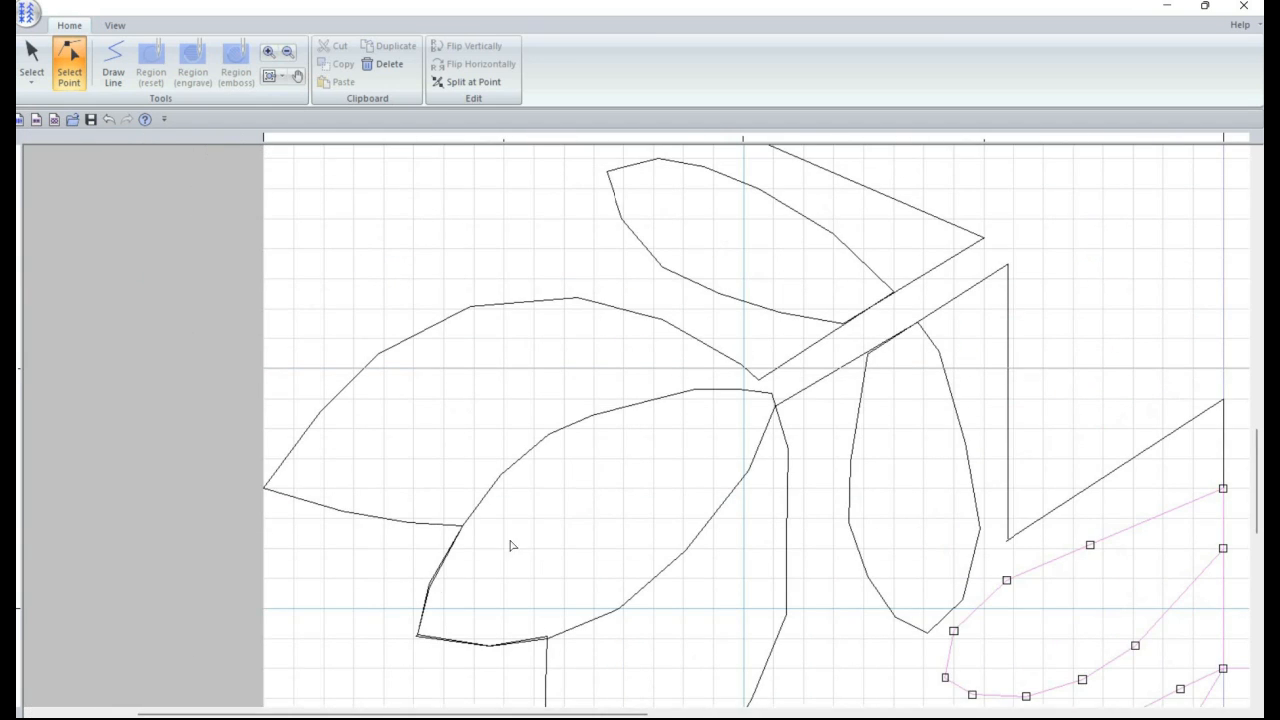
{"action": "left_click", "coordinate": [430, 585]}
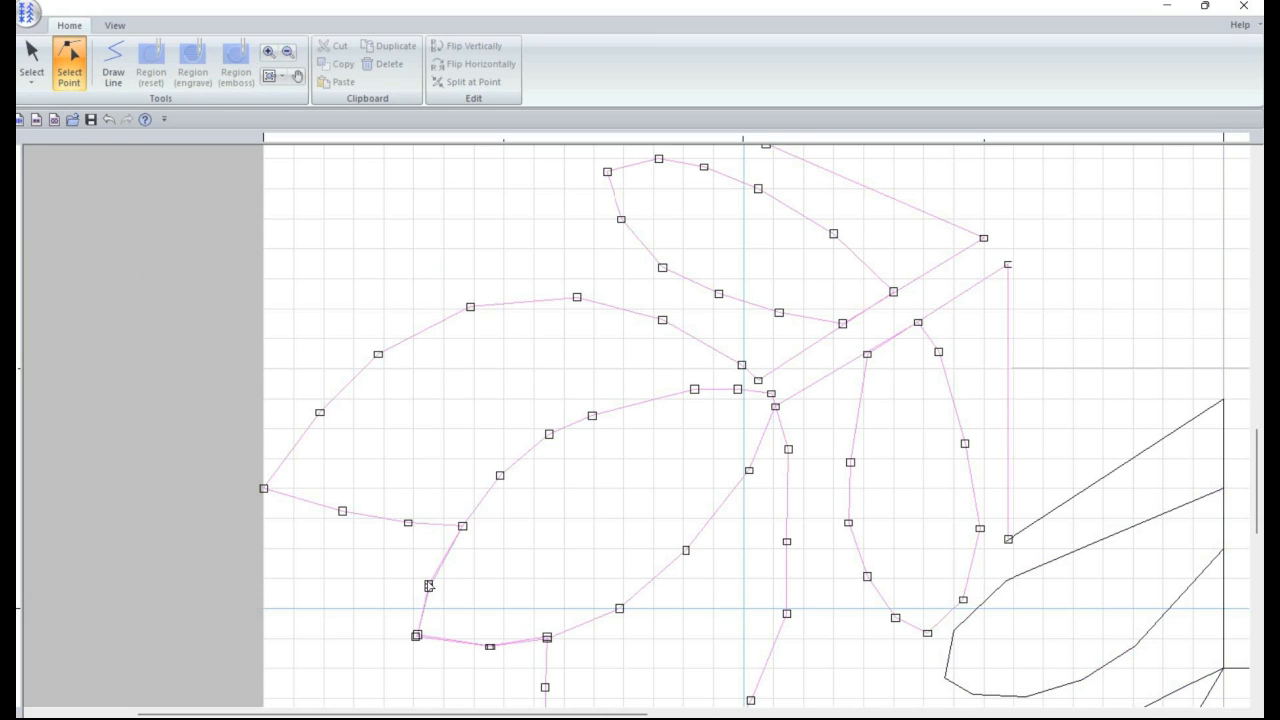
{"action": "left_click_drag", "start_coordinate": [428, 585], "coordinate": [383, 579]}
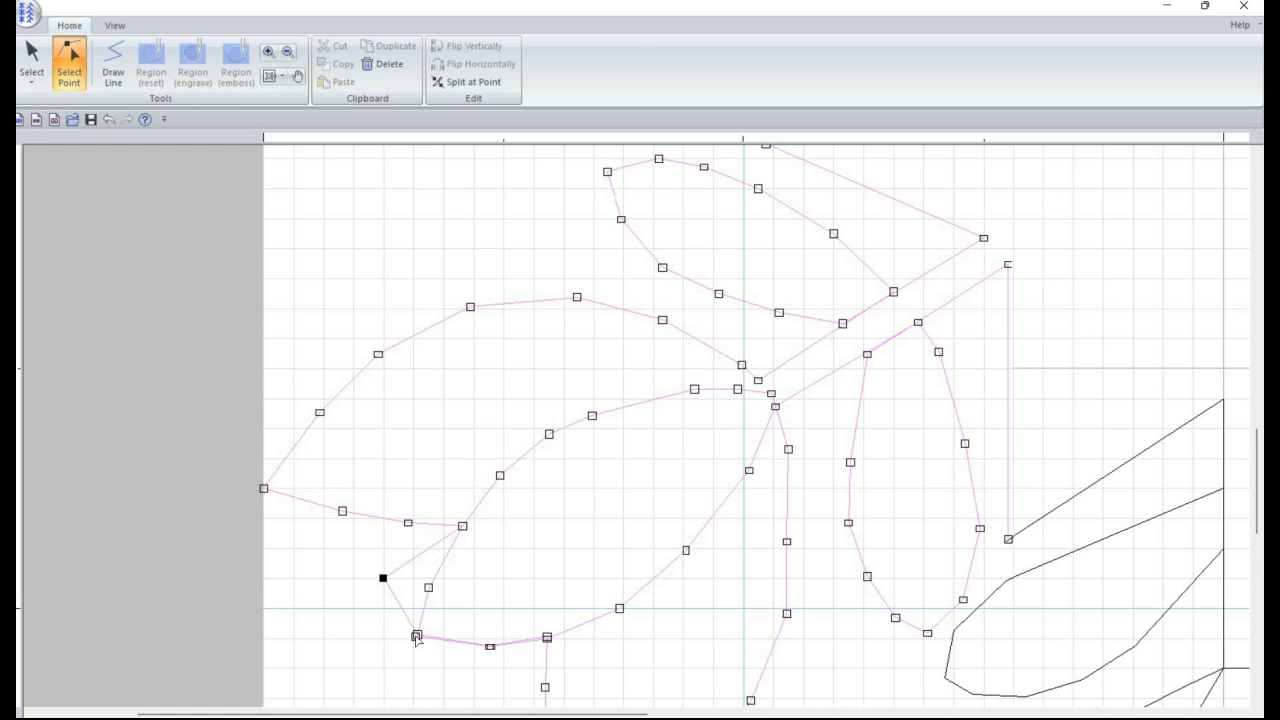
{"action": "left_click_drag", "start_coordinate": [416, 636], "coordinate": [413, 668]}
{"action": "left_click", "coordinate": [416, 637]}
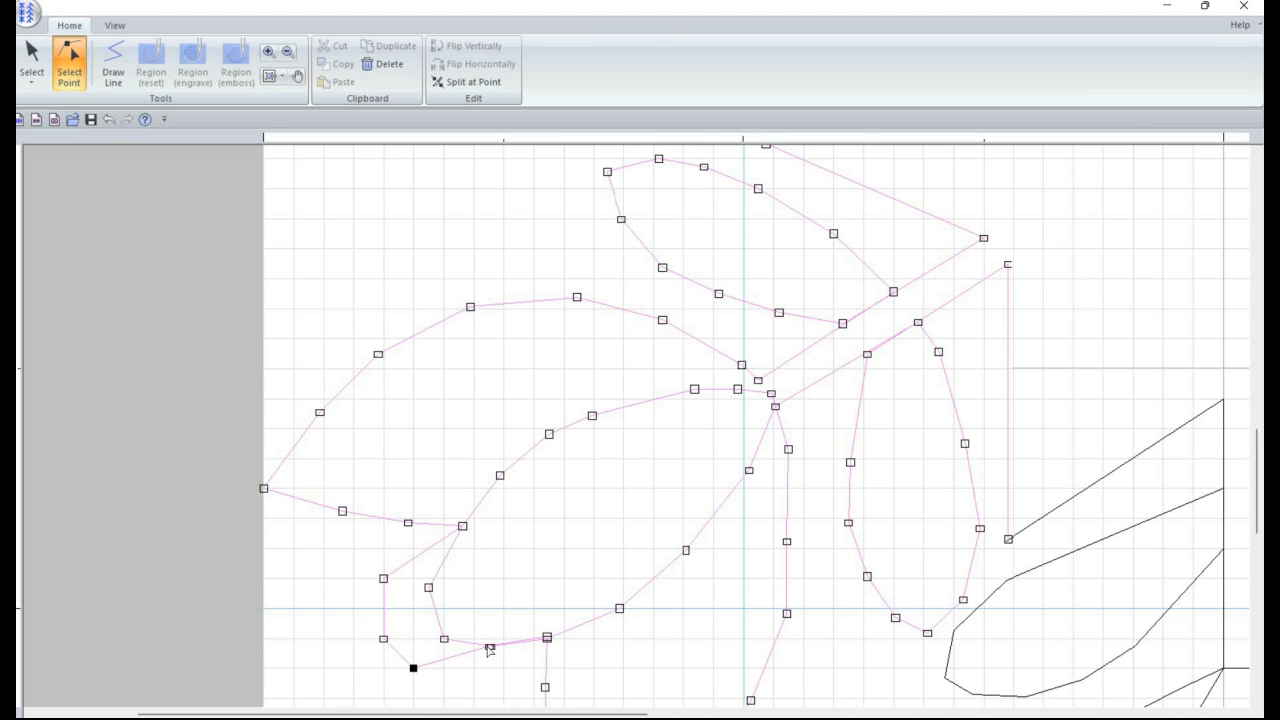
{"action": "left_click_drag", "start_coordinate": [489, 647], "coordinate": [485, 670]}
{"action": "left_click_drag", "start_coordinate": [557, 651], "coordinate": [595, 672]}
Step: Split the outlines at the pulled-out point below the lower-left leaf and at its junction with the leaf above
{"action": "right_click", "coordinate": [601, 672]}
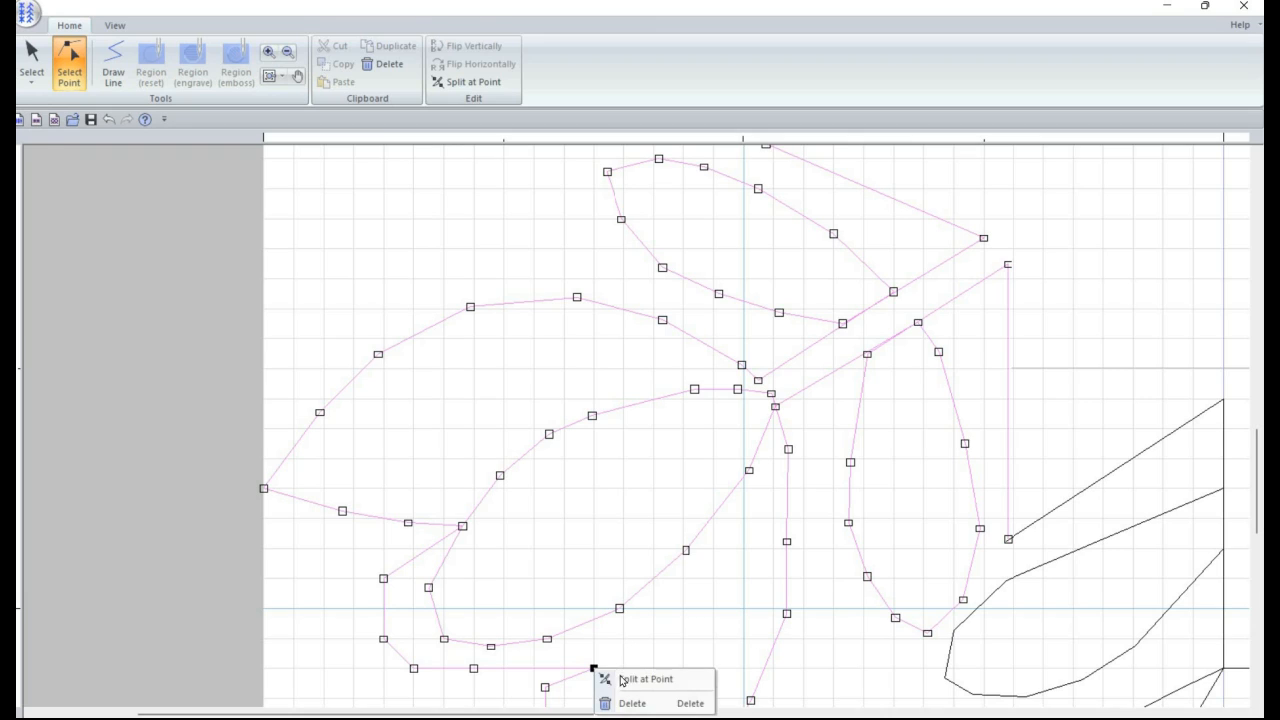
{"action": "left_click", "coordinate": [464, 527]}
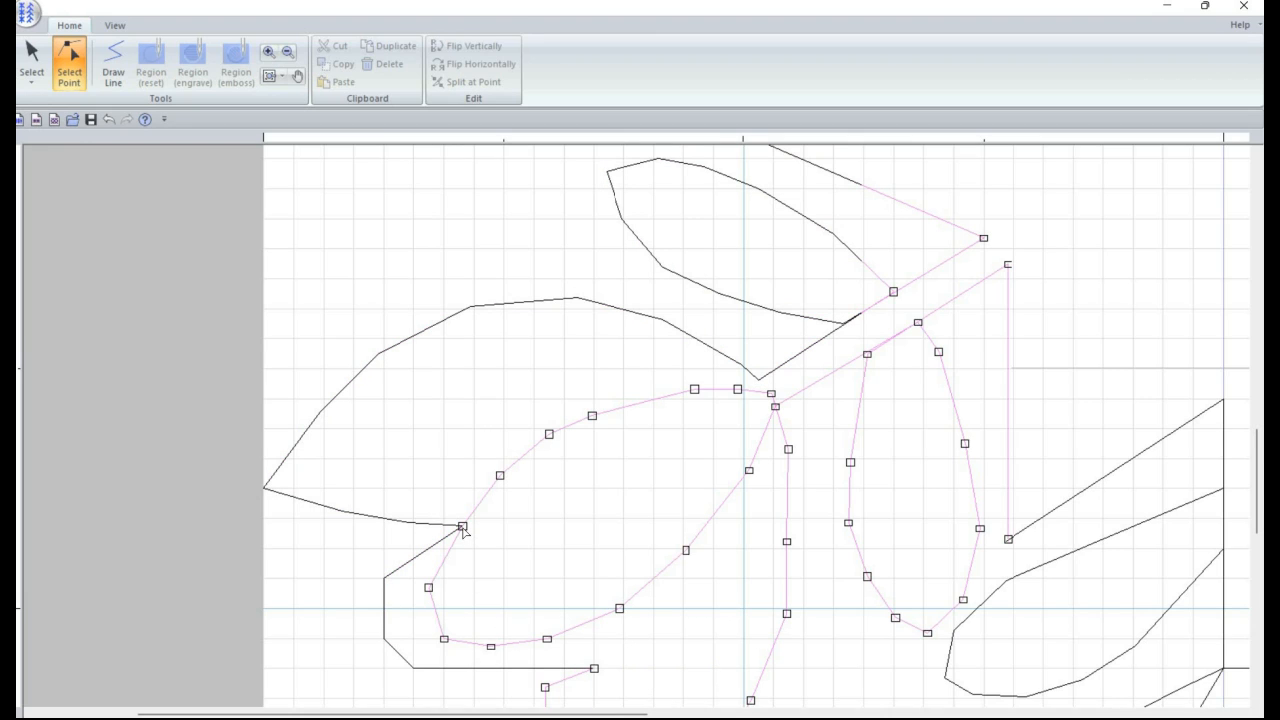
{"action": "left_click", "coordinate": [463, 527]}
{"action": "right_click", "coordinate": [463, 527]}
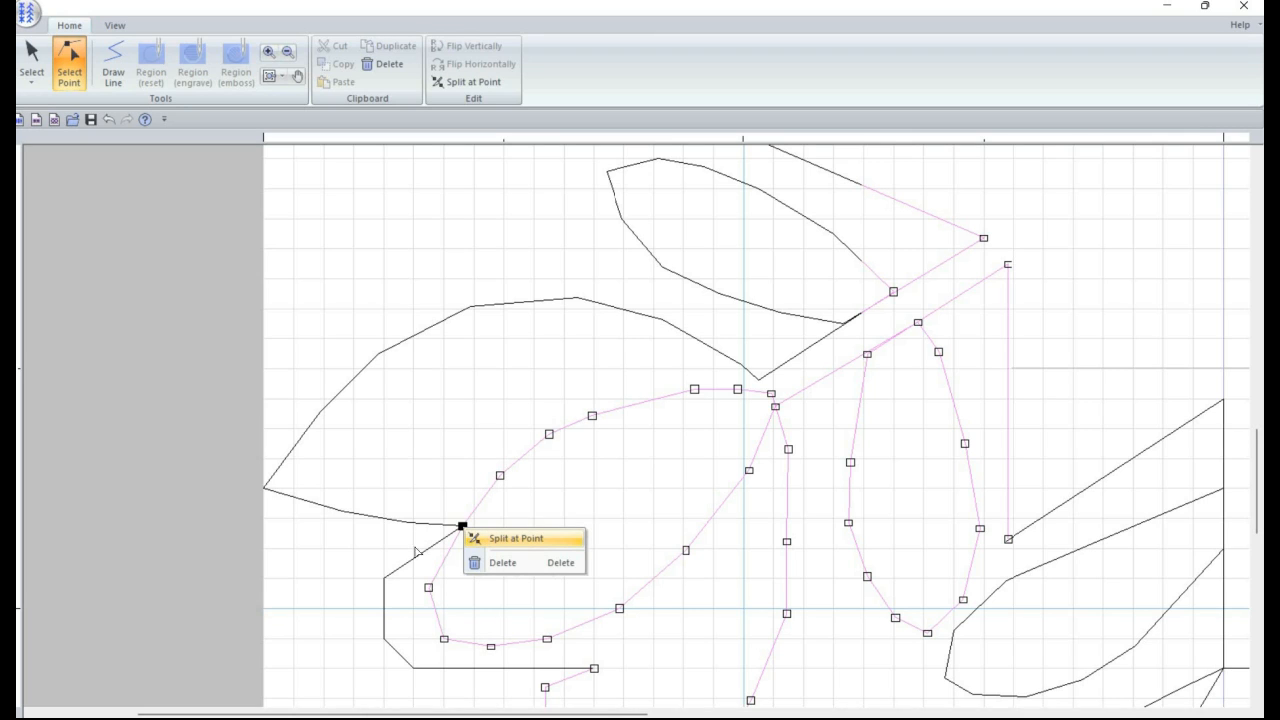
{"action": "left_click", "coordinate": [488, 538]}
Step: Shift the upper leaf's junction point down and left, and split its outline from the extra strand there
{"action": "left_click", "coordinate": [418, 560]}
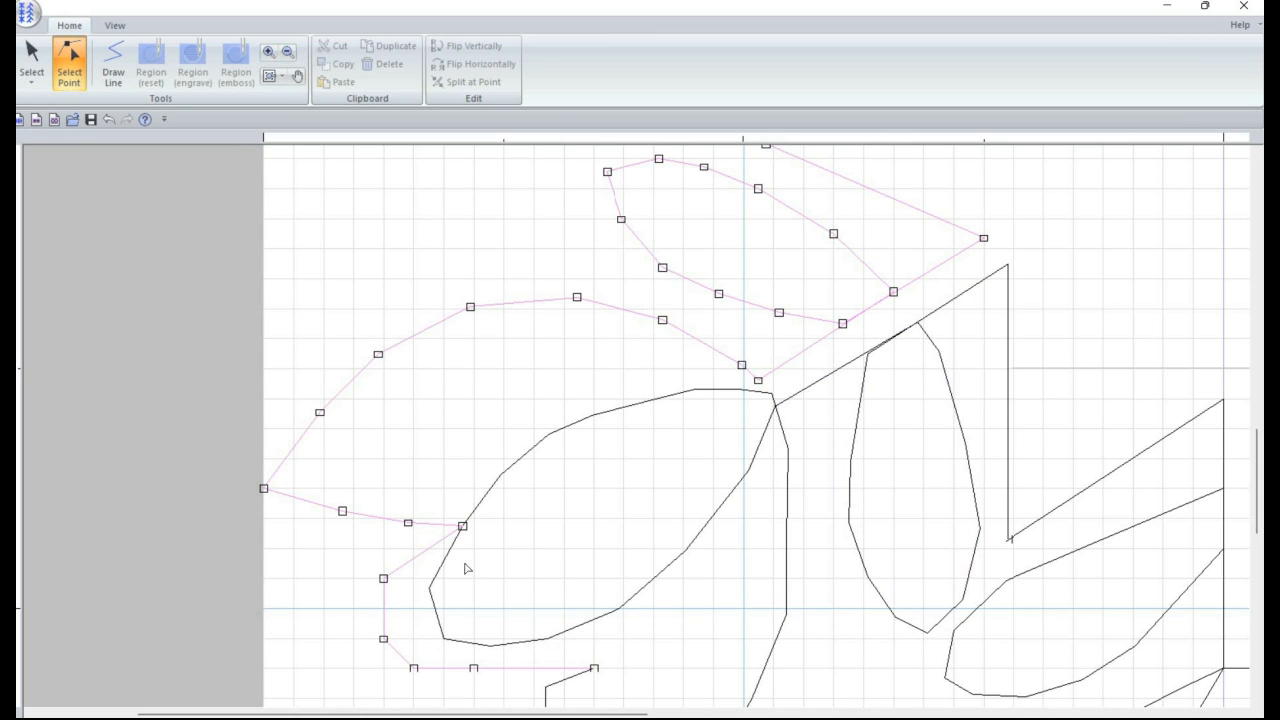
{"action": "left_click_drag", "start_coordinate": [462, 527], "coordinate": [444, 549]}
{"action": "right_click", "coordinate": [444, 549]}
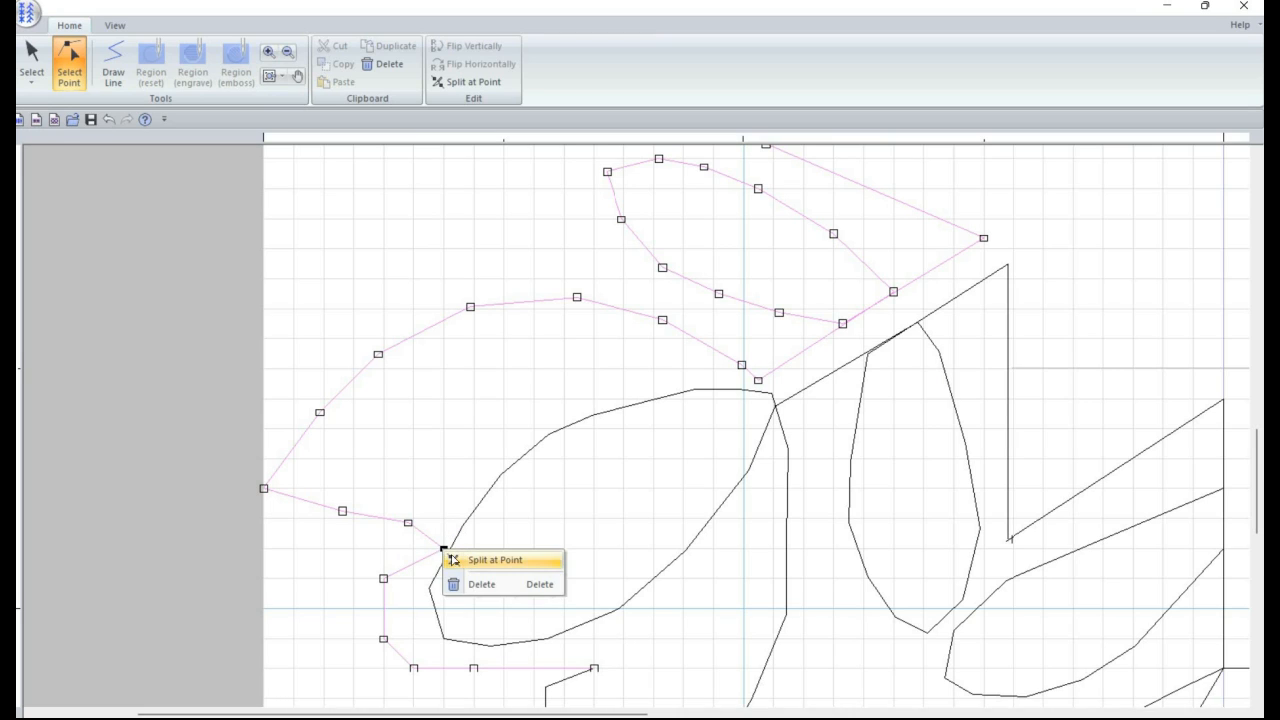
{"action": "left_click", "coordinate": [480, 560]}
Step: Delete the extra strand's end point at the split and move the upper leaf's loose end clear above the lower leaf
{"action": "left_click", "coordinate": [445, 548]}
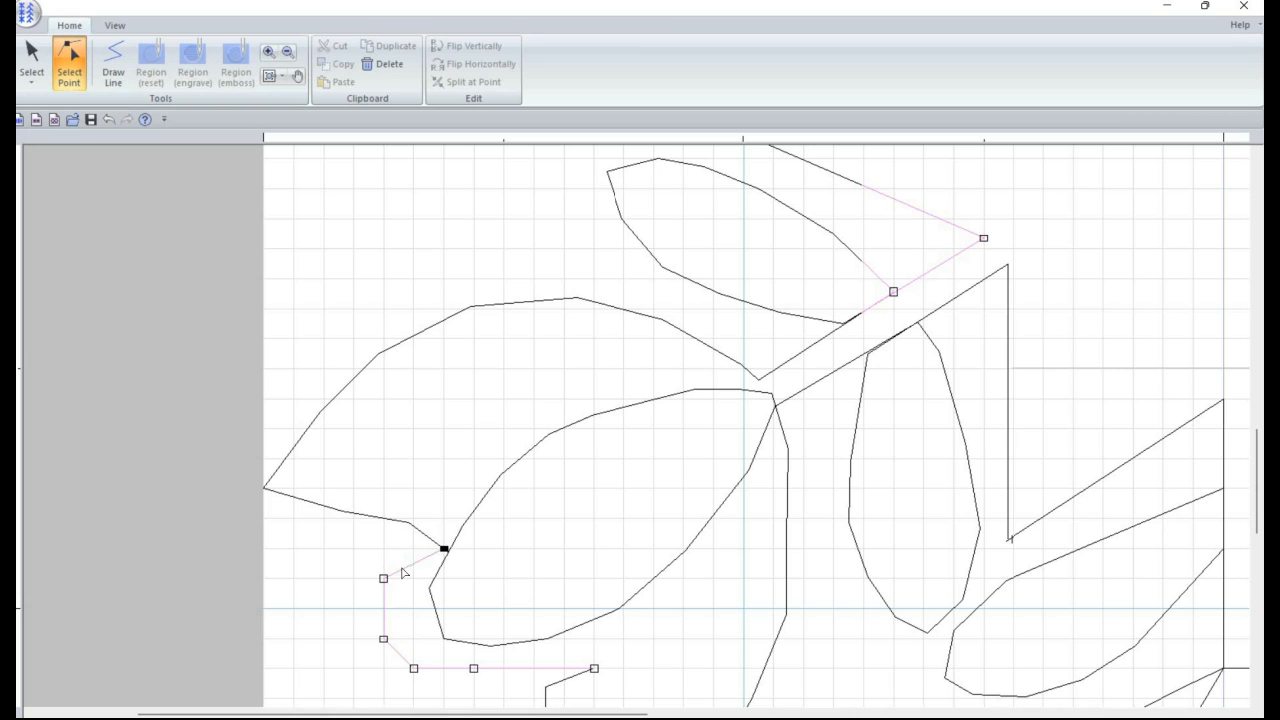
{"action": "key", "text": "Delete"}
{"action": "left_click", "coordinate": [444, 548]}
{"action": "left_click_drag", "start_coordinate": [444, 548], "coordinate": [445, 490]}
Step: Move both ends of the lower leaf's outline to one shared point and join the upper leaf's loose end to it
{"action": "left_click", "coordinate": [471, 522]}
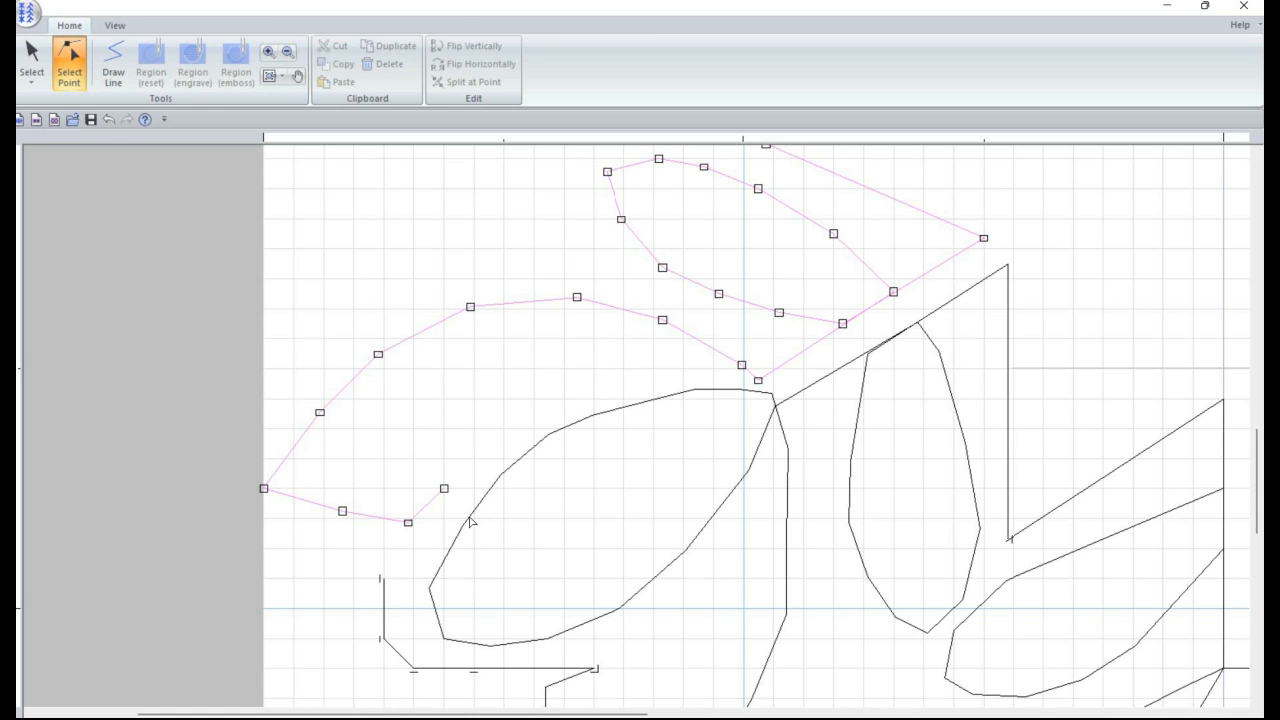
{"action": "left_click", "coordinate": [470, 521]}
{"action": "left_click", "coordinate": [473, 518]}
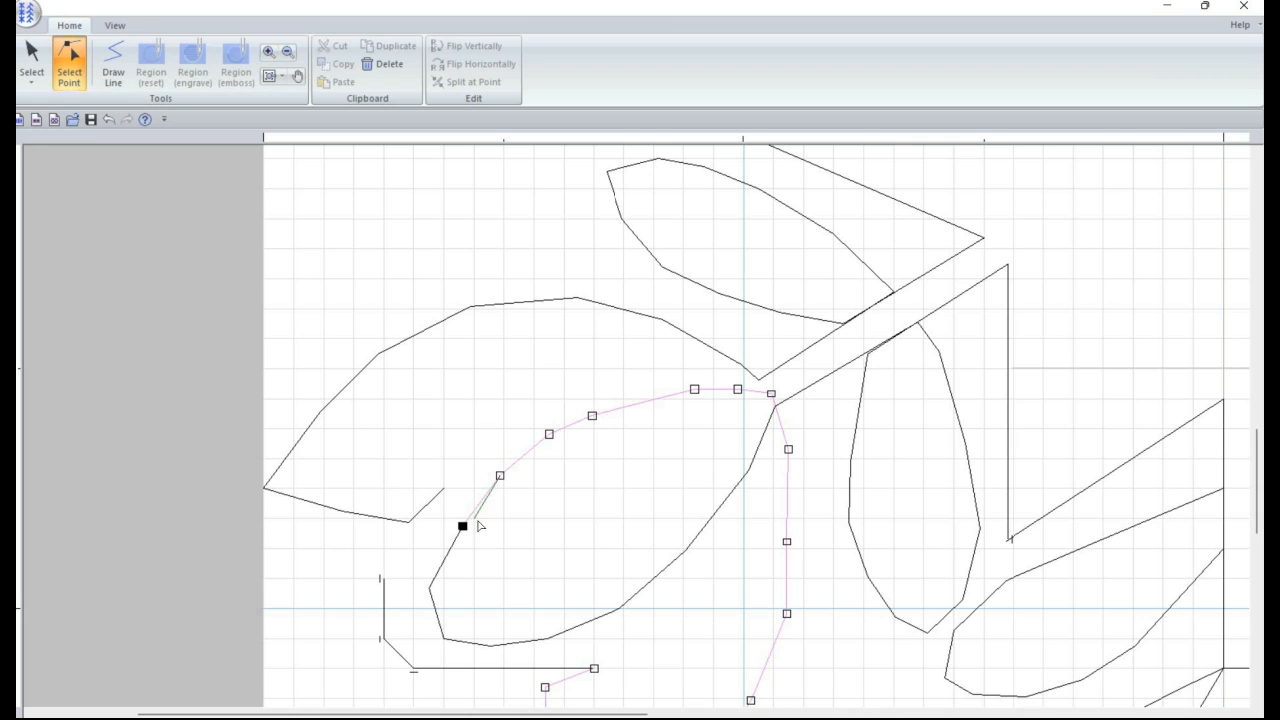
{"action": "left_click", "coordinate": [466, 527]}
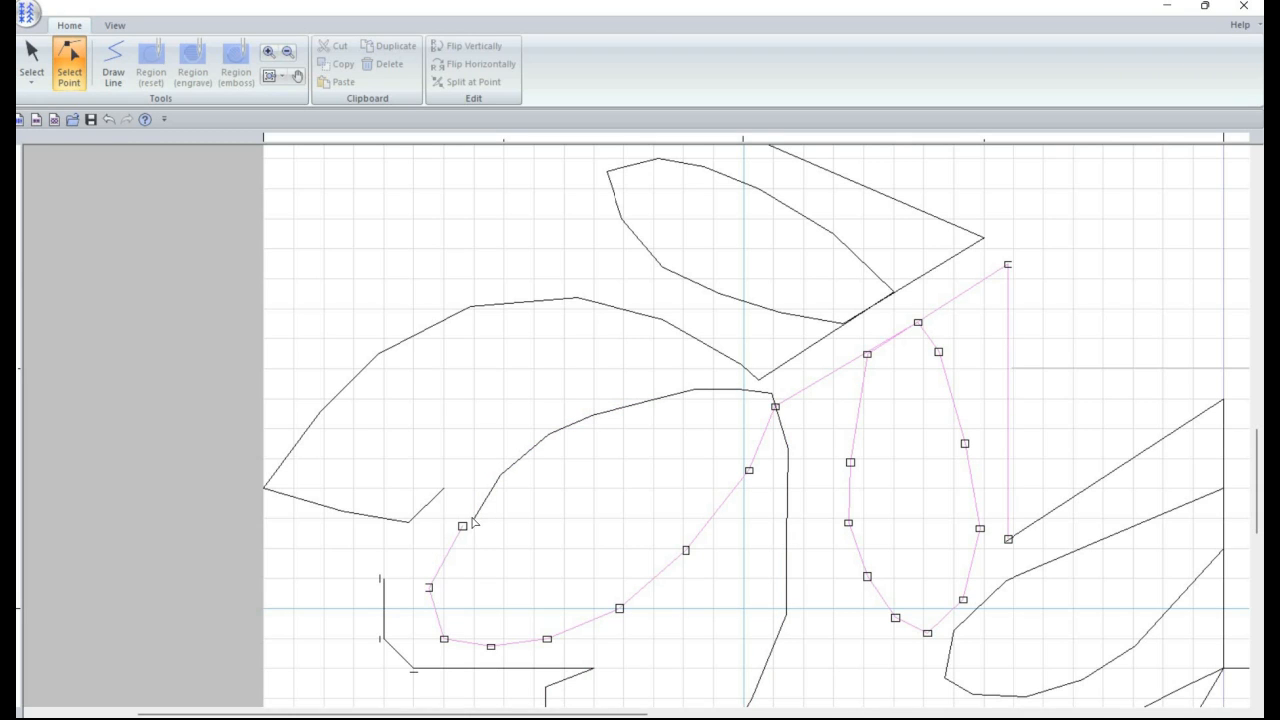
{"action": "left_click", "coordinate": [446, 495]}
{"action": "left_click", "coordinate": [445, 491]}
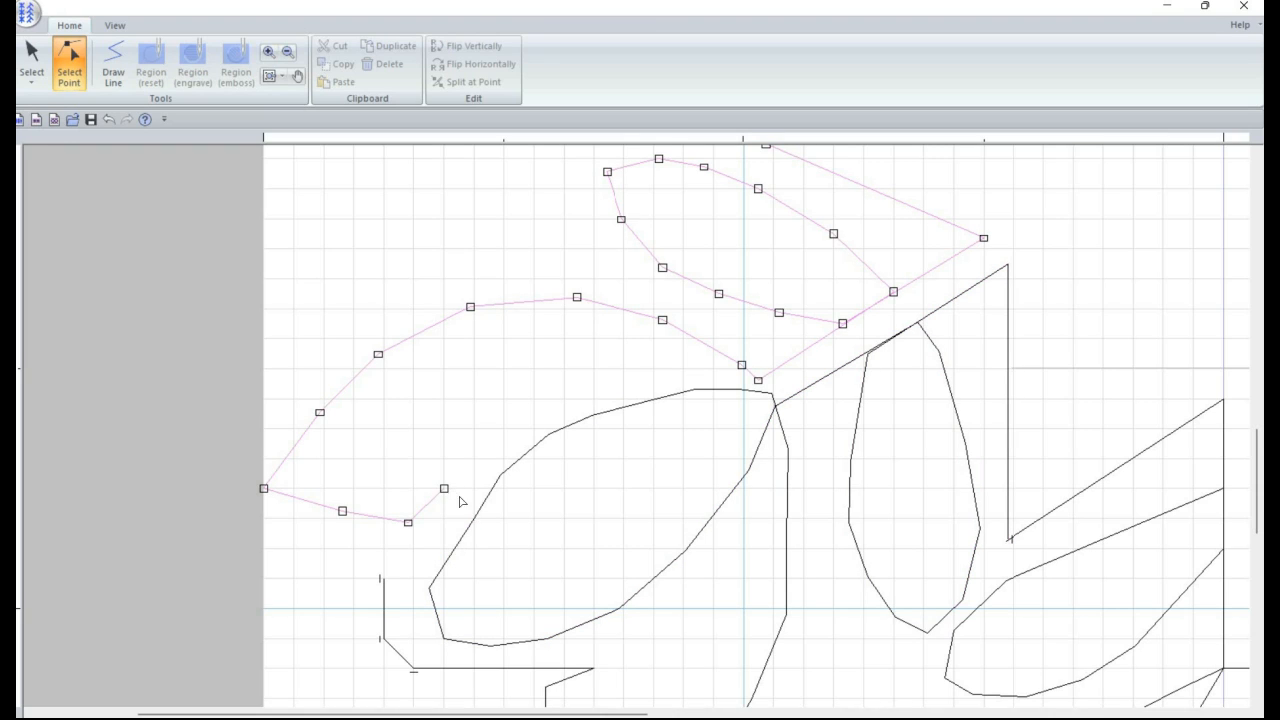
{"action": "left_click", "coordinate": [444, 488]}
{"action": "left_click_drag", "start_coordinate": [444, 488], "coordinate": [473, 518]}
Step: Delete the leftover strand running around the tip of the lower-left leaf
{"action": "left_click", "coordinate": [565, 673]}
{"action": "left_click", "coordinate": [593, 670]}
{"action": "left_click", "coordinate": [594, 668]}
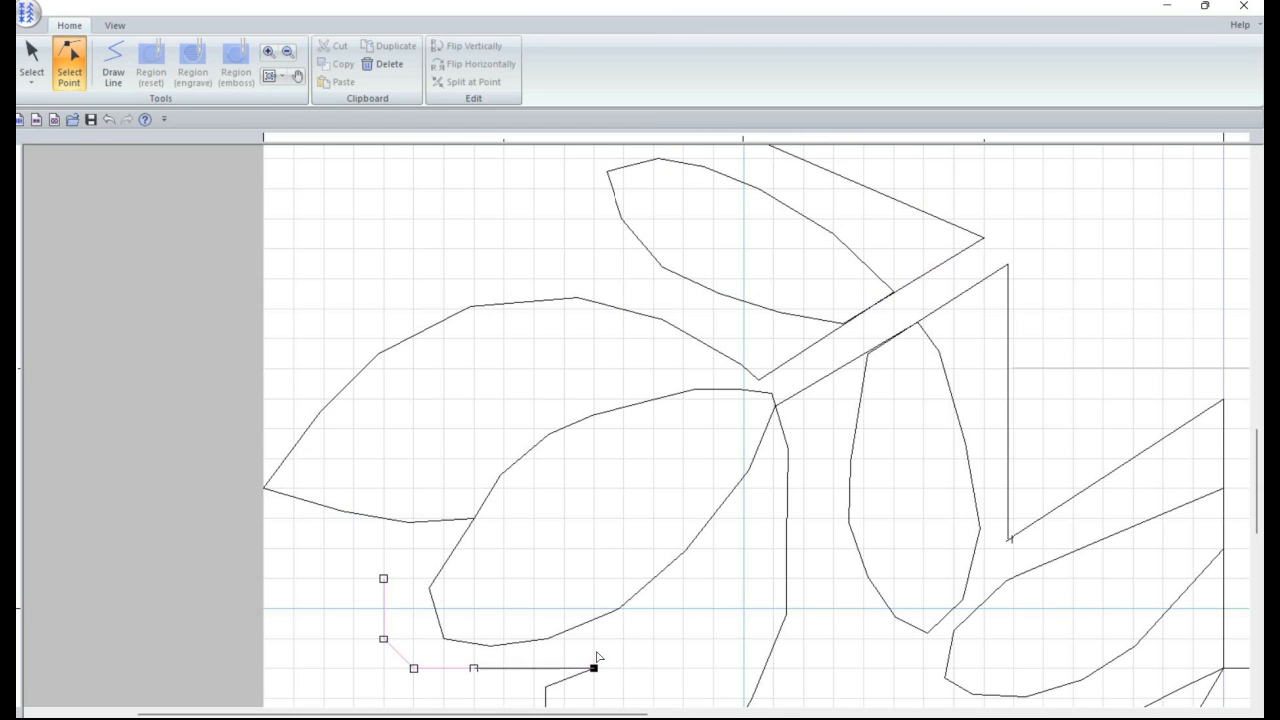
{"action": "left_click_drag", "start_coordinate": [594, 668], "coordinate": [594, 640]}
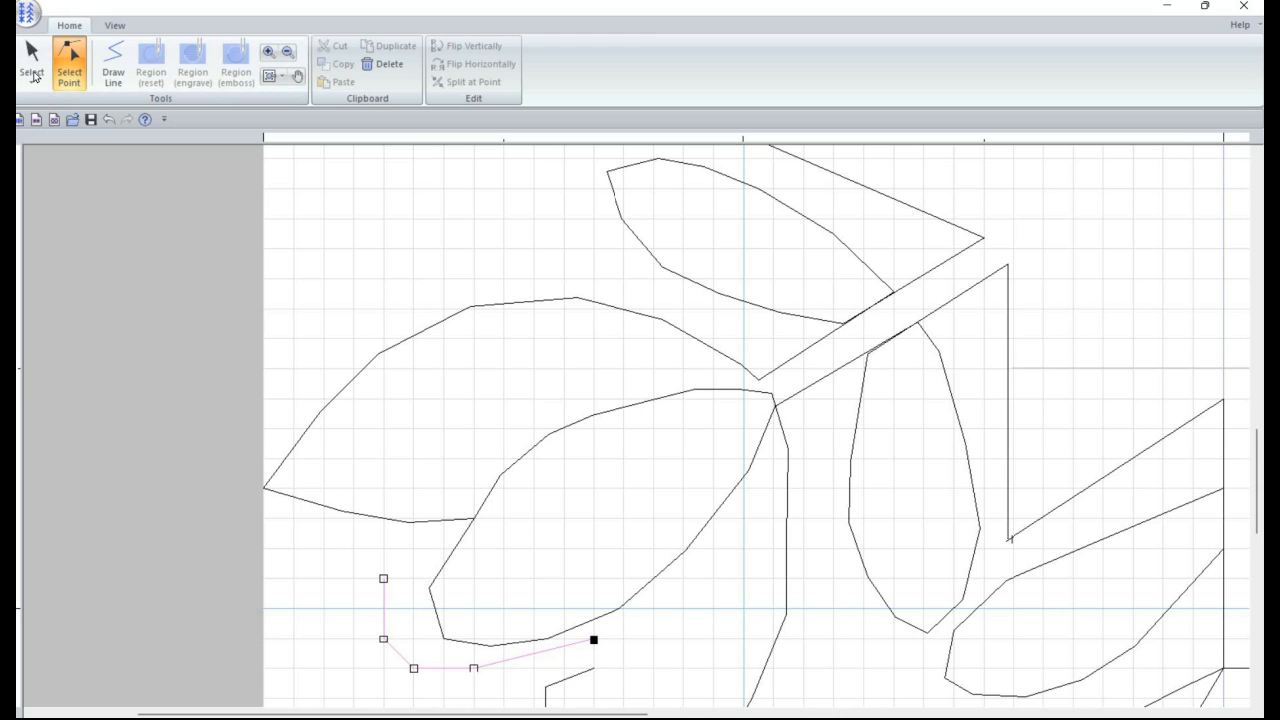
{"action": "left_click", "coordinate": [32, 55]}
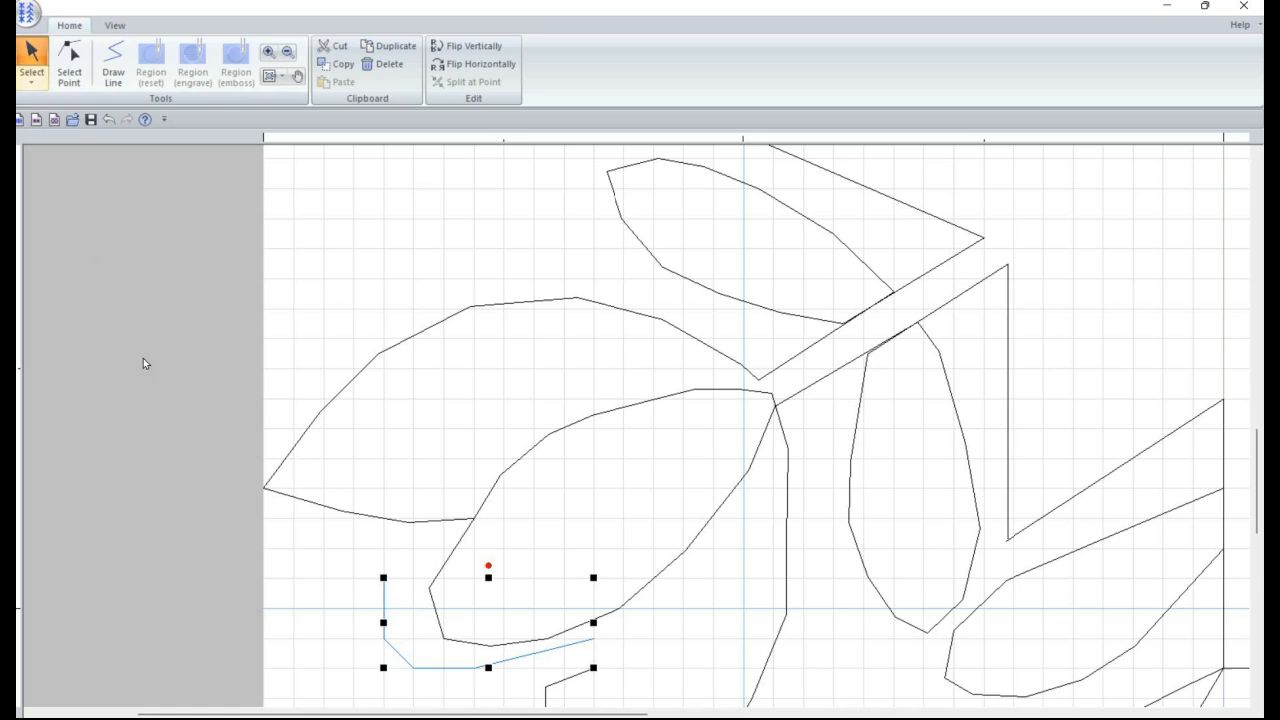
{"action": "key", "text": "Delete"}
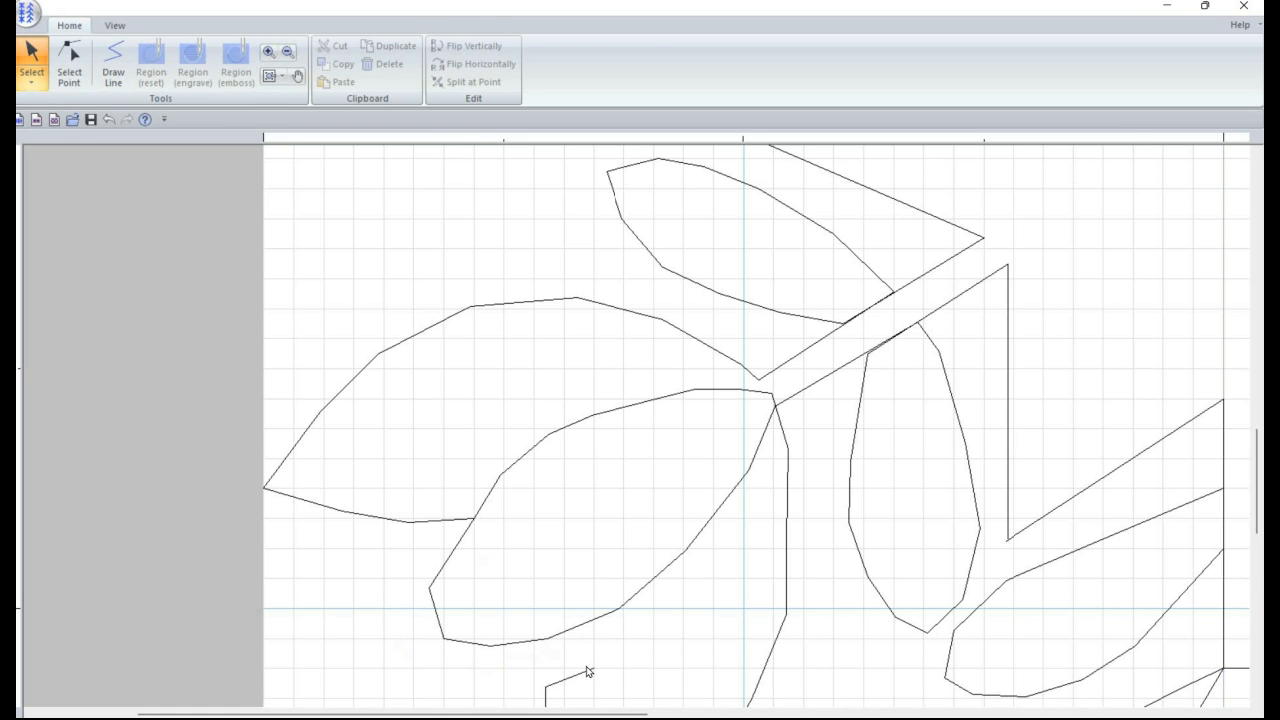
Step: Nudge the point on the lower-left leaf's lower edge to the right and attach the adjacent bottom leaf's open end to it
{"action": "left_click", "coordinate": [548, 434]}
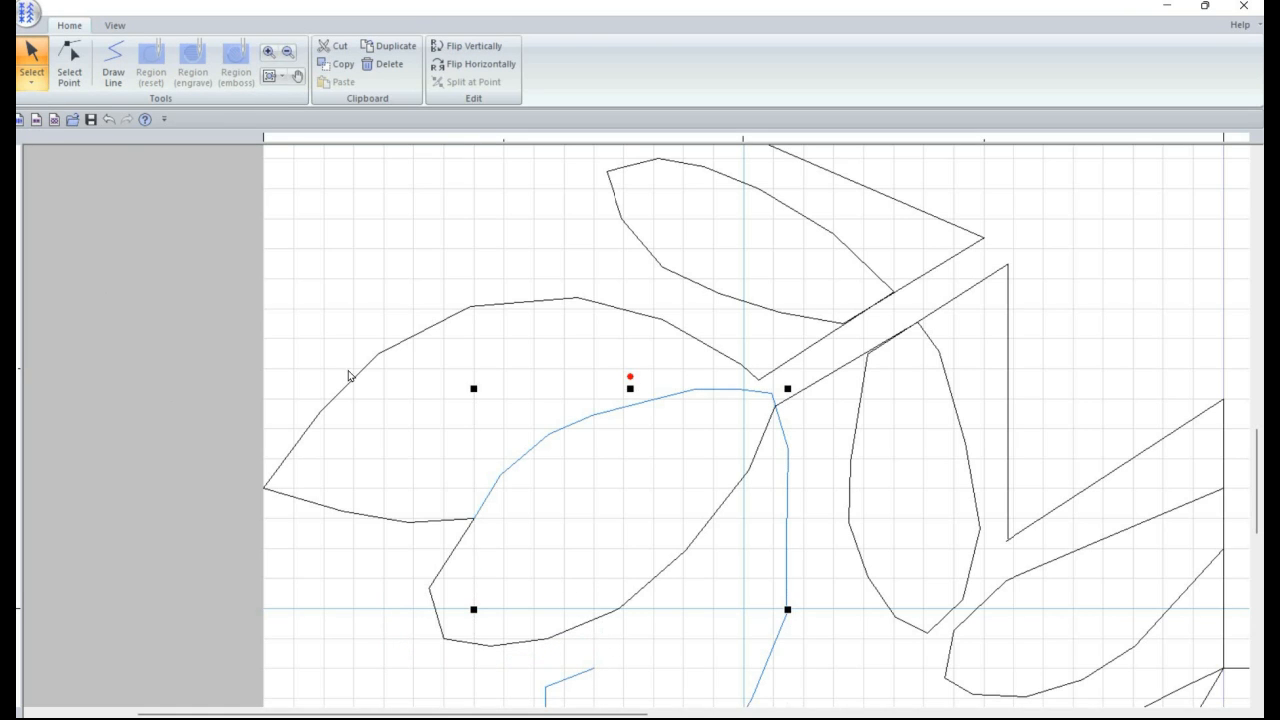
{"action": "left_click", "coordinate": [63, 50]}
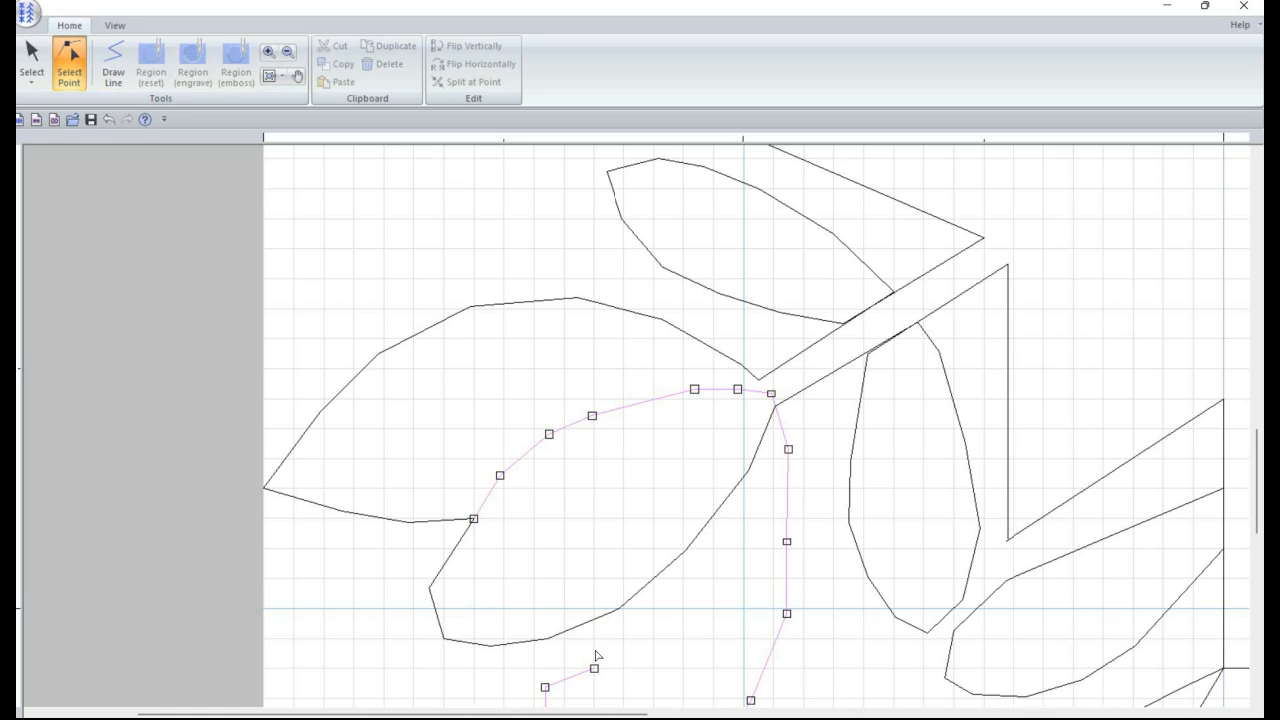
{"action": "left_click", "coordinate": [622, 608]}
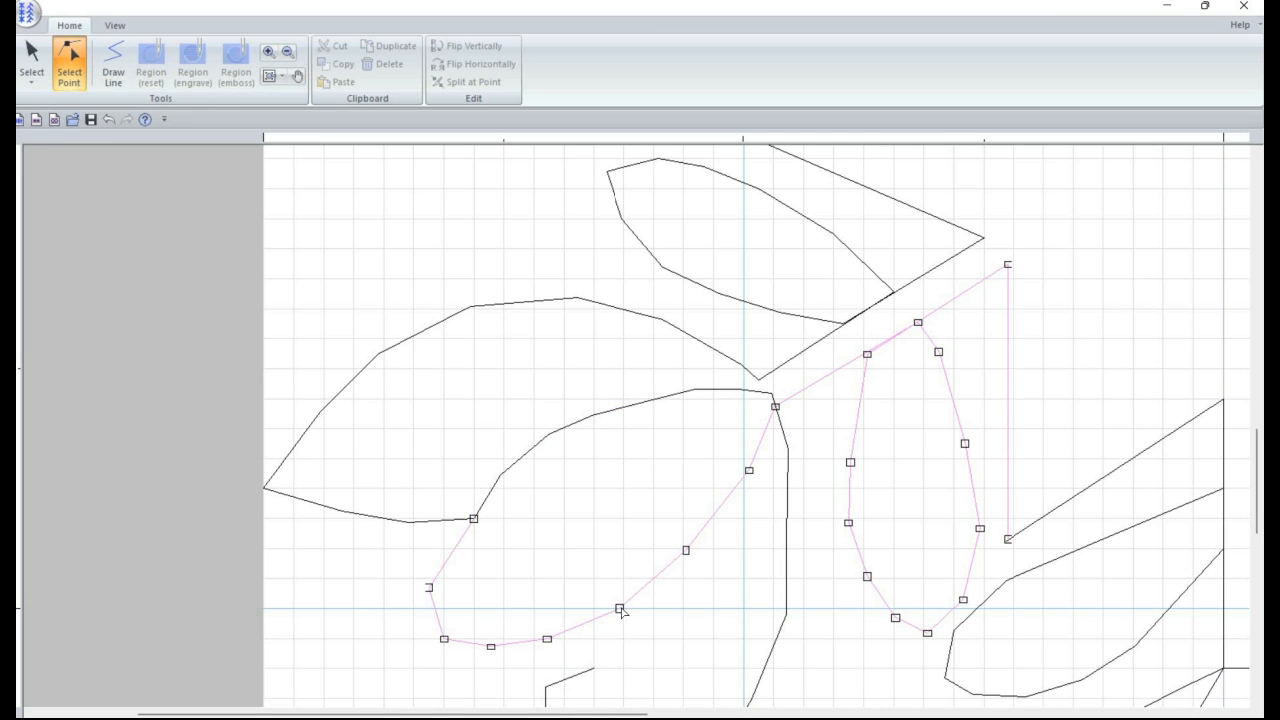
{"action": "left_click", "coordinate": [620, 608]}
{"action": "key", "text": "Right"}
{"action": "left_click_drag", "start_coordinate": [591, 669], "coordinate": [624, 613]}
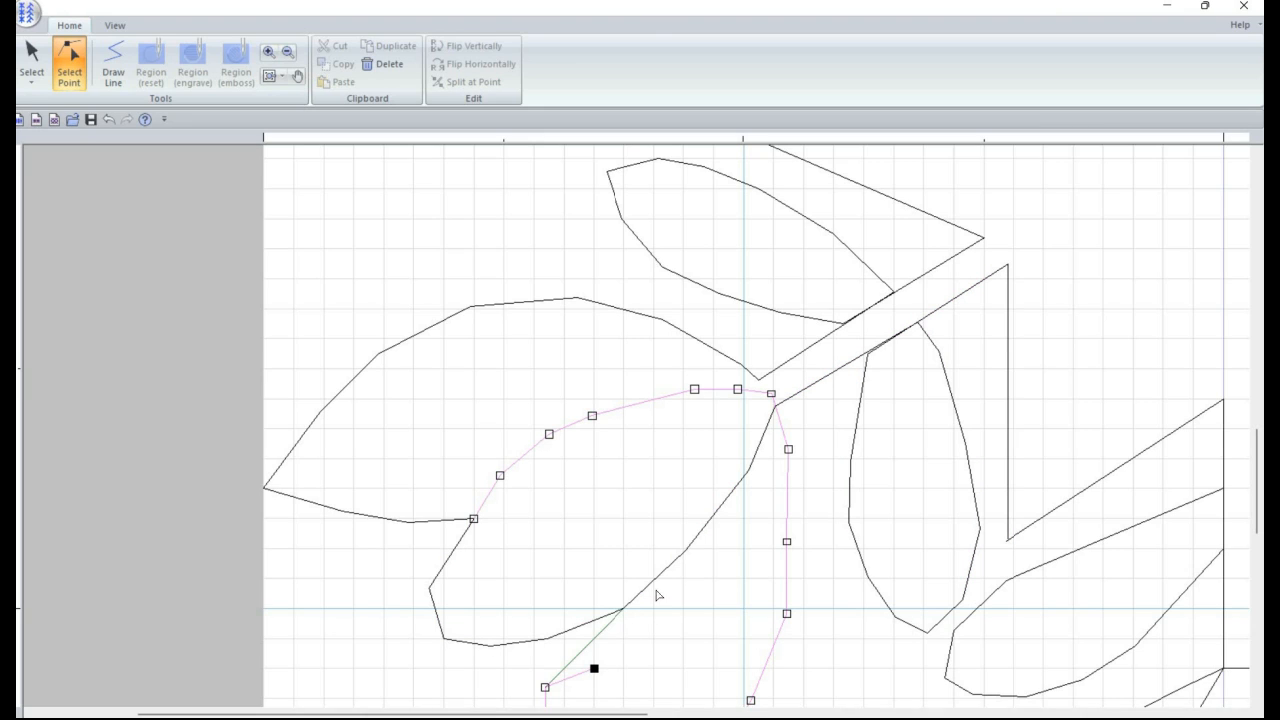
Step: Reshape the lower-left leaf by pulling its tip point down and left and shifting the next two lower-edge points to smooth the edge
{"action": "scroll", "coordinate": [634, 486], "scroll_direction": "down", "scroll_amount": 2}
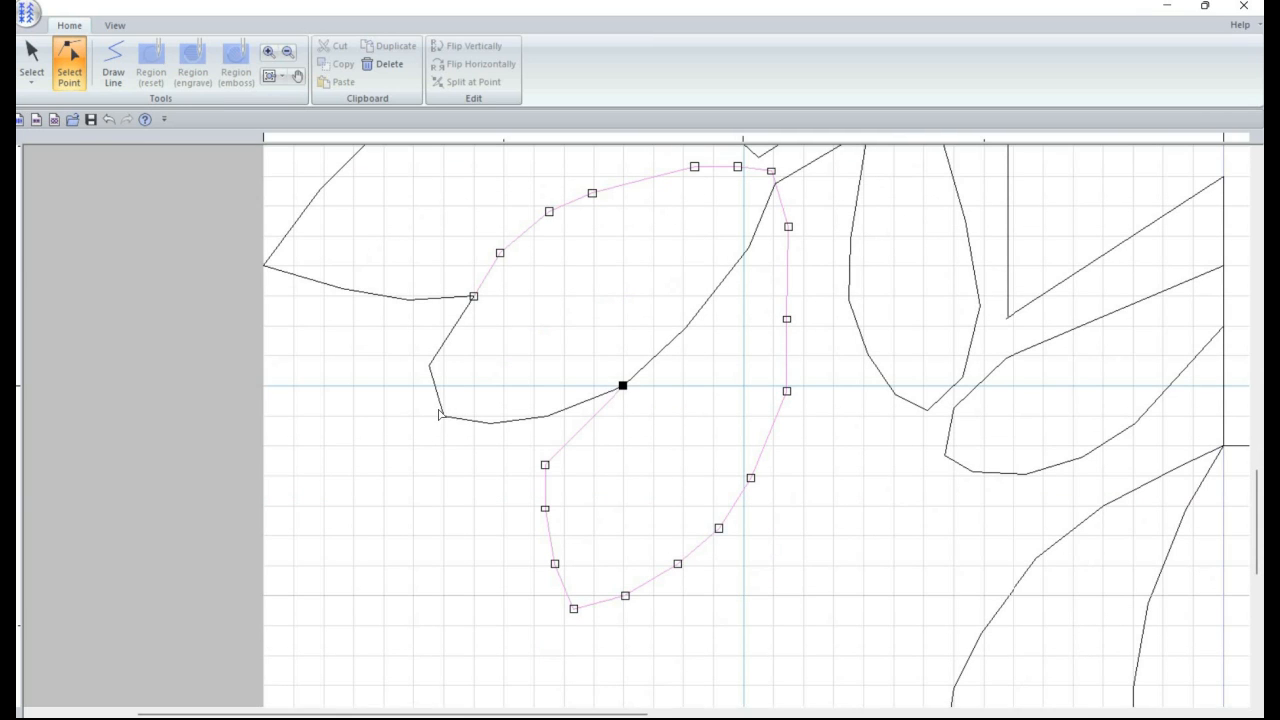
{"action": "left_click", "coordinate": [444, 416]}
{"action": "left_click", "coordinate": [444, 416]}
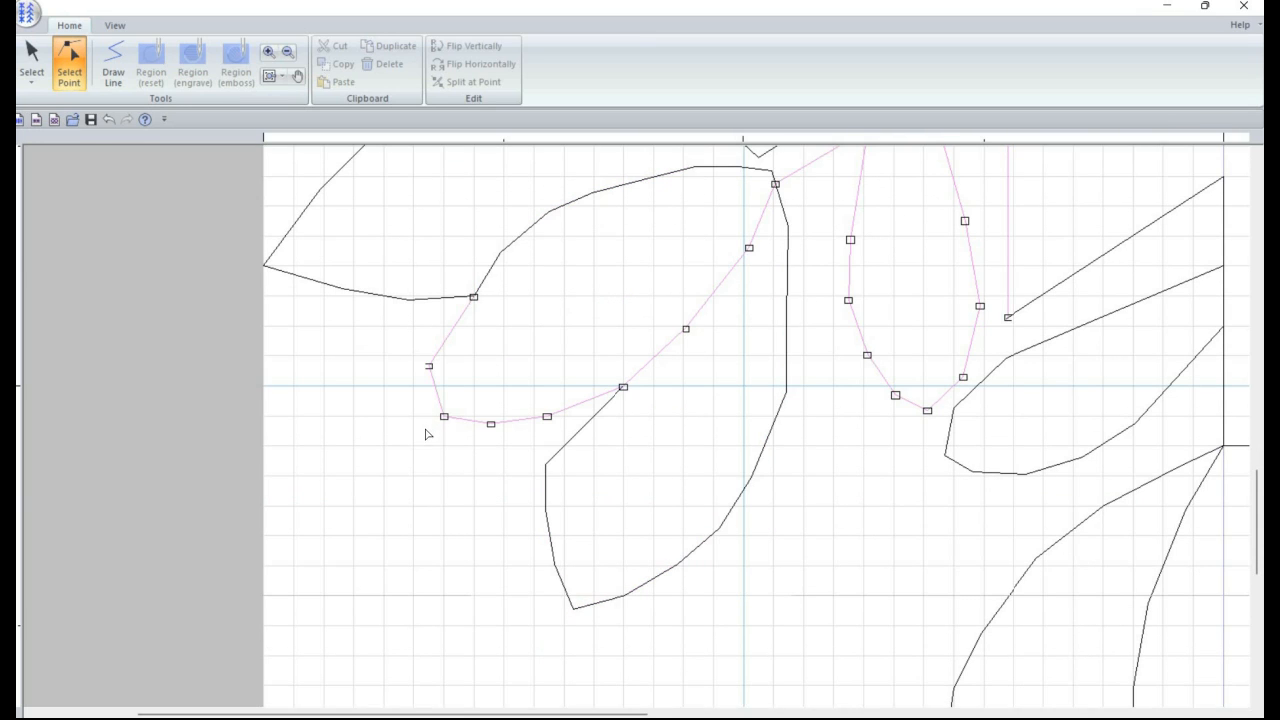
{"action": "left_click_drag", "start_coordinate": [444, 416], "coordinate": [413, 446]}
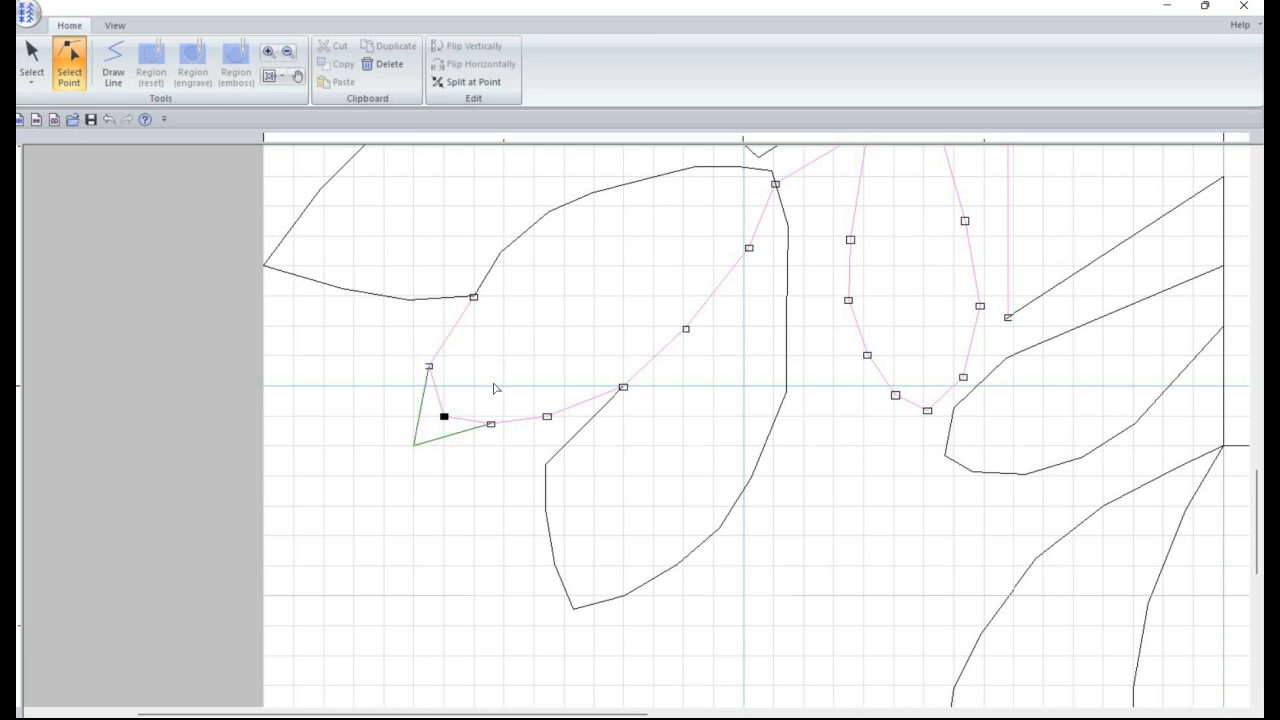
{"action": "left_click", "coordinate": [475, 294]}
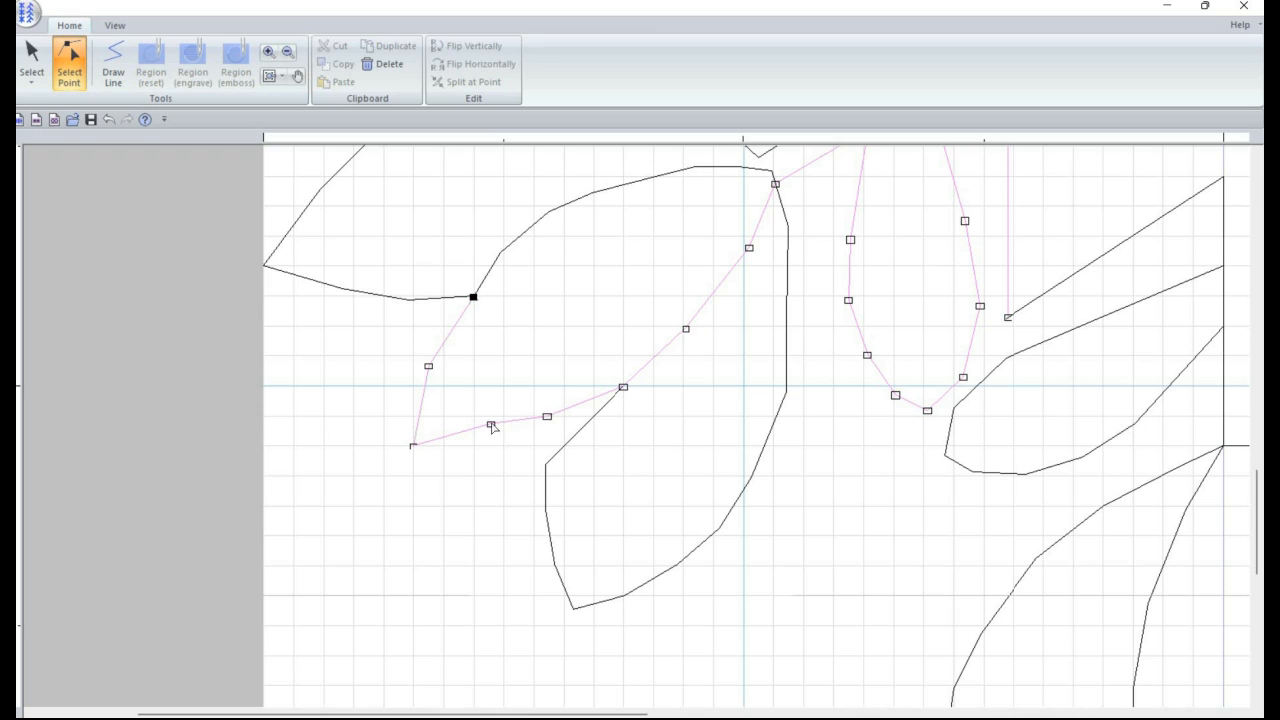
{"action": "left_click_drag", "start_coordinate": [491, 424], "coordinate": [473, 446]}
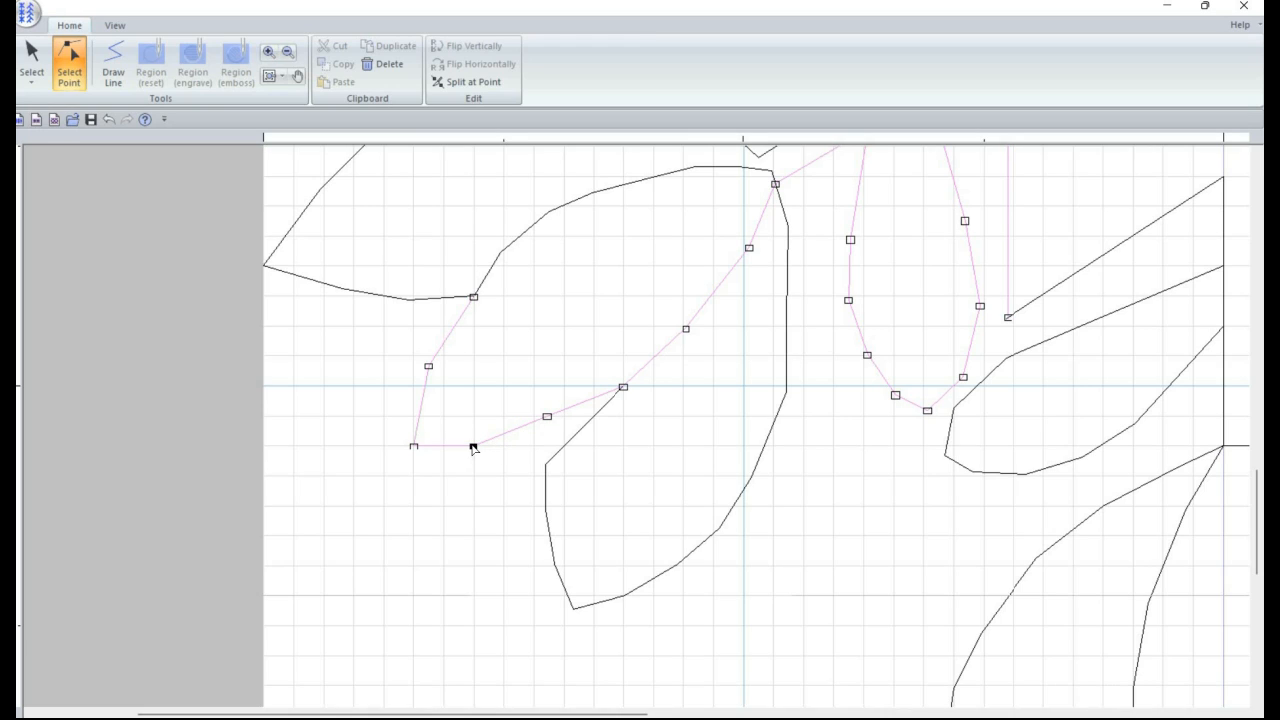
{"action": "key", "text": "Right"}
{"action": "left_click", "coordinate": [552, 427]}
{"action": "key", "text": "Right"}
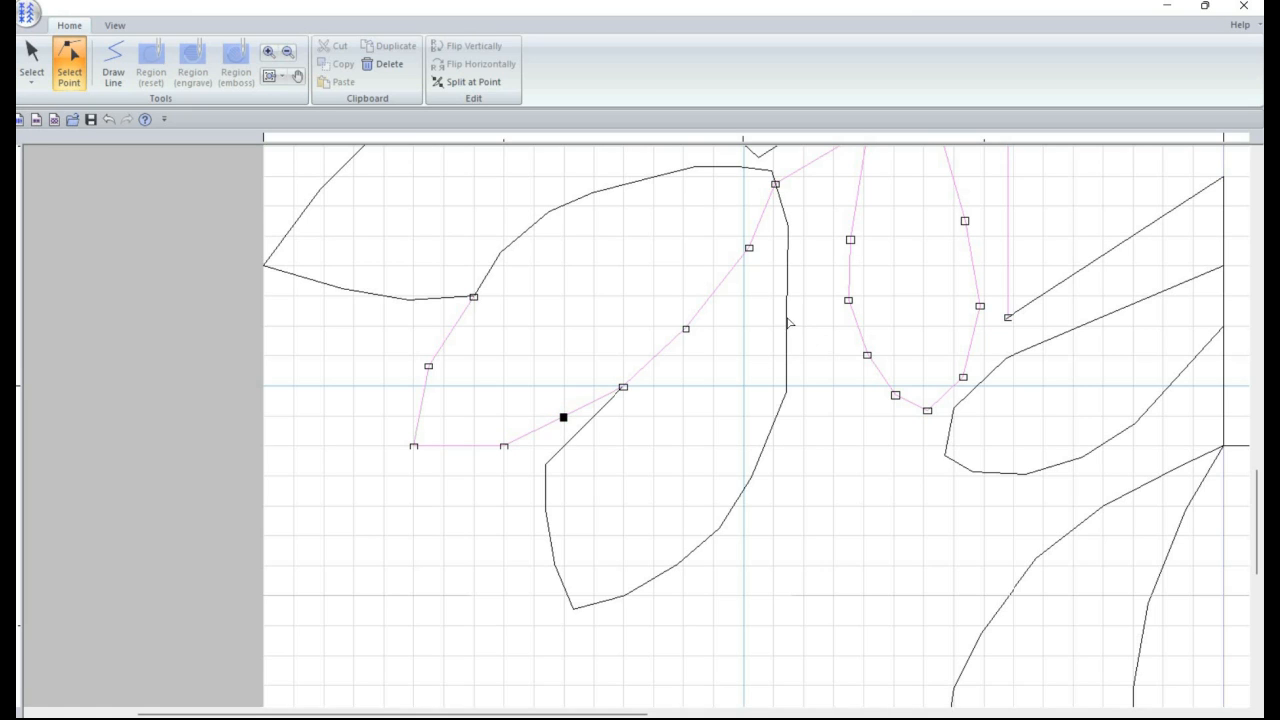
{"action": "scroll", "coordinate": [762, 392], "scroll_direction": "up", "scroll_amount": 3}
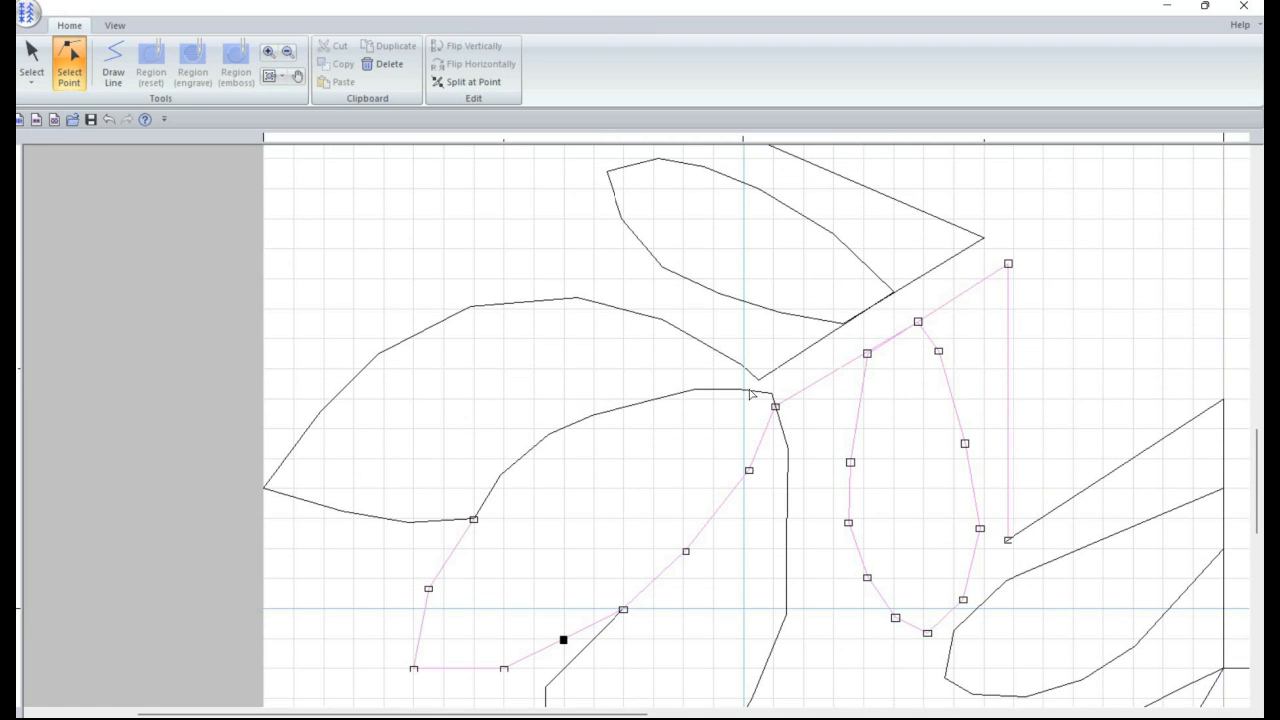
Step: Move the upper leaf's base corner onto the nearby grid intersection and join the lower-left leaf's top point to it
{"action": "left_click", "coordinate": [738, 391]}
{"action": "left_click", "coordinate": [737, 389]}
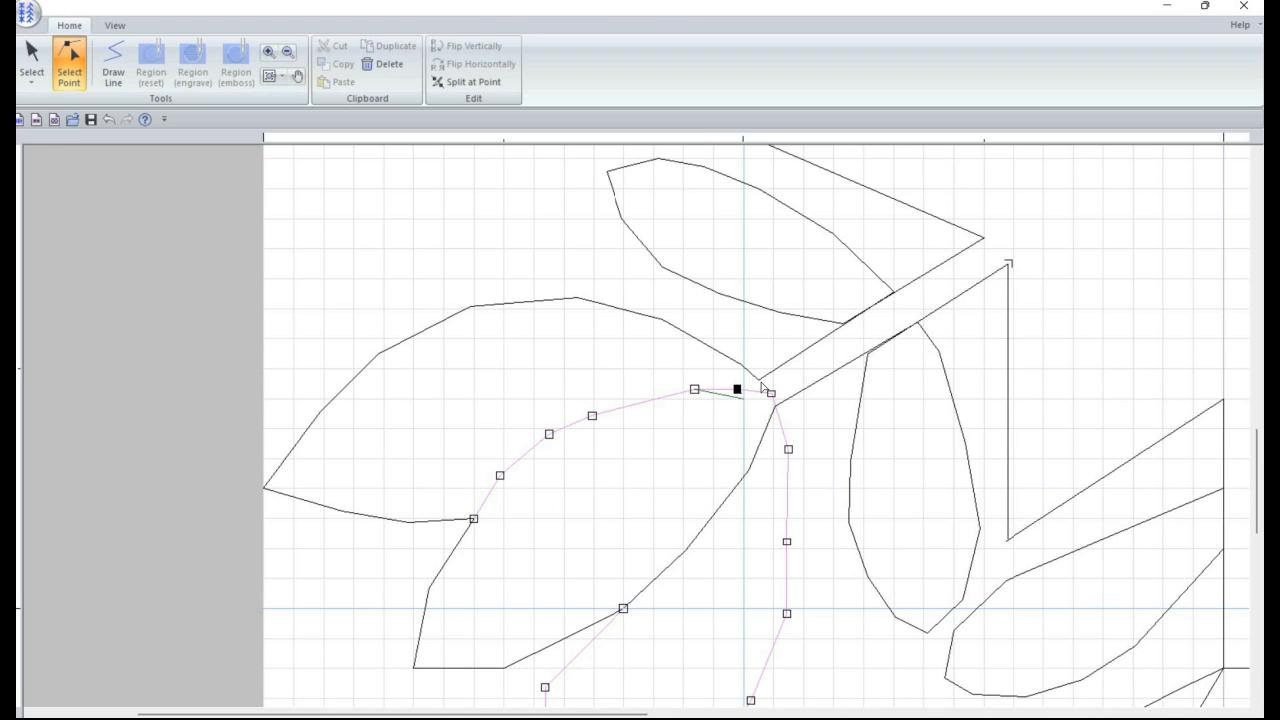
{"action": "left_click_drag", "start_coordinate": [746, 398], "coordinate": [743, 366]}
{"action": "left_click", "coordinate": [758, 380]}
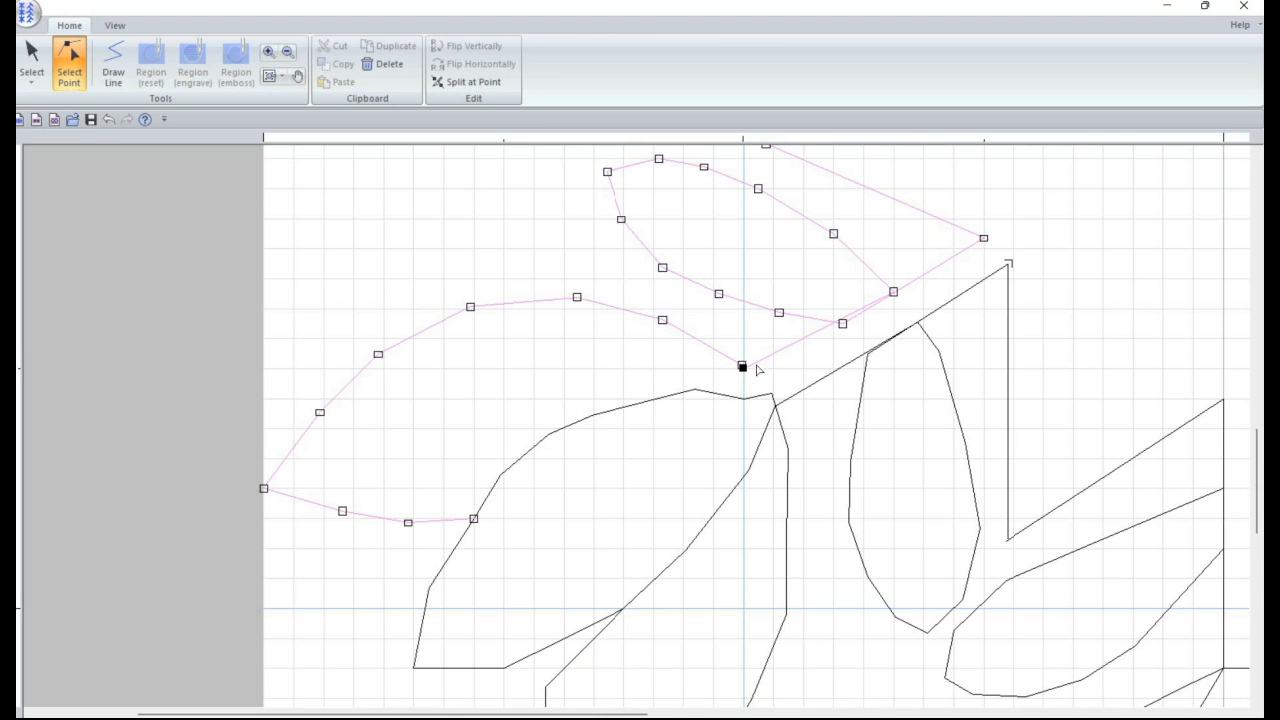
{"action": "left_click", "coordinate": [742, 367]}
{"action": "left_click", "coordinate": [742, 367]}
{"action": "left_click", "coordinate": [758, 397]}
{"action": "left_click", "coordinate": [746, 403]}
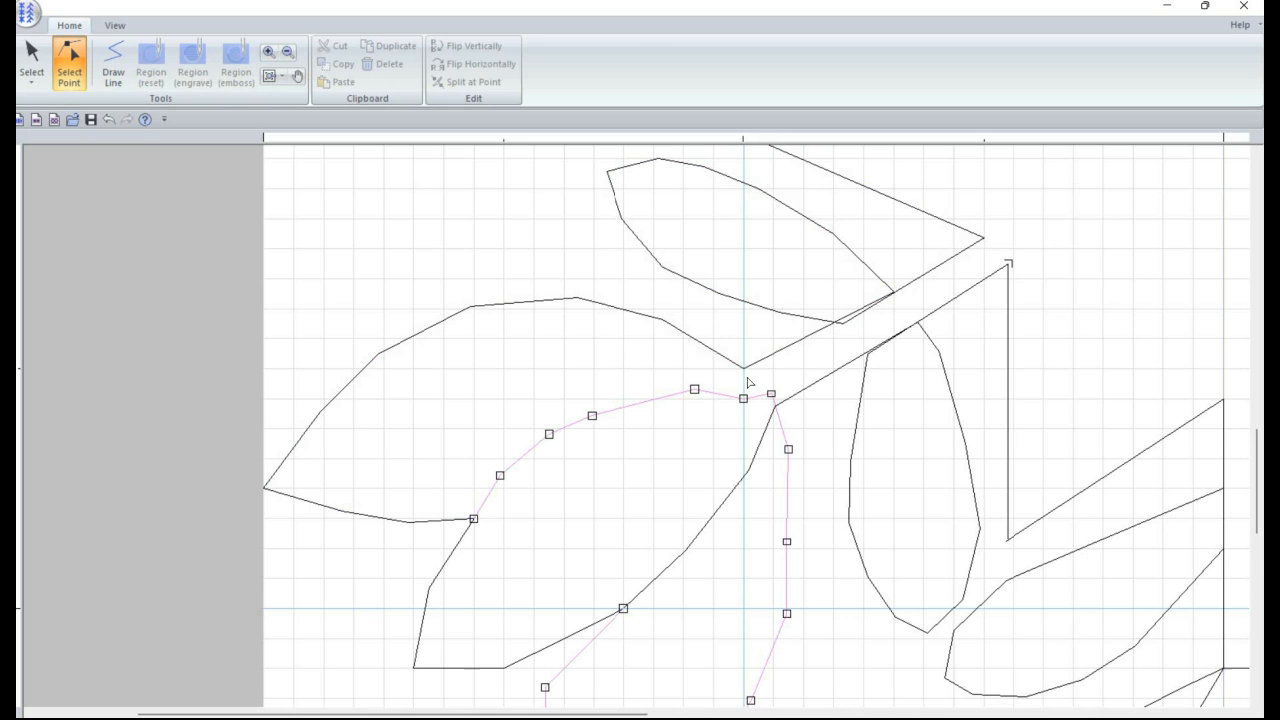
{"action": "left_click", "coordinate": [743, 368]}
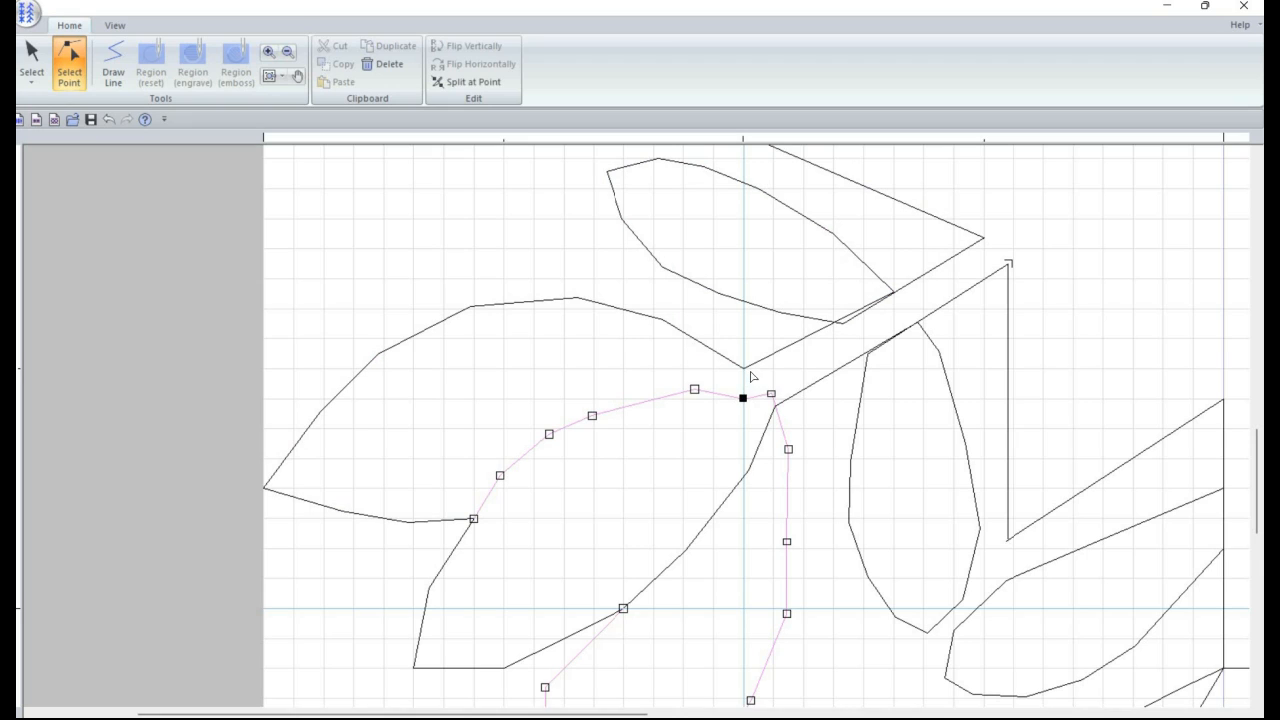
Step: Shift the lower-left leaf's next outline point onto the grid and attach the stem line's lower corner to it
{"action": "left_click", "coordinate": [774, 414]}
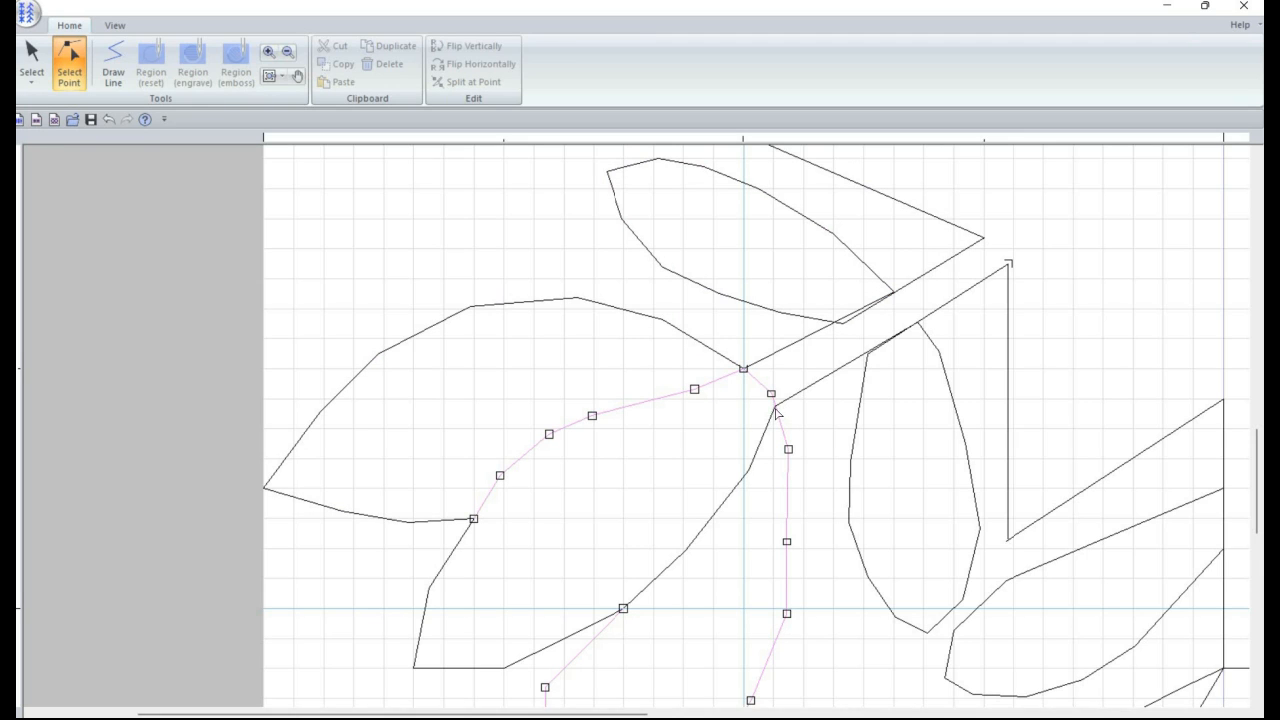
{"action": "left_click", "coordinate": [775, 404]}
{"action": "left_click", "coordinate": [775, 402]}
{"action": "left_click", "coordinate": [775, 403]}
{"action": "left_click_drag", "start_coordinate": [770, 403], "coordinate": [772, 402]}
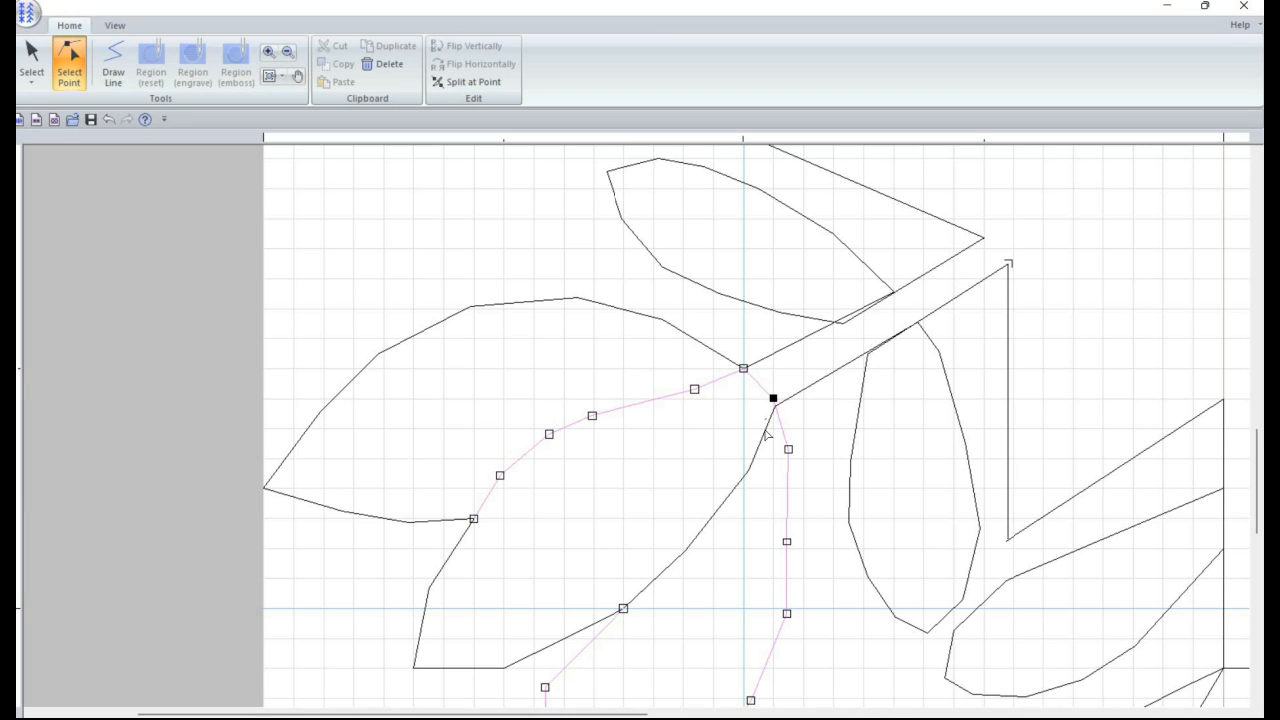
{"action": "left_click", "coordinate": [766, 431]}
{"action": "left_click", "coordinate": [776, 407]}
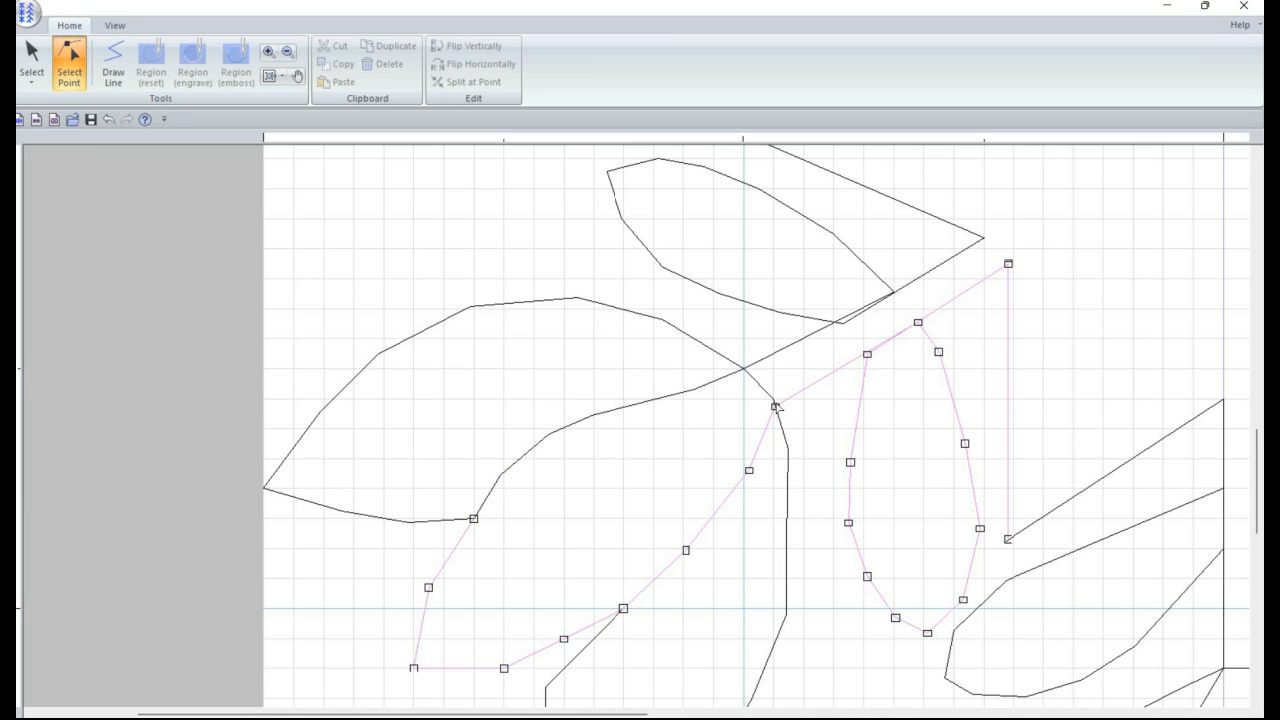
{"action": "left_click", "coordinate": [776, 407]}
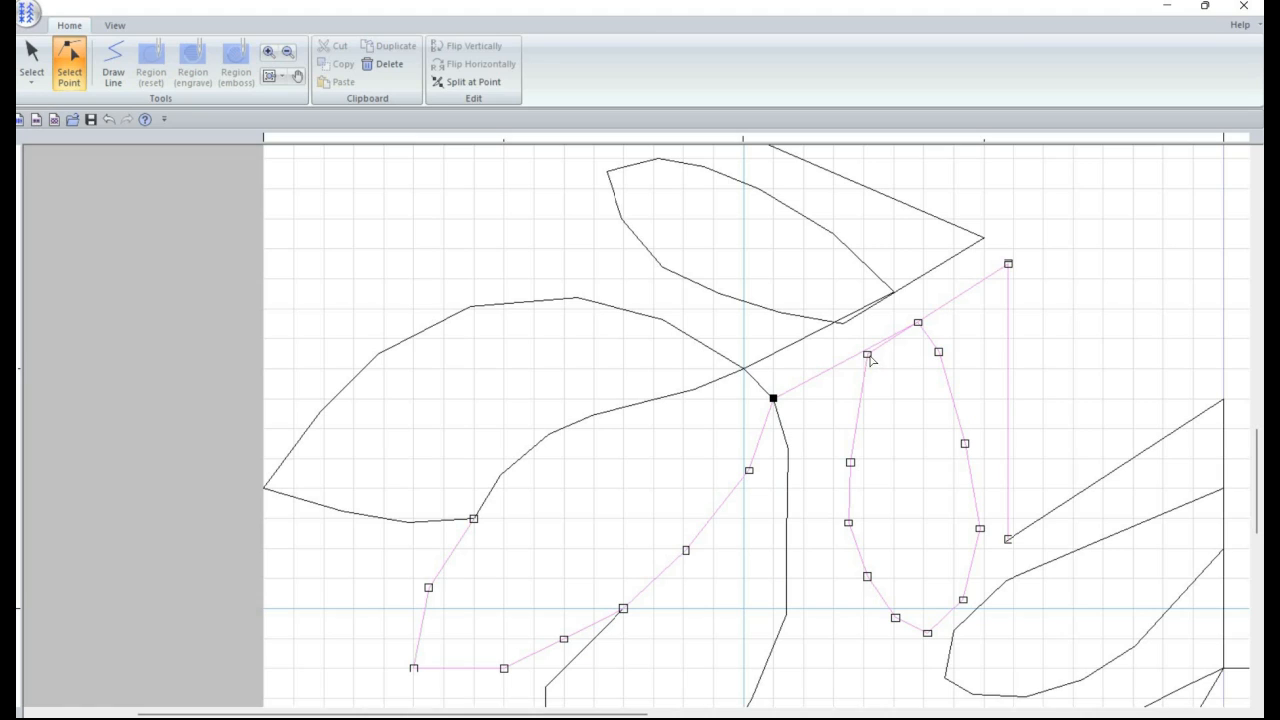
Step: Move the narrow hanging leaf's upper-left point down to meet the stem line, splitting the lines there and at the leaf's tip
{"action": "left_click_drag", "start_coordinate": [866, 358], "coordinate": [869, 372]}
{"action": "right_click", "coordinate": [917, 323]}
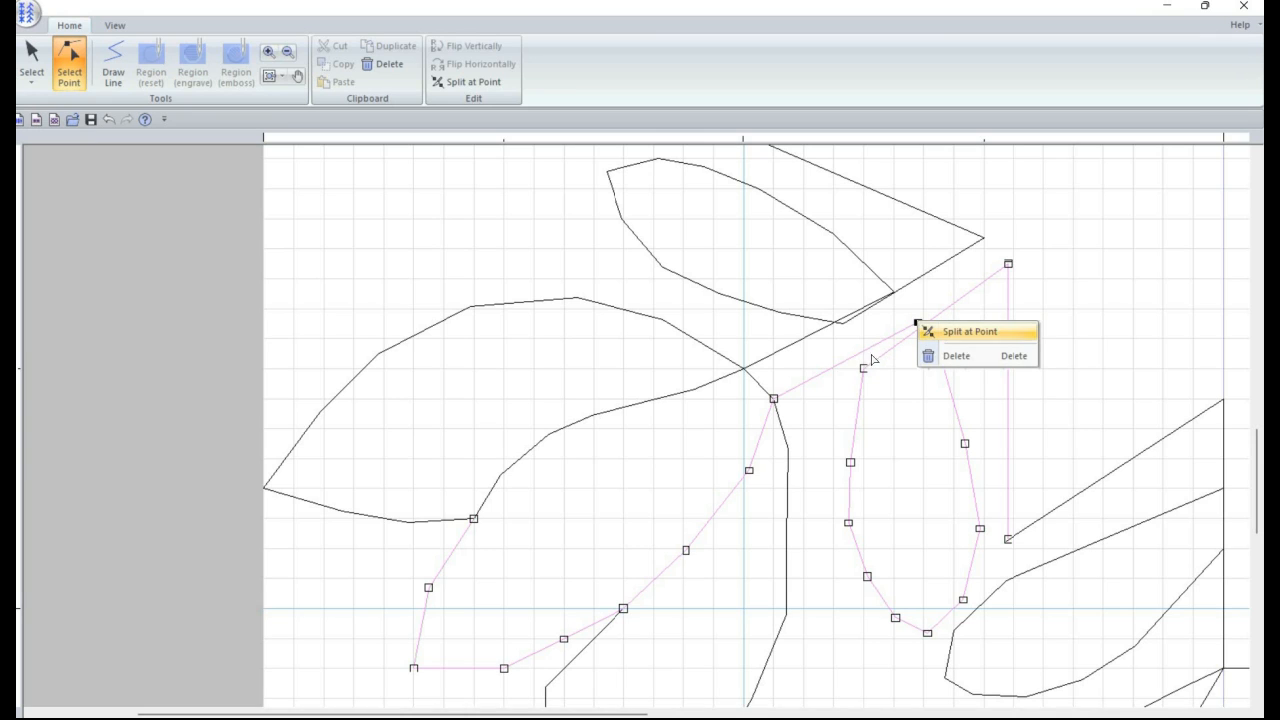
{"action": "left_click", "coordinate": [965, 331]}
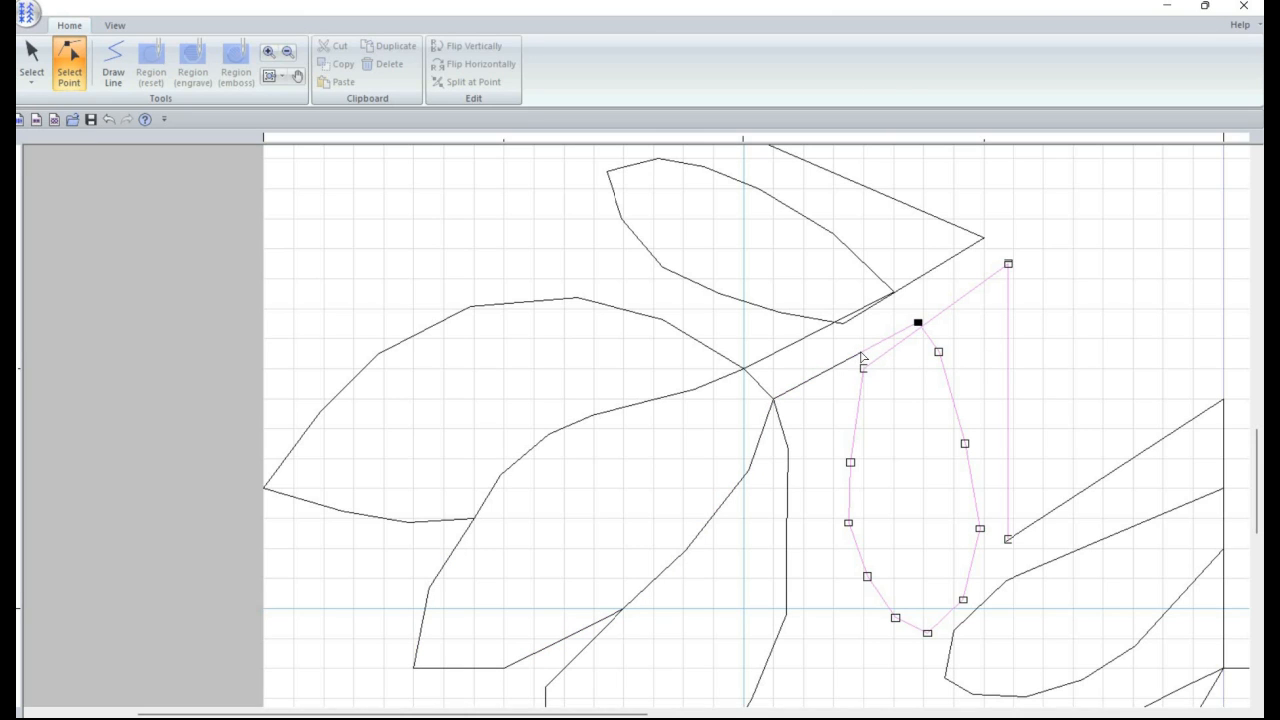
{"action": "left_click", "coordinate": [860, 357]}
{"action": "left_click", "coordinate": [863, 369]}
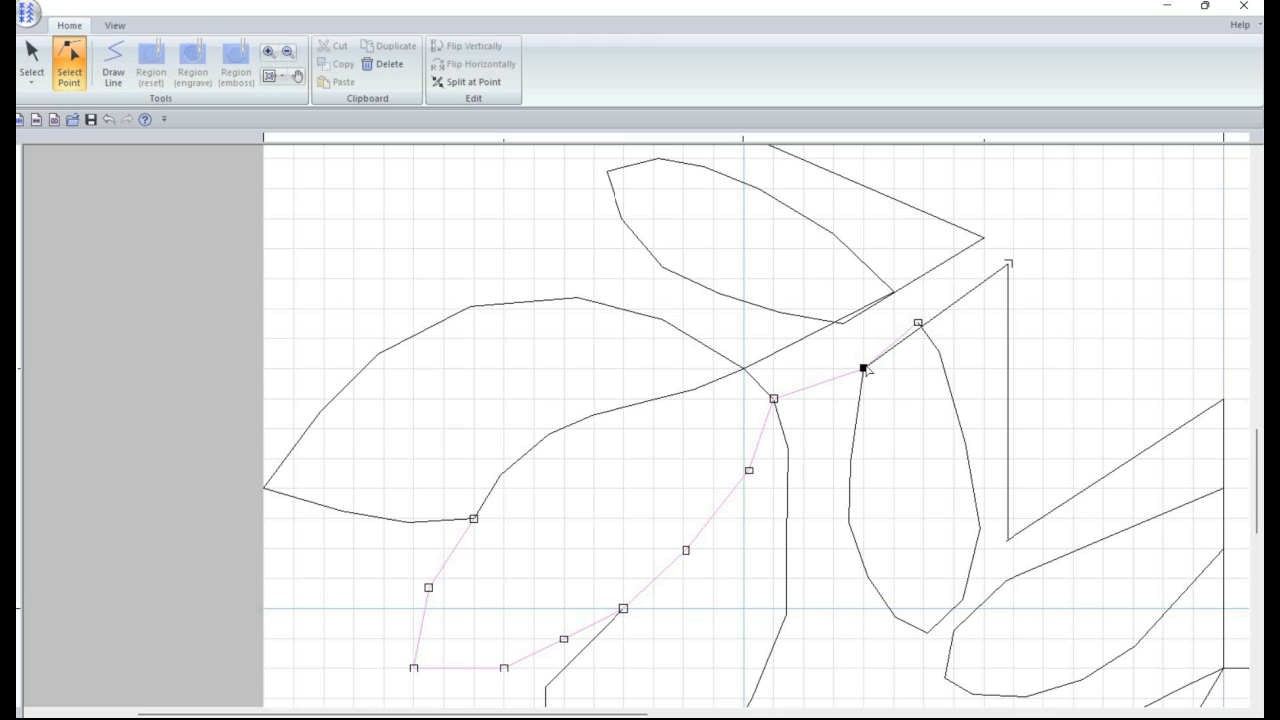
{"action": "right_click", "coordinate": [866, 368]}
{"action": "left_click", "coordinate": [872, 375]}
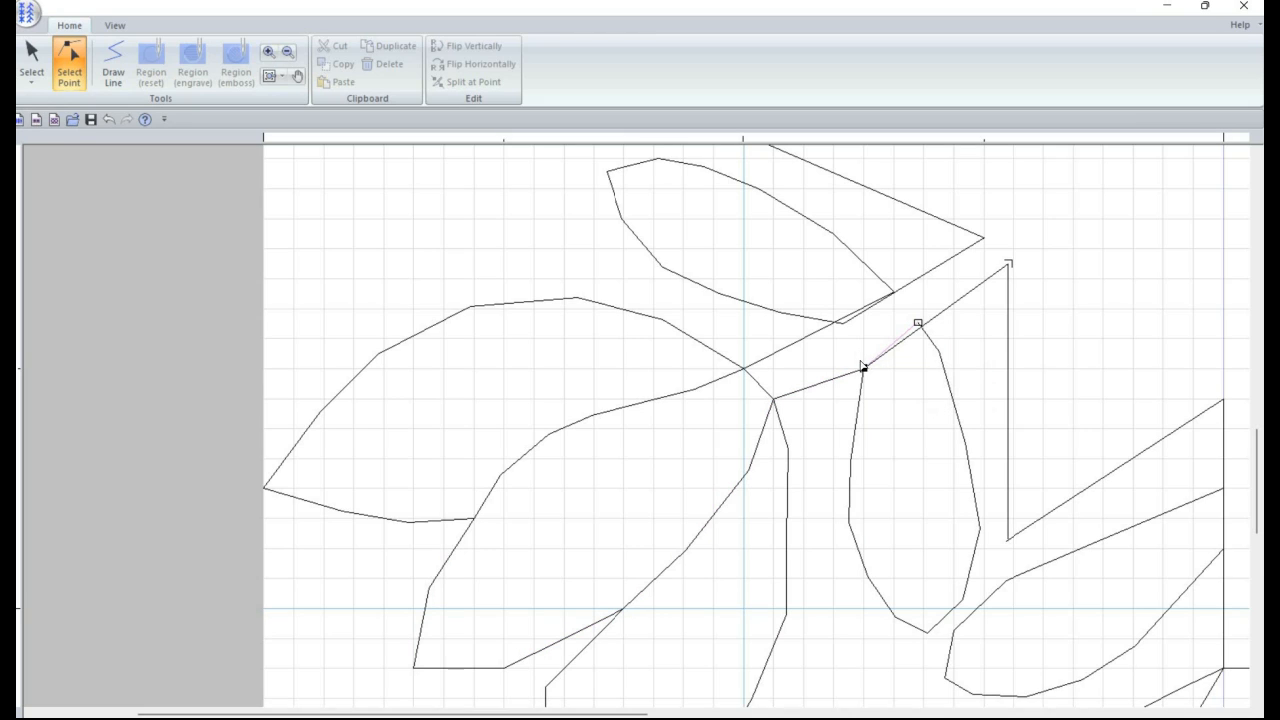
Step: Pull the short doubled segment above the narrow hanging leaf away from the outline and delete it
{"action": "left_click_drag", "start_coordinate": [863, 368], "coordinate": [852, 346]}
{"action": "left_click_drag", "start_coordinate": [918, 322], "coordinate": [922, 311]}
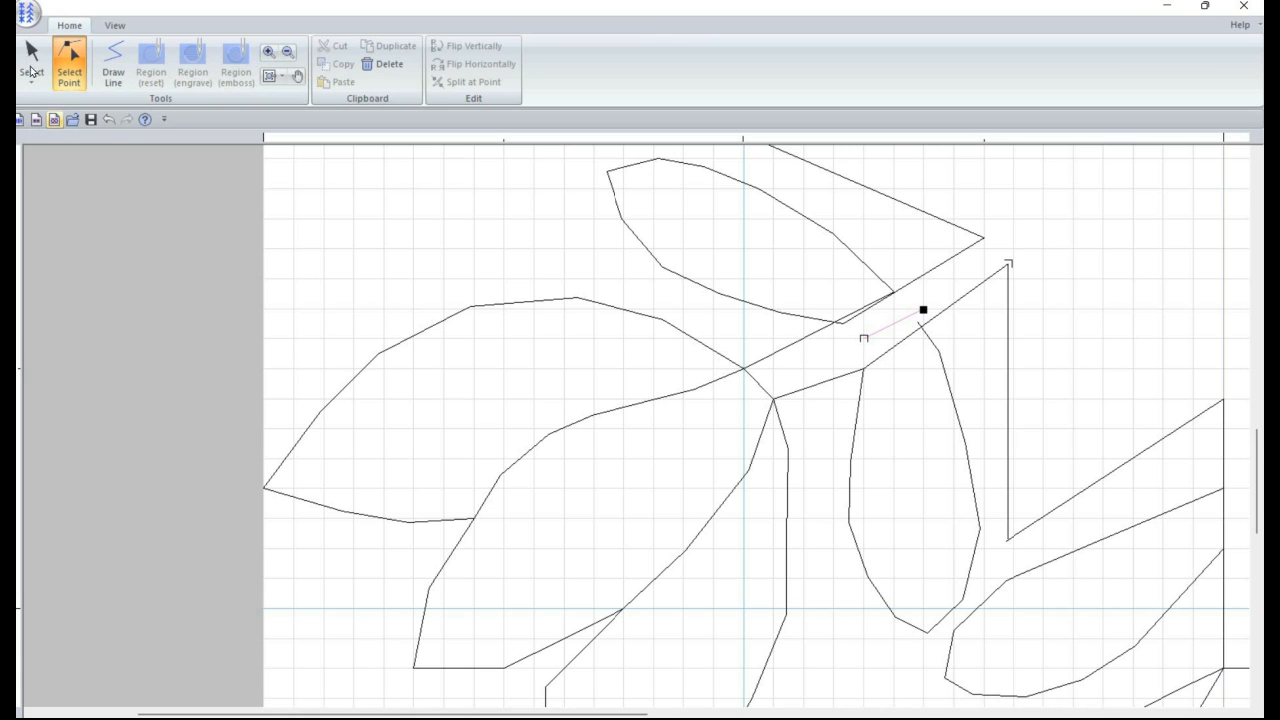
{"action": "left_click", "coordinate": [26, 59]}
{"action": "key", "text": "Delete"}
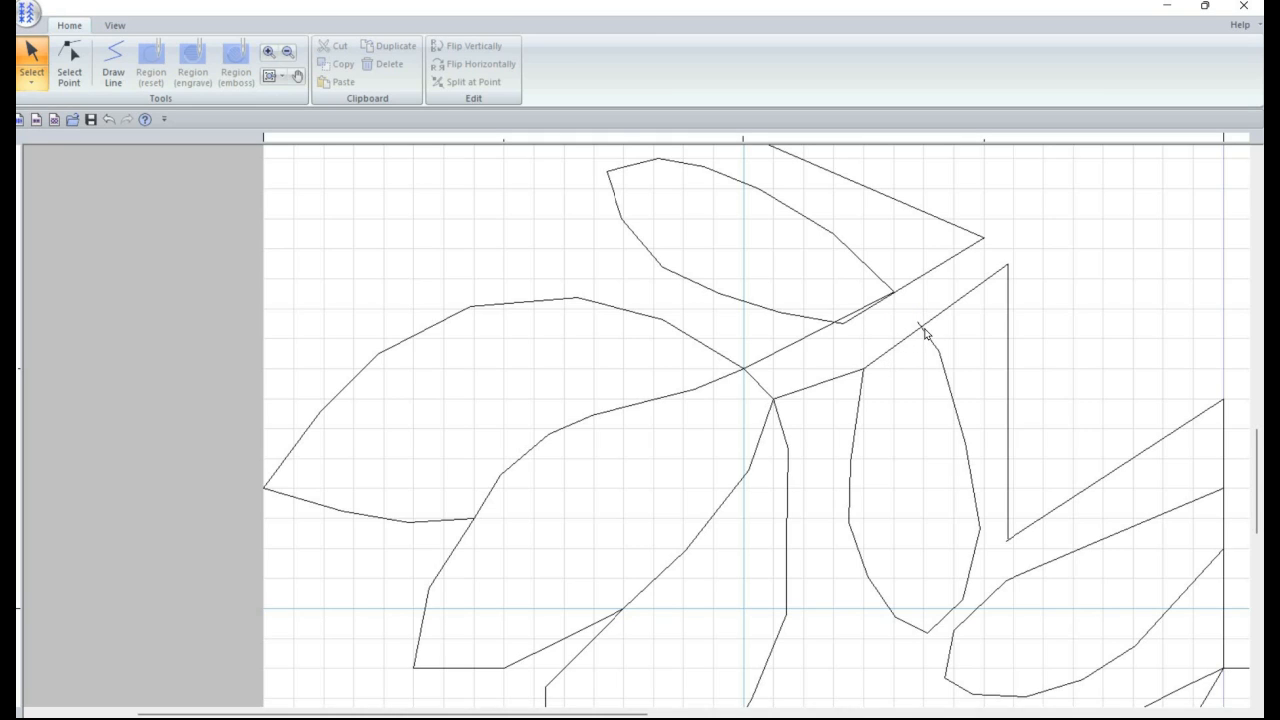
Step: Add a stem point above the narrow leaf, shift the stem's outer corner onto the grid, and attach the leaf's open end
{"action": "left_click", "coordinate": [872, 380]}
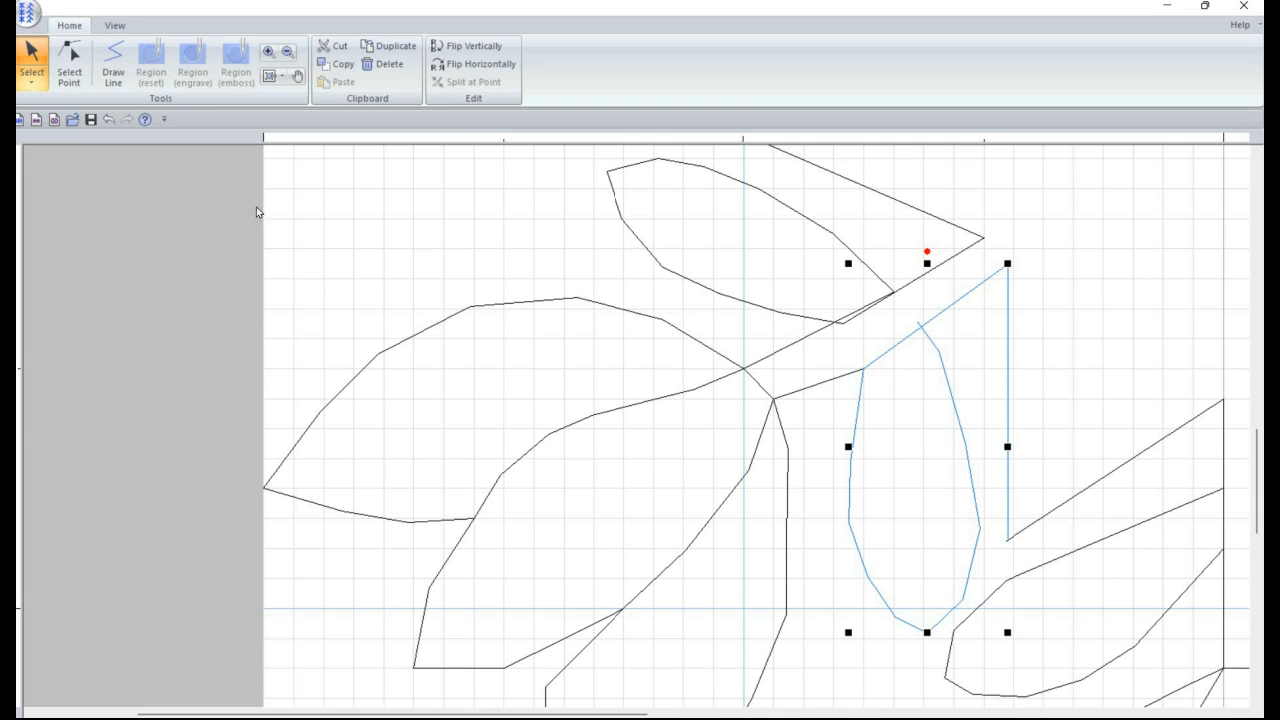
{"action": "left_click", "coordinate": [78, 78]}
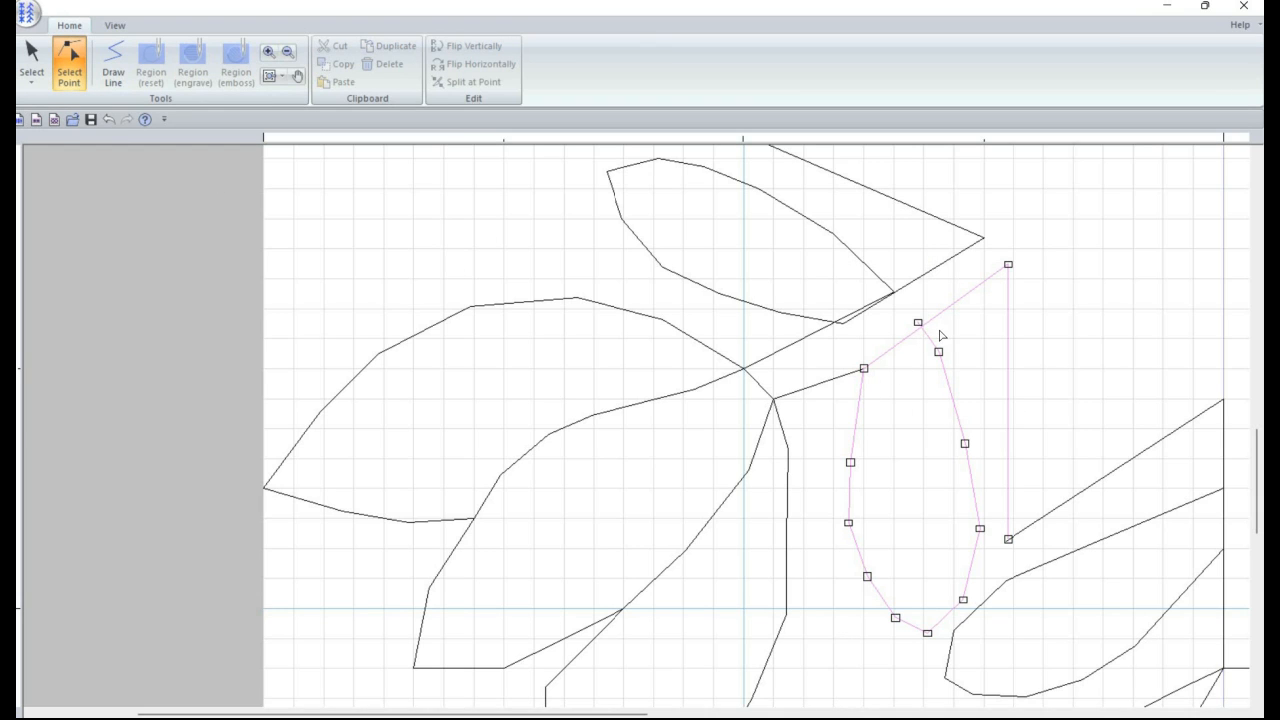
{"action": "left_click_drag", "start_coordinate": [918, 323], "coordinate": [953, 338]}
{"action": "left_click", "coordinate": [921, 336]}
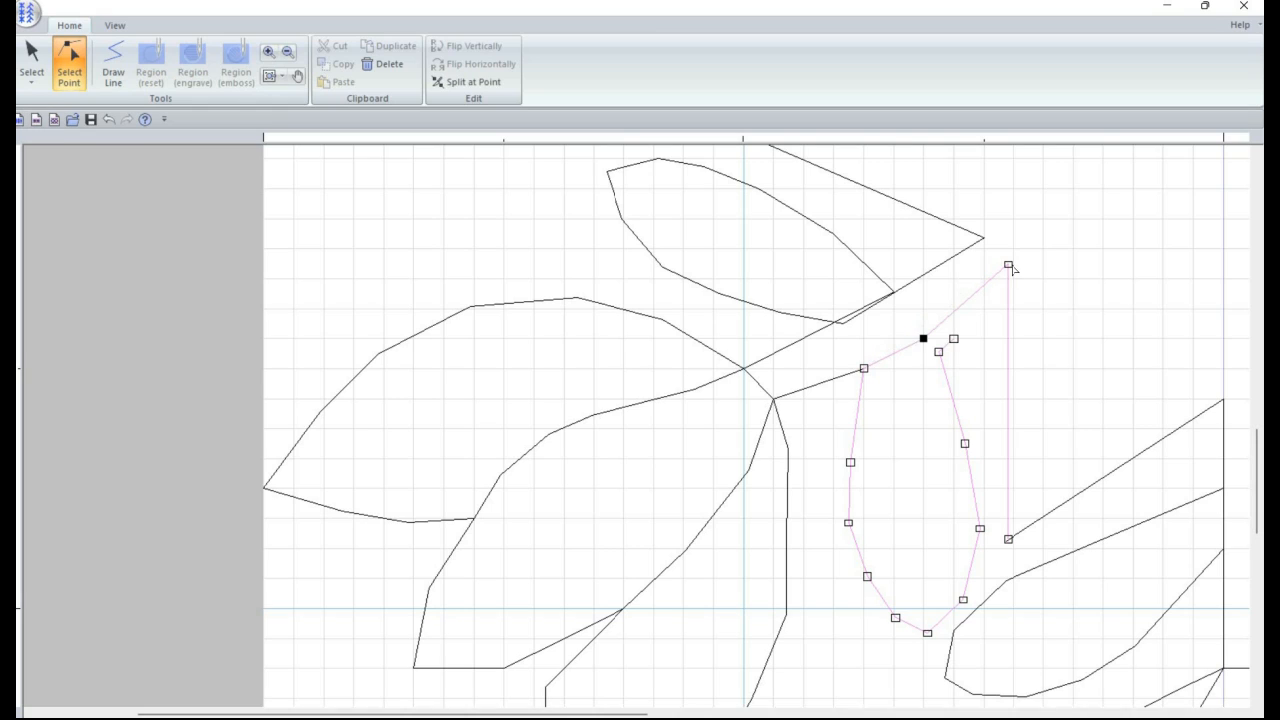
{"action": "left_click_drag", "start_coordinate": [1008, 265], "coordinate": [1013, 278]}
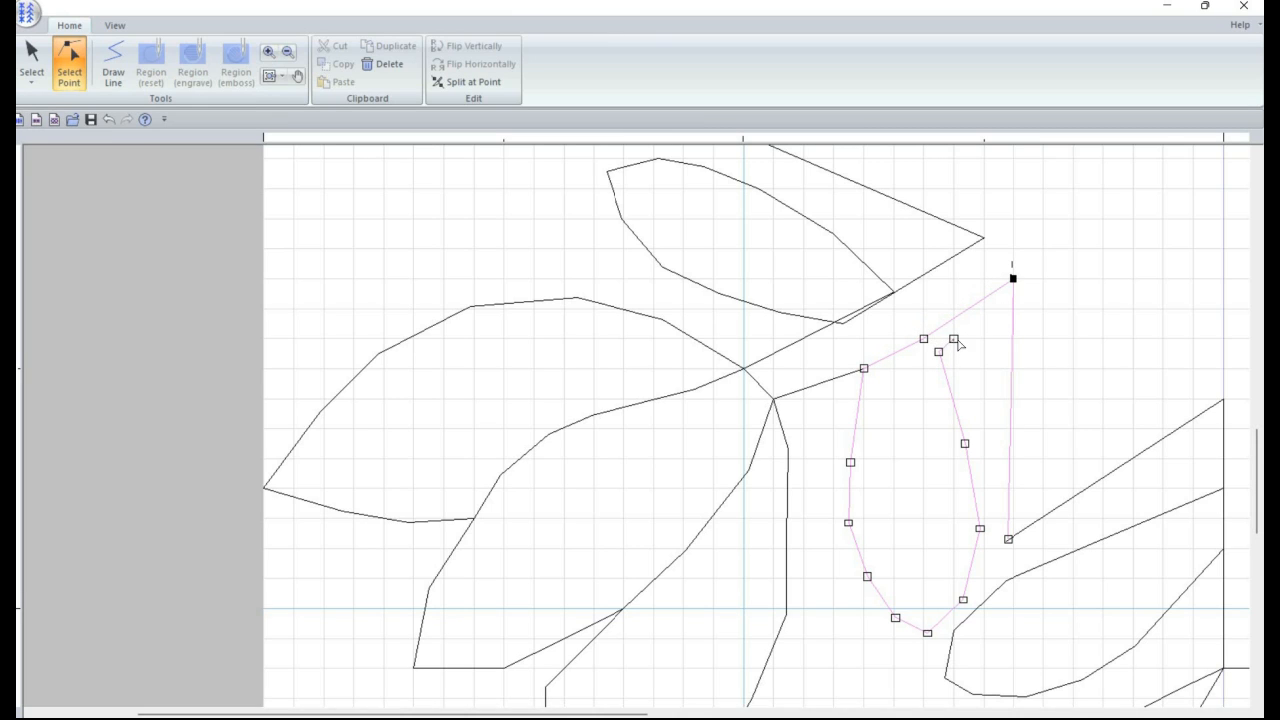
{"action": "left_click", "coordinate": [954, 339]}
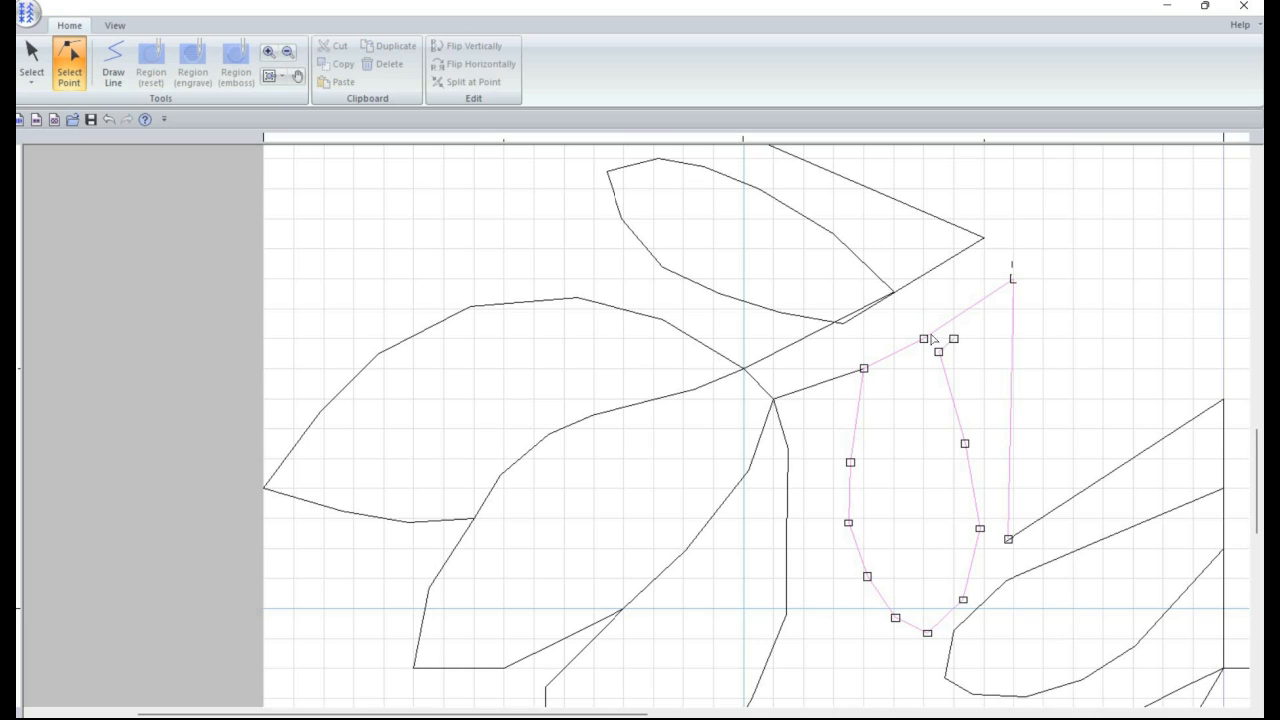
{"action": "key", "text": "Delete"}
Step: Move the topmost leaf's lower base point up and left onto the grid and split the outline at that point
{"action": "left_click", "coordinate": [824, 330]}
{"action": "left_click", "coordinate": [844, 326]}
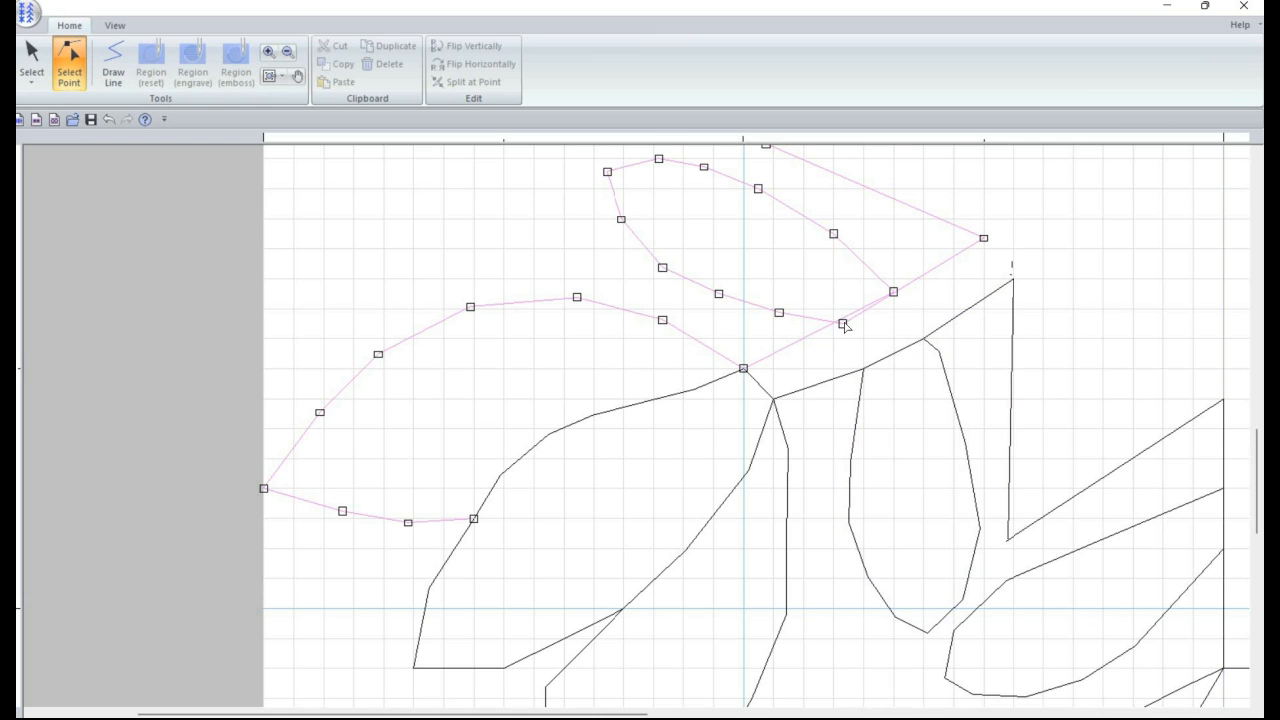
{"action": "left_click_drag", "start_coordinate": [841, 323], "coordinate": [833, 312]}
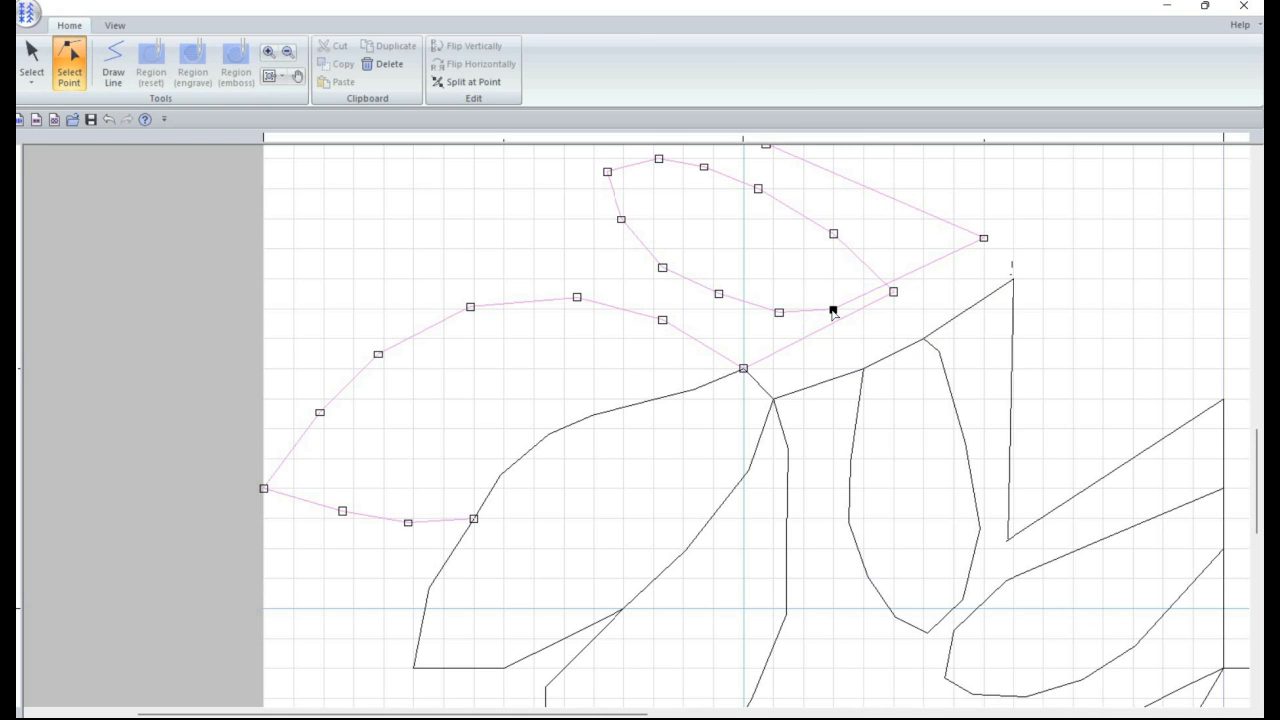
{"action": "right_click", "coordinate": [834, 311]}
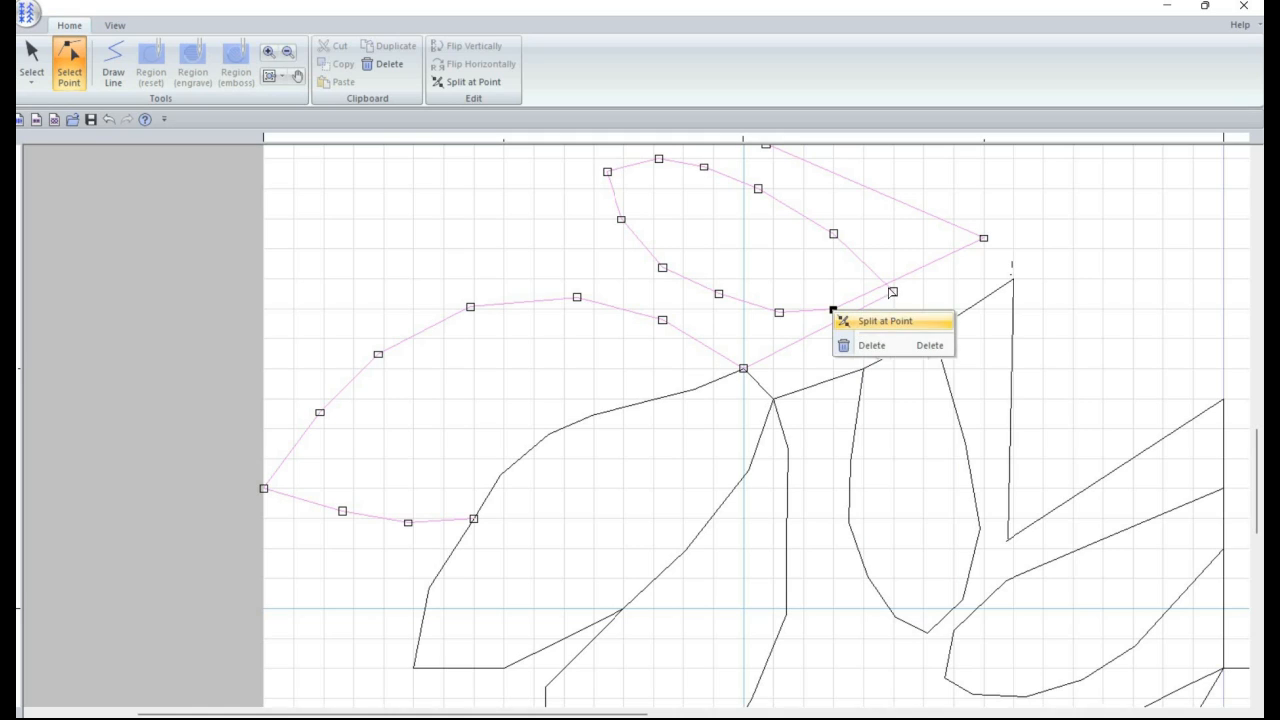
{"action": "left_click", "coordinate": [880, 323]}
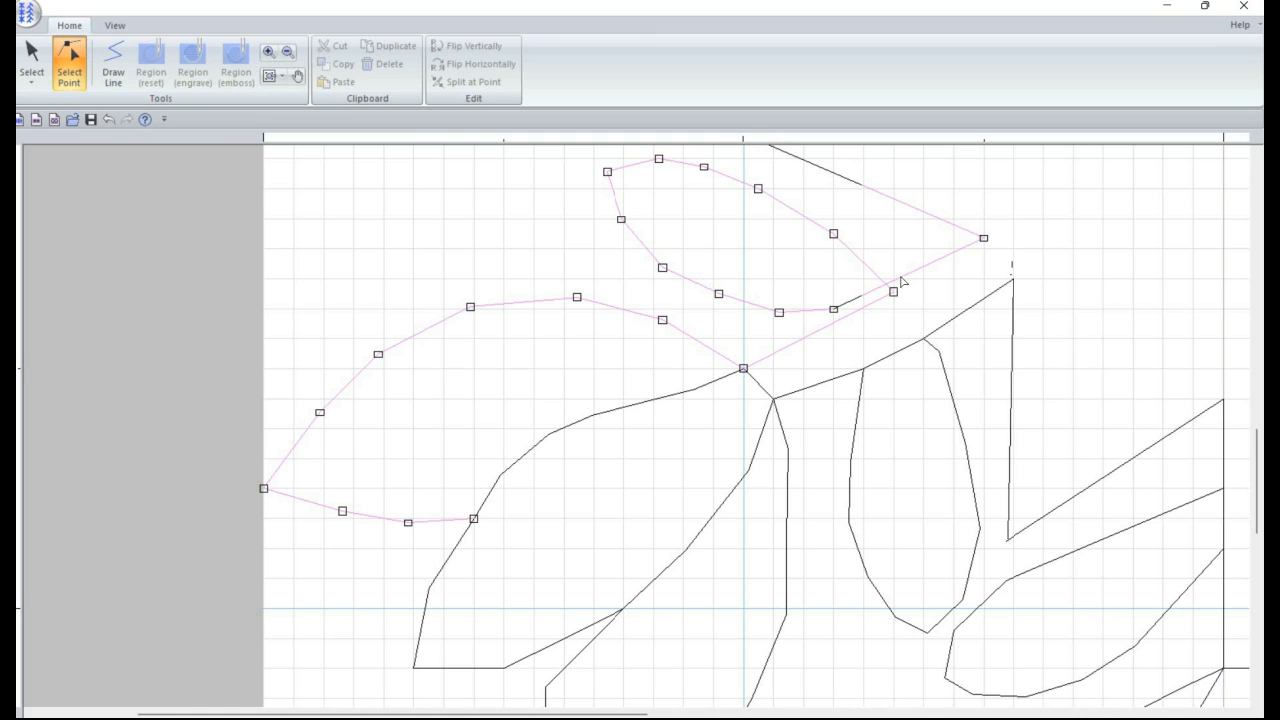
Step: Add a point on the line beside the topmost leaf's tip, split it there, and delete the short leftover segment
{"action": "left_click", "coordinate": [900, 282]}
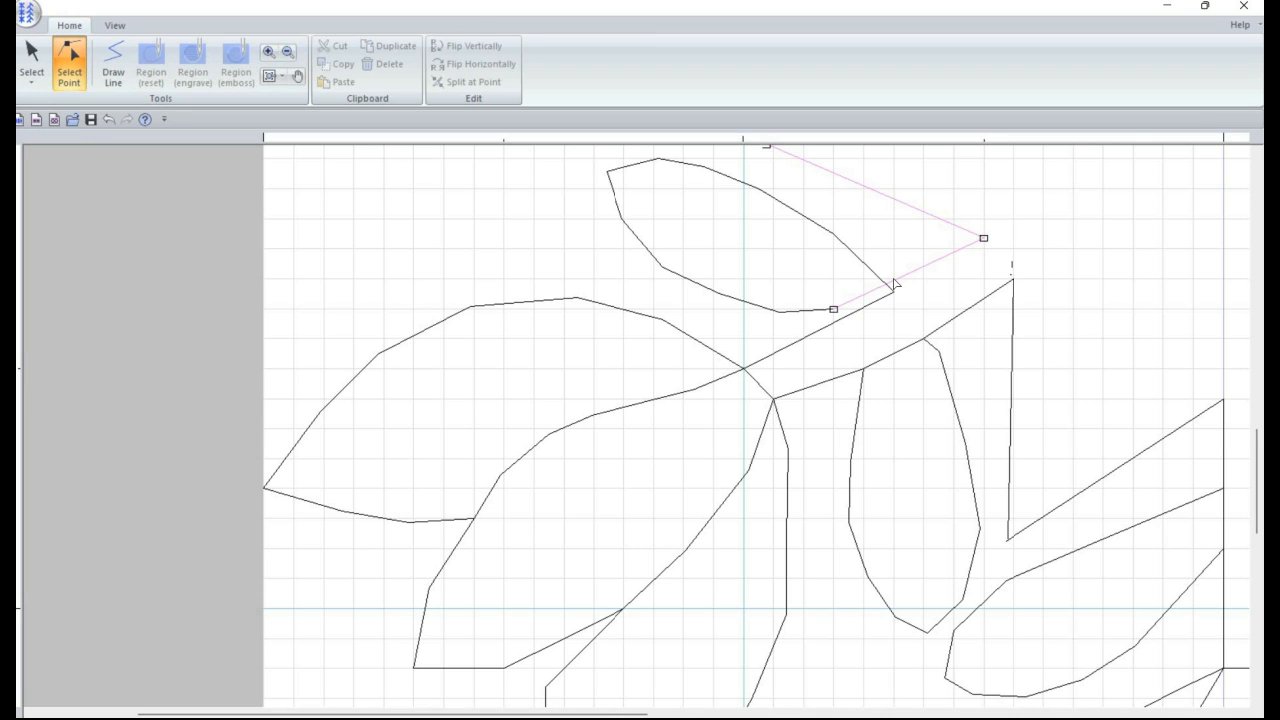
{"action": "left_click", "coordinate": [894, 279]}
{"action": "right_click", "coordinate": [894, 279]}
{"action": "left_click", "coordinate": [940, 286]}
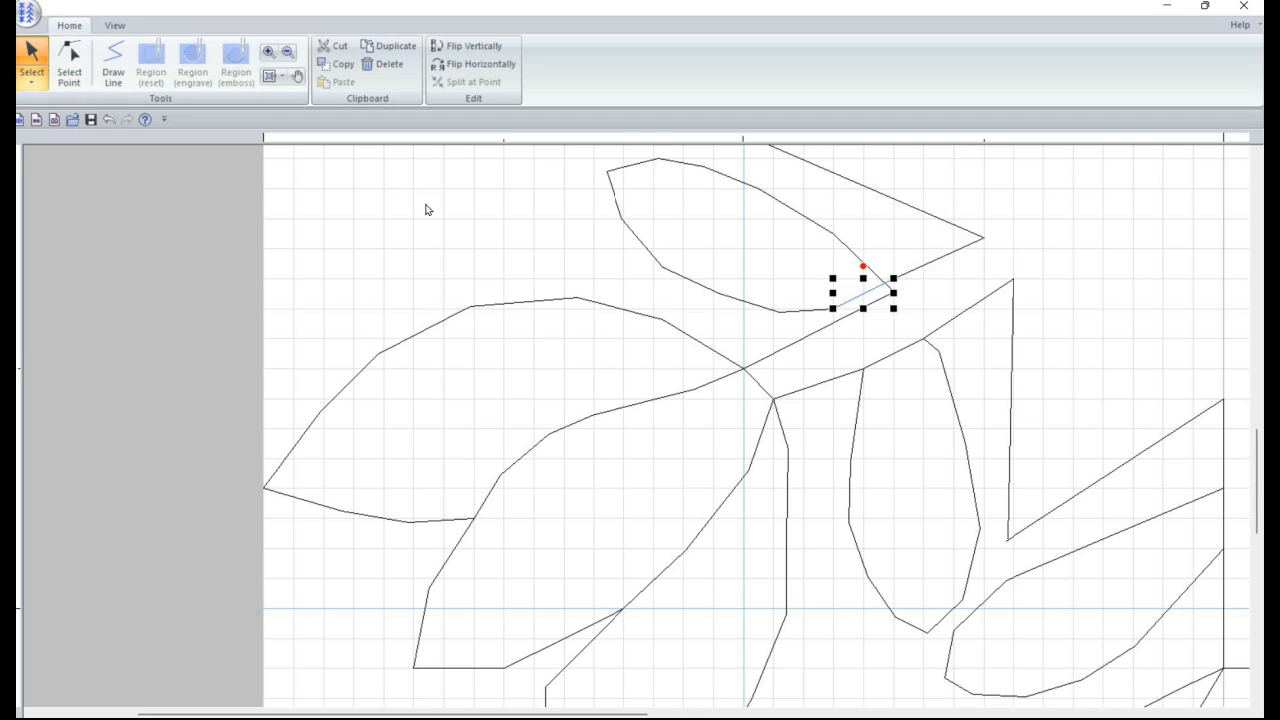
{"action": "key", "text": "Delete"}
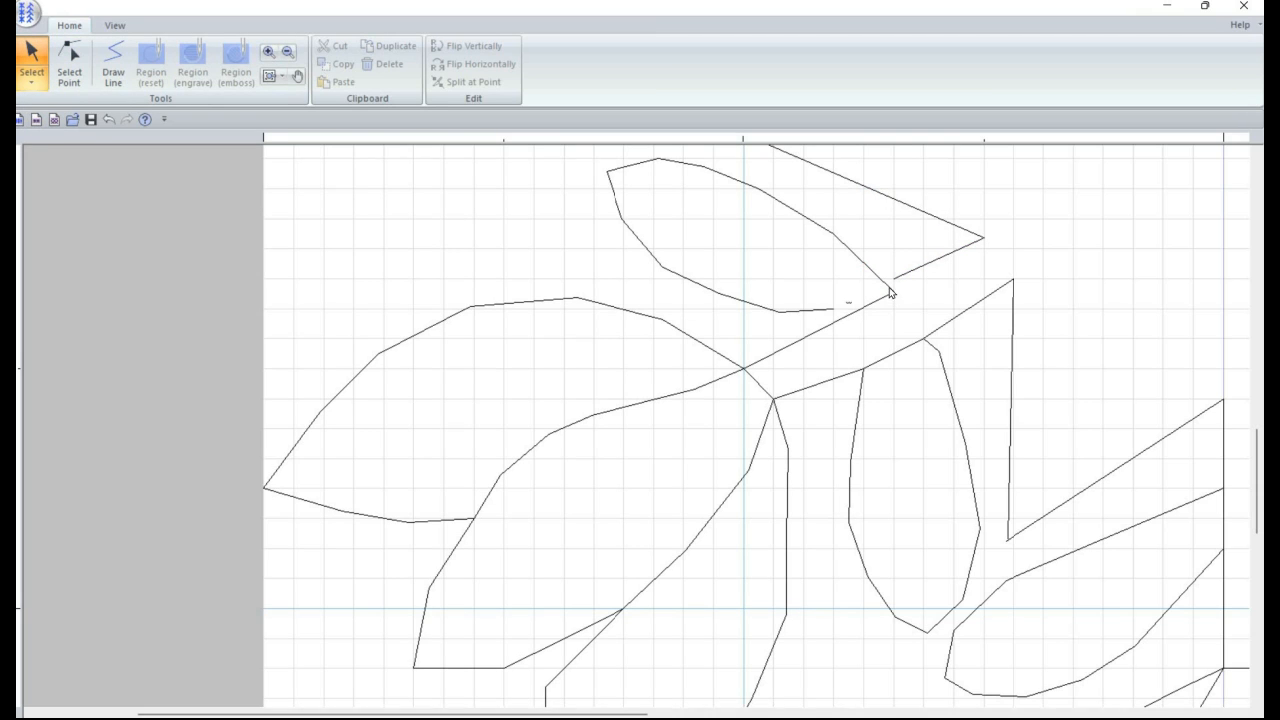
Step: Move the topmost leaf's corner onto the adjacent line's open end and bend the stem line to meet the leaf's lower end
{"action": "left_click", "coordinate": [892, 291]}
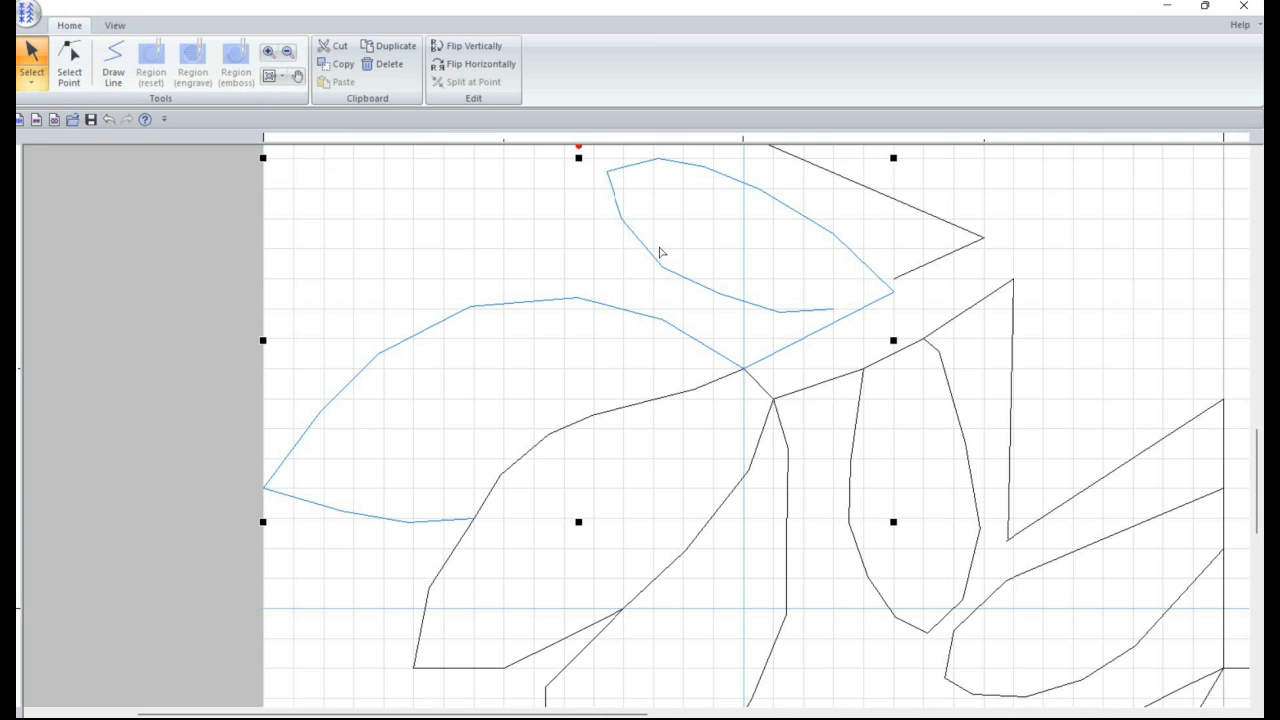
{"action": "left_click", "coordinate": [69, 65]}
{"action": "left_click", "coordinate": [894, 290]}
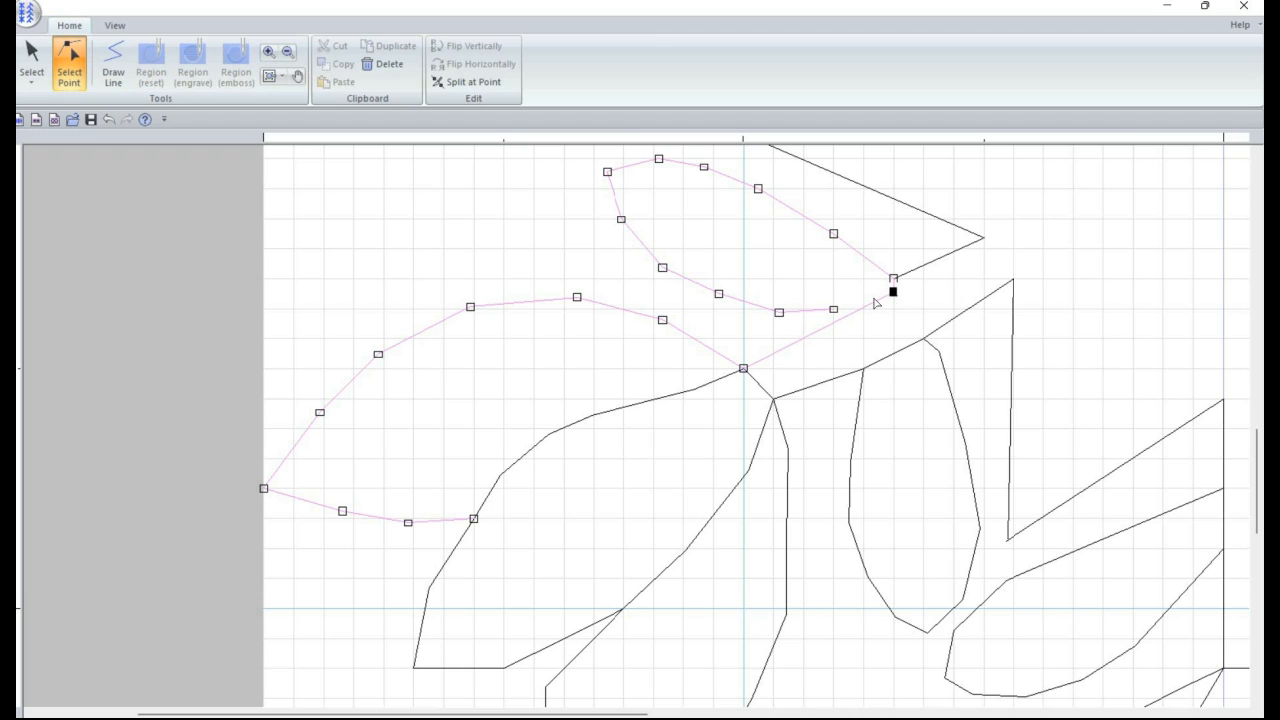
{"action": "key", "text": "Delete"}
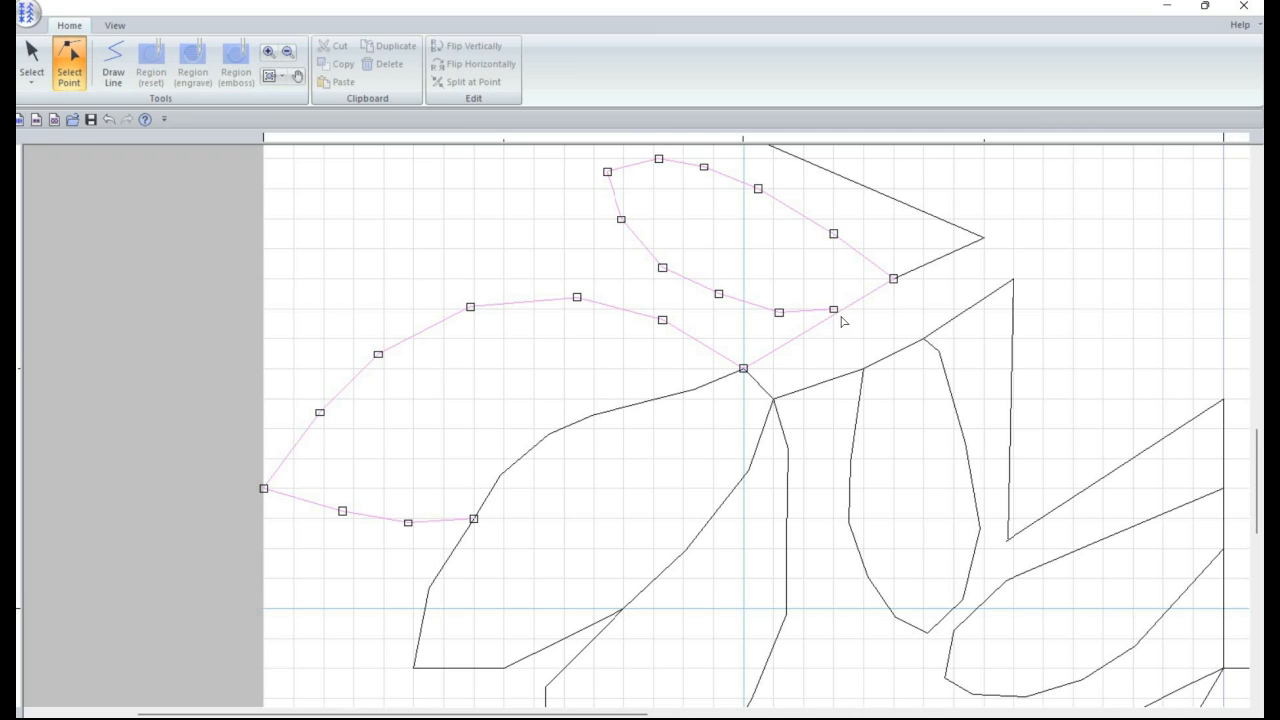
{"action": "left_click", "coordinate": [834, 310]}
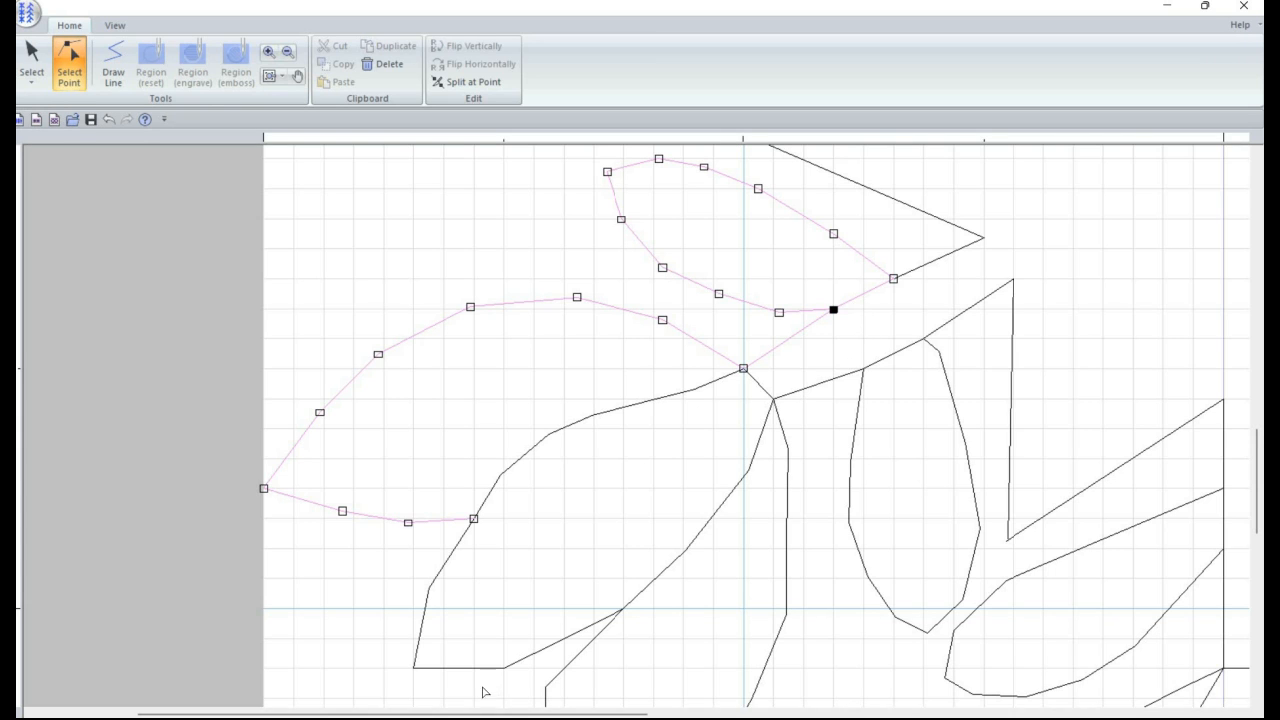
Step: Save the edited leaf-and-petal pattern
{"action": "scroll", "coordinate": [227, 240], "scroll_direction": "down", "scroll_amount": 3}
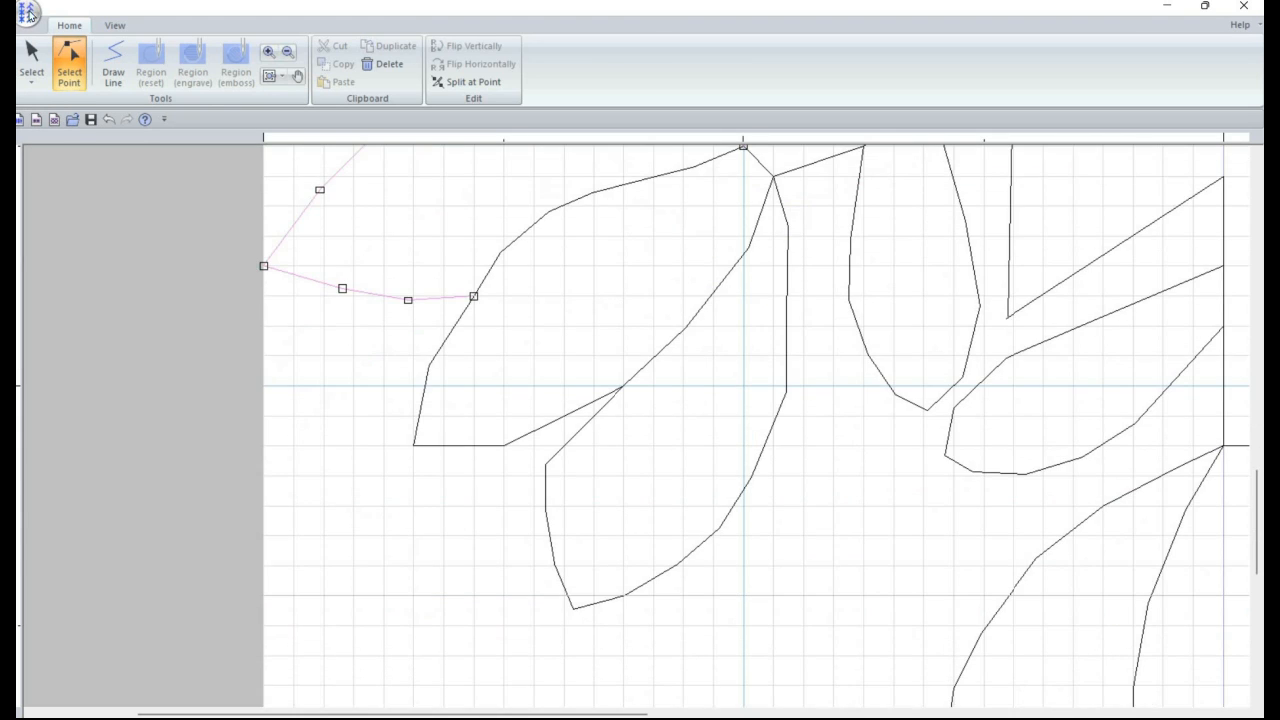
{"action": "left_click", "coordinate": [28, 14]}
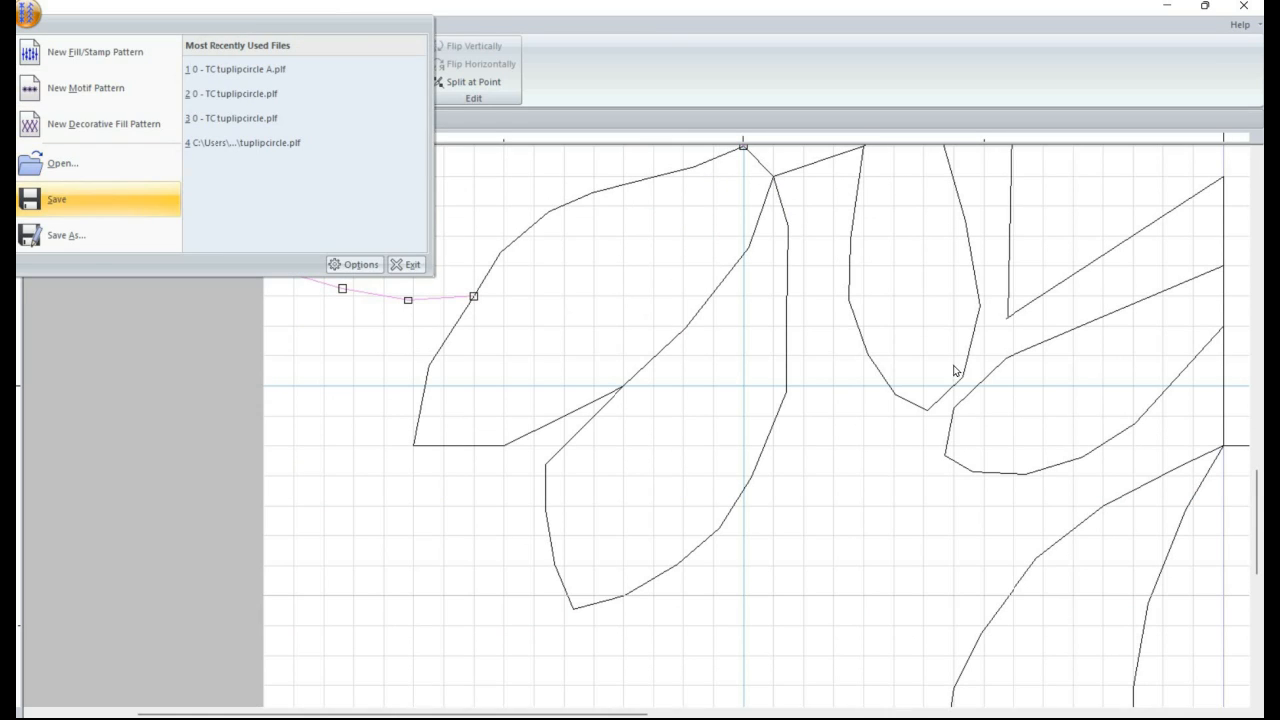
Step: Switch to the embroidery layout, reapply the updated 0 - TC tuplipcircle A pattern as the decorative fill, and simulate its stitching to about stitch 6400
{"action": "key", "text": "alt+Tab"}
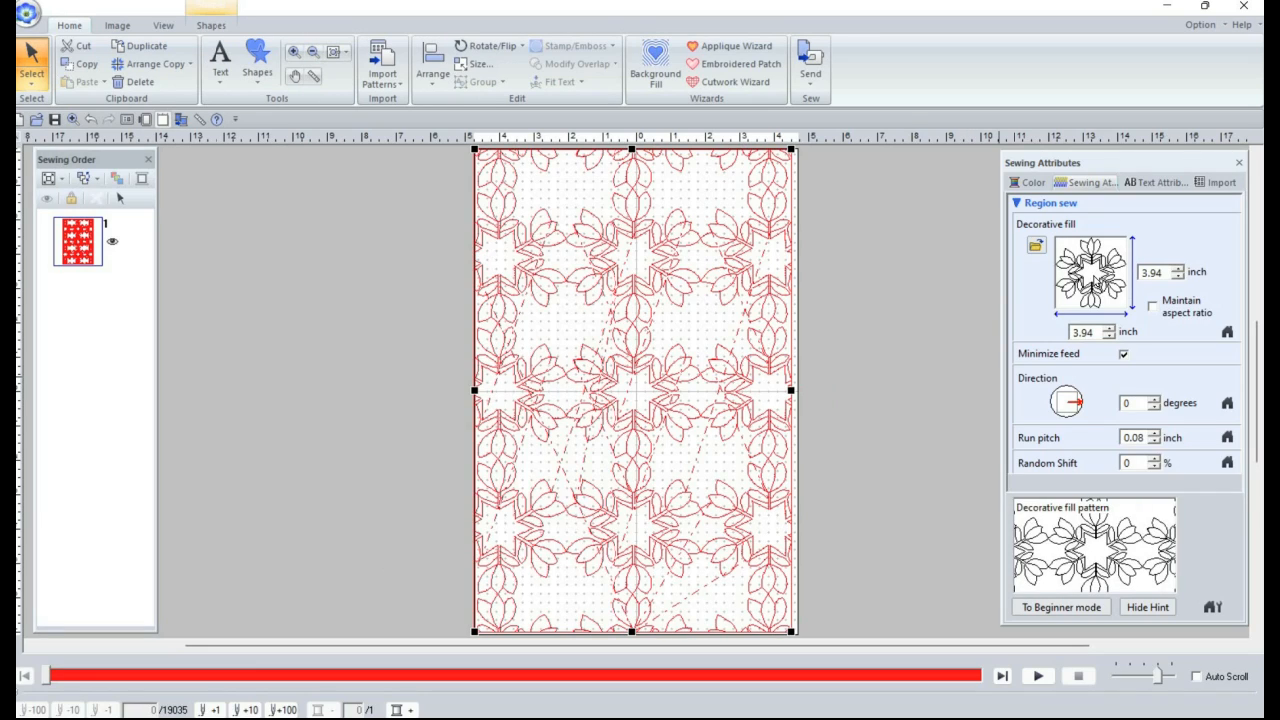
{"action": "left_click", "coordinate": [1093, 277]}
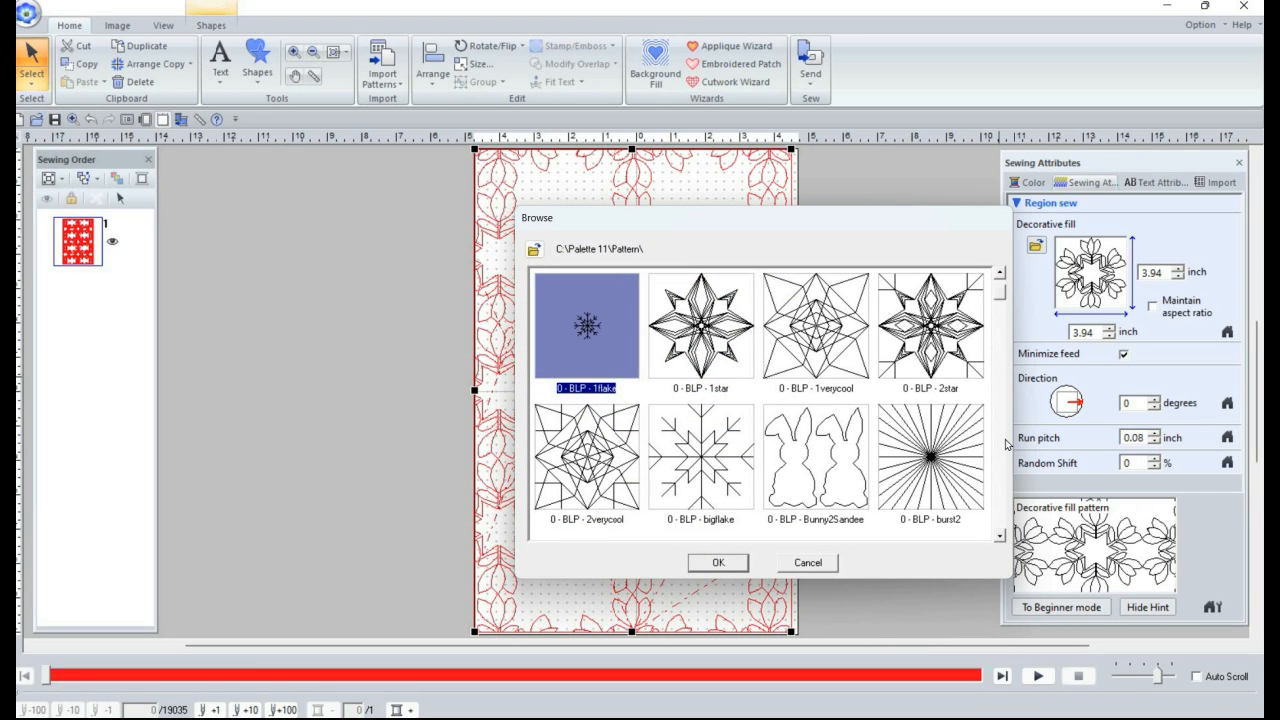
{"action": "left_click", "coordinate": [1004, 440]}
{"action": "scroll", "coordinate": [694, 414], "scroll_direction": "down", "scroll_amount": 1}
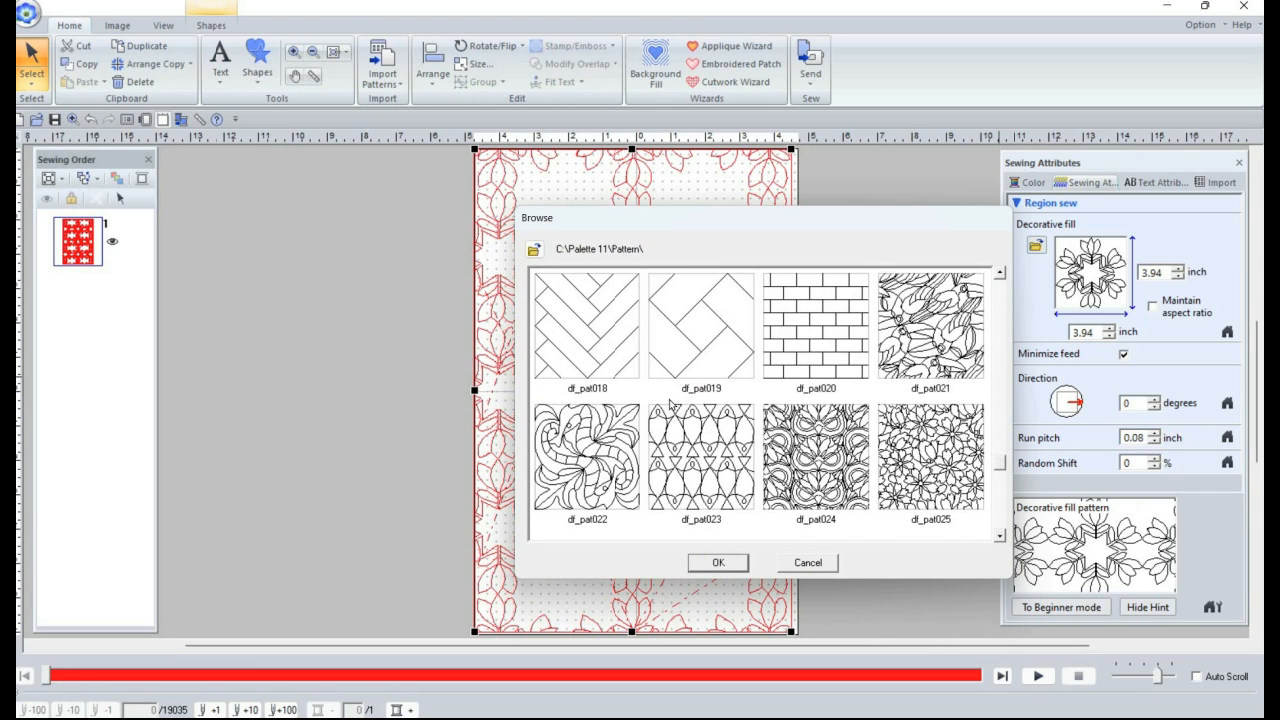
{"action": "scroll", "coordinate": [670, 403], "scroll_direction": "up", "scroll_amount": 6}
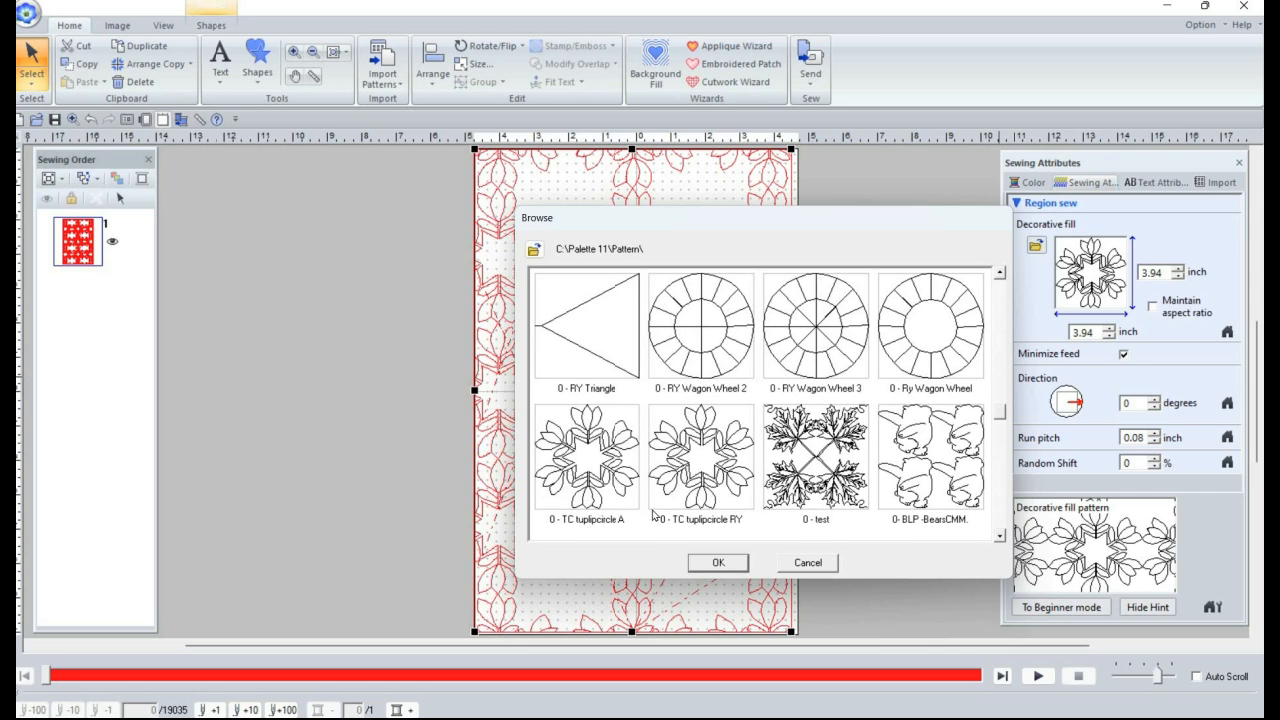
{"action": "left_click", "coordinate": [632, 498]}
{"action": "left_click", "coordinate": [719, 563]}
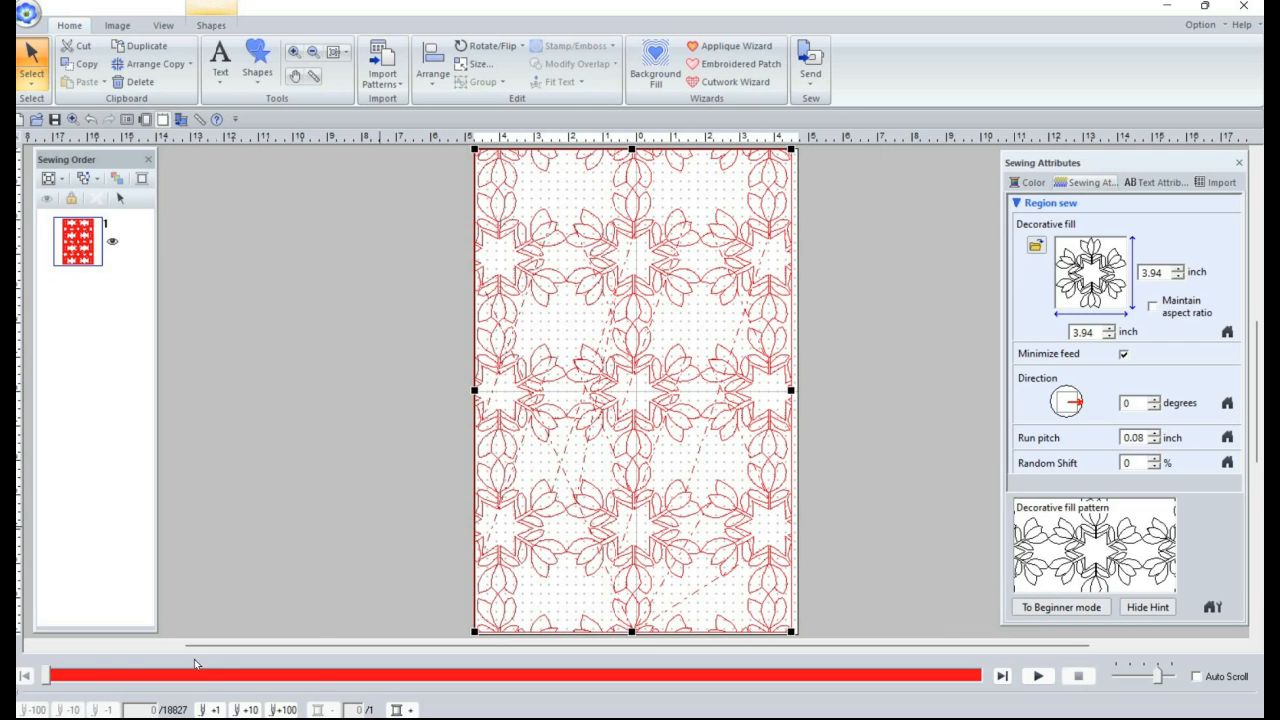
{"action": "mouse_move", "coordinate": [46, 676]}
{"action": "left_mouse_down"}
{"action": "mouse_move", "coordinate": [230, 685]}
{"action": "mouse_move", "coordinate": [223, 676]}
{"action": "mouse_move", "coordinate": [386, 698]}
{"action": "mouse_move", "coordinate": [374, 677]}
{"action": "mouse_move", "coordinate": [370, 690]}
{"action": "mouse_move", "coordinate": [350, 677]}
{"action": "mouse_move", "coordinate": [362, 677]}
{"action": "left_mouse_up"}
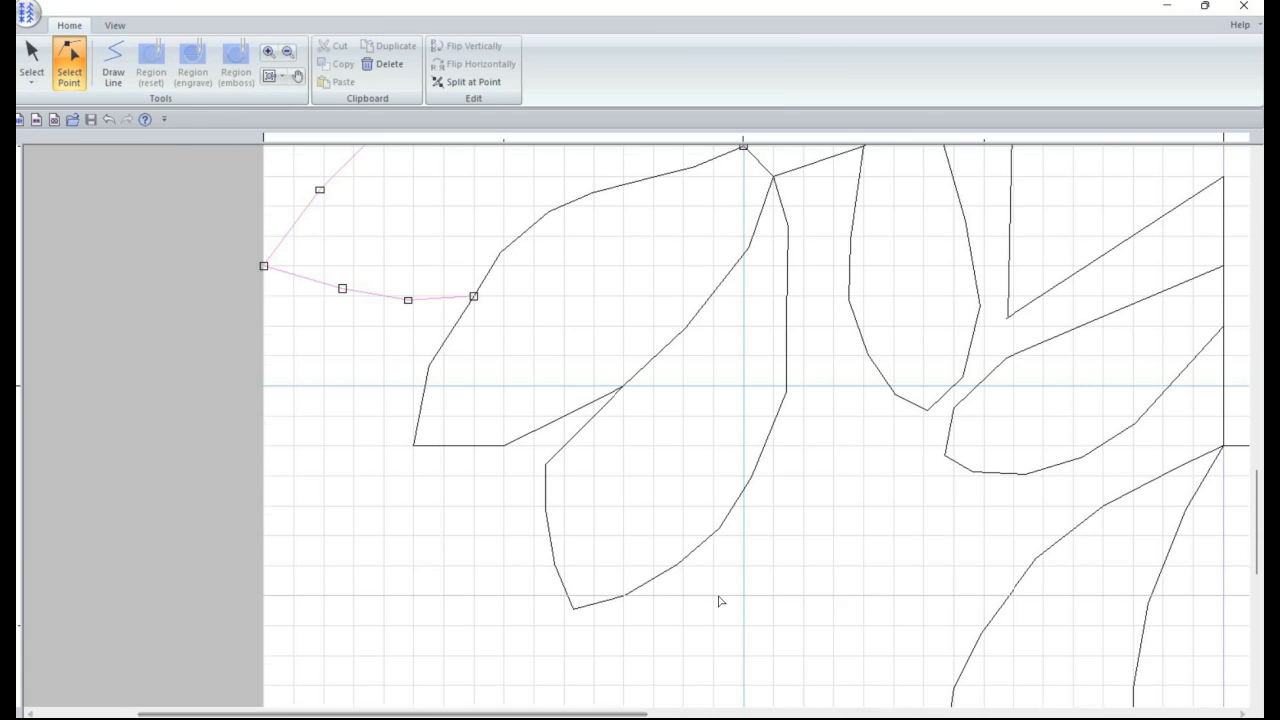
Step: Return to the pattern editor and move the bottom flower's right petal point beside its inner junction outward and slightly up onto the grid
{"action": "scroll", "coordinate": [598, 714], "scroll_direction": "down", "scroll_amount": 5}
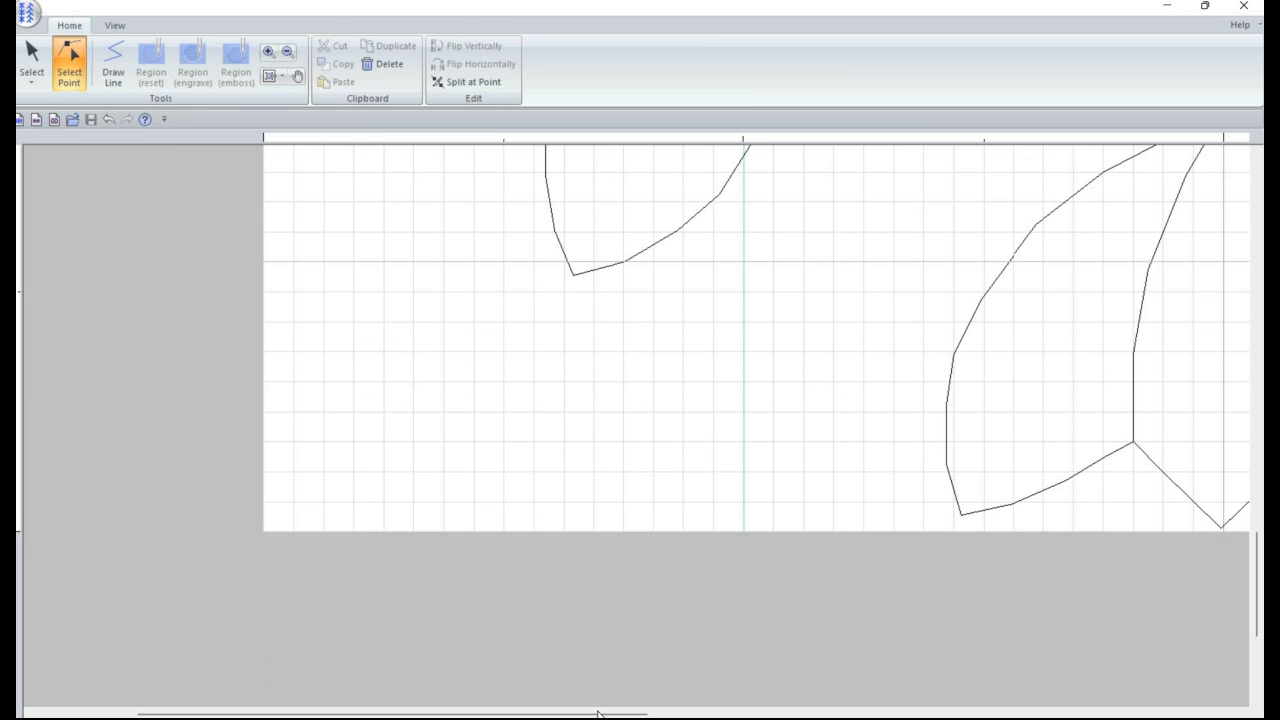
{"action": "left_click_drag", "start_coordinate": [598, 714], "coordinate": [846, 691]}
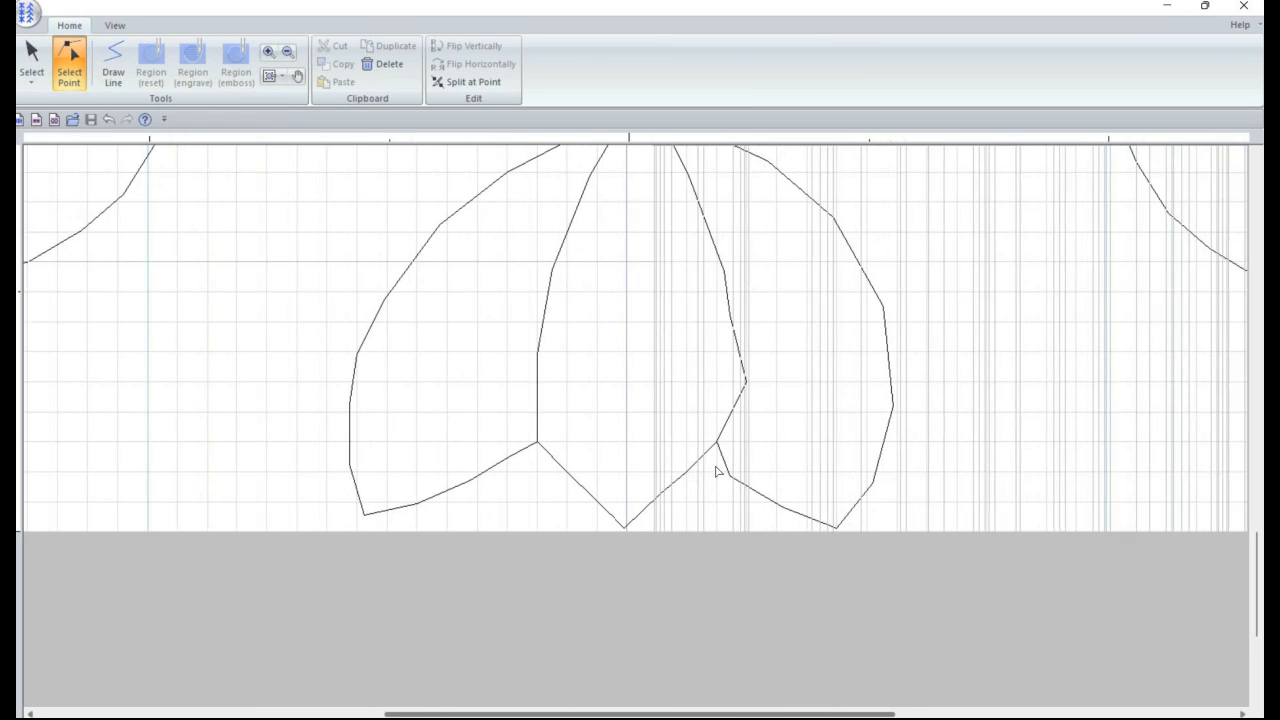
{"action": "left_click", "coordinate": [729, 481]}
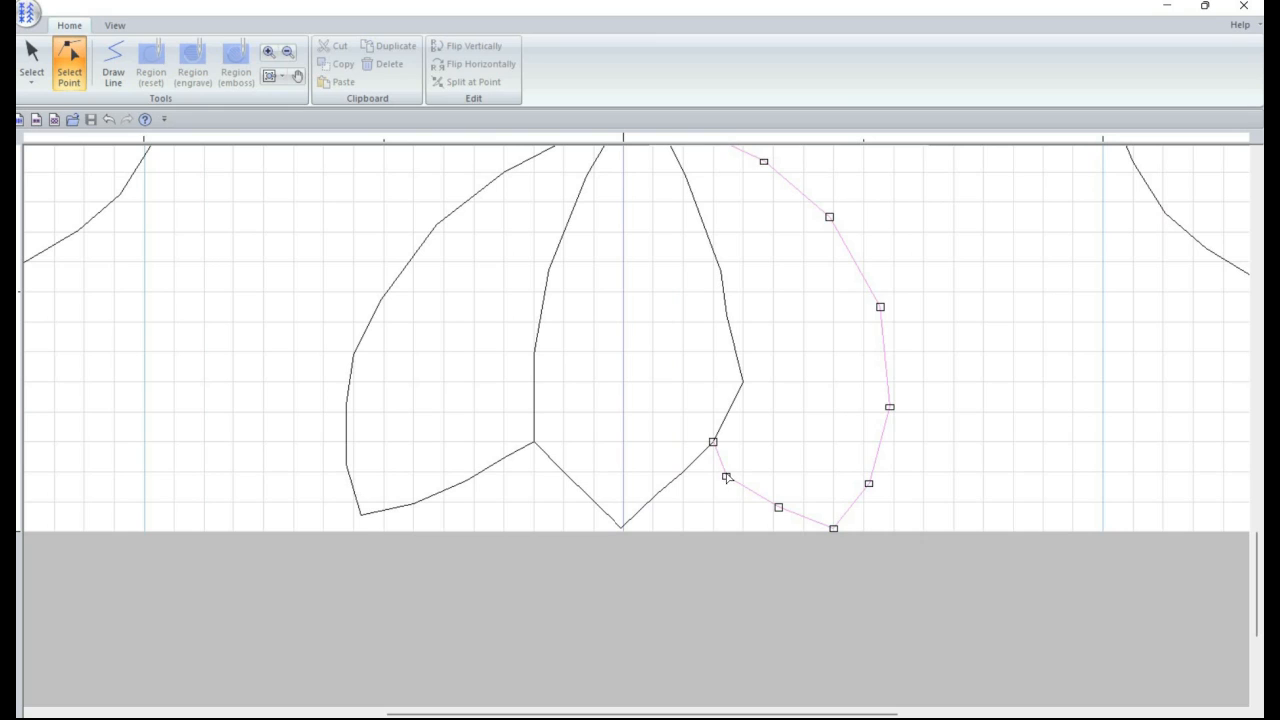
{"action": "mouse_move", "coordinate": [727, 477]}
{"action": "left_mouse_down"}
{"action": "mouse_move", "coordinate": [813, 484]}
{"action": "mouse_move", "coordinate": [744, 473]}
{"action": "left_mouse_up"}
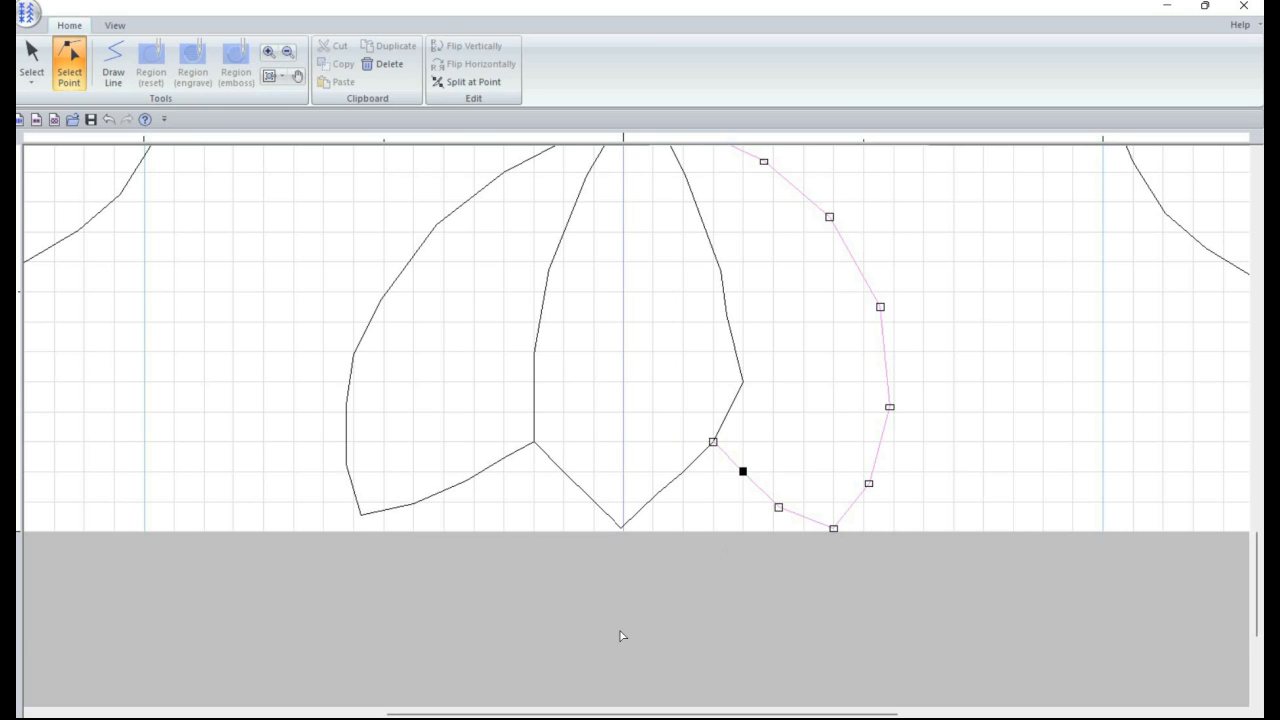
Step: Examine the line joins of the bottom flower, its stem and side leaves, comparing them with the stitch simulation around stitch 6156
{"action": "scroll", "coordinate": [620, 636], "scroll_direction": "up", "scroll_amount": 1}
{"action": "left_click", "coordinate": [648, 365]}
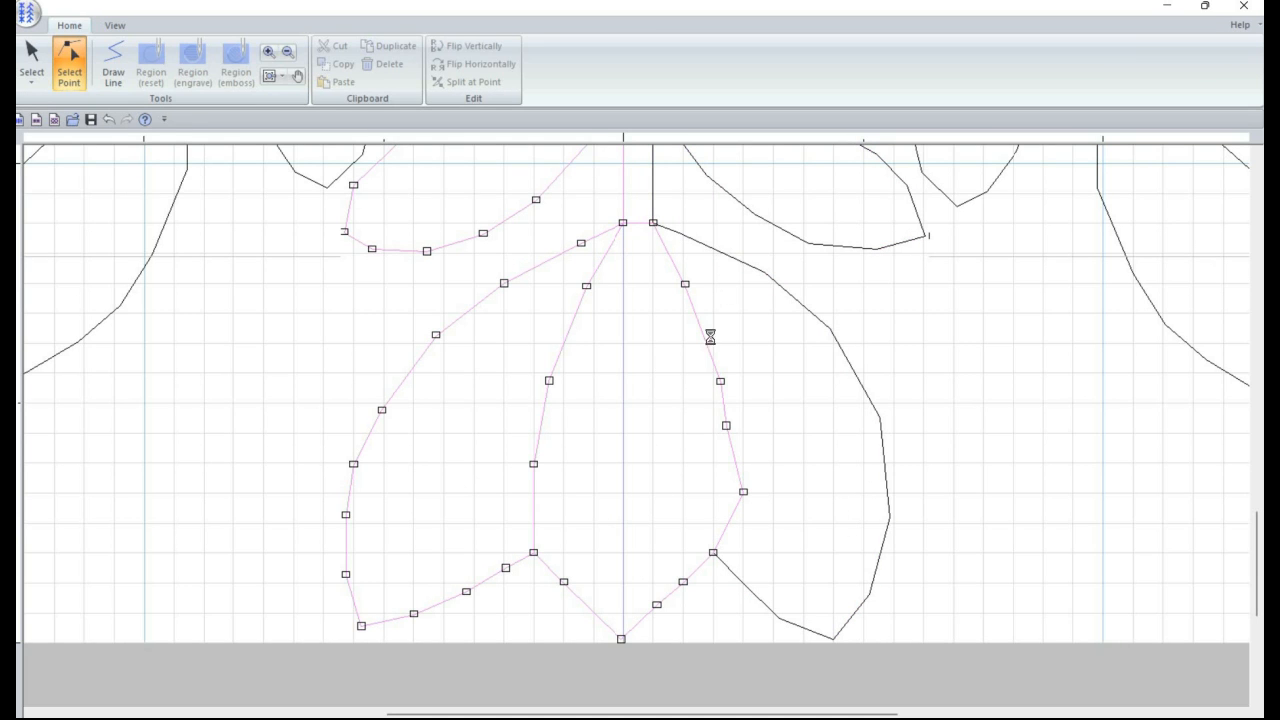
{"action": "scroll", "coordinate": [589, 413], "scroll_direction": "up", "scroll_amount": 2}
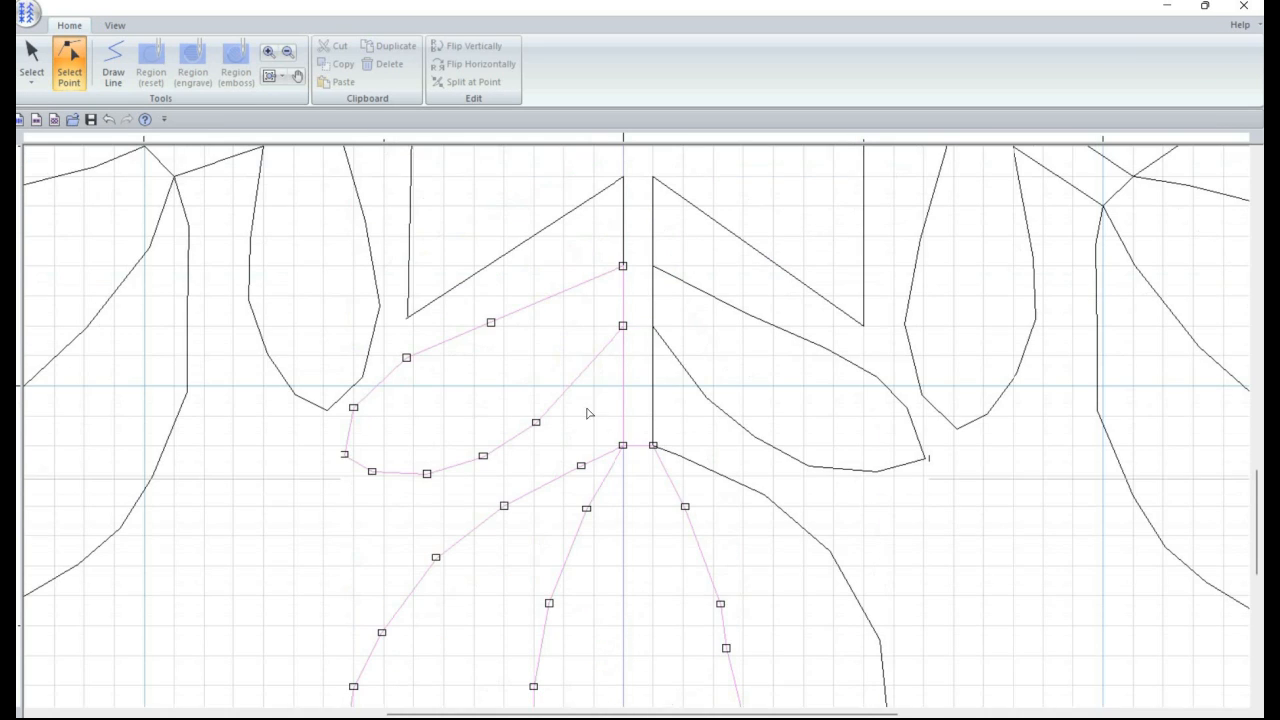
{"action": "left_click", "coordinate": [652, 332]}
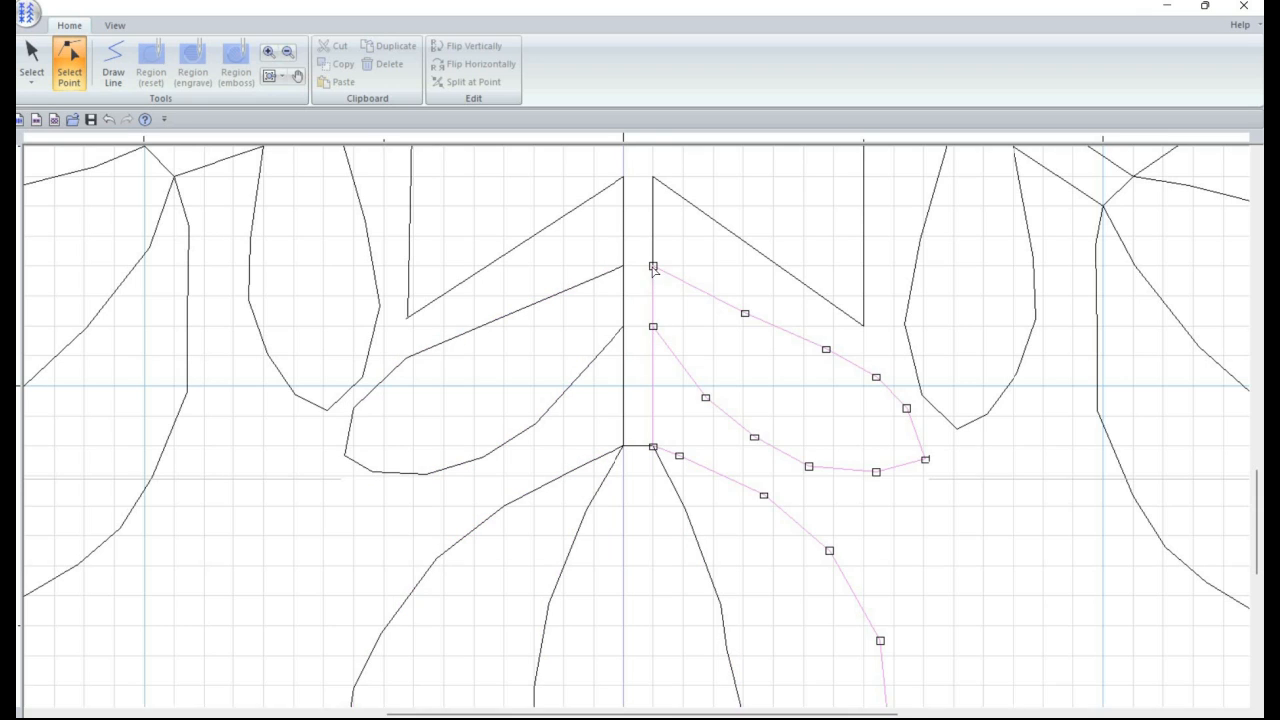
{"action": "scroll", "coordinate": [659, 387], "scroll_direction": "up", "scroll_amount": 2}
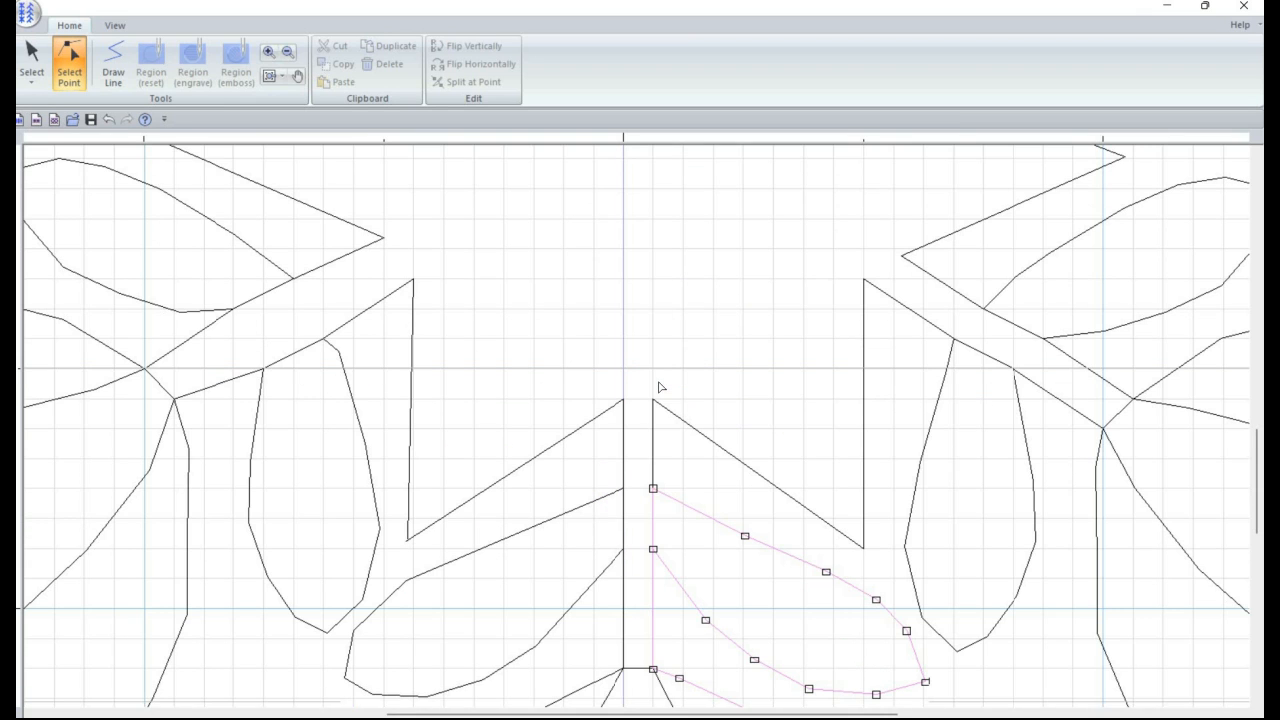
{"action": "scroll", "coordinate": [644, 374], "scroll_direction": "down", "scroll_amount": 1}
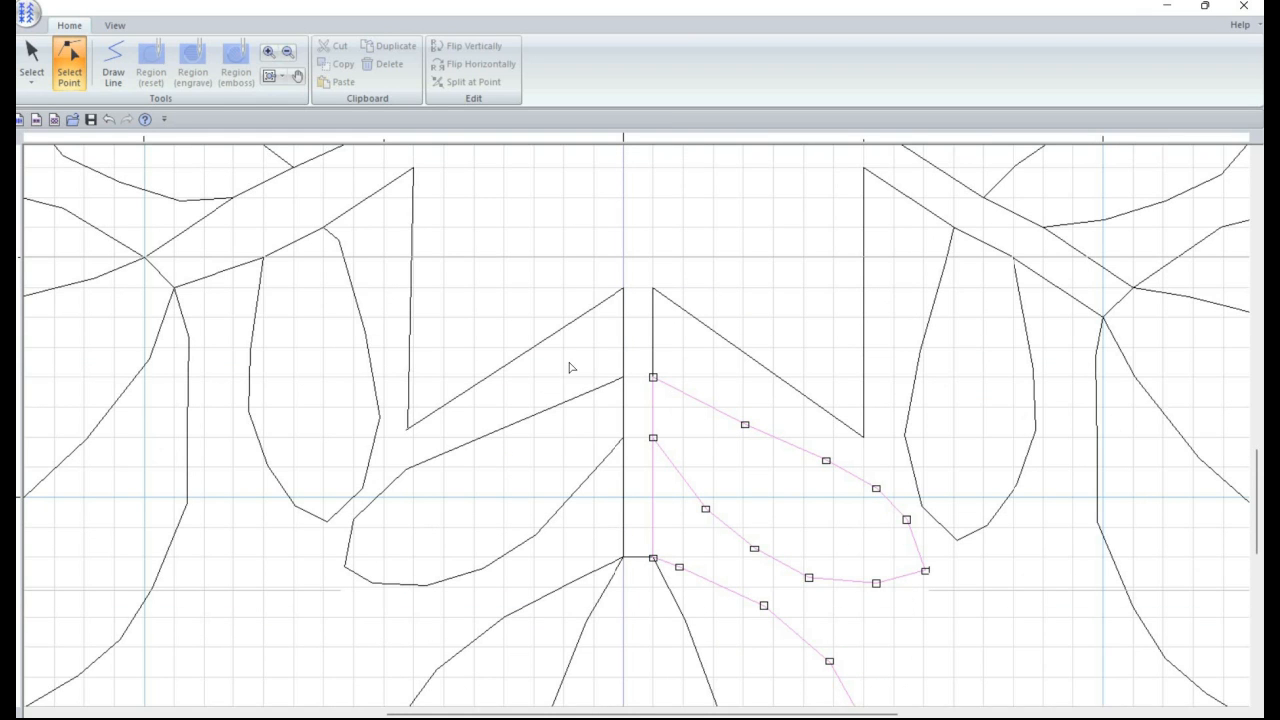
{"action": "scroll", "coordinate": [564, 368], "scroll_direction": "down", "scroll_amount": 3}
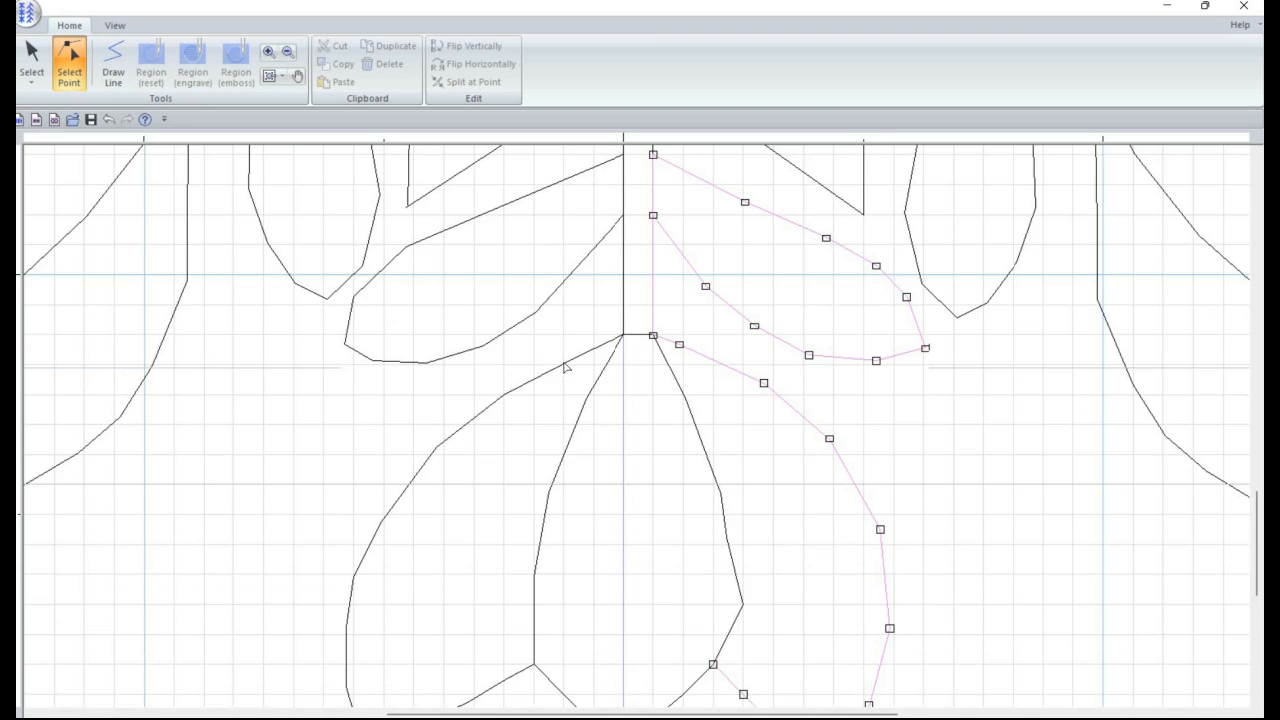
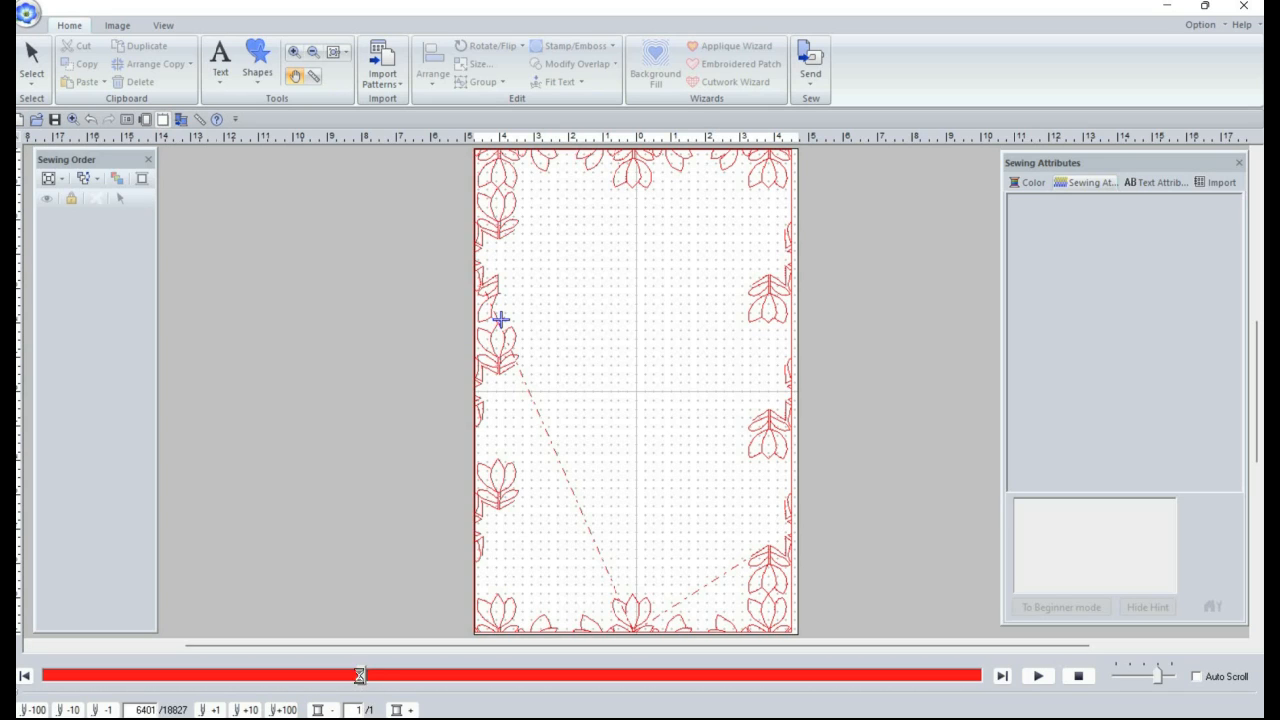
{"action": "mouse_move", "coordinate": [363, 680]}
{"action": "left_mouse_down"}
{"action": "mouse_move", "coordinate": [352, 679]}
{"action": "mouse_move", "coordinate": [380, 679]}
{"action": "mouse_move", "coordinate": [349, 679]}
{"action": "left_mouse_up"}
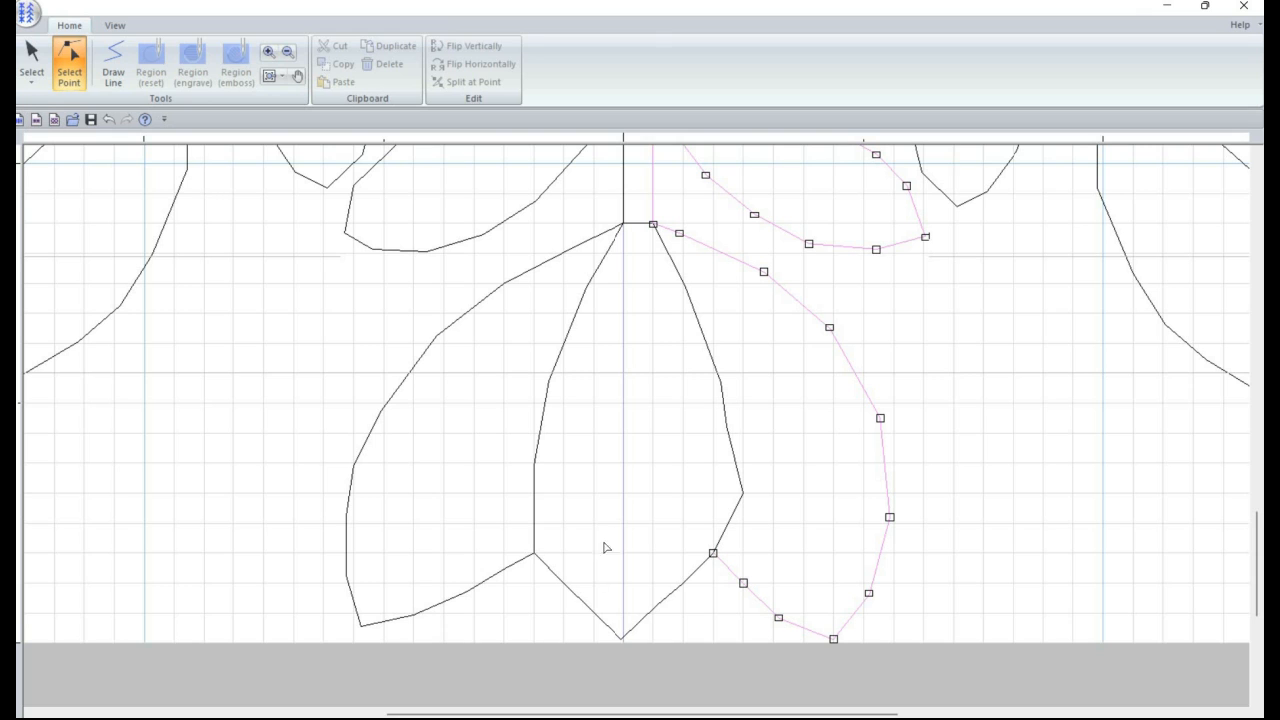
Step: Join the lower-left inner star corner by moving the slanted and vertical line ends to one grid point, and snap the adjoining leaf's base point to the grid
{"action": "scroll", "coordinate": [597, 503], "scroll_direction": "up", "scroll_amount": 6}
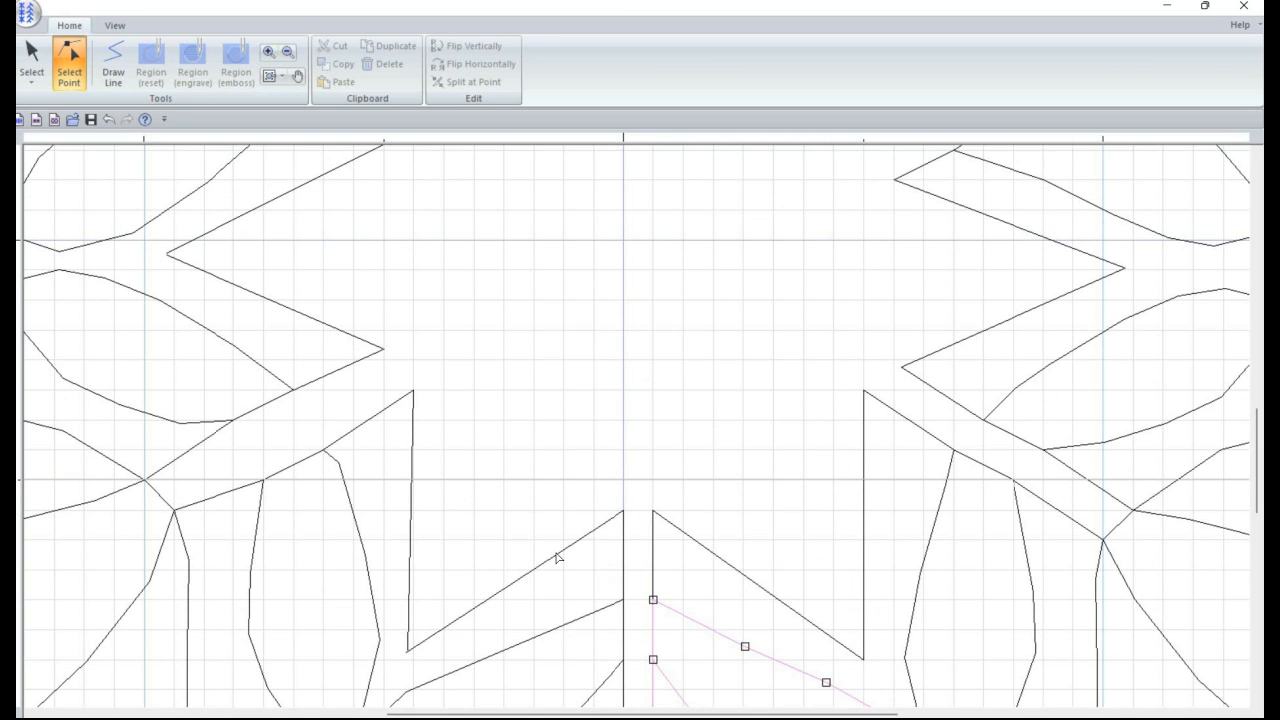
{"action": "left_click", "coordinate": [634, 519]}
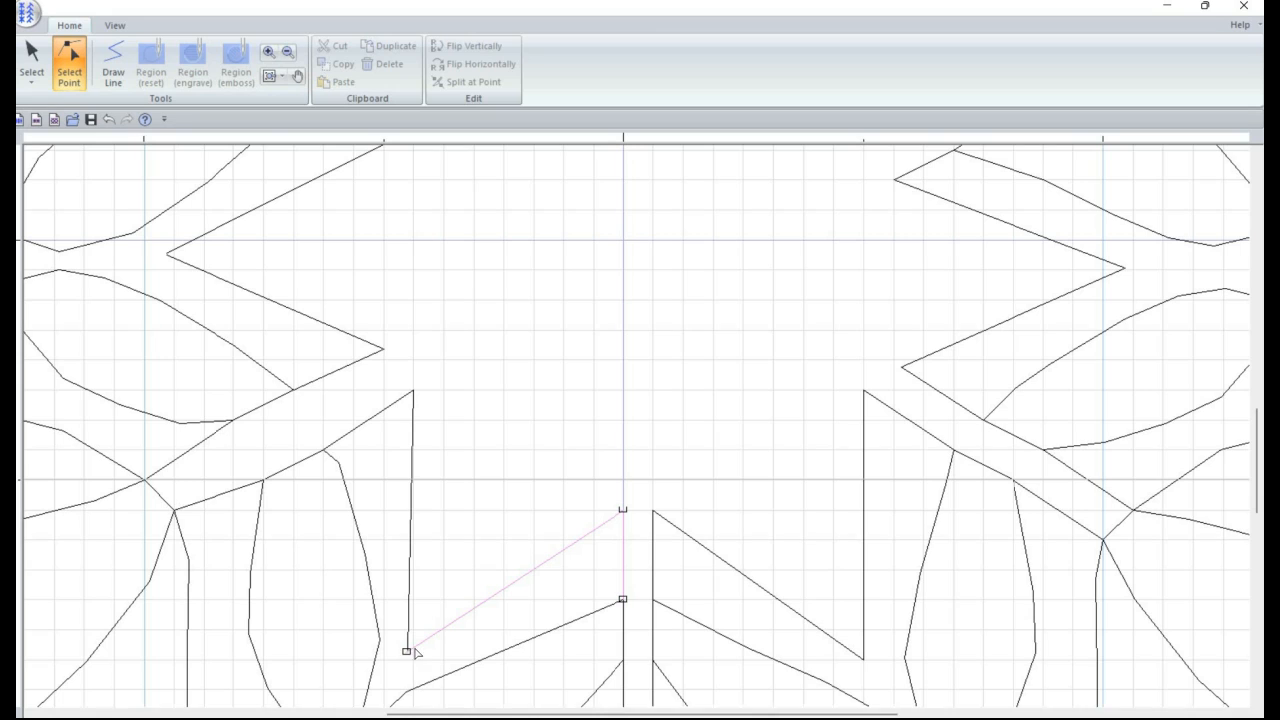
{"action": "left_click_drag", "start_coordinate": [413, 650], "coordinate": [415, 631]}
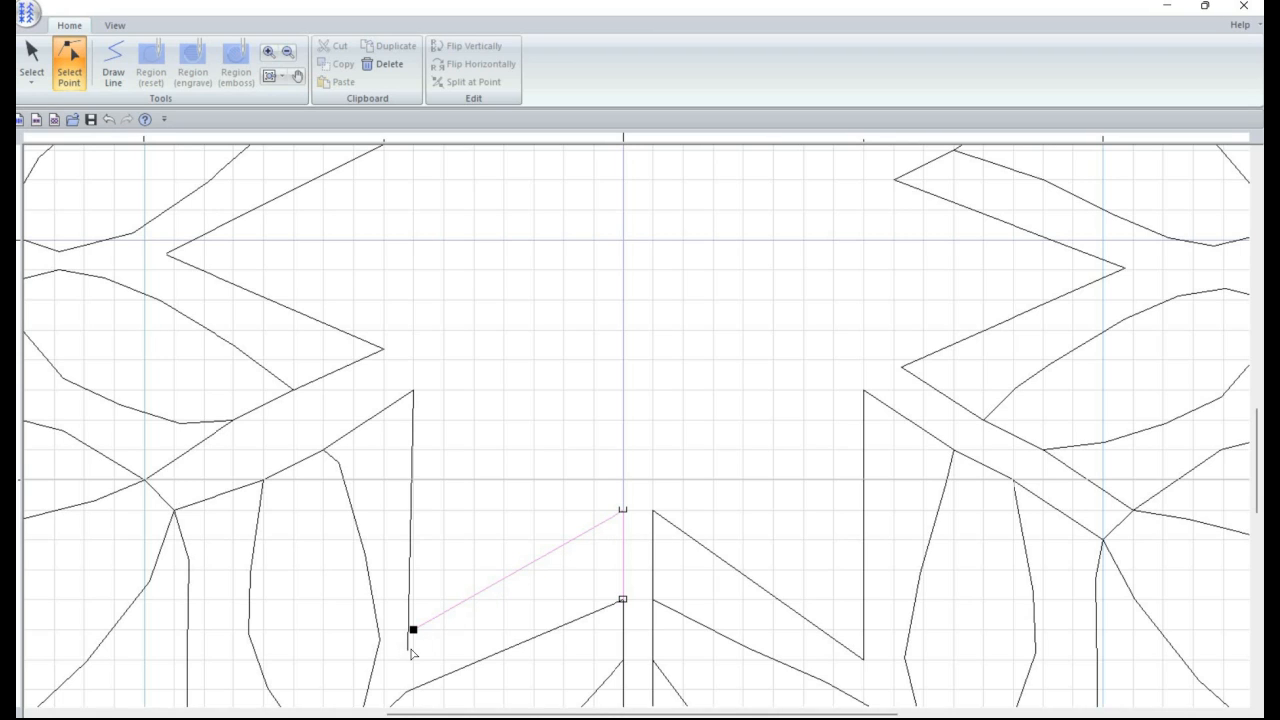
{"action": "left_click", "coordinate": [408, 650]}
{"action": "left_click", "coordinate": [408, 652]}
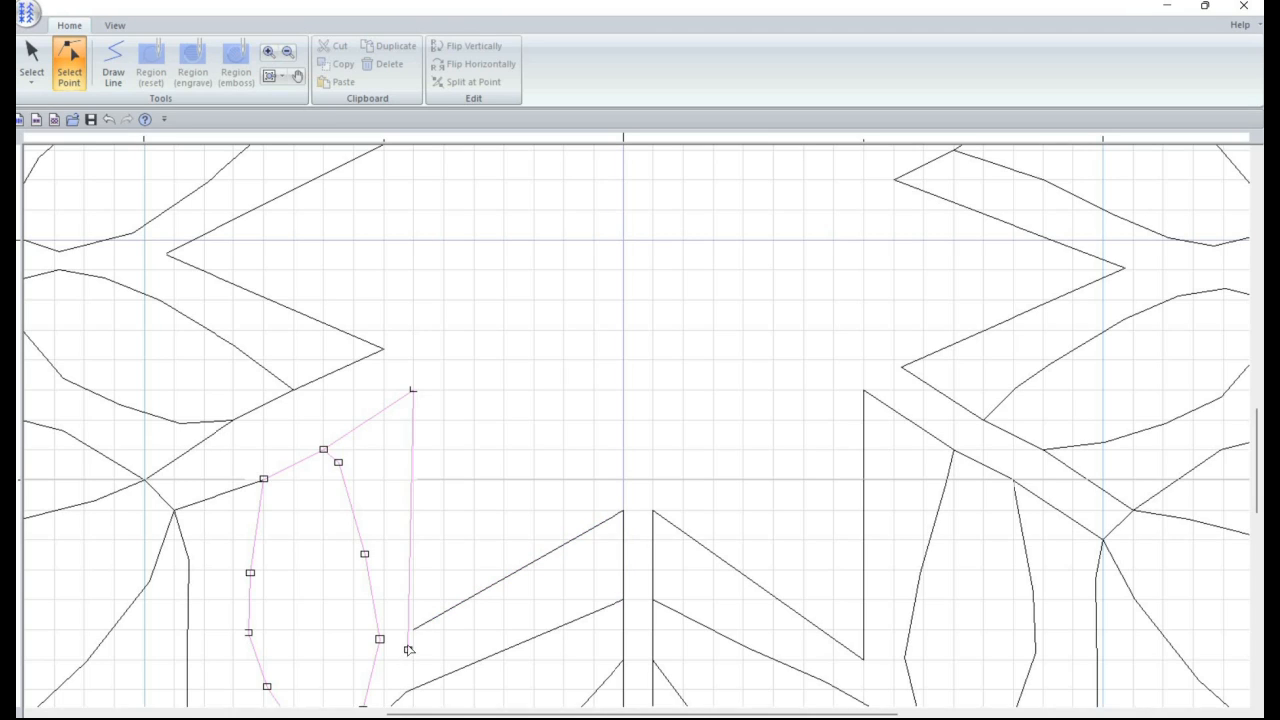
{"action": "left_click", "coordinate": [412, 642]}
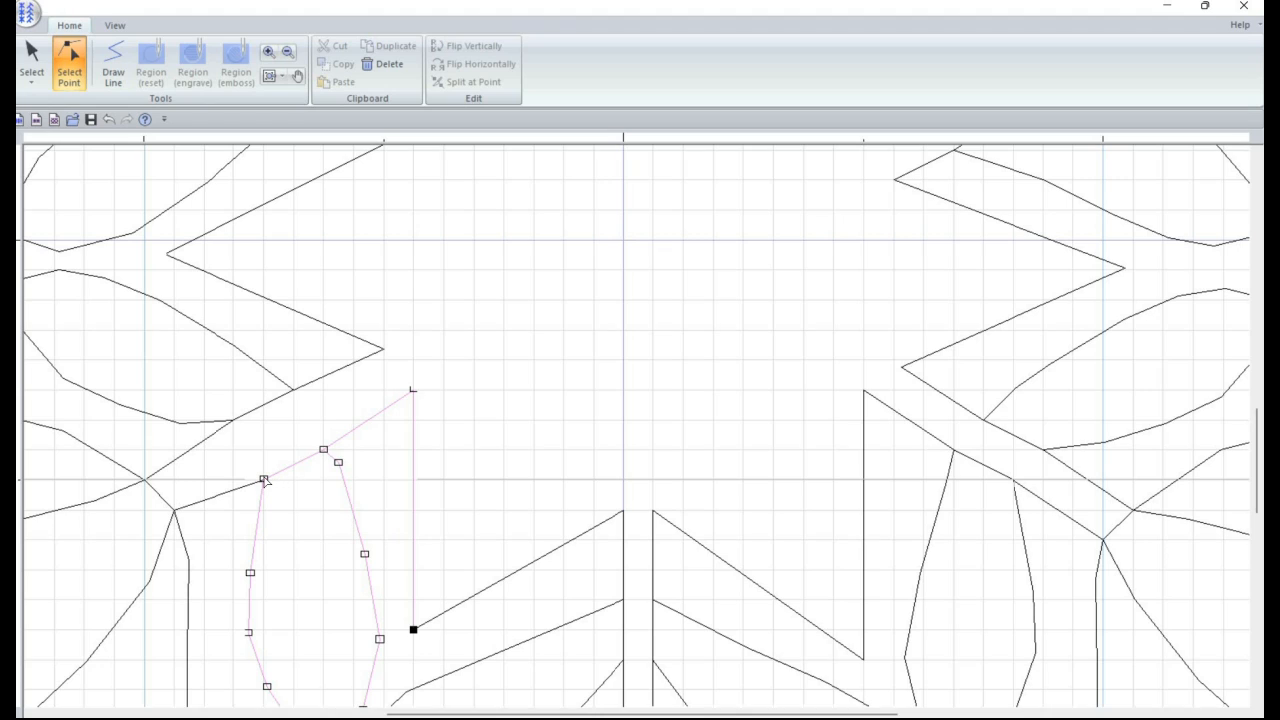
{"action": "mouse_move", "coordinate": [264, 480]}
{"action": "left_mouse_down"}
{"action": "mouse_move", "coordinate": [264, 508]}
{"action": "mouse_move", "coordinate": [262, 480]}
{"action": "left_mouse_up"}
Step: Save the pattern, reapply 0 - TC tuplipcircle A as the decorative fill in the embroidery layout, and run through its stitch simulation
{"action": "left_click", "coordinate": [27, 15]}
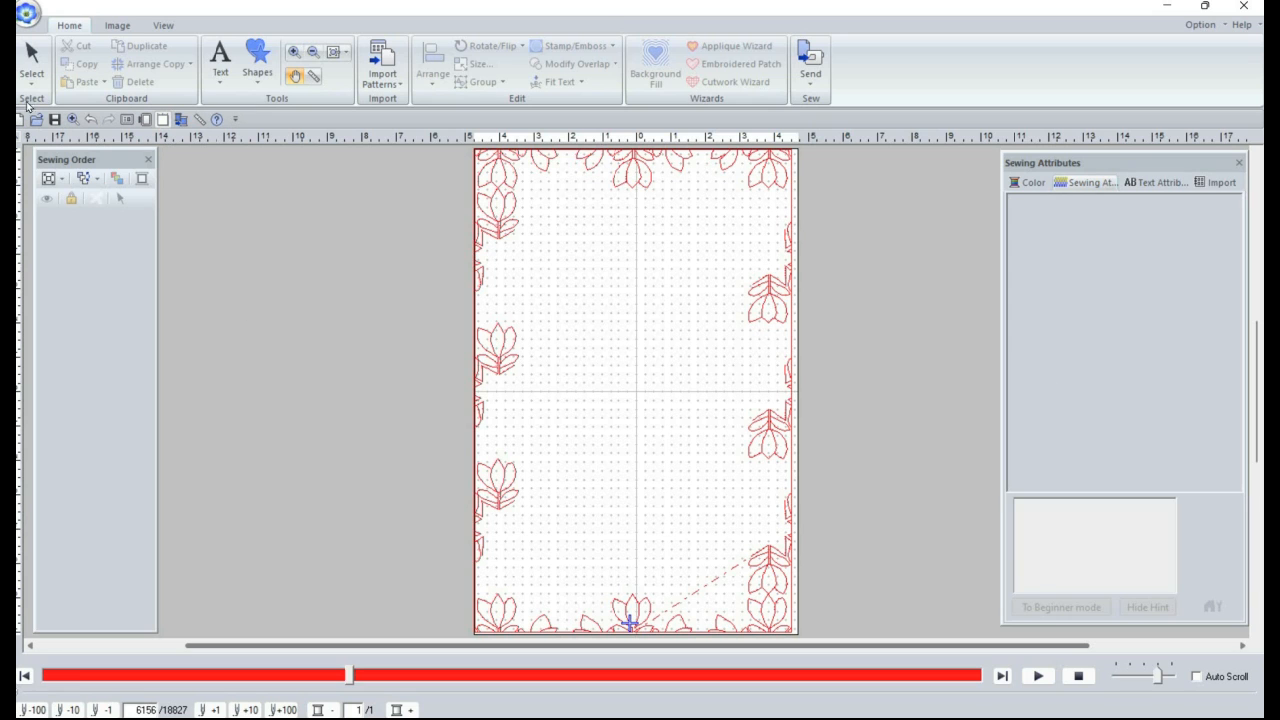
{"action": "left_click", "coordinate": [36, 58]}
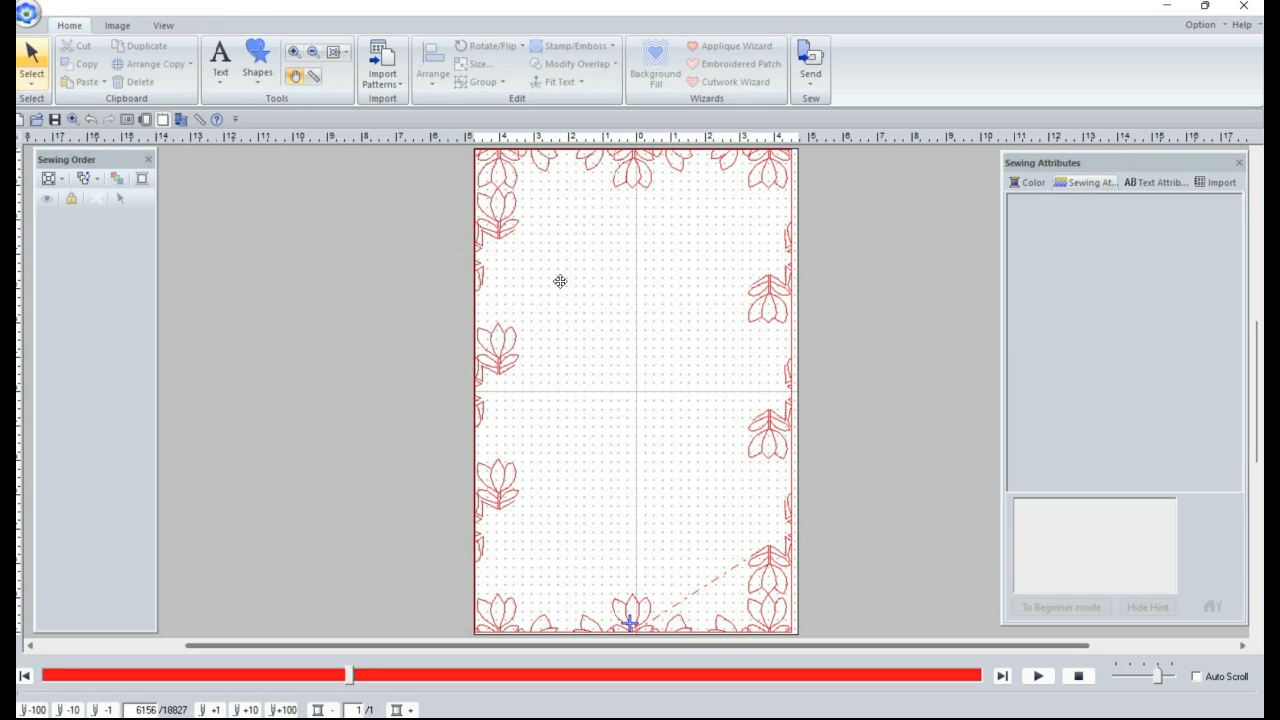
{"action": "left_click", "coordinate": [560, 282]}
{"action": "left_click", "coordinate": [1095, 275]}
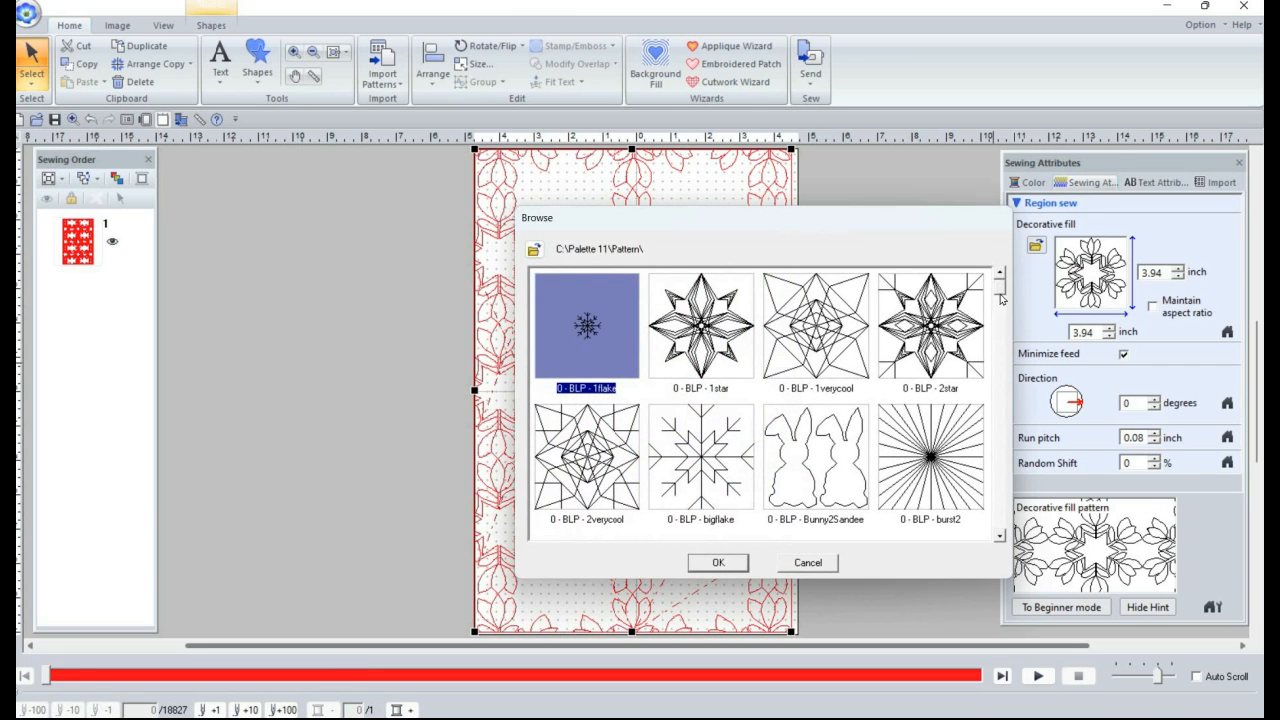
{"action": "left_click_drag", "start_coordinate": [1000, 287], "coordinate": [1000, 475]}
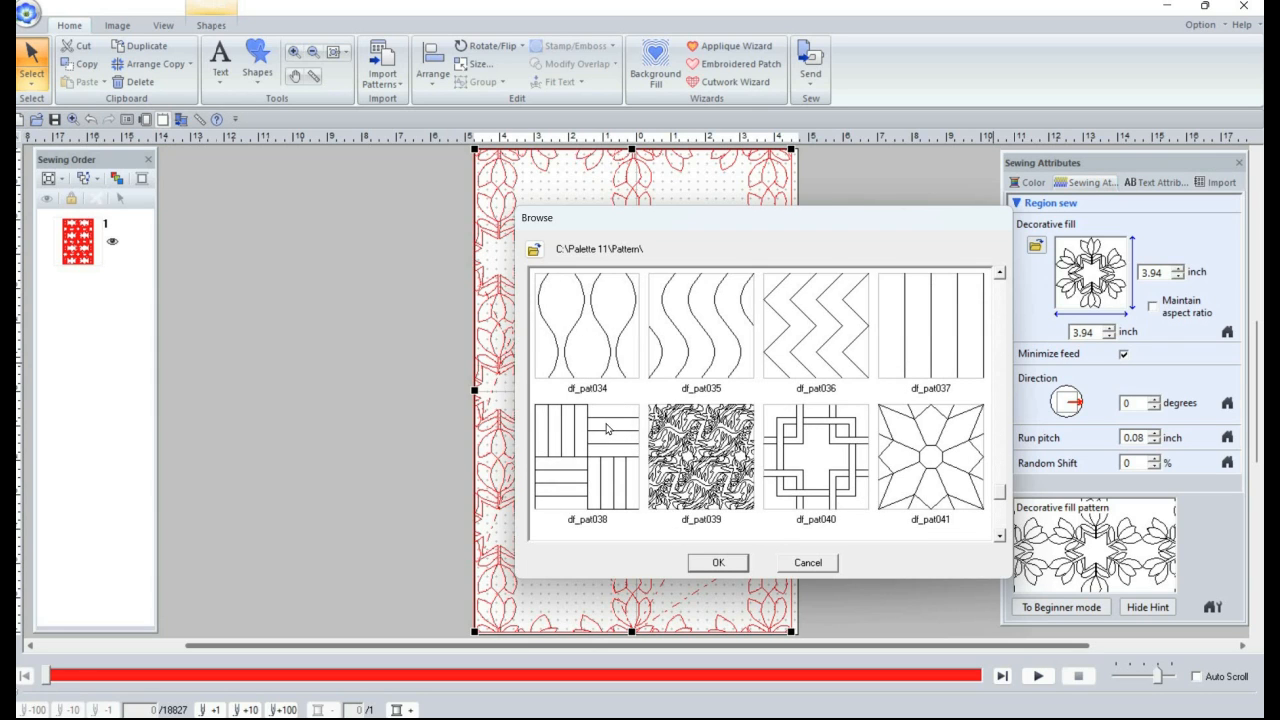
{"action": "scroll", "coordinate": [606, 428], "scroll_direction": "up", "scroll_amount": 4}
{"action": "scroll", "coordinate": [590, 440], "scroll_direction": "up", "scroll_amount": 10}
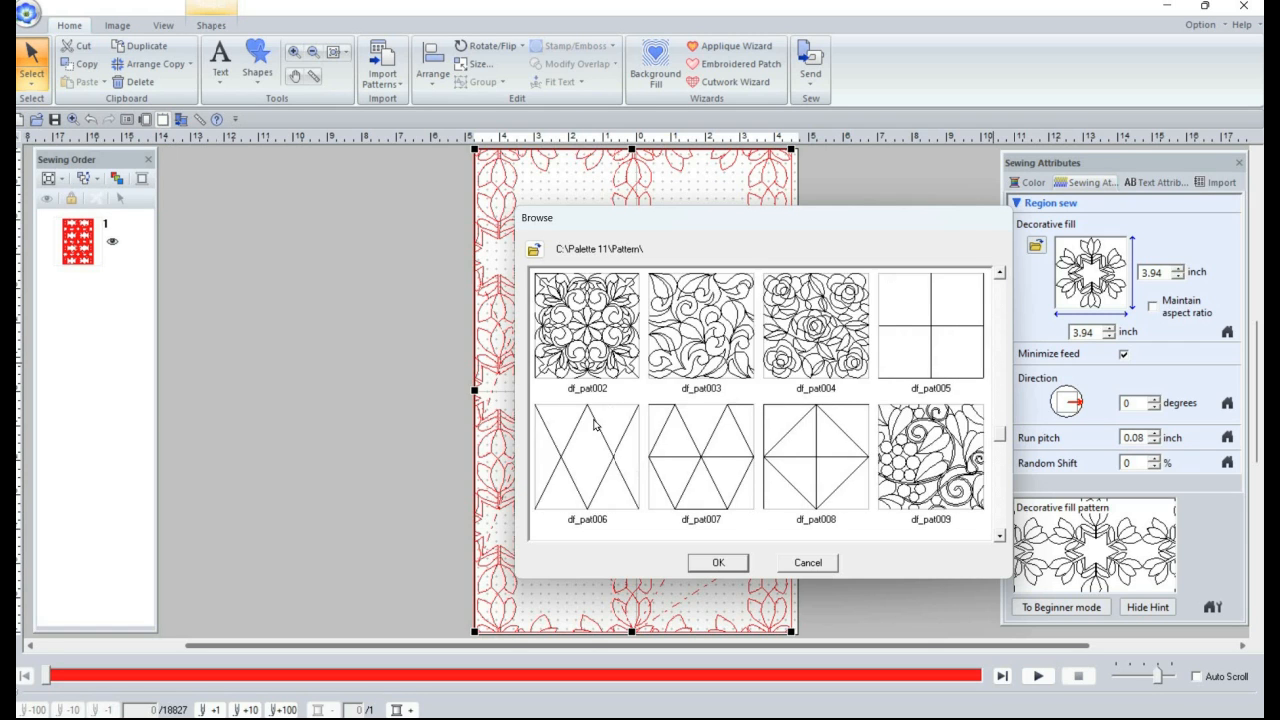
{"action": "left_click", "coordinate": [582, 455]}
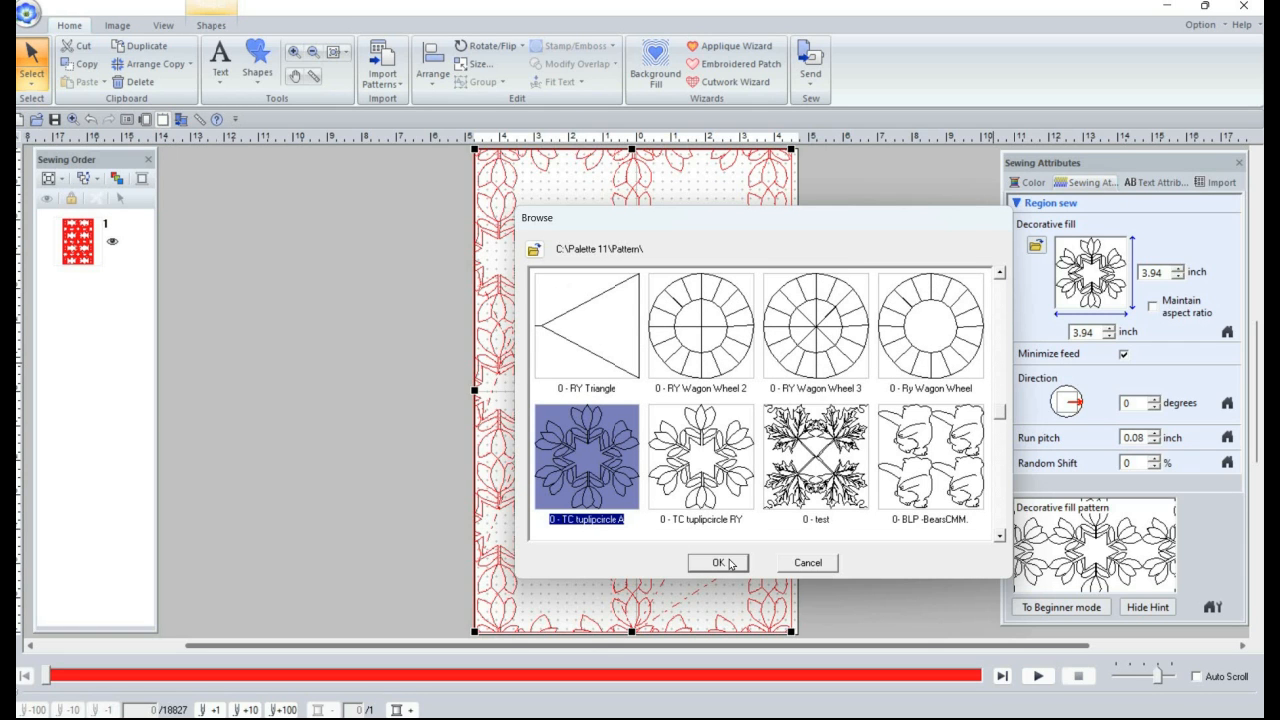
{"action": "left_click", "coordinate": [718, 562]}
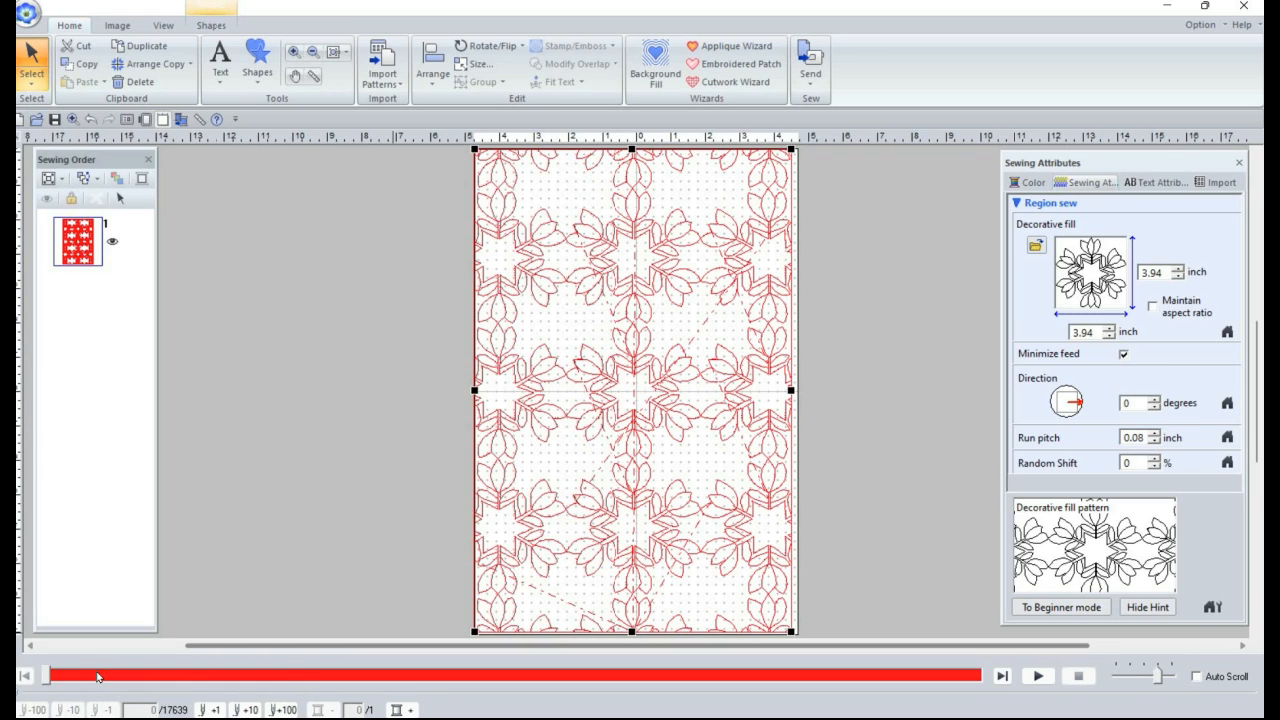
{"action": "mouse_move", "coordinate": [46, 676]}
{"action": "left_mouse_down"}
{"action": "mouse_move", "coordinate": [204, 684]}
{"action": "mouse_move", "coordinate": [224, 697]}
{"action": "mouse_move", "coordinate": [206, 684]}
{"action": "mouse_move", "coordinate": [223, 684]}
{"action": "mouse_move", "coordinate": [47, 654]}
{"action": "mouse_move", "coordinate": [50, 682]}
{"action": "mouse_move", "coordinate": [291, 692]}
{"action": "mouse_move", "coordinate": [428, 678]}
{"action": "mouse_move", "coordinate": [600, 640]}
{"action": "mouse_move", "coordinate": [826, 623]}
{"action": "mouse_move", "coordinate": [812, 583]}
{"action": "left_mouse_up"}
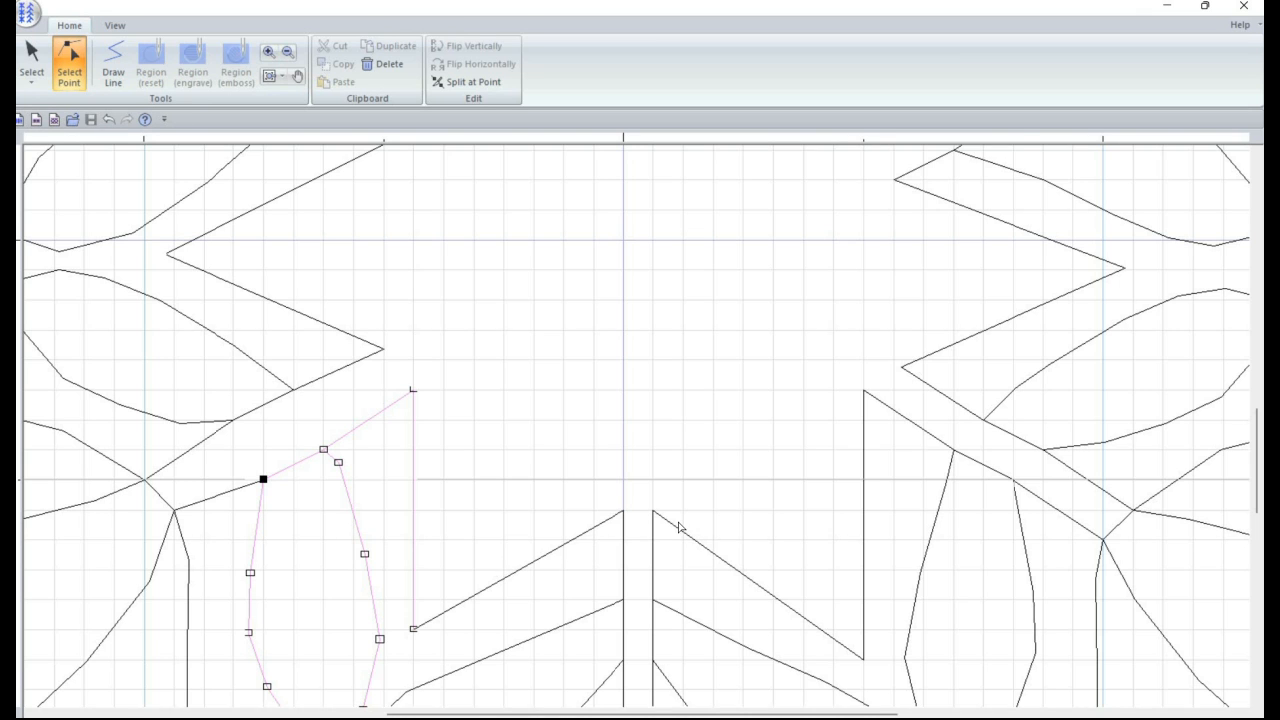
Step: Back in the pattern editor, move the lowest point on the right side of the top flower's middle petal down and right onto the grid
{"action": "scroll", "coordinate": [679, 527], "scroll_direction": "up", "scroll_amount": 10}
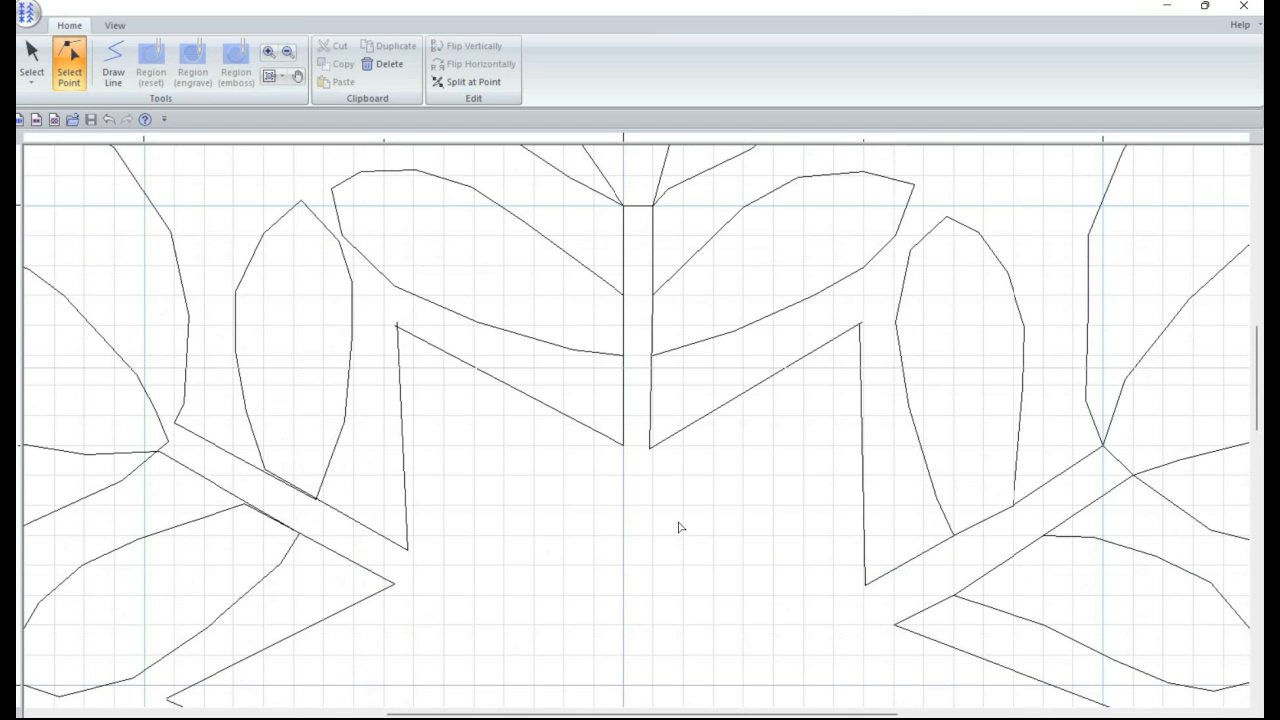
{"action": "left_click", "coordinate": [695, 522]}
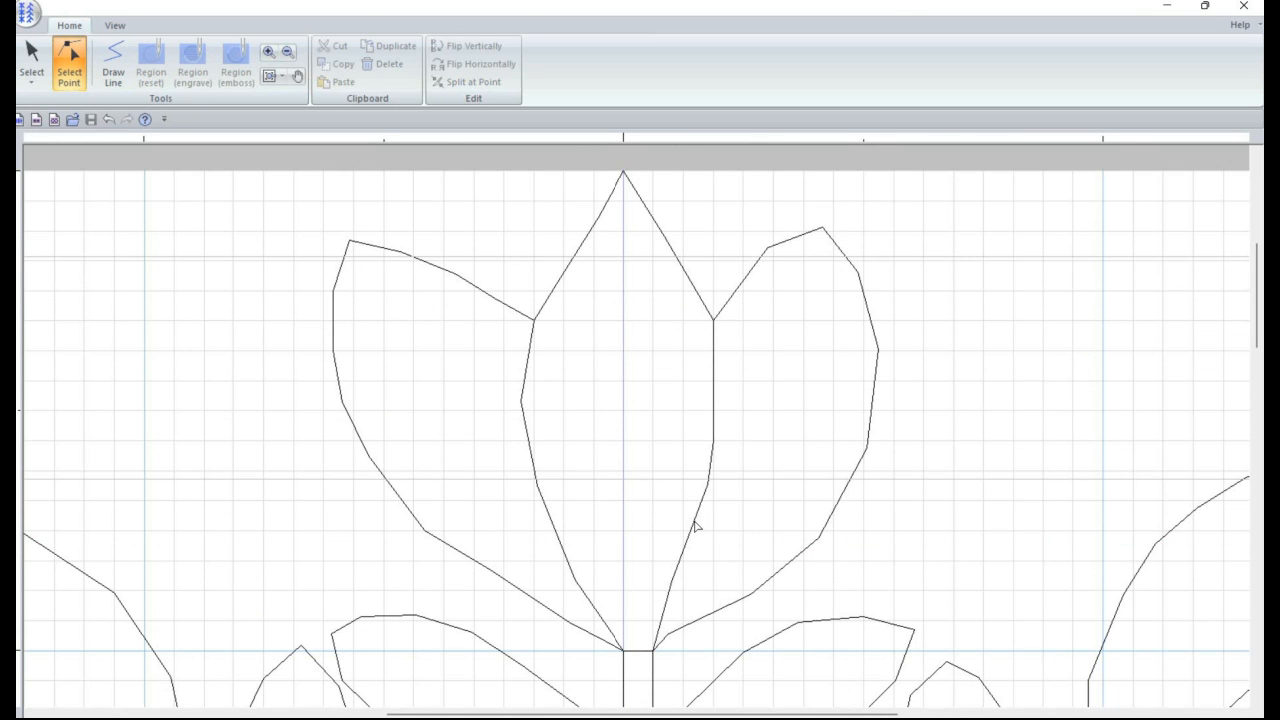
{"action": "left_click", "coordinate": [677, 587]}
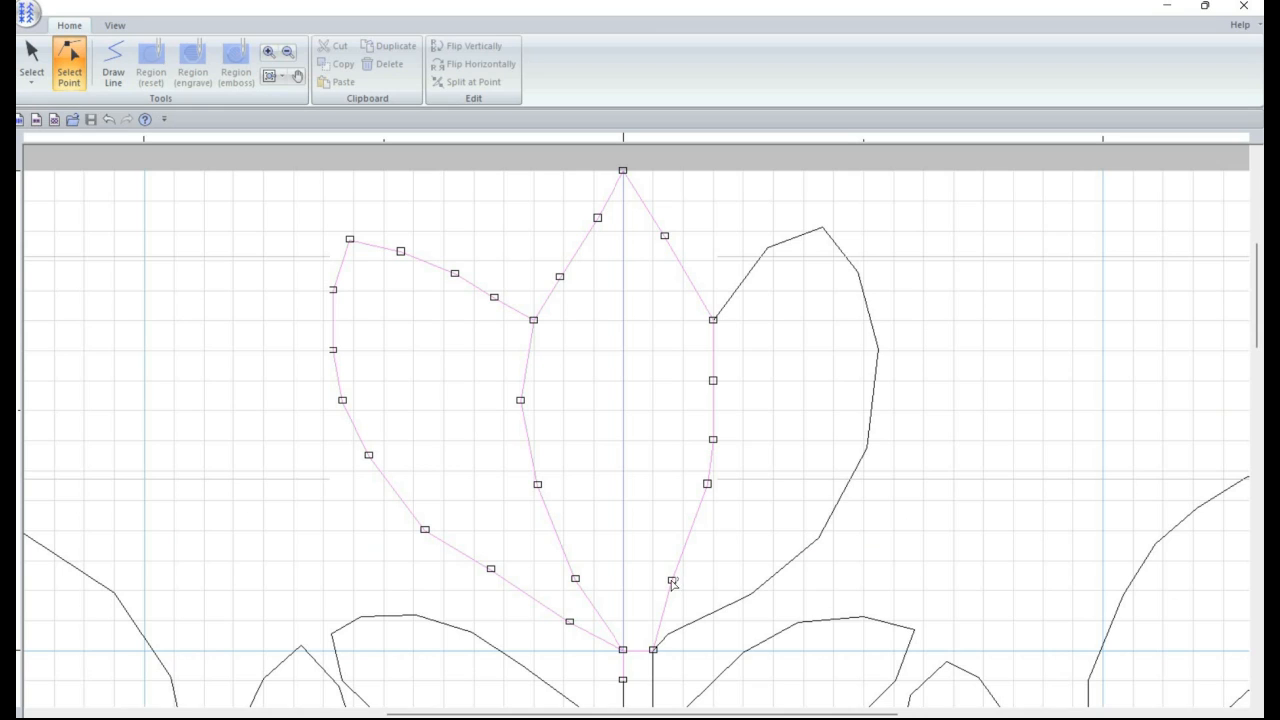
{"action": "left_click_drag", "start_coordinate": [675, 584], "coordinate": [685, 594]}
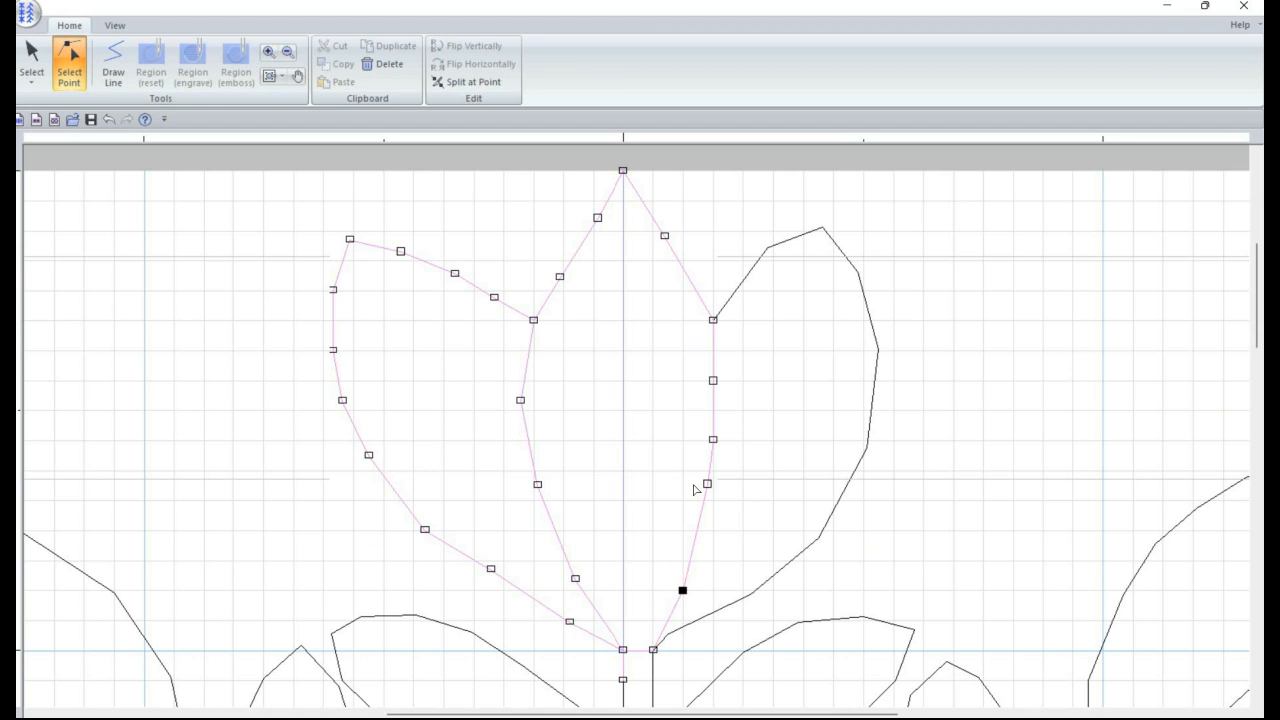
Step: Remove the extra point near the base of the top flower's right petal so the outline runs straight to the stem corner
{"action": "scroll", "coordinate": [738, 516], "scroll_direction": "down", "scroll_amount": 1}
{"action": "left_click", "coordinate": [709, 511]}
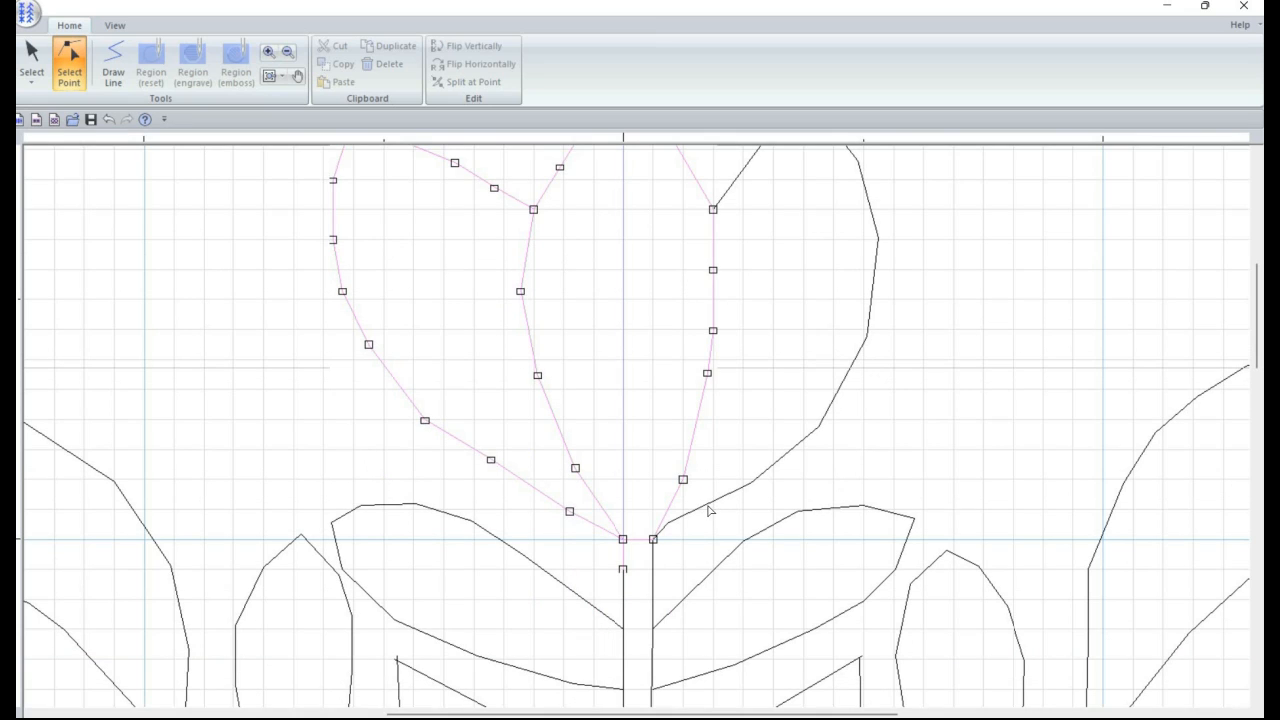
{"action": "left_click", "coordinate": [669, 531]}
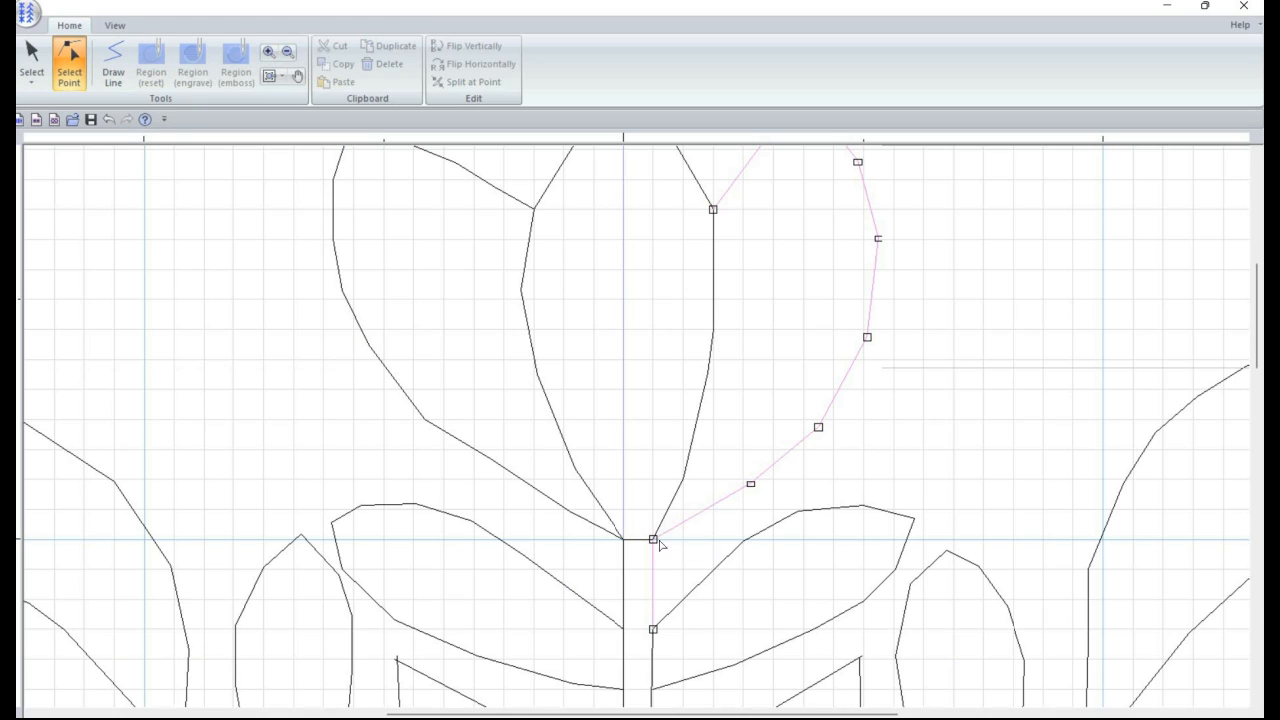
Step: Test both end joins of the top flower's right petal by shifting each end point one grid square, undoing each move
{"action": "left_click_drag", "start_coordinate": [653, 539], "coordinate": [682, 540]}
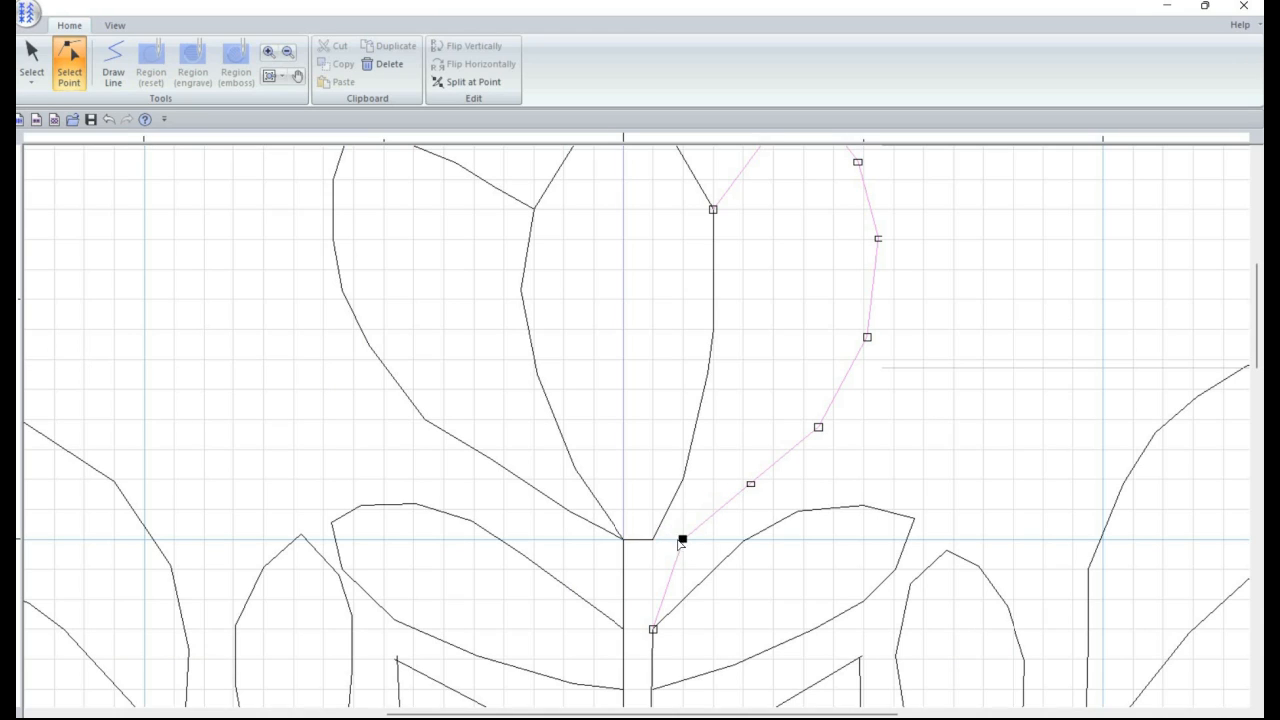
{"action": "key", "text": "ctrl+z"}
{"action": "left_click", "coordinate": [713, 209]}
{"action": "left_click_drag", "start_coordinate": [713, 209], "coordinate": [743, 211]}
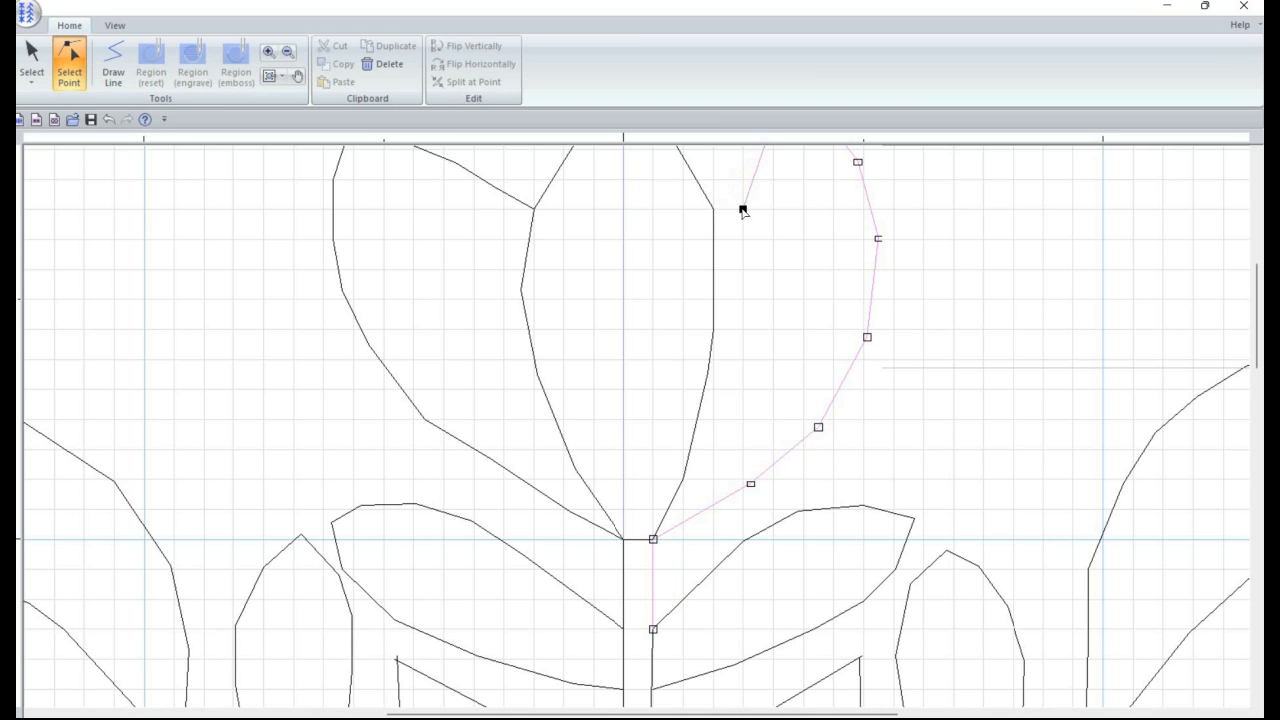
{"action": "key", "text": "ctrl+z"}
Step: Snap the lower end of the top stem's right edge to the grid and rejoin the right leaf's lower end to that edge
{"action": "left_click", "coordinate": [662, 688]}
{"action": "left_click", "coordinate": [681, 689]}
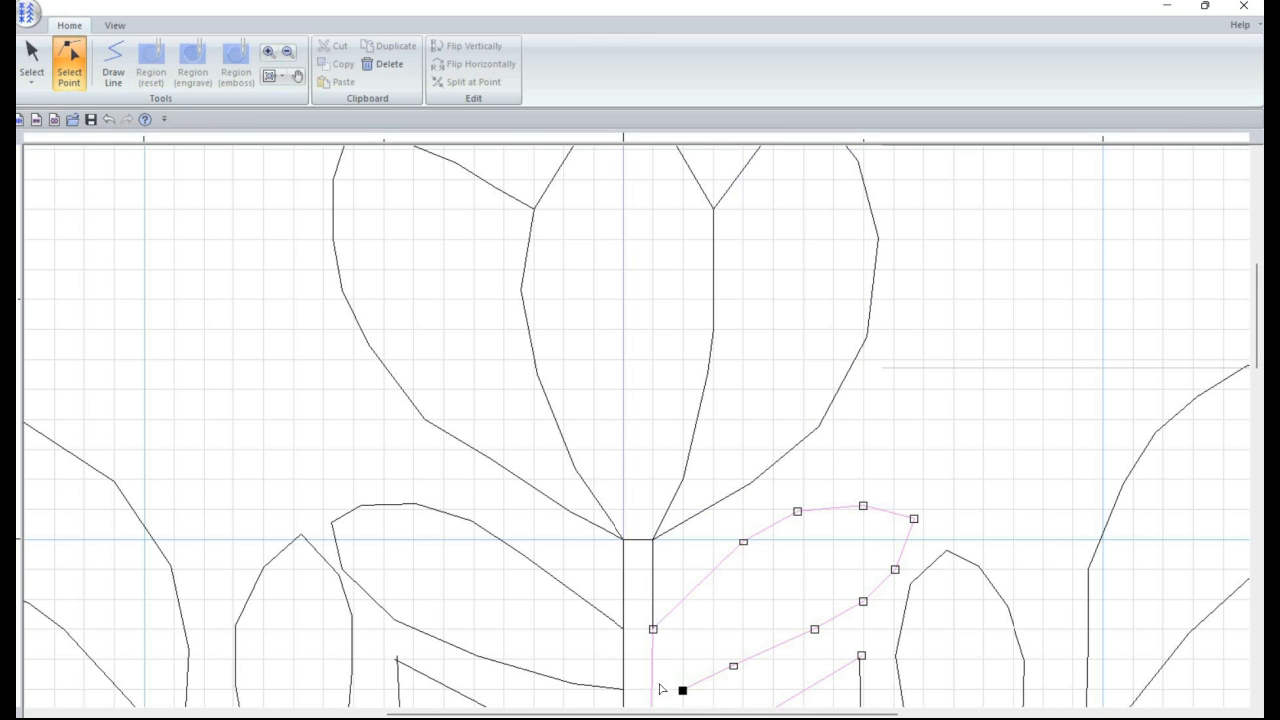
{"action": "left_click", "coordinate": [758, 511]}
{"action": "scroll", "coordinate": [658, 384], "scroll_direction": "down", "scroll_amount": 3}
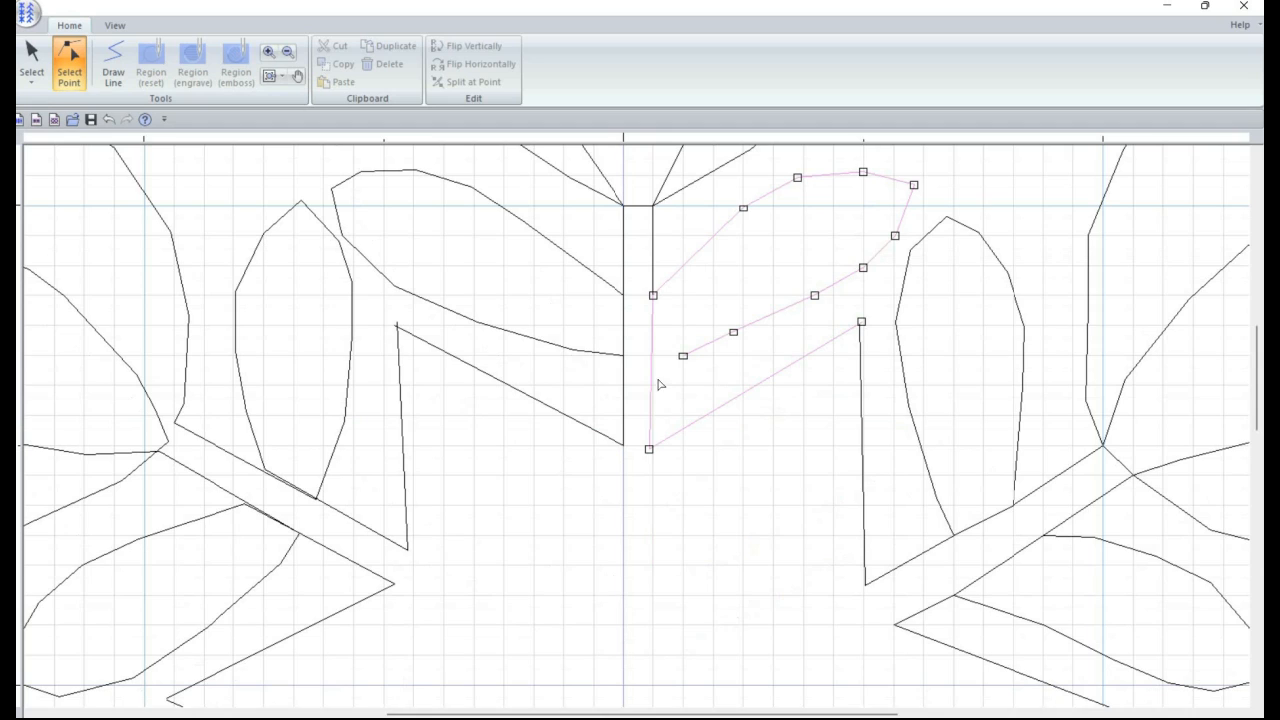
{"action": "left_click", "coordinate": [651, 450]}
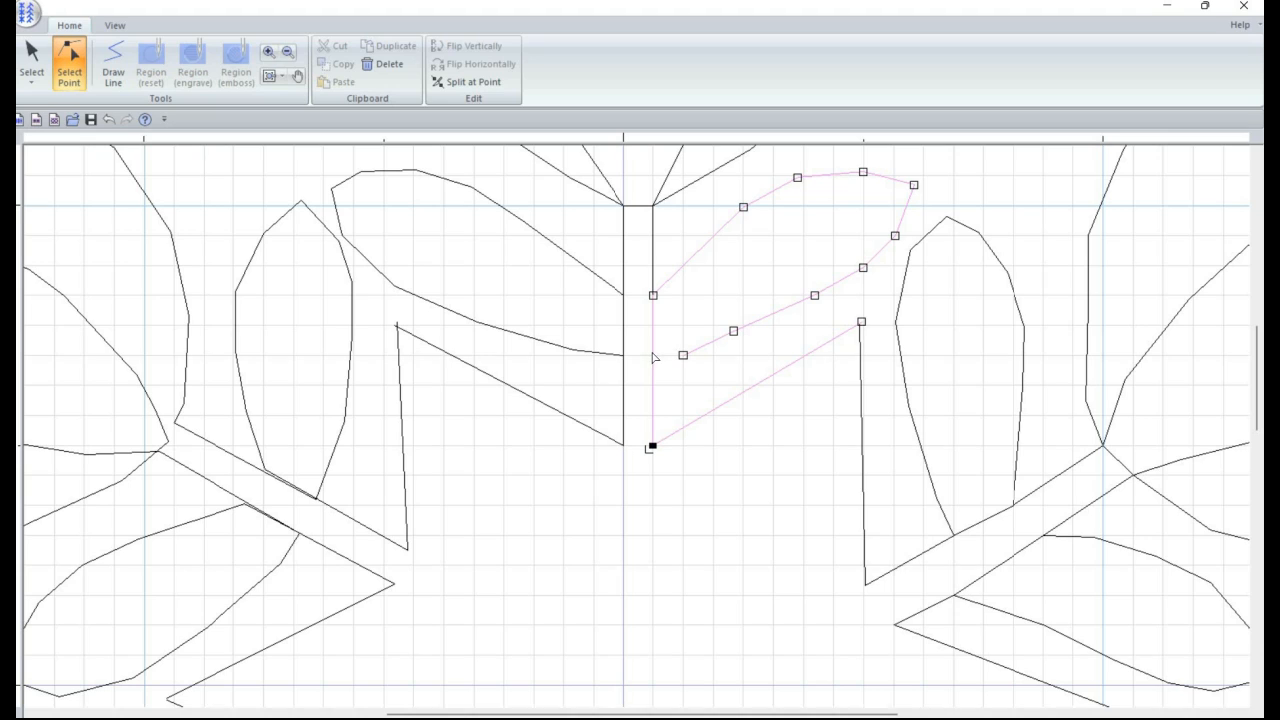
{"action": "left_click", "coordinate": [656, 356]}
{"action": "left_click_drag", "start_coordinate": [682, 356], "coordinate": [648, 371]}
{"action": "left_click", "coordinate": [623, 356]}
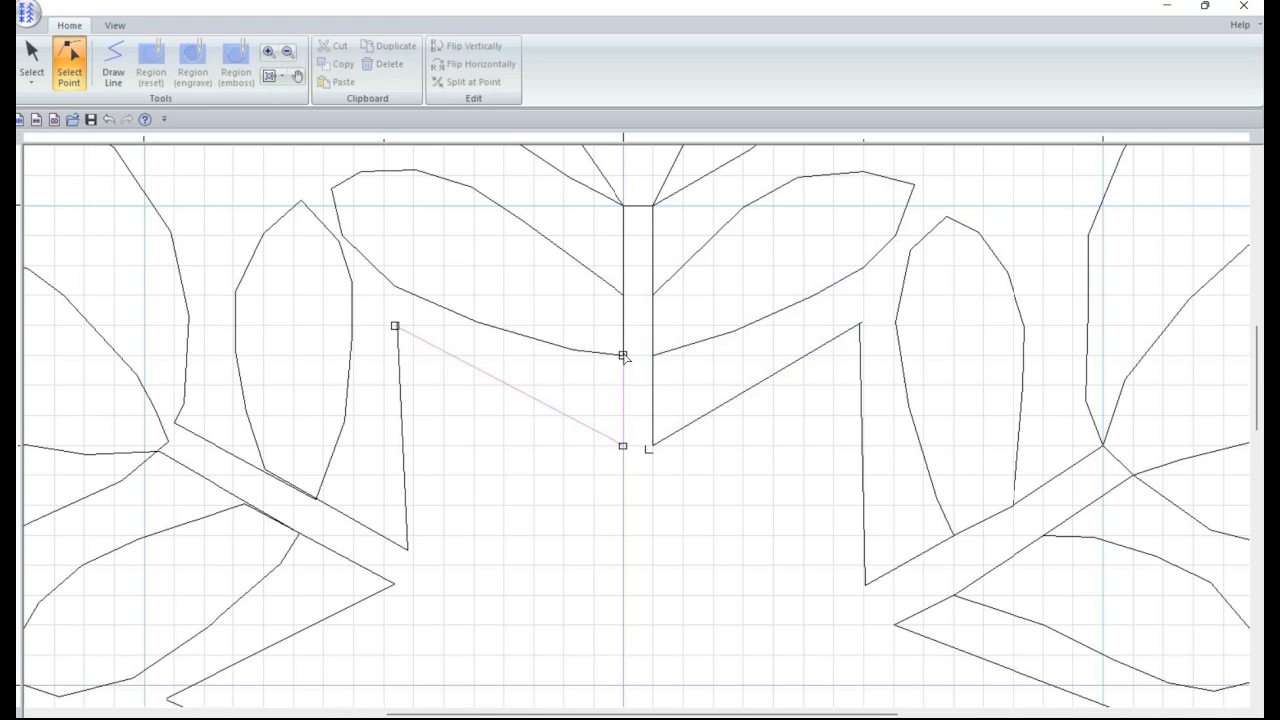
{"action": "left_click", "coordinate": [624, 302]}
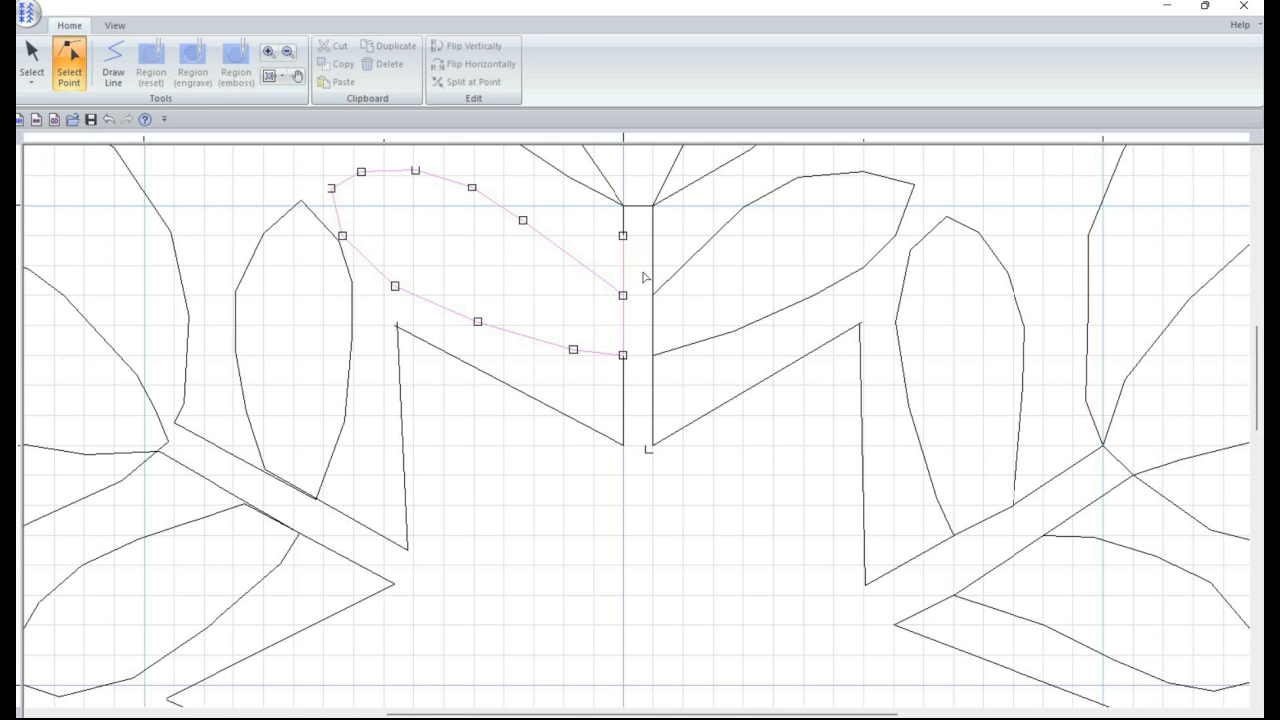
Step: Join the upper-left inner star corner by moving the slanted and vertical line ends to one grid point
{"action": "scroll", "coordinate": [436, 459], "scroll_direction": "up", "scroll_amount": 1}
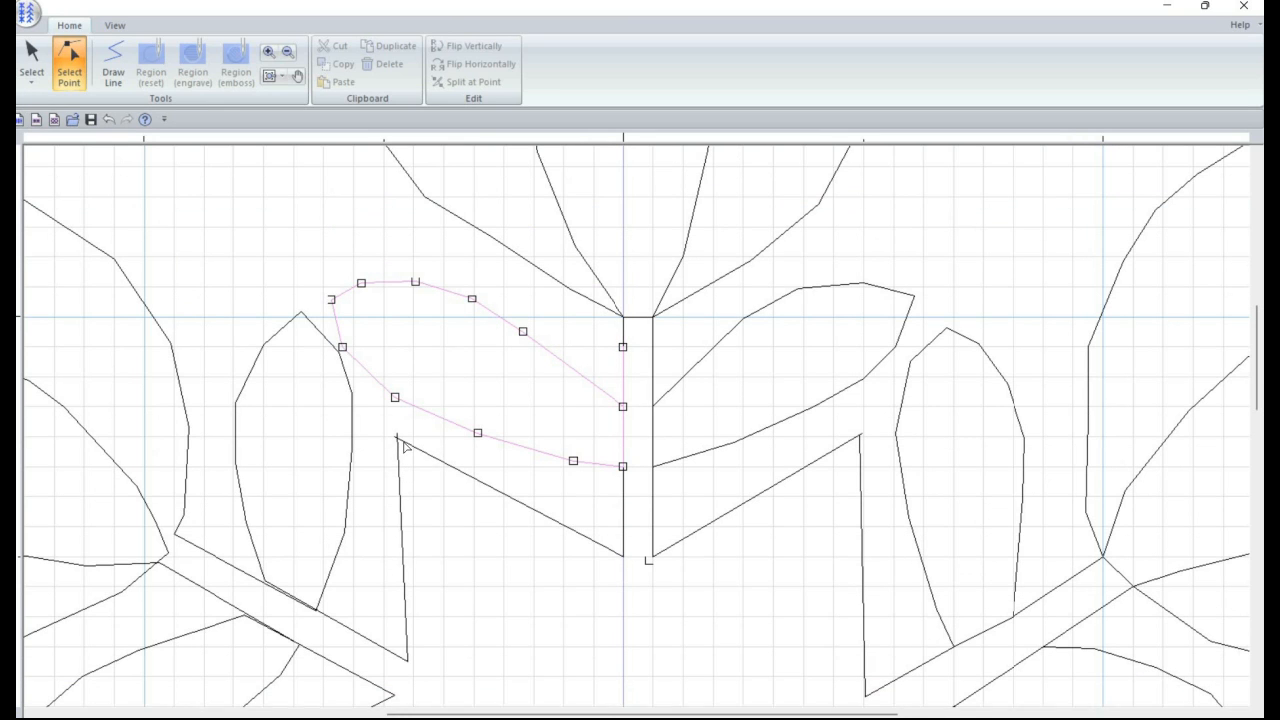
{"action": "left_click", "coordinate": [396, 441]}
{"action": "left_click_drag", "start_coordinate": [396, 438], "coordinate": [422, 438]}
{"action": "left_click", "coordinate": [397, 435]}
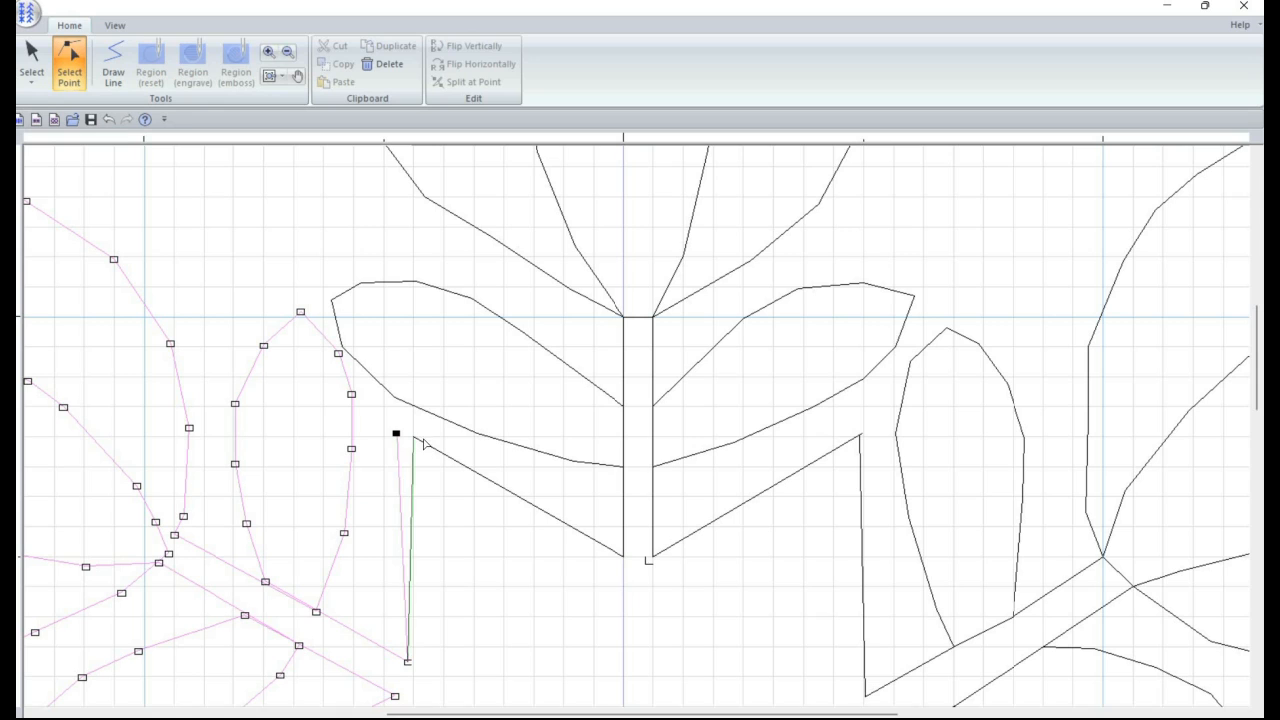
Step: Join the upper-right inner star corner by moving the vertical and slanted line ends onto the same grid point
{"action": "left_click", "coordinate": [860, 437]}
{"action": "left_click_drag", "start_coordinate": [866, 441], "coordinate": [843, 447]}
{"action": "left_click", "coordinate": [863, 437]}
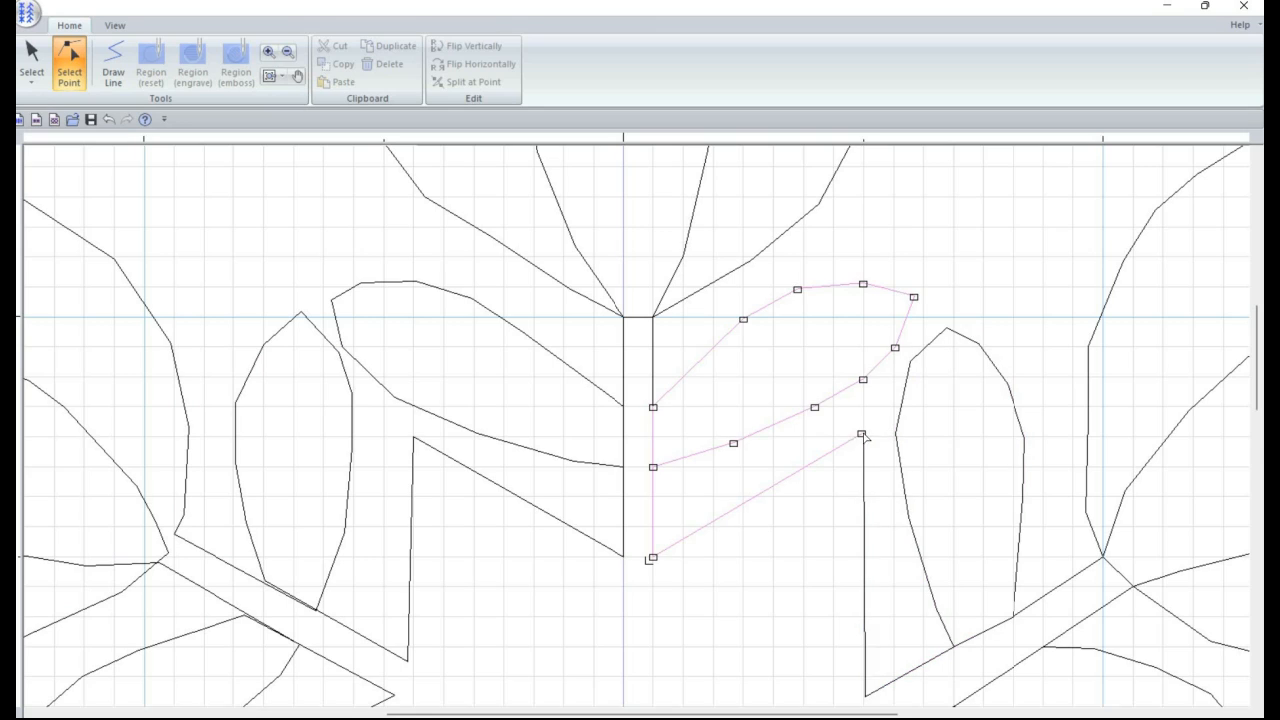
{"action": "left_click", "coordinate": [865, 439]}
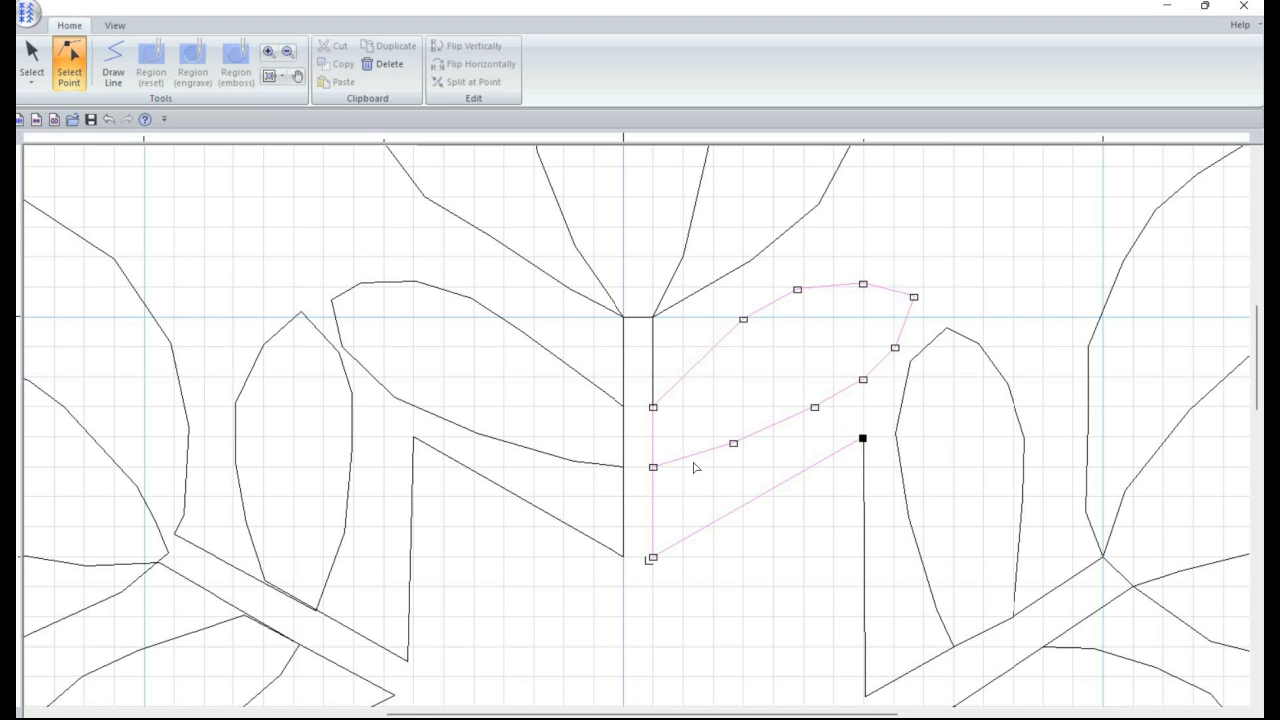
Step: Pull apart the doubled outlines at the tip of the upper-left flower's middle petal by moving their points to separate grid positions
{"action": "scroll", "coordinate": [203, 494], "scroll_direction": "down", "scroll_amount": 5}
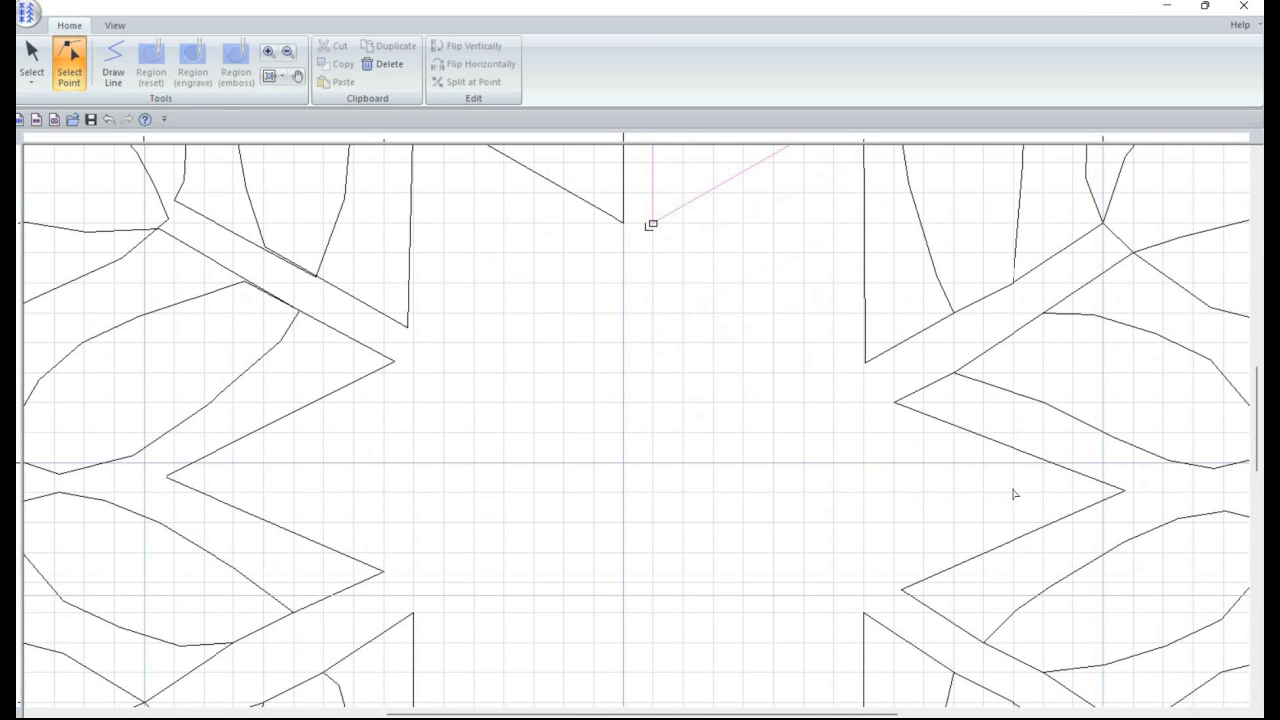
{"action": "scroll", "coordinate": [518, 545], "scroll_direction": "down", "scroll_amount": 3}
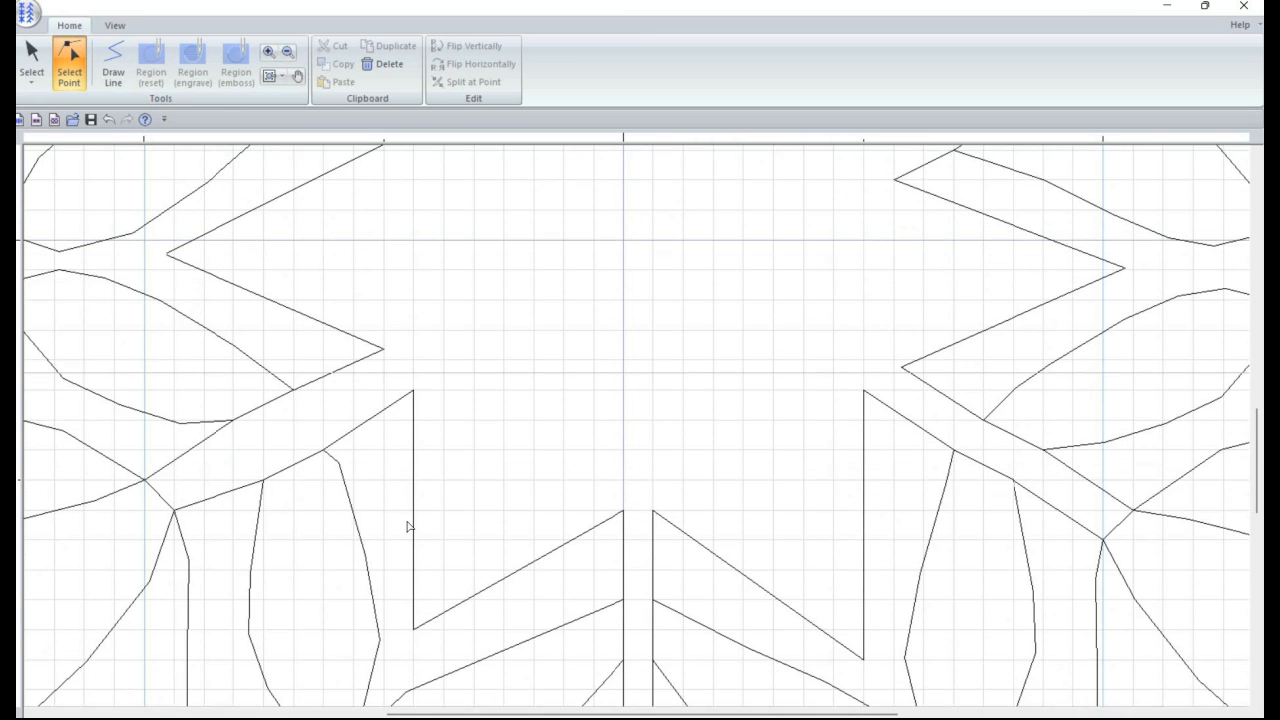
{"action": "scroll", "coordinate": [600, 527], "scroll_direction": "down", "scroll_amount": 2}
{"action": "scroll", "coordinate": [611, 409], "scroll_direction": "up", "scroll_amount": 10}
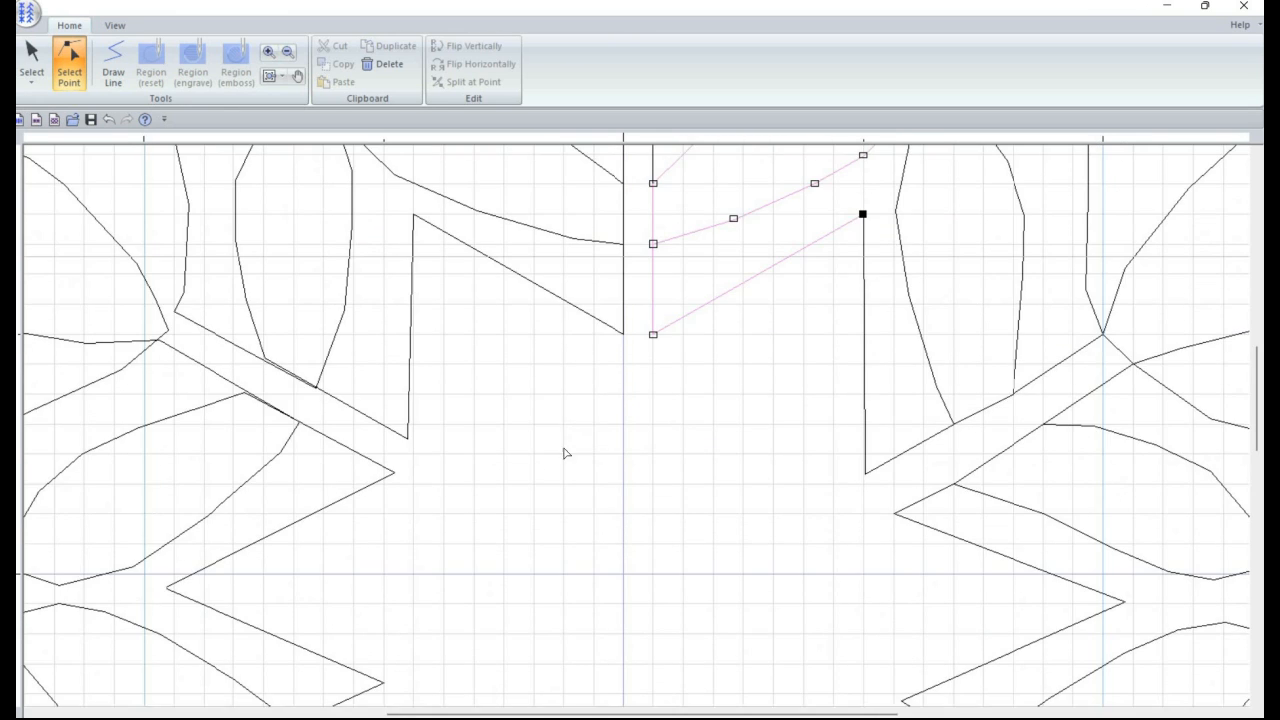
{"action": "scroll", "coordinate": [390, 498], "scroll_direction": "down", "scroll_amount": 2}
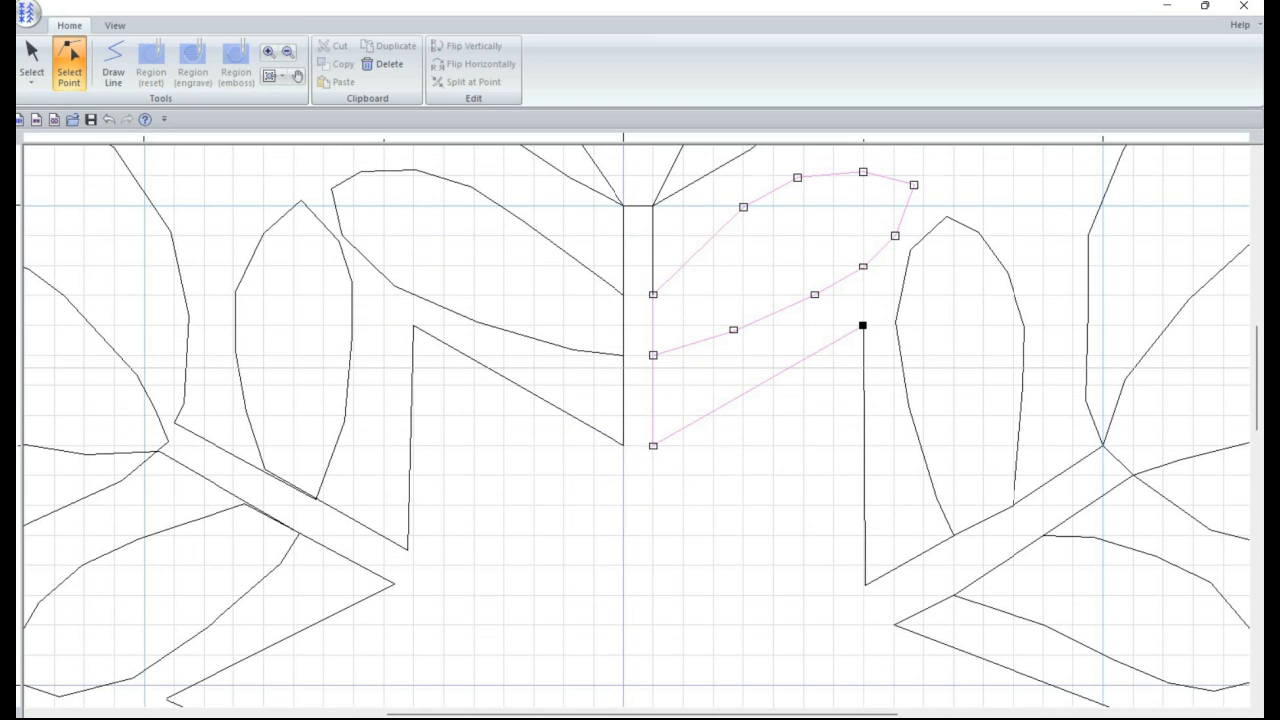
{"action": "left_click_drag", "start_coordinate": [676, 714], "coordinate": [430, 690]}
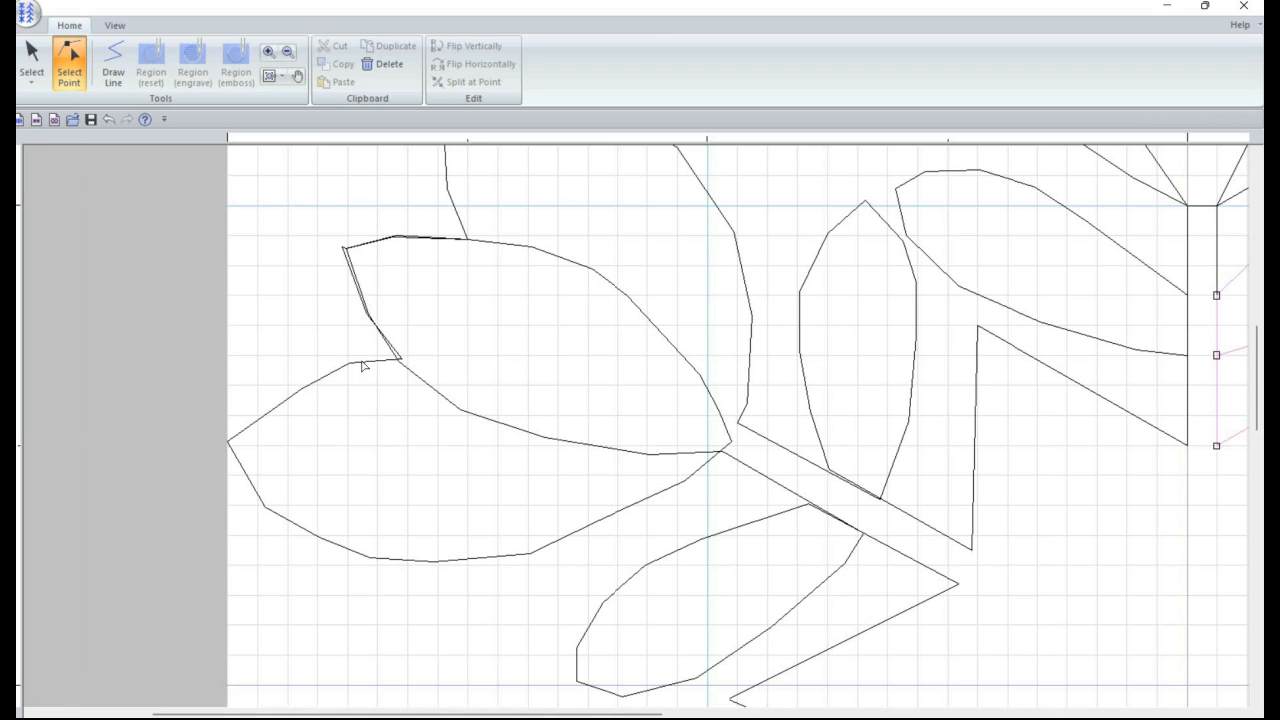
{"action": "left_click", "coordinate": [393, 335]}
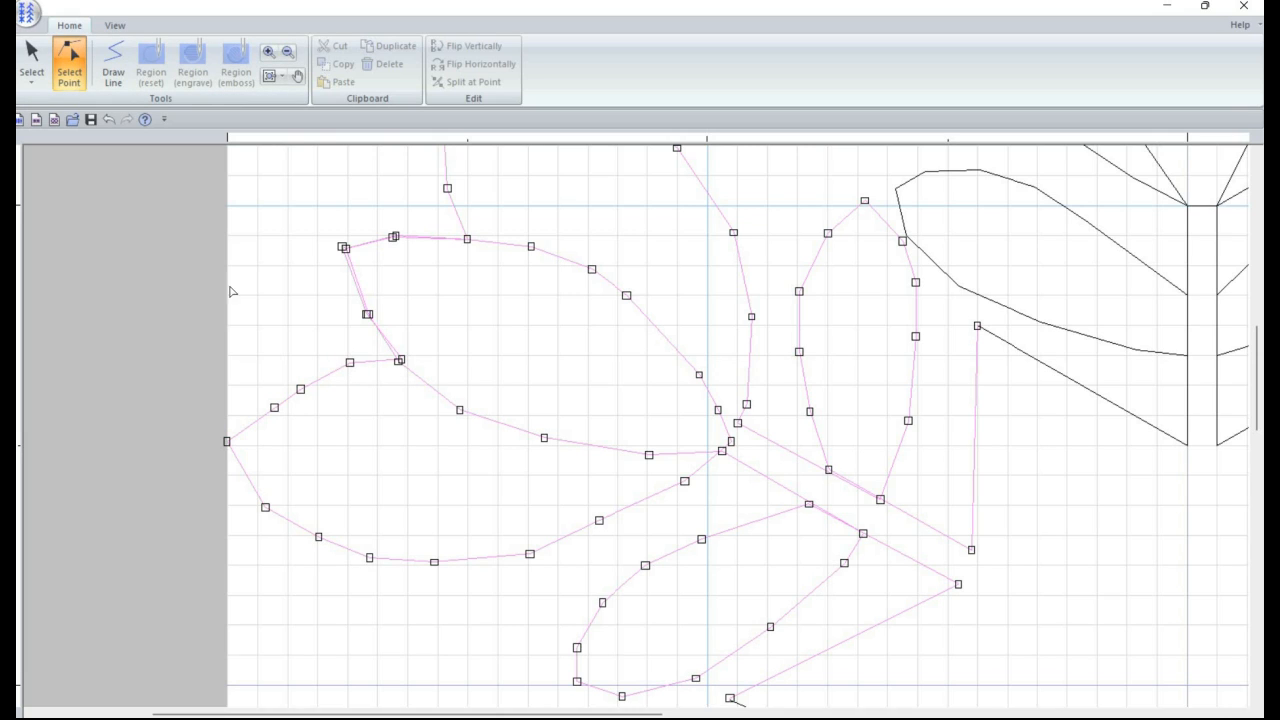
{"action": "left_click", "coordinate": [390, 364]}
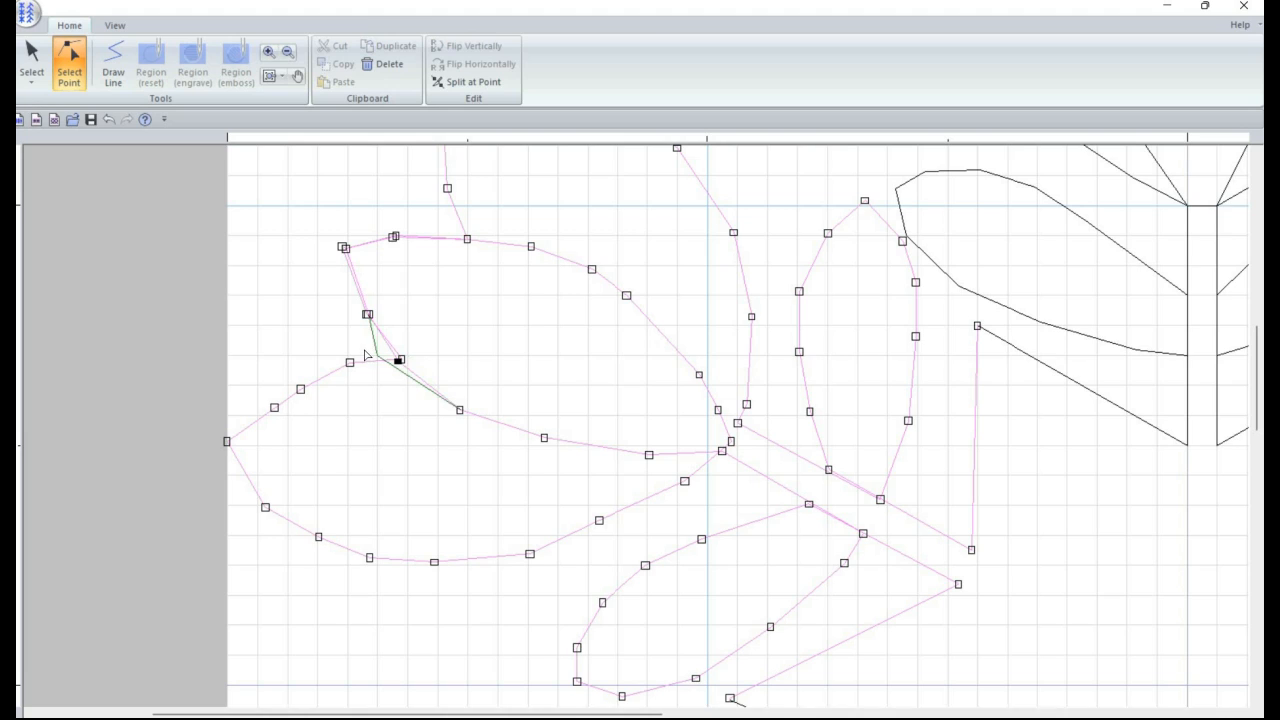
{"action": "left_click_drag", "start_coordinate": [364, 318], "coordinate": [288, 295]}
{"action": "left_click_drag", "start_coordinate": [342, 247], "coordinate": [287, 235]}
{"action": "left_click", "coordinate": [346, 248]}
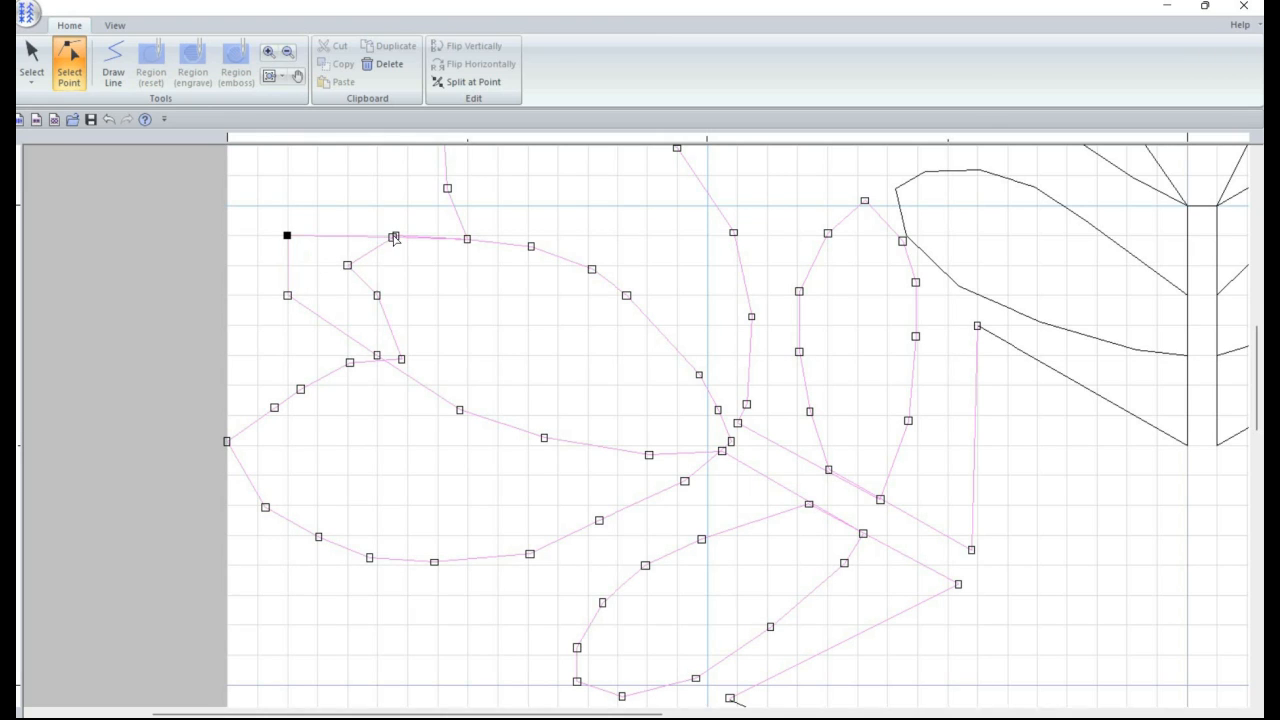
{"action": "left_click_drag", "start_coordinate": [396, 237], "coordinate": [377, 205]}
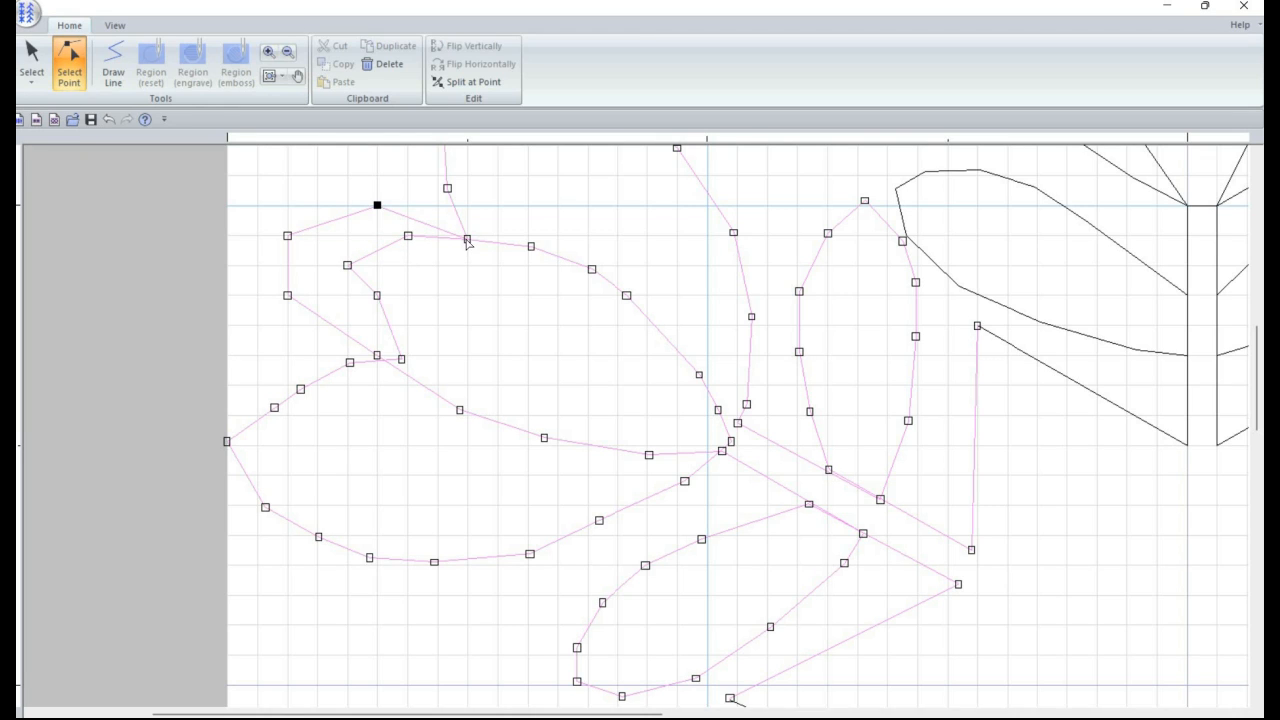
Step: Split the upper-left flower's outline at the upper and lower junction points of the outer duplicate line
{"action": "right_click", "coordinate": [467, 239]}
{"action": "left_click", "coordinate": [489, 250]}
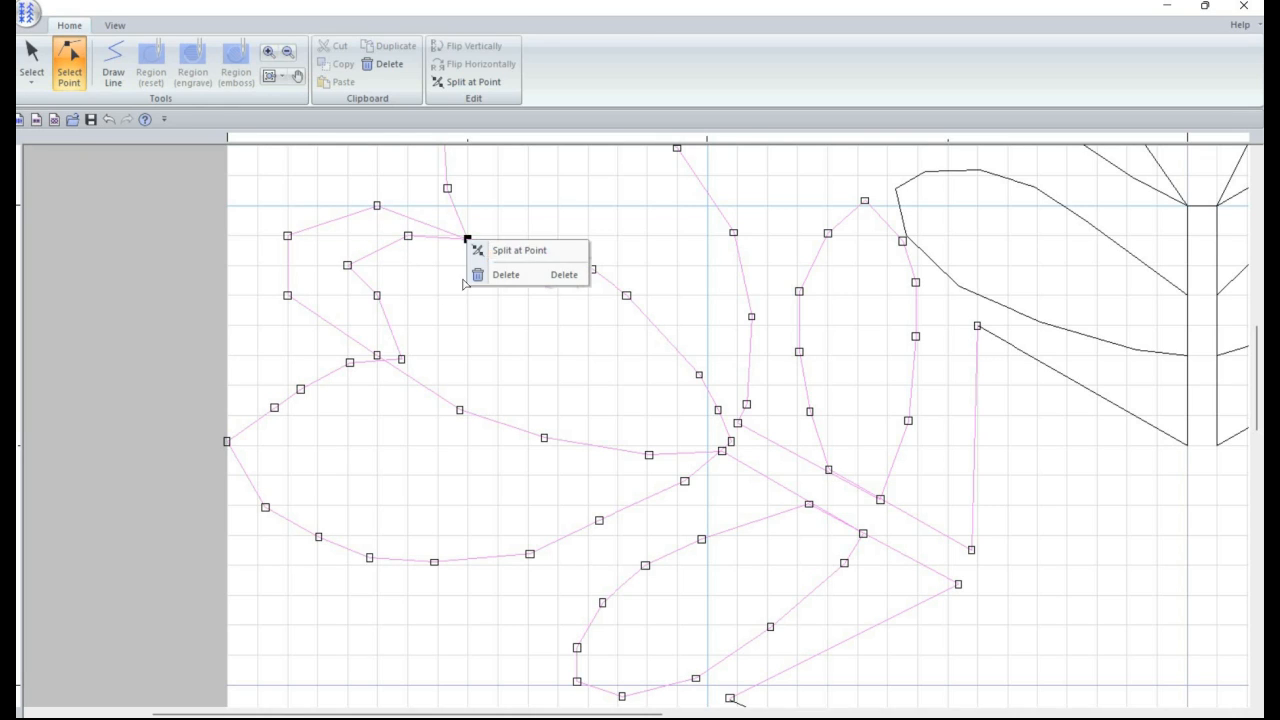
{"action": "left_click", "coordinate": [377, 356]}
{"action": "right_click", "coordinate": [377, 356]}
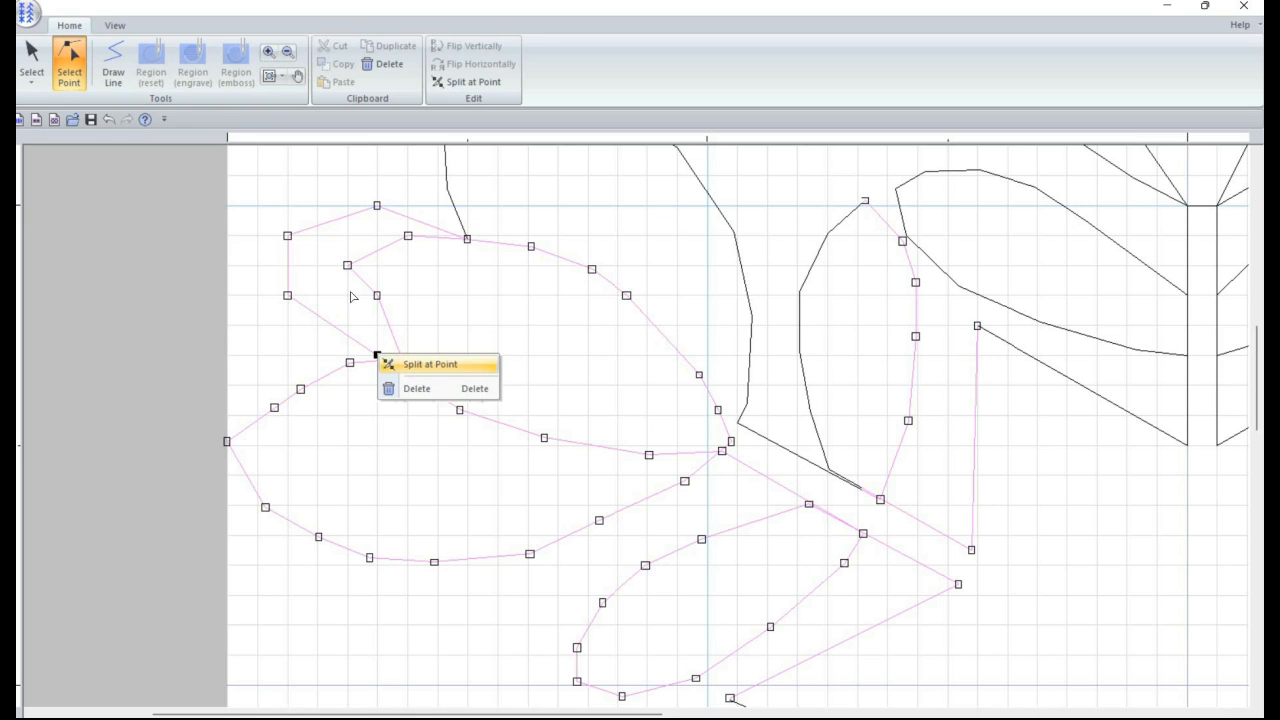
{"action": "left_click", "coordinate": [410, 363]}
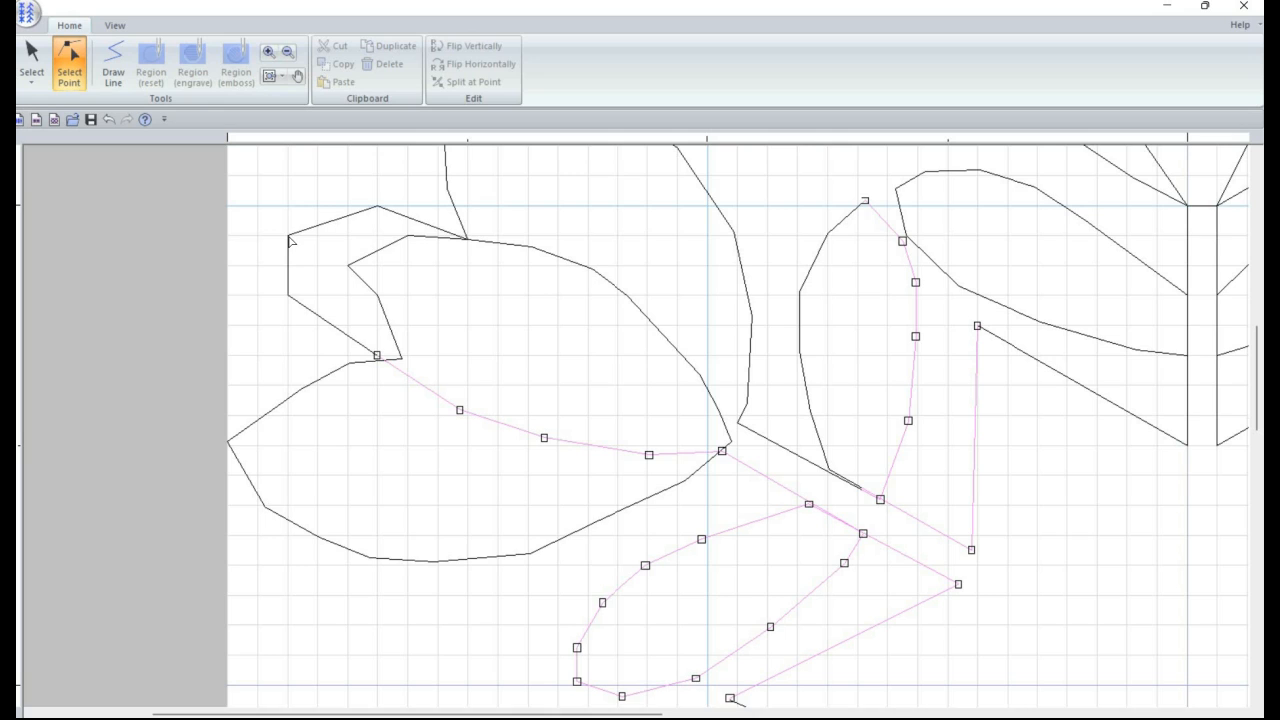
Step: Detach the outer duplicate line by moving its lower end away, separating the points at the upper junction and splitting the line there
{"action": "left_click", "coordinate": [289, 238]}
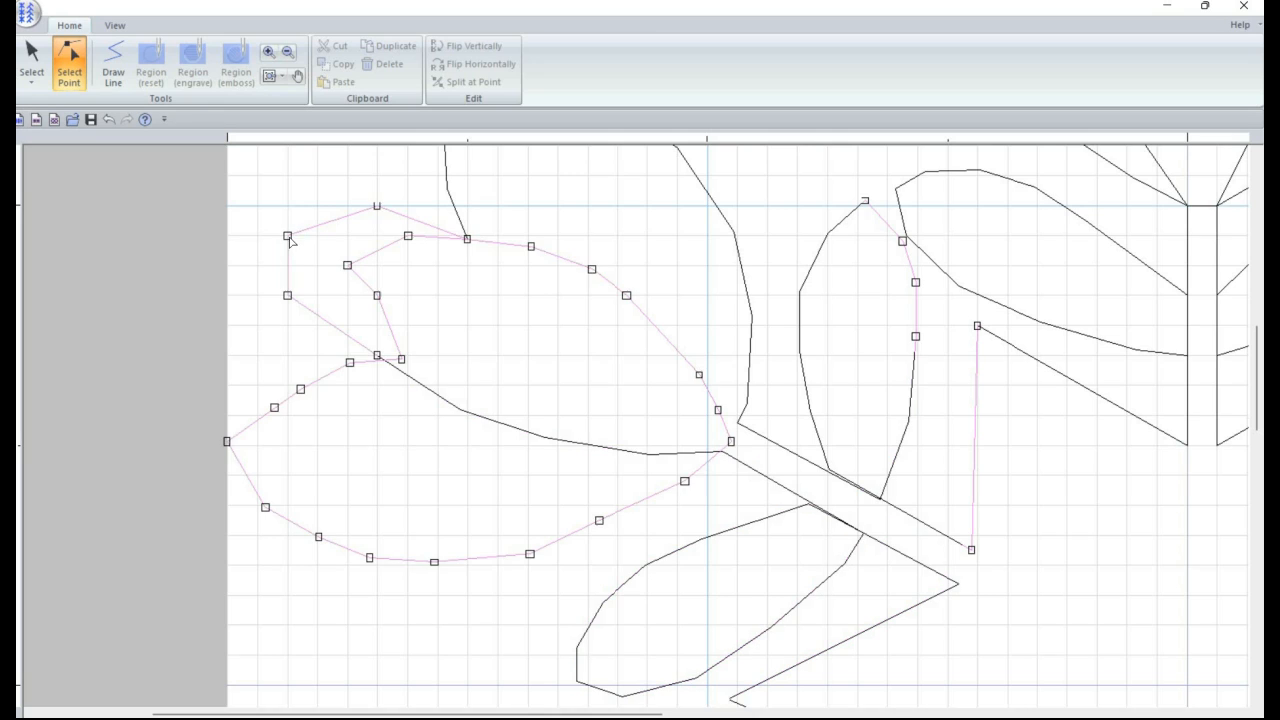
{"action": "left_click", "coordinate": [377, 356]}
{"action": "key", "text": "Delete"}
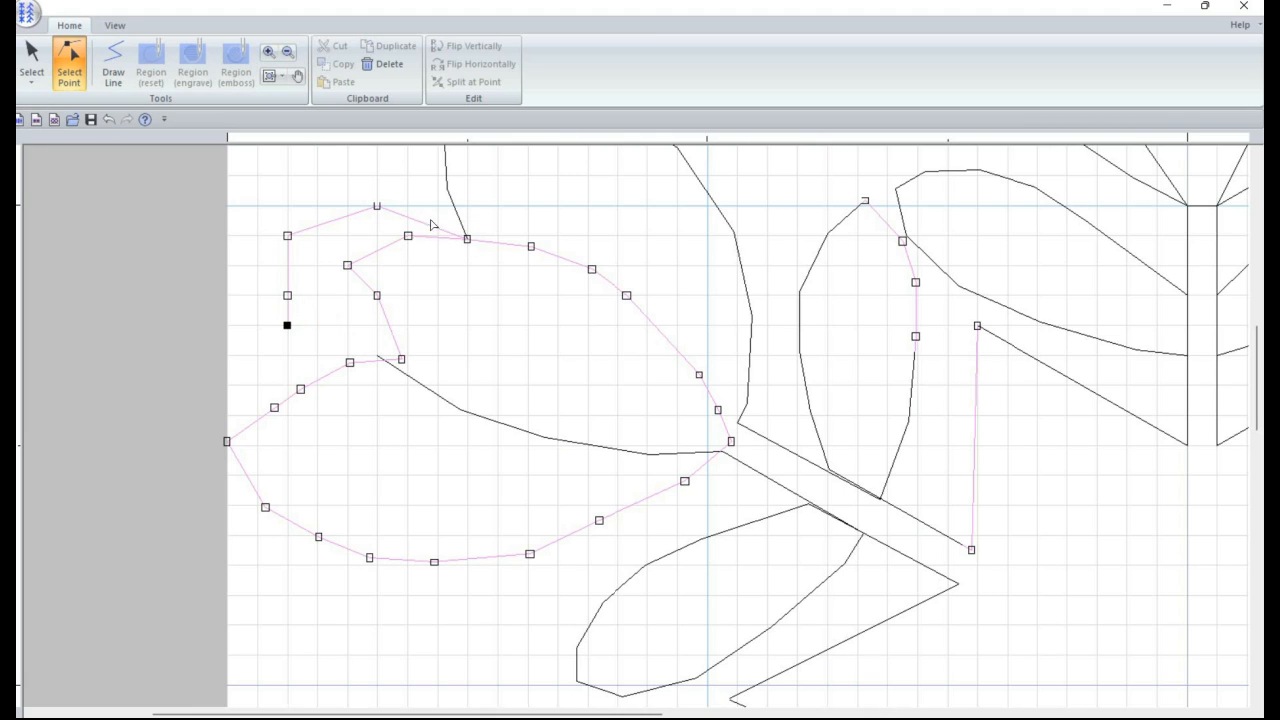
{"action": "left_click", "coordinate": [426, 221]}
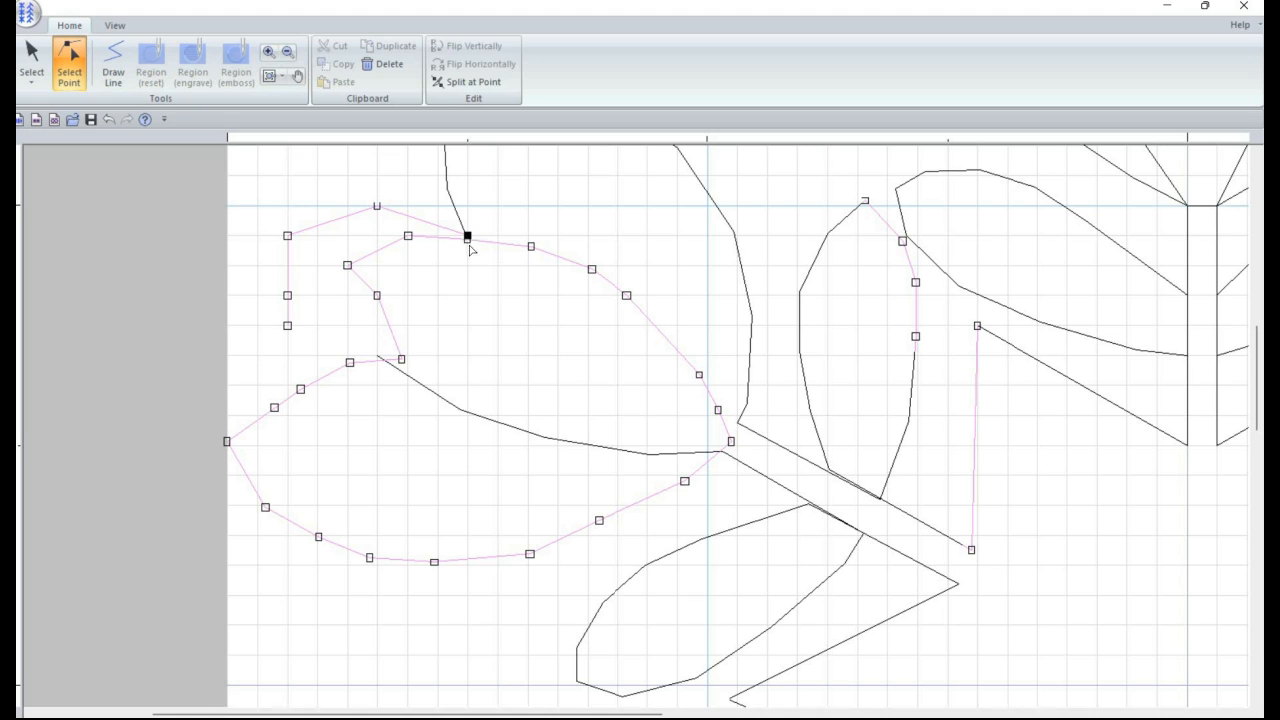
{"action": "left_click_drag", "start_coordinate": [467, 239], "coordinate": [495, 262]}
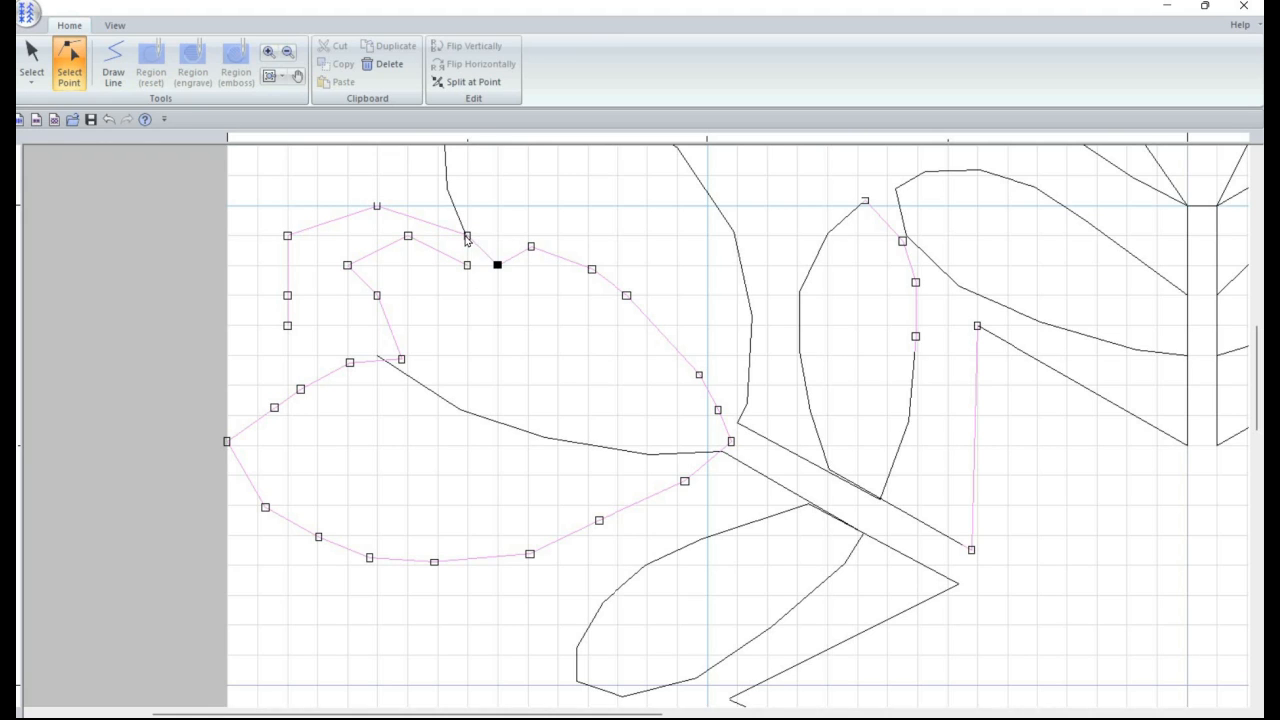
{"action": "right_click", "coordinate": [466, 237]}
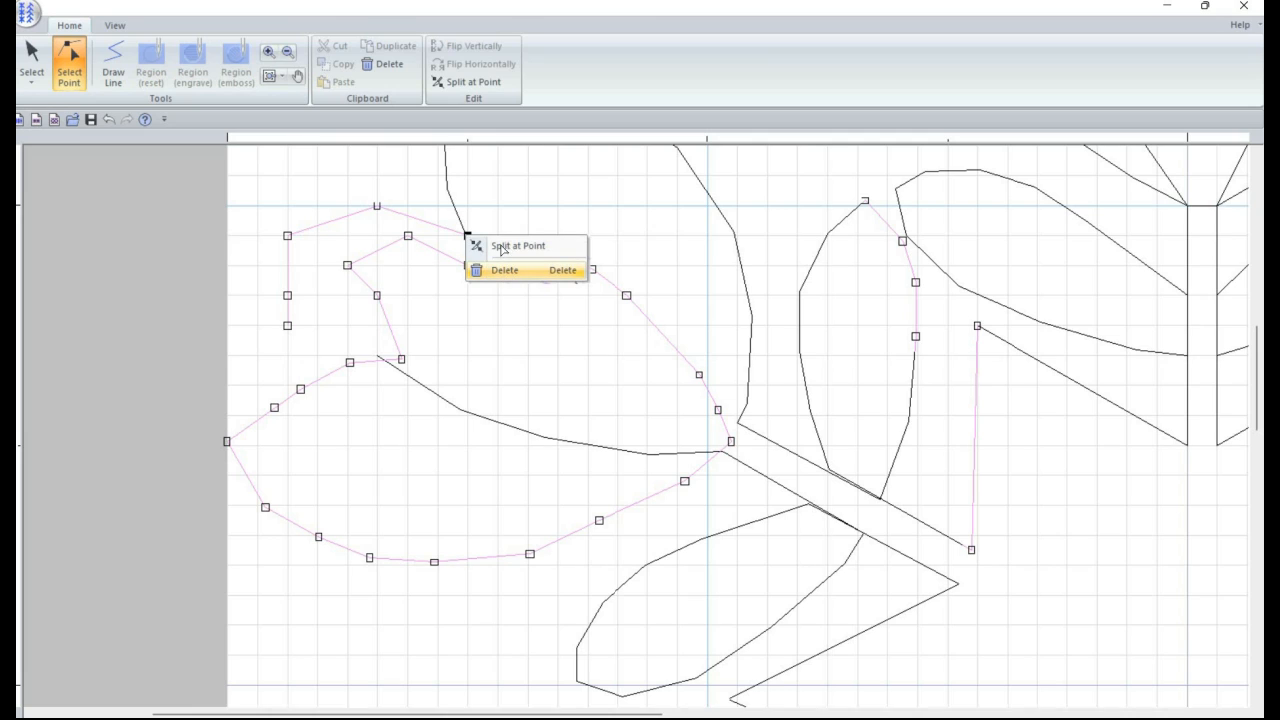
{"action": "left_click", "coordinate": [502, 246]}
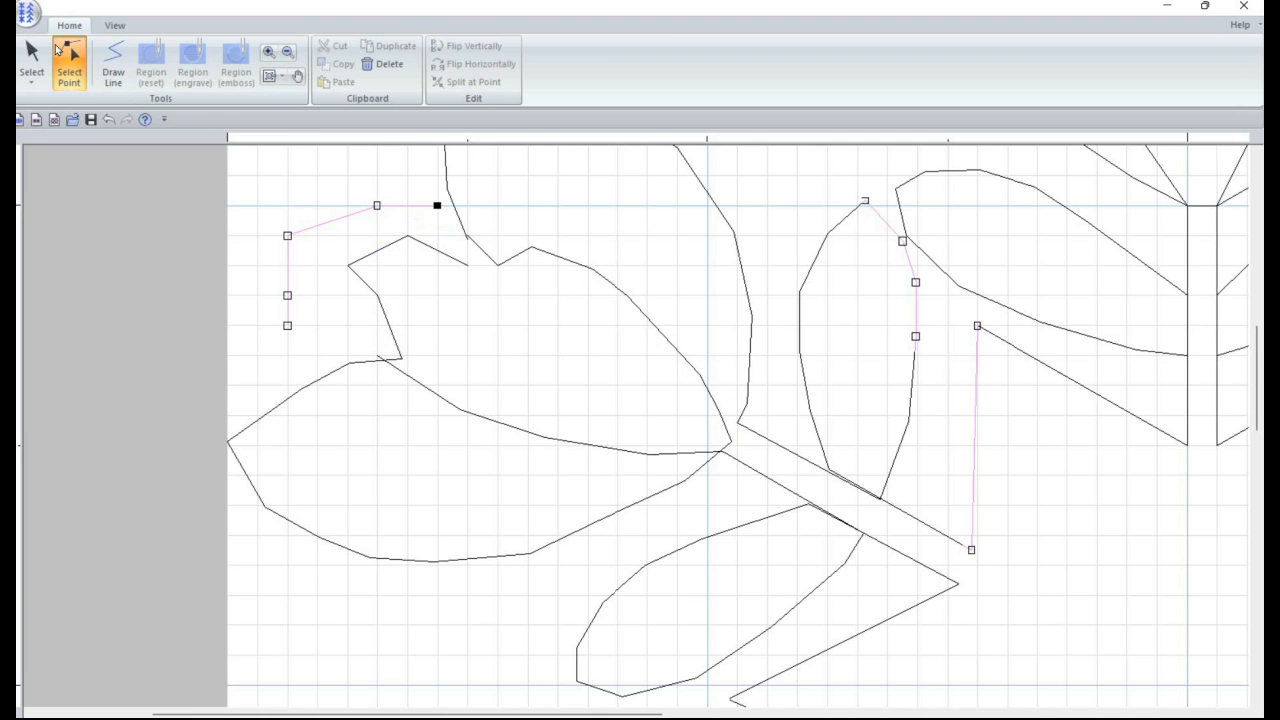
Step: Delete the detached outer duplicate line beside the middle petal's tip and return to point editing
{"action": "left_click", "coordinate": [34, 55]}
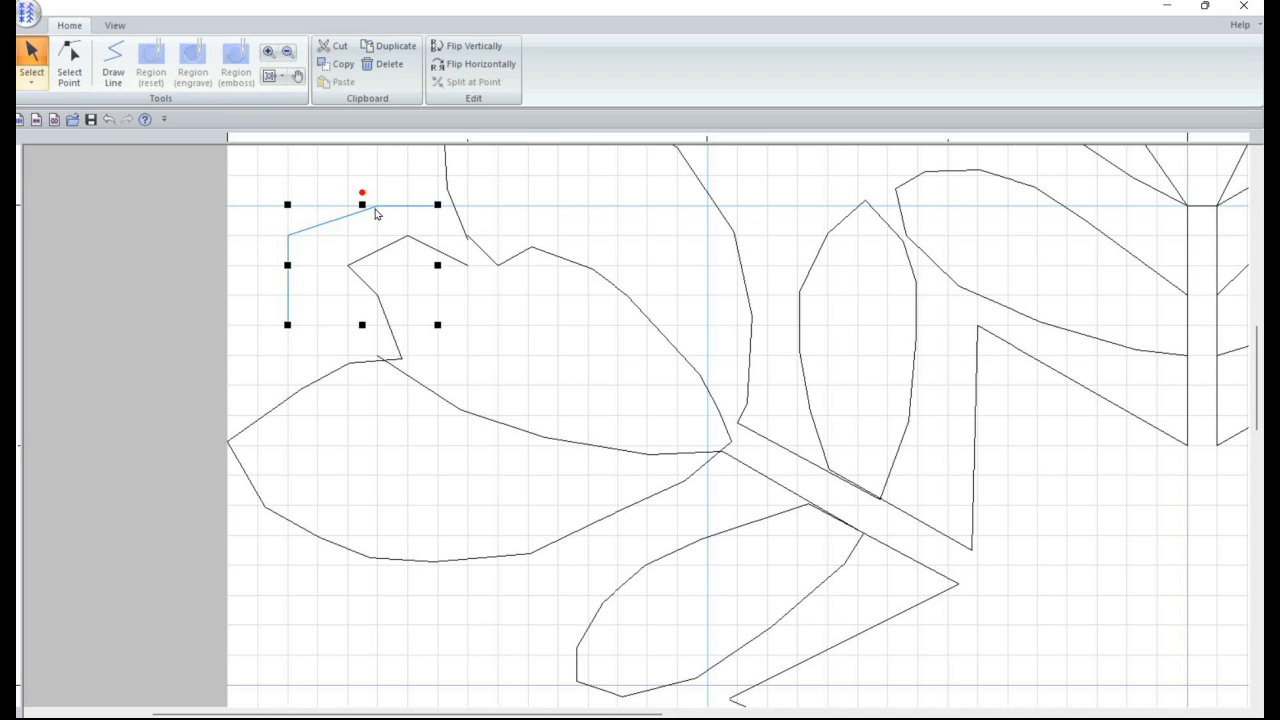
{"action": "key", "text": "Delete"}
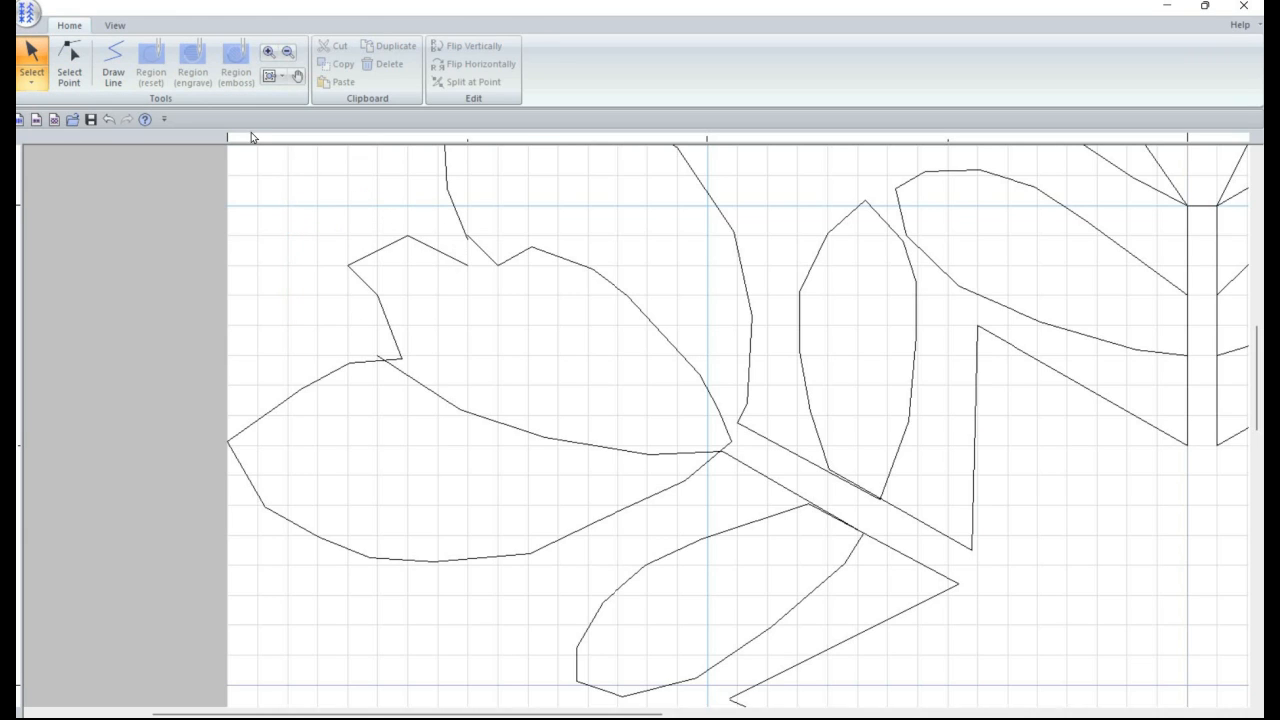
{"action": "left_click", "coordinate": [116, 68]}
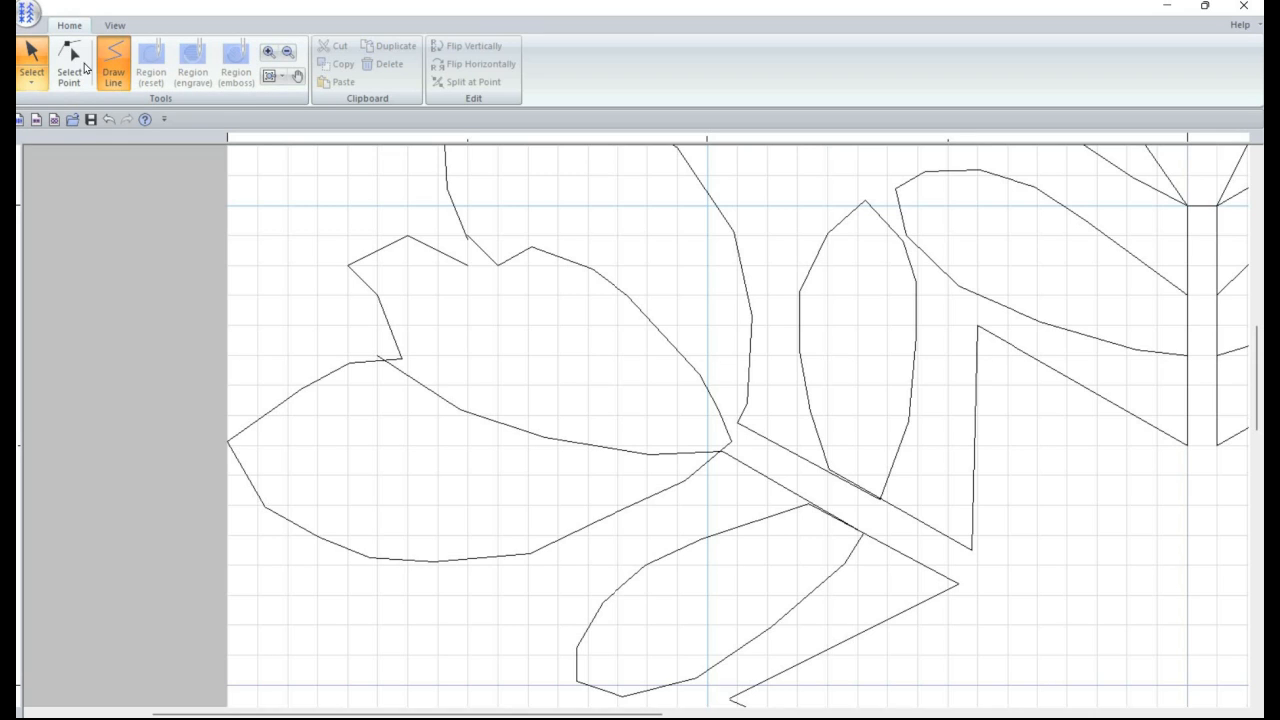
{"action": "left_click", "coordinate": [85, 66]}
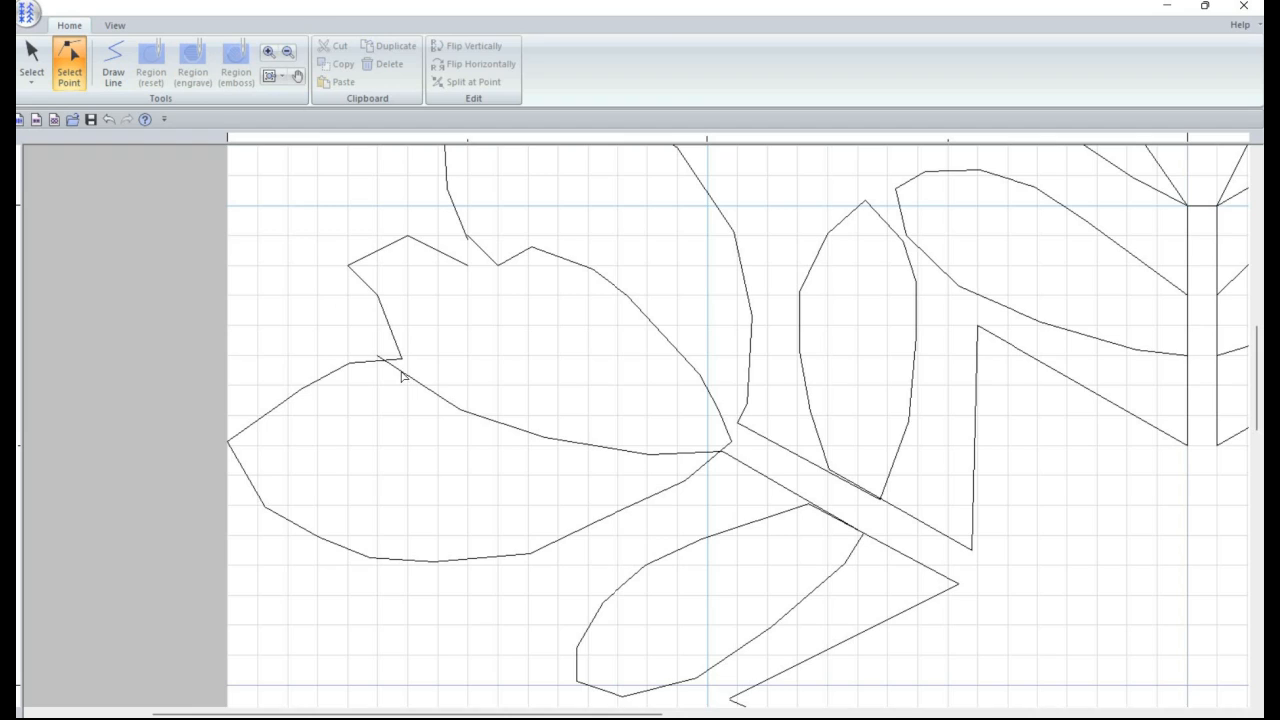
Step: Join the dividing line's end and the outline's notch between the middle and lower petals at one shared grid point
{"action": "left_click", "coordinate": [379, 360]}
{"action": "left_click_drag", "start_coordinate": [403, 366], "coordinate": [407, 355]}
{"action": "left_click", "coordinate": [402, 361]}
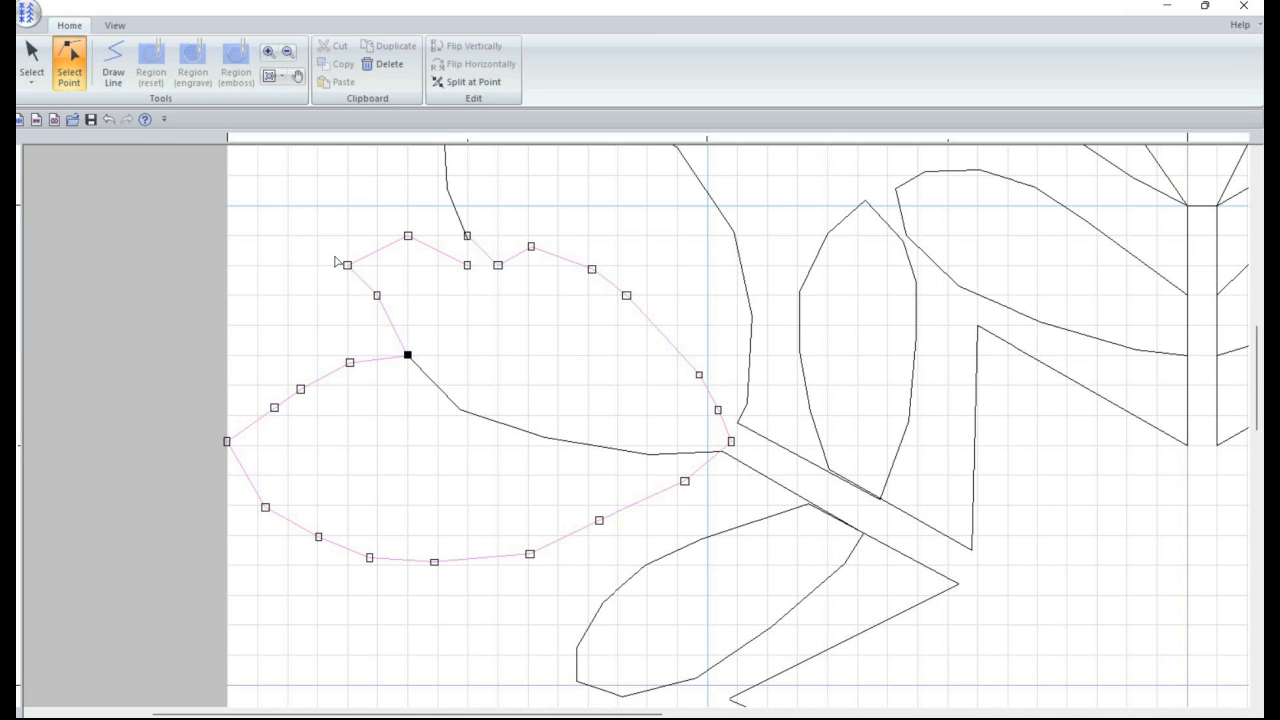
Step: Extend the upper-left flower's middle petal tip outward on the grid and delete the surplus point along its lower side
{"action": "left_click_drag", "start_coordinate": [337, 261], "coordinate": [288, 206]}
{"action": "left_click_drag", "start_coordinate": [376, 295], "coordinate": [347, 325]}
{"action": "left_click_drag", "start_coordinate": [347, 265], "coordinate": [318, 266]}
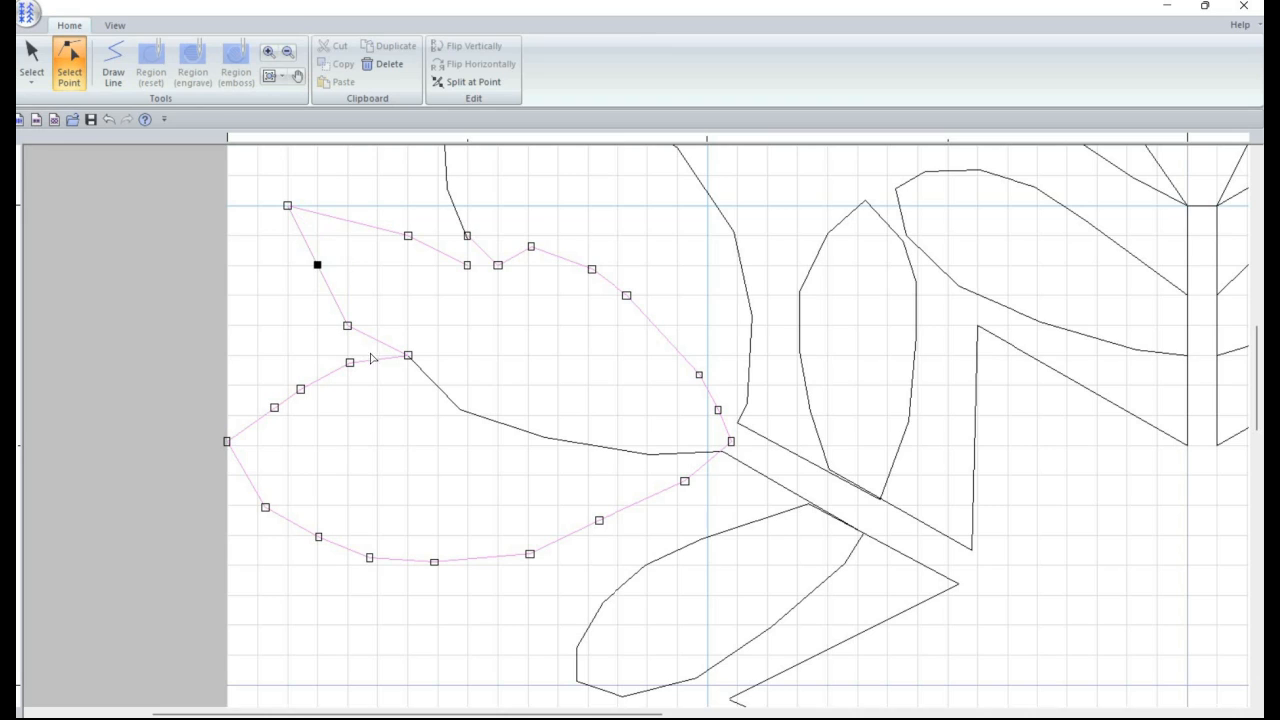
{"action": "left_click", "coordinate": [408, 236]}
{"action": "left_click_drag", "start_coordinate": [287, 206], "coordinate": [321, 269]}
{"action": "left_click", "coordinate": [313, 269]}
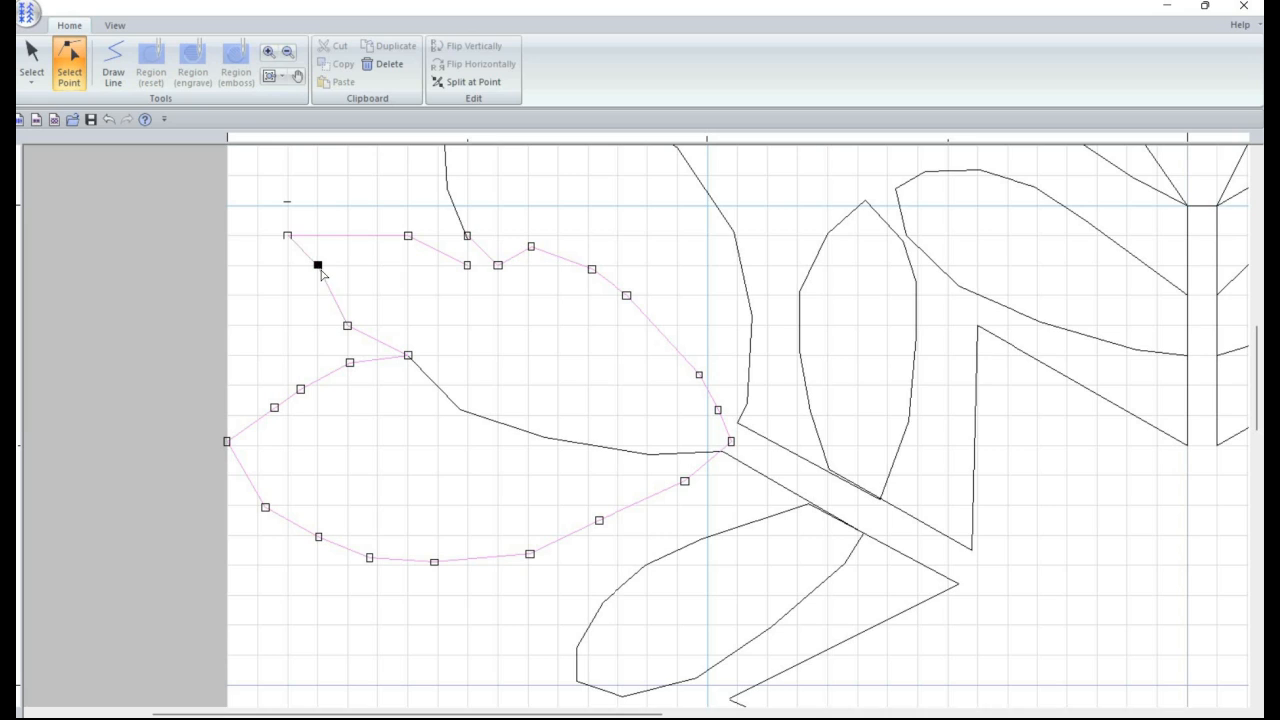
{"action": "key", "text": "Delete"}
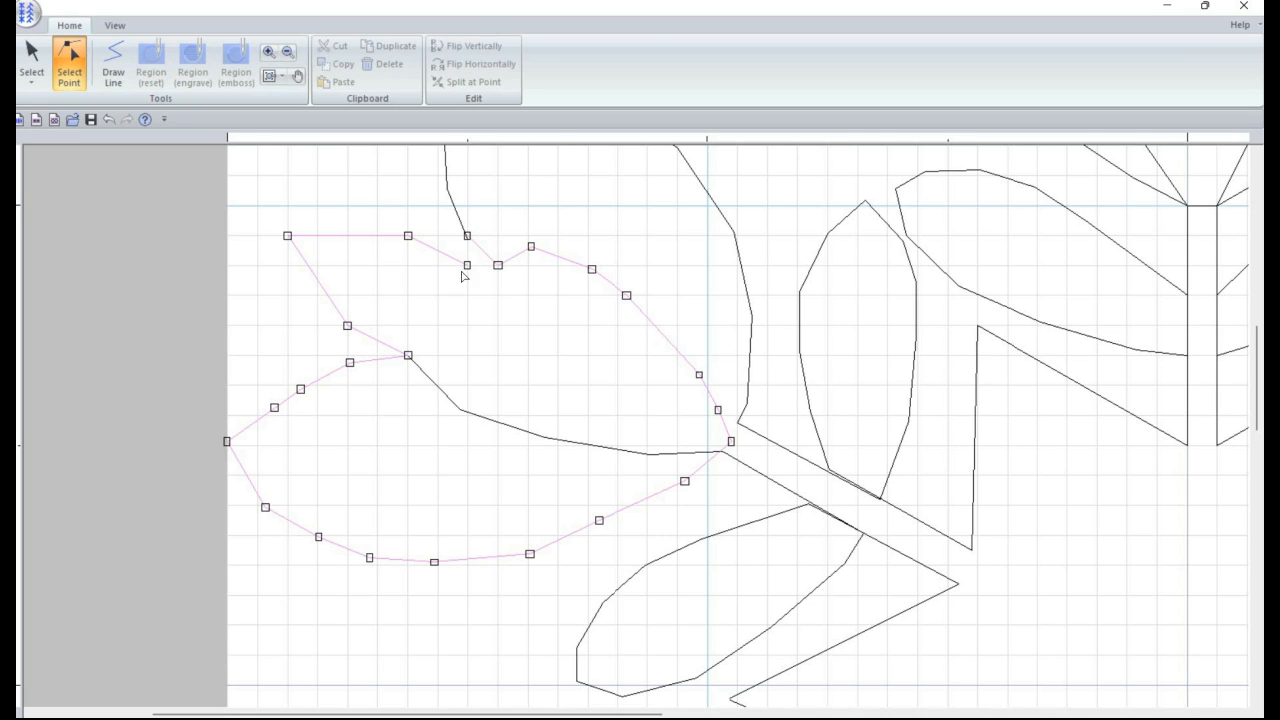
Step: Close the gap in the middle petal's upper edge beside the upper petal's end
{"action": "left_click_drag", "start_coordinate": [467, 236], "coordinate": [497, 206]}
{"action": "key", "text": "ctrl+z"}
{"action": "left_click", "coordinate": [497, 266]}
Step: Move the dipped point on the middle petal's upper edge up one grid line so the edge runs flat
{"action": "left_click", "coordinate": [269, 76]}
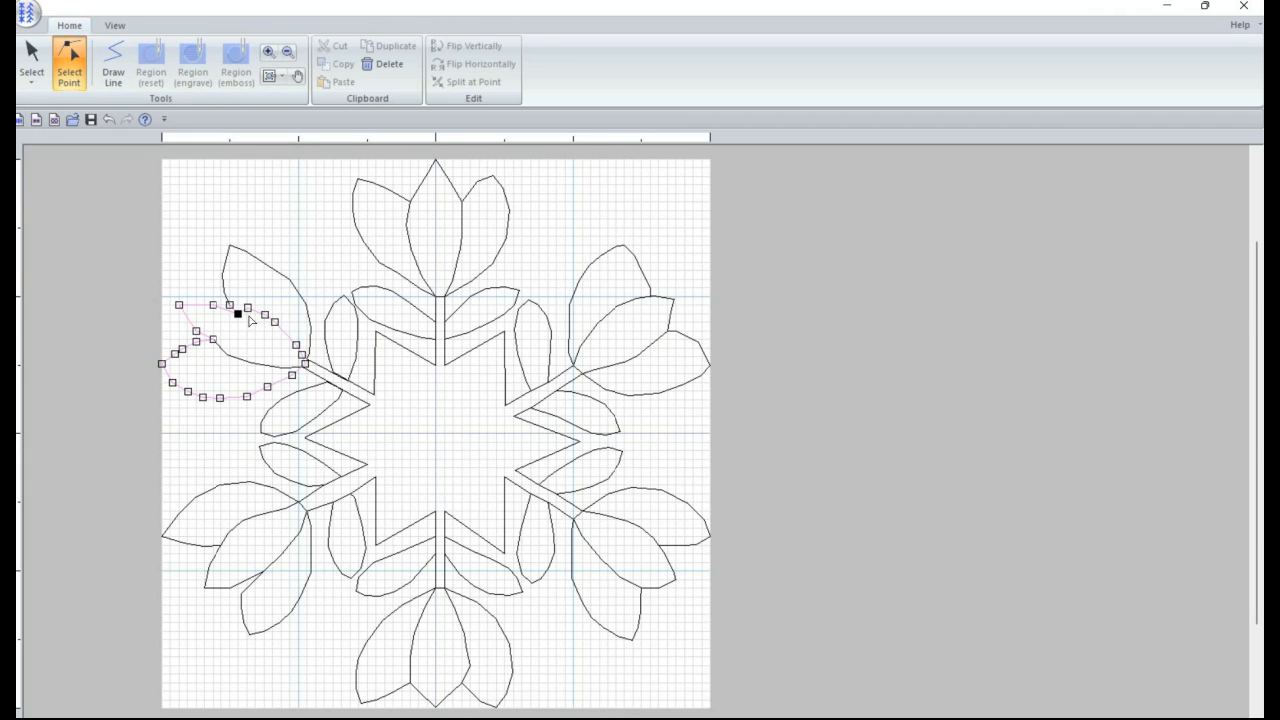
{"action": "left_click", "coordinate": [268, 51]}
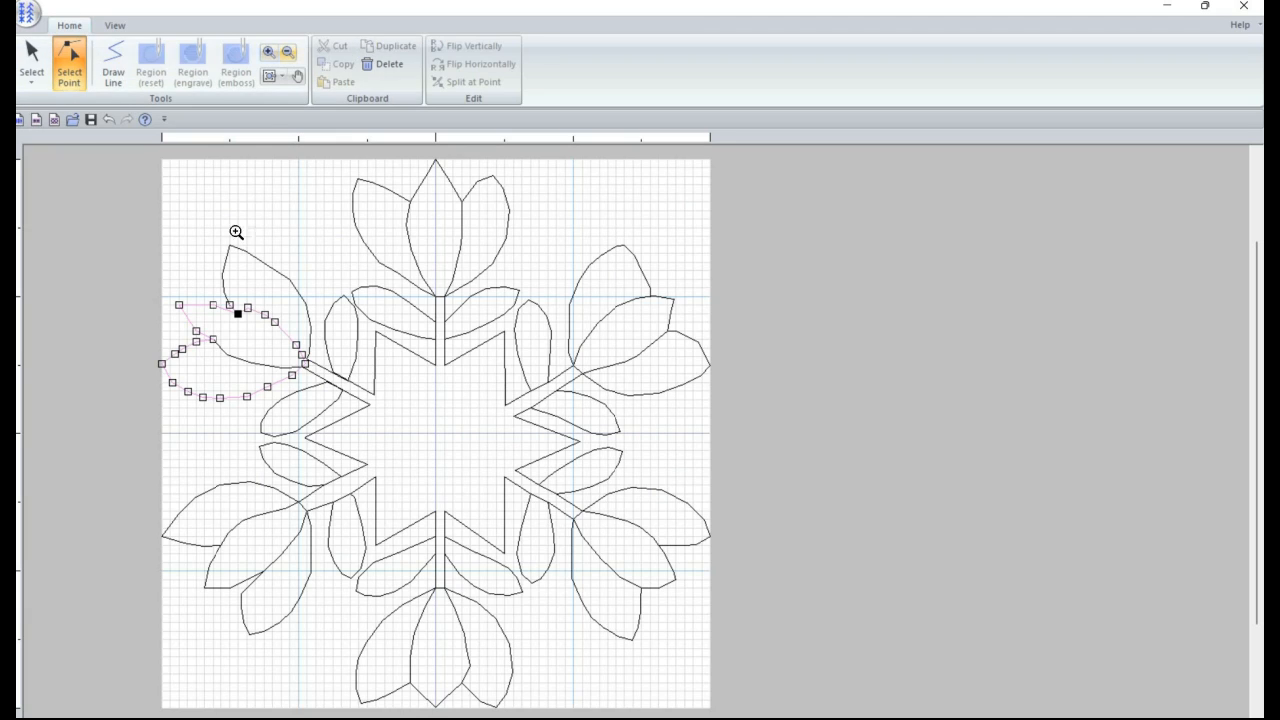
{"action": "left_click_drag", "start_coordinate": [155, 247], "coordinate": [357, 451]}
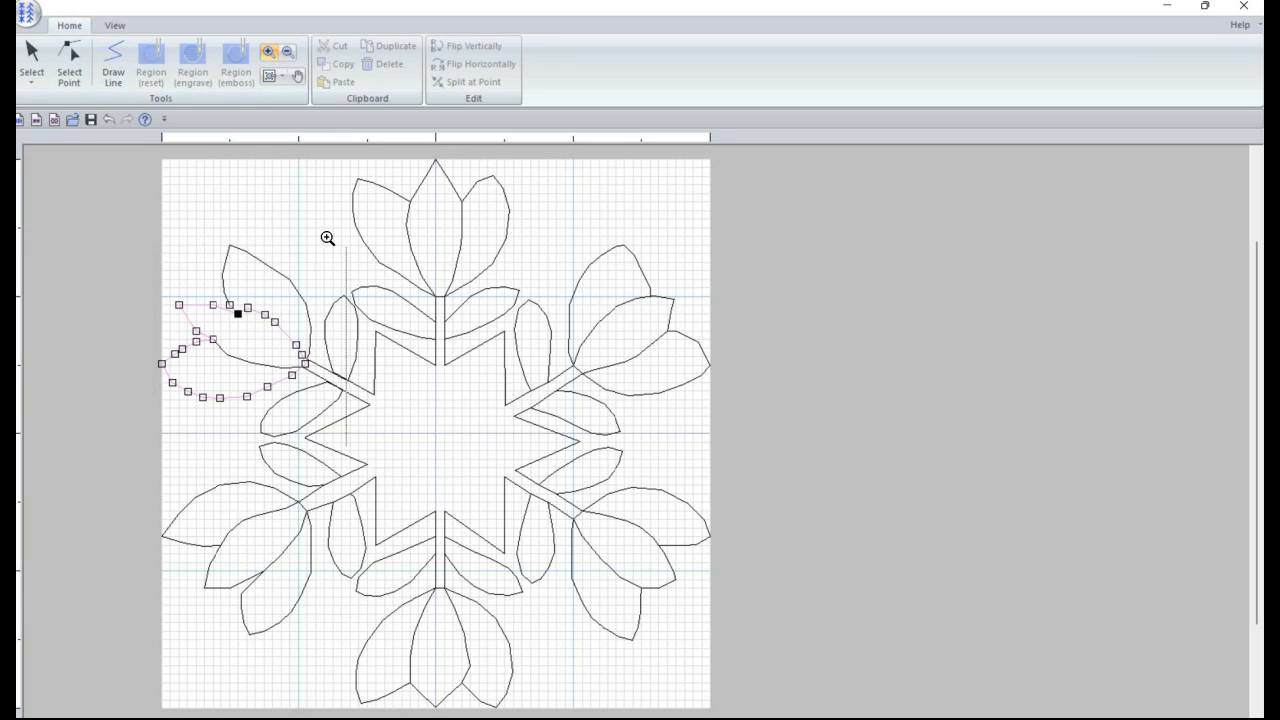
{"action": "left_click", "coordinate": [269, 76]}
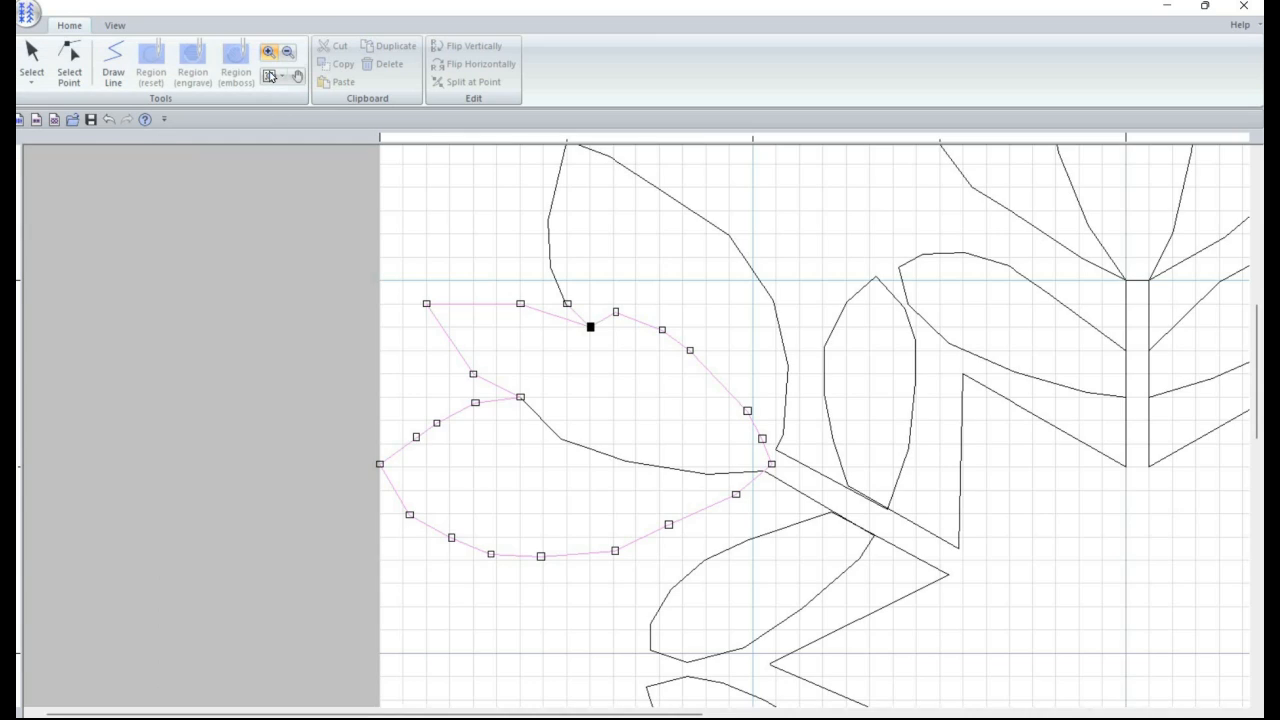
{"action": "left_click", "coordinate": [73, 44]}
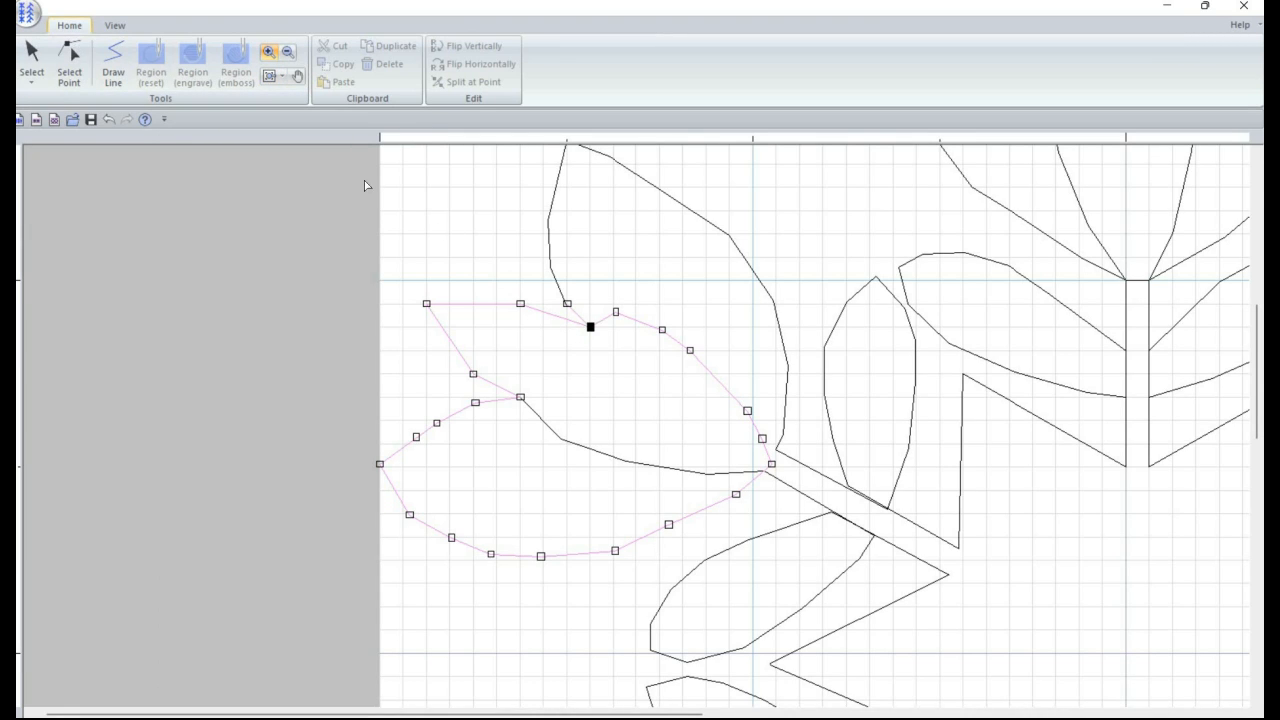
{"action": "left_click", "coordinate": [615, 313]}
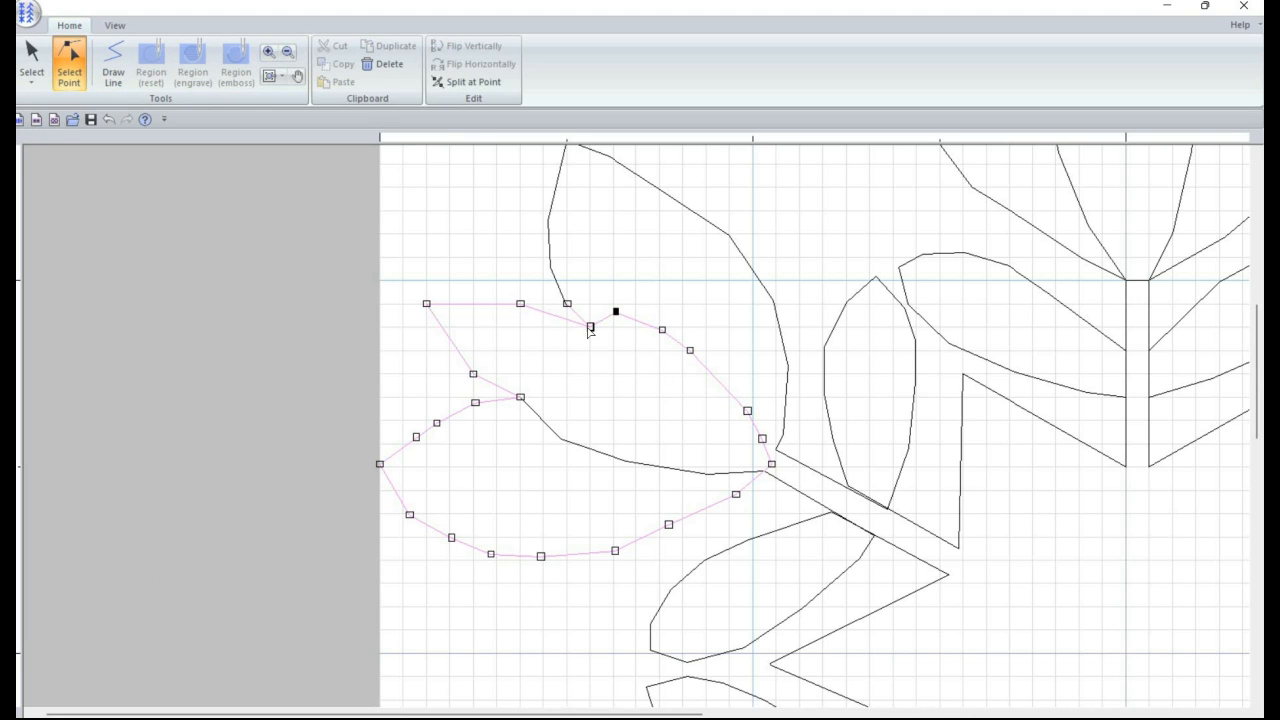
{"action": "left_click", "coordinate": [590, 326]}
{"action": "left_click_drag", "start_coordinate": [590, 326], "coordinate": [591, 304]}
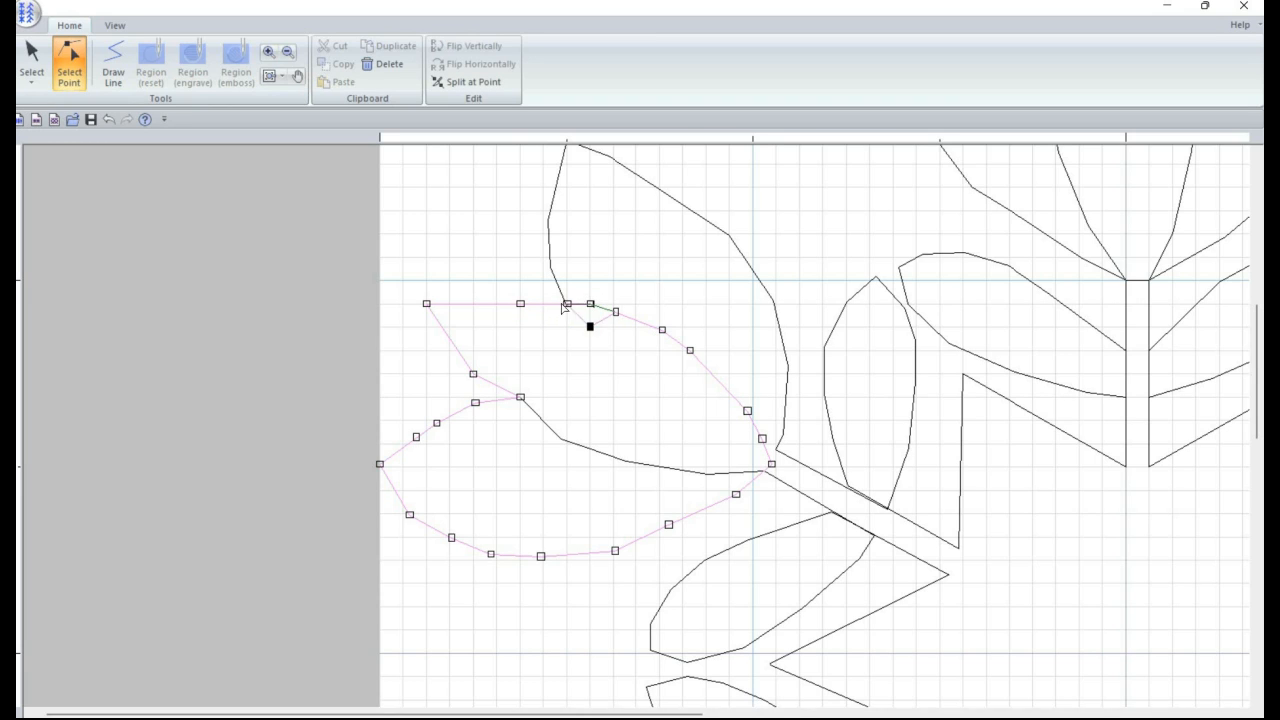
Step: Shift the junction between the middle and lower petals, outline and dividing line together, one grid position outward
{"action": "left_click_drag", "start_coordinate": [520, 397], "coordinate": [519, 397]}
{"action": "left_click", "coordinate": [521, 400]}
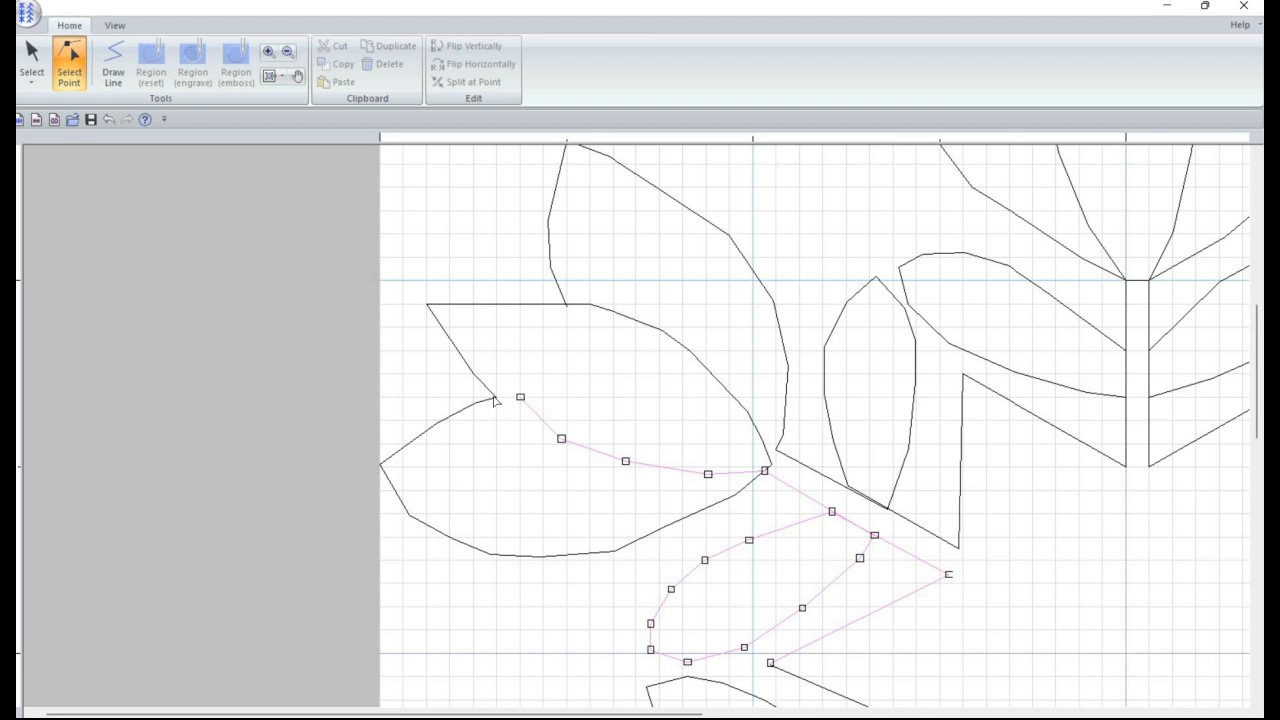
{"action": "left_click", "coordinate": [495, 400]}
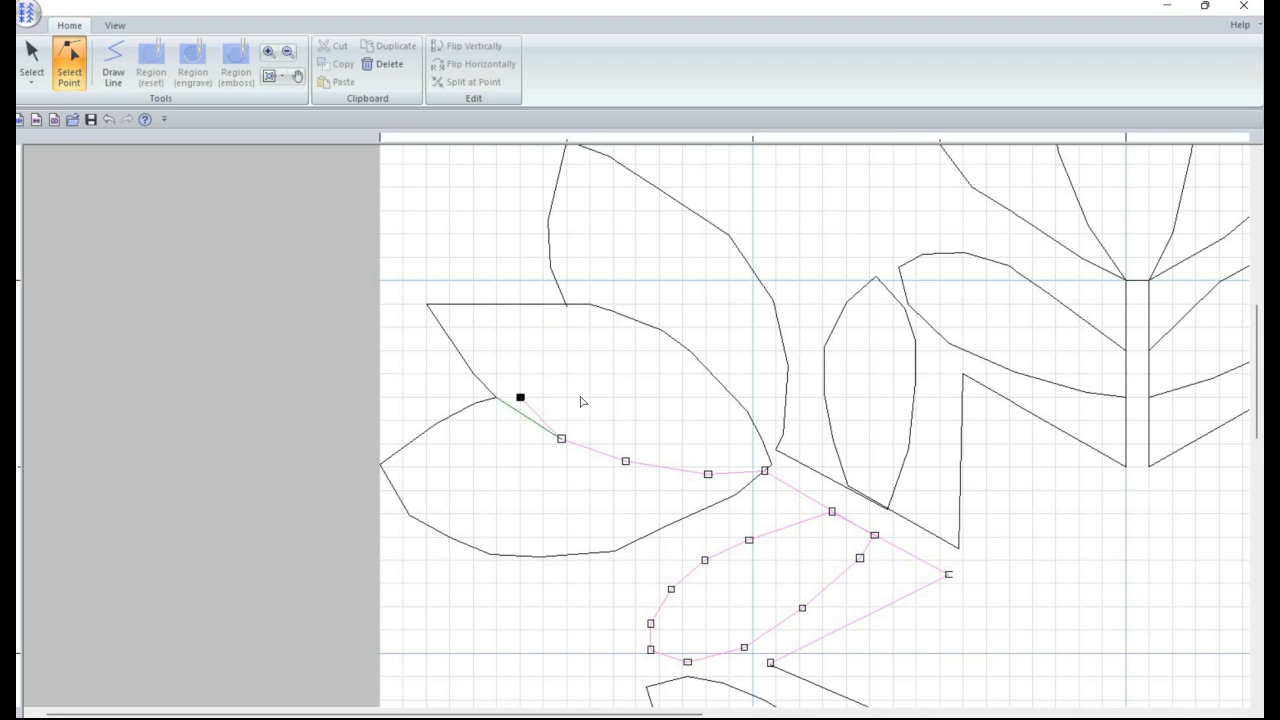
Step: Snap the upper petal's base and the flower outline to one grid point on the stem's upper line, and move the dividing line's base onto the grid
{"action": "left_click", "coordinate": [756, 459]}
{"action": "left_click", "coordinate": [777, 453]}
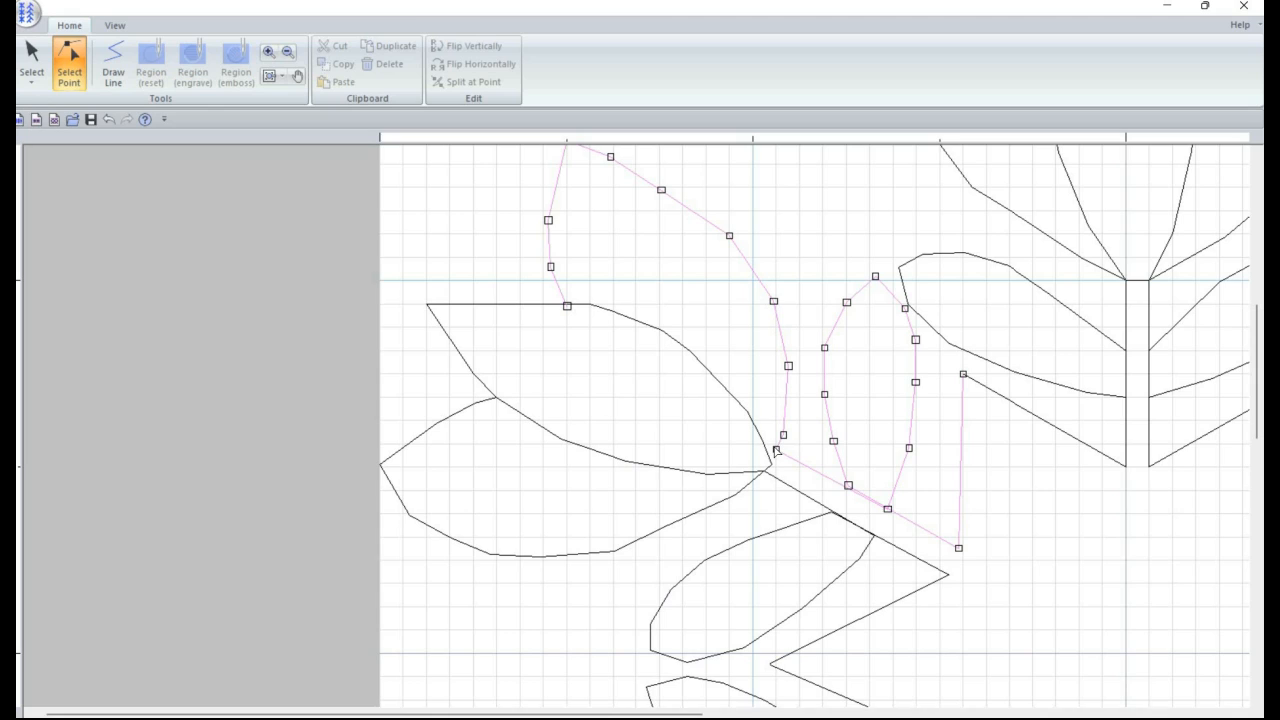
{"action": "left_click", "coordinate": [777, 451]}
{"action": "left_click_drag", "start_coordinate": [783, 436], "coordinate": [778, 444]}
{"action": "left_click", "coordinate": [772, 489]}
{"action": "left_click", "coordinate": [764, 471]}
{"action": "left_click_drag", "start_coordinate": [764, 471], "coordinate": [778, 445]}
{"action": "left_click", "coordinate": [765, 443]}
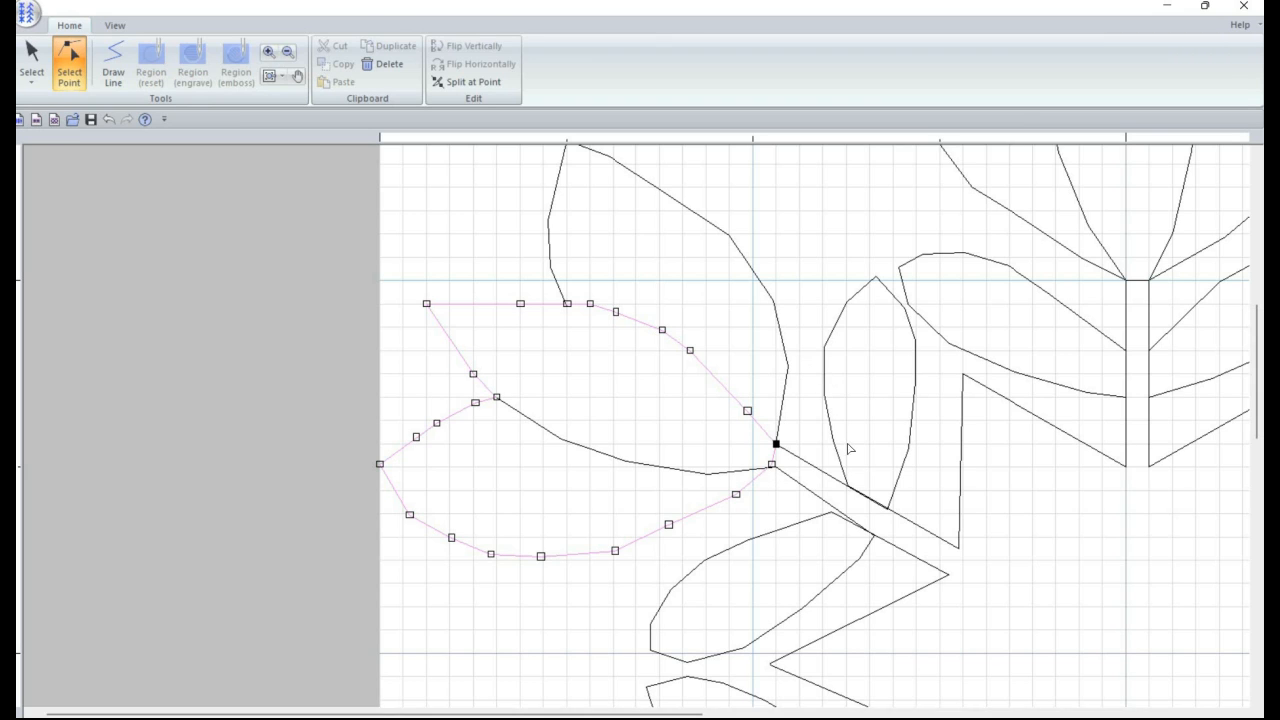
Step: Move the lower leaf's upper junction point onto the grid and split the outline where the leaf's inner end meets the stem
{"action": "left_click", "coordinate": [831, 514]}
{"action": "left_click_drag", "start_coordinate": [832, 511], "coordinate": [824, 513]}
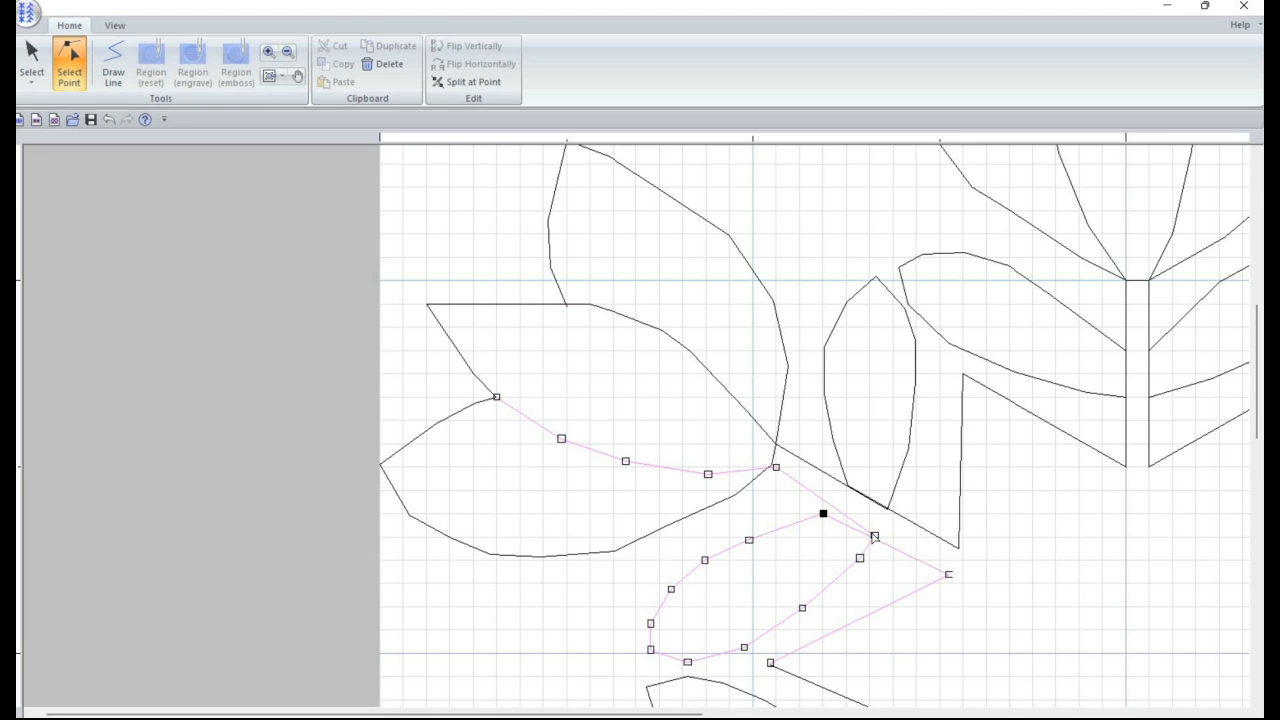
{"action": "left_click", "coordinate": [875, 535]}
{"action": "right_click", "coordinate": [875, 533]}
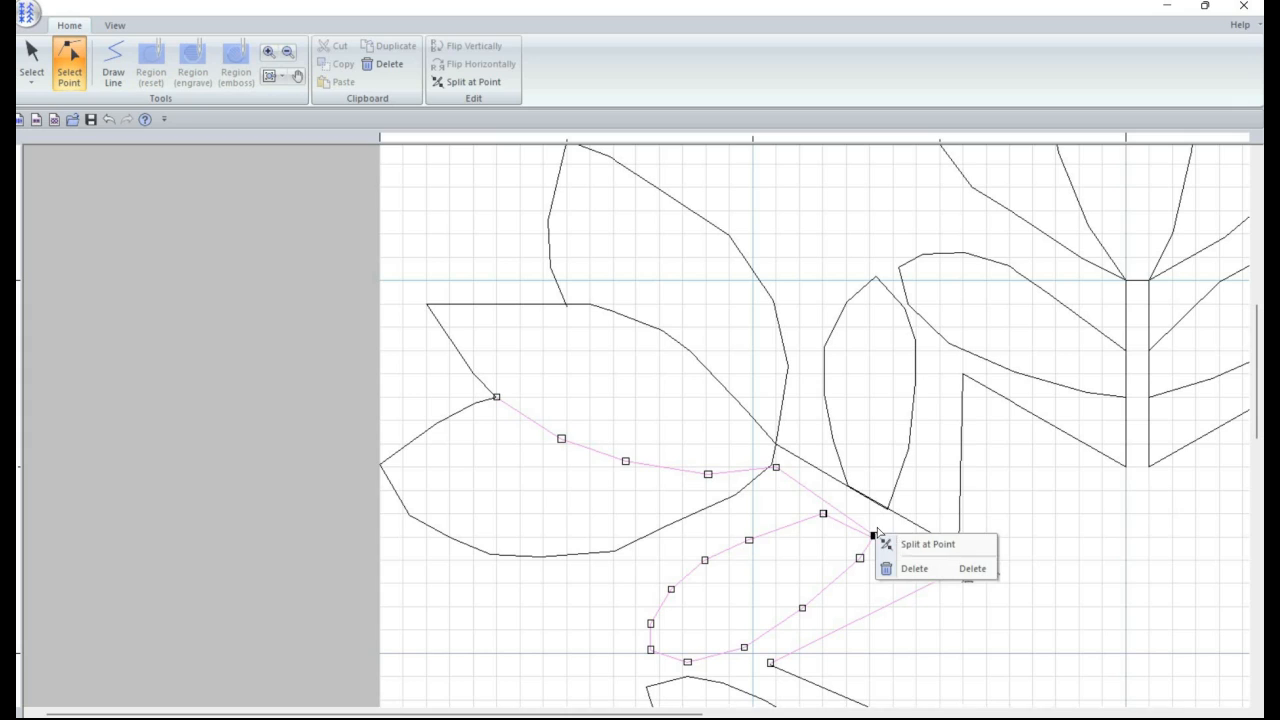
{"action": "left_click", "coordinate": [886, 541]}
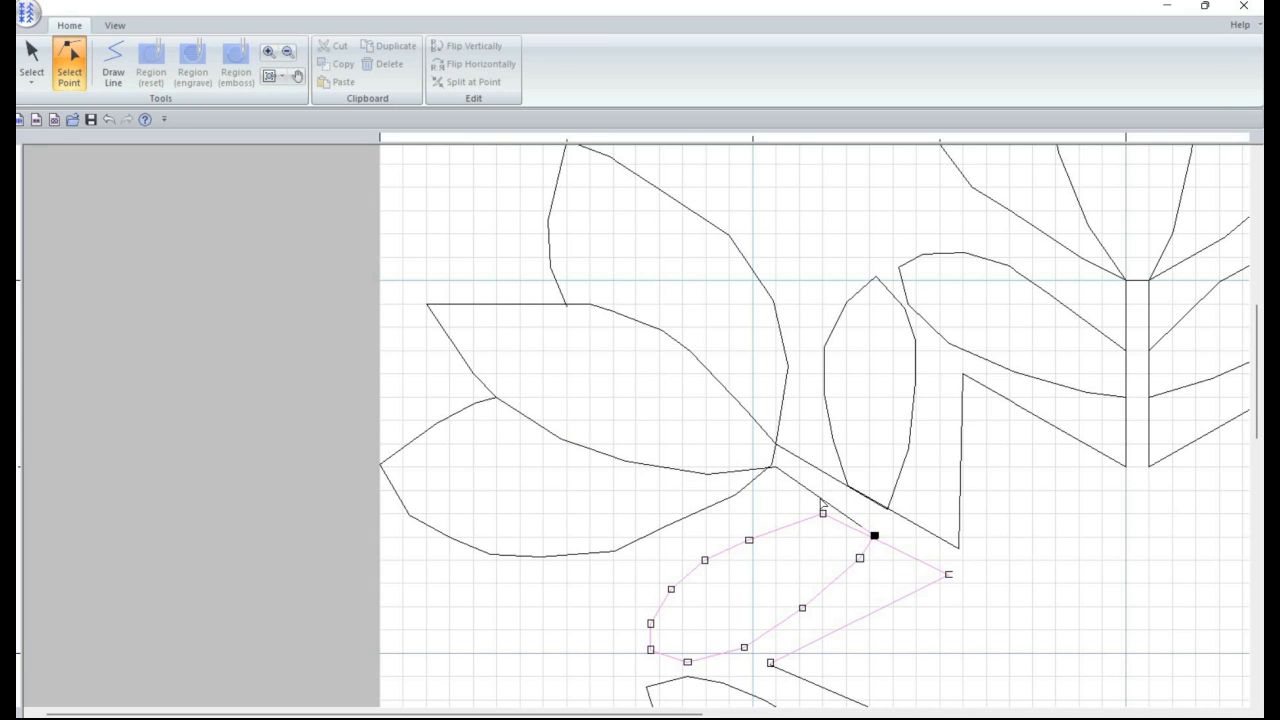
Step: Separate the duplicate stem segment above the lower leaf by moving its point away and splitting there, and delete that segment
{"action": "left_click", "coordinate": [823, 502]}
{"action": "left_click_drag", "start_coordinate": [826, 500], "coordinate": [824, 492]}
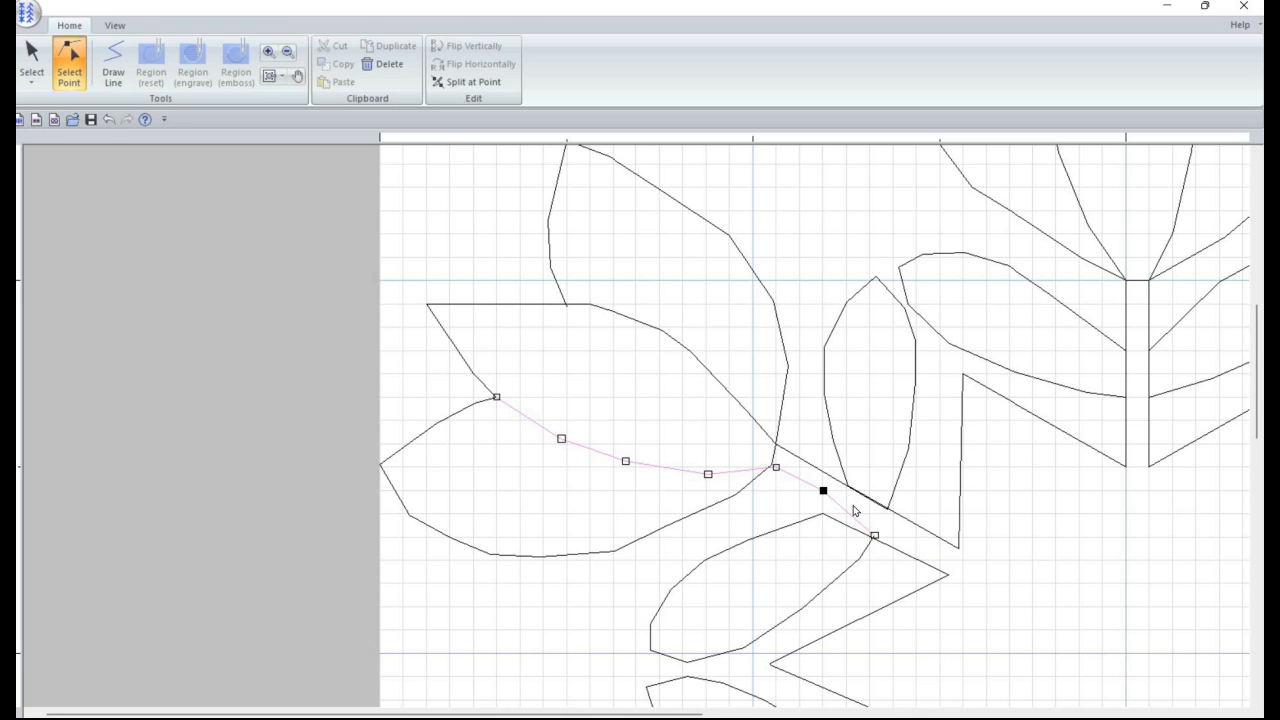
{"action": "right_click", "coordinate": [823, 491]}
{"action": "left_click", "coordinate": [858, 503]}
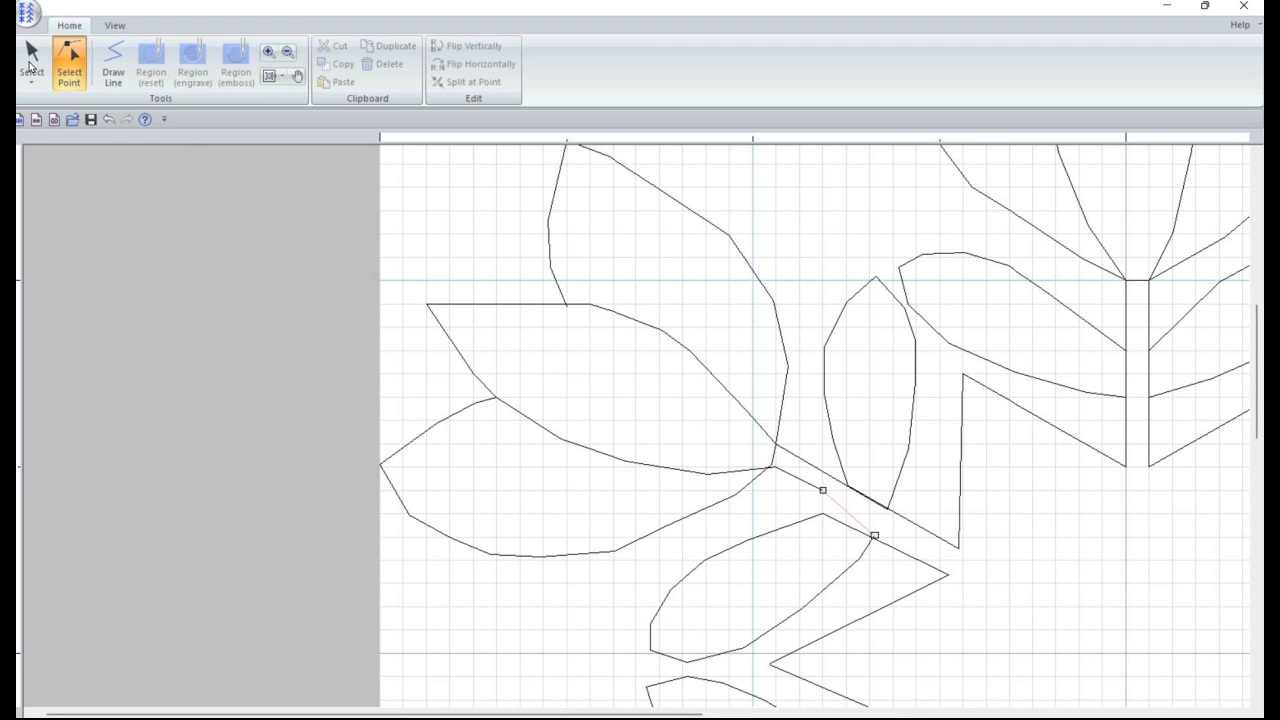
{"action": "left_click", "coordinate": [31, 62]}
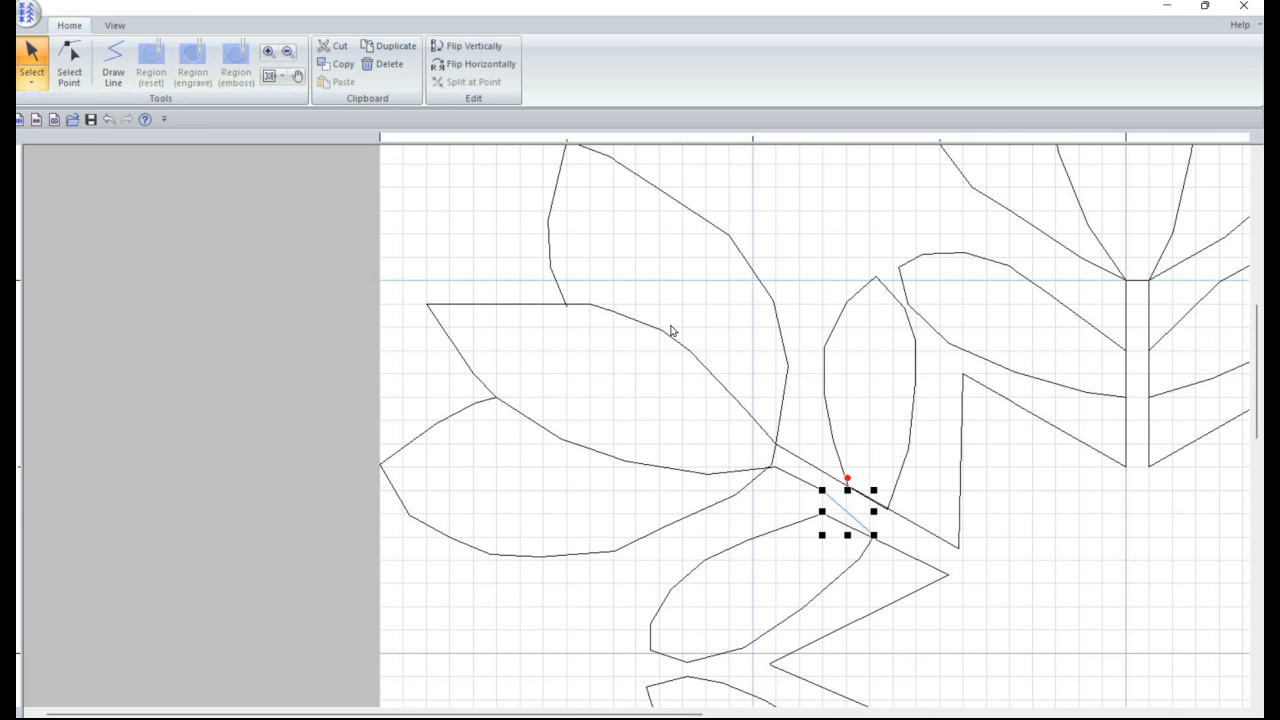
{"action": "key", "text": "Delete"}
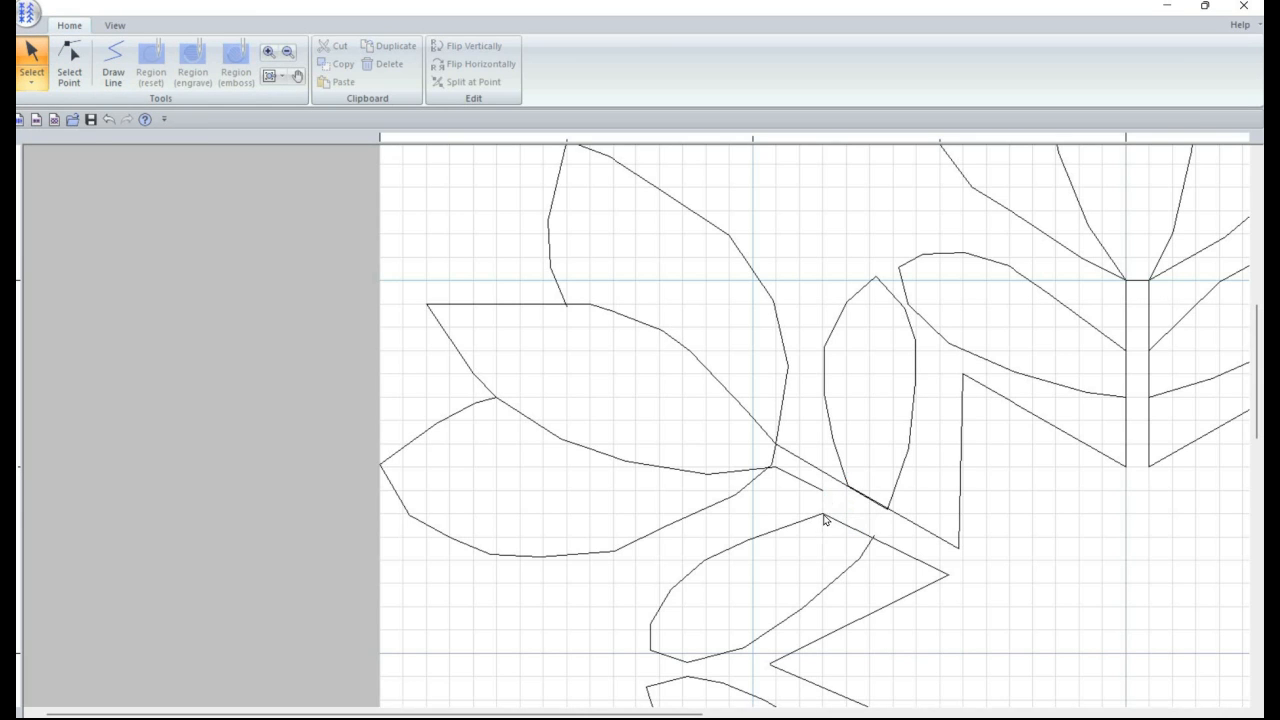
Step: Attach the loose end of the stem's lower line to the lower leaf's upper junction point, undoing the trial move of its base point
{"action": "left_click", "coordinate": [821, 488]}
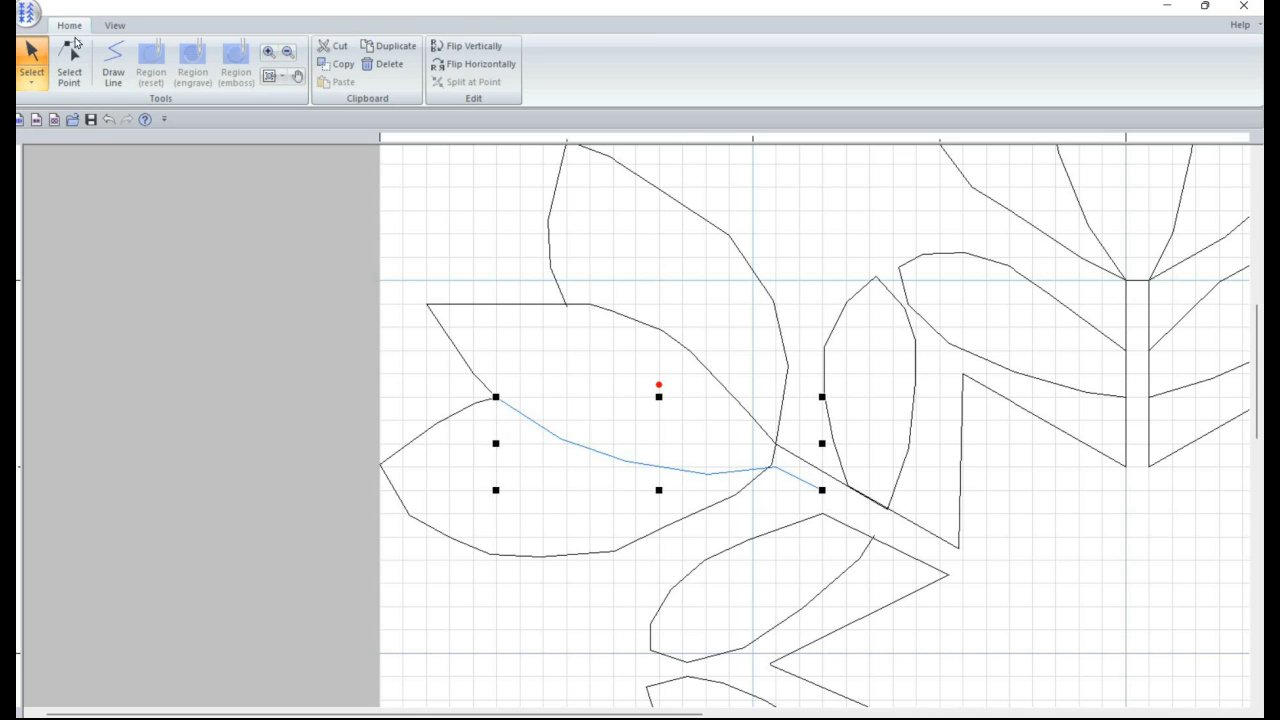
{"action": "left_click", "coordinate": [70, 60]}
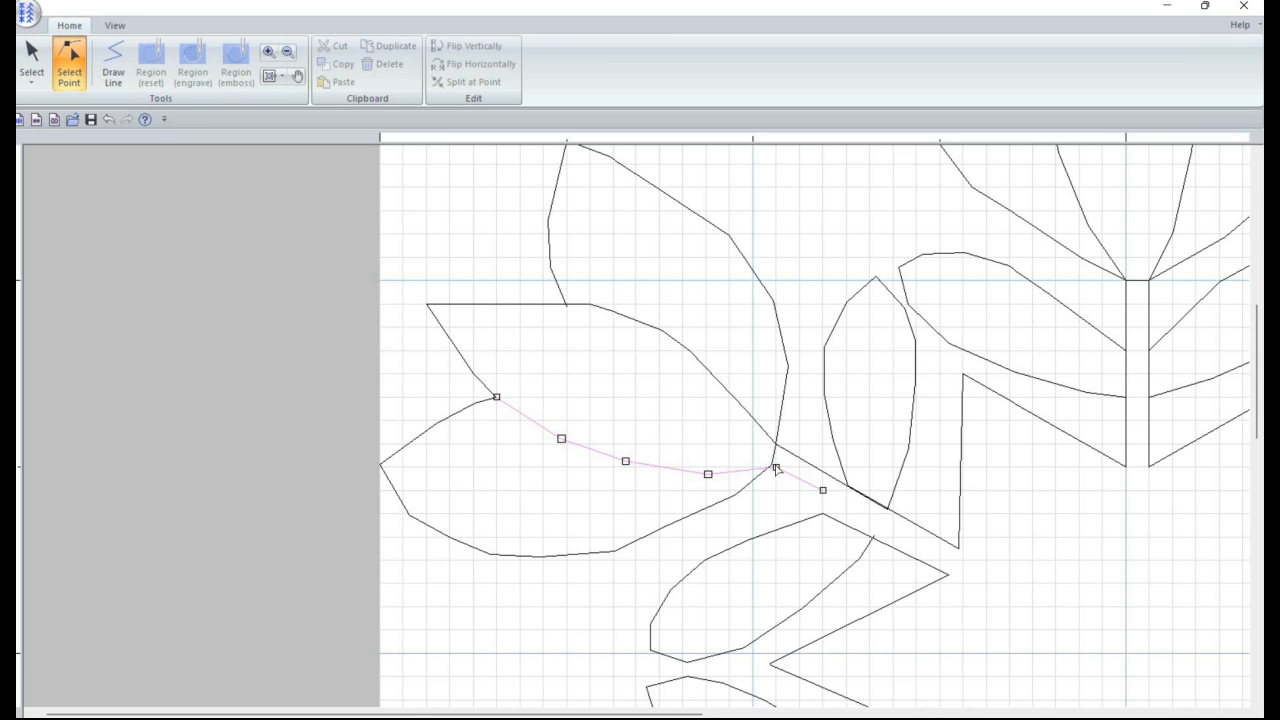
{"action": "left_click", "coordinate": [775, 467]}
{"action": "left_click_drag", "start_coordinate": [775, 467], "coordinate": [777, 490]}
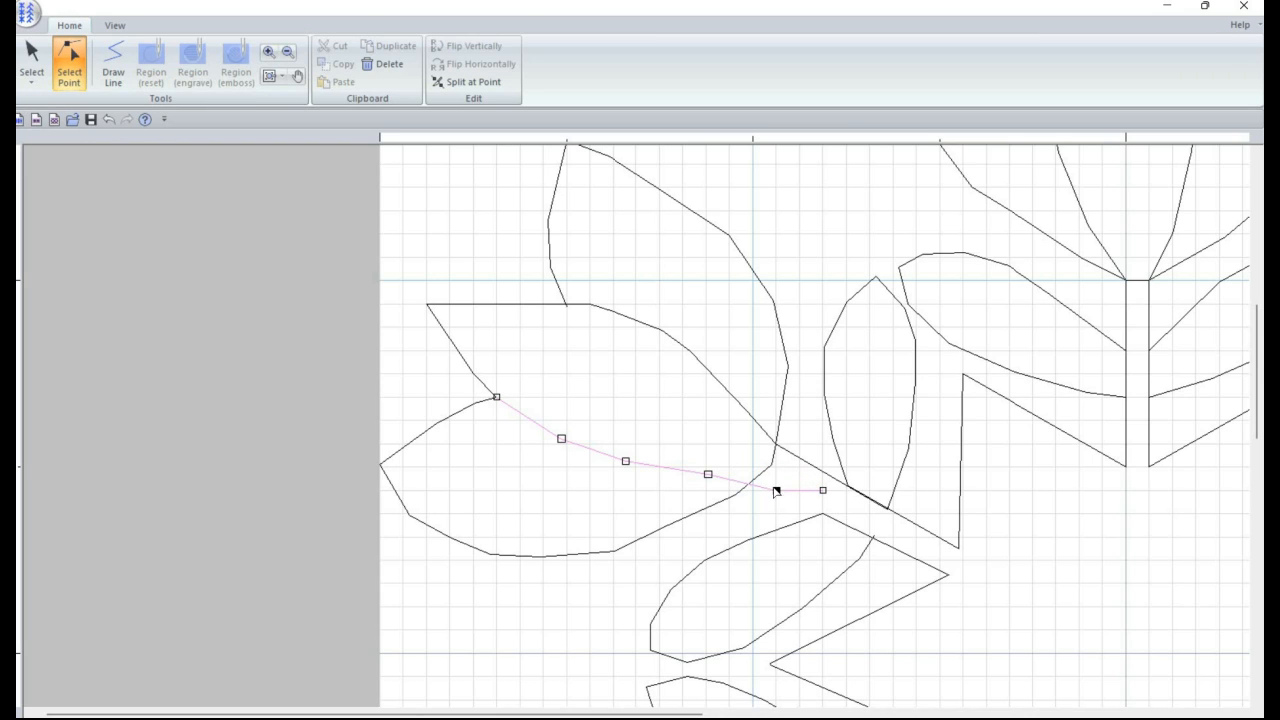
{"action": "key", "text": "ctrl+z"}
{"action": "left_click_drag", "start_coordinate": [823, 490], "coordinate": [823, 514]}
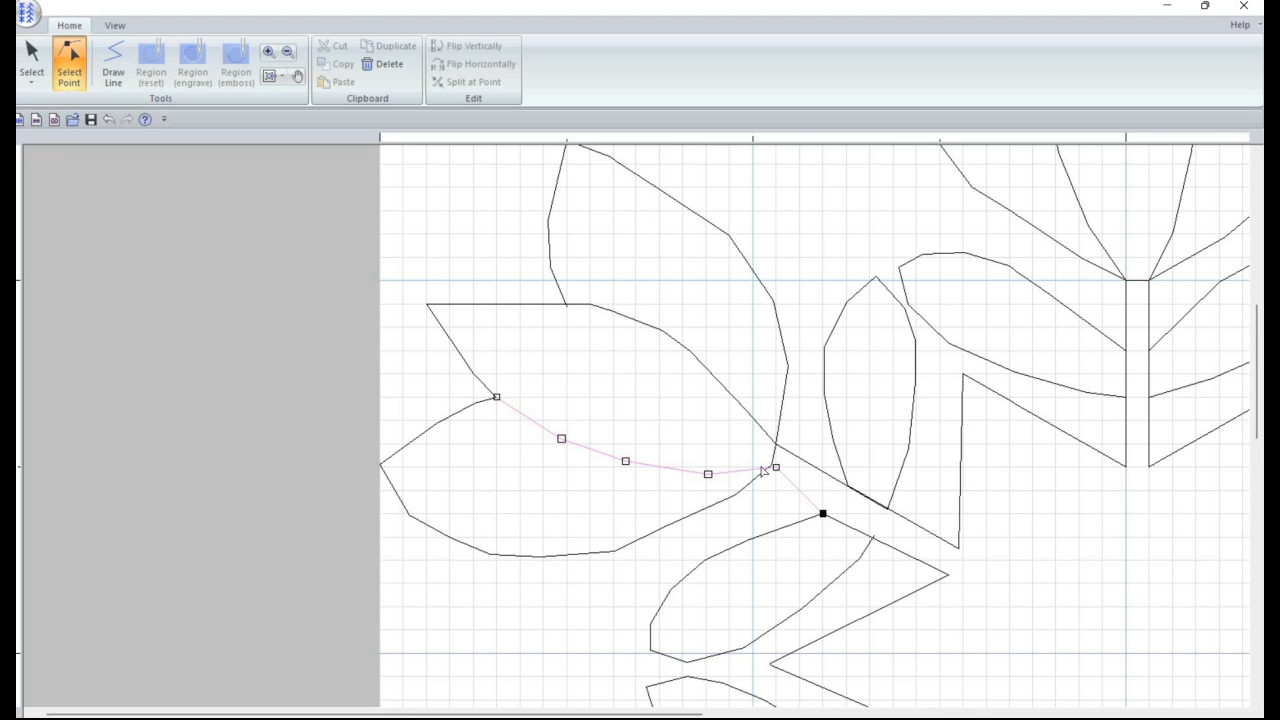
Step: Join the dividing line's base and the flower outline at one grid point on the stem's lower line, and align the lower petal's adjacent point
{"action": "left_click", "coordinate": [776, 467]}
{"action": "left_click_drag", "start_coordinate": [776, 467], "coordinate": [752, 467]}
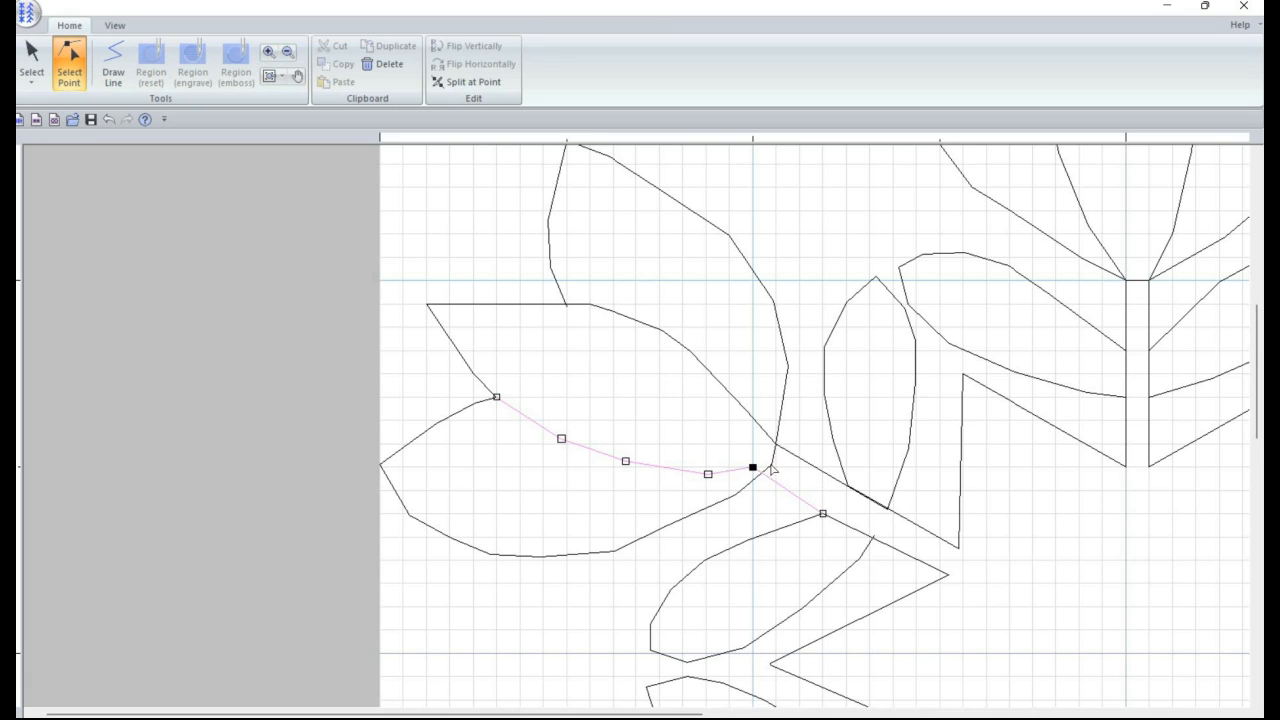
{"action": "left_click", "coordinate": [772, 470]}
{"action": "left_click", "coordinate": [765, 470]}
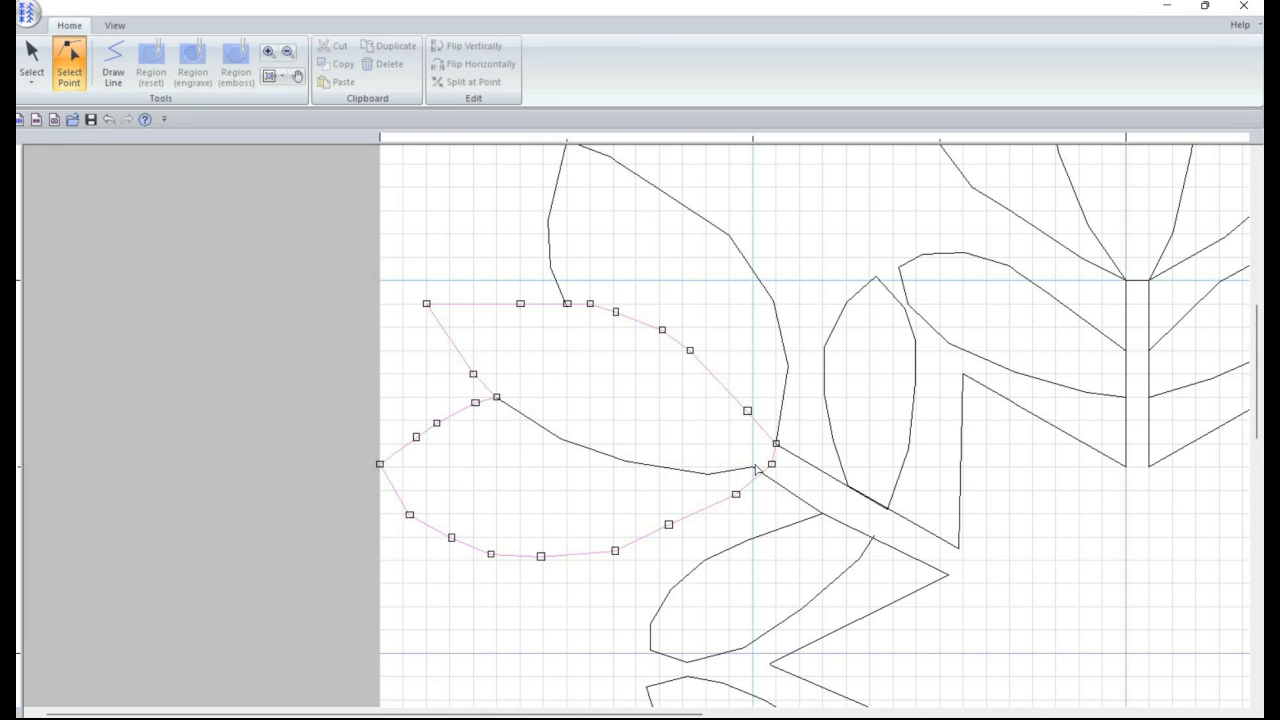
{"action": "left_click", "coordinate": [753, 467]}
{"action": "left_click_drag", "start_coordinate": [735, 495], "coordinate": [730, 490]}
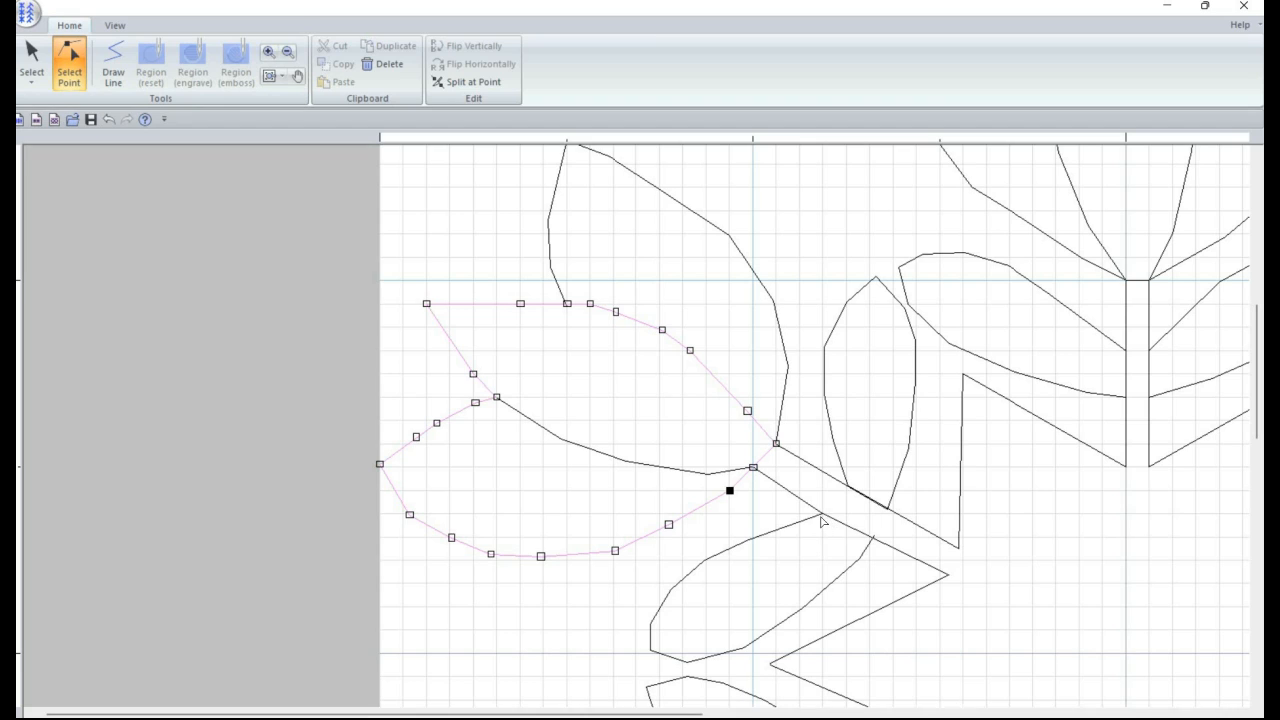
Step: Attach the lower leaf's loose inner end to the stem line
{"action": "left_click", "coordinate": [864, 551]}
{"action": "left_click", "coordinate": [268, 51]}
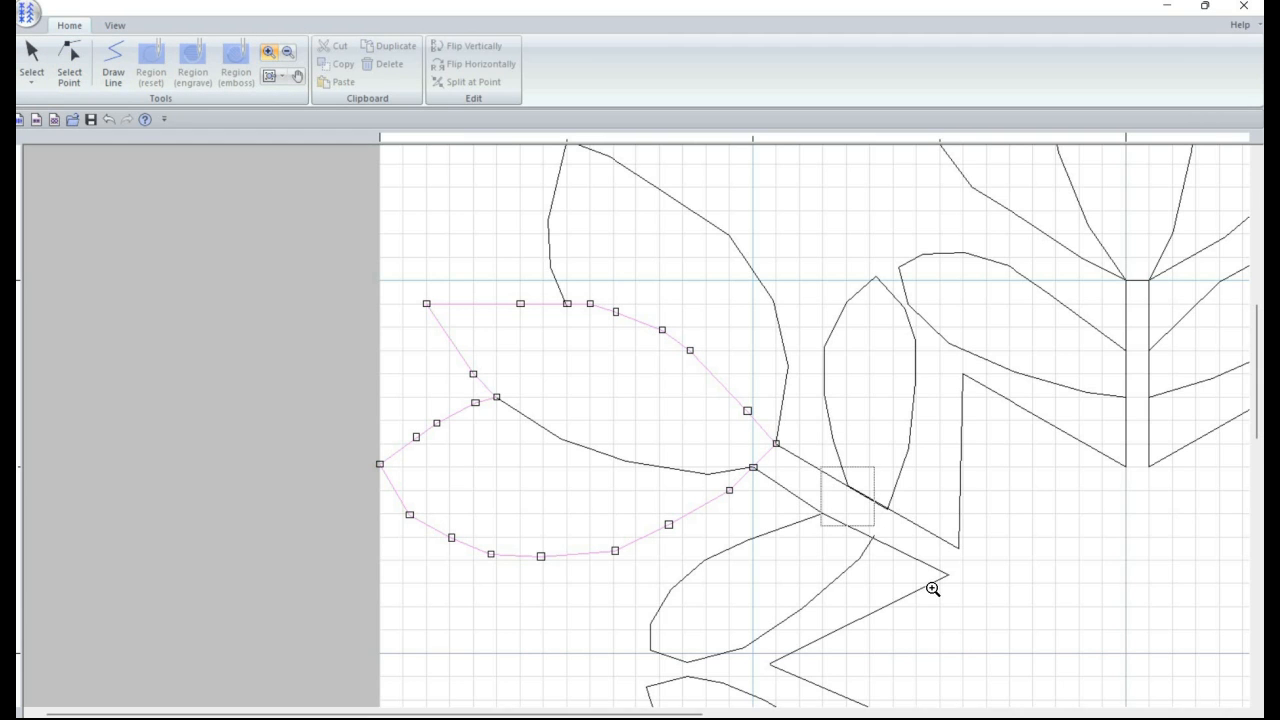
{"action": "left_click", "coordinate": [932, 590]}
{"action": "left_click", "coordinate": [98, 72]}
{"action": "left_click", "coordinate": [69, 62]}
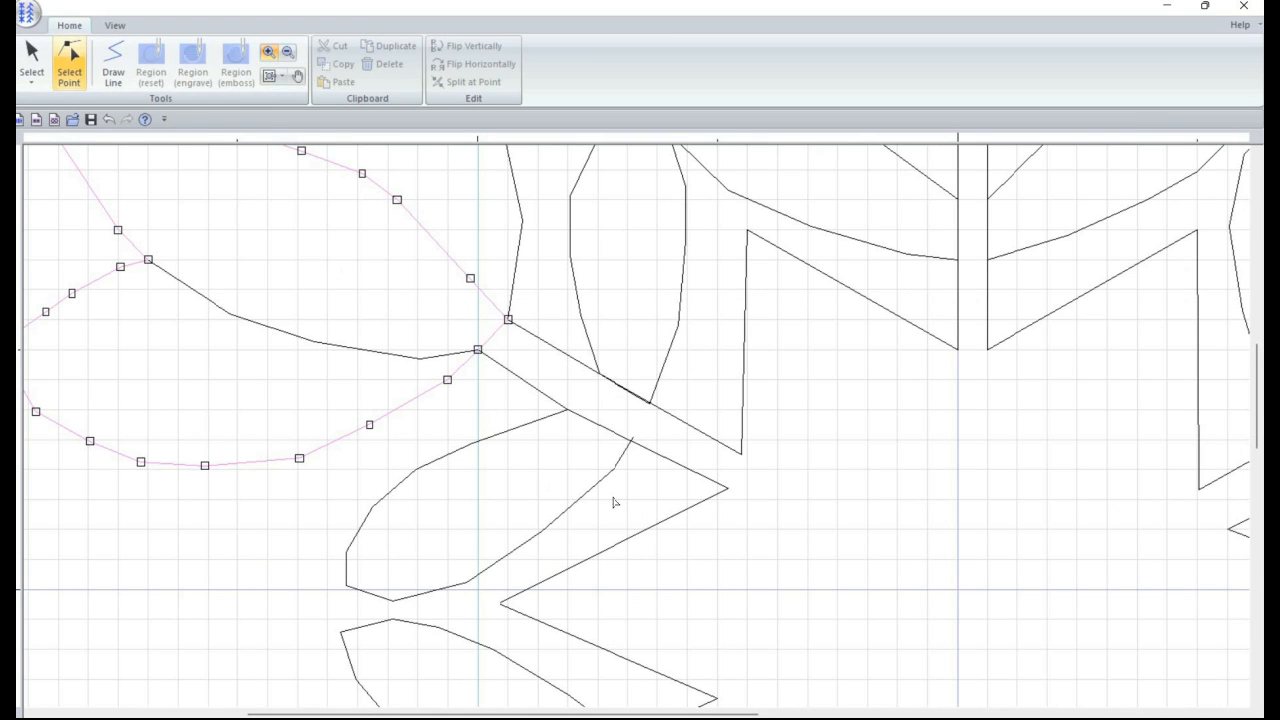
{"action": "left_click", "coordinate": [631, 443]}
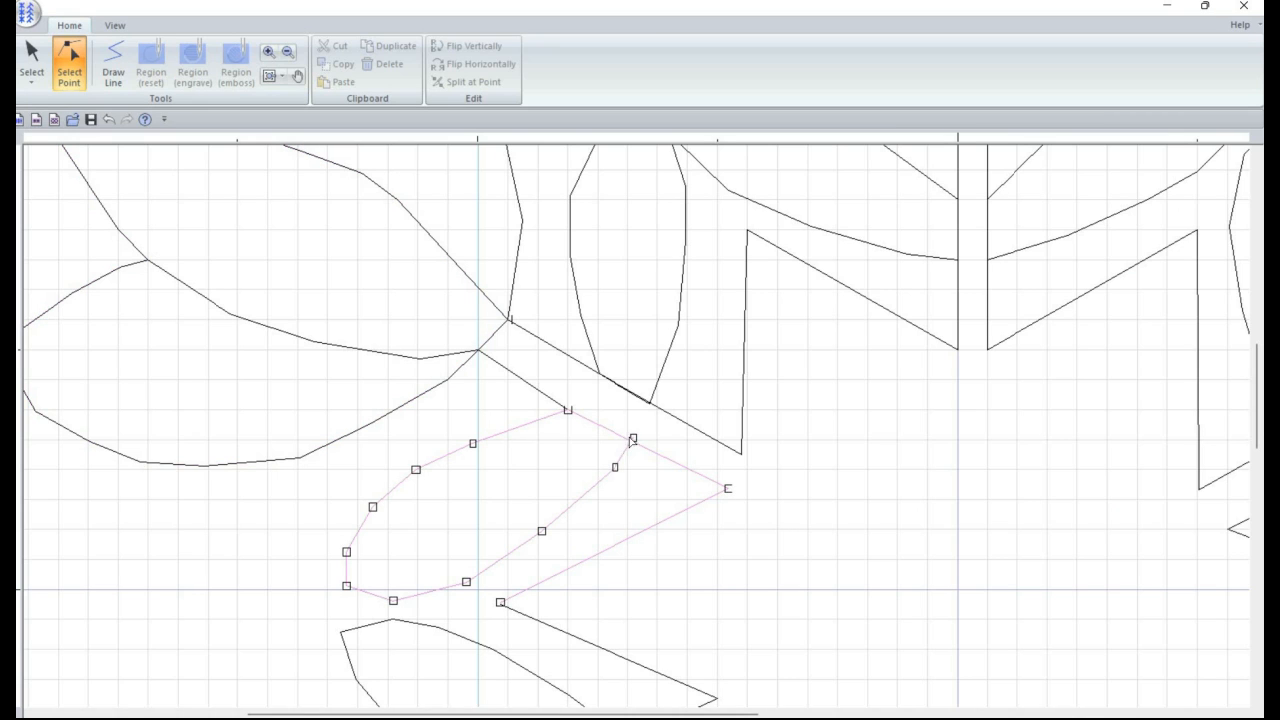
{"action": "left_click", "coordinate": [631, 440]}
Step: Move the upper leaf's inner base point off the stem and split the stem line at its remaining point there
{"action": "left_click", "coordinate": [602, 380]}
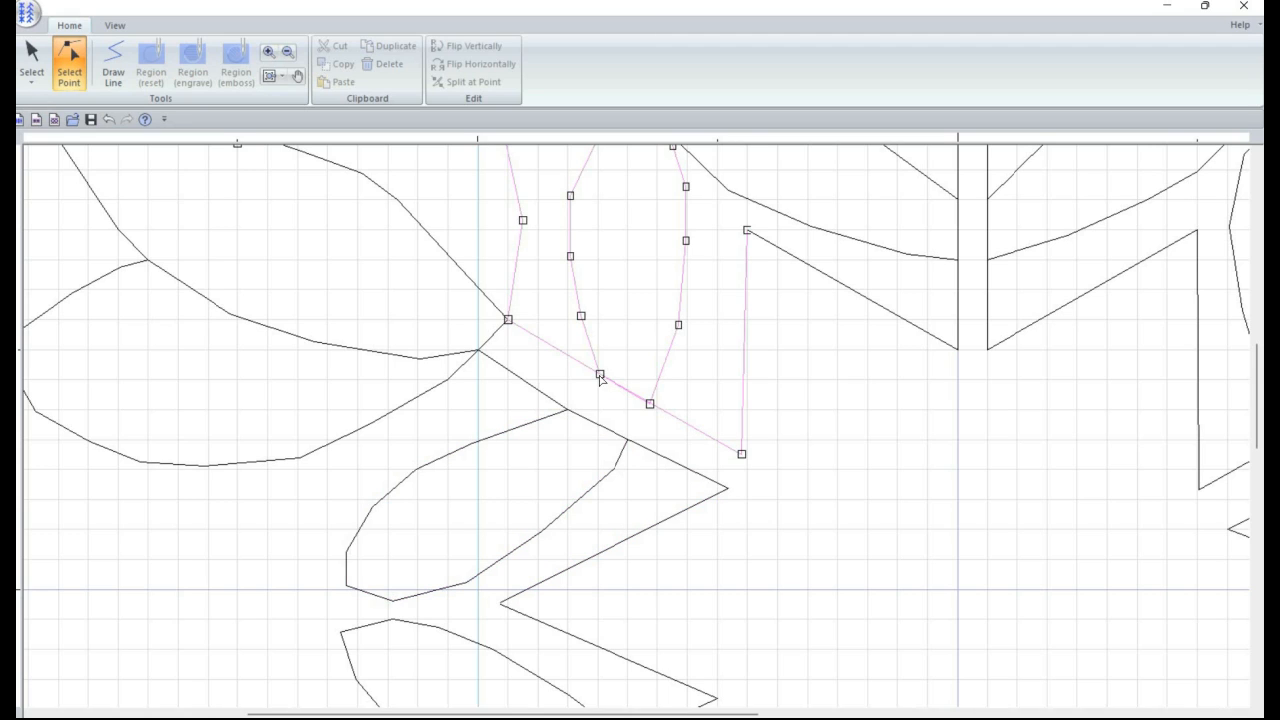
{"action": "left_click", "coordinate": [599, 376]}
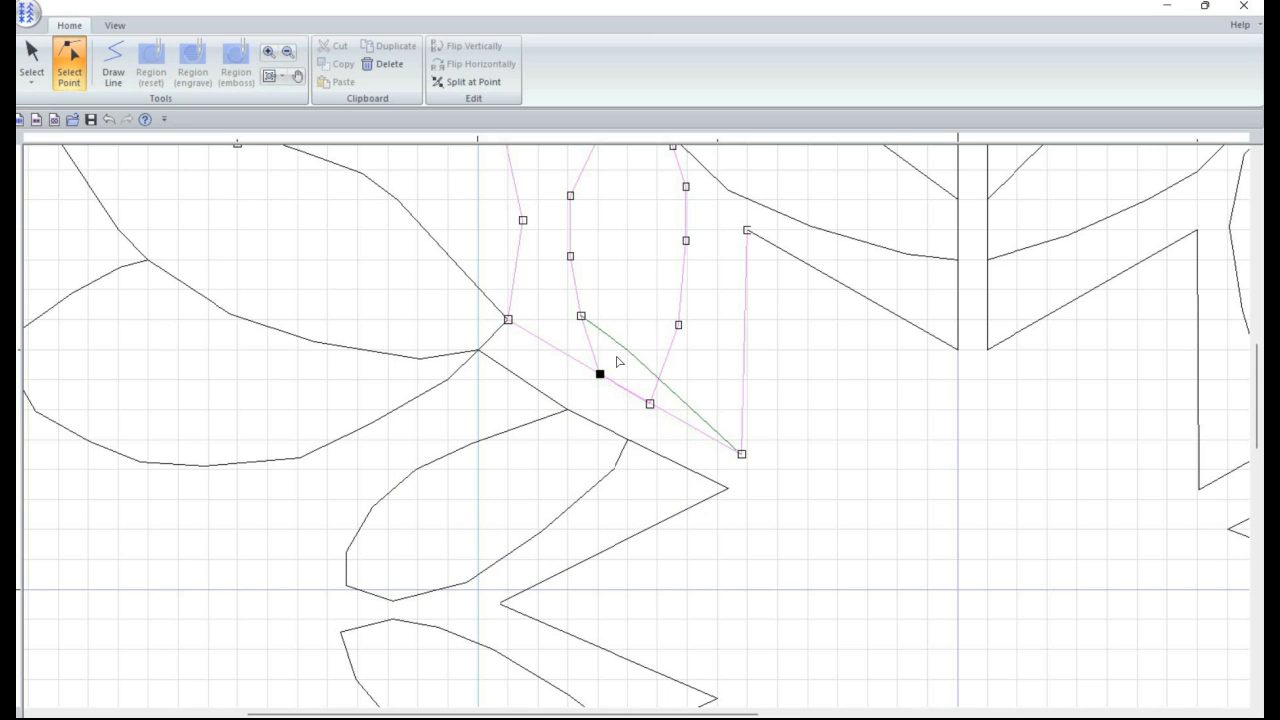
{"action": "key", "text": "Delete"}
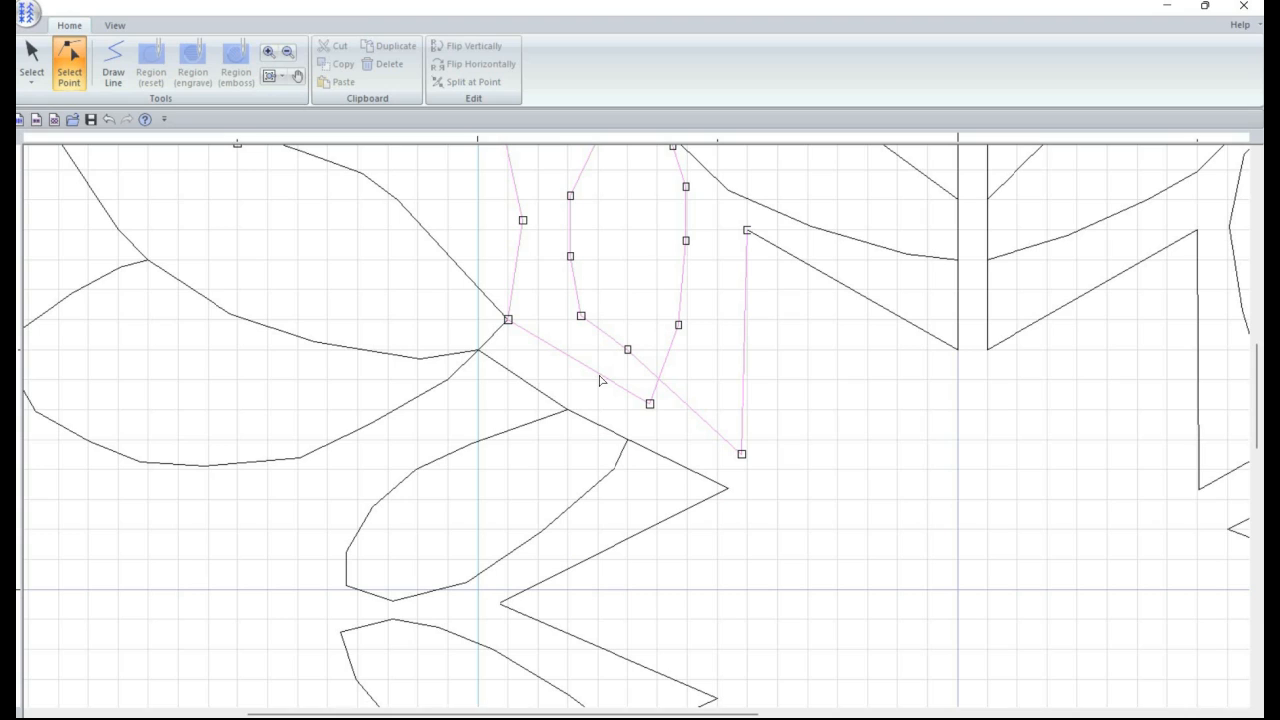
{"action": "left_click", "coordinate": [598, 378]}
{"action": "right_click", "coordinate": [598, 378]}
{"action": "left_click", "coordinate": [651, 390]}
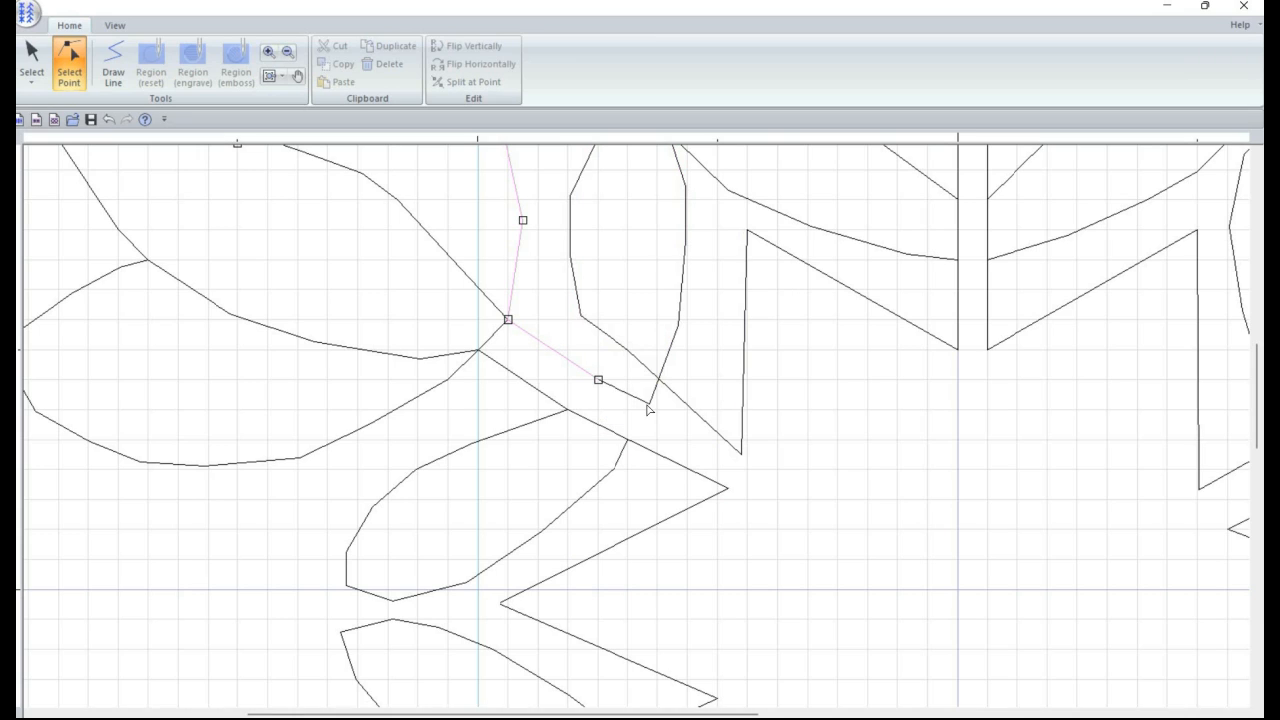
Step: Split the outline at the upper leaf's outer base point and delete the short duplicate segment between the leaf's two base points
{"action": "left_click", "coordinate": [648, 406]}
{"action": "left_click", "coordinate": [650, 403]}
{"action": "right_click", "coordinate": [650, 403]}
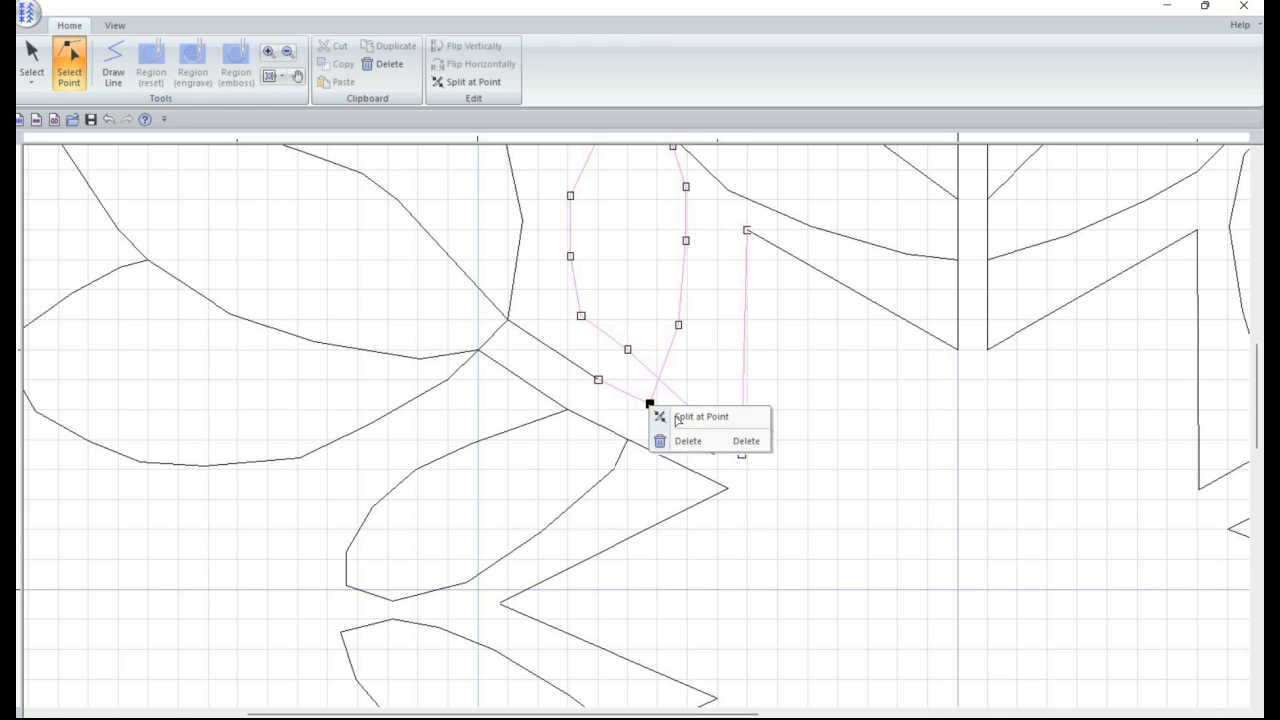
{"action": "key", "text": "Return"}
{"action": "left_click", "coordinate": [32, 62]}
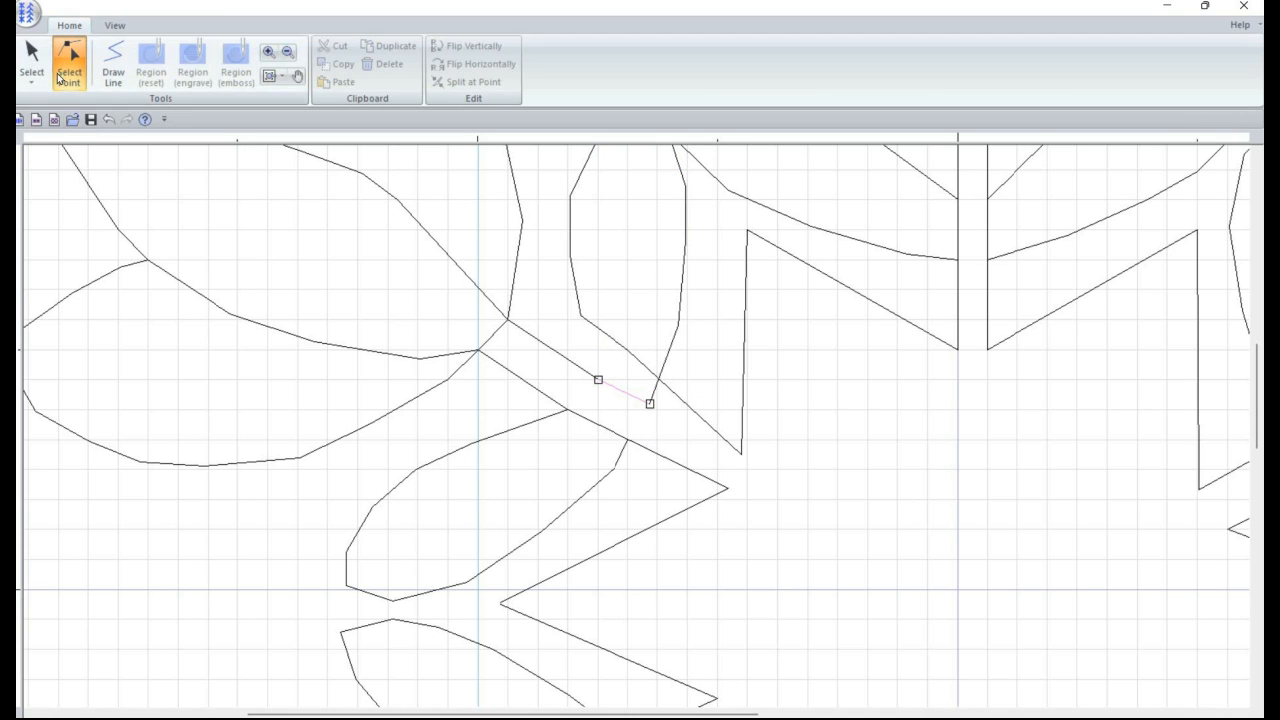
{"action": "key", "text": "Delete"}
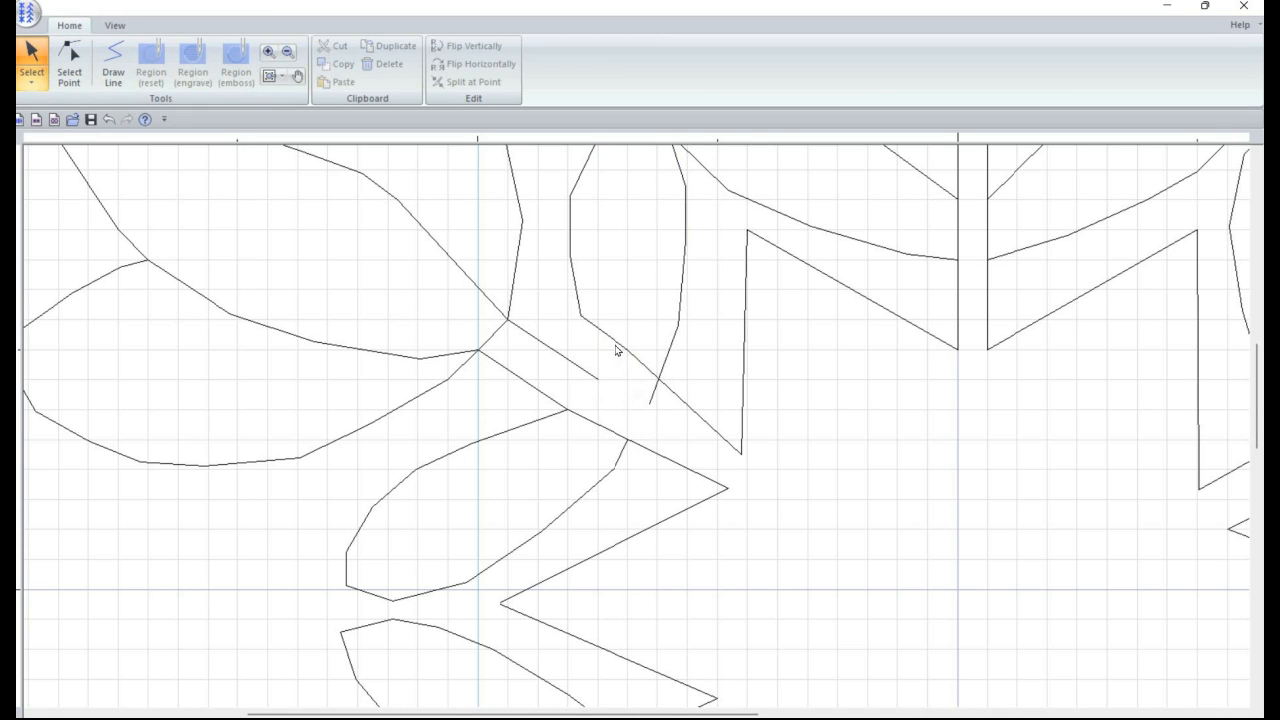
Step: Reattach the upper leaf's inner base point to the stem's loose end, and join its outer end to a new grid point on the stem line
{"action": "left_click", "coordinate": [70, 60]}
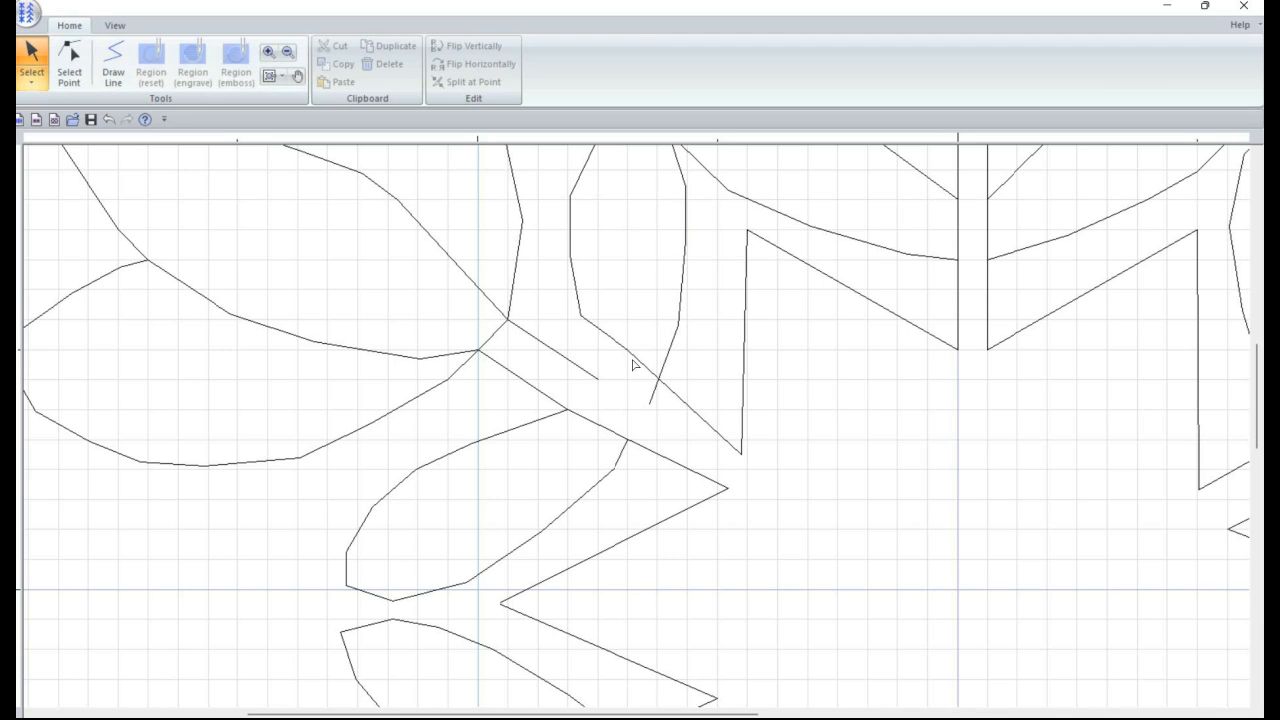
{"action": "left_click", "coordinate": [628, 350]}
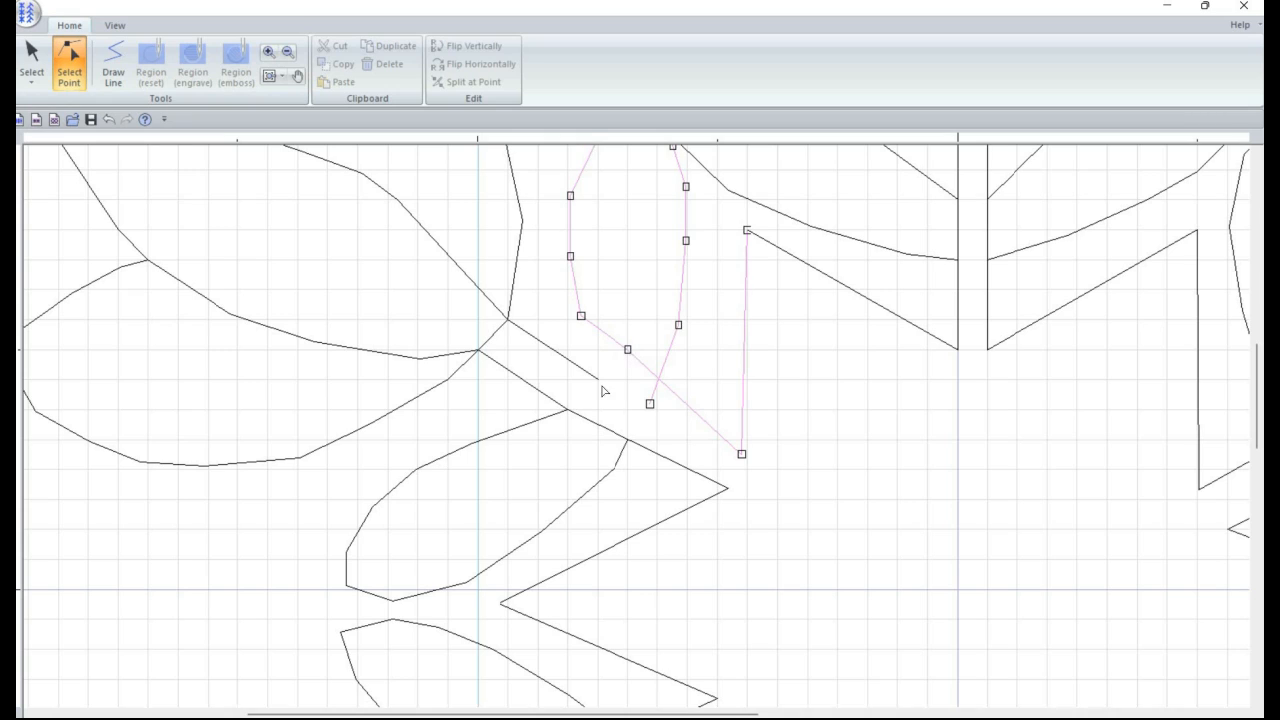
{"action": "left_click", "coordinate": [630, 348]}
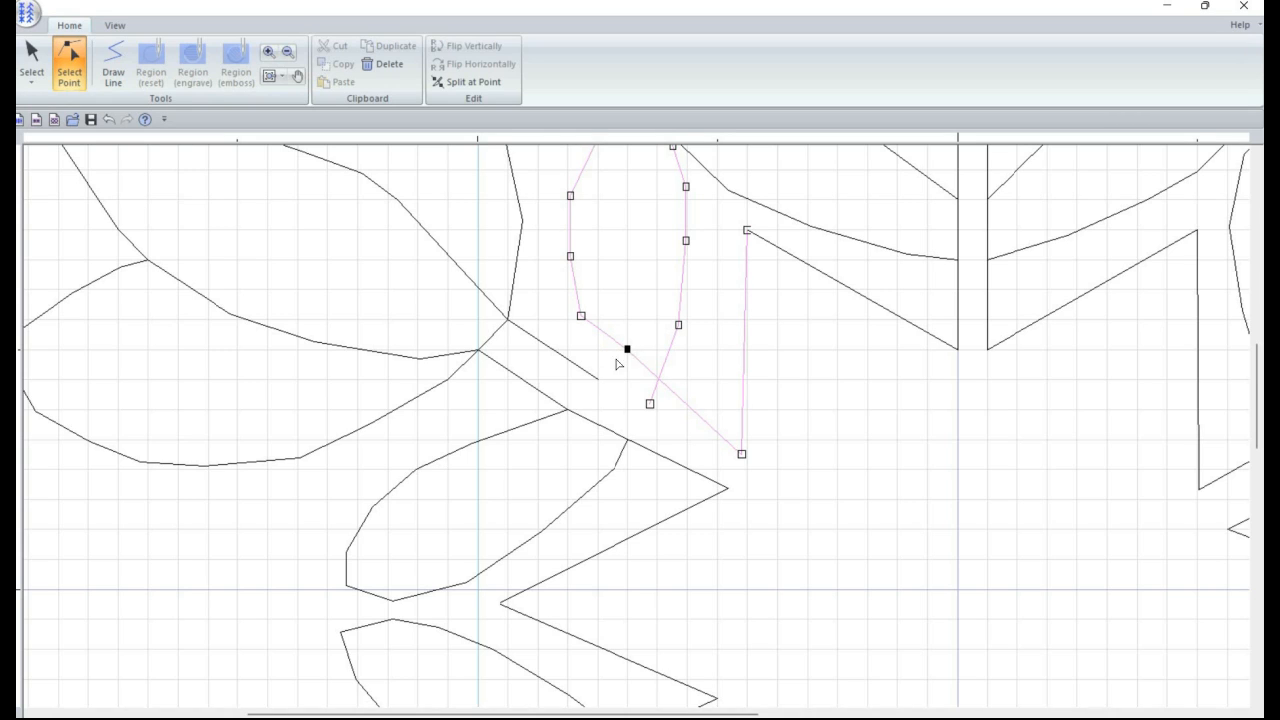
{"action": "left_click_drag", "start_coordinate": [627, 349], "coordinate": [686, 409]}
{"action": "left_click", "coordinate": [651, 405]}
{"action": "left_click", "coordinate": [656, 410]}
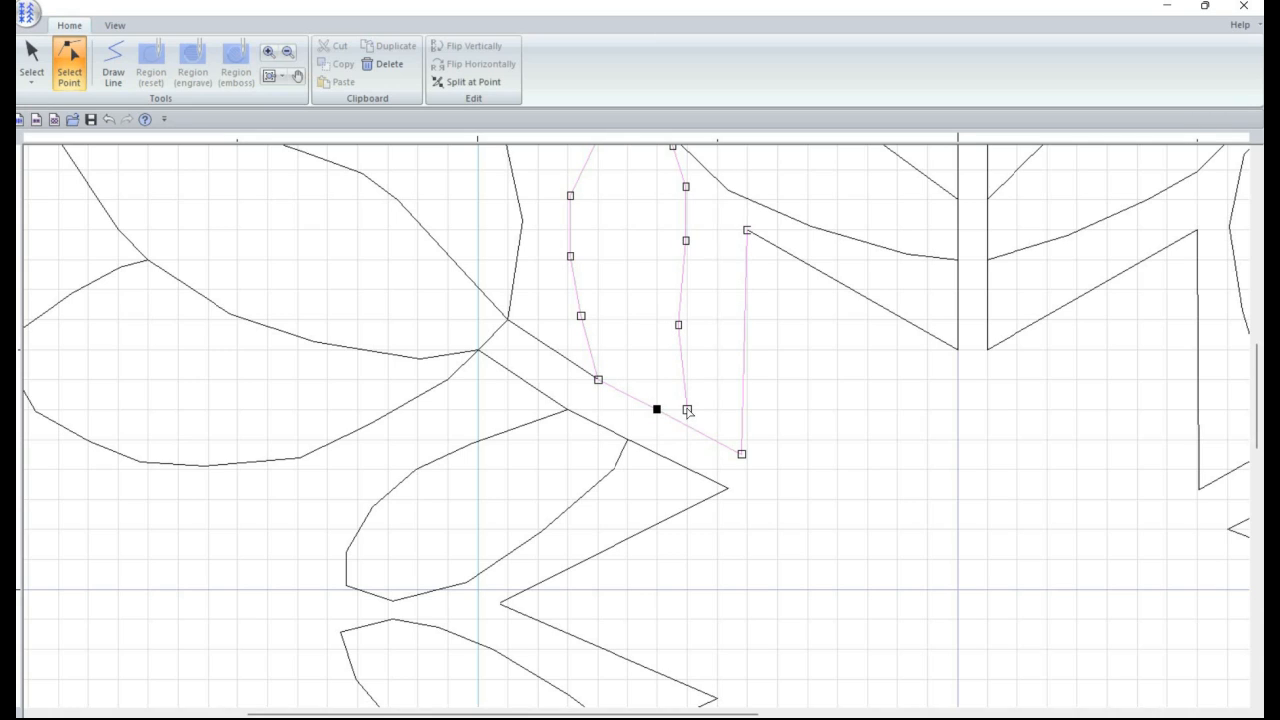
{"action": "left_click", "coordinate": [687, 409]}
{"action": "key", "text": "Left"}
Step: Align the star corner points at the inner ends of the stem's upper and lower lines on the same vertical grid line
{"action": "scroll", "coordinate": [740, 614], "scroll_direction": "up", "scroll_amount": 1}
{"action": "left_click_drag", "start_coordinate": [742, 565], "coordinate": [747, 552]}
{"action": "left_click", "coordinate": [726, 600]}
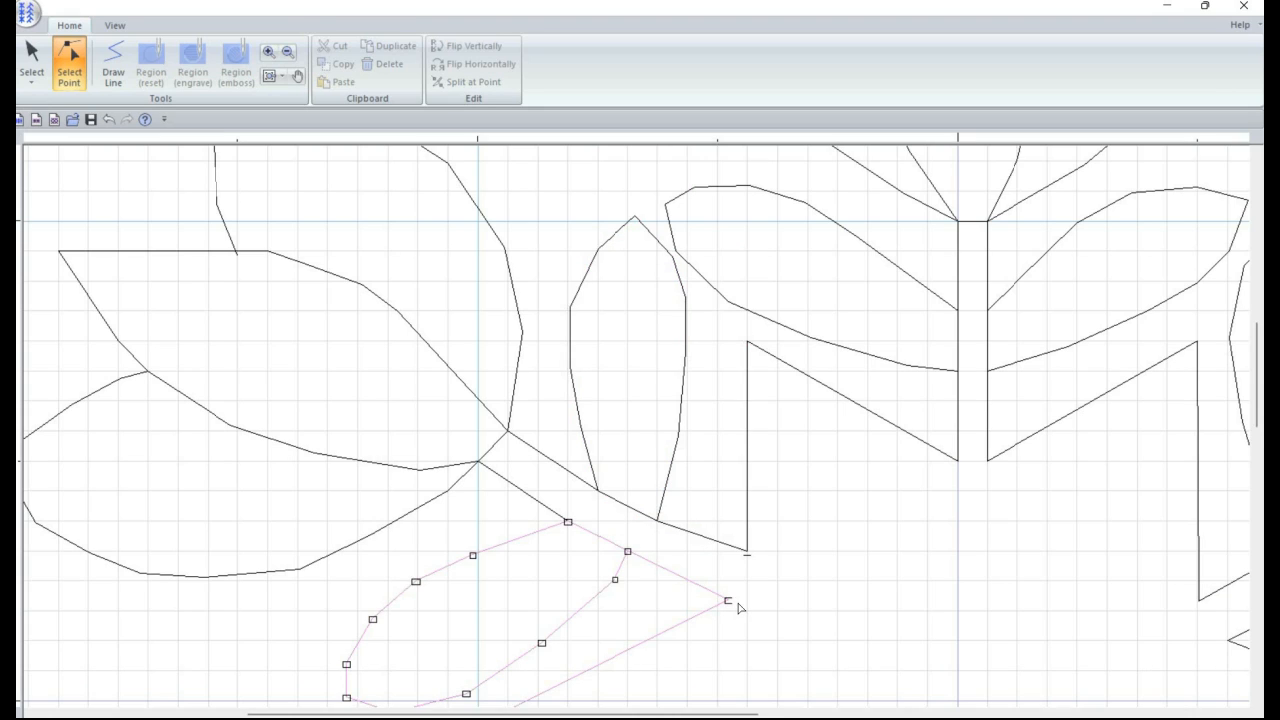
{"action": "left_click_drag", "start_coordinate": [728, 601], "coordinate": [747, 612]}
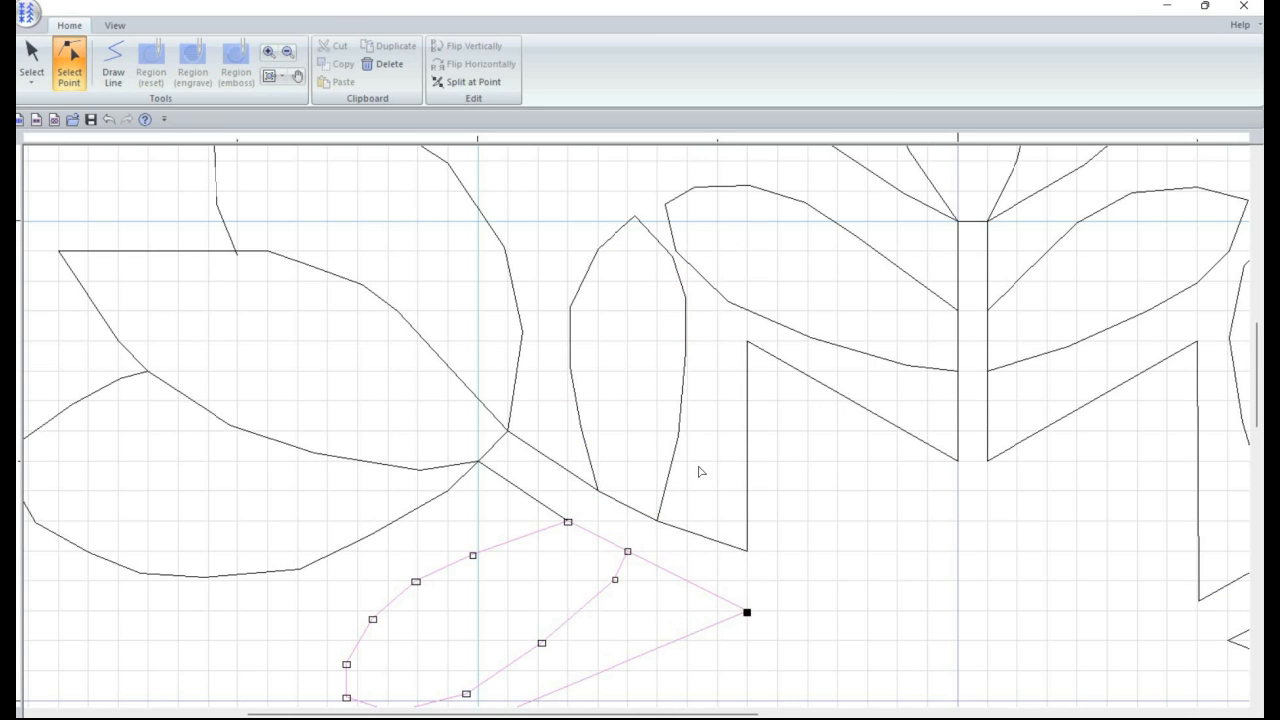
Step: Snap the upper petal's loose end onto the middle petal's upper edge, undoing the trial shift away from it, and save the pattern
{"action": "scroll", "coordinate": [578, 454], "scroll_direction": "down", "scroll_amount": 3}
{"action": "scroll", "coordinate": [468, 343], "scroll_direction": "up", "scroll_amount": 5}
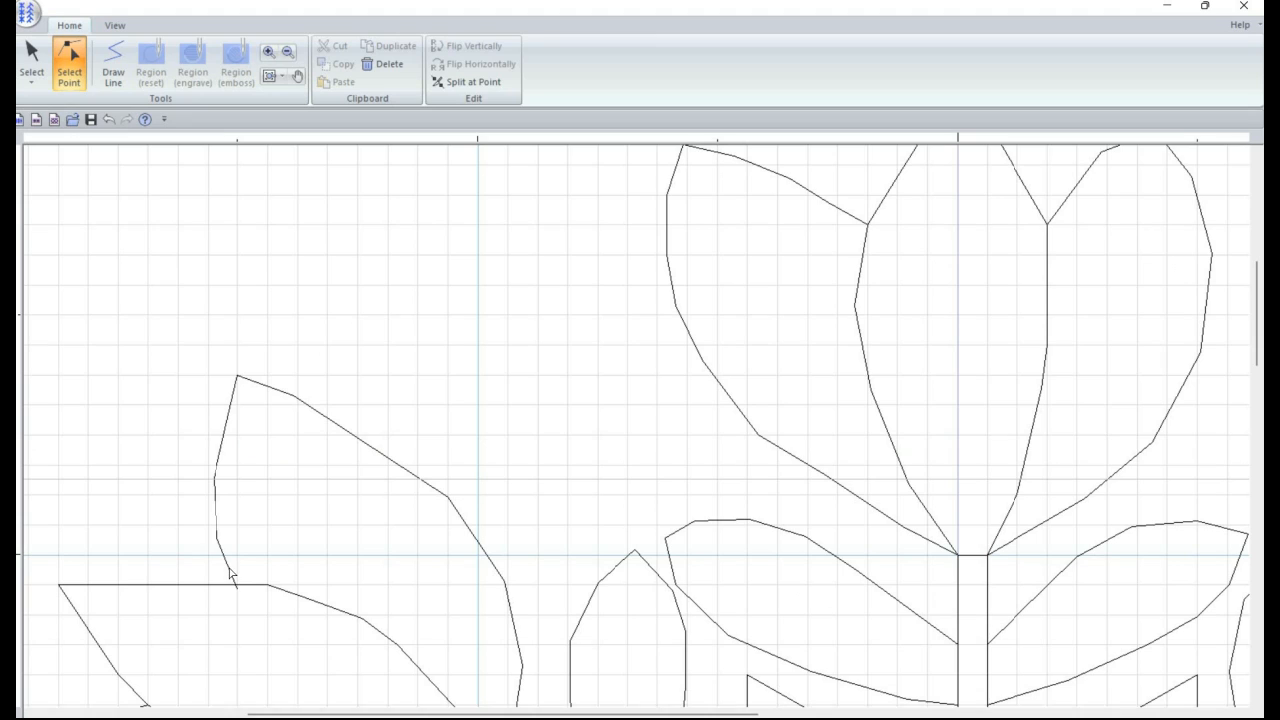
{"action": "left_click", "coordinate": [233, 580]}
{"action": "left_click_drag", "start_coordinate": [257, 584], "coordinate": [260, 563]}
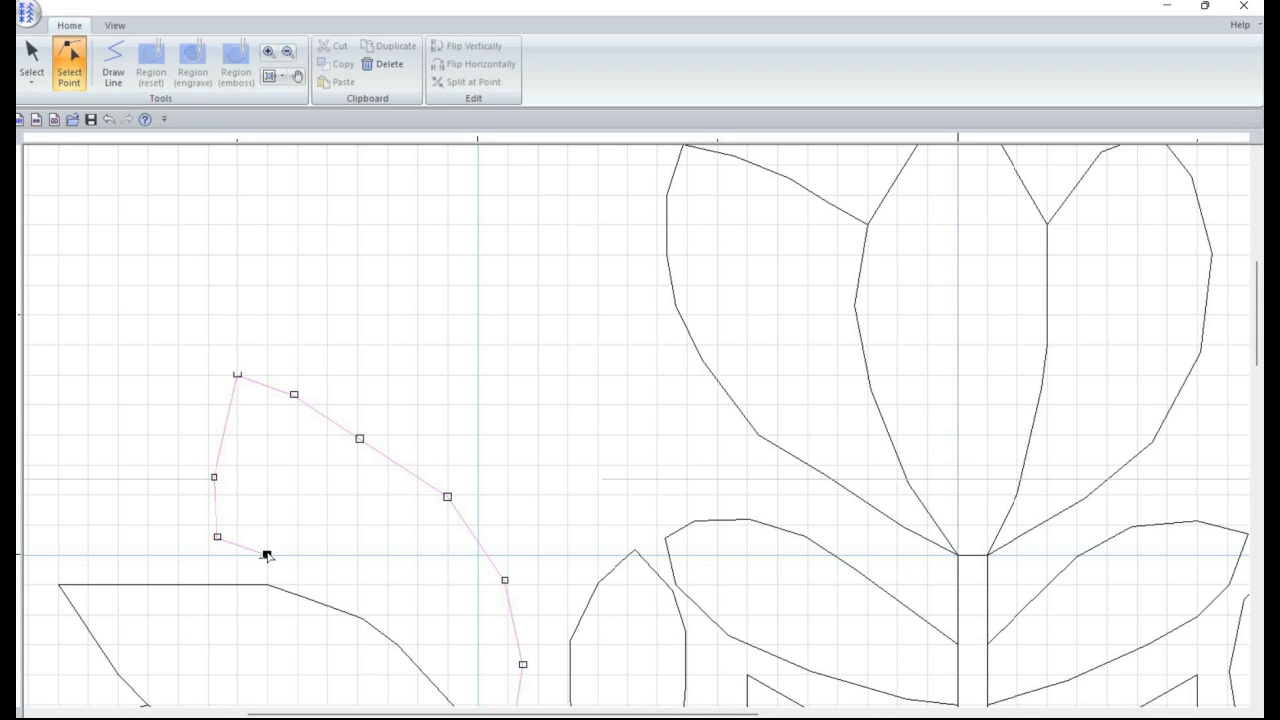
{"action": "key", "text": "ctrl+z"}
{"action": "left_click", "coordinate": [30, 18]}
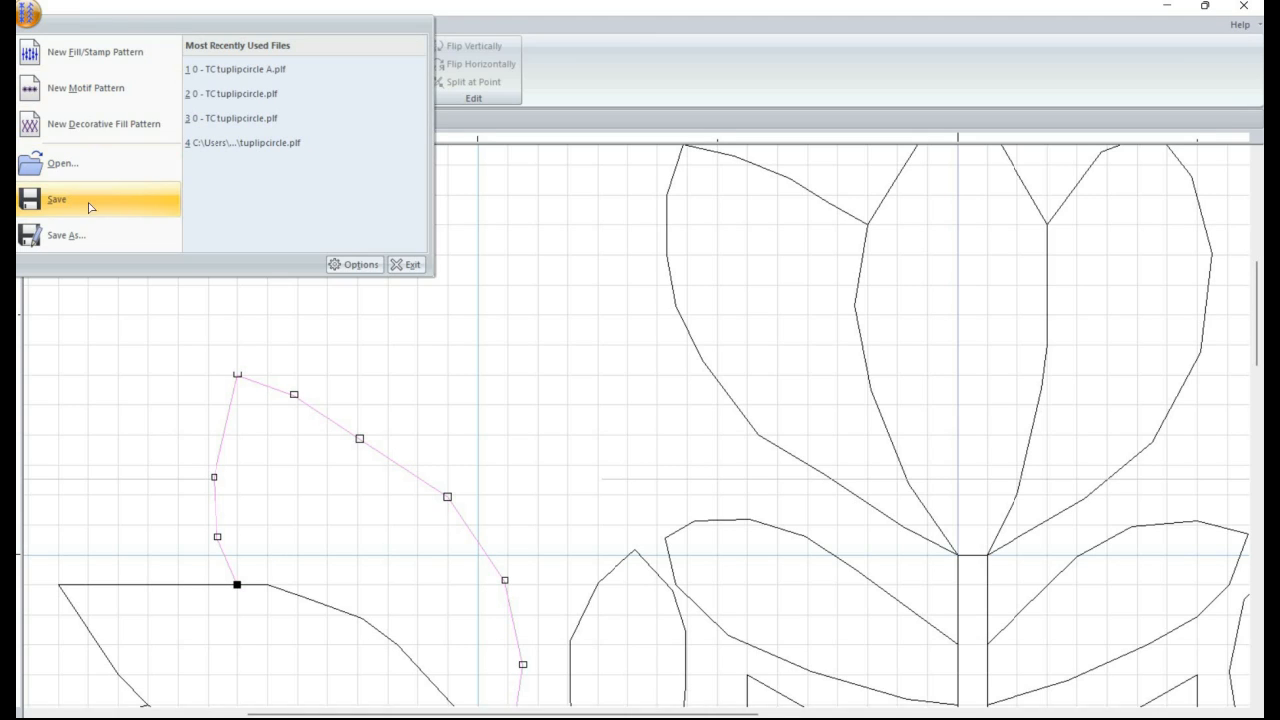
{"action": "left_click", "coordinate": [94, 200]}
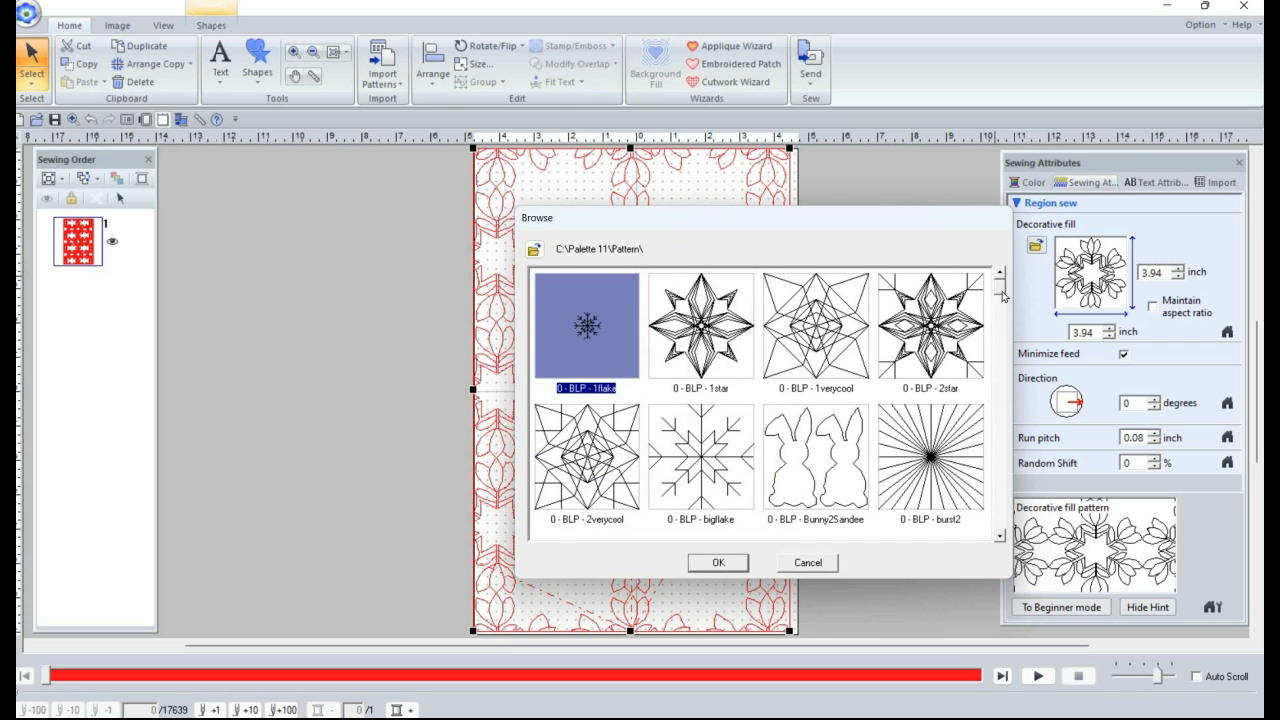
Step: Switch to the embroidery layout program and apply the pattern 0 - TC tuplipcircle A as the region's decorative fill
{"action": "left_click_drag", "start_coordinate": [1000, 292], "coordinate": [1000, 456]}
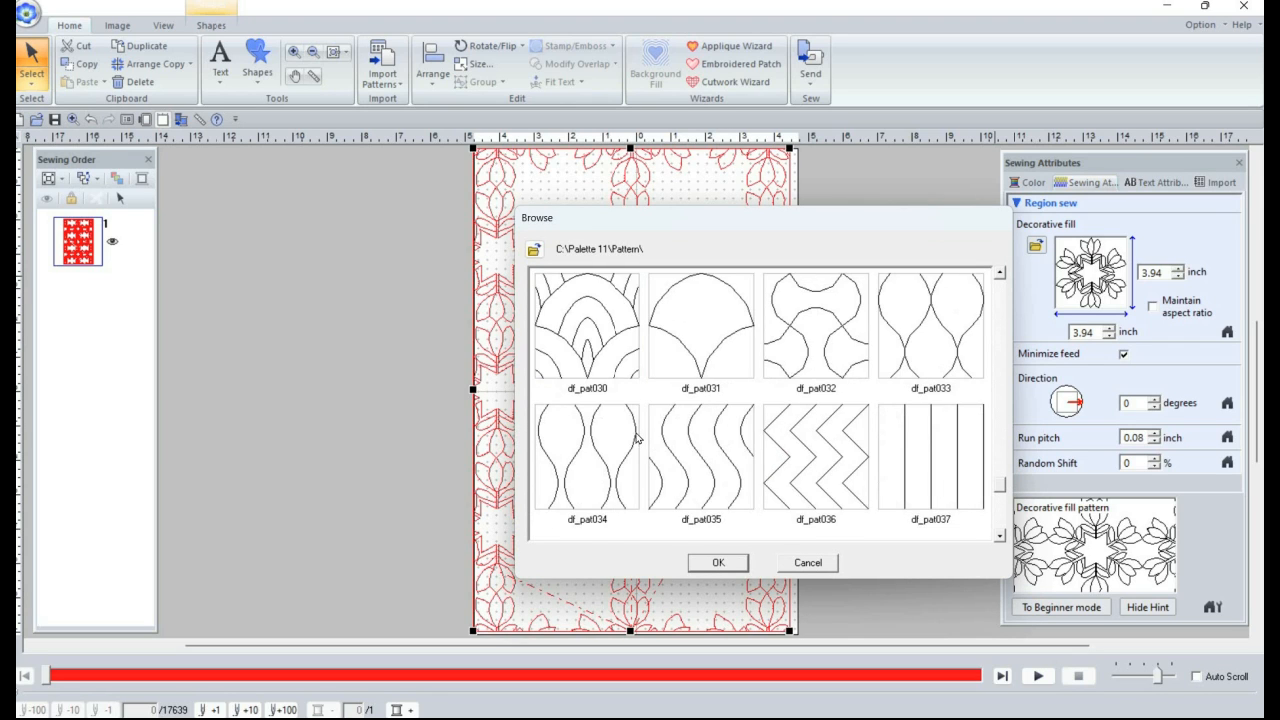
{"action": "scroll", "coordinate": [610, 425], "scroll_direction": "up", "scroll_amount": 3}
{"action": "scroll", "coordinate": [600, 421], "scroll_direction": "up", "scroll_amount": 3}
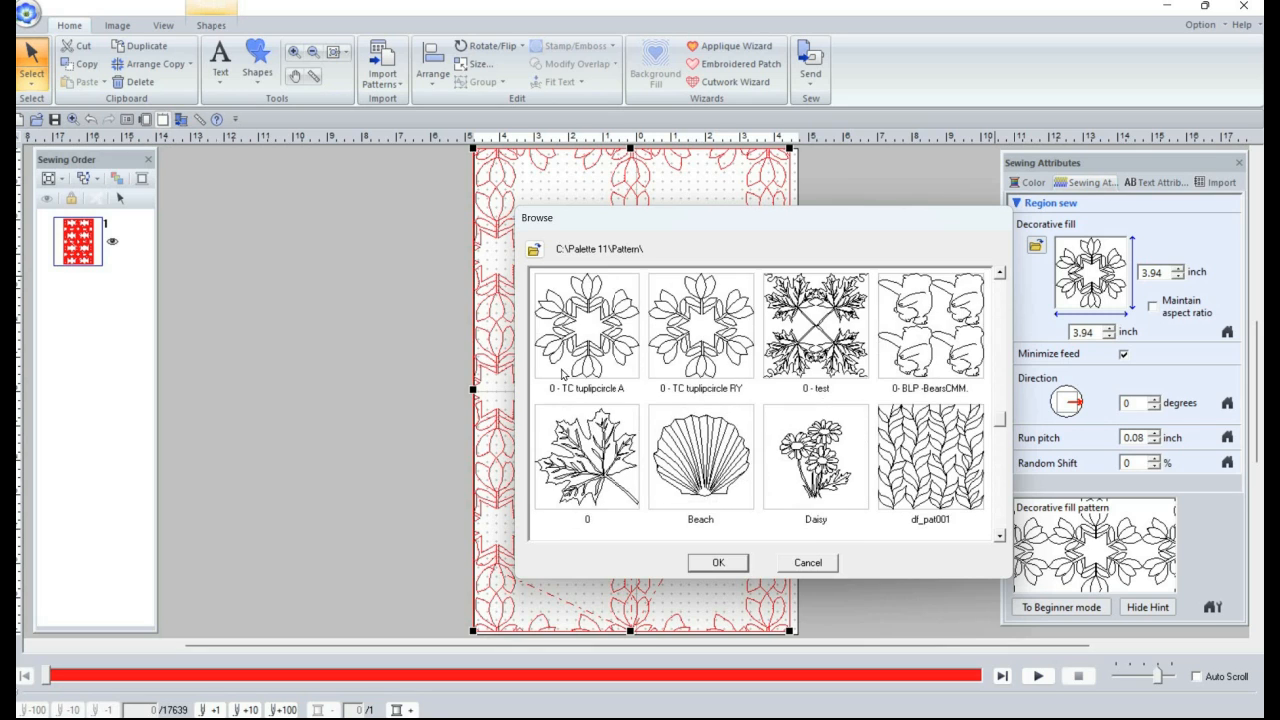
{"action": "left_click", "coordinate": [618, 384]}
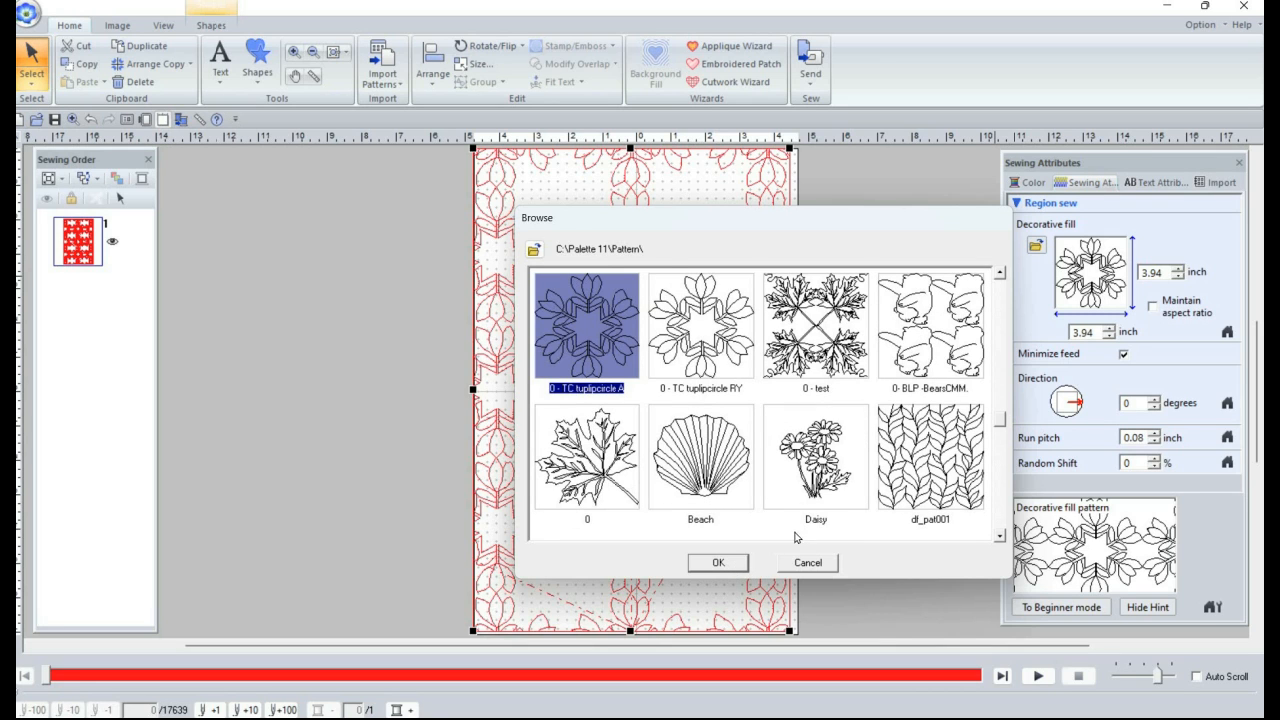
{"action": "key", "text": "Return"}
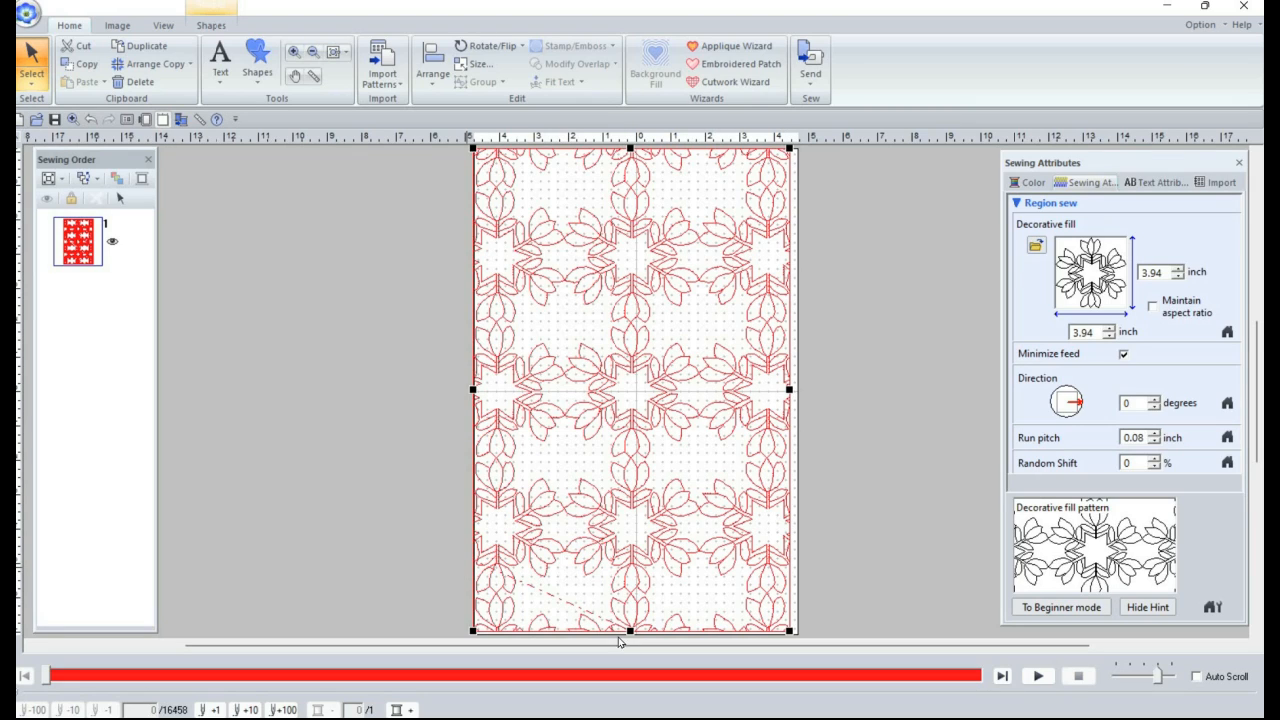
Step: Run the stitch simulation of the decorative fill and advance it to check the sewing path and jumps
{"action": "left_click", "coordinate": [1037, 677]}
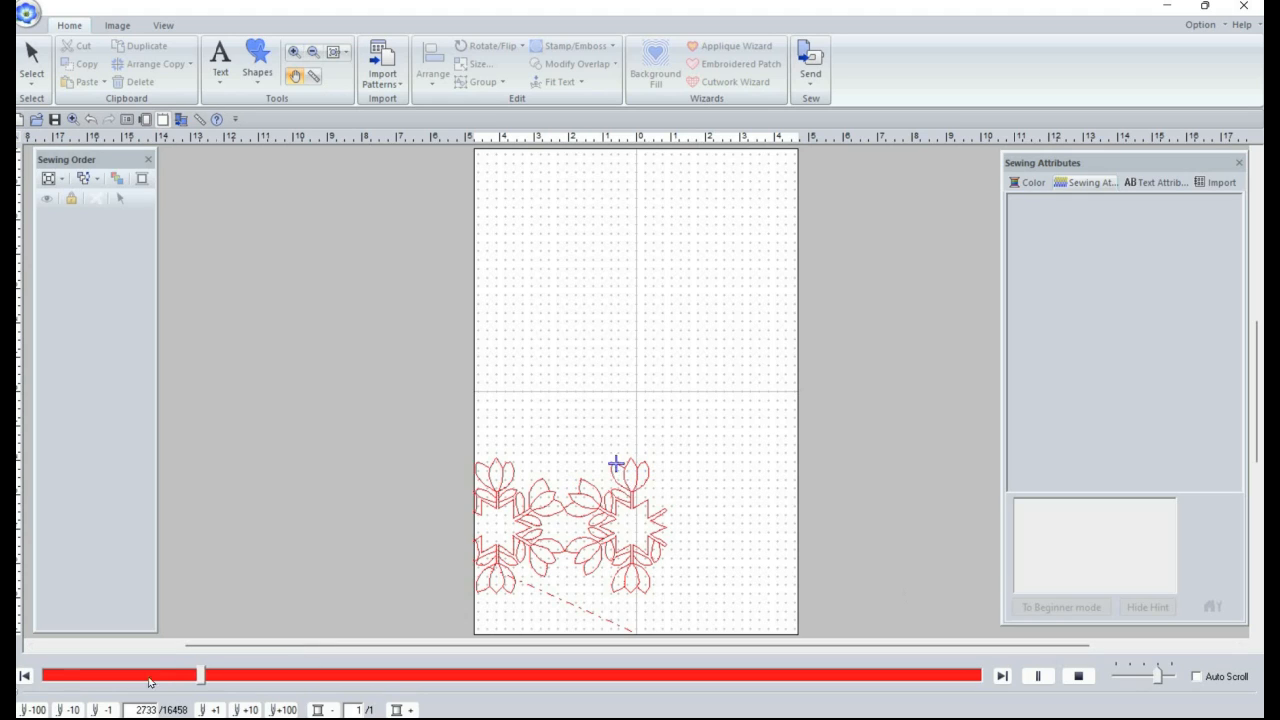
{"action": "mouse_move", "coordinate": [216, 675]}
{"action": "left_mouse_down"}
{"action": "mouse_move", "coordinate": [751, 664]}
{"action": "mouse_move", "coordinate": [866, 674]}
{"action": "mouse_move", "coordinate": [852, 676]}
{"action": "mouse_move", "coordinate": [979, 707]}
{"action": "left_mouse_up"}
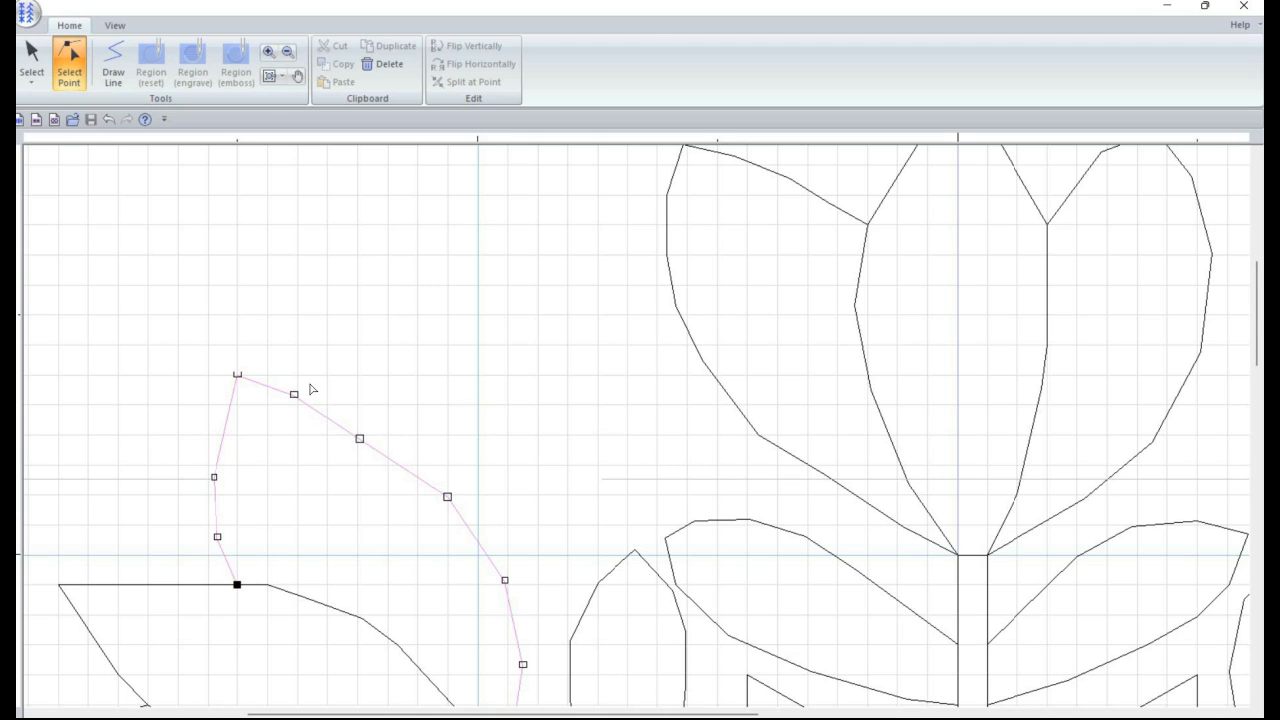
Step: Return to the pattern editor, select the upper petal of the upper-left flower, and reduce the grid setting until the grid is off
{"action": "left_click", "coordinate": [268, 76]}
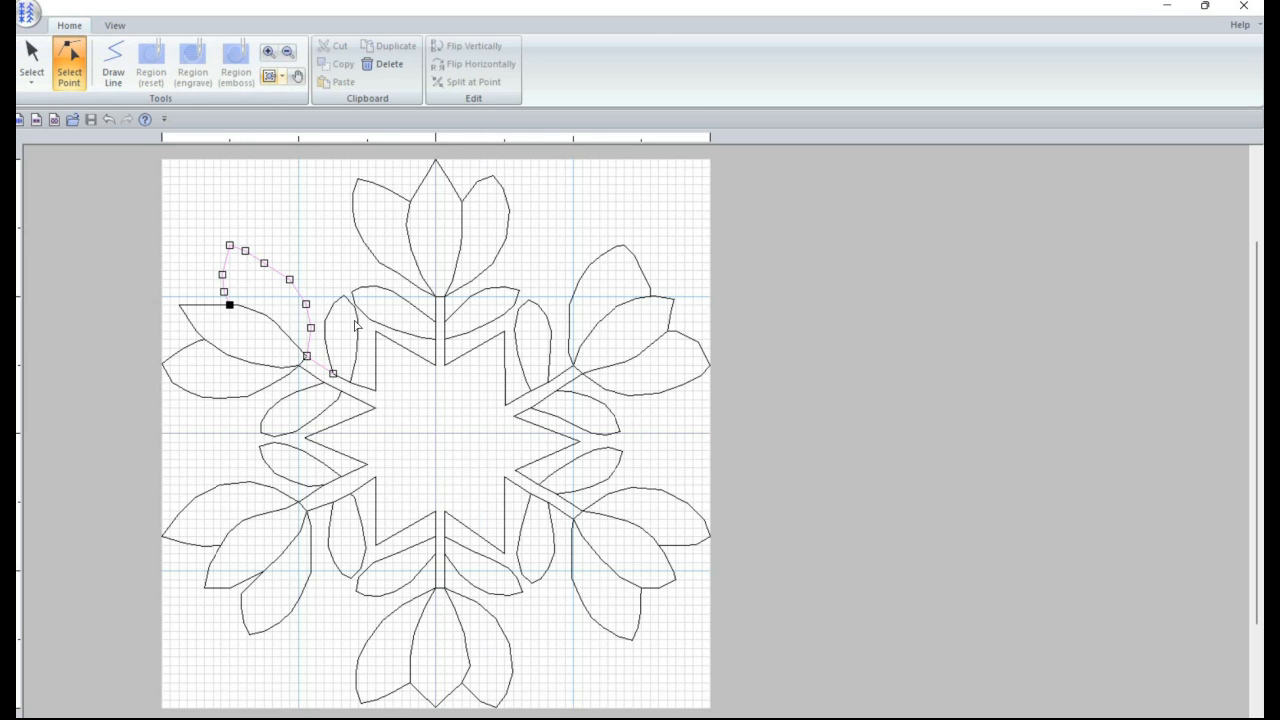
{"action": "left_click", "coordinate": [78, 90]}
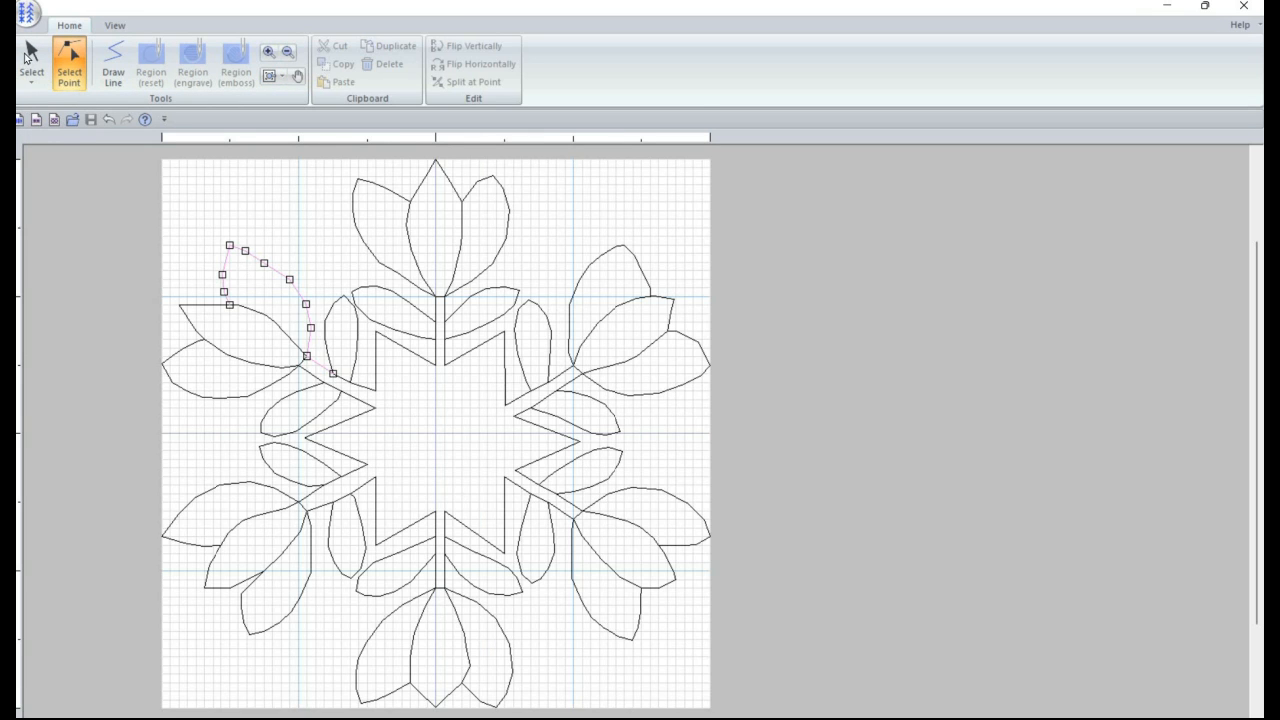
{"action": "left_click", "coordinate": [28, 57]}
{"action": "left_click", "coordinate": [246, 247]}
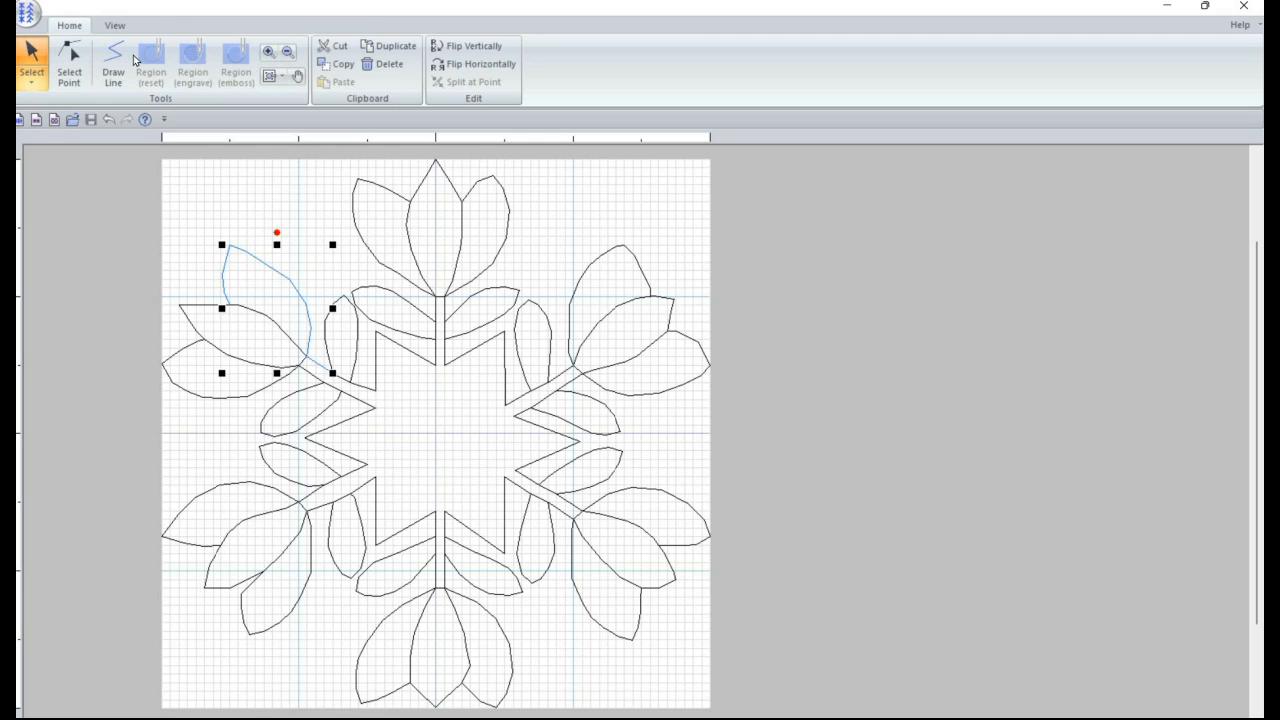
{"action": "left_click", "coordinate": [115, 26]}
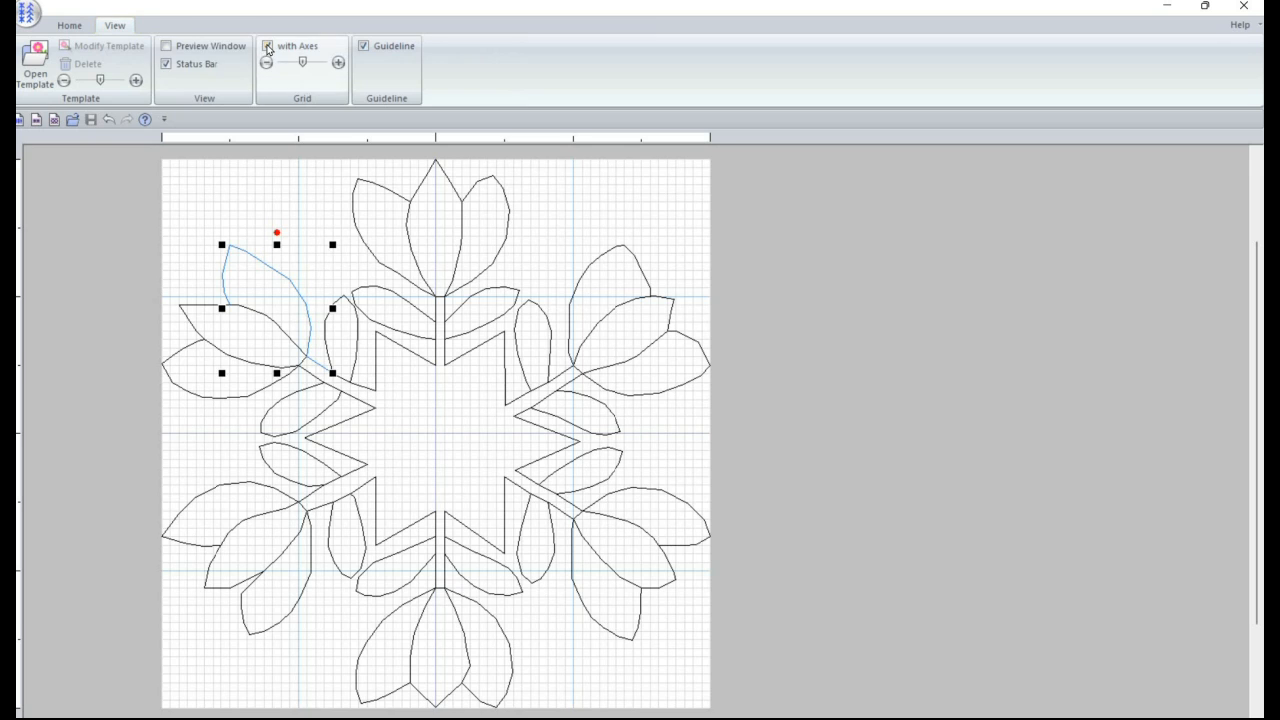
{"action": "left_click", "coordinate": [266, 62]}
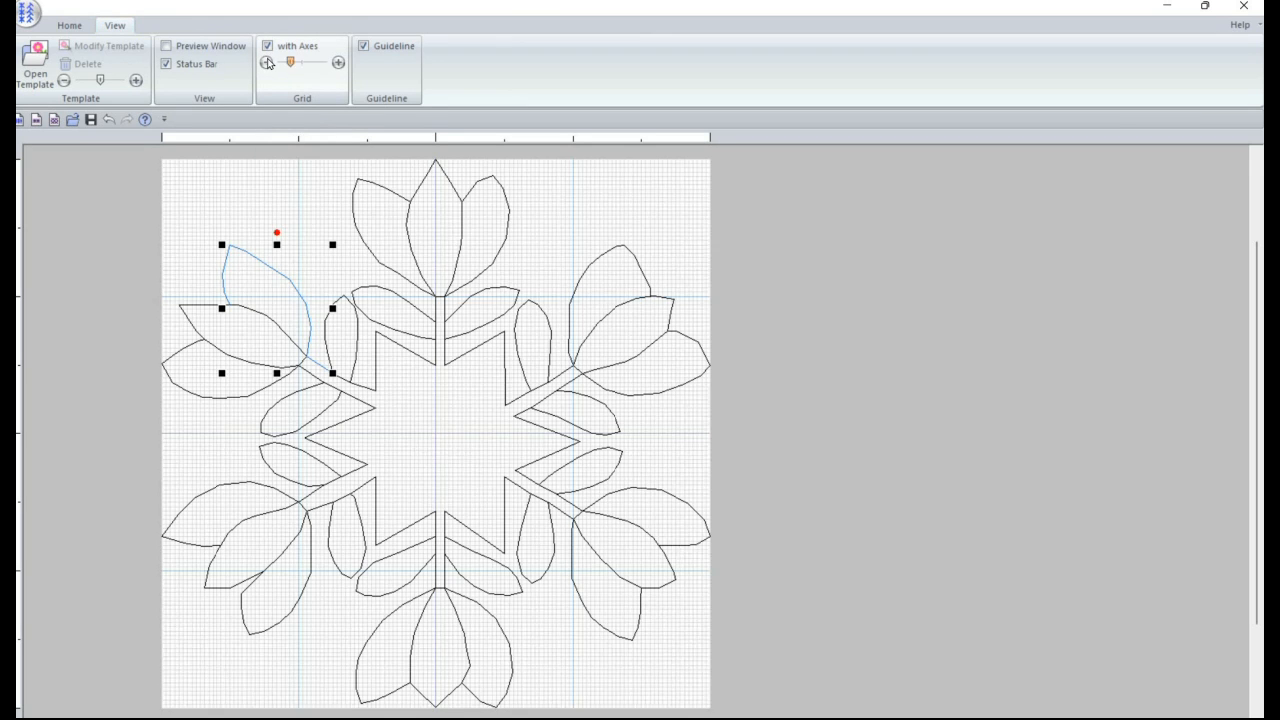
{"action": "left_click", "coordinate": [69, 26]}
Step: Round the outer edge of the upper-left flower's upper petal by moving three of its points slightly outward
{"action": "left_click", "coordinate": [270, 53]}
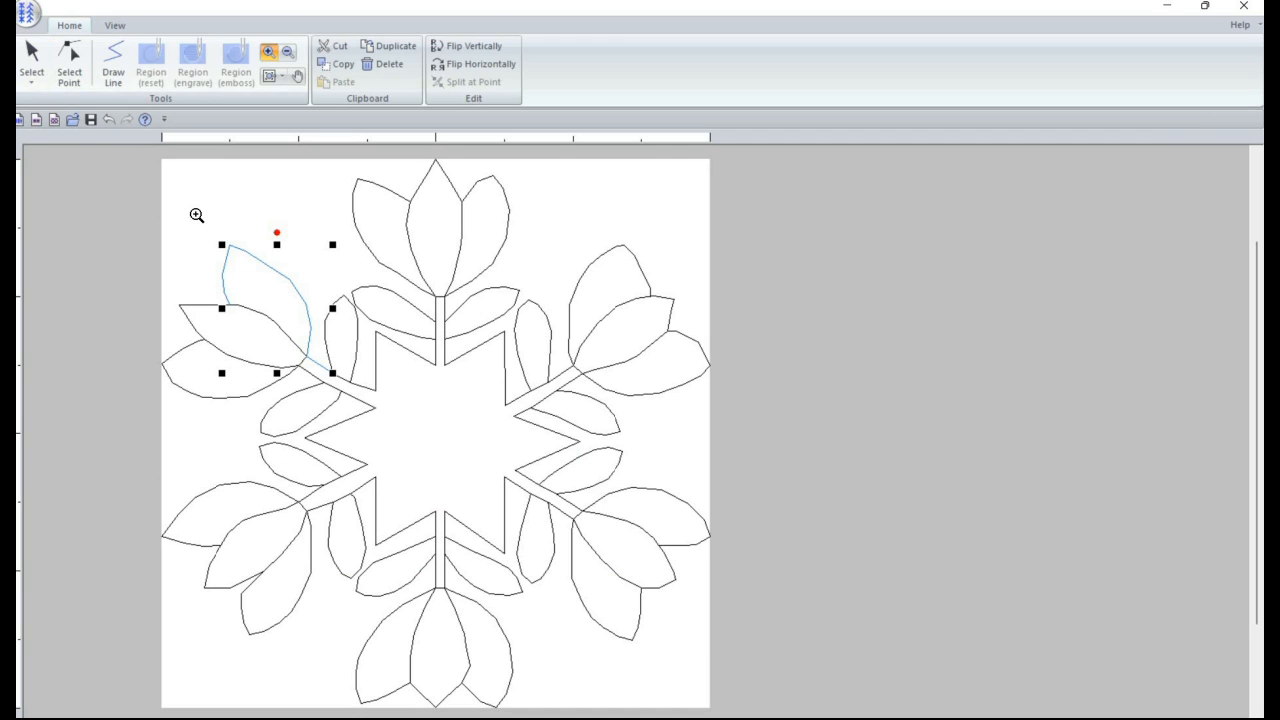
{"action": "left_click_drag", "start_coordinate": [194, 212], "coordinate": [396, 402]}
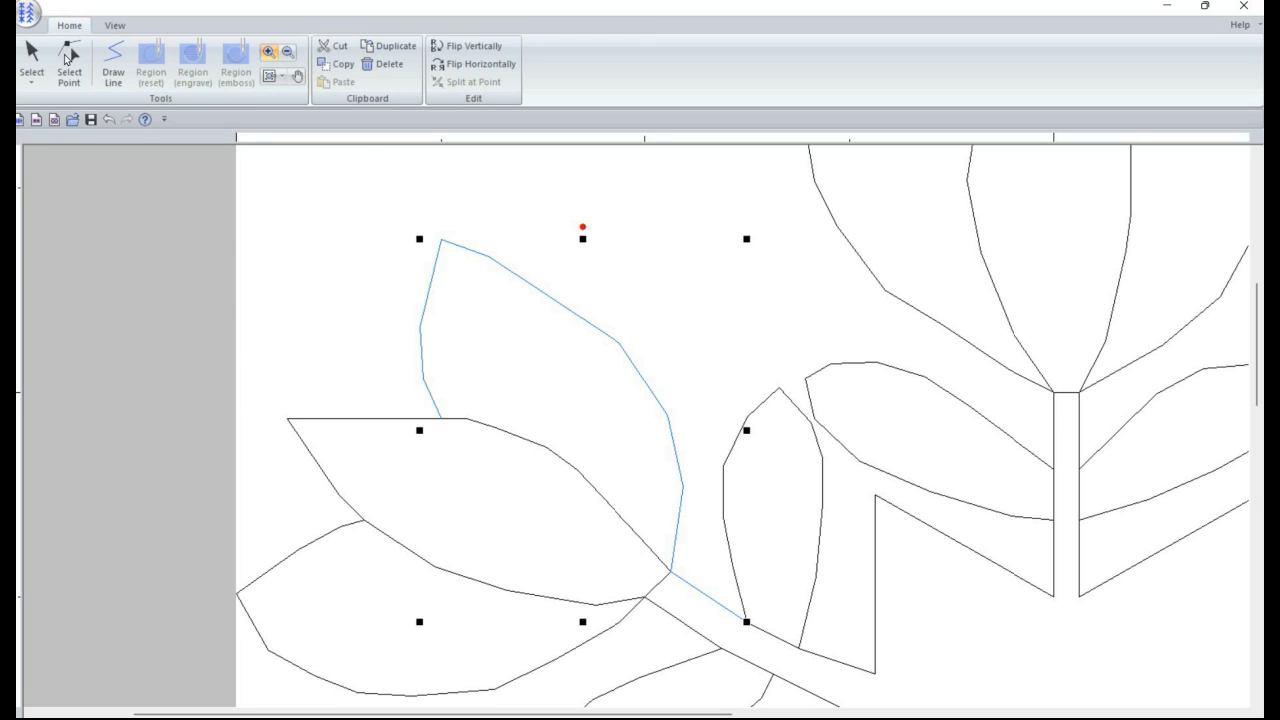
{"action": "left_click", "coordinate": [68, 60]}
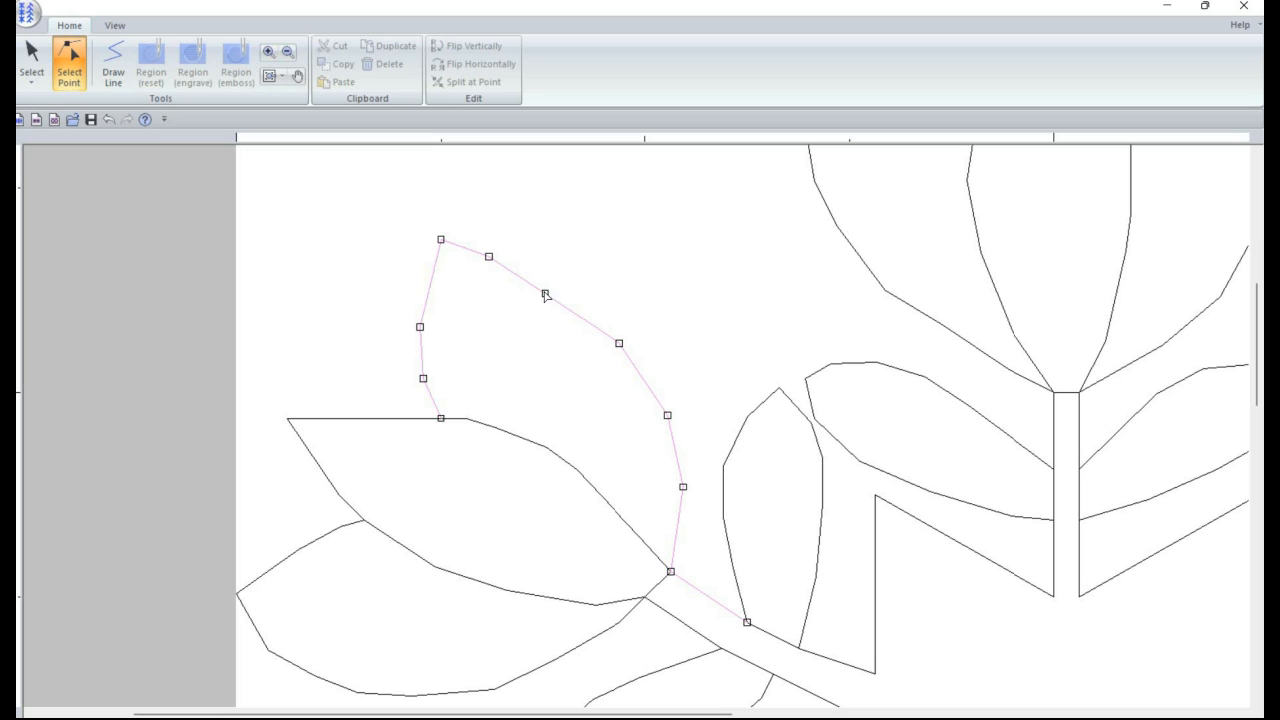
{"action": "left_click_drag", "start_coordinate": [546, 294], "coordinate": [561, 289]}
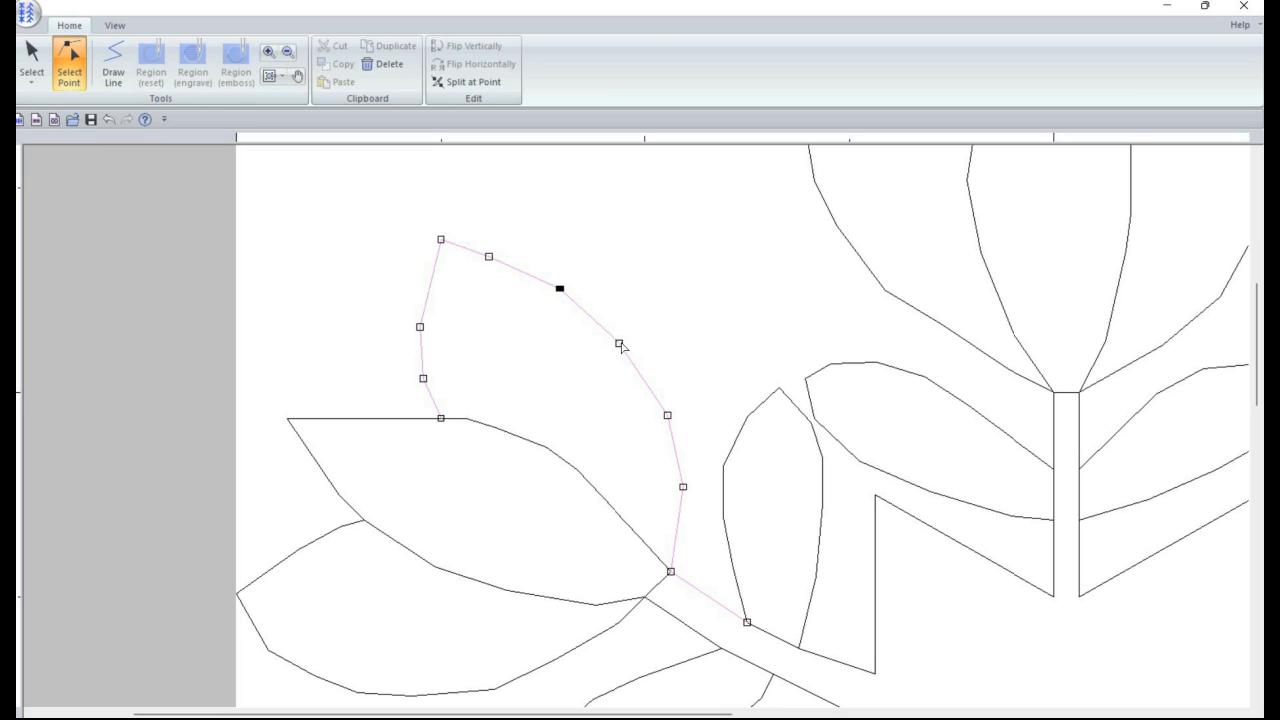
{"action": "left_click", "coordinate": [619, 340]}
{"action": "left_click_drag", "start_coordinate": [567, 289], "coordinate": [577, 285]}
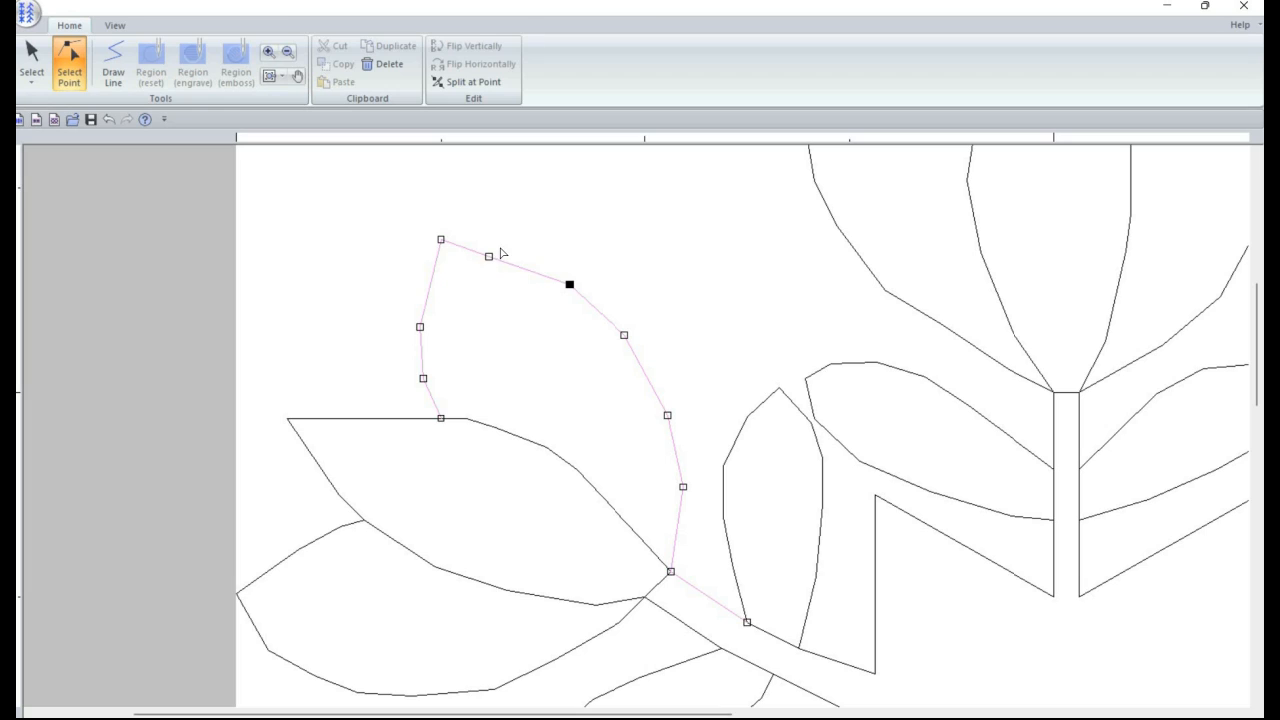
{"action": "left_click_drag", "start_coordinate": [489, 256], "coordinate": [501, 248]}
Step: Round the outer edge of the upper-left flower's lower petal by adding a point and moving two points slightly outward
{"action": "scroll", "coordinate": [279, 532], "scroll_direction": "down", "scroll_amount": 3}
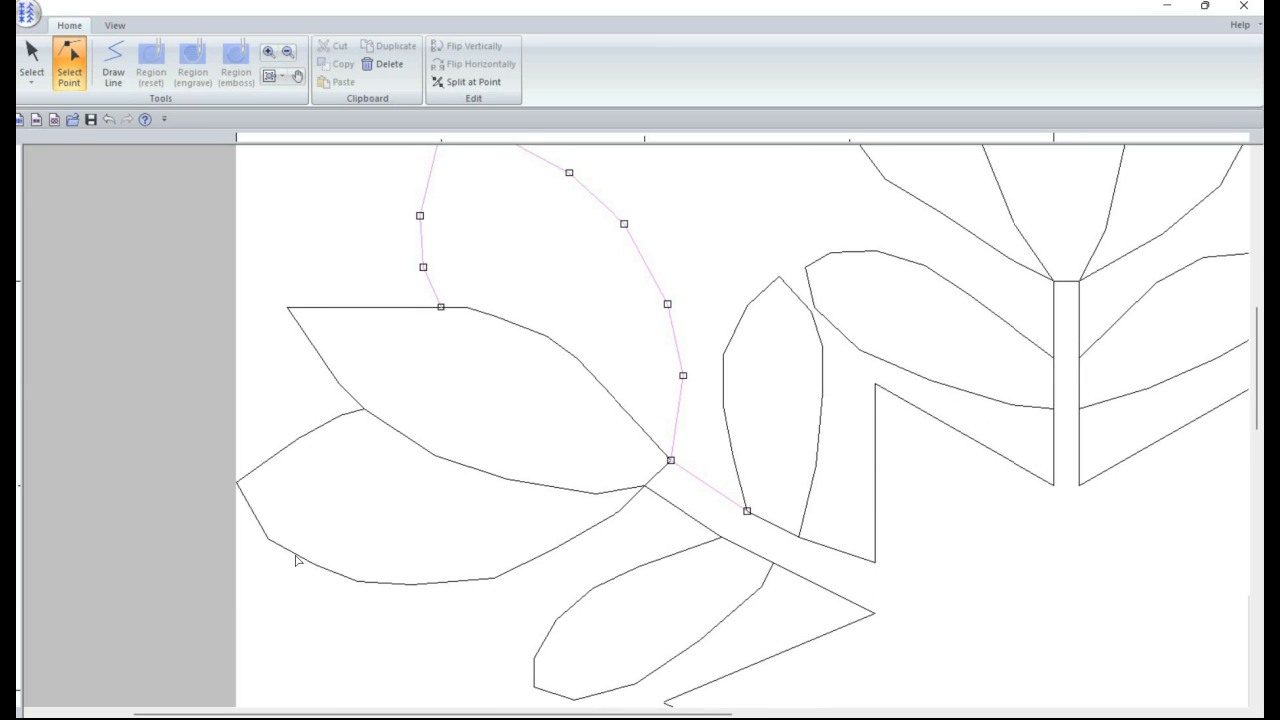
{"action": "left_click", "coordinate": [293, 556]}
{"action": "left_click", "coordinate": [364, 410]}
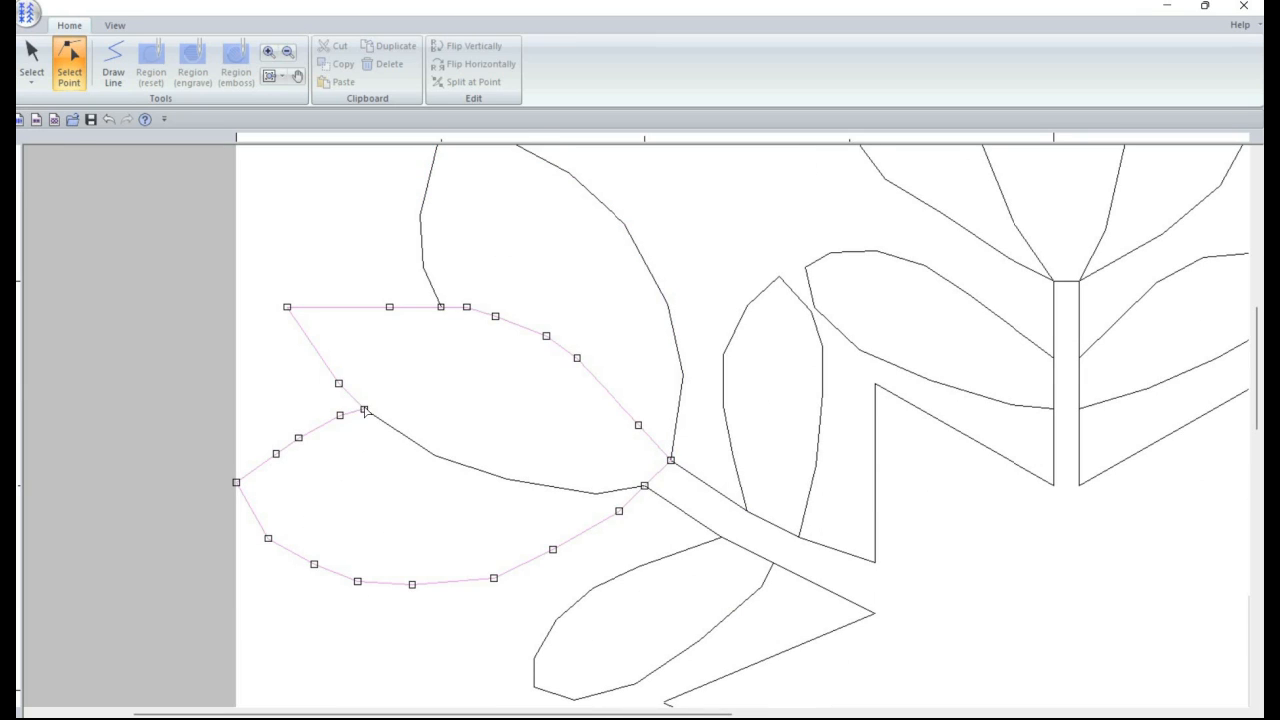
{"action": "left_click", "coordinate": [249, 510]}
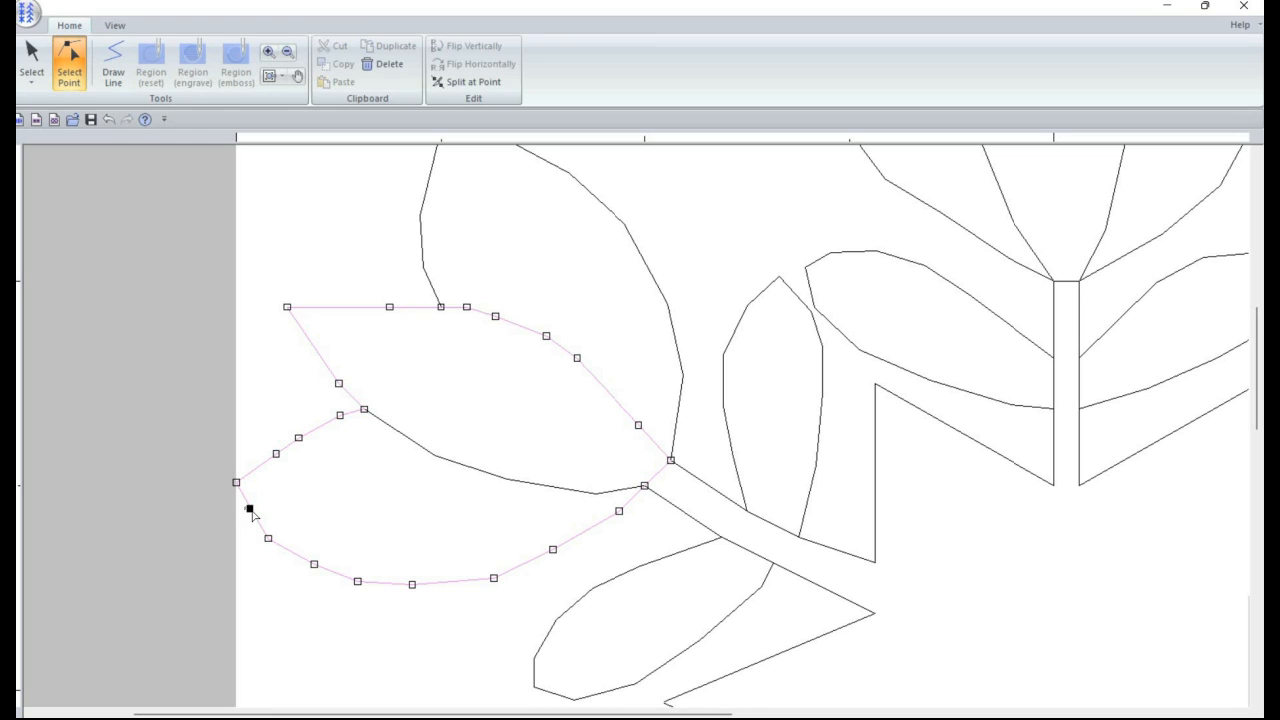
{"action": "left_click", "coordinate": [251, 511]}
{"action": "left_click_drag", "start_coordinate": [250, 510], "coordinate": [247, 517]}
{"action": "left_click", "coordinate": [313, 565]}
{"action": "left_click_drag", "start_coordinate": [314, 564], "coordinate": [308, 569]}
Step: Add a point near the tip of the upper-right flower's lower petal and move it outward to round the outline
{"action": "scroll", "coordinate": [836, 441], "scroll_direction": "up", "scroll_amount": 3}
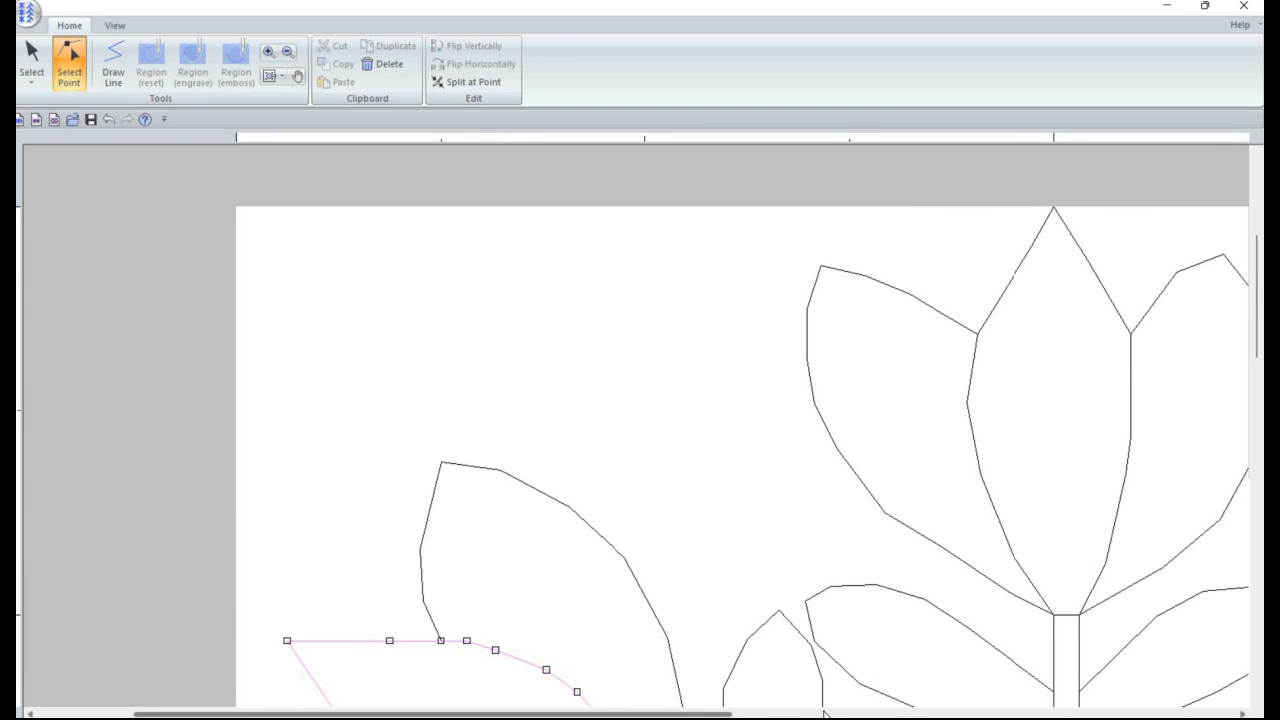
{"action": "left_click", "coordinate": [825, 713]}
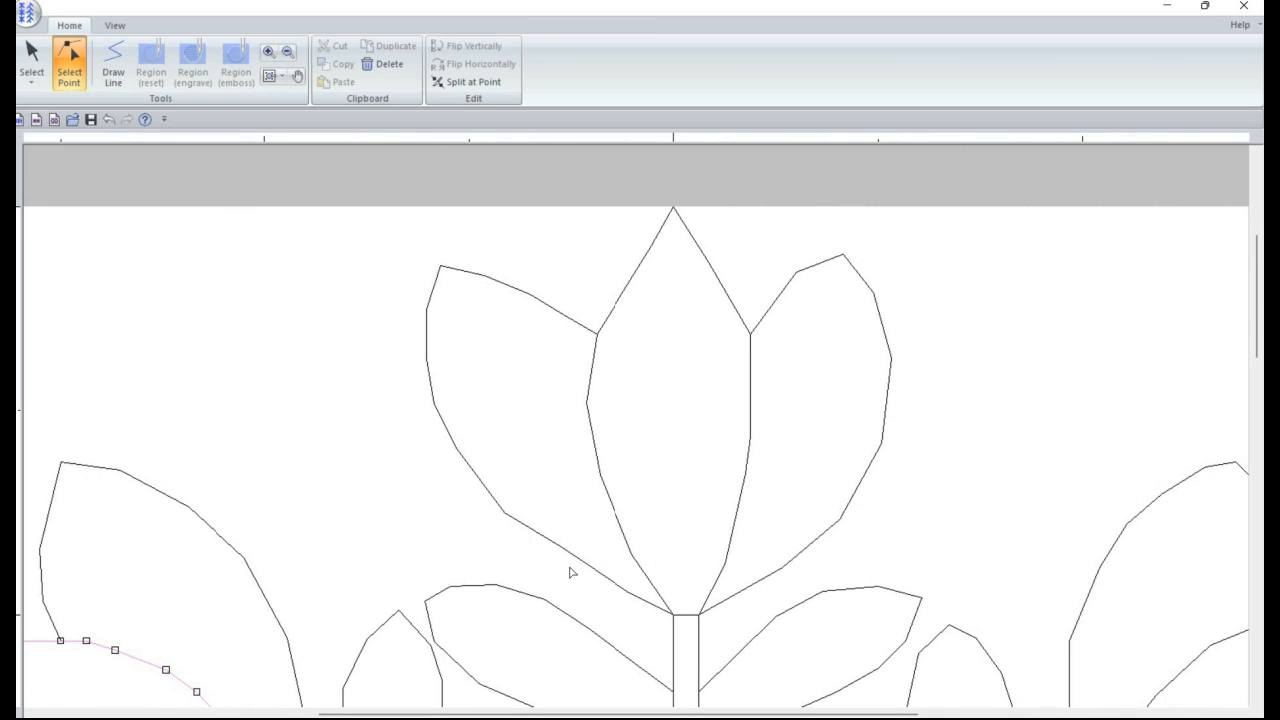
{"action": "scroll", "coordinate": [538, 519], "scroll_direction": "down", "scroll_amount": 3}
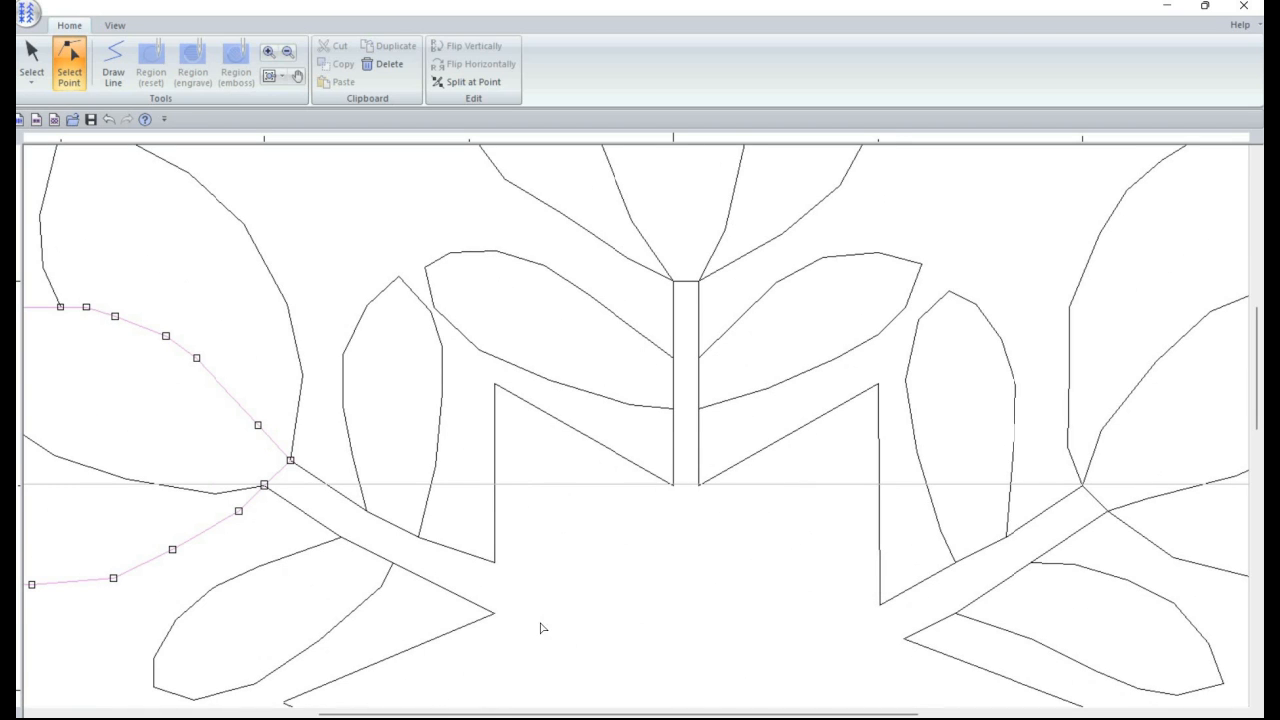
{"action": "left_click_drag", "start_coordinate": [868, 714], "coordinate": [1066, 703]}
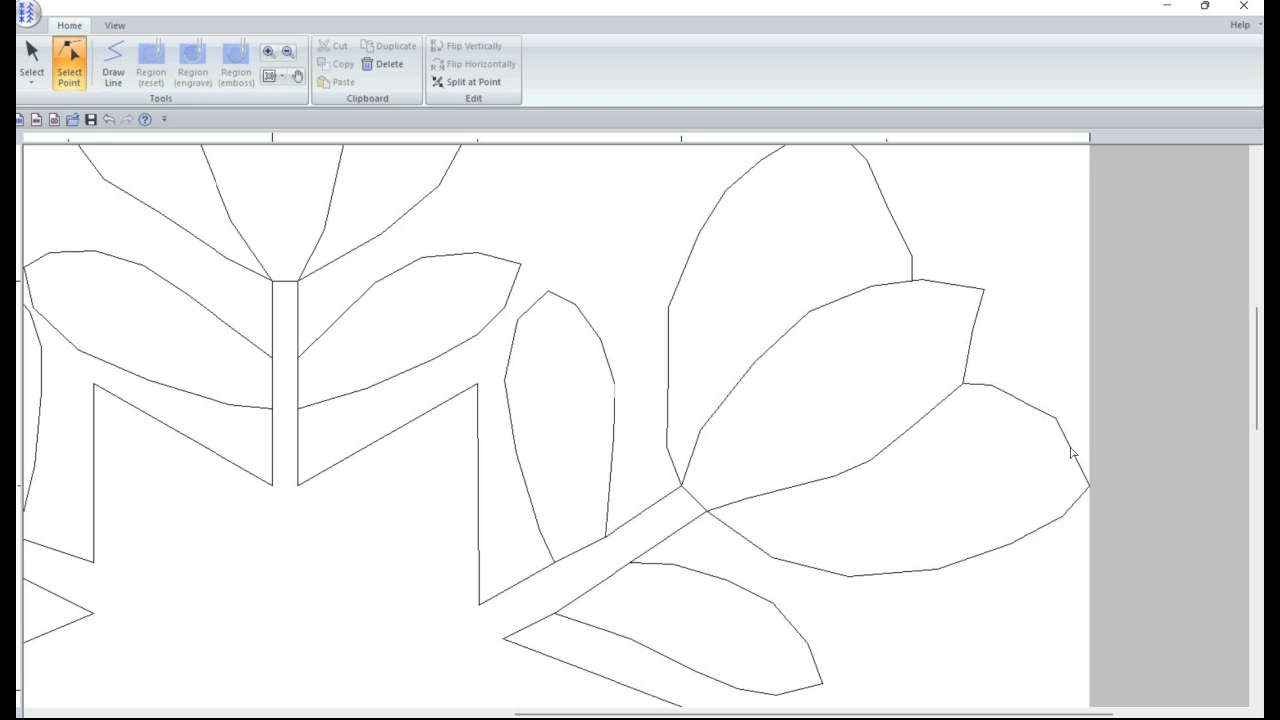
{"action": "left_click", "coordinate": [1071, 450]}
{"action": "left_click", "coordinate": [1070, 448]}
{"action": "left_click_drag", "start_coordinate": [1070, 448], "coordinate": [1080, 448]}
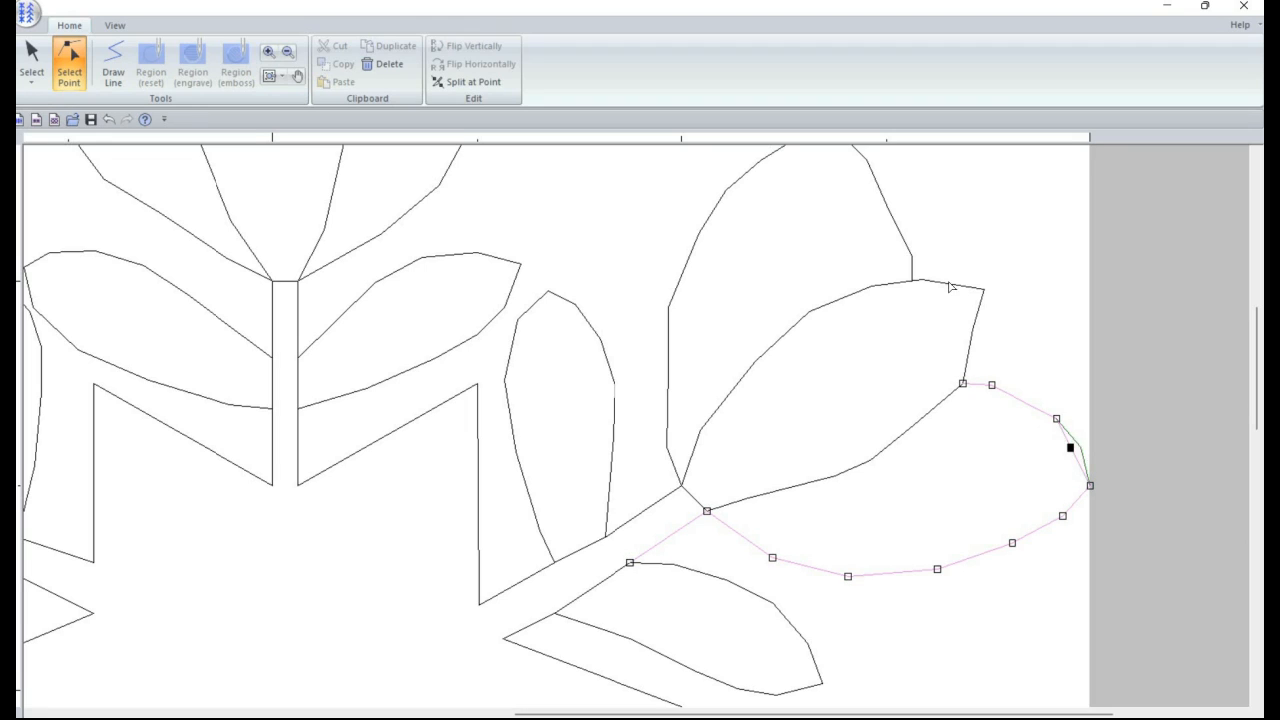
Step: Round the outer edge of the upper-right flower's upper petal by adding a point and moving two points outward
{"action": "scroll", "coordinate": [893, 318], "scroll_direction": "up", "scroll_amount": 1}
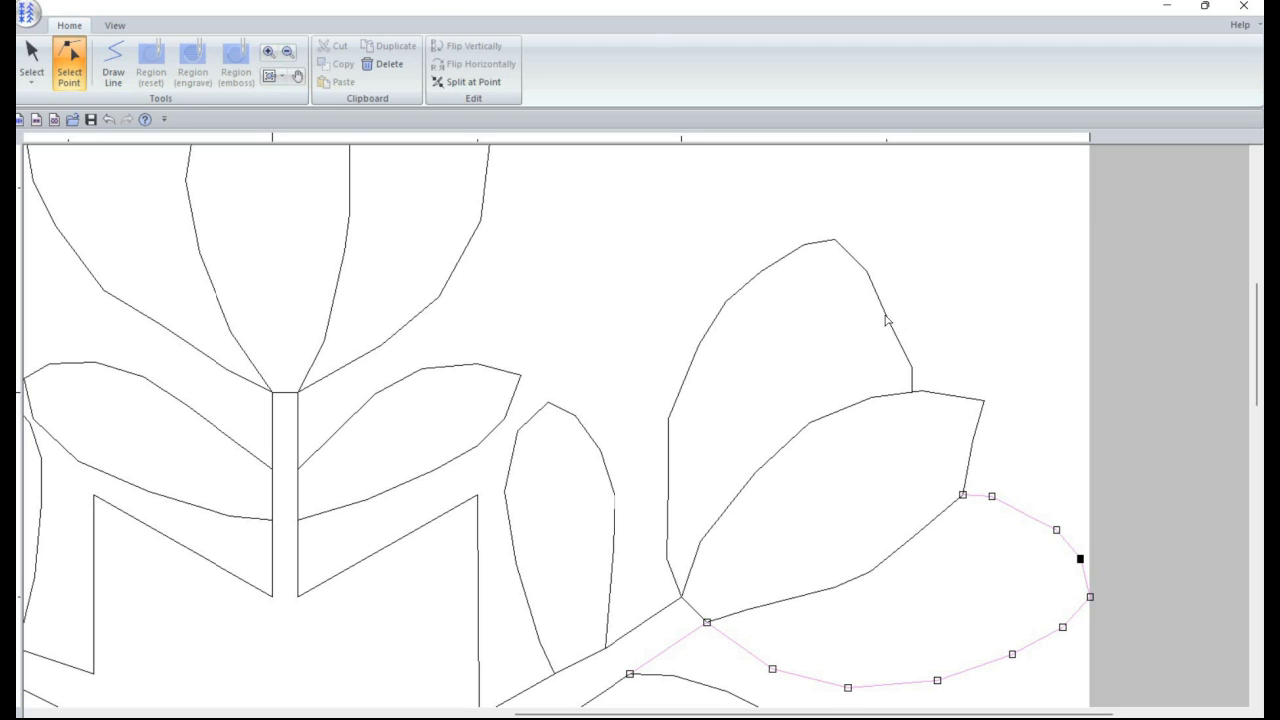
{"action": "left_click", "coordinate": [885, 320]}
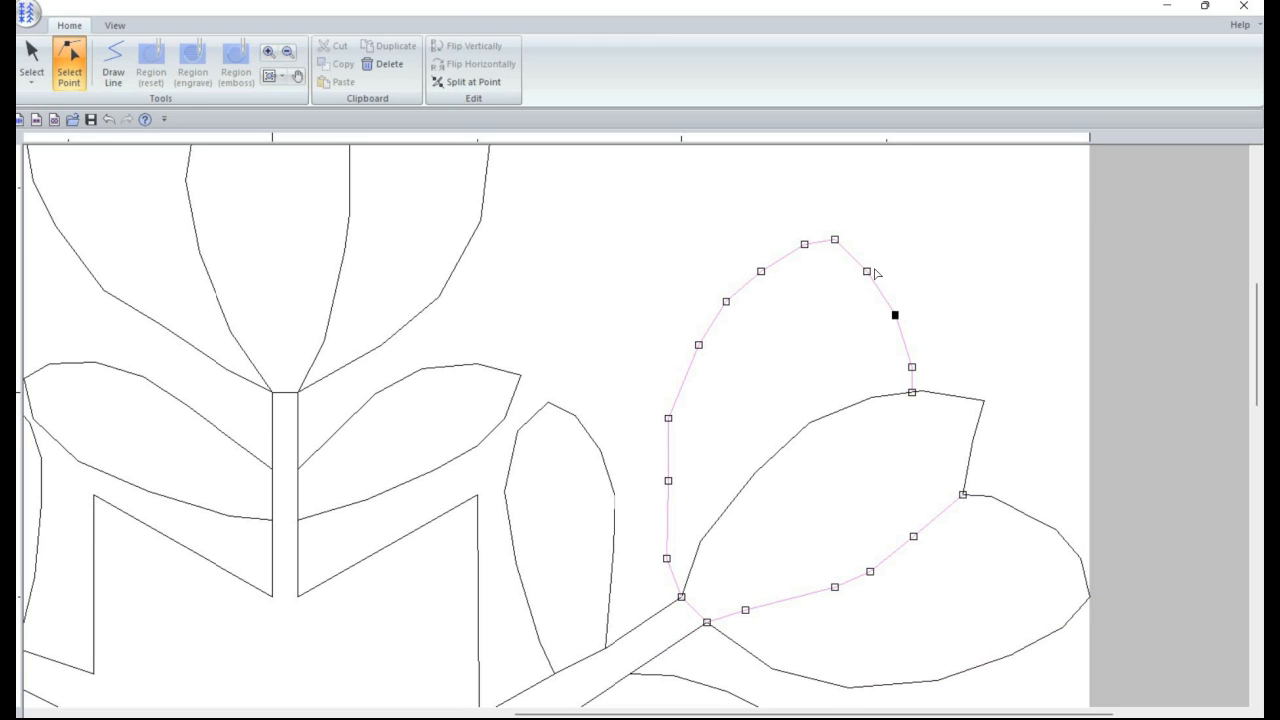
{"action": "left_click_drag", "start_coordinate": [867, 271], "coordinate": [874, 268]}
Step: Smooth the upper edge of the upper-right flower's middle petal by moving two of its points slightly outward
{"action": "scroll", "coordinate": [788, 353], "scroll_direction": "down", "scroll_amount": 1}
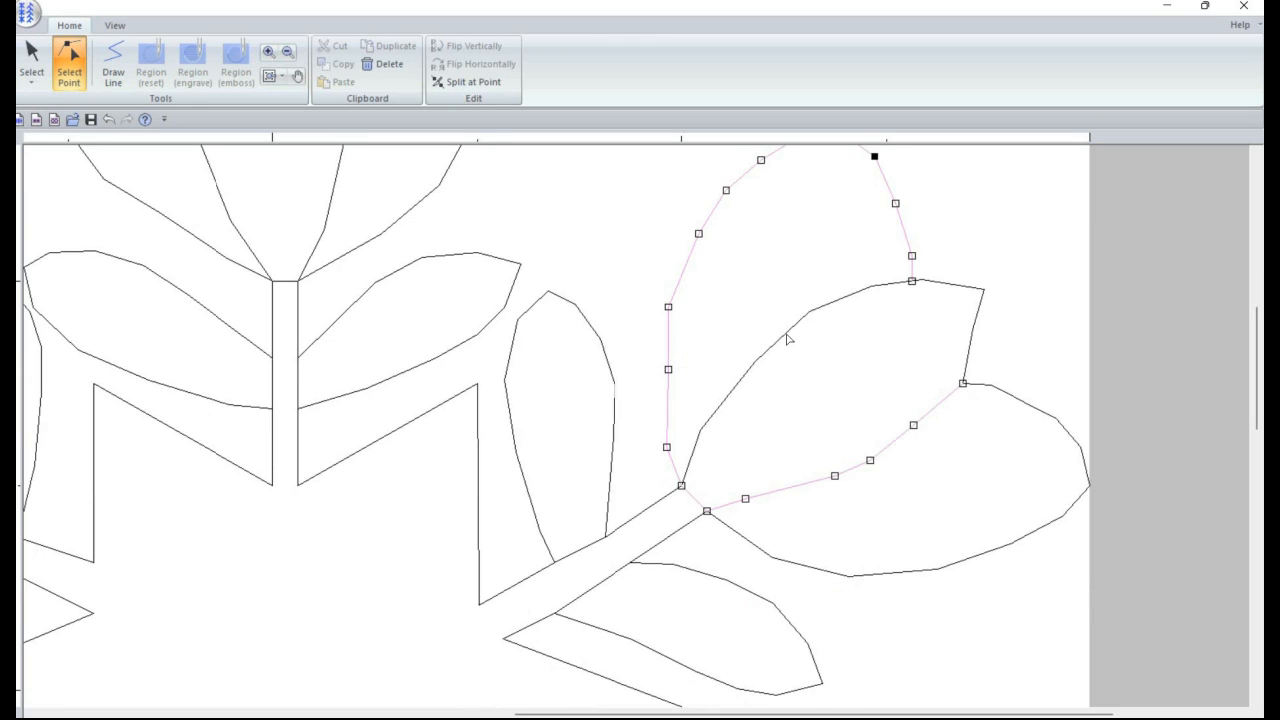
{"action": "left_click", "coordinate": [810, 313]}
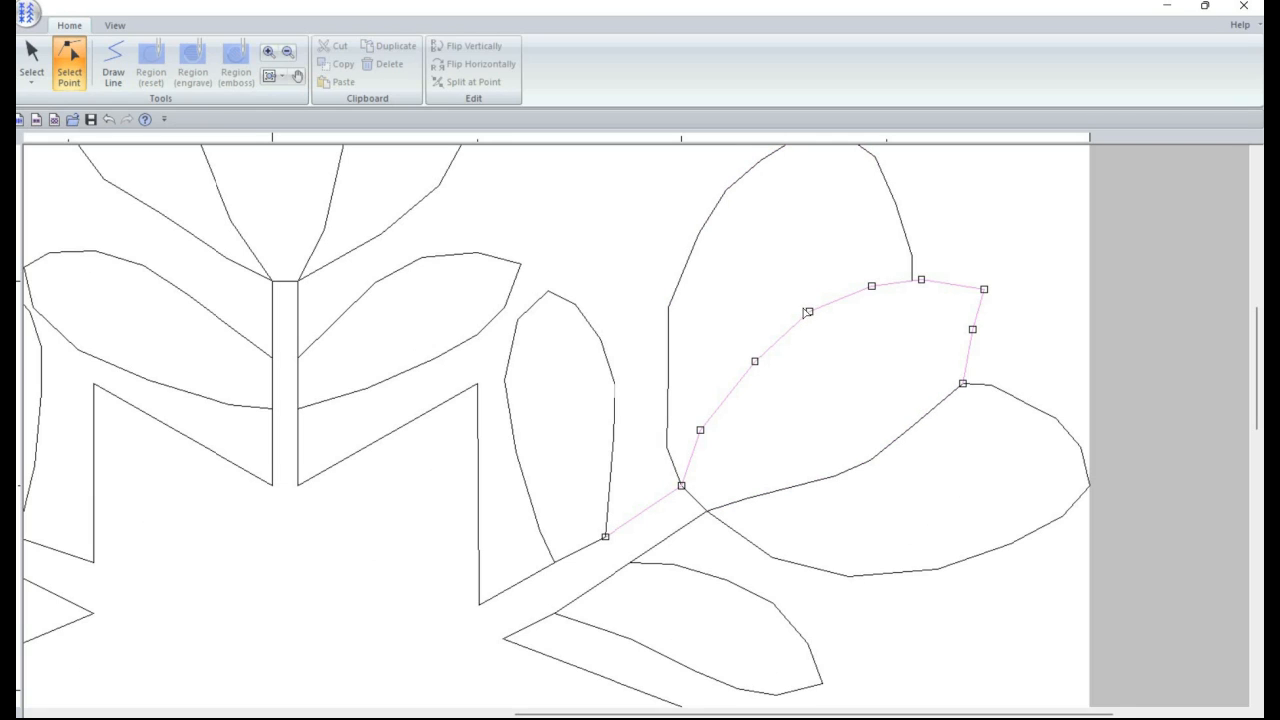
{"action": "left_click", "coordinate": [809, 312]}
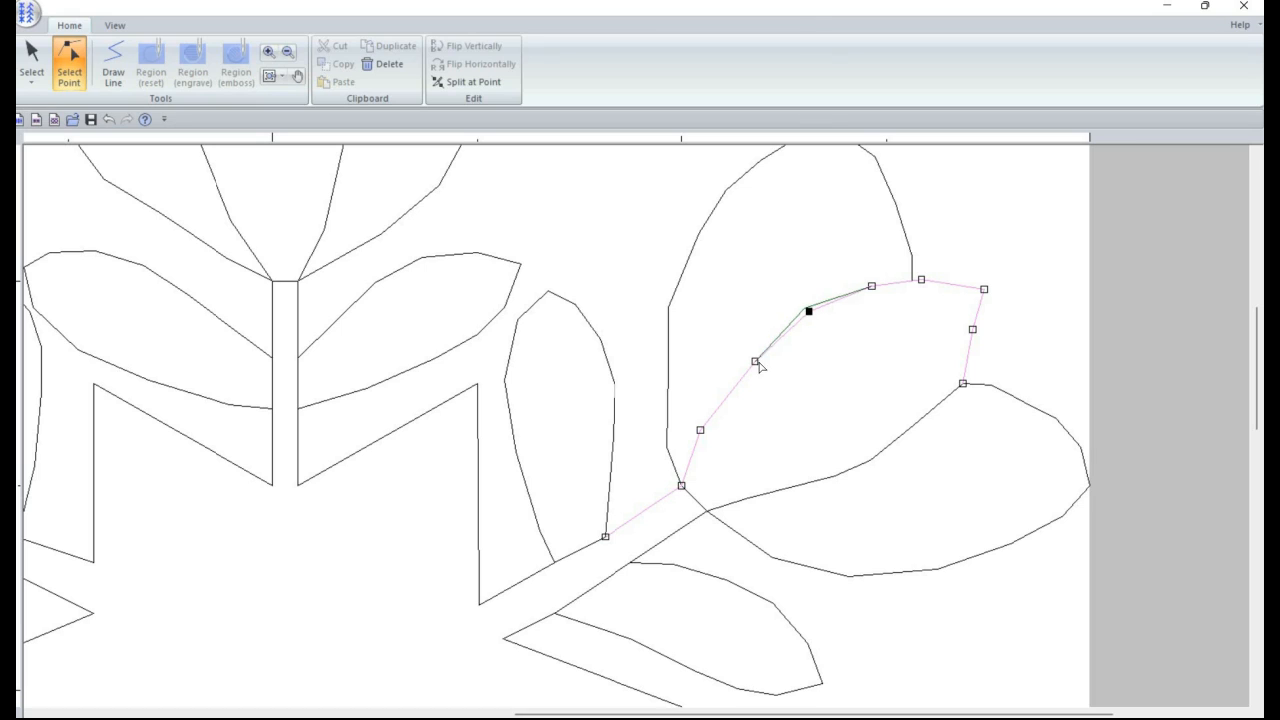
{"action": "left_click", "coordinate": [753, 358]}
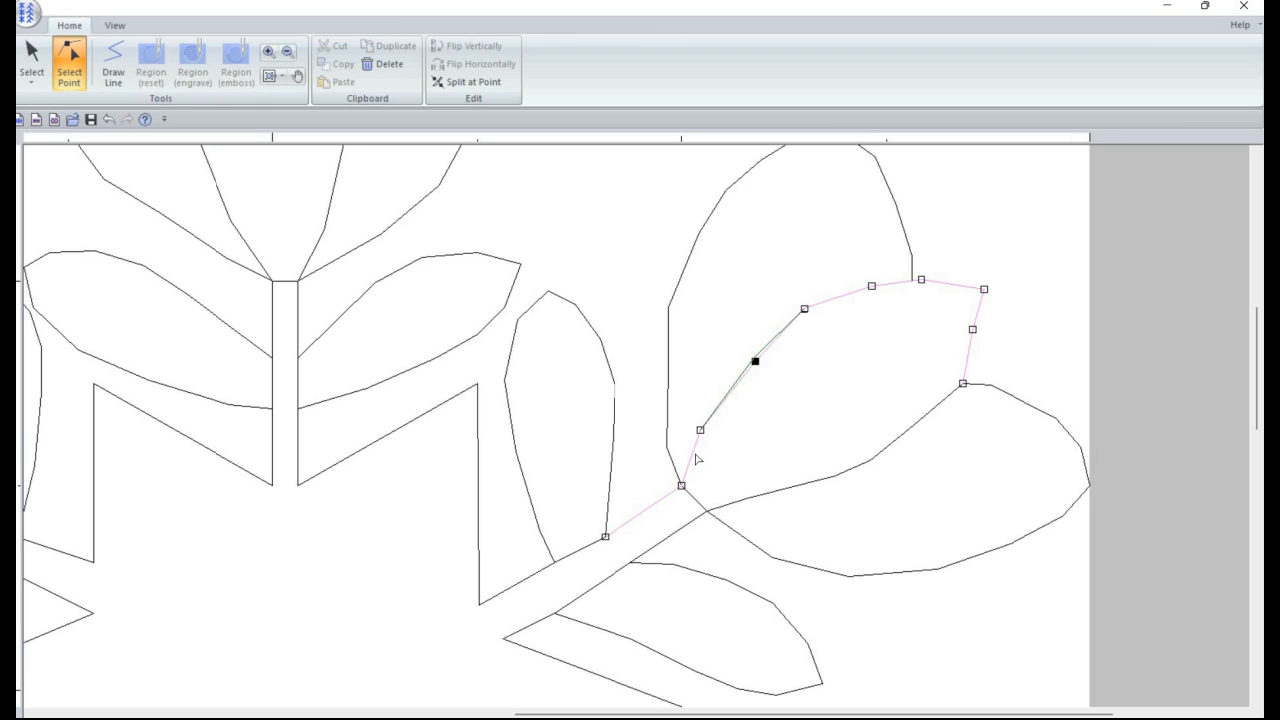
Step: Round the lower edge of the upper-right flower's middle petal by moving four of its points slightly outward
{"action": "left_click", "coordinate": [749, 497]}
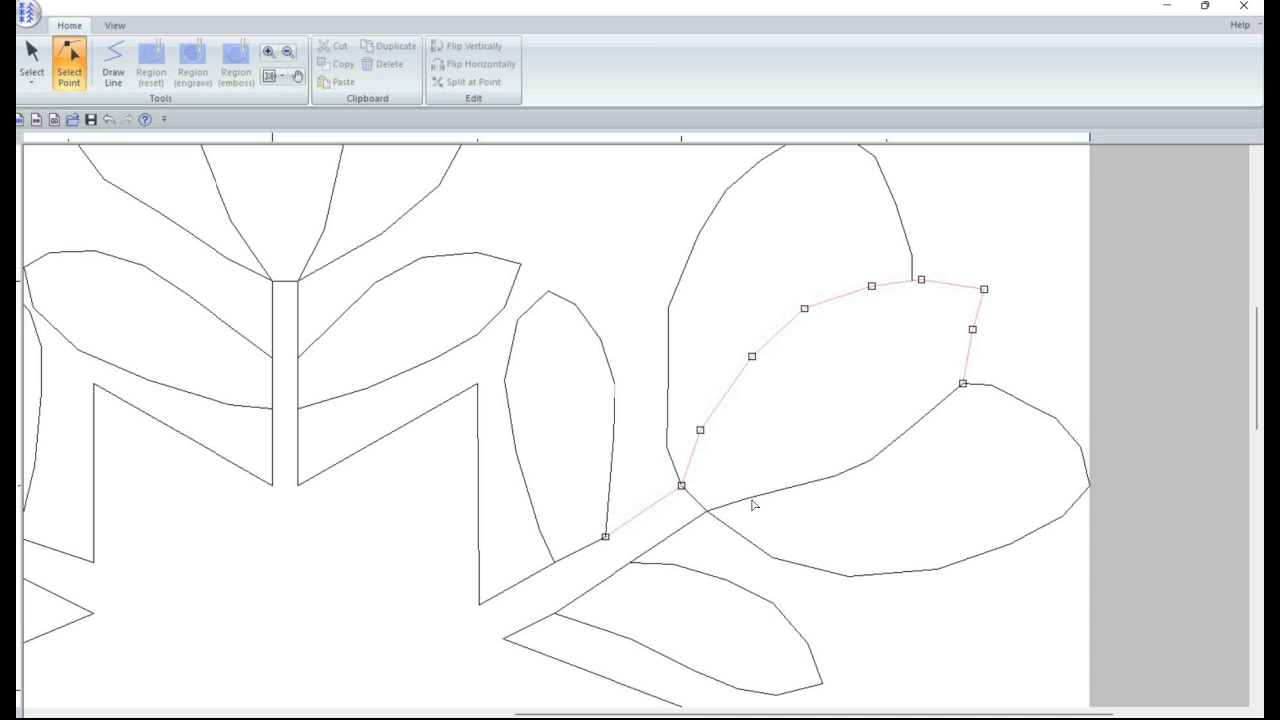
{"action": "left_click", "coordinate": [756, 507]}
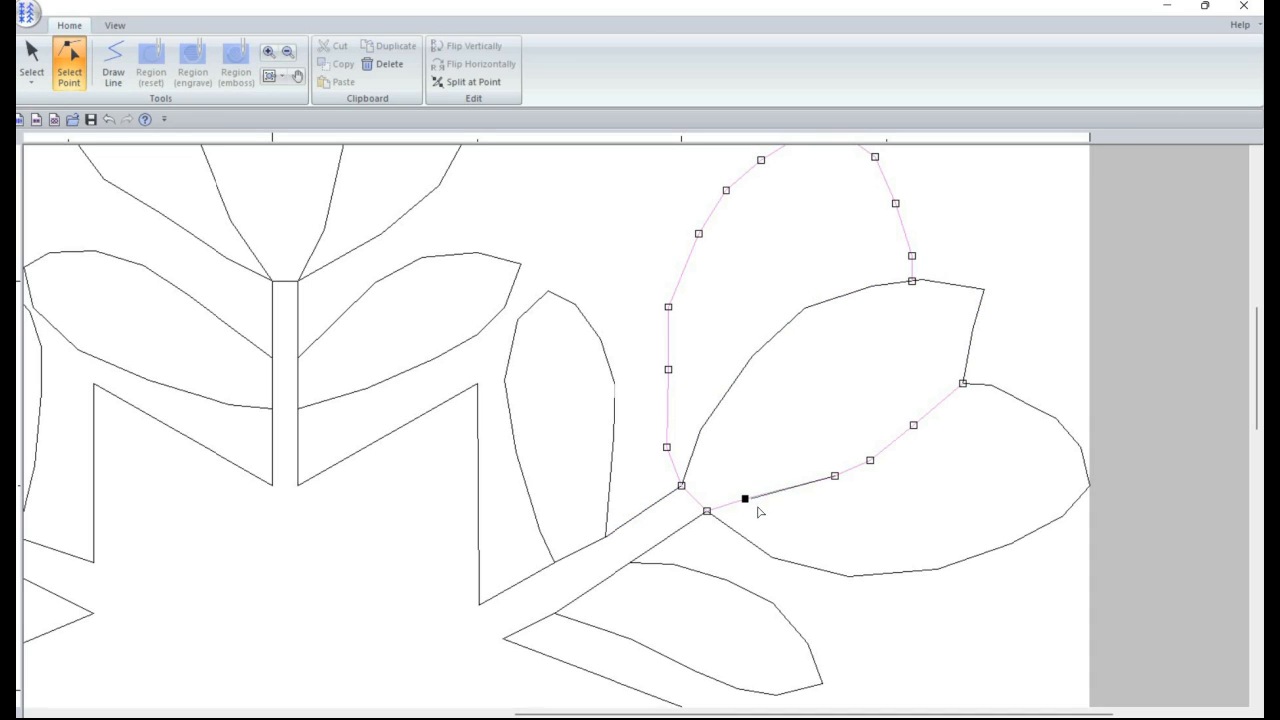
{"action": "left_click", "coordinate": [835, 484]}
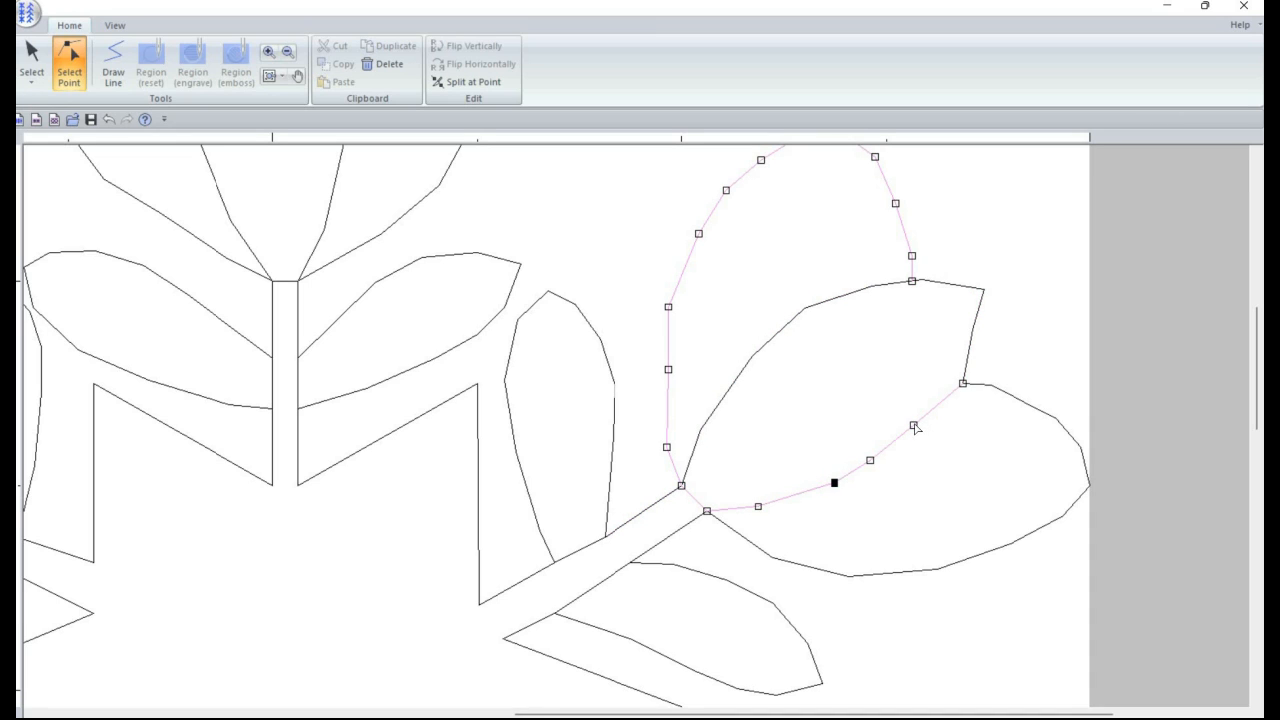
{"action": "left_click_drag", "start_coordinate": [914, 426], "coordinate": [926, 427]}
{"action": "left_click", "coordinate": [872, 461]}
{"action": "left_click_drag", "start_coordinate": [871, 461], "coordinate": [883, 463]}
Step: Extend the lower-right flower's middle petal by adding a point, pulling it outward as a new tip, and lowering the neighbouring point
{"action": "scroll", "coordinate": [803, 457], "scroll_direction": "down", "scroll_amount": 4}
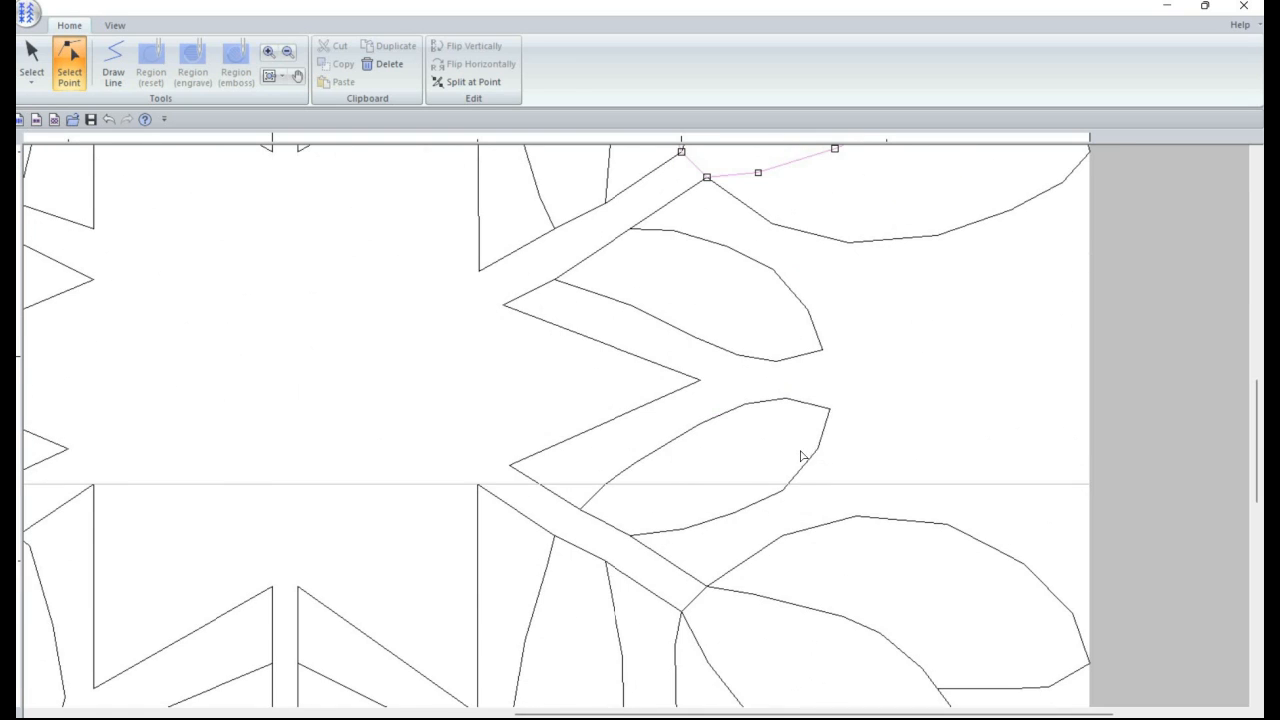
{"action": "scroll", "coordinate": [815, 416], "scroll_direction": "down", "scroll_amount": 1}
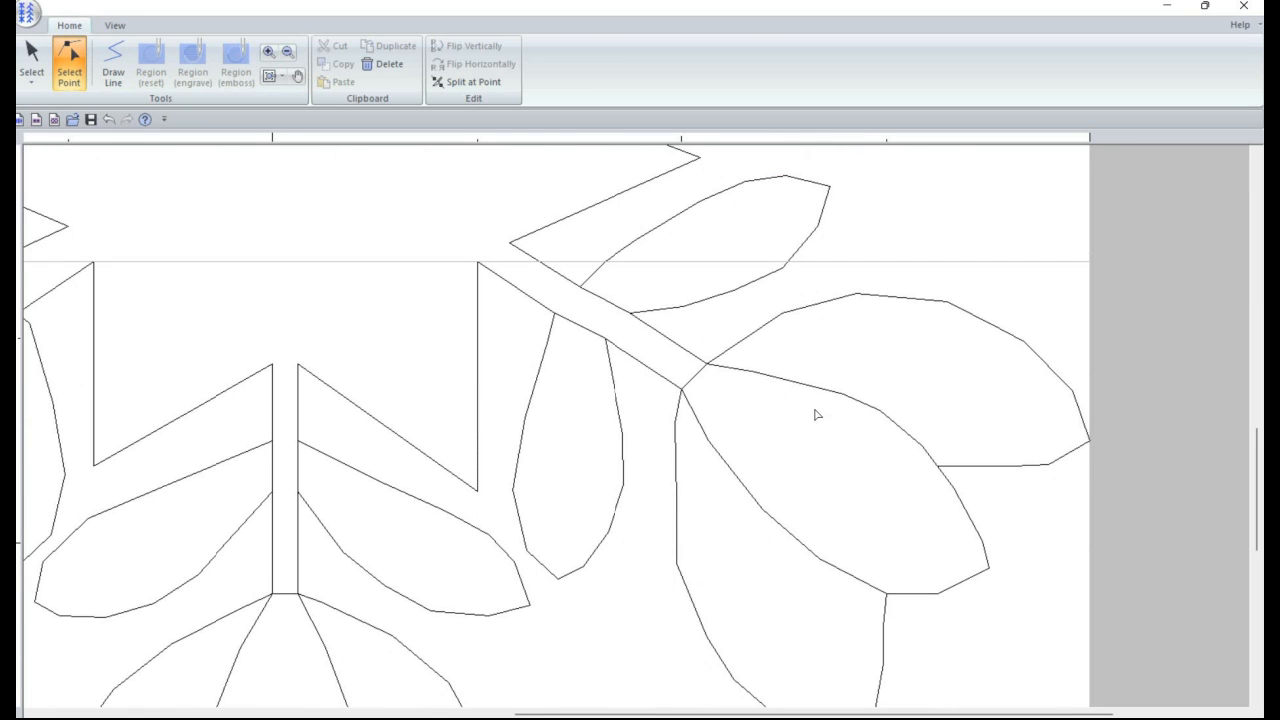
{"action": "left_click", "coordinate": [940, 595]}
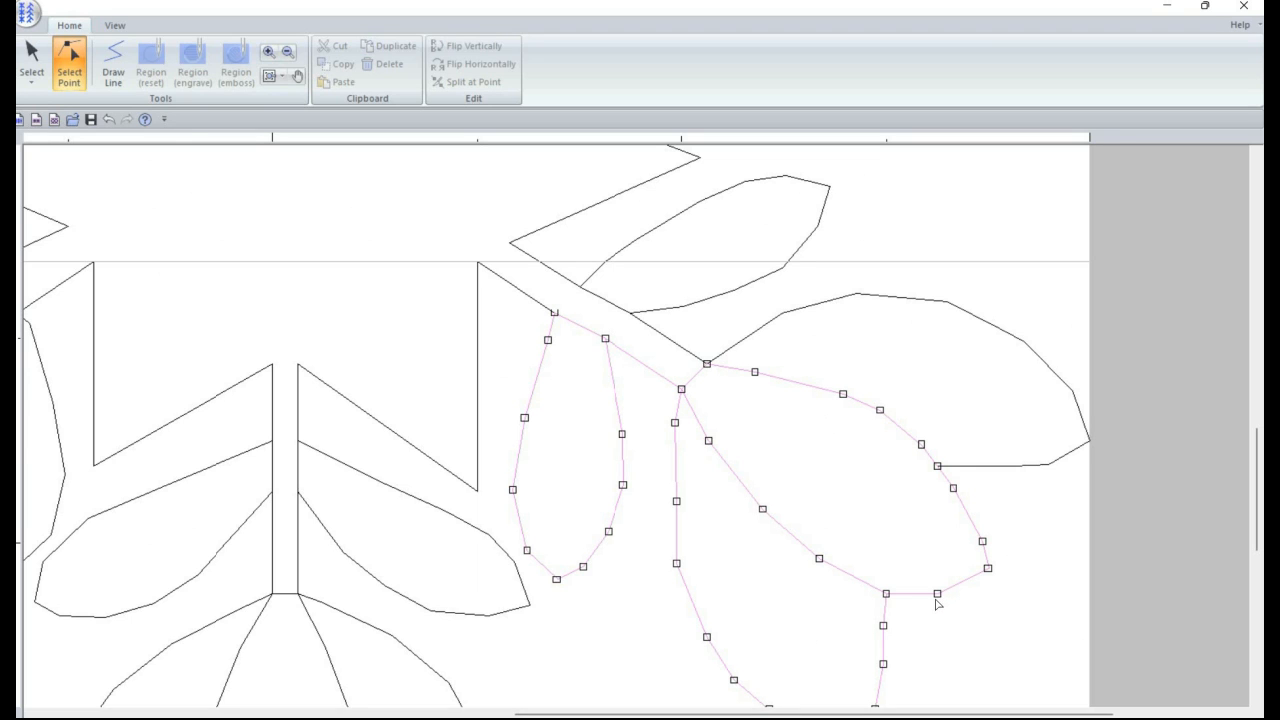
{"action": "left_click", "coordinate": [936, 598]}
{"action": "mouse_move", "coordinate": [966, 581]}
{"action": "left_mouse_down"}
{"action": "mouse_move", "coordinate": [977, 582]}
{"action": "mouse_move", "coordinate": [967, 592]}
{"action": "left_mouse_up"}
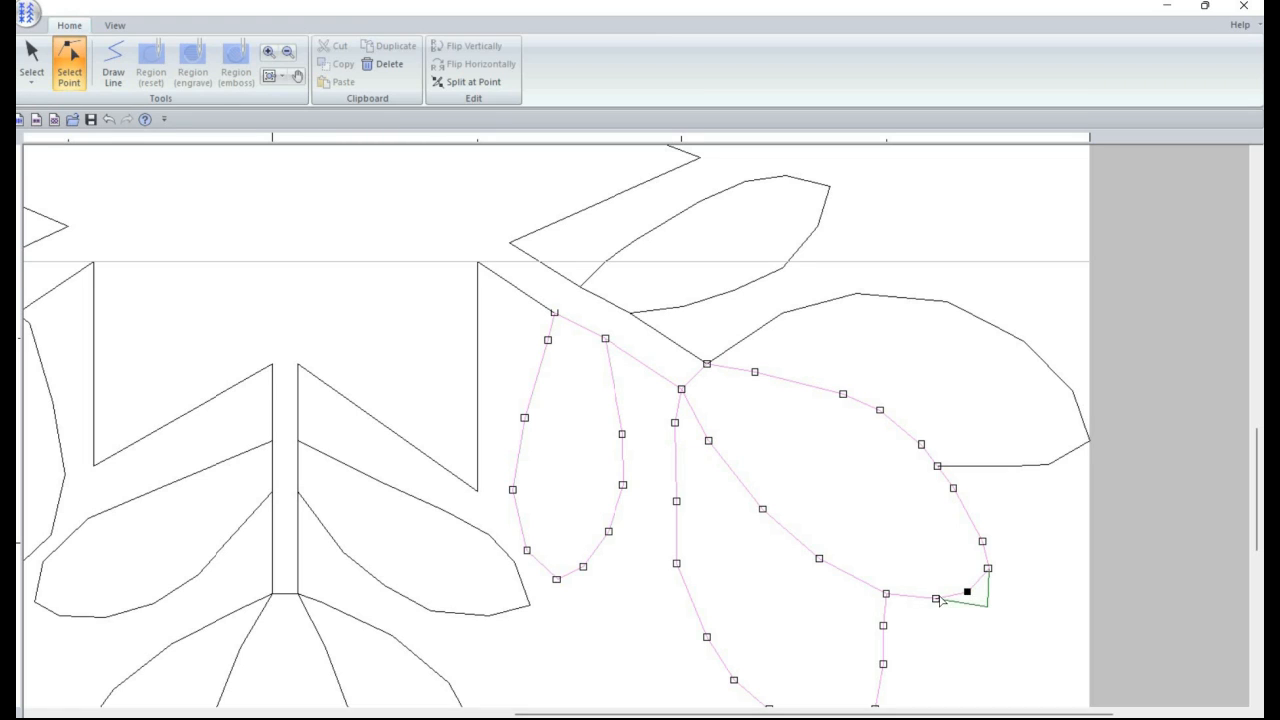
{"action": "left_click_drag", "start_coordinate": [967, 592], "coordinate": [987, 606]}
{"action": "left_click", "coordinate": [936, 605]}
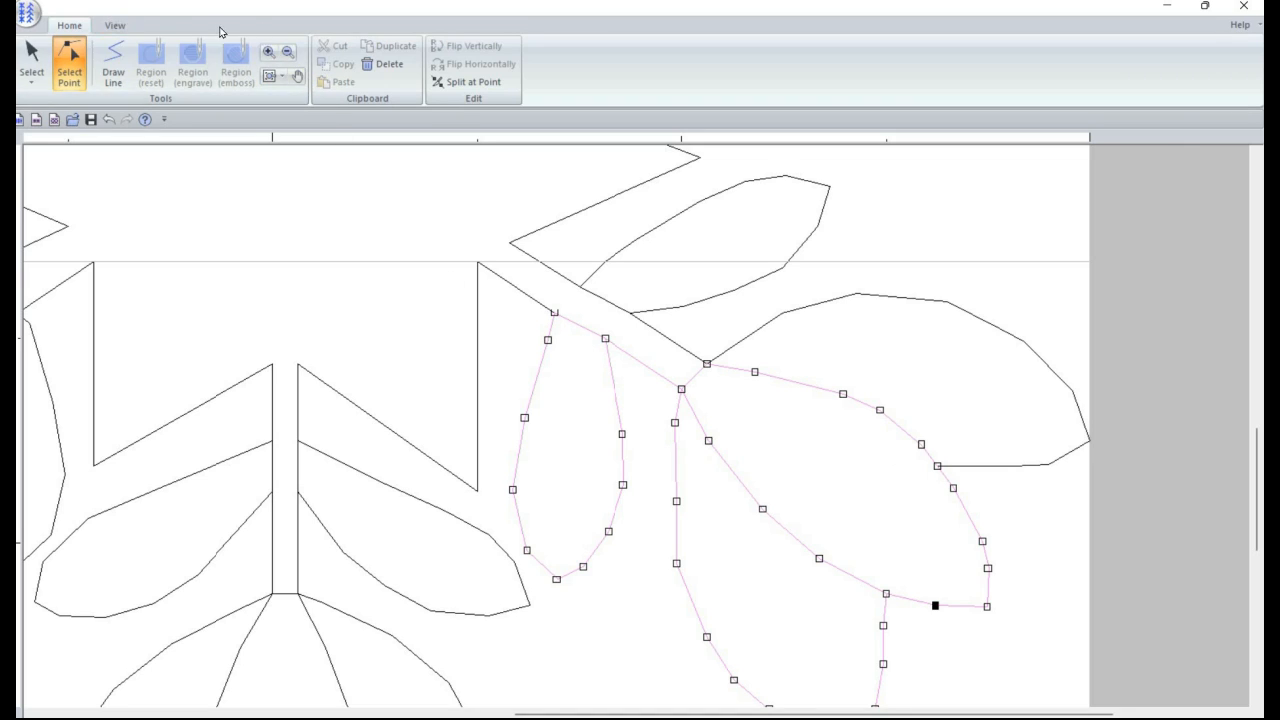
{"action": "left_click", "coordinate": [115, 25]}
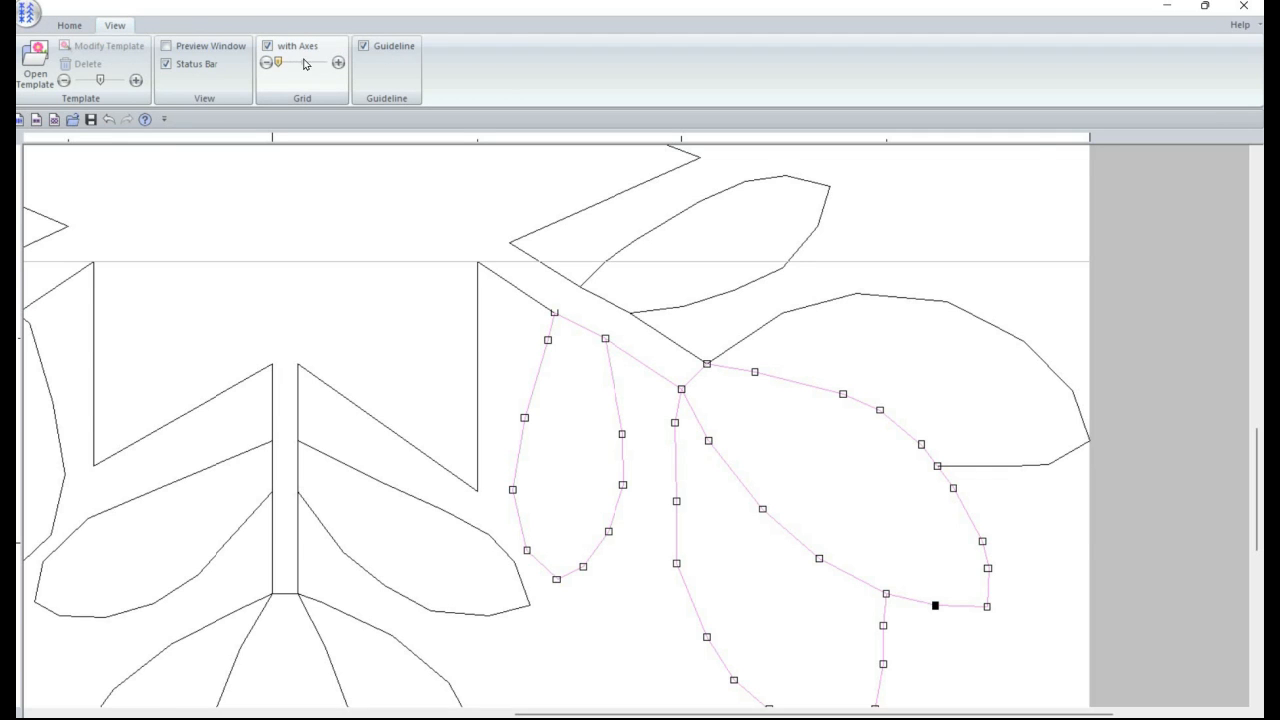
{"action": "left_click", "coordinate": [304, 62]}
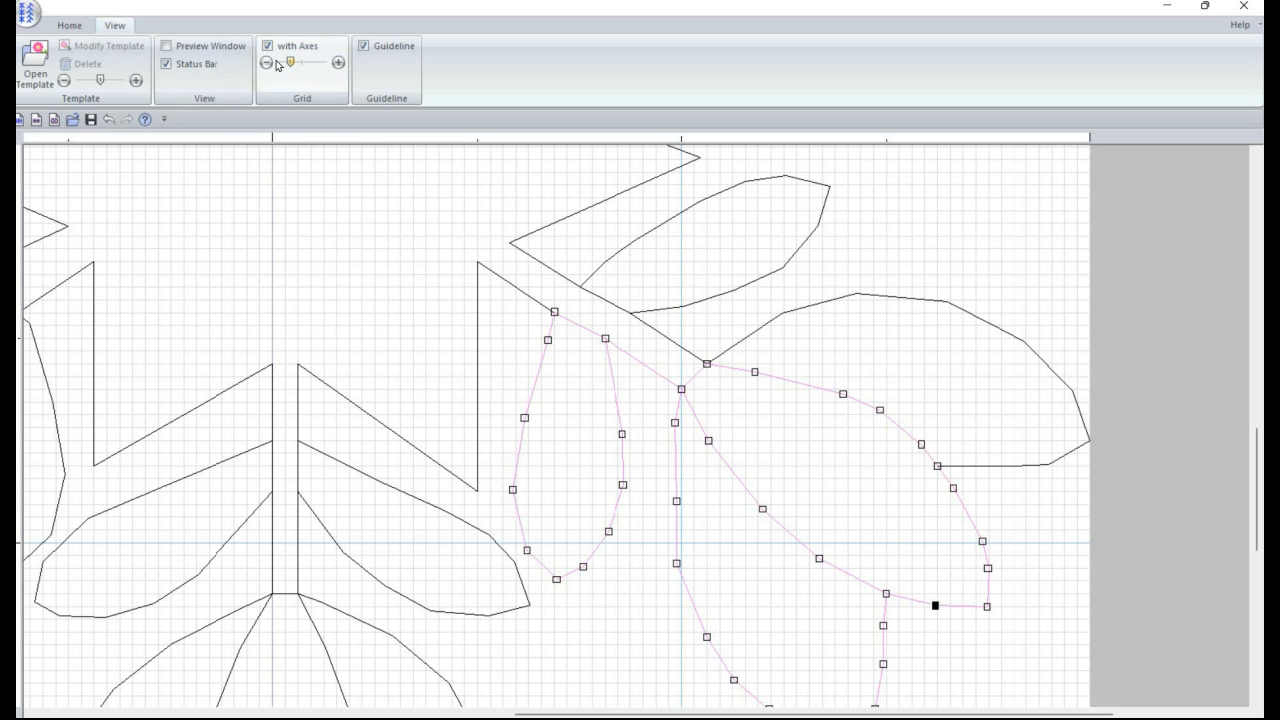
{"action": "left_click_drag", "start_coordinate": [287, 67], "coordinate": [281, 66]}
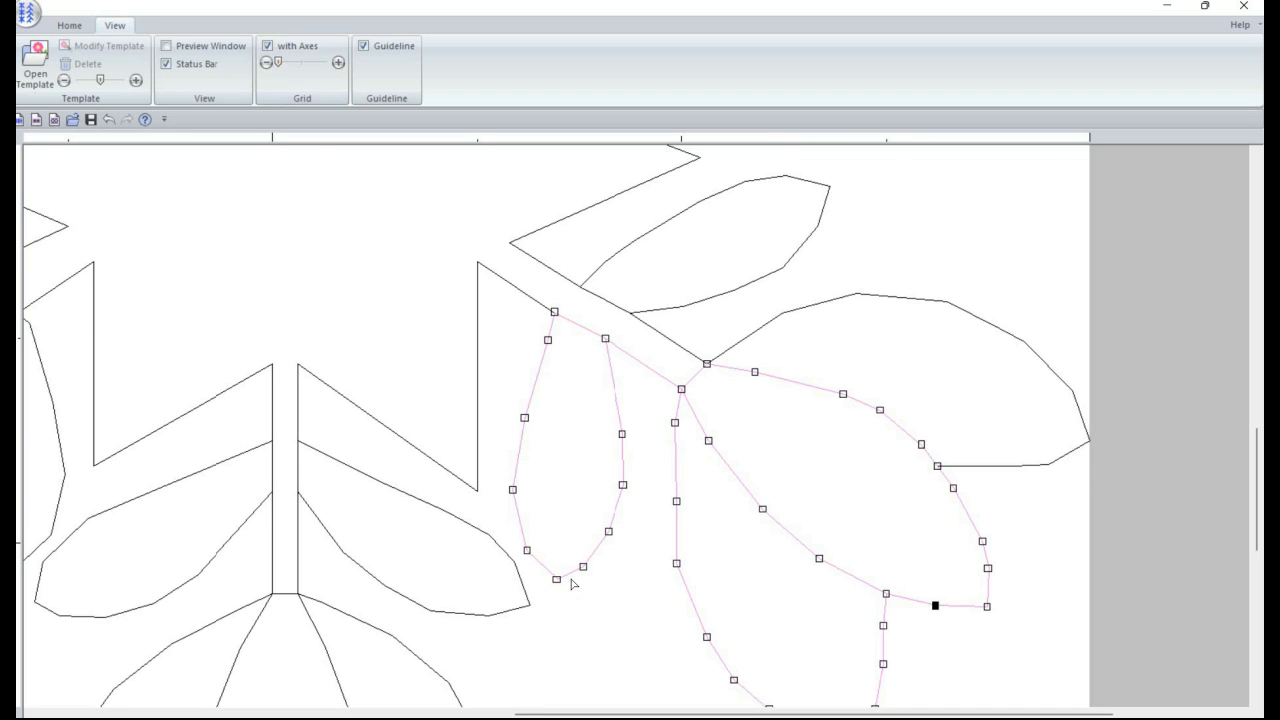
Step: Reshape the lower-left flower's lower petal by moving its tip and two outer-edge points outward
{"action": "scroll", "coordinate": [416, 410], "scroll_direction": "down", "scroll_amount": 3}
{"action": "scroll", "coordinate": [485, 464], "scroll_direction": "down", "scroll_amount": 3}
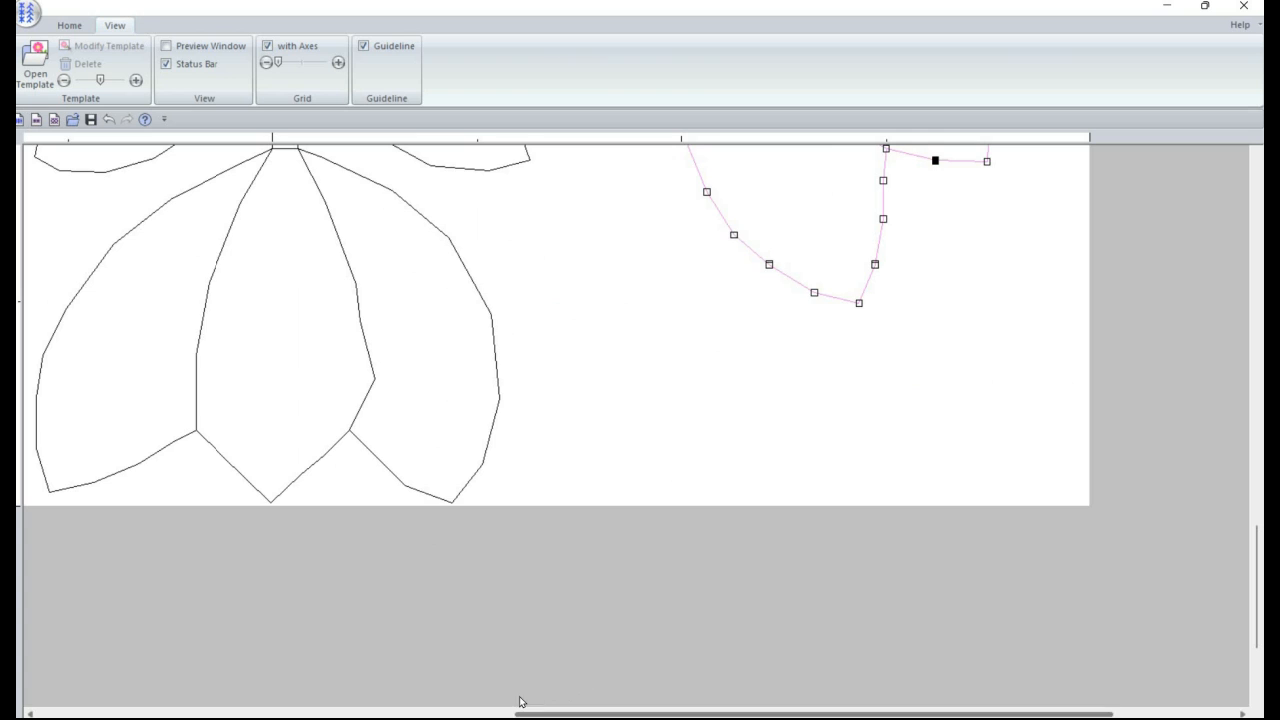
{"action": "left_click_drag", "start_coordinate": [522, 712], "coordinate": [392, 518]}
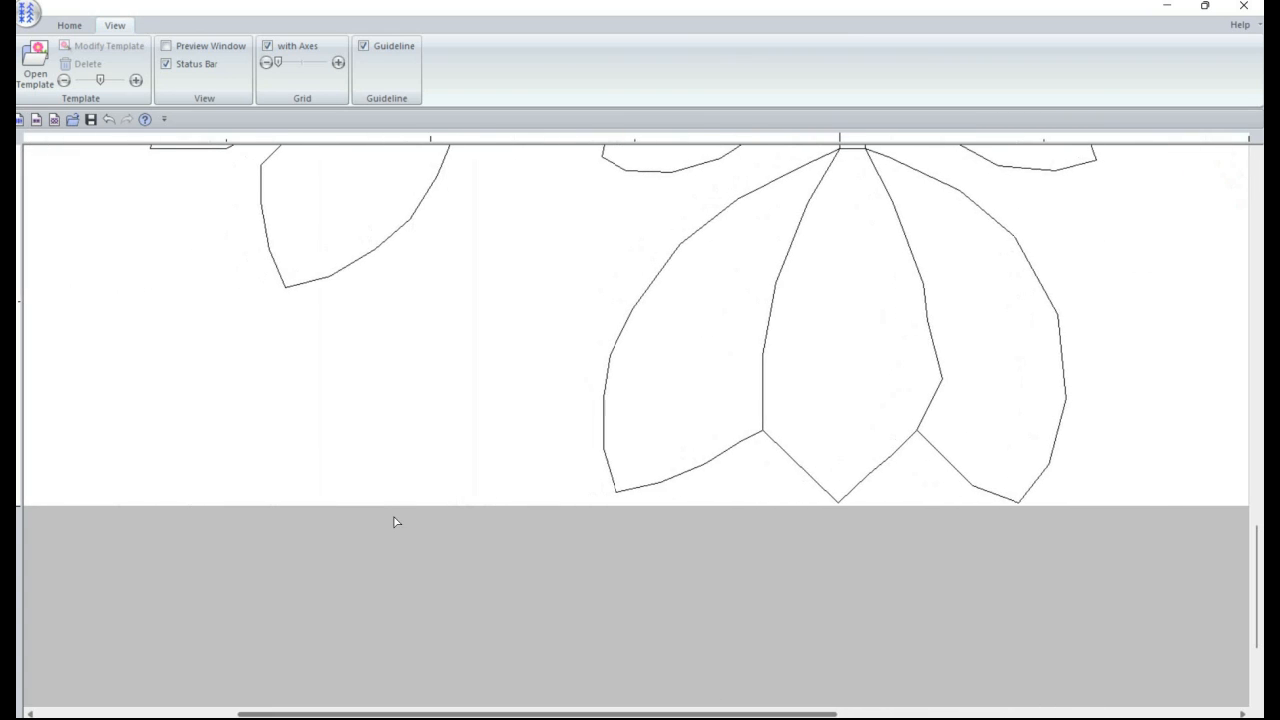
{"action": "scroll", "coordinate": [392, 525], "scroll_direction": "up", "scroll_amount": 3}
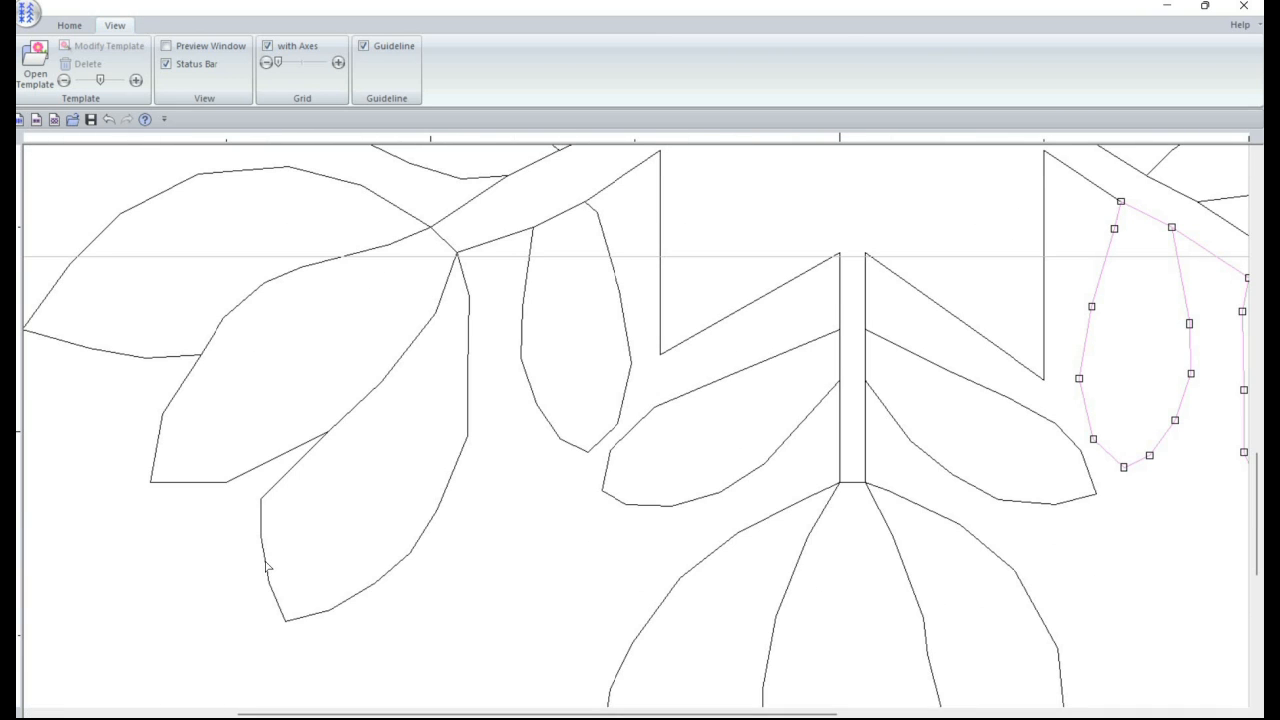
{"action": "left_click", "coordinate": [285, 622]}
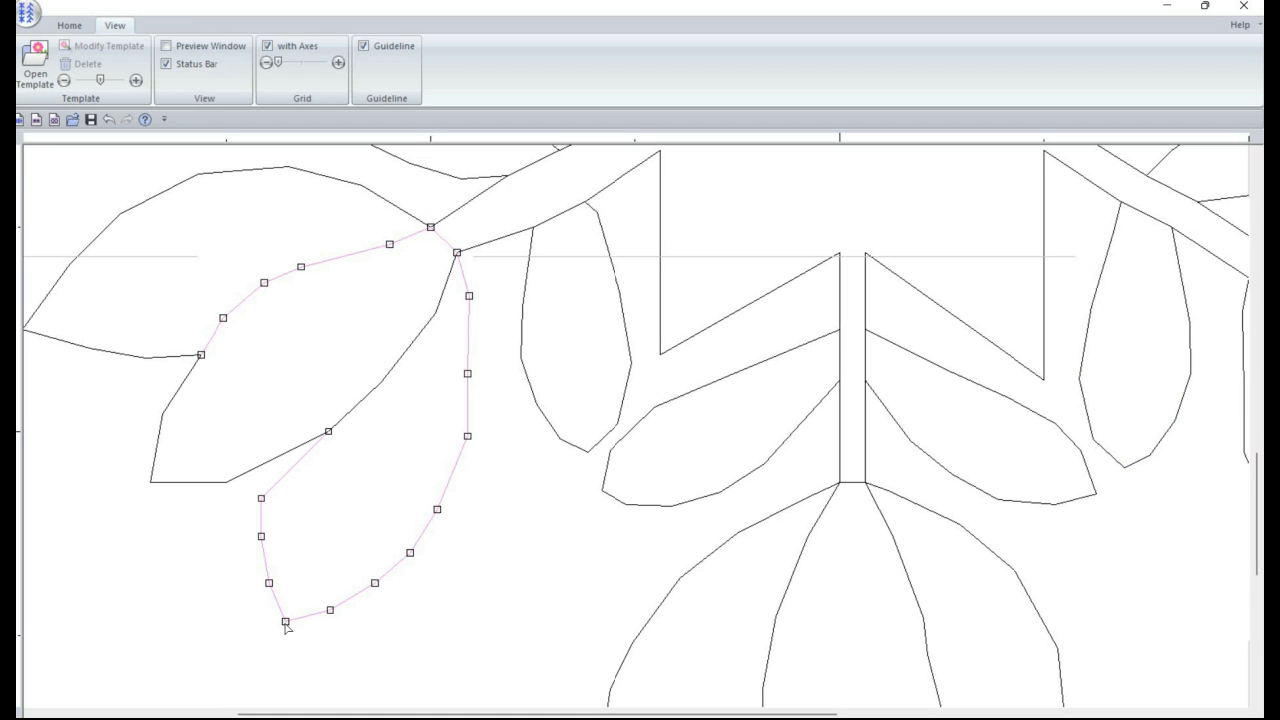
{"action": "left_click_drag", "start_coordinate": [285, 621], "coordinate": [267, 638]}
{"action": "left_click", "coordinate": [268, 582]}
{"action": "left_click_drag", "start_coordinate": [267, 582], "coordinate": [258, 585]}
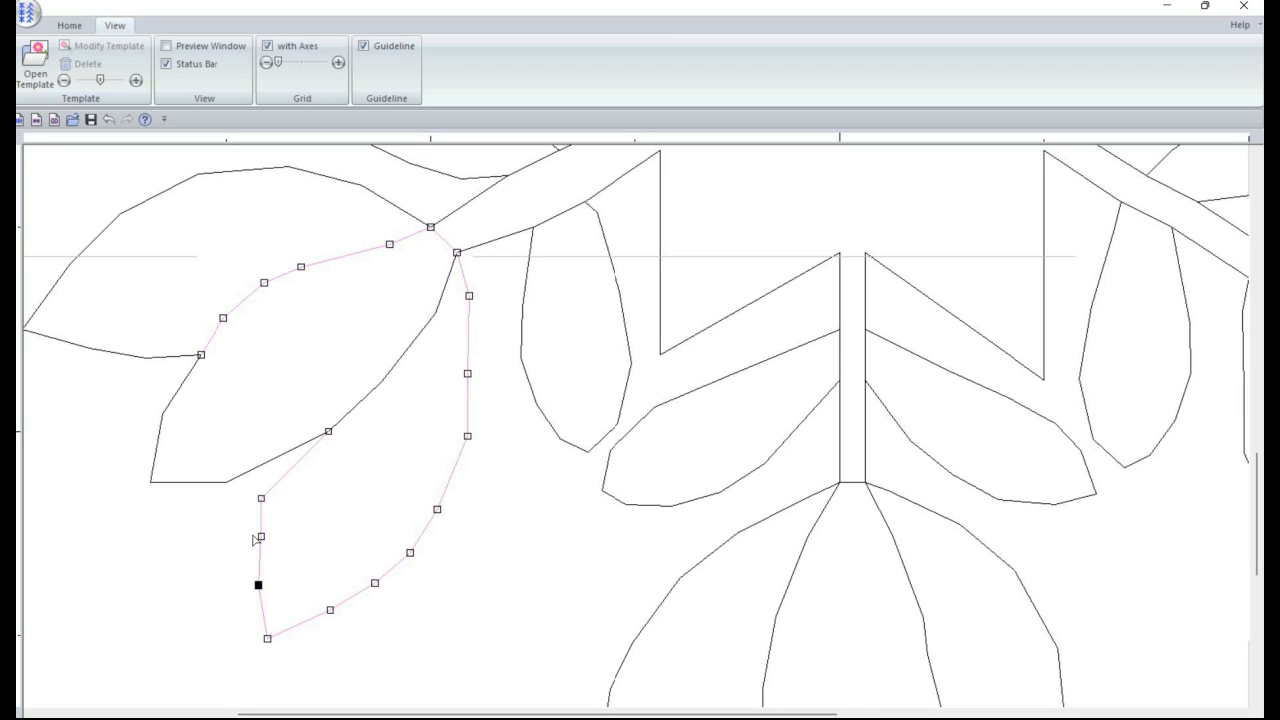
{"action": "left_click_drag", "start_coordinate": [261, 536], "coordinate": [250, 536]}
Step: Round the lower edge of the lower-left flower's middle petal with an added point, and fit the whole pattern in view
{"action": "left_click", "coordinate": [277, 462]}
{"action": "left_click_drag", "start_coordinate": [279, 463], "coordinate": [280, 469]}
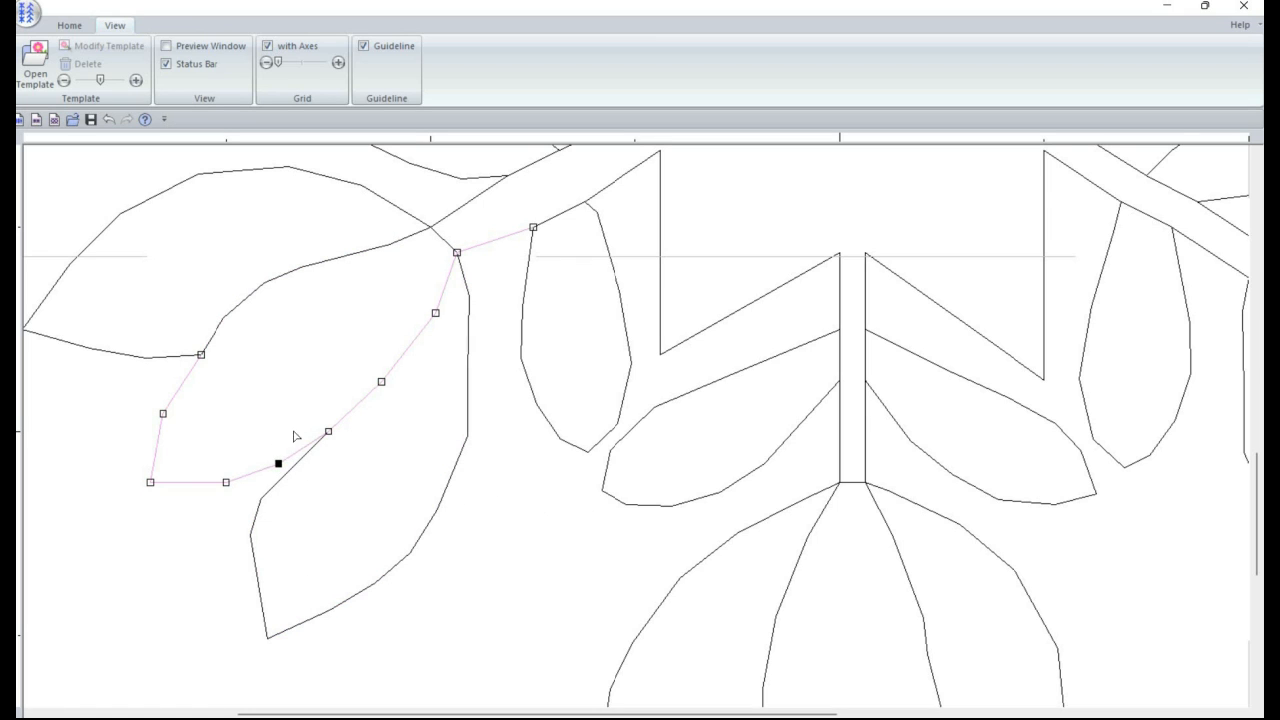
{"action": "scroll", "coordinate": [670, 376], "scroll_direction": "up", "scroll_amount": 10}
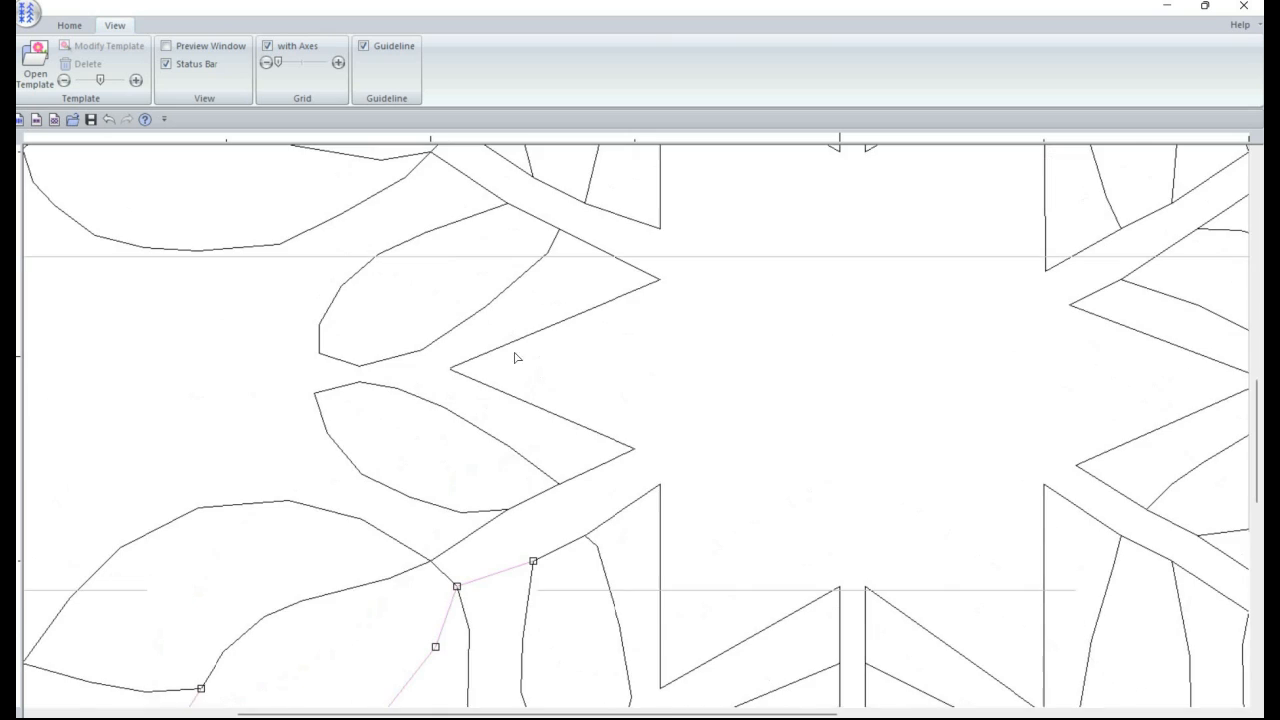
{"action": "scroll", "coordinate": [141, 58], "scroll_direction": "up", "scroll_amount": 4}
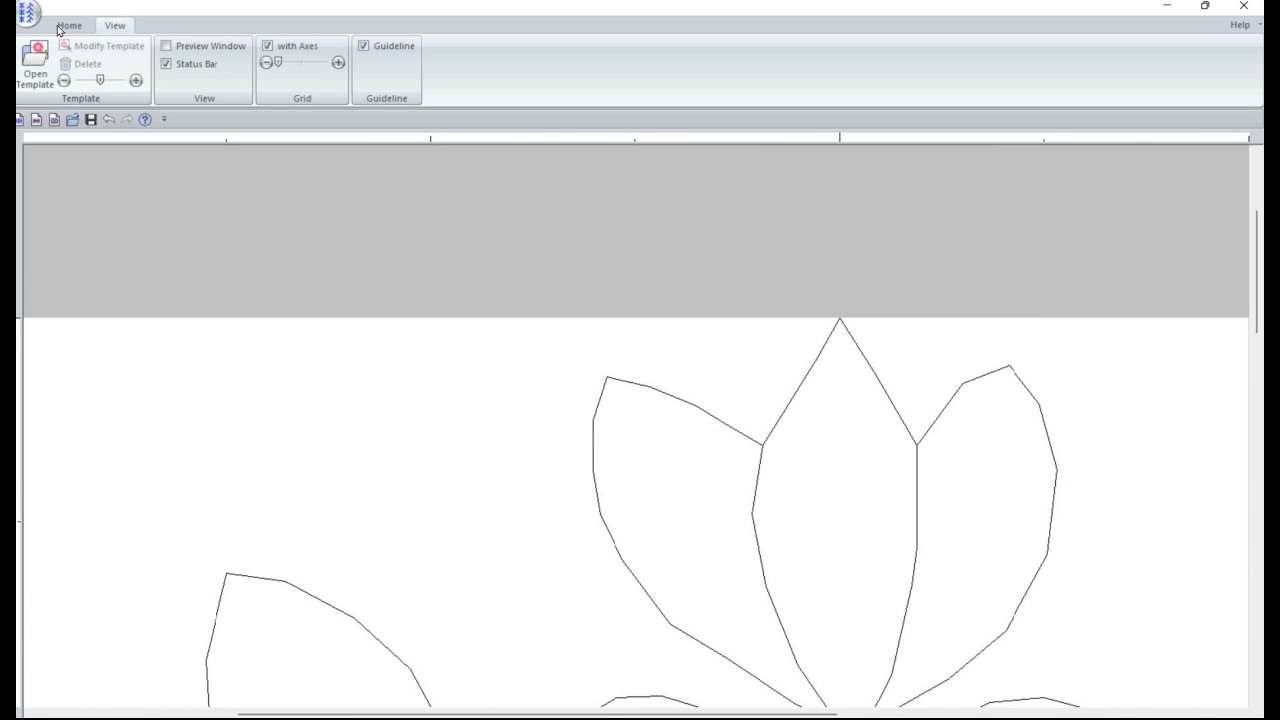
{"action": "left_click", "coordinate": [62, 27]}
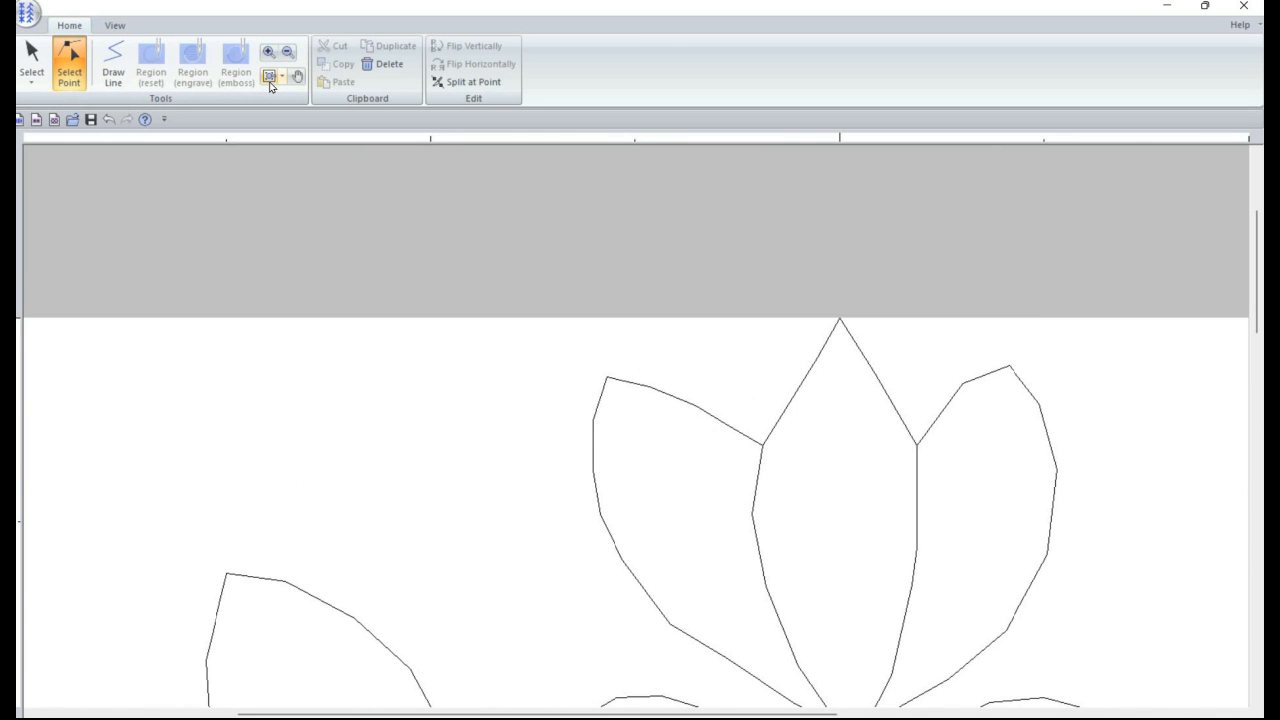
{"action": "left_click", "coordinate": [269, 80]}
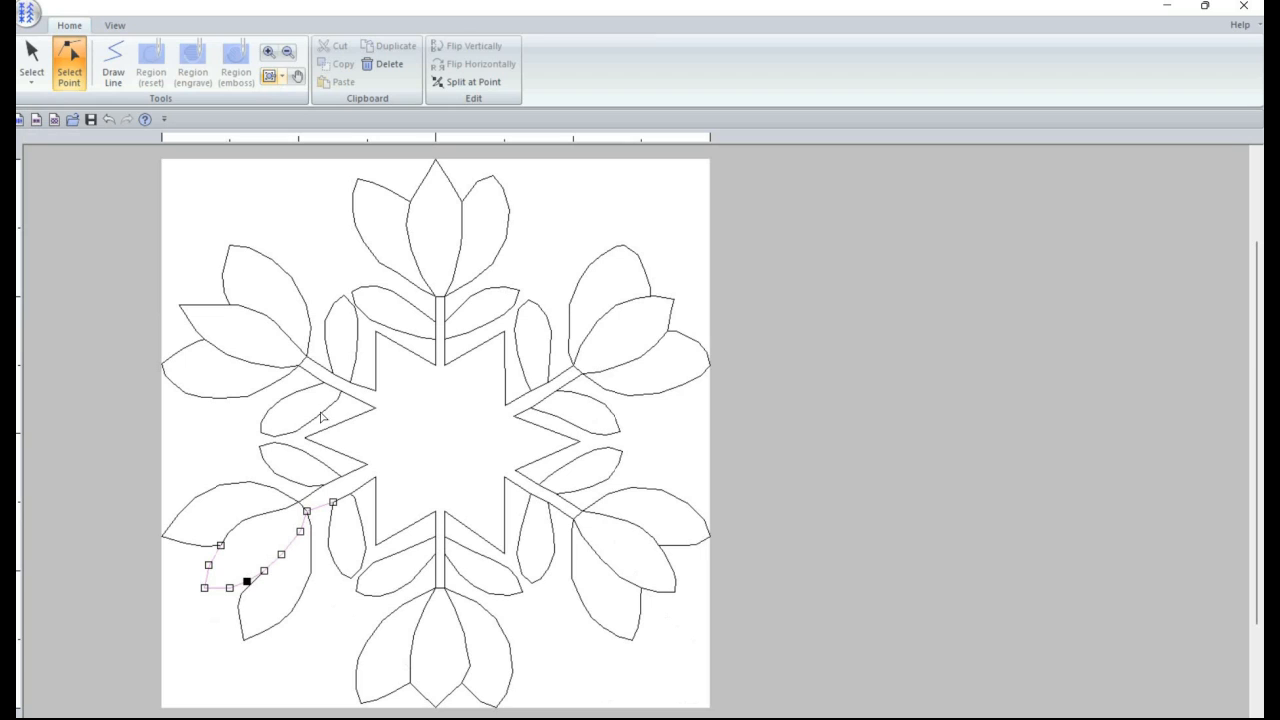
Step: Cancel the prompt raised by leaving the tulip pattern, and save the edited pattern 0 - TC tuplipcircle A
{"action": "left_click", "coordinate": [24, 67]}
{"action": "left_click", "coordinate": [40, 122]}
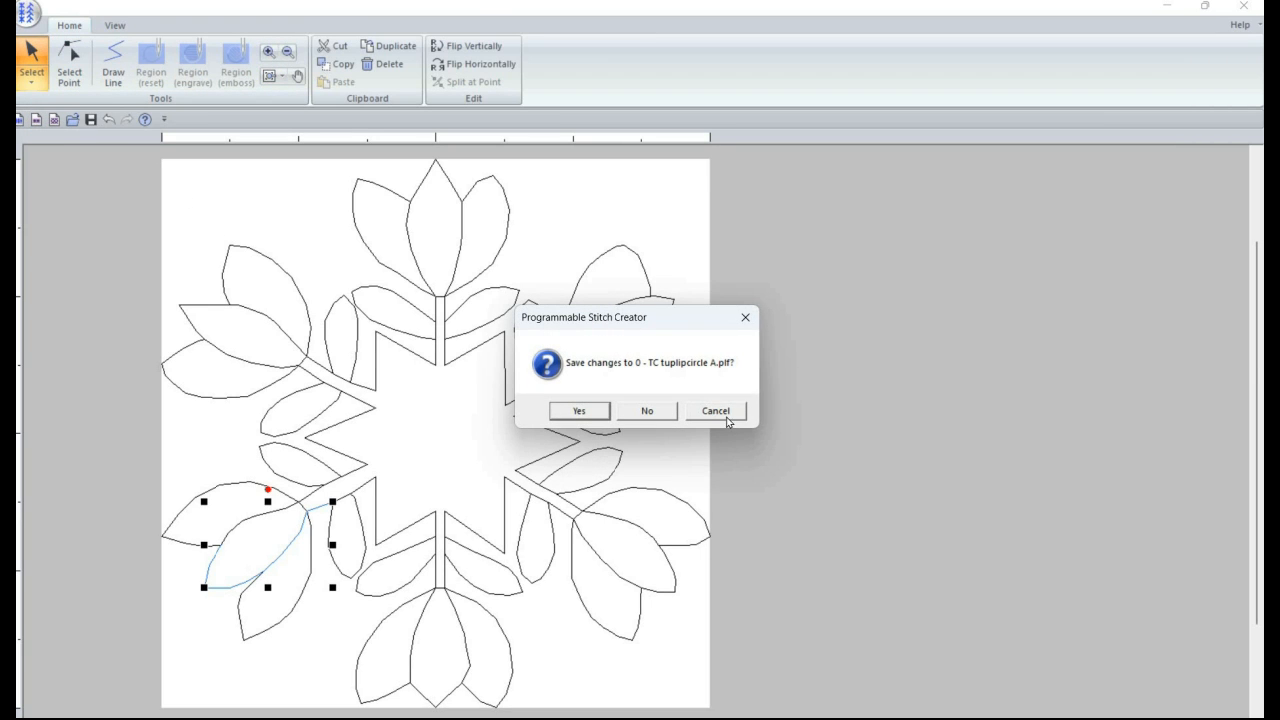
{"action": "left_click", "coordinate": [715, 411]}
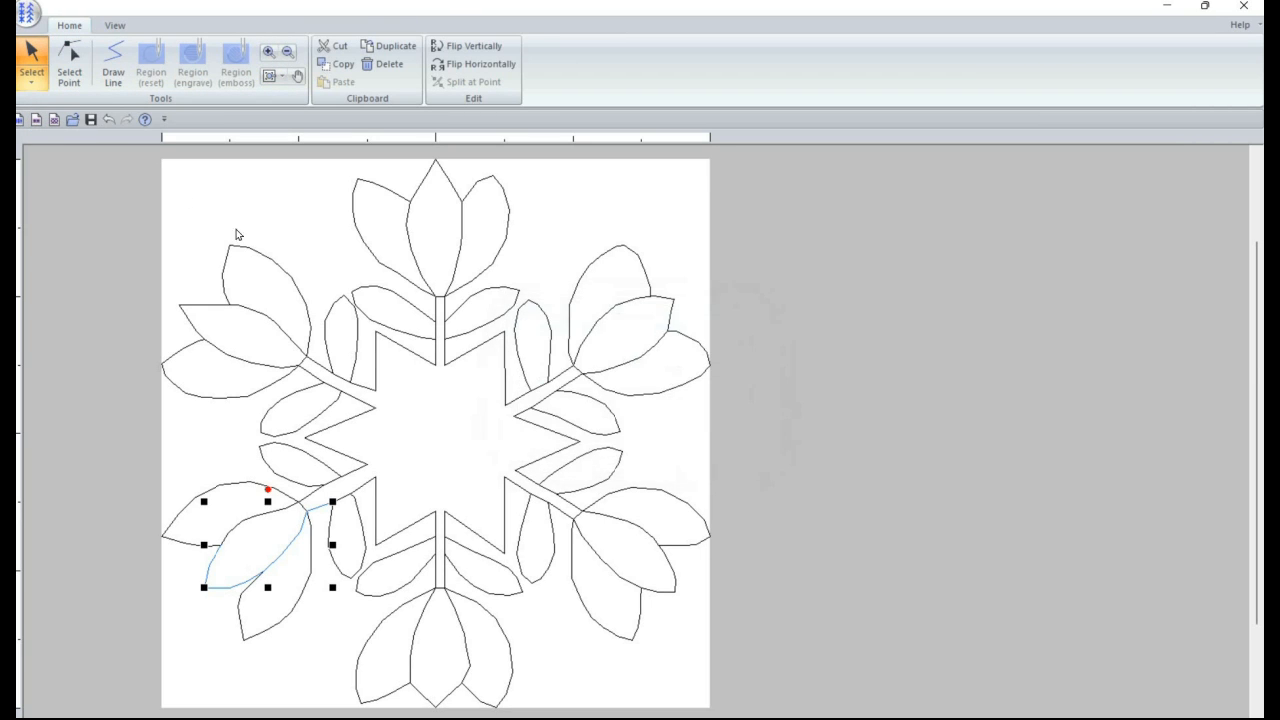
{"action": "left_click", "coordinate": [29, 14]}
{"action": "left_click", "coordinate": [66, 197]}
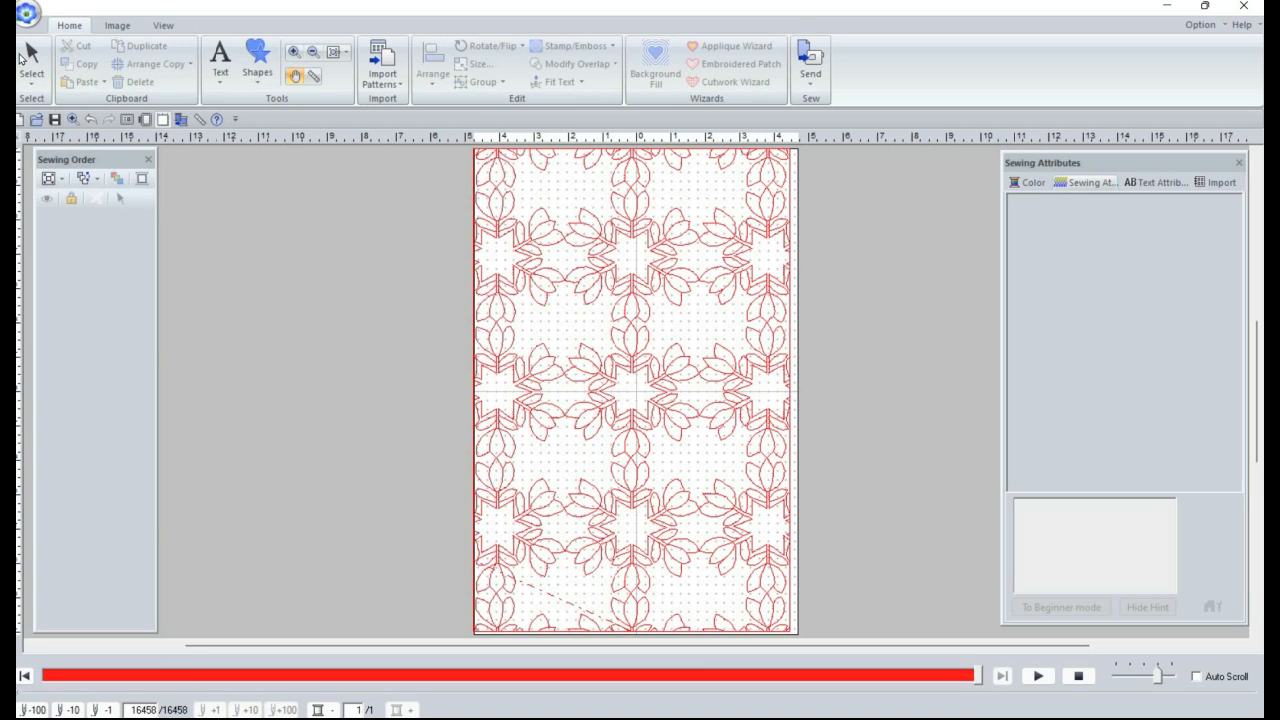
Step: Switch to the embroidery layout and reload pattern 0 - TC tuplipcircle A as the selected rectangle's decorative fill
{"action": "left_click", "coordinate": [24, 58]}
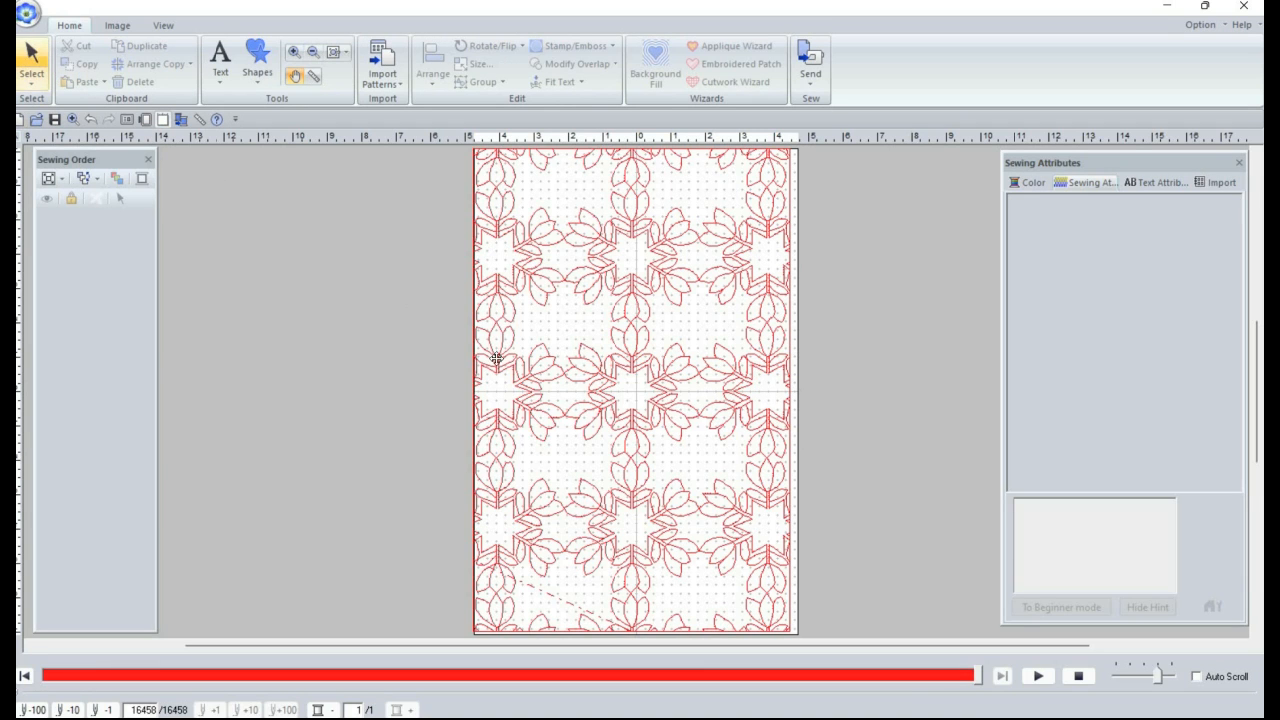
{"action": "left_click", "coordinate": [578, 362]}
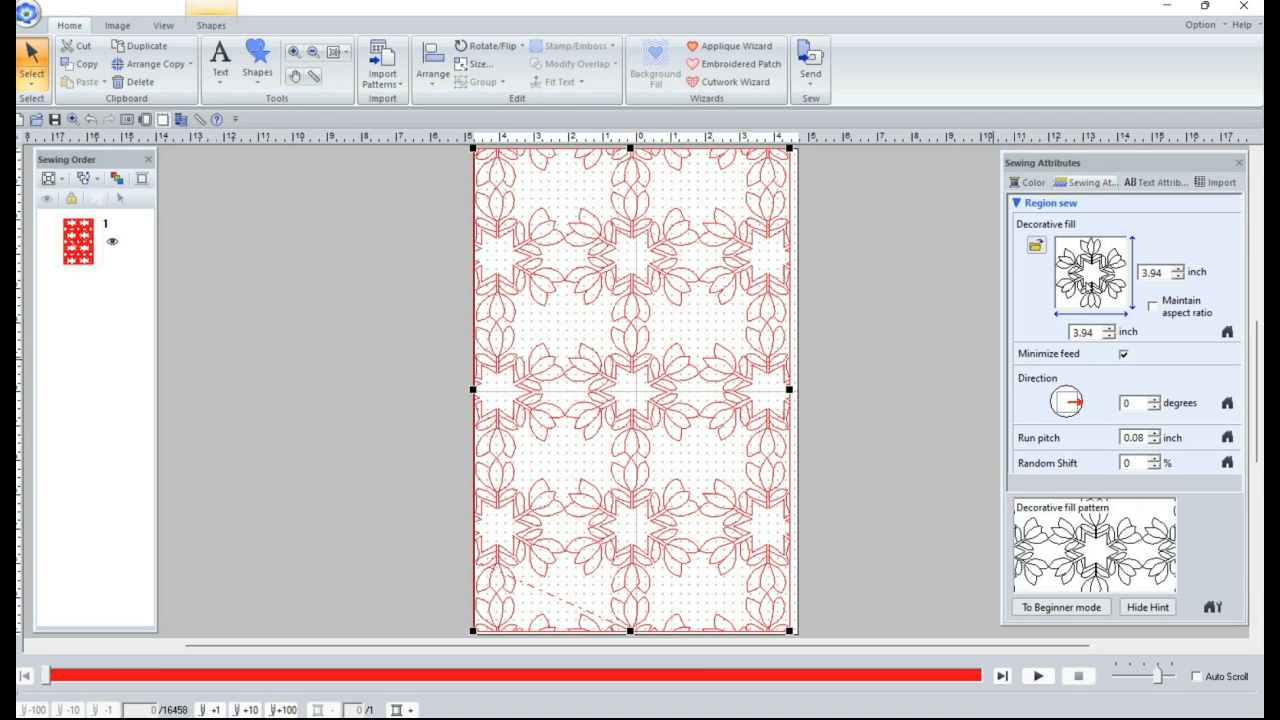
{"action": "left_click", "coordinate": [1036, 245]}
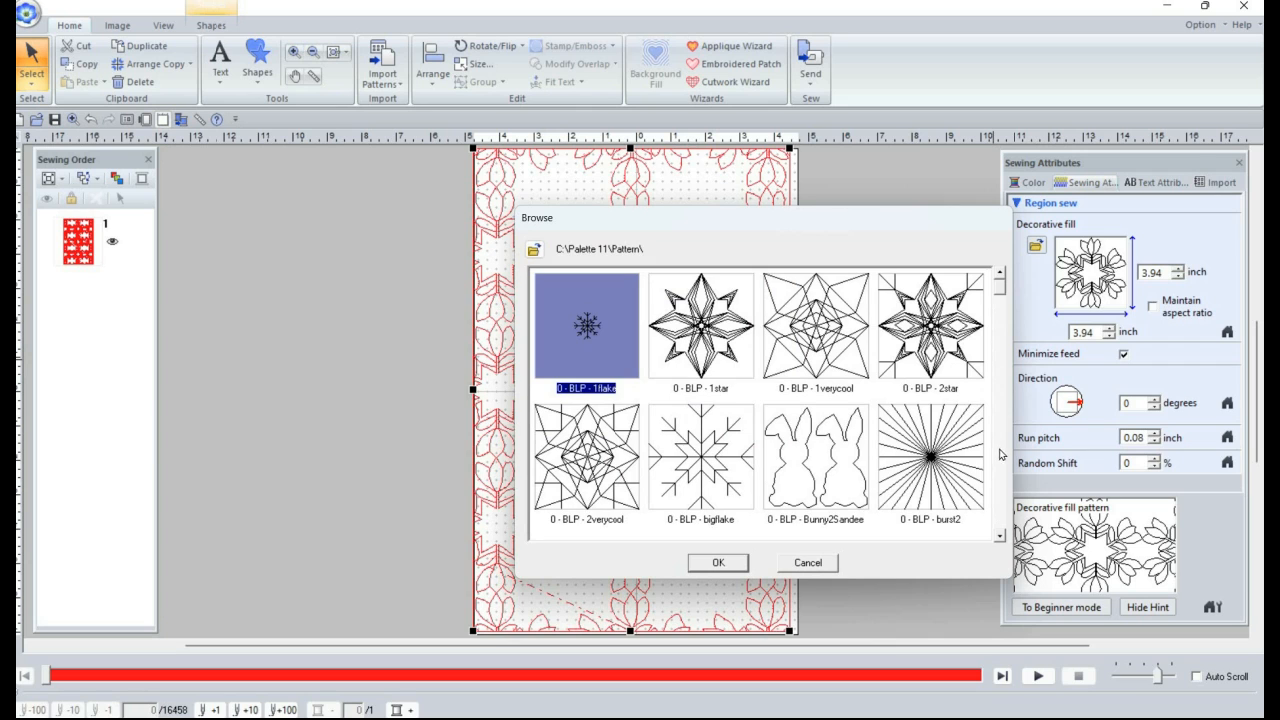
{"action": "left_click", "coordinate": [1000, 455]}
{"action": "scroll", "coordinate": [637, 422], "scroll_direction": "up", "scroll_amount": 4}
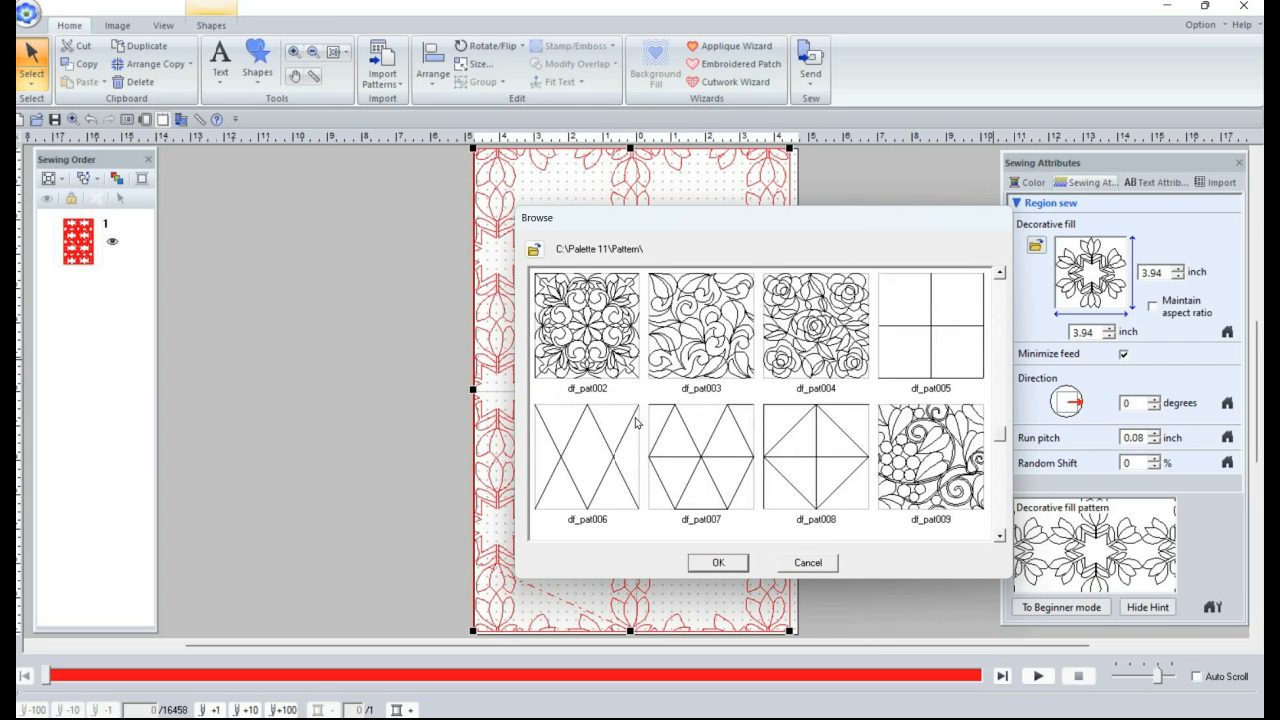
{"action": "left_click", "coordinate": [588, 335]}
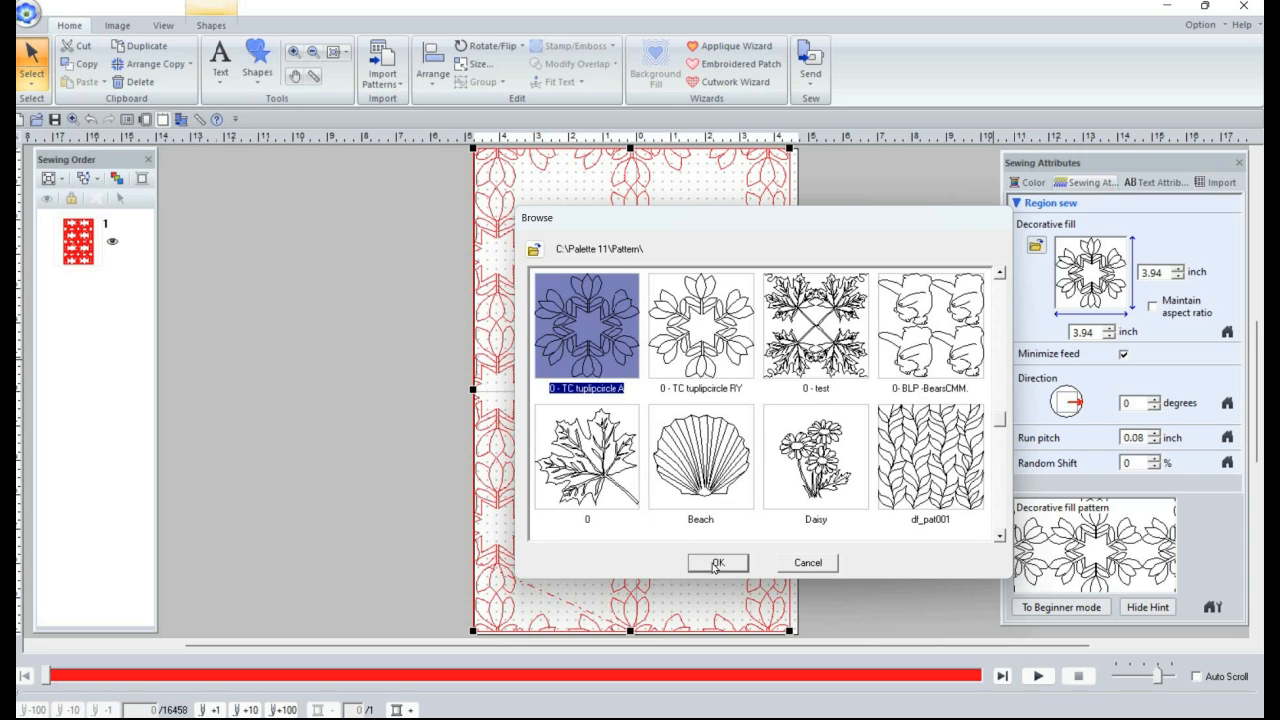
{"action": "left_click", "coordinate": [716, 562]}
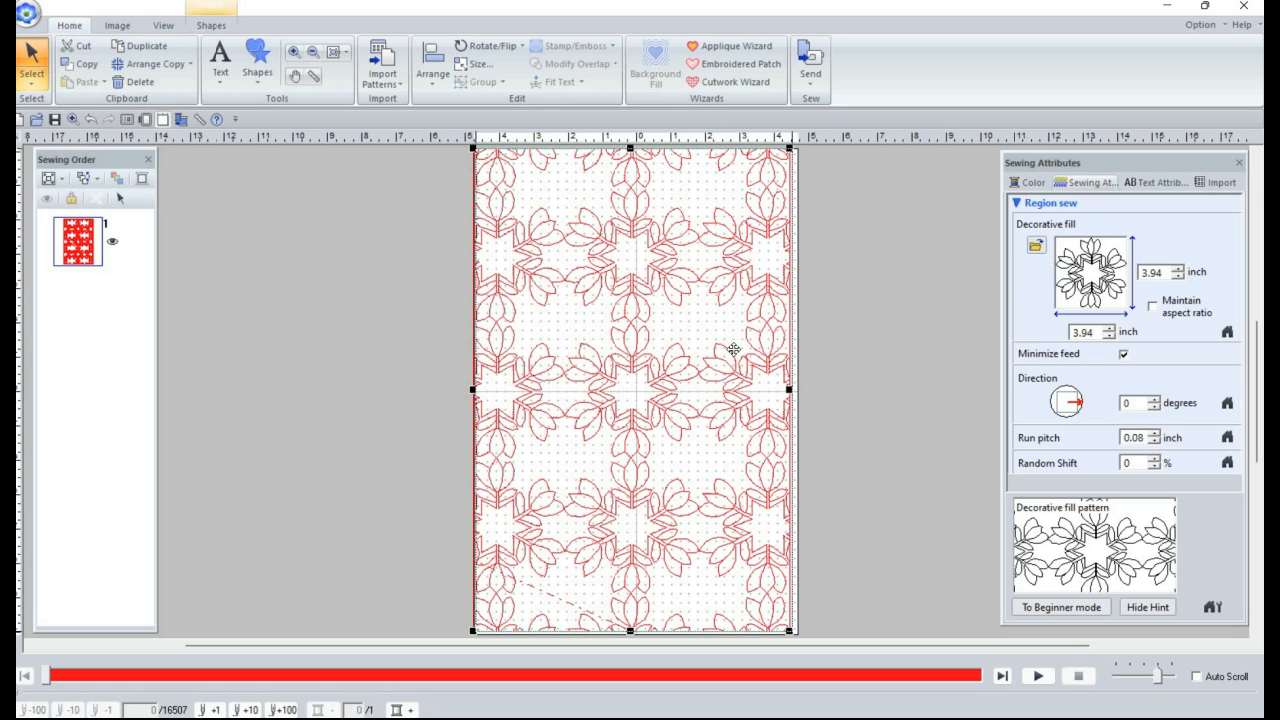
{"action": "left_click_drag", "start_coordinate": [727, 347], "coordinate": [720, 348]}
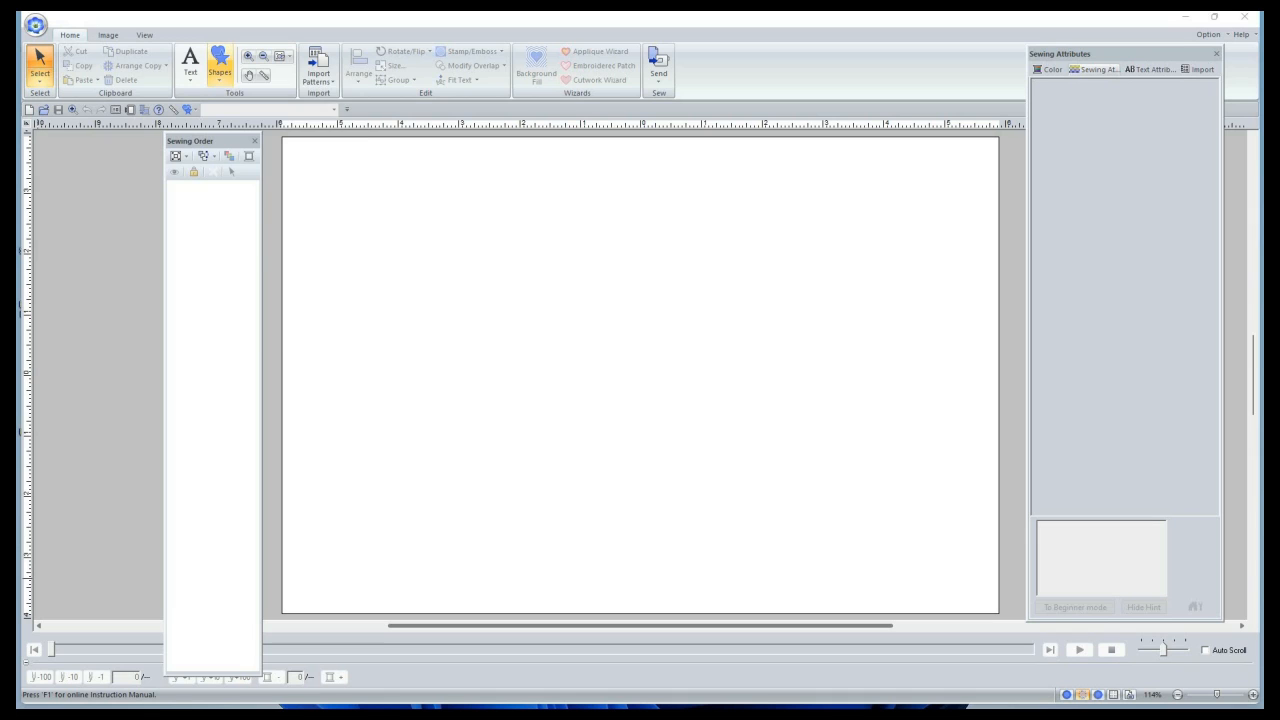
Step: Choose the Rectangle shape on the blank page, with a Fill Stitch region and a Zigzag Stitch line
{"action": "left_click", "coordinate": [219, 62]}
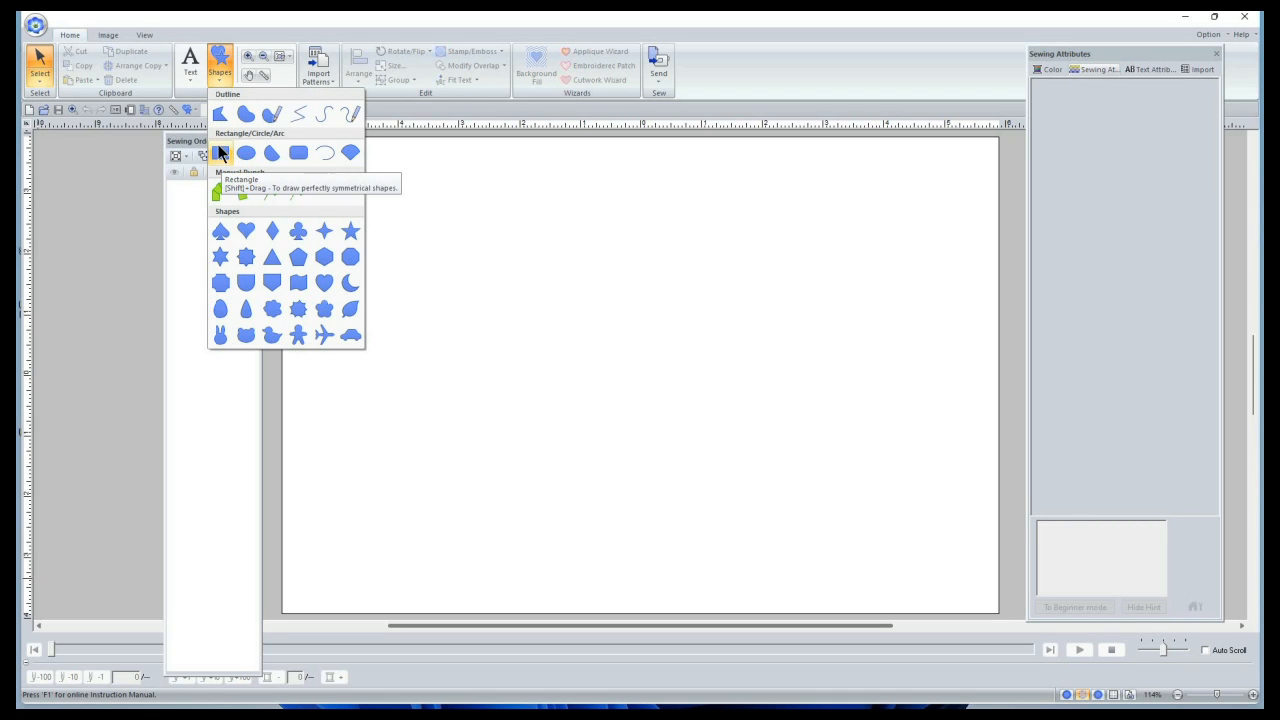
{"action": "left_click", "coordinate": [220, 155]}
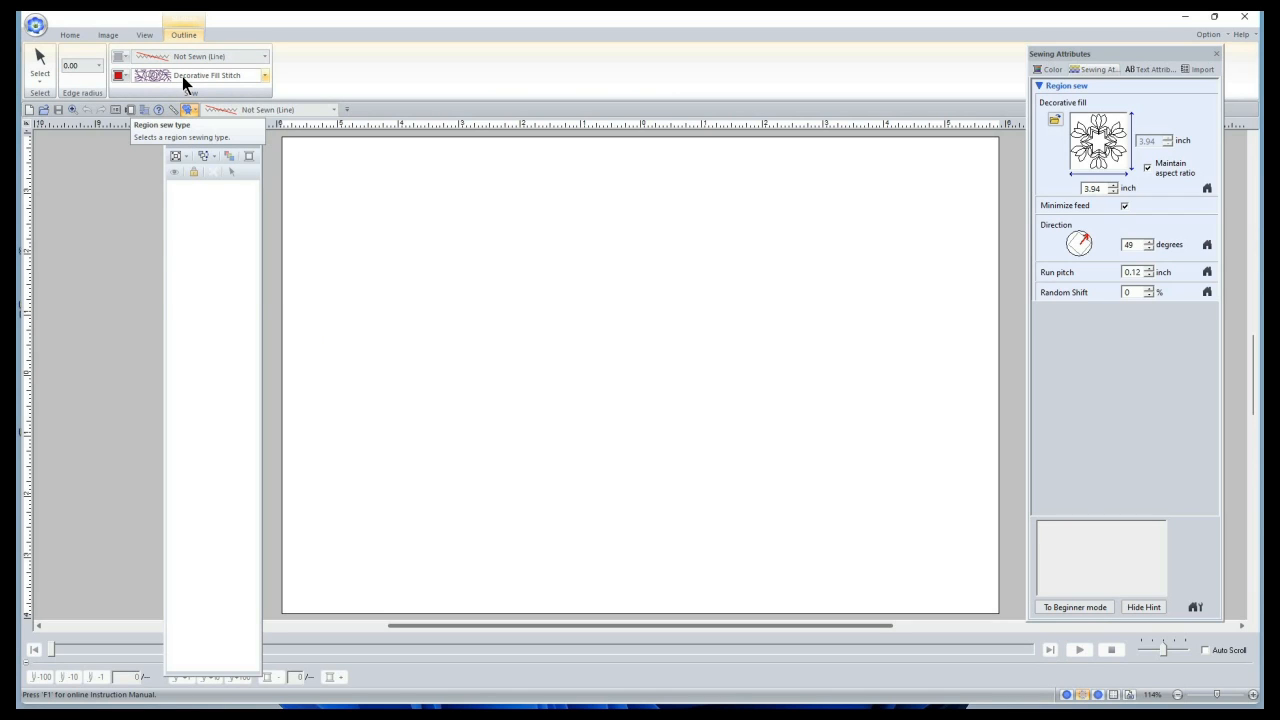
{"action": "left_click", "coordinate": [185, 85]}
{"action": "left_click", "coordinate": [189, 120]}
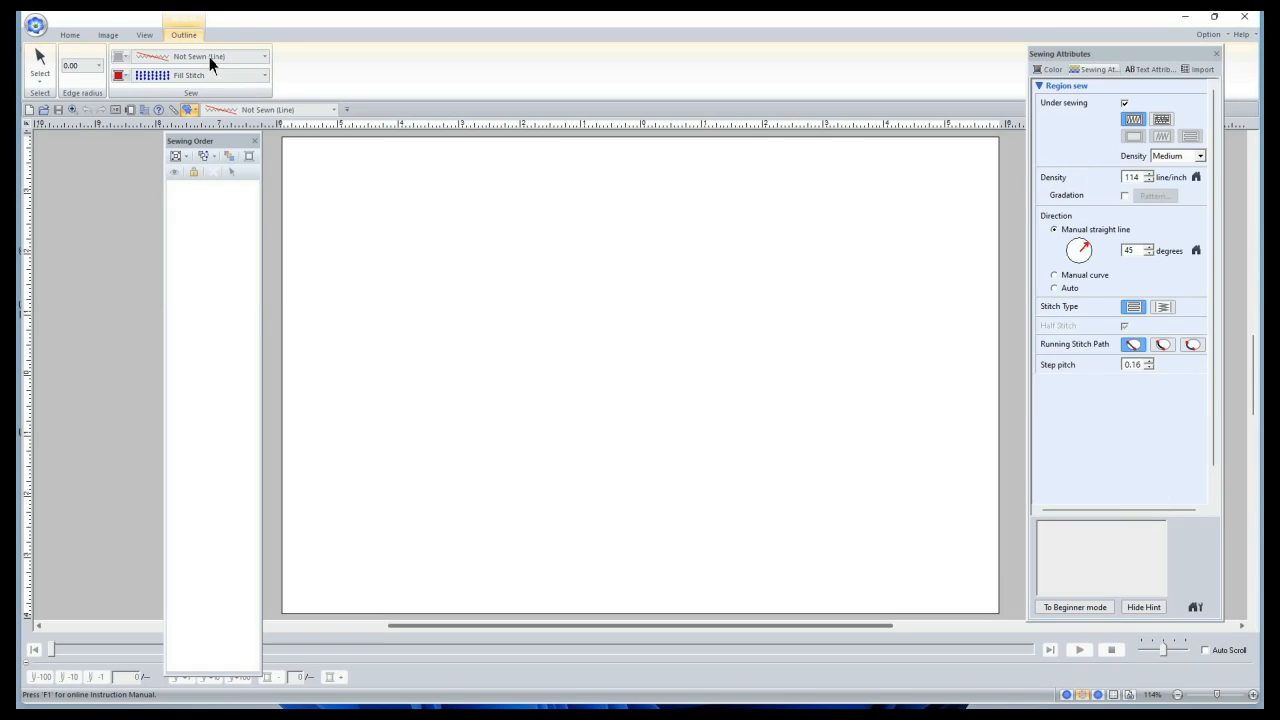
{"action": "left_click", "coordinate": [206, 57]}
{"action": "left_click", "coordinate": [211, 84]}
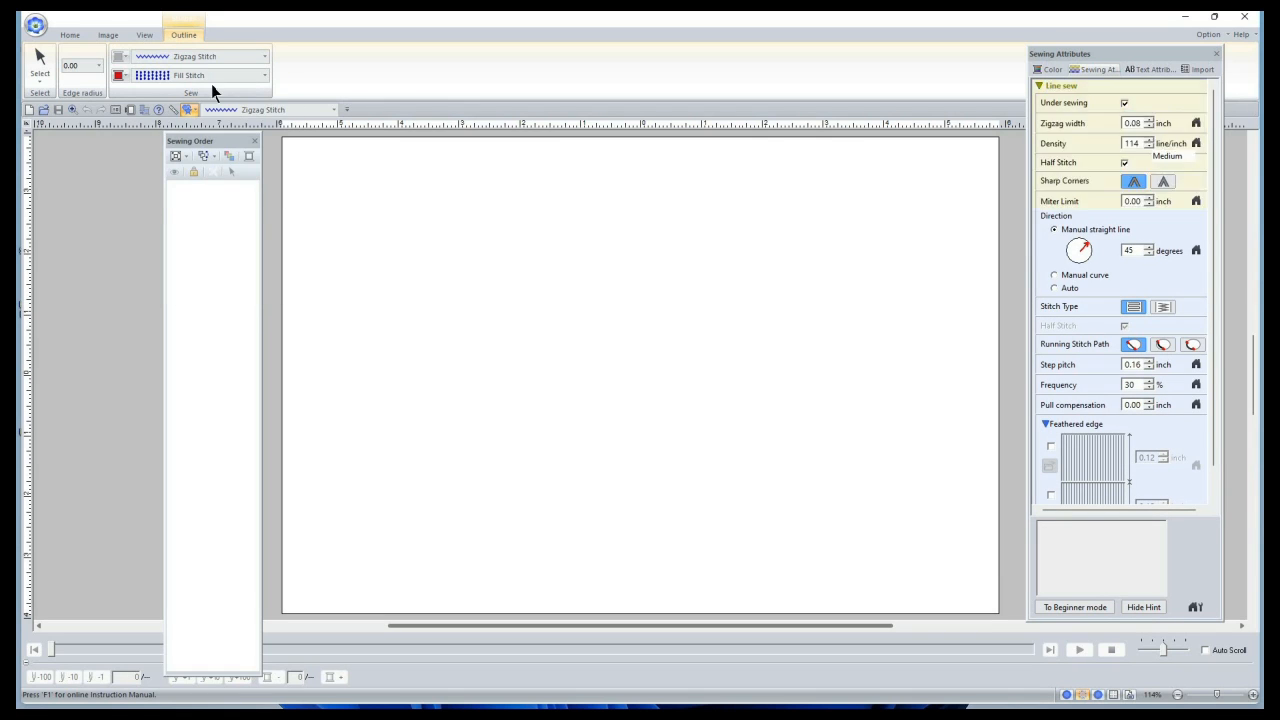
Step: Set the line to Not Sewn and the region to Decorative Fill Stitch, and draw a page-filling rectangle about 11.60 by 7.63 inches
{"action": "left_click", "coordinate": [200, 58]}
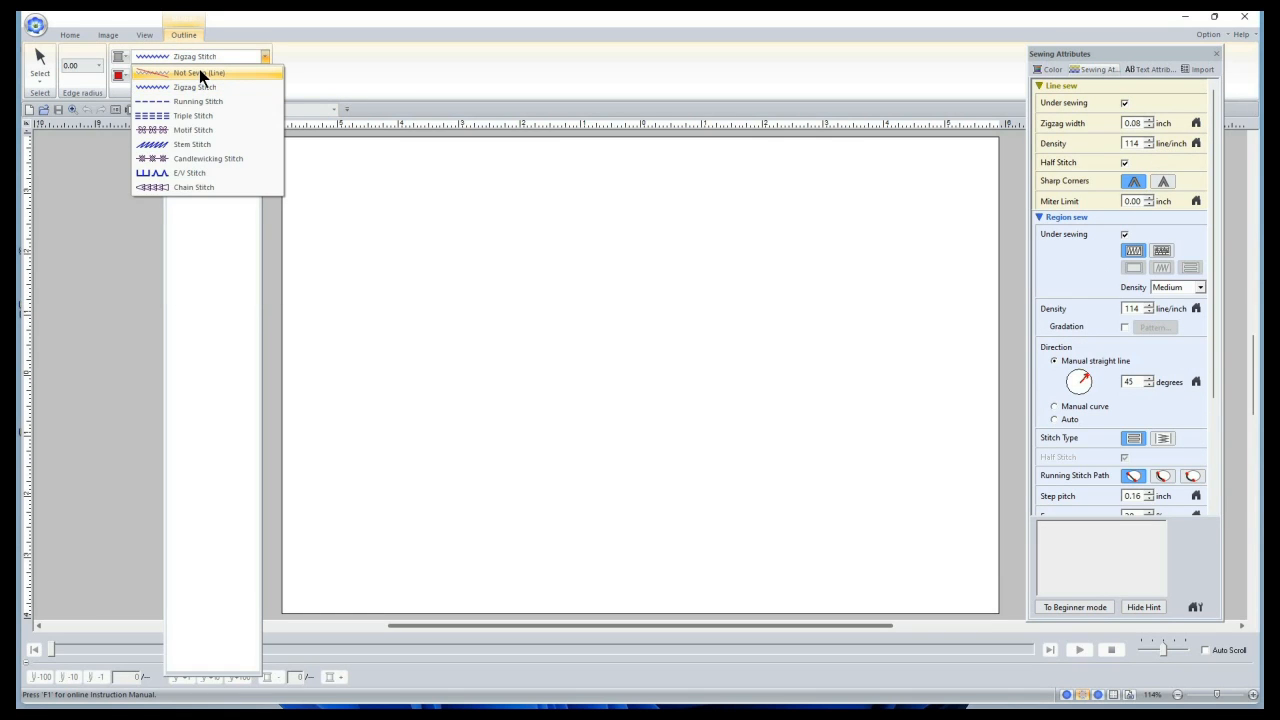
{"action": "left_click", "coordinate": [194, 73]}
{"action": "left_click", "coordinate": [192, 76]}
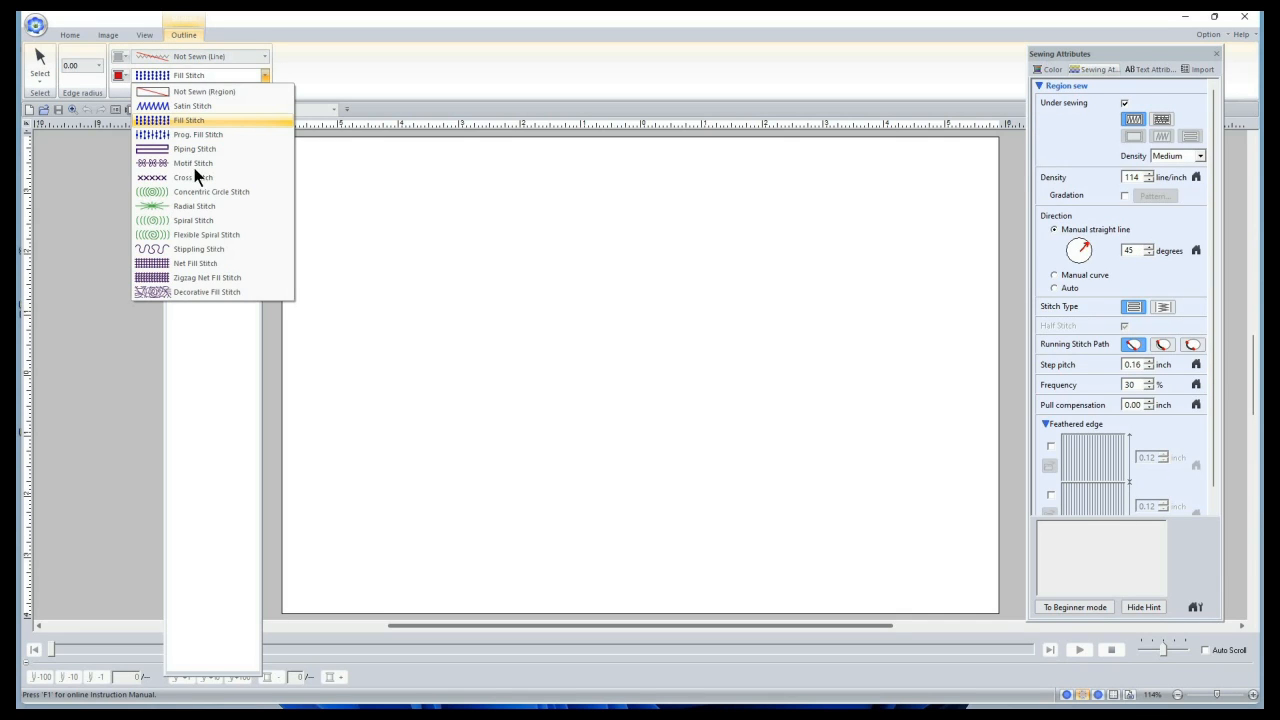
{"action": "left_click", "coordinate": [204, 292]}
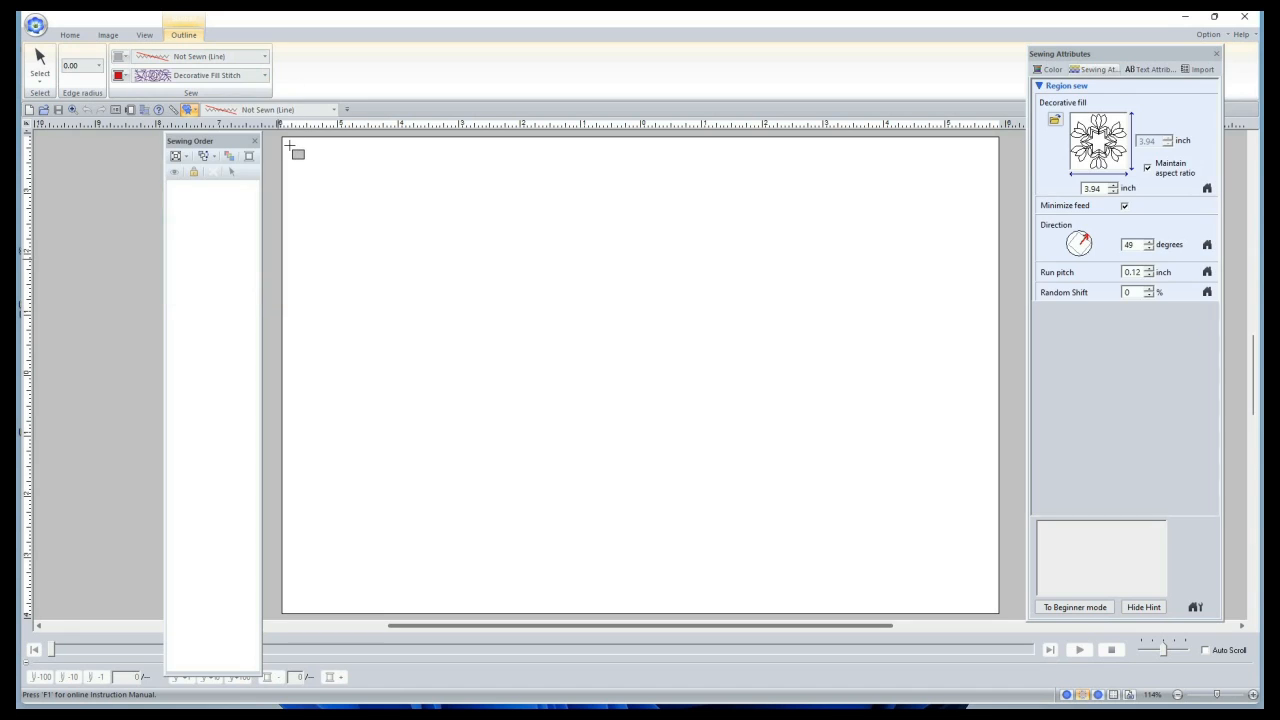
{"action": "left_click_drag", "start_coordinate": [290, 146], "coordinate": [994, 608]}
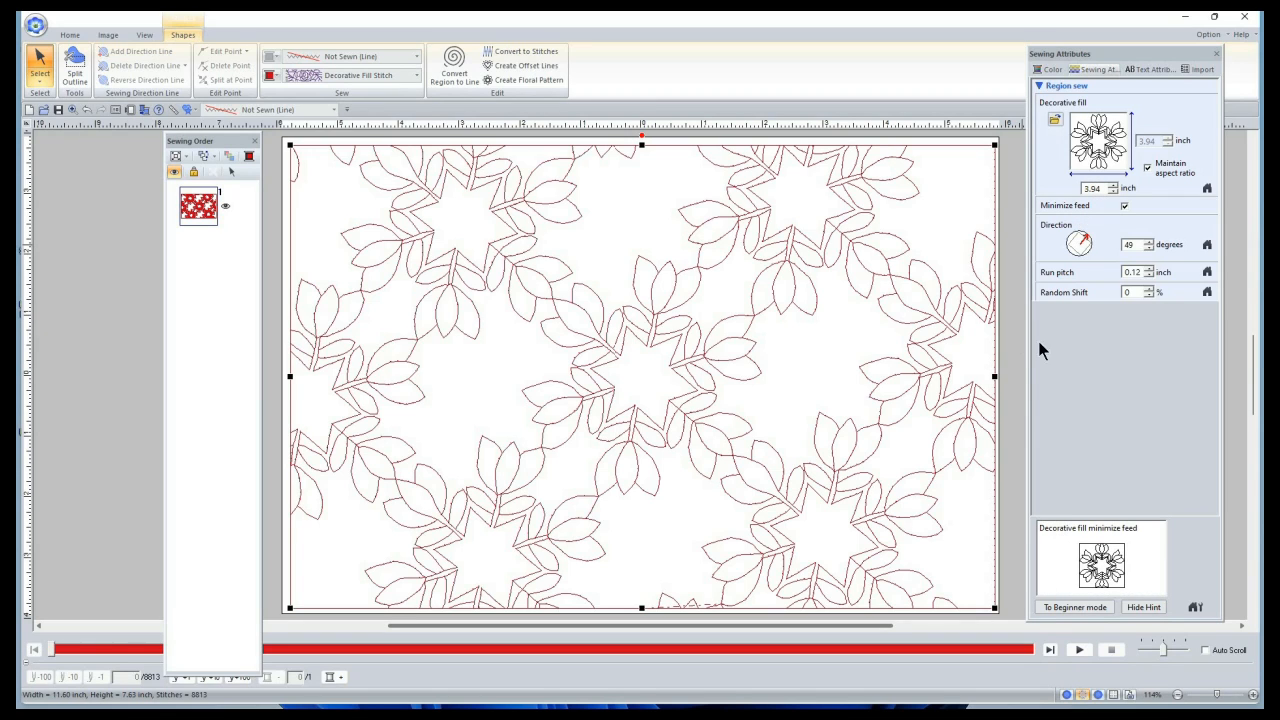
Step: Set the decorative fill's run pitch to 0.08 inch and its pattern size to 2.30 inches with the aspect ratio maintained
{"action": "double_click", "coordinate": [1131, 272]}
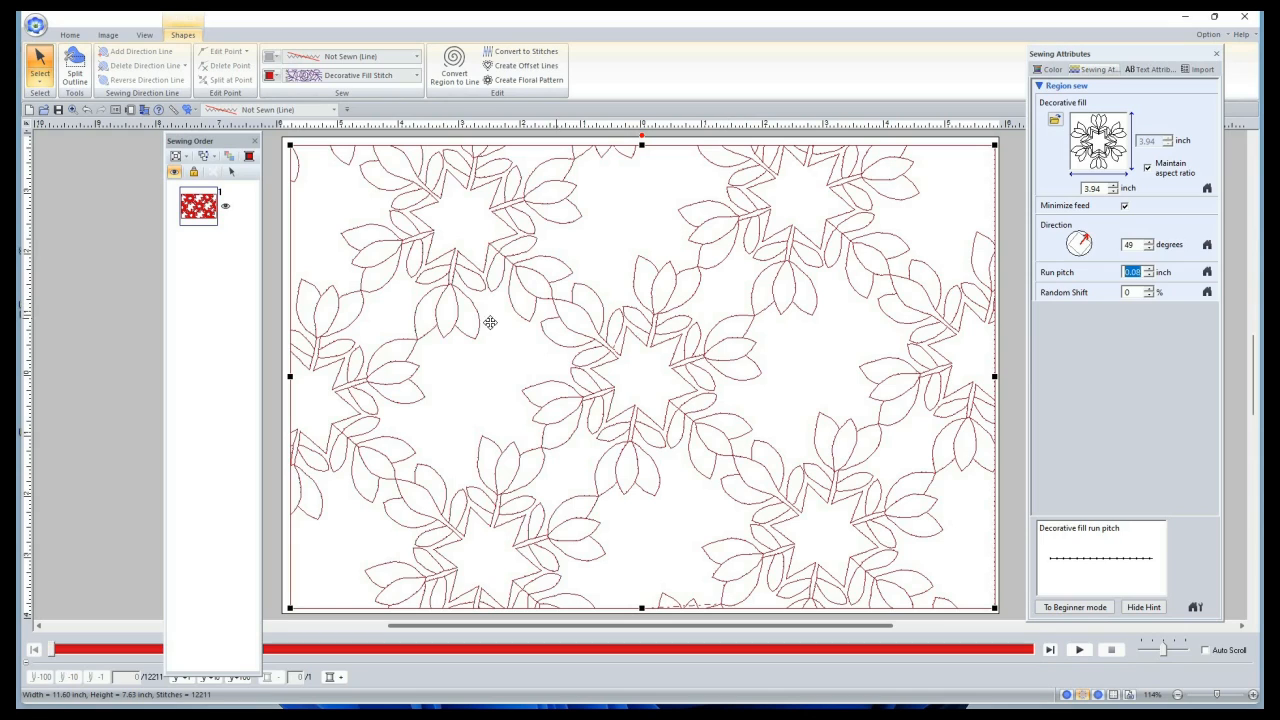
{"action": "left_click", "coordinate": [1100, 188]}
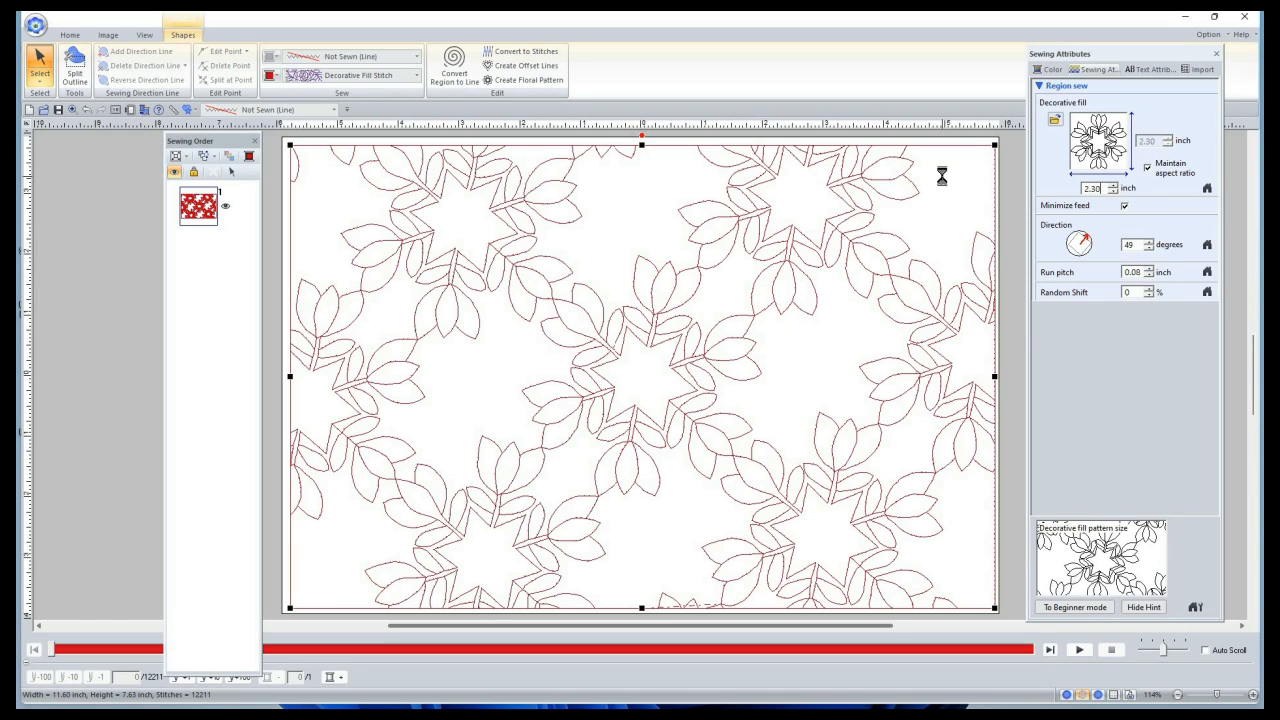
{"action": "type", "text": "2.30"}
{"action": "key", "text": "Return"}
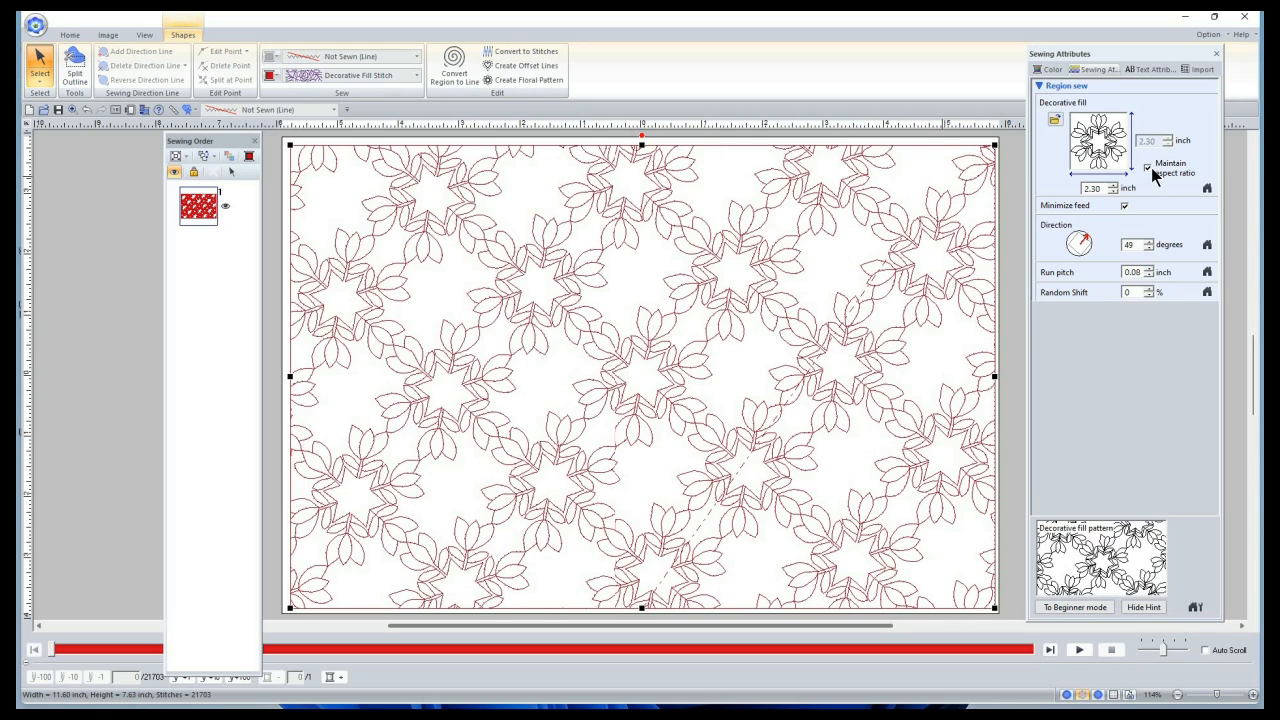
Step: Set the decorative fill's direction to 90 degrees
{"action": "left_click_drag", "start_coordinate": [1083, 233], "coordinate": [1079, 222]}
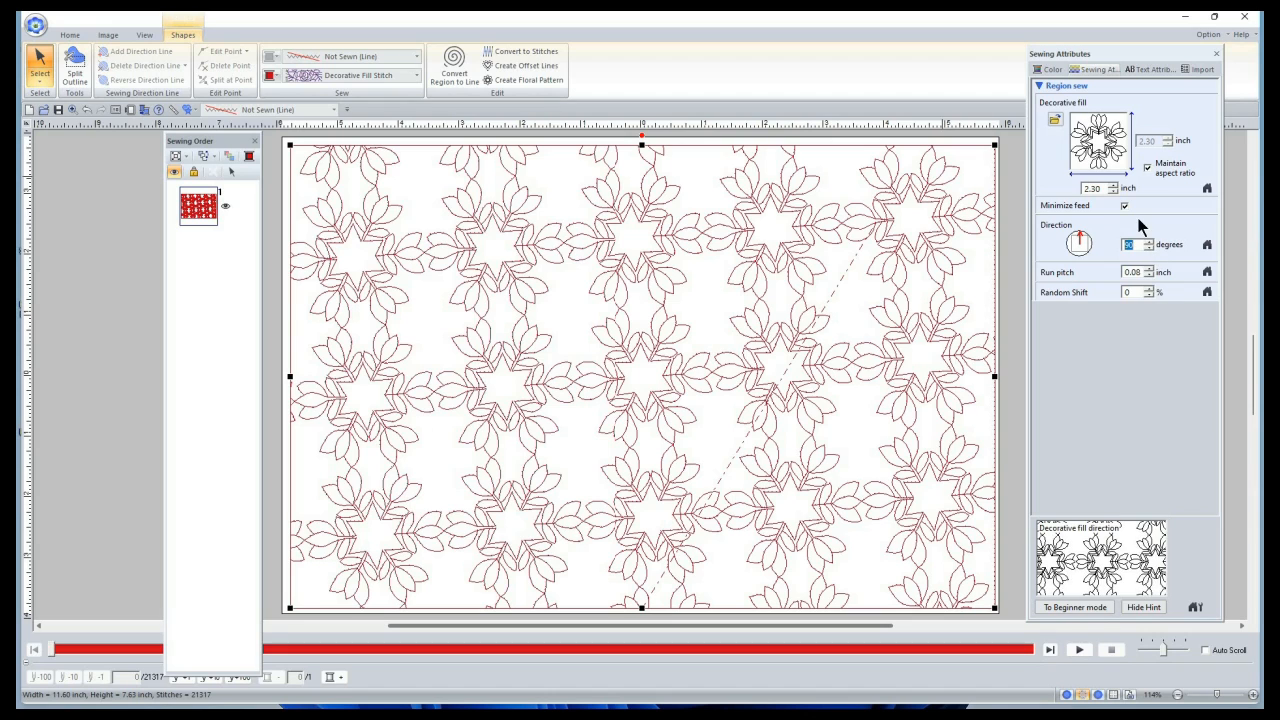
{"action": "type", "text": "90"}
{"action": "key", "text": "Return"}
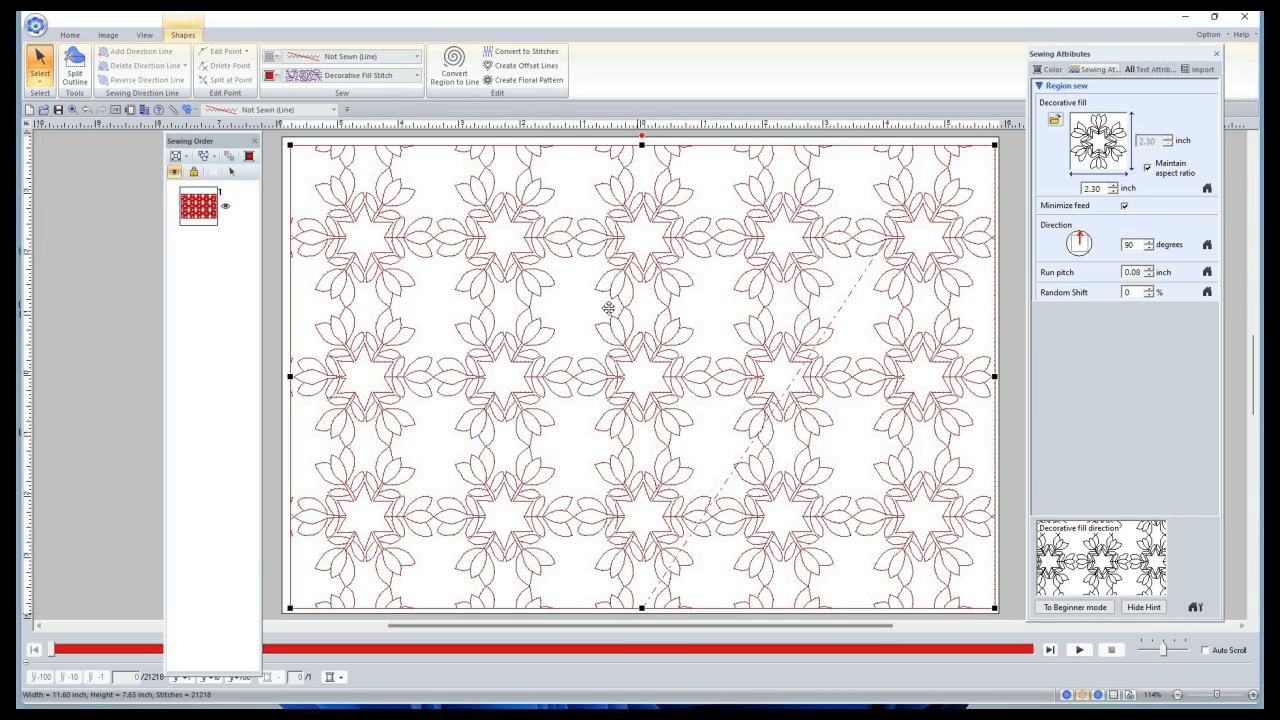
Step: Preview the tulip fill in Realistic view and return to Stitch view
{"action": "left_click", "coordinate": [144, 35]}
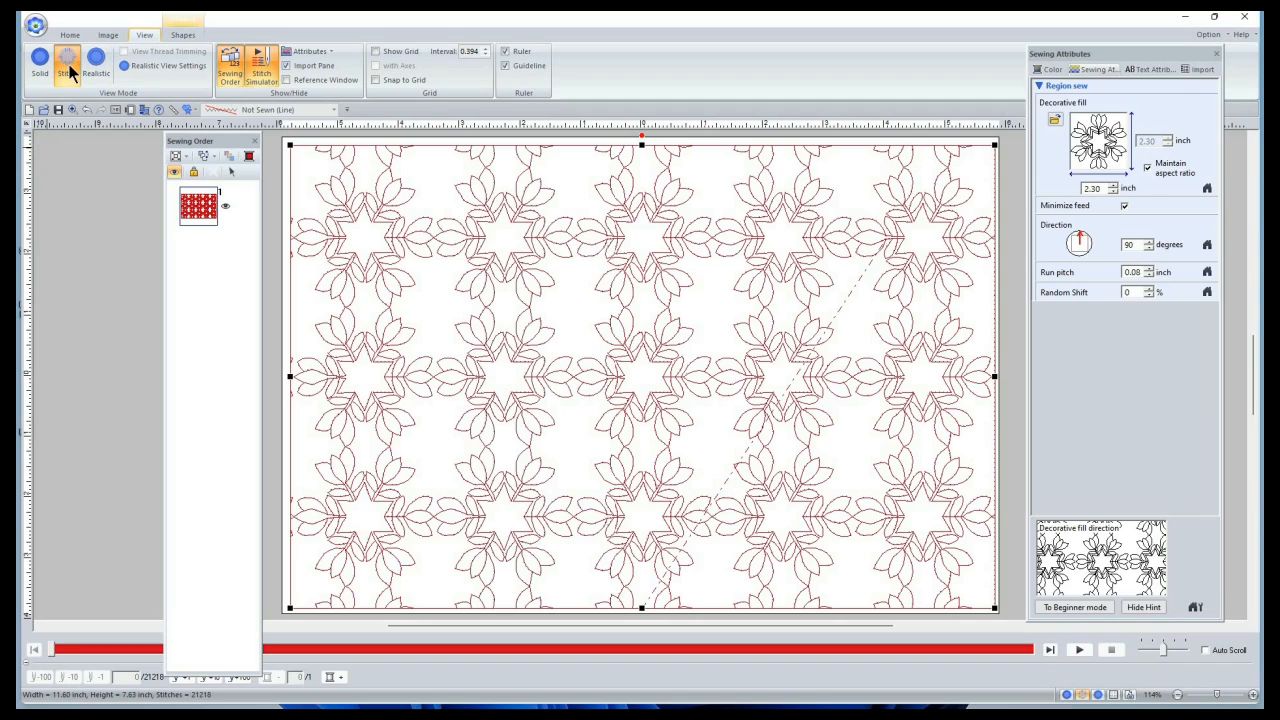
{"action": "left_click", "coordinate": [95, 62]}
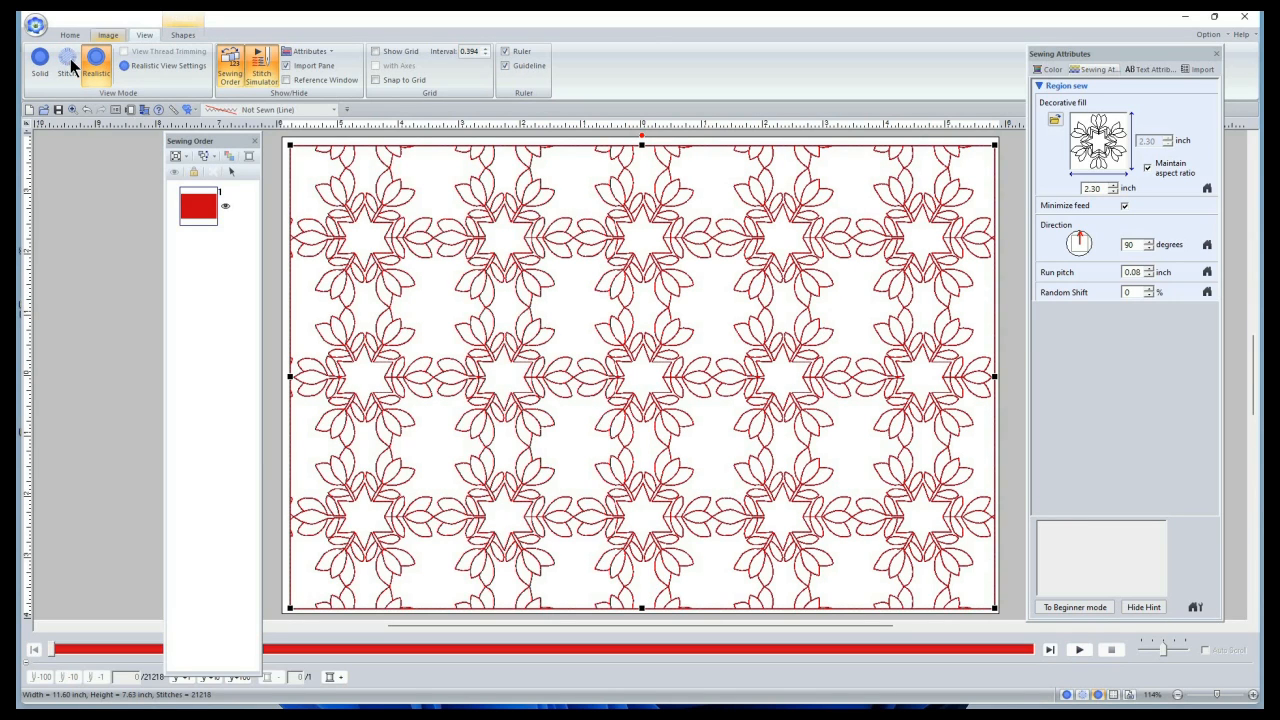
{"action": "left_click", "coordinate": [68, 62]}
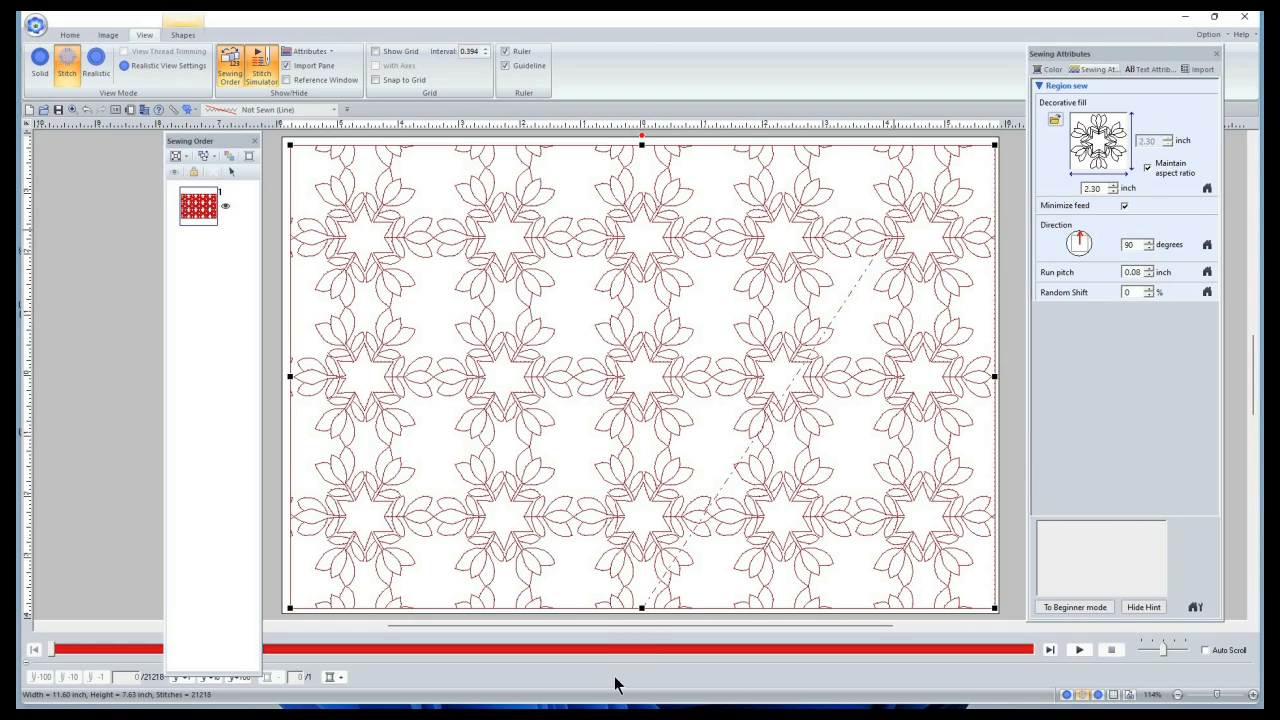
Step: Play the stitch simulation of the tulip fill at varying speeds to check its sewing path and jumps, replay it briefly, and stop it
{"action": "left_click", "coordinate": [1080, 650]}
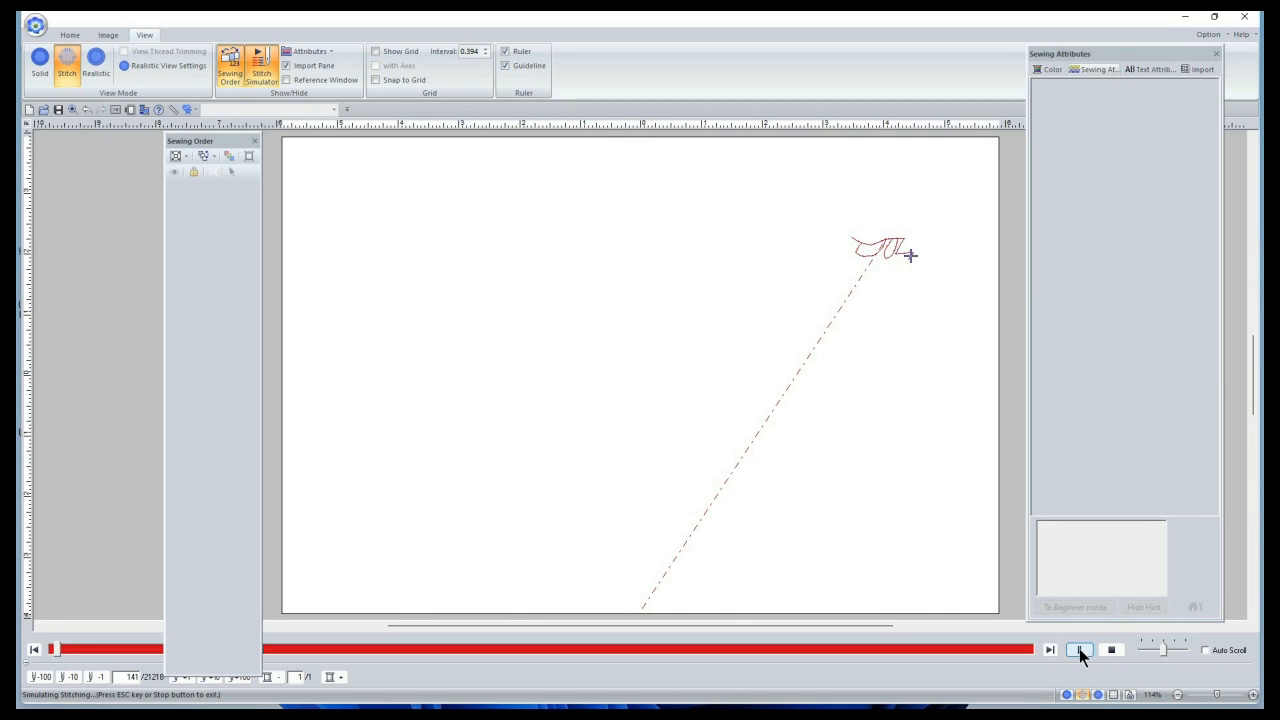
{"action": "left_click", "coordinate": [1173, 648]}
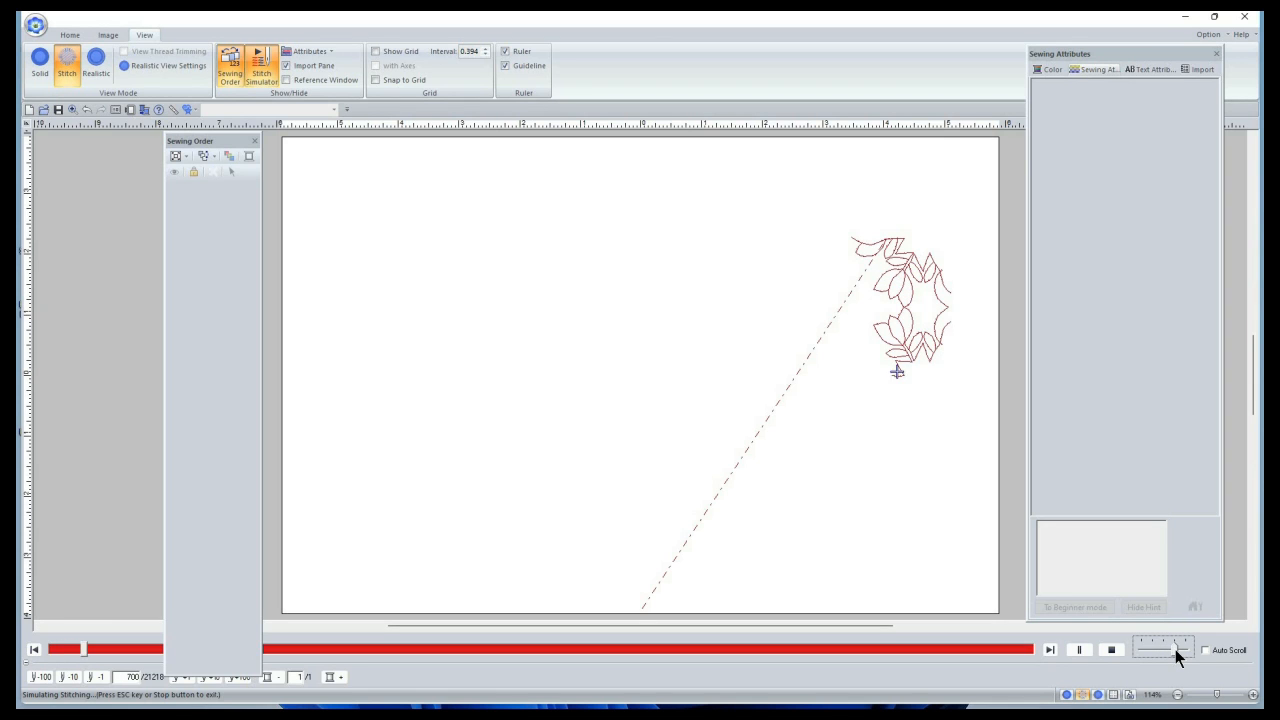
{"action": "left_click", "coordinate": [1181, 650]}
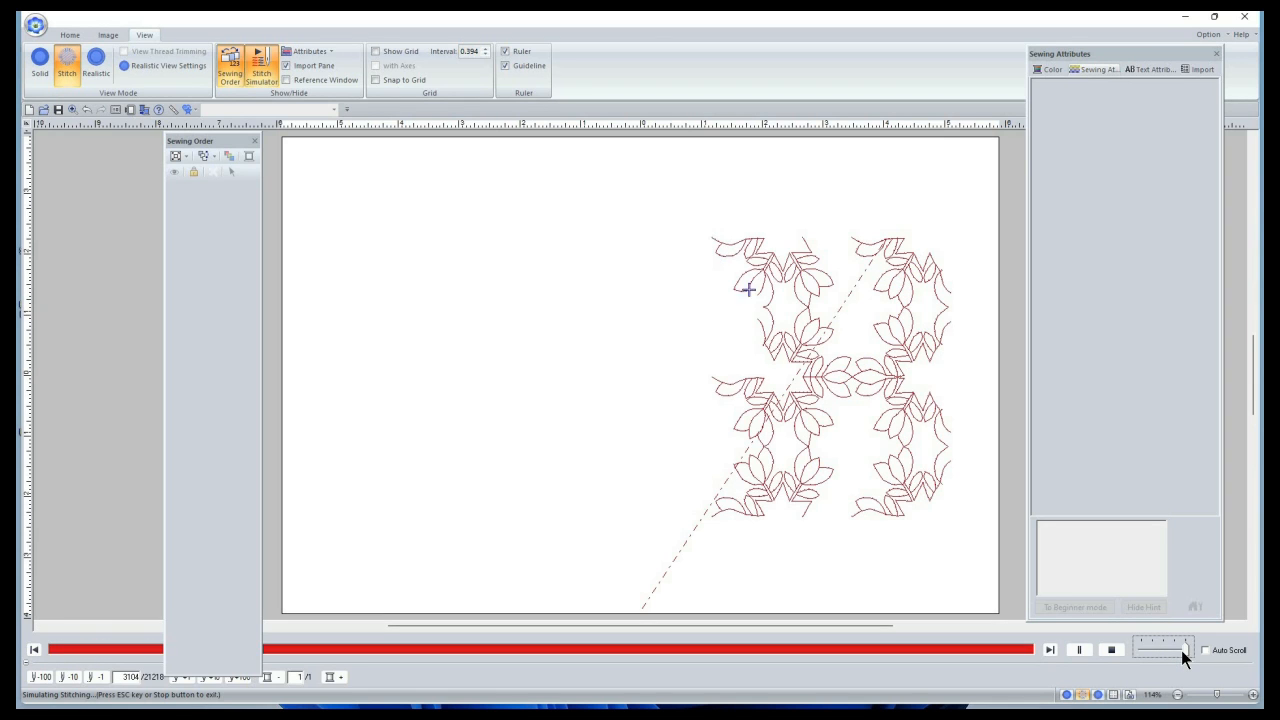
{"action": "left_click", "coordinate": [1176, 648]}
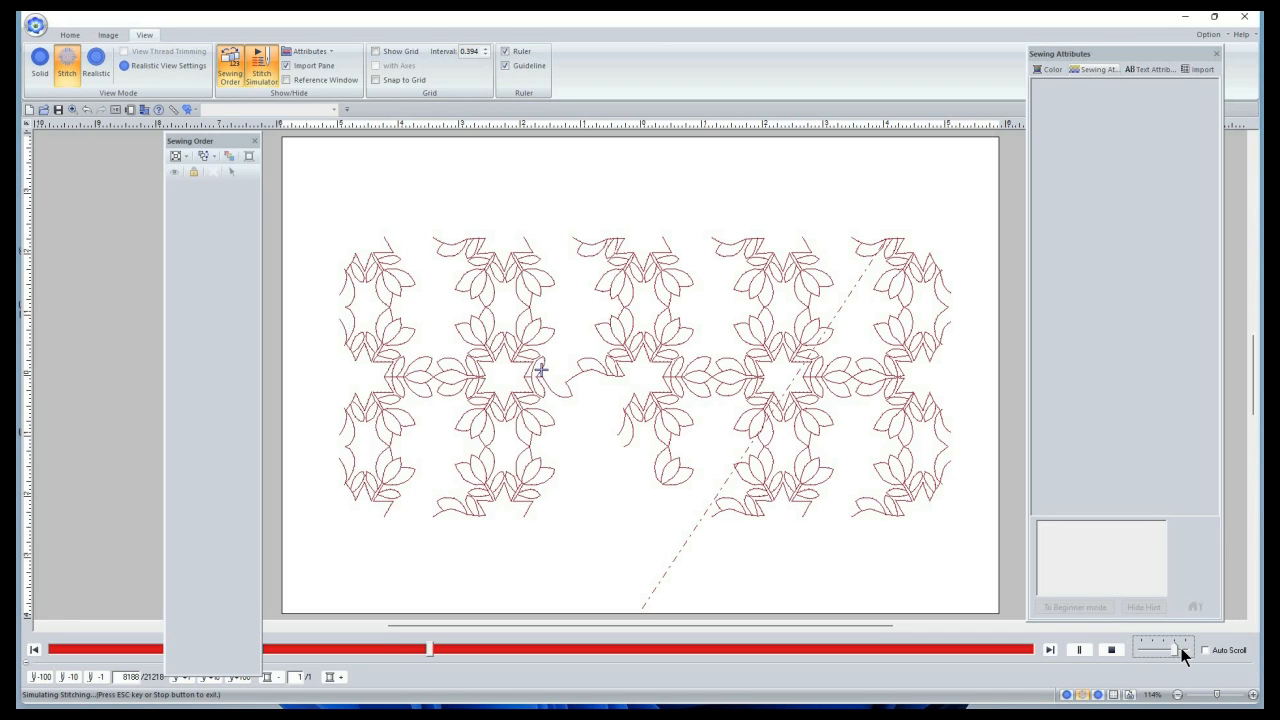
{"action": "left_click", "coordinate": [1181, 648]}
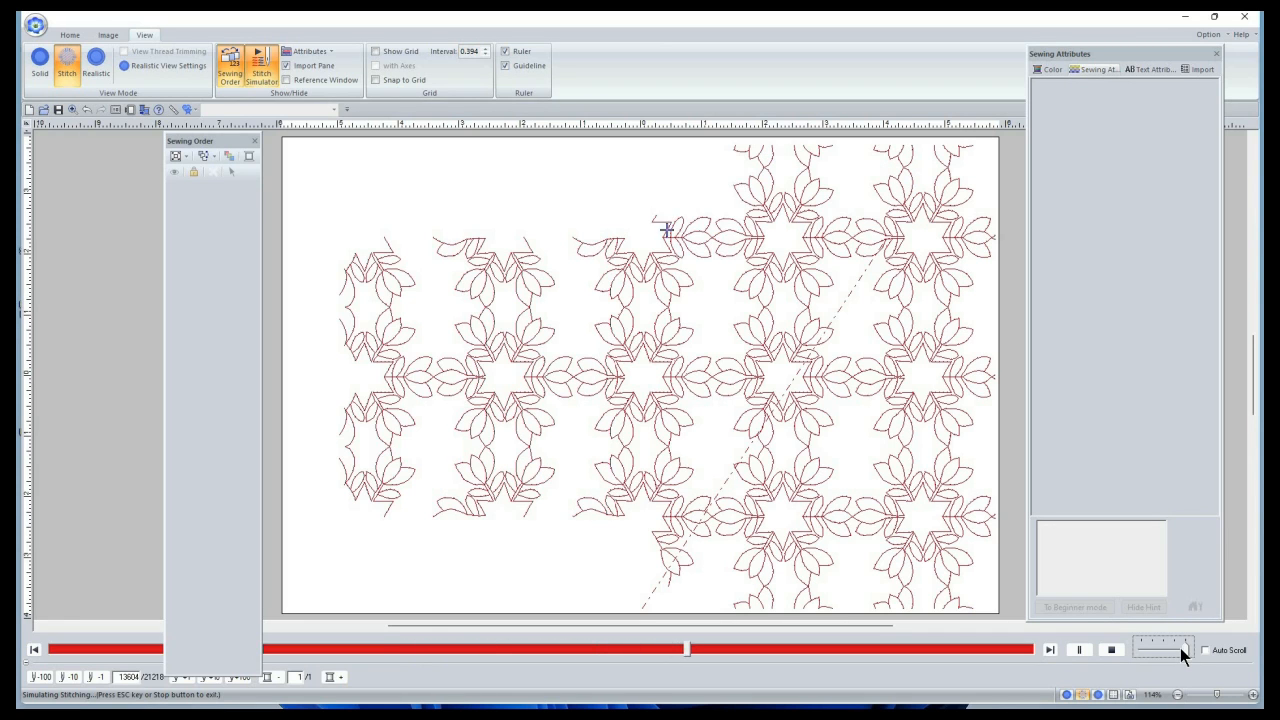
{"action": "left_click", "coordinate": [1180, 648]}
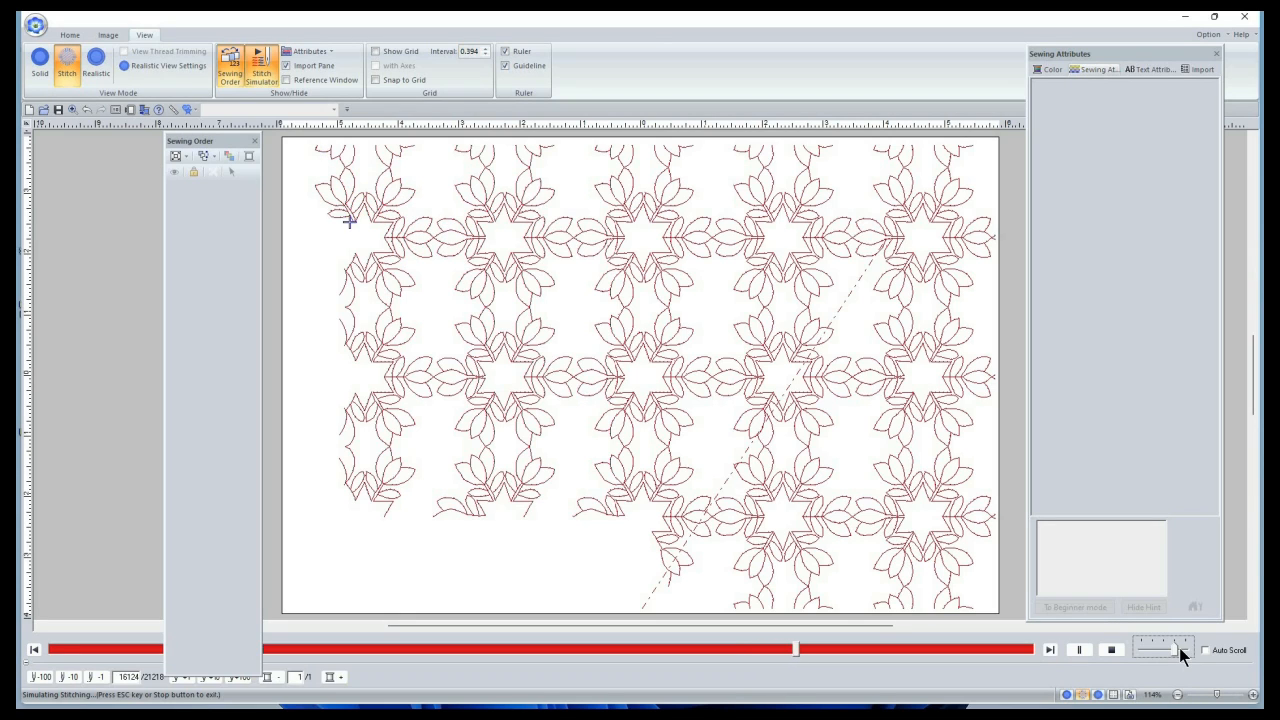
{"action": "left_click", "coordinate": [1182, 648]}
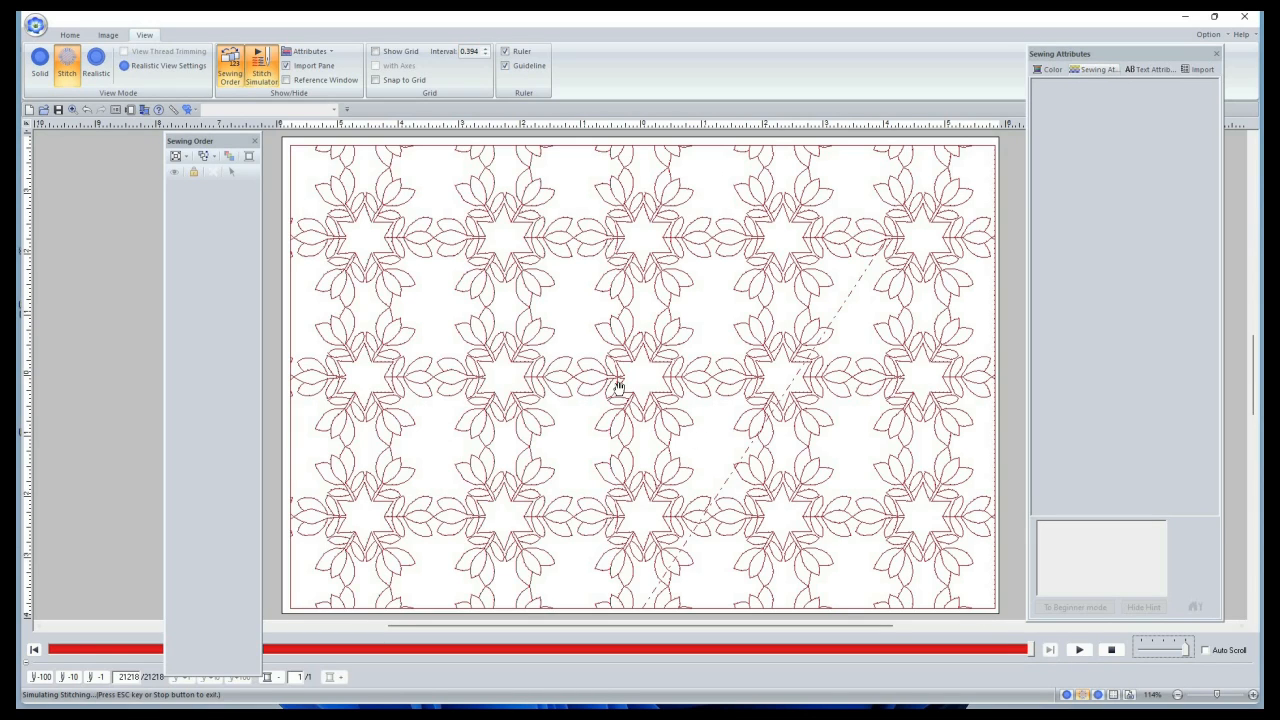
{"action": "left_click", "coordinate": [1079, 650]}
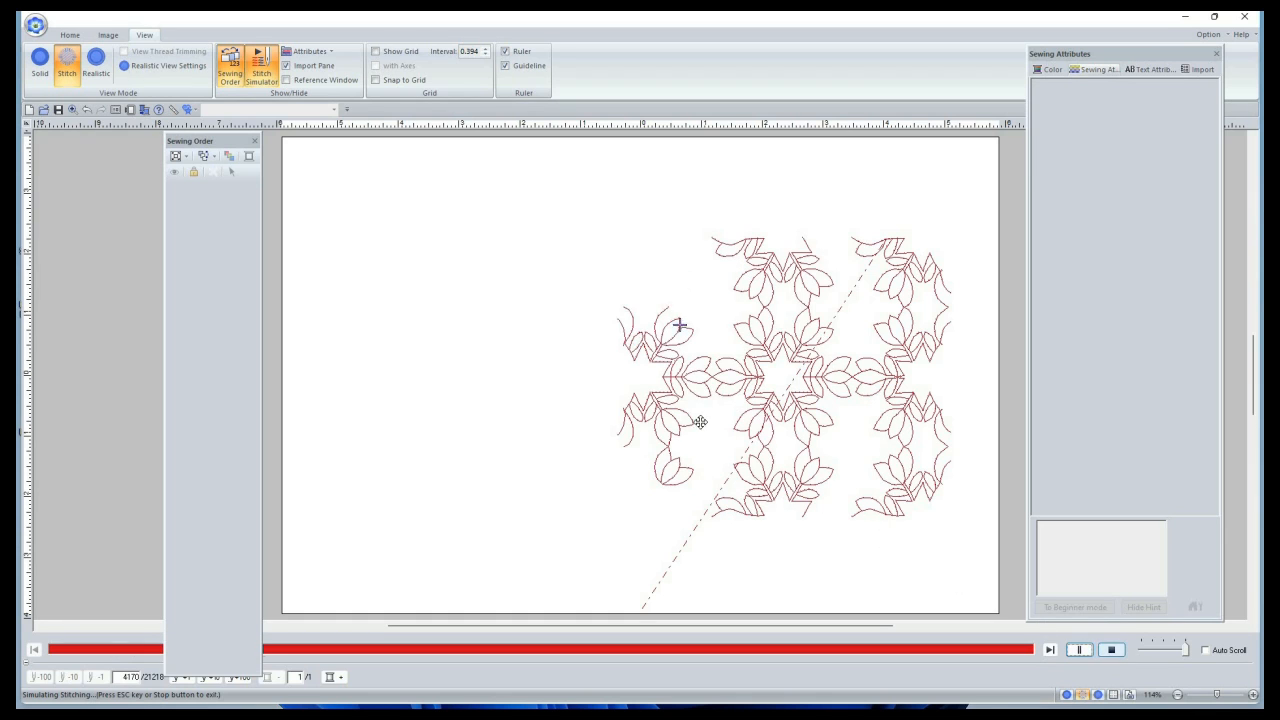
{"action": "left_click", "coordinate": [1110, 651]}
Step: Enlarge the tulip fill's decorative pattern size to 2.53 inches and turn off Maintain aspect ratio
{"action": "left_click", "coordinate": [695, 376]}
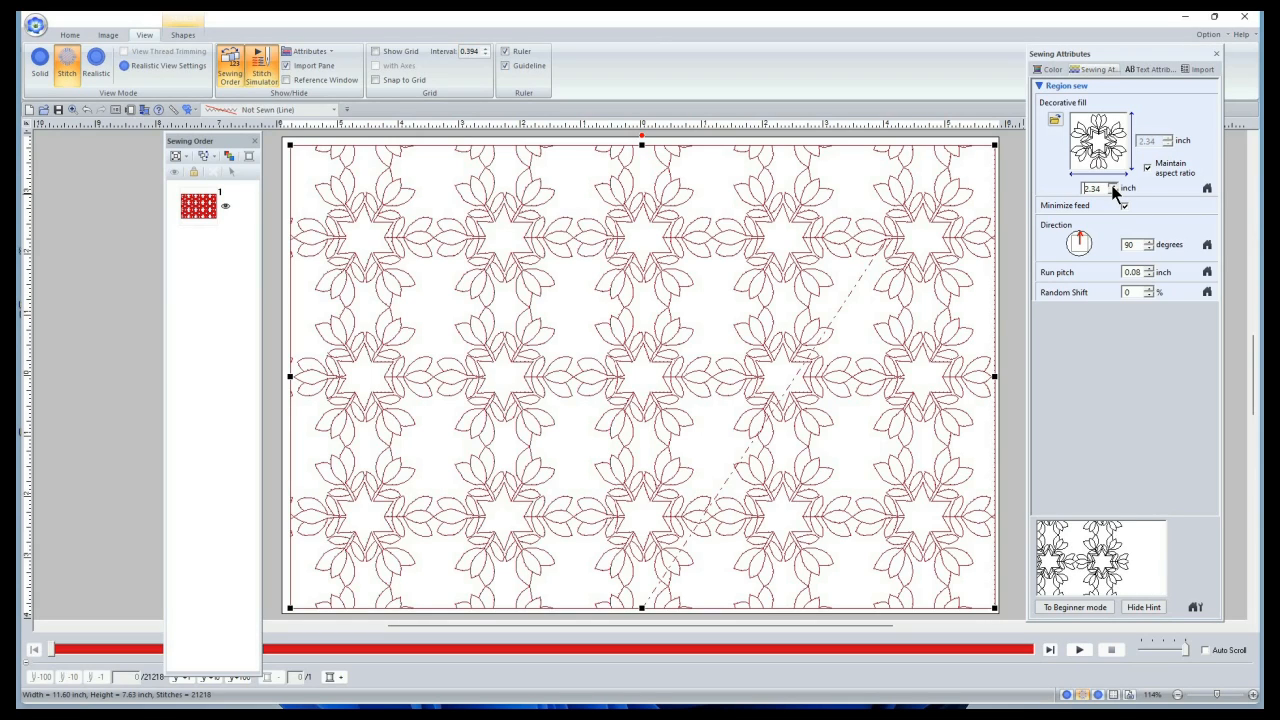
{"action": "left_click", "coordinate": [1113, 189]}
{"action": "left_click", "coordinate": [1113, 187]}
{"action": "left_click", "coordinate": [1113, 187]}
{"action": "left_click", "coordinate": [1113, 187]}
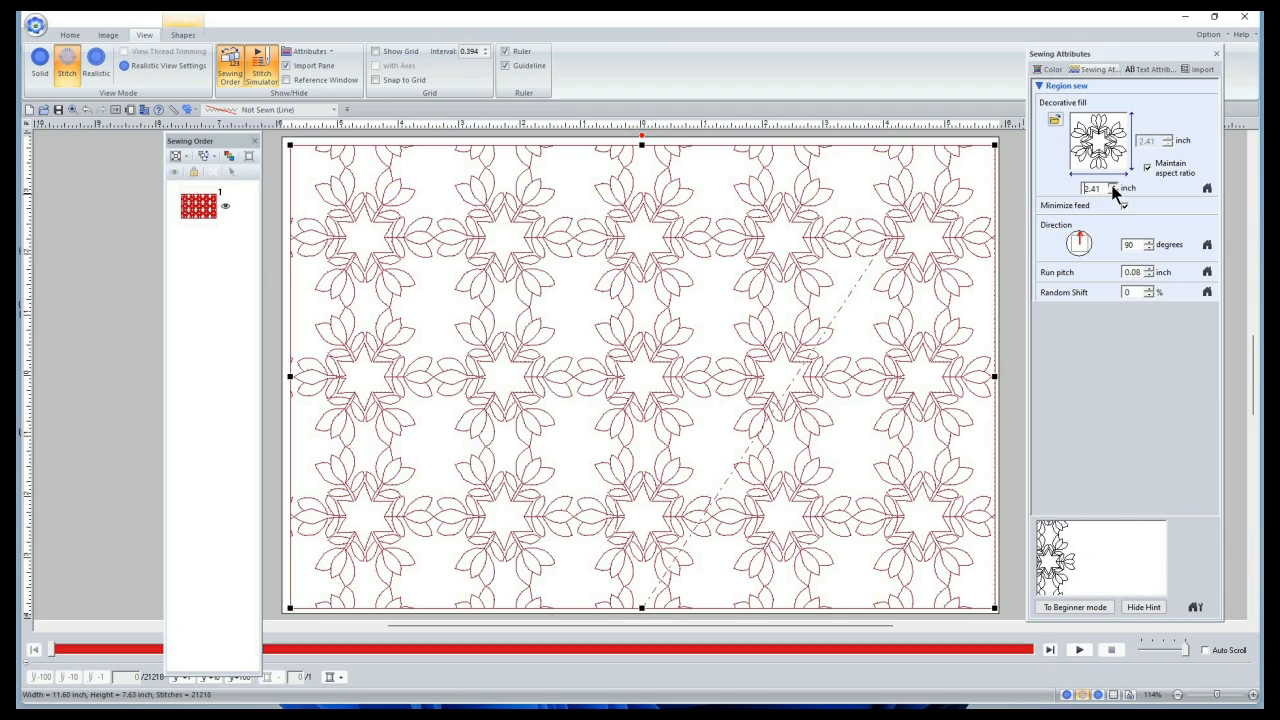
{"action": "left_click", "coordinate": [1113, 187]}
{"action": "left_click", "coordinate": [1113, 187]}
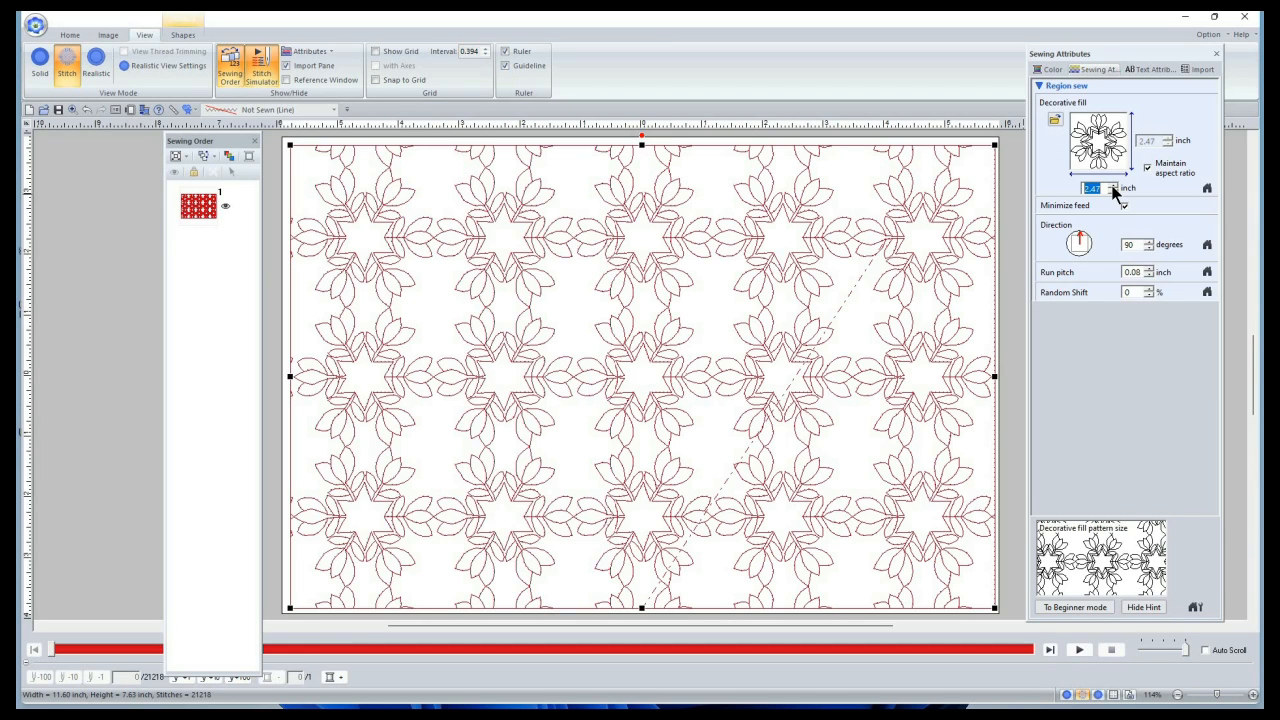
{"action": "left_click", "coordinate": [1113, 189]}
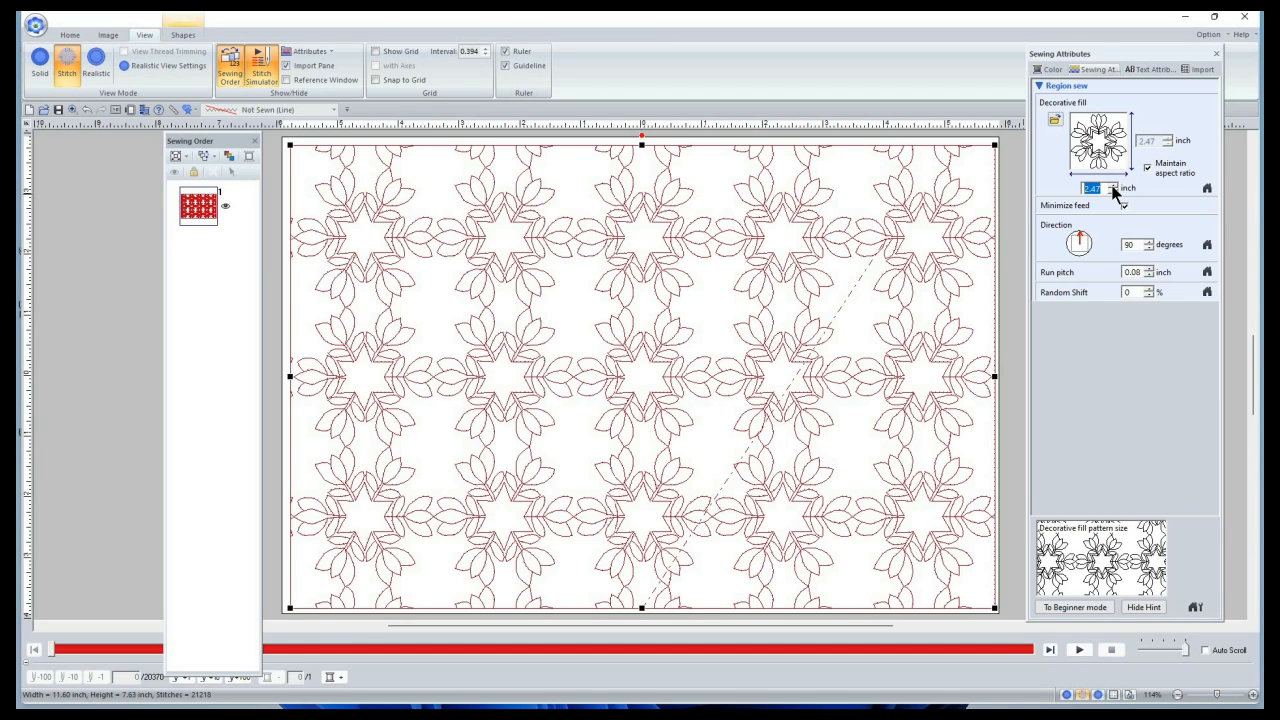
{"action": "left_click", "coordinate": [1113, 188]}
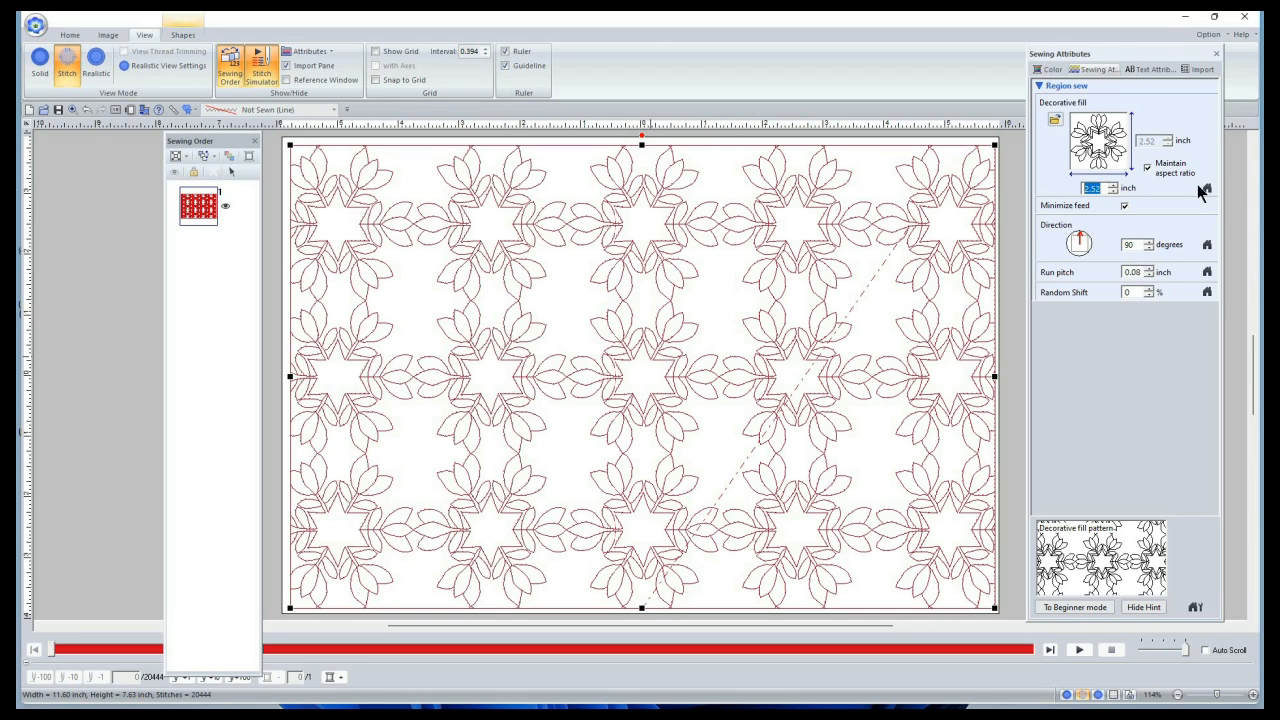
{"action": "left_click", "coordinate": [1148, 167]}
{"action": "left_click", "coordinate": [1147, 167]}
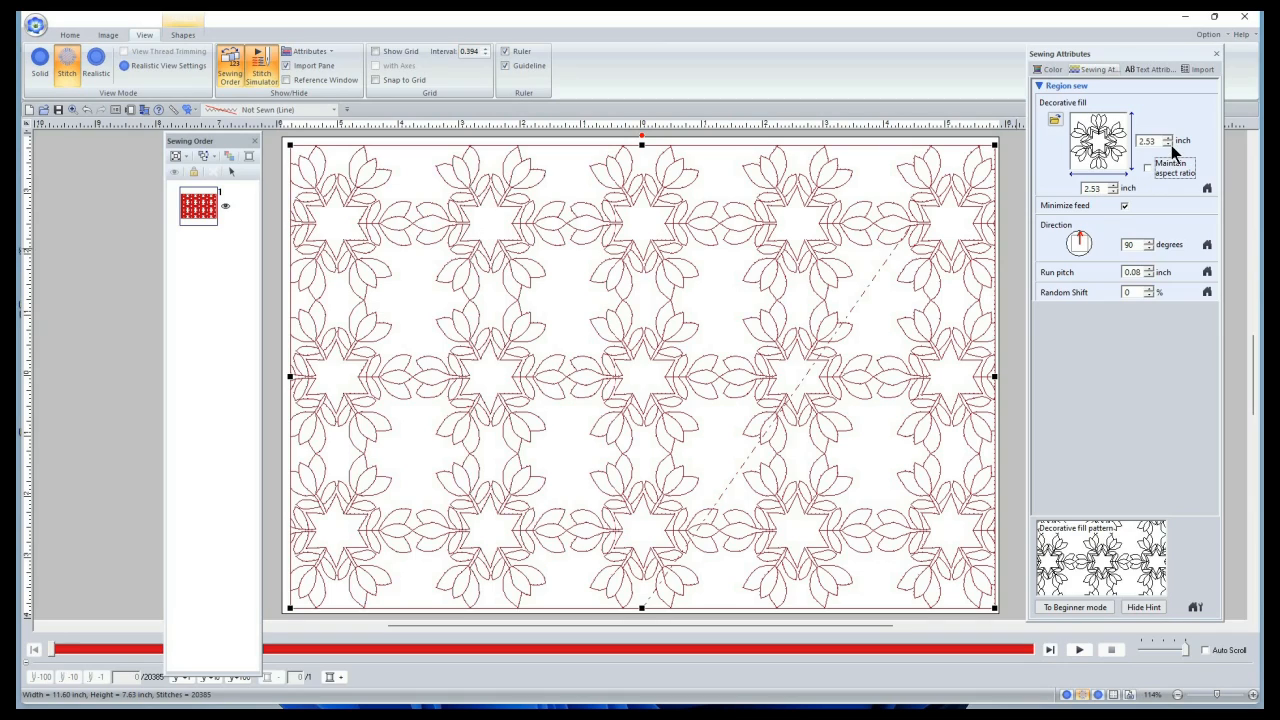
Step: Reduce the decorative fill pattern's height to 2.33 inches, independently of its width
{"action": "left_click", "coordinate": [1168, 145]}
{"action": "left_click", "coordinate": [1168, 145]}
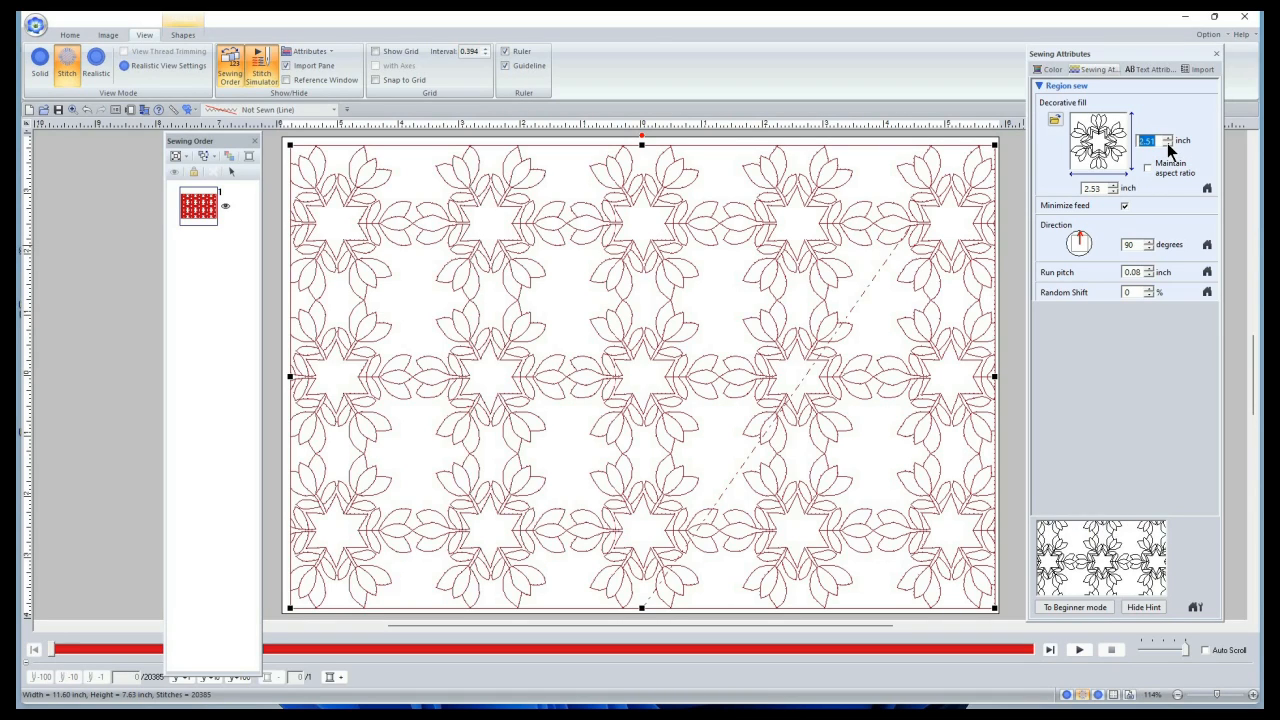
{"action": "left_click", "coordinate": [1168, 145]}
{"action": "left_click", "coordinate": [1168, 145]}
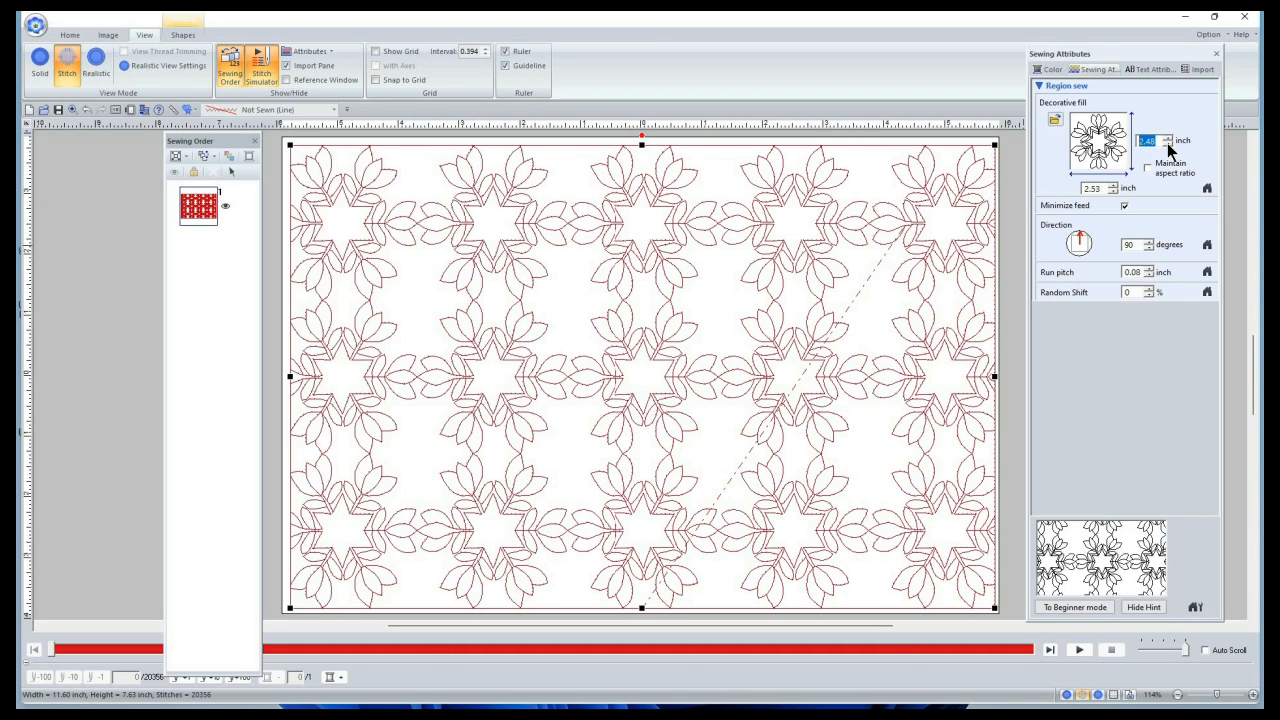
{"action": "left_click", "coordinate": [1168, 145]}
{"action": "left_click", "coordinate": [1168, 145]}
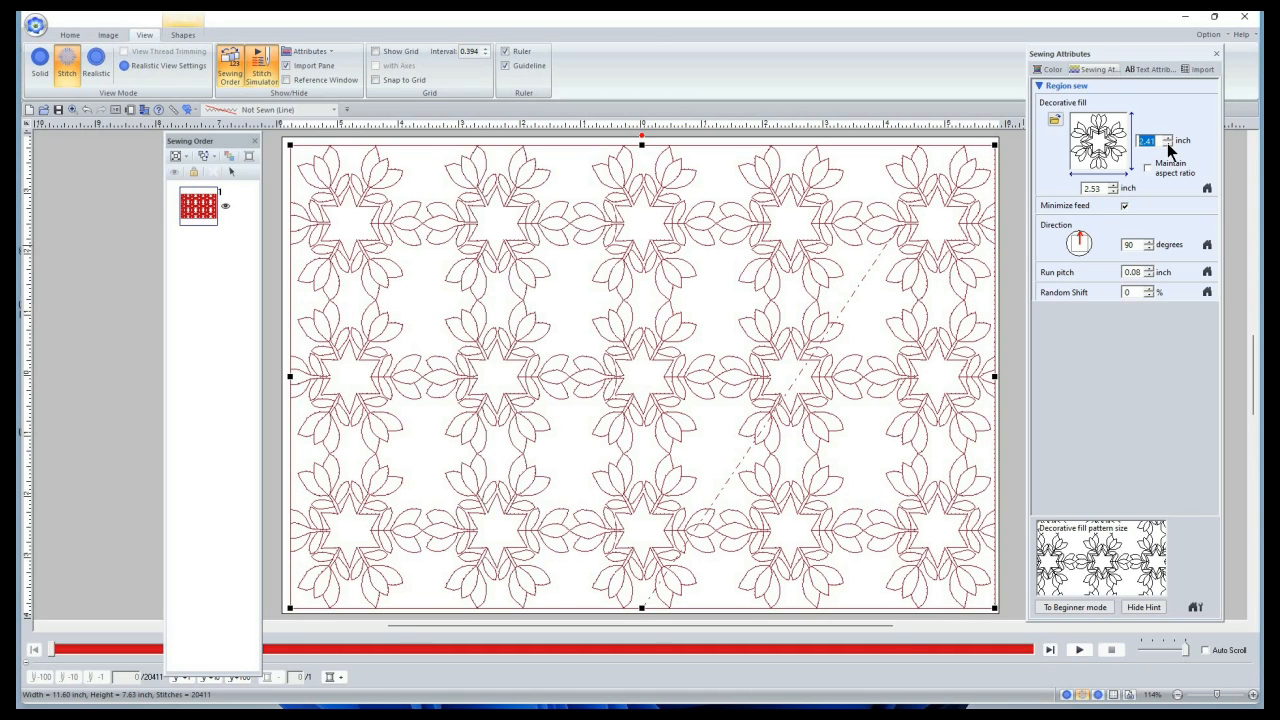
{"action": "left_click", "coordinate": [1168, 145]}
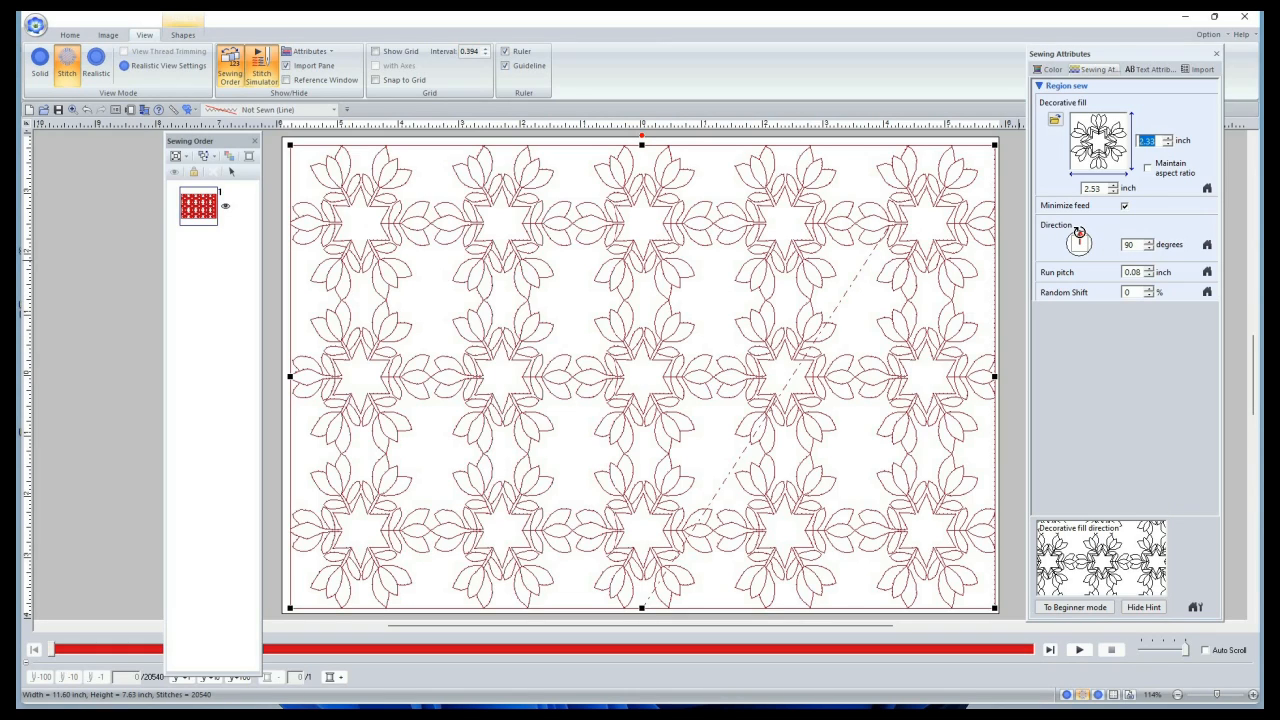
Step: Try decorative fill directions such as 48, 0, 315 and 233 degrees, and settle on 211 degrees
{"action": "left_click_drag", "start_coordinate": [1082, 231], "coordinate": [1089, 234]}
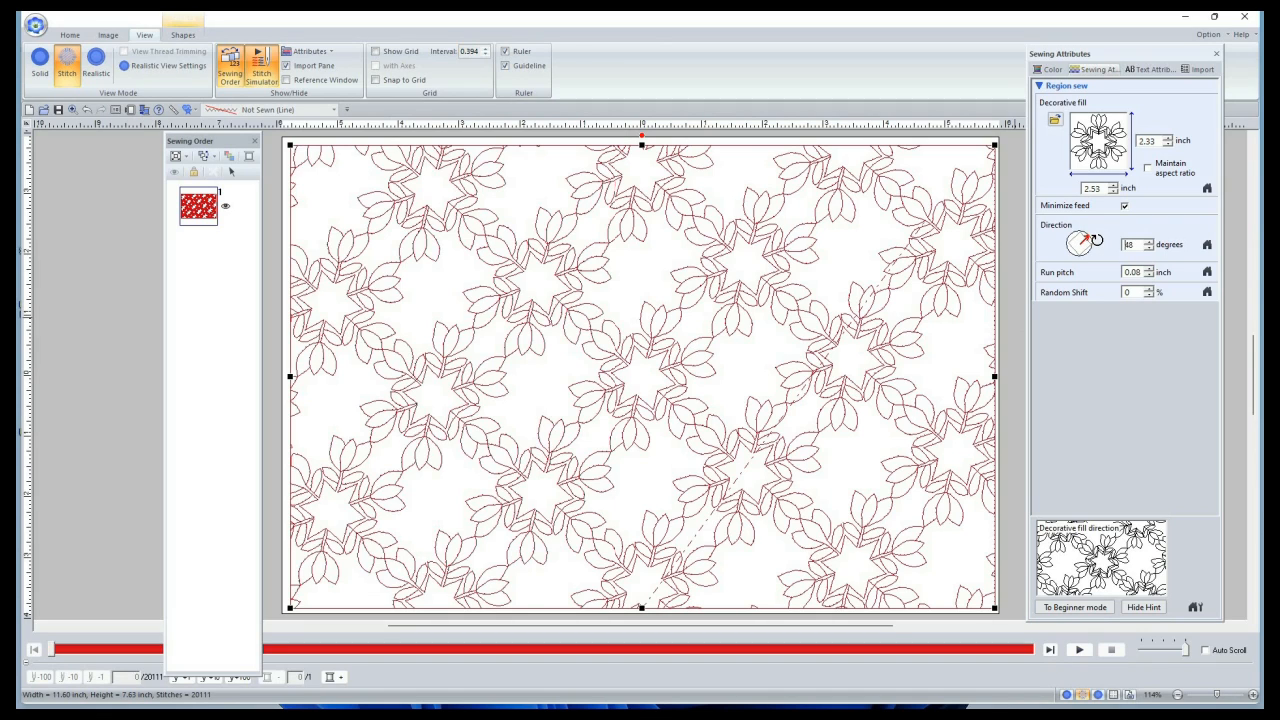
{"action": "left_click_drag", "start_coordinate": [1097, 240], "coordinate": [1100, 244]}
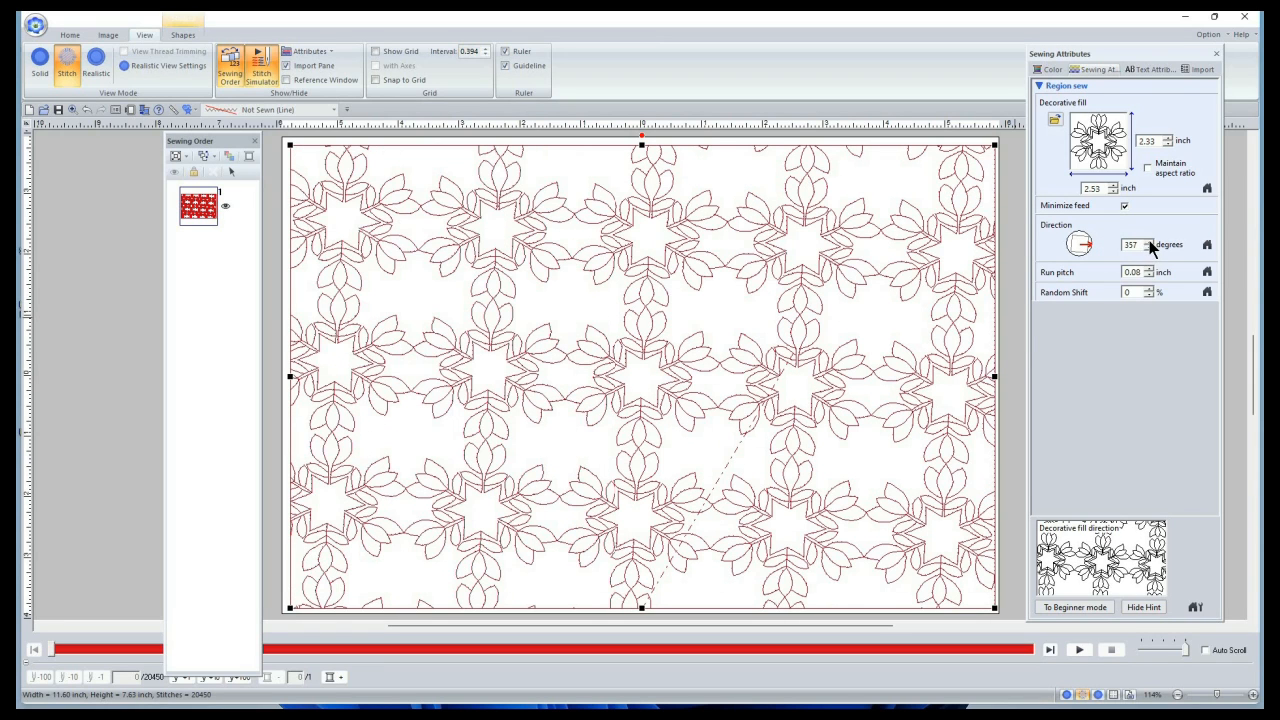
{"action": "left_click", "coordinate": [1150, 243]}
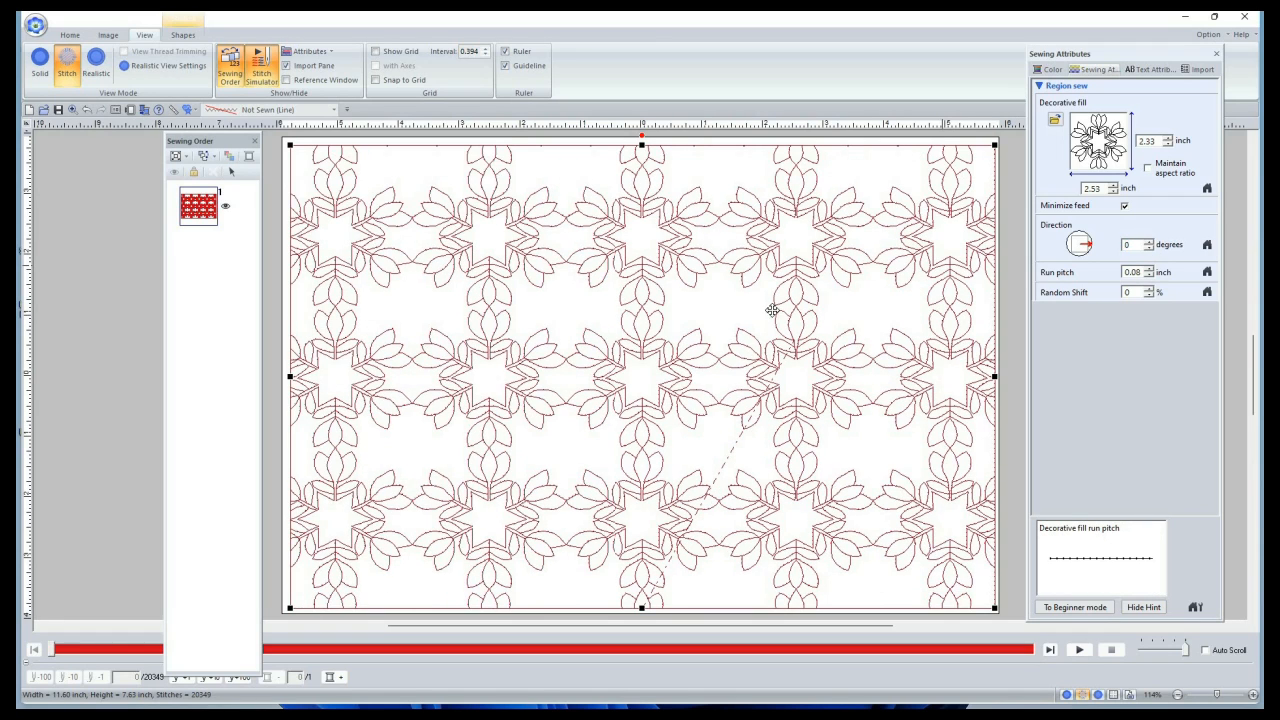
{"action": "left_click_drag", "start_coordinate": [1087, 243], "coordinate": [1090, 256]}
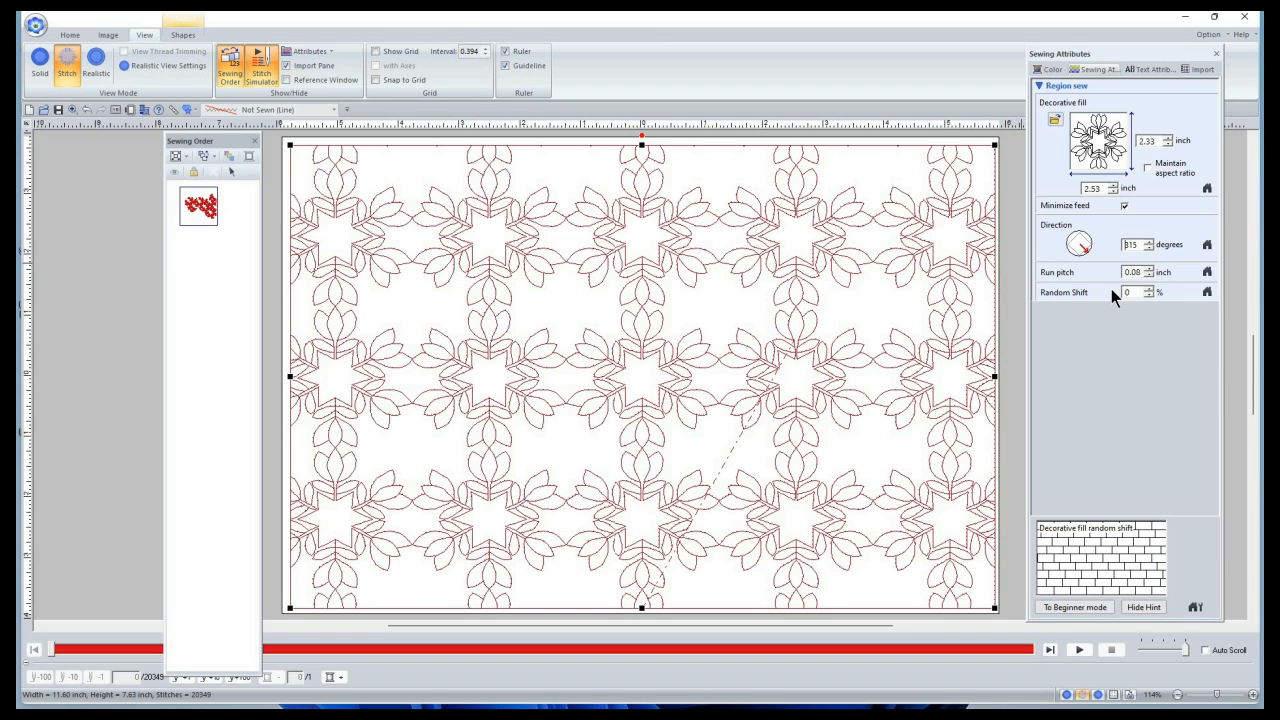
{"action": "left_click_drag", "start_coordinate": [1081, 250], "coordinate": [1065, 261]}
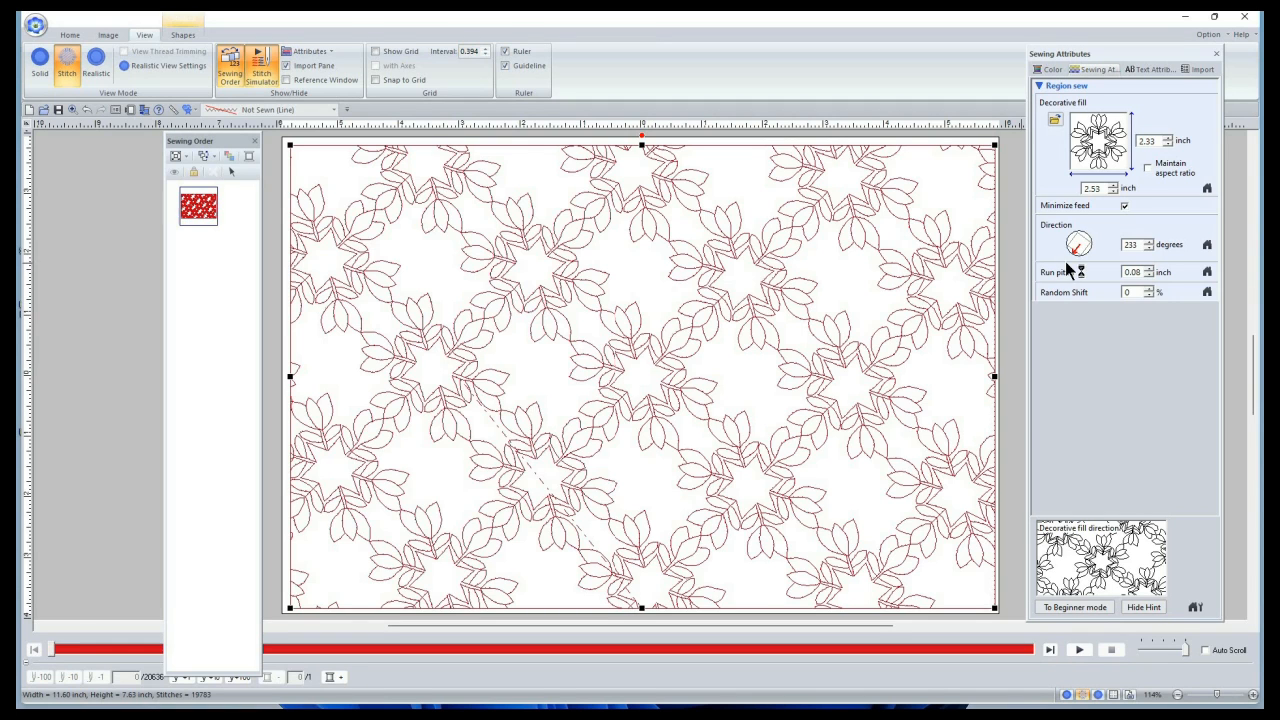
{"action": "left_click", "coordinate": [1069, 250]}
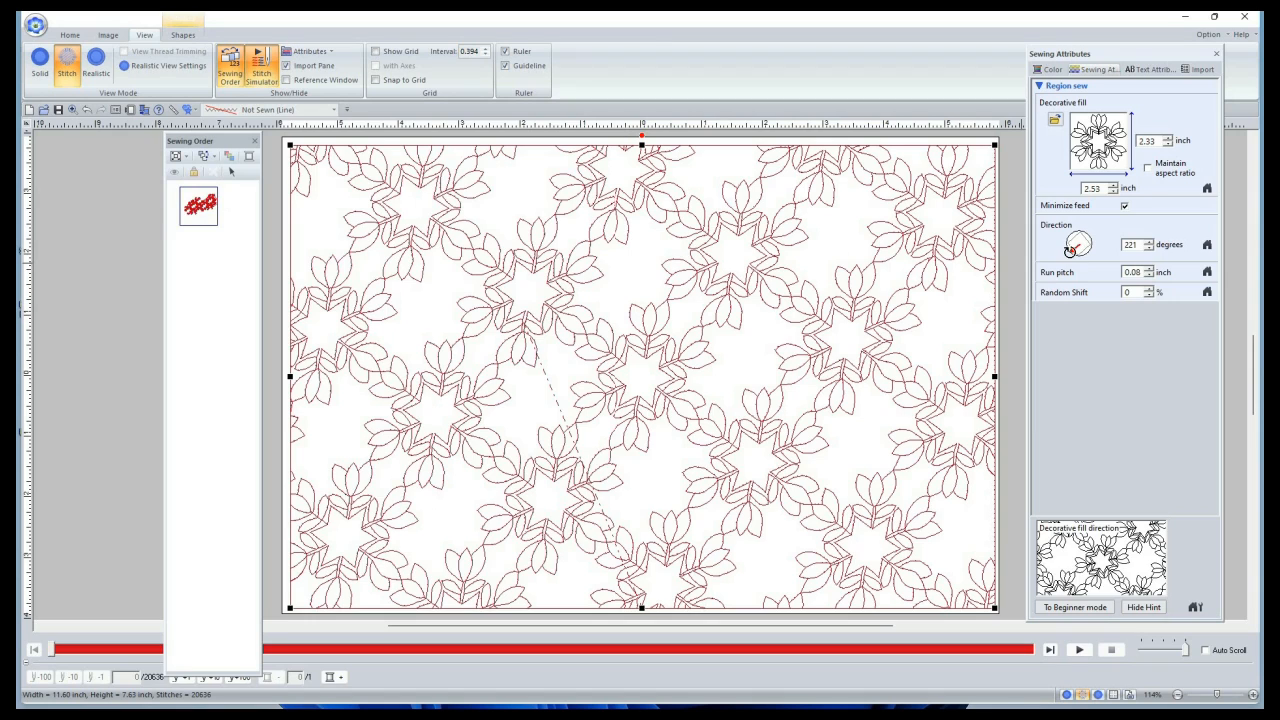
{"action": "left_click", "coordinate": [1067, 249]}
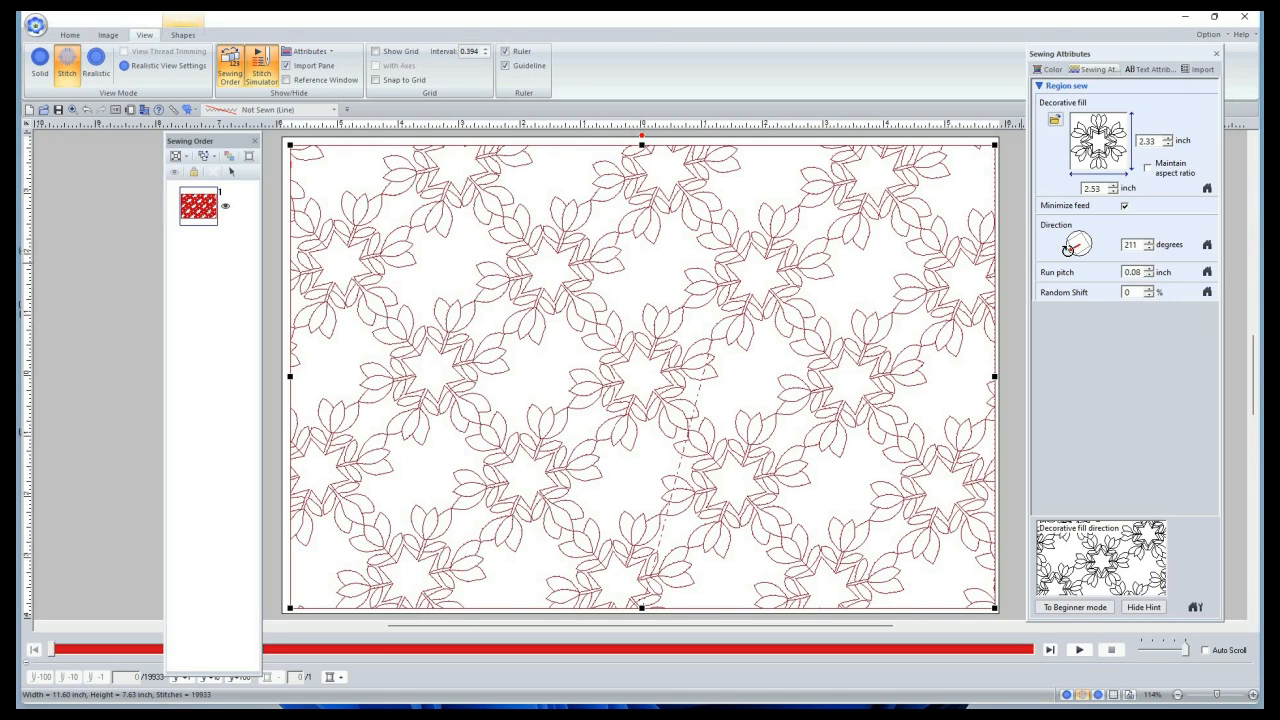
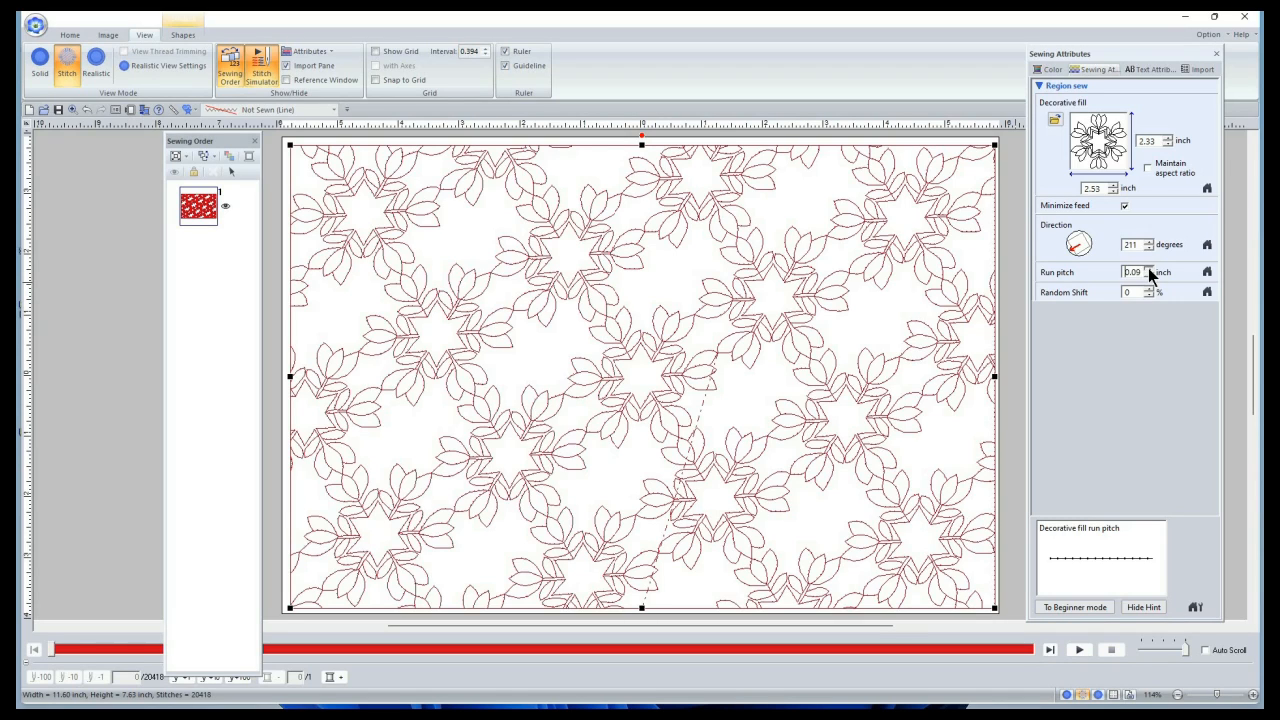
Step: Set the decorative fill's run pitch to 0.14 inch
{"action": "left_click", "coordinate": [1149, 269]}
{"action": "left_click", "coordinate": [1149, 269]}
{"action": "left_click", "coordinate": [1149, 269]}
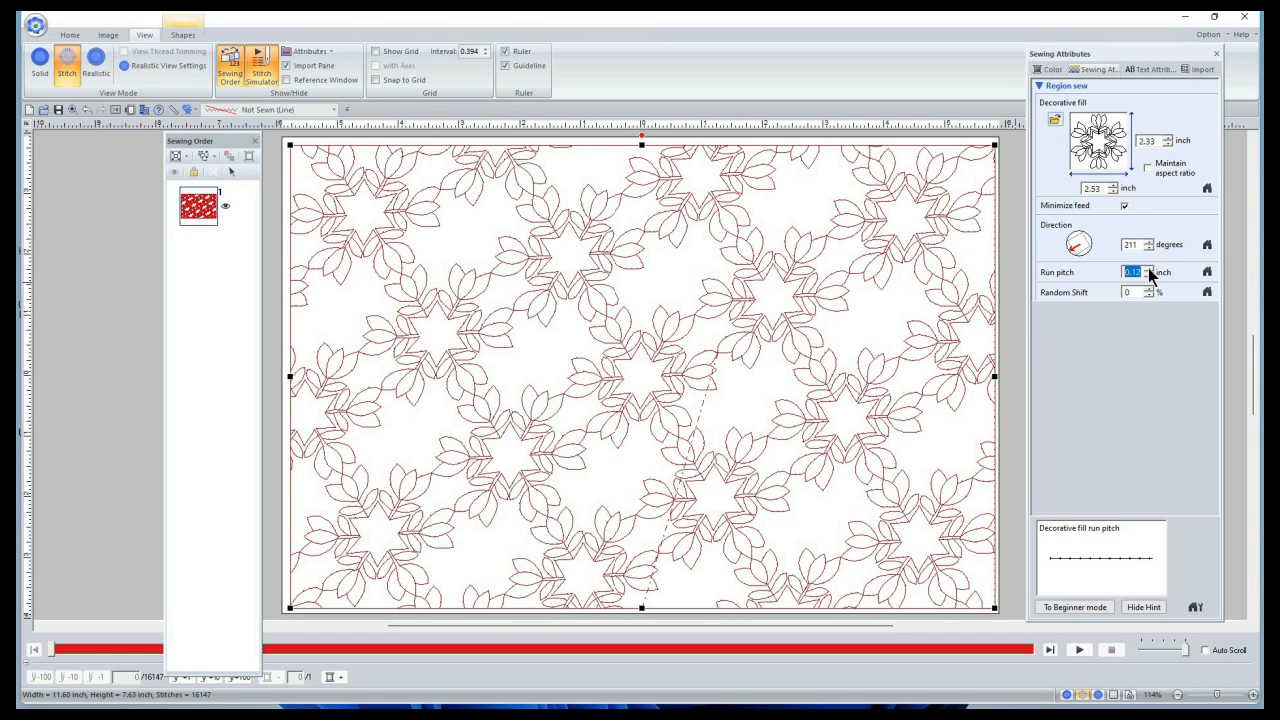
{"action": "left_click", "coordinate": [1149, 269]}
{"action": "left_click", "coordinate": [1148, 269]}
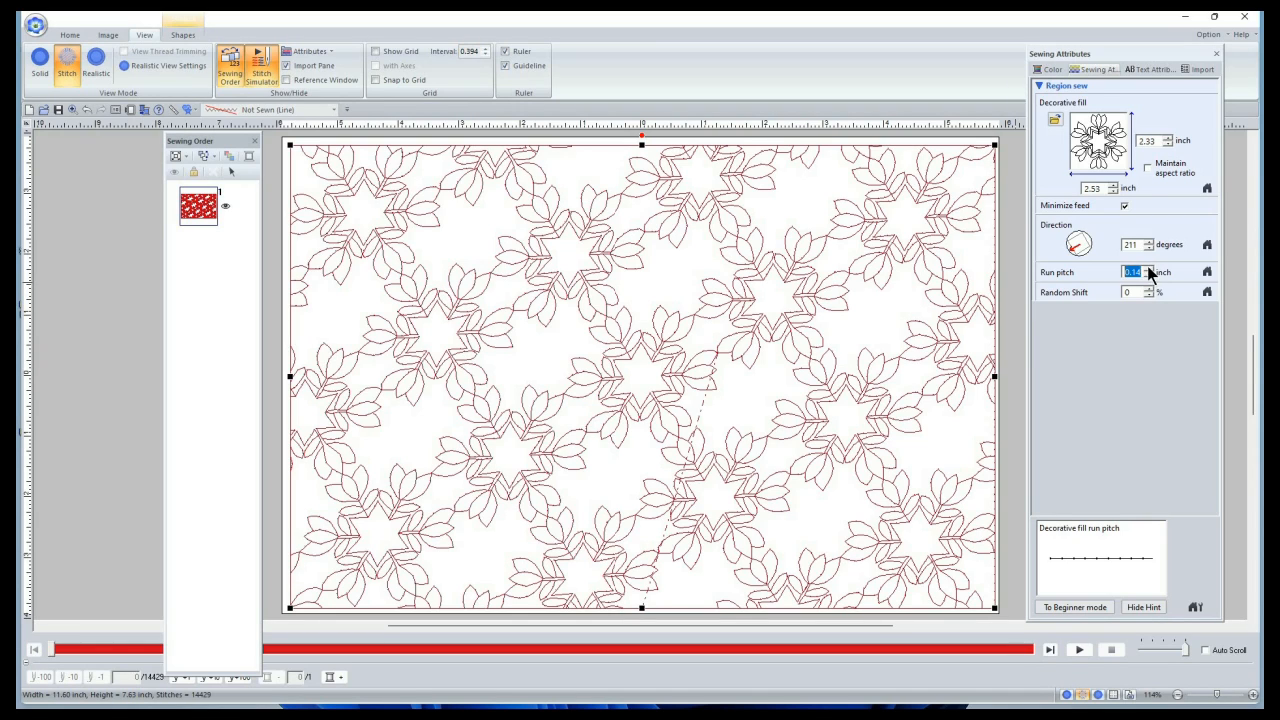
Step: Minimize the open windows and start Programmable Stitch Creator from the desktop
{"action": "left_click", "coordinate": [1185, 18]}
{"action": "left_click", "coordinate": [1185, 17]}
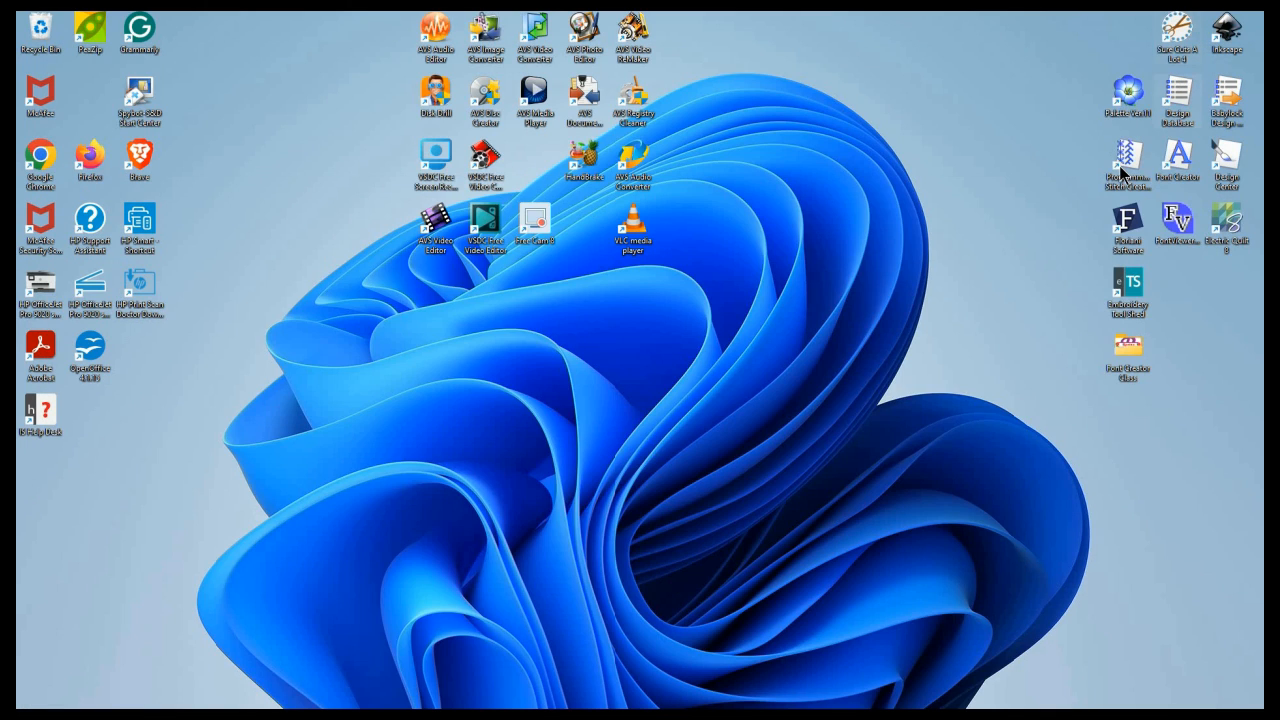
{"action": "double_click", "coordinate": [1124, 168]}
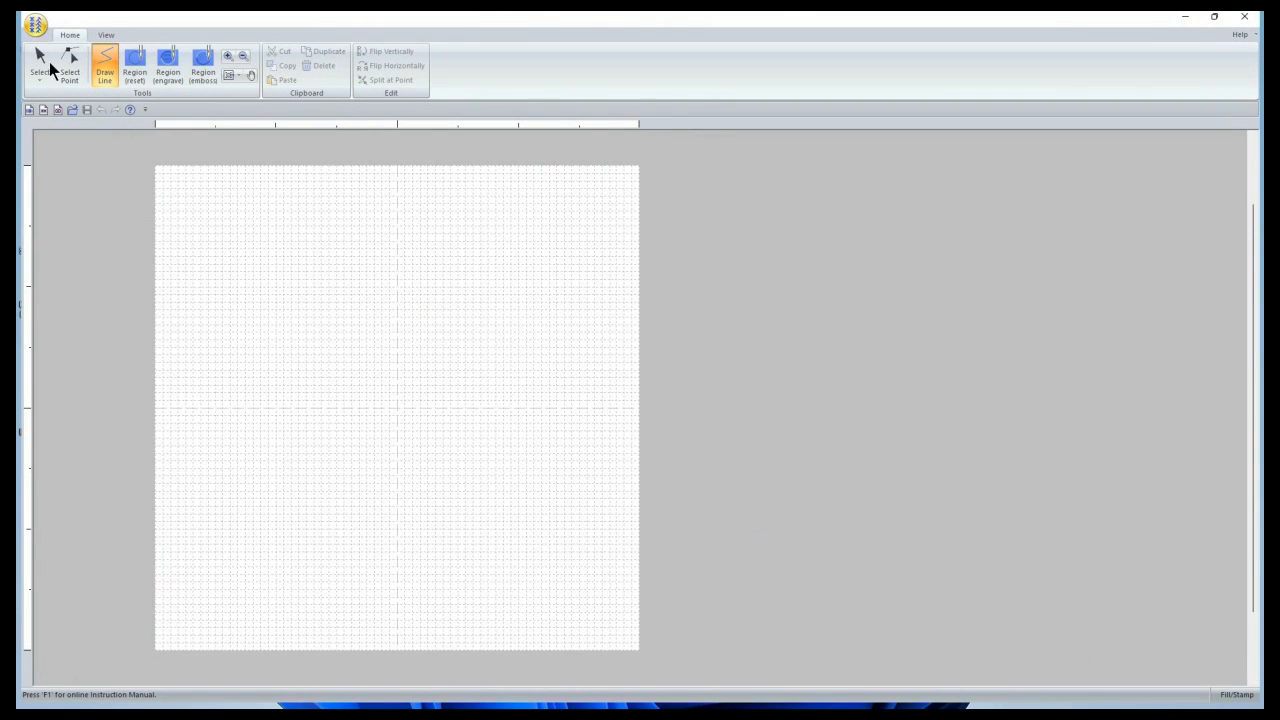
{"action": "left_click", "coordinate": [35, 24]}
{"action": "scroll", "coordinate": [770, 295], "scroll_direction": "down", "scroll_amount": 5}
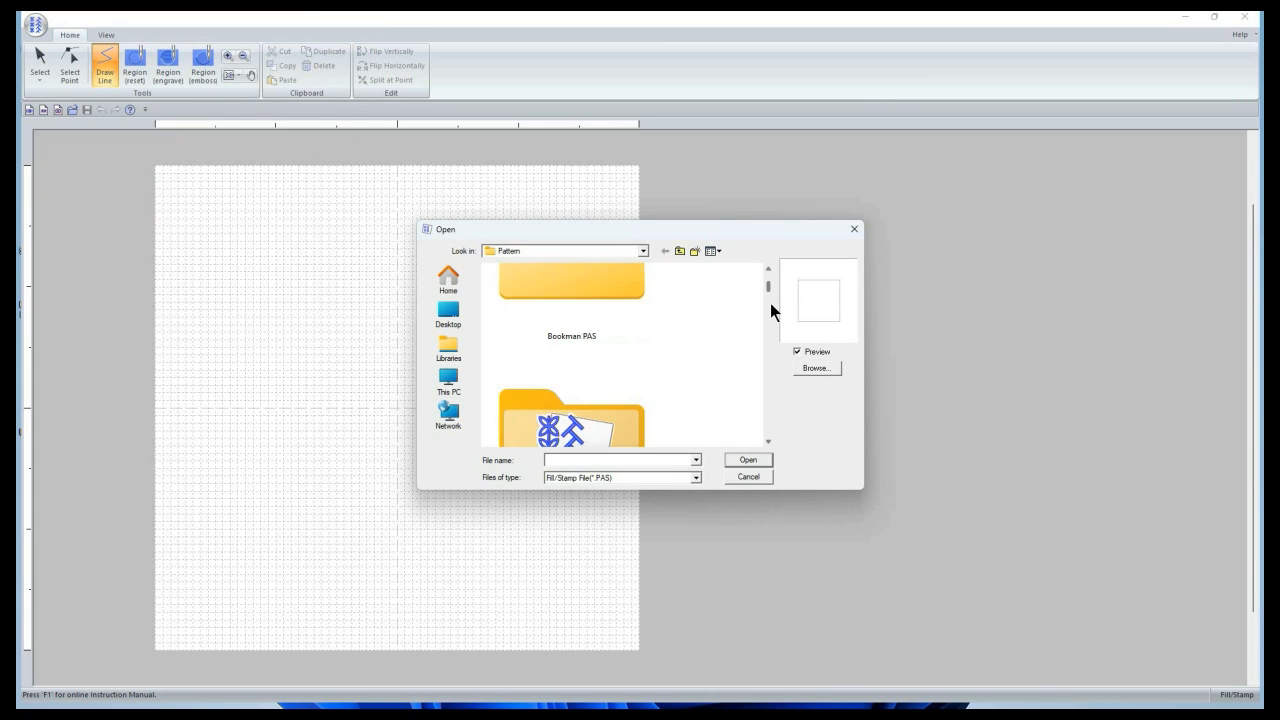
{"action": "scroll", "coordinate": [767, 281], "scroll_direction": "up", "scroll_amount": 5}
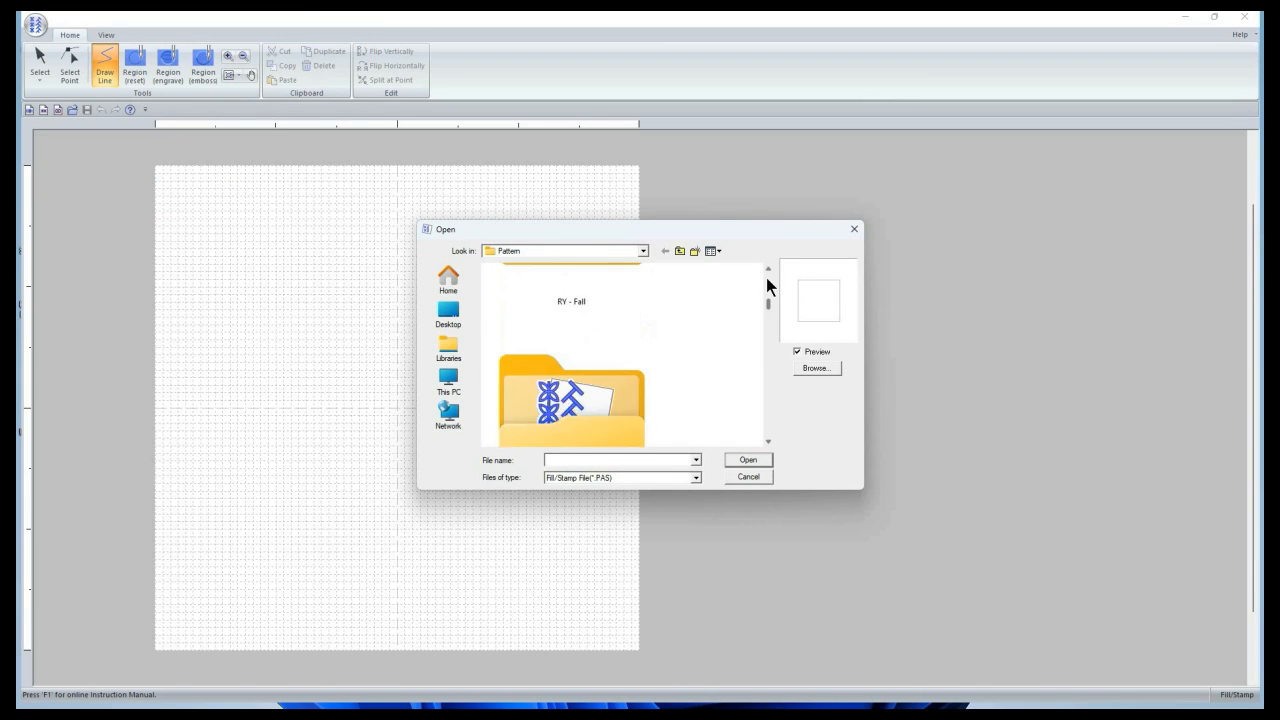
{"action": "scroll", "coordinate": [586, 371], "scroll_direction": "down", "scroll_amount": 2}
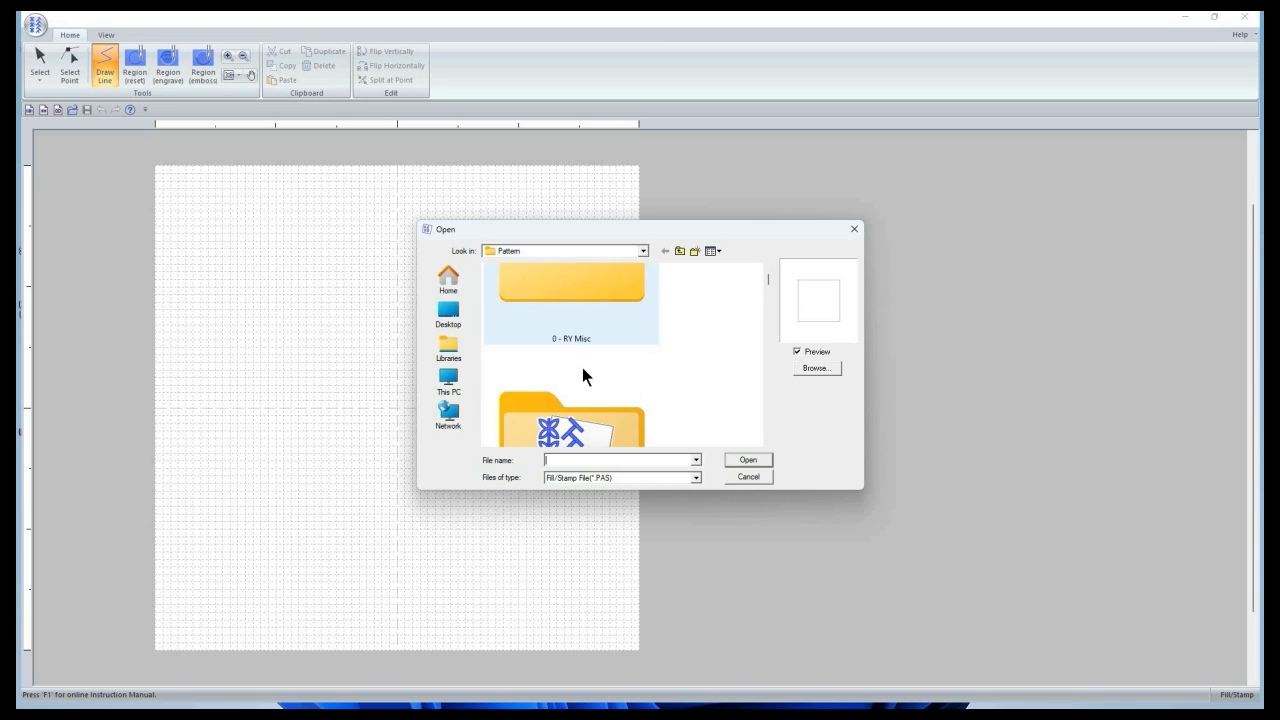
{"action": "double_click", "coordinate": [604, 376]}
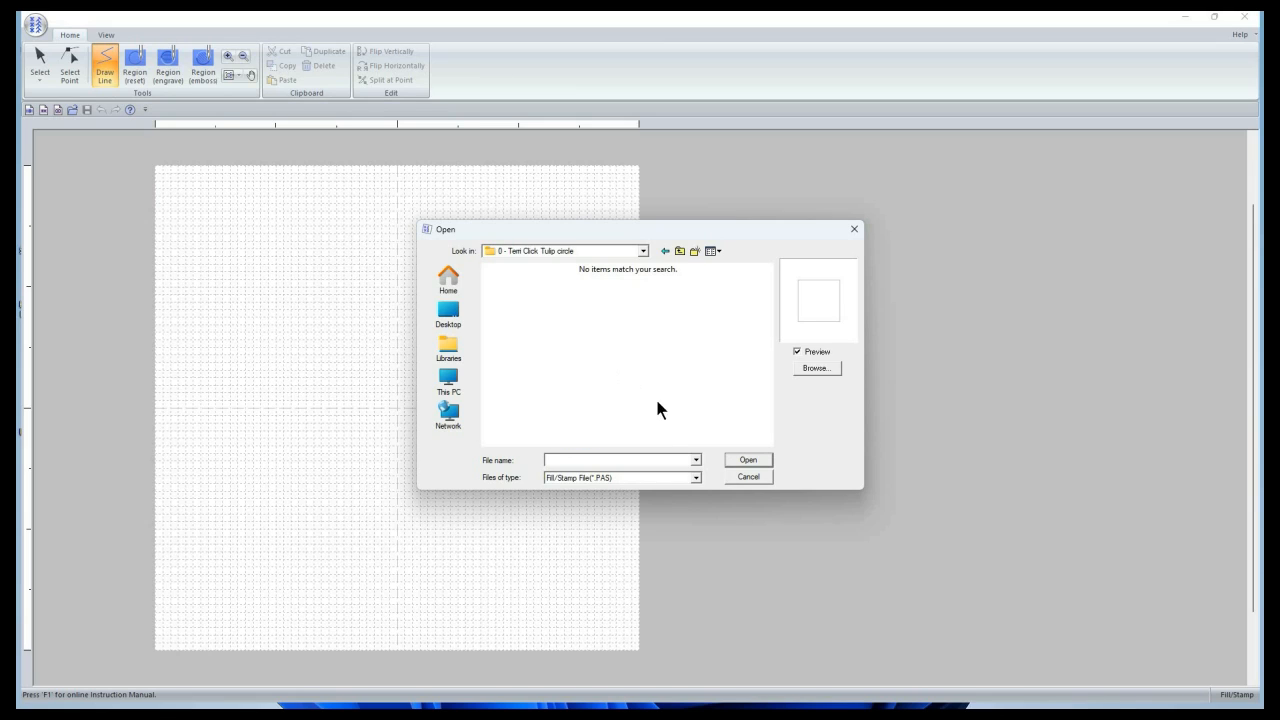
{"action": "left_click", "coordinate": [696, 478]}
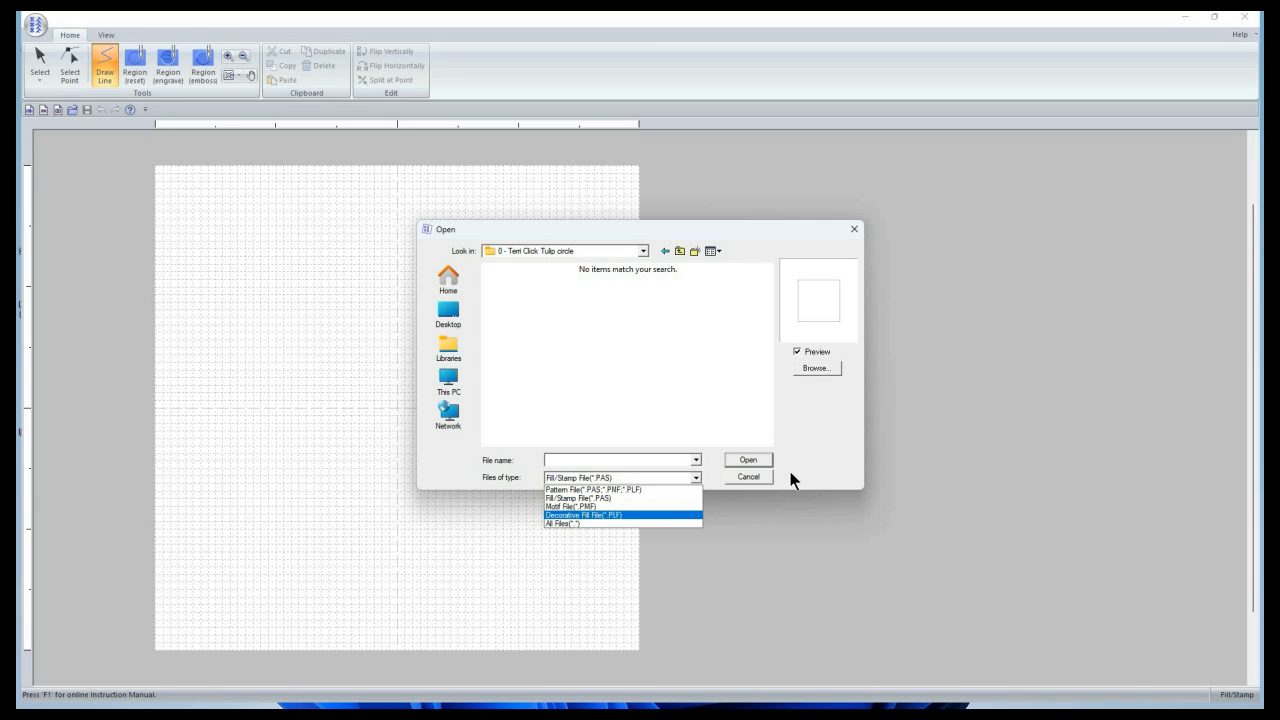
{"action": "left_click", "coordinate": [766, 479]}
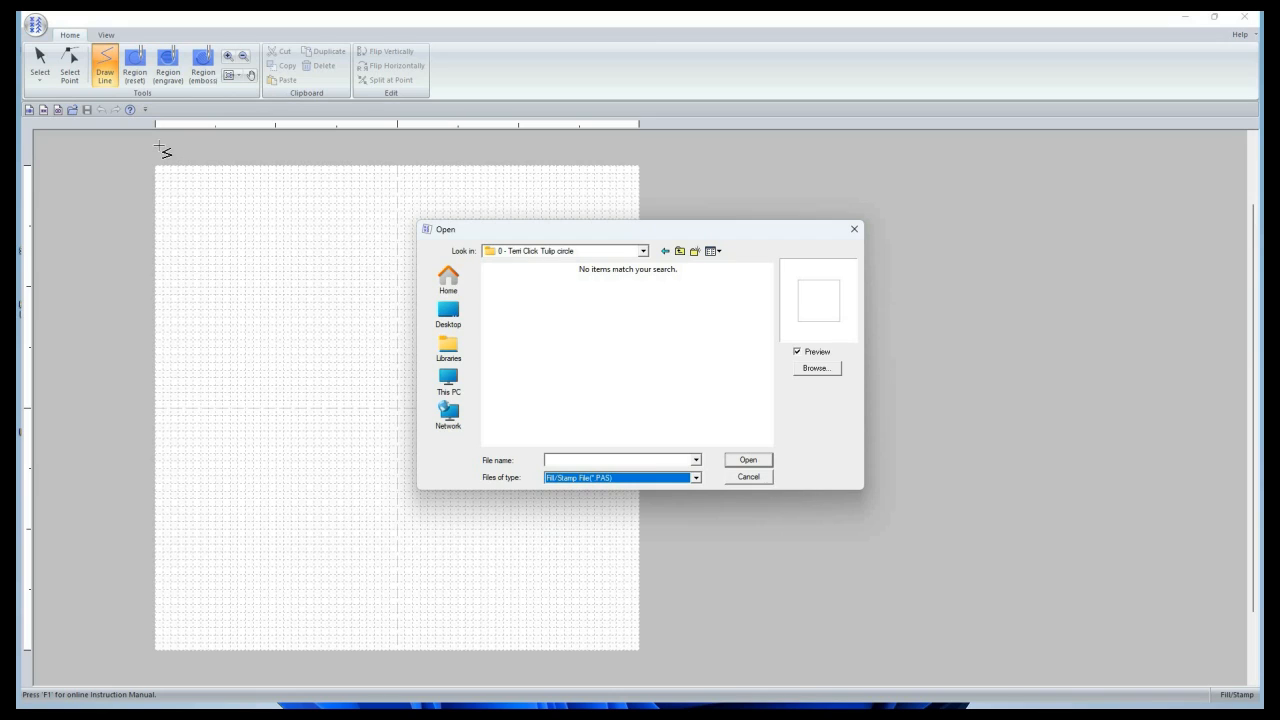
Step: Switch to a new decorative fill and open the pattern file listed after Tulip Star 2.plf in the Tulip circle folder
{"action": "left_click", "coordinate": [36, 28]}
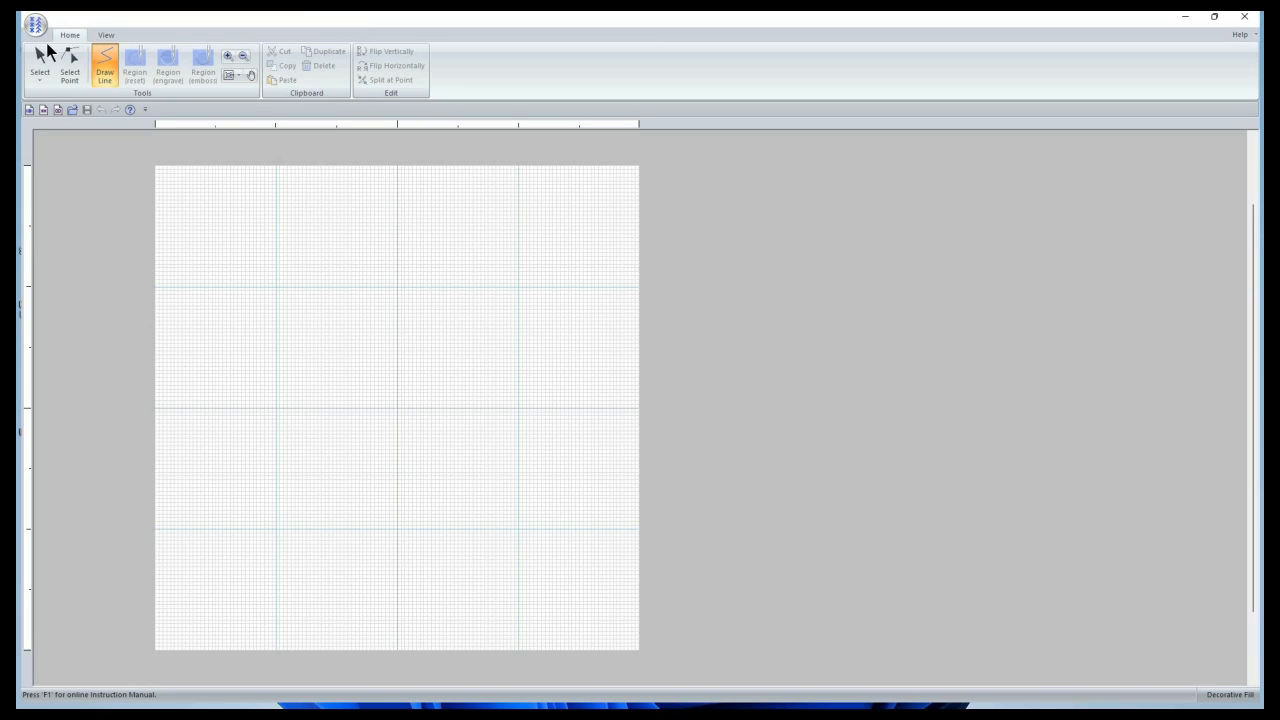
{"action": "left_click", "coordinate": [35, 30]}
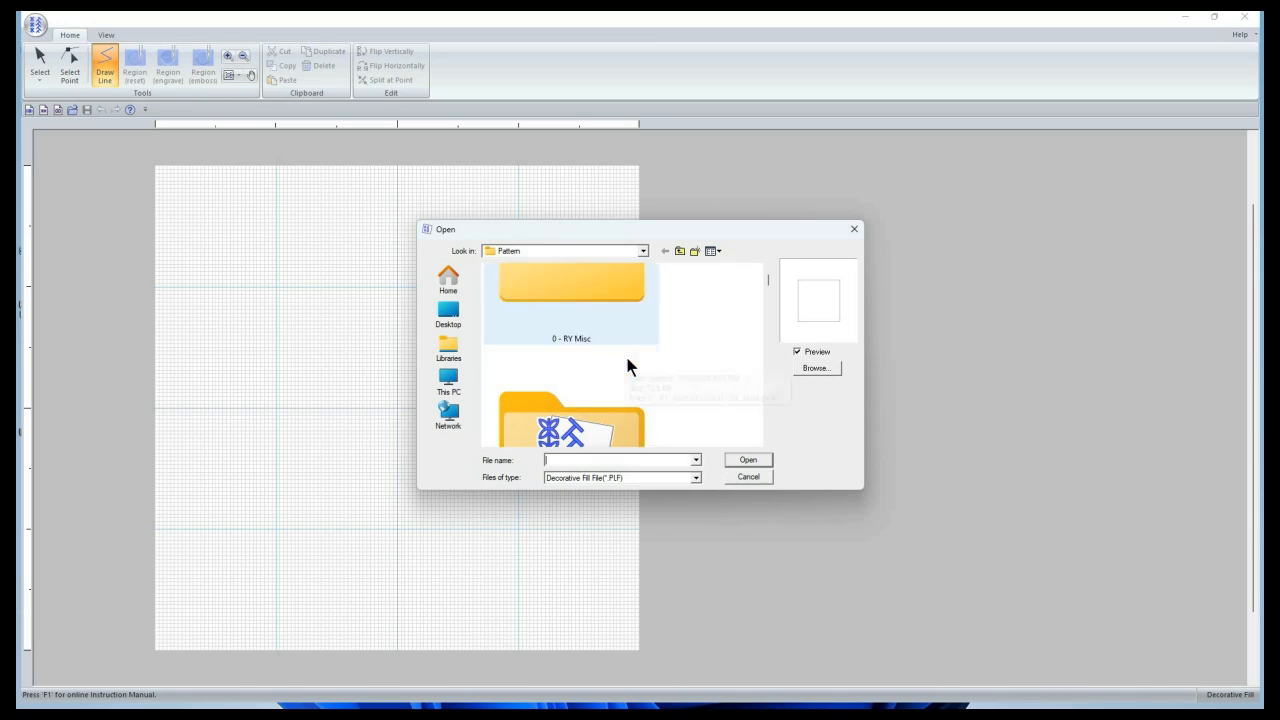
{"action": "double_click", "coordinate": [599, 377]}
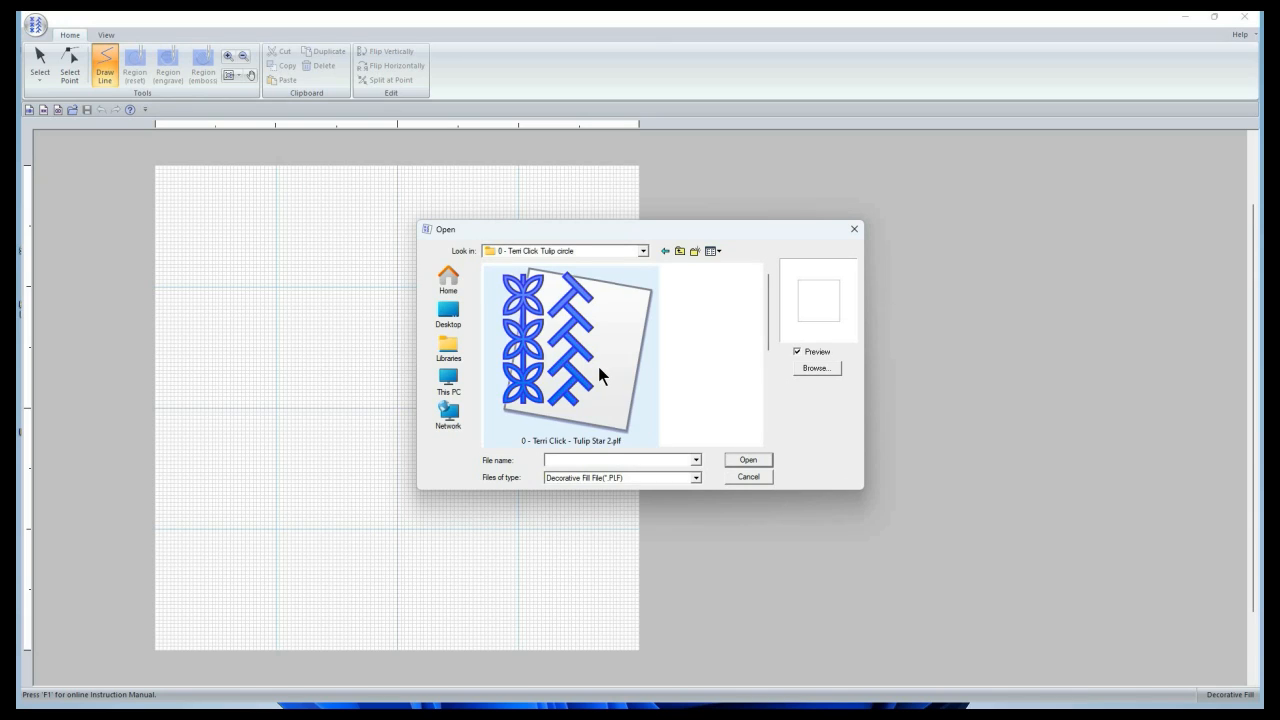
{"action": "scroll", "coordinate": [595, 370], "scroll_direction": "down", "scroll_amount": 1}
{"action": "left_click", "coordinate": [592, 323]}
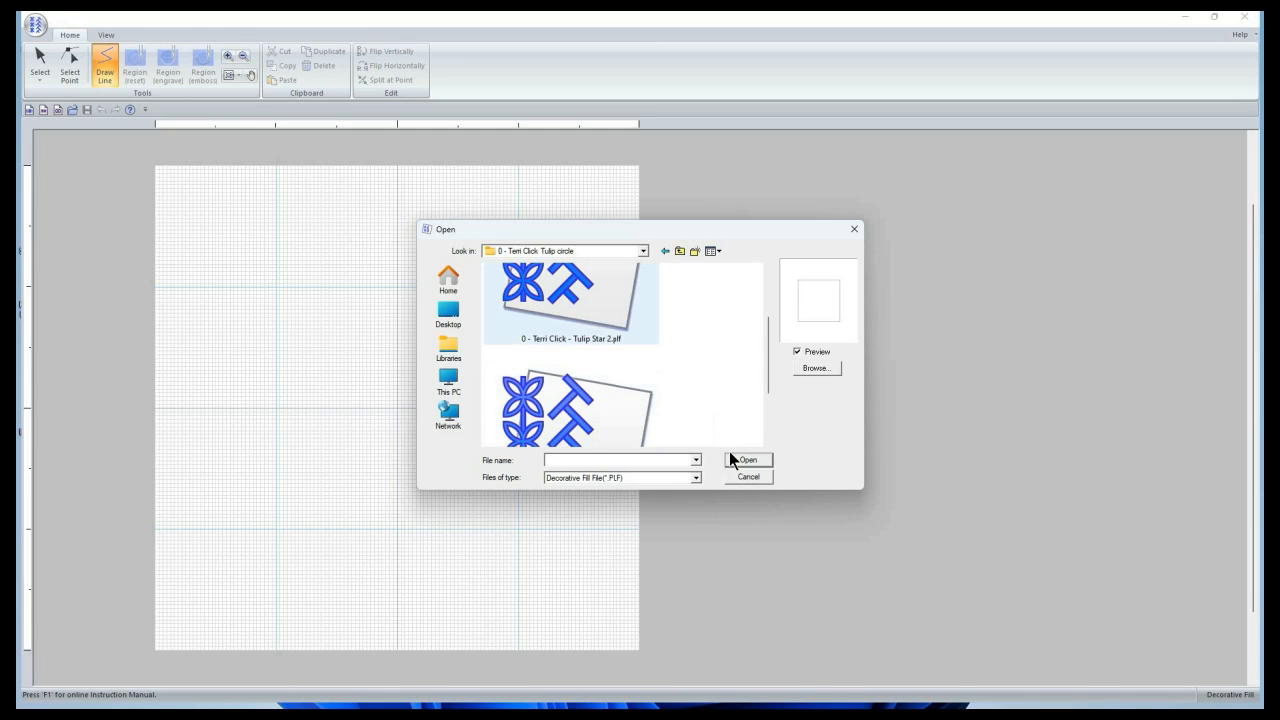
{"action": "double_click", "coordinate": [655, 420]}
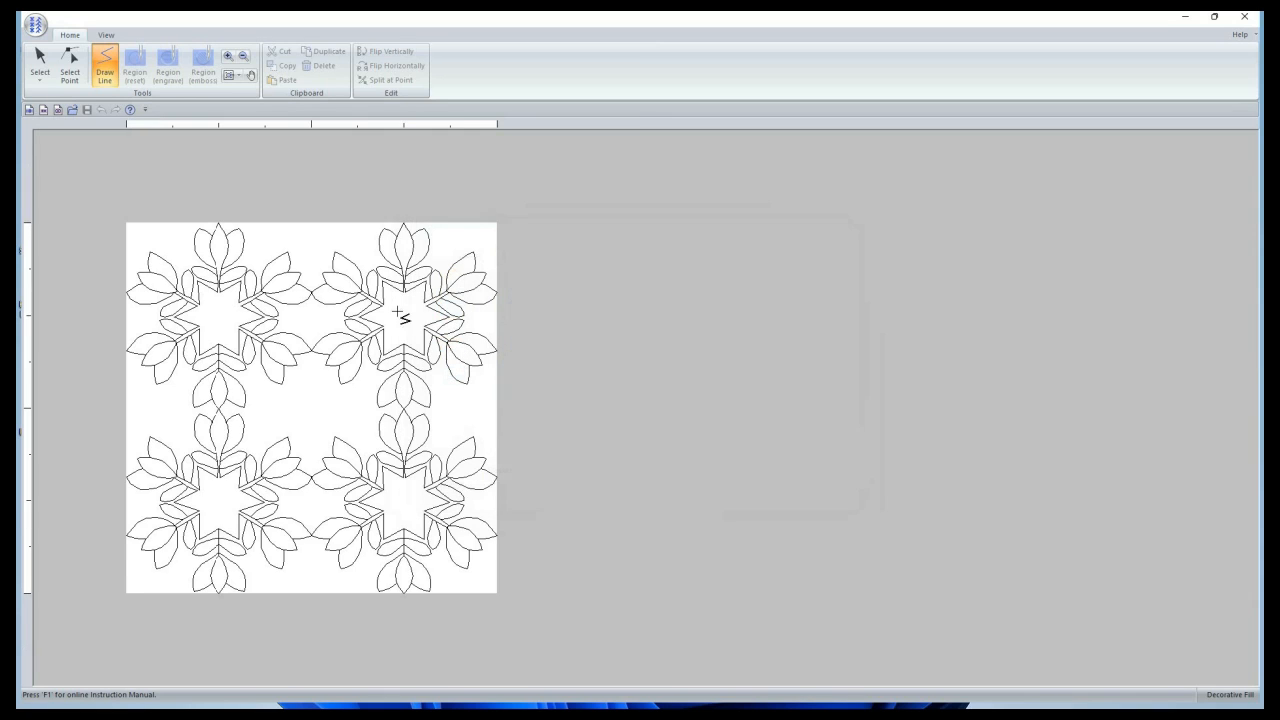
Step: Open the tulip star pattern with a single large motif from the Tulip circle folder and fit it to the window
{"action": "left_click", "coordinate": [36, 25]}
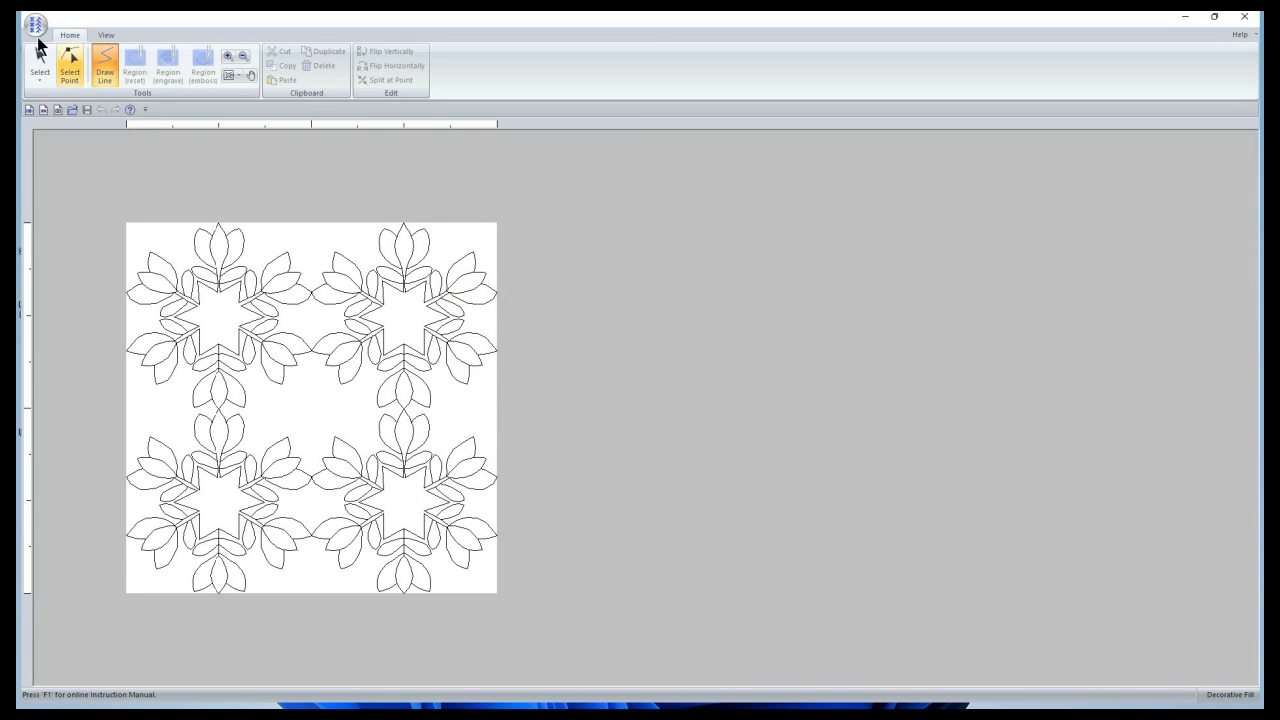
{"action": "left_click", "coordinate": [67, 138]}
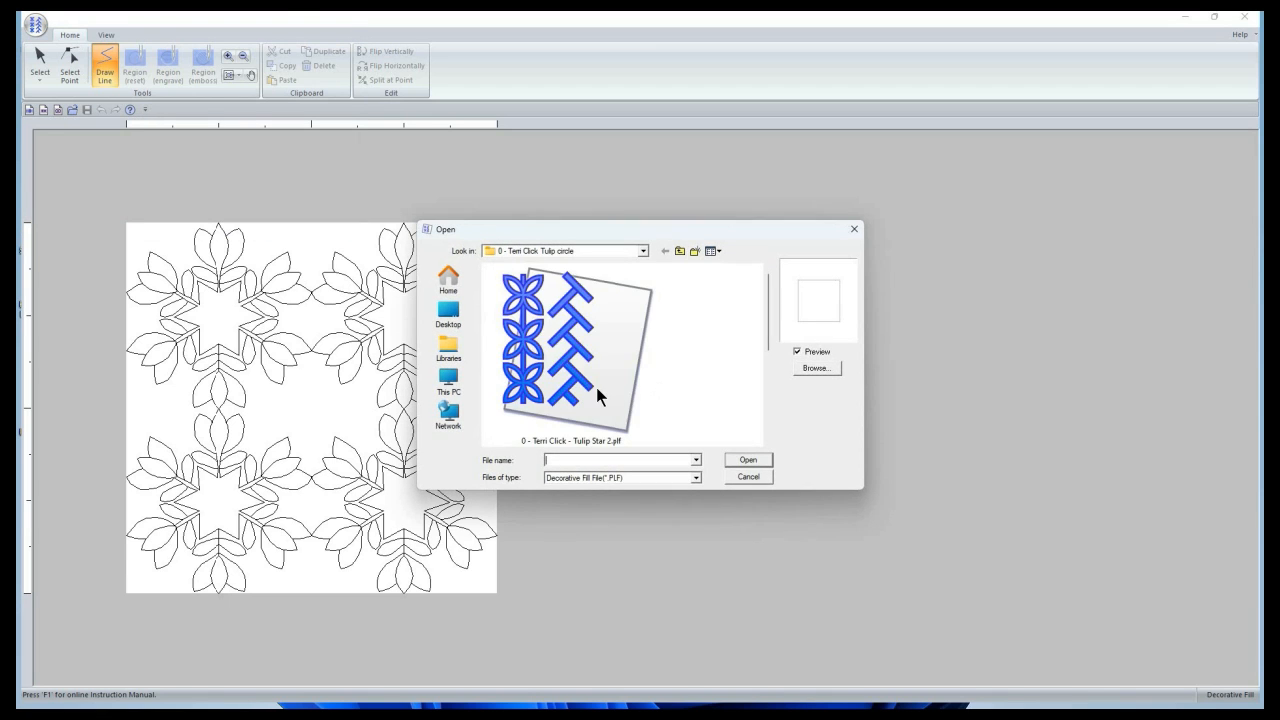
{"action": "scroll", "coordinate": [597, 388], "scroll_direction": "down", "scroll_amount": 2}
{"action": "left_click", "coordinate": [597, 388]}
{"action": "left_click", "coordinate": [747, 461]}
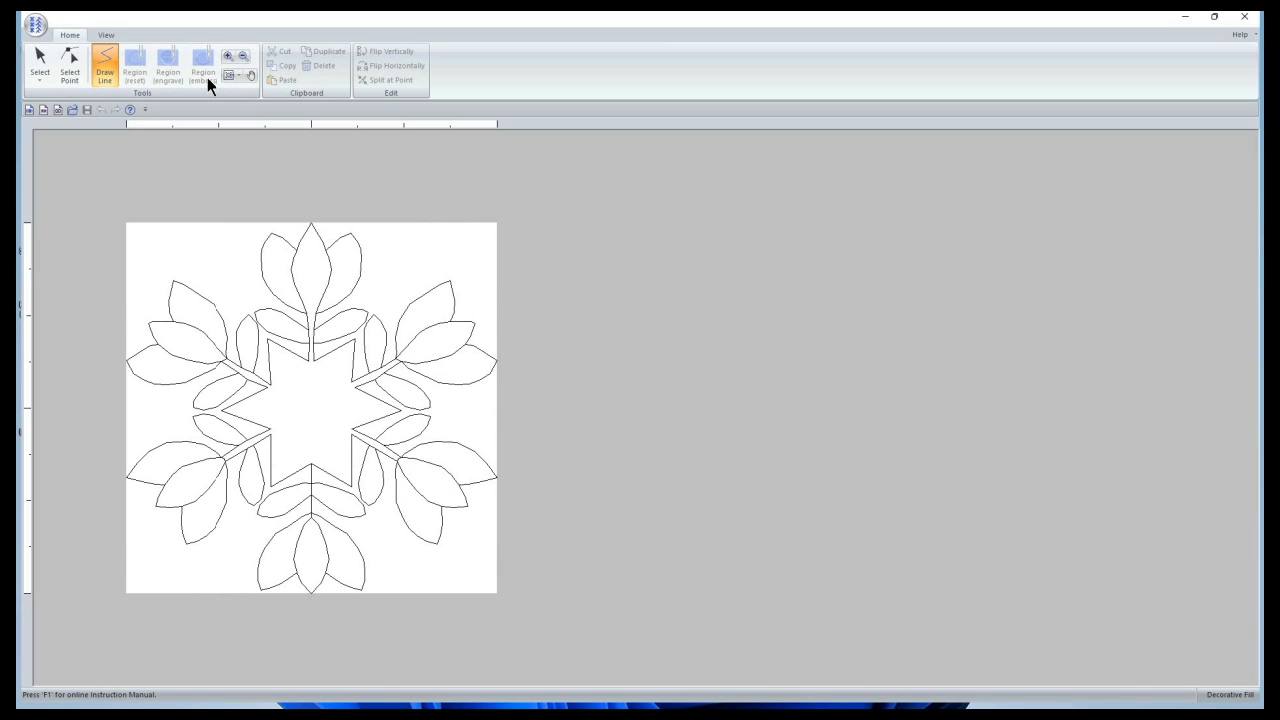
{"action": "left_click", "coordinate": [229, 78]}
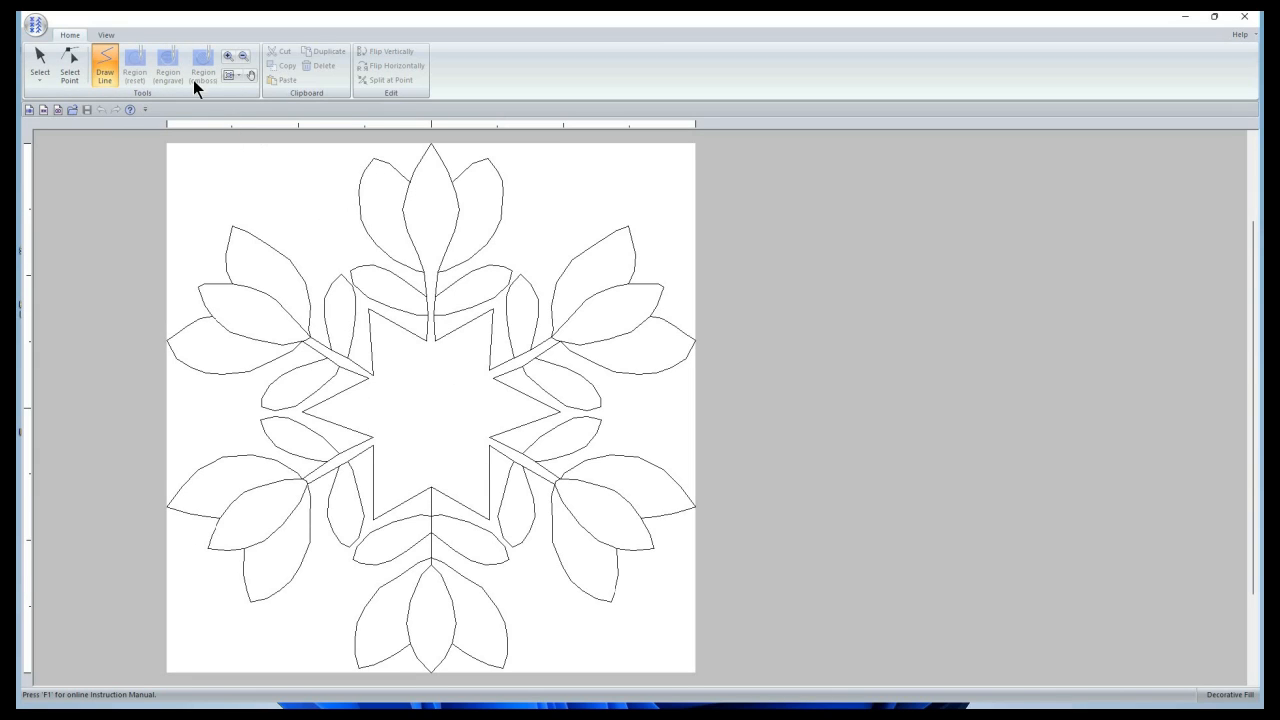
Step: Add a point beside the tip of the top tulip's left petal and move it slightly outward to round the inner edge
{"action": "left_click", "coordinate": [113, 35]}
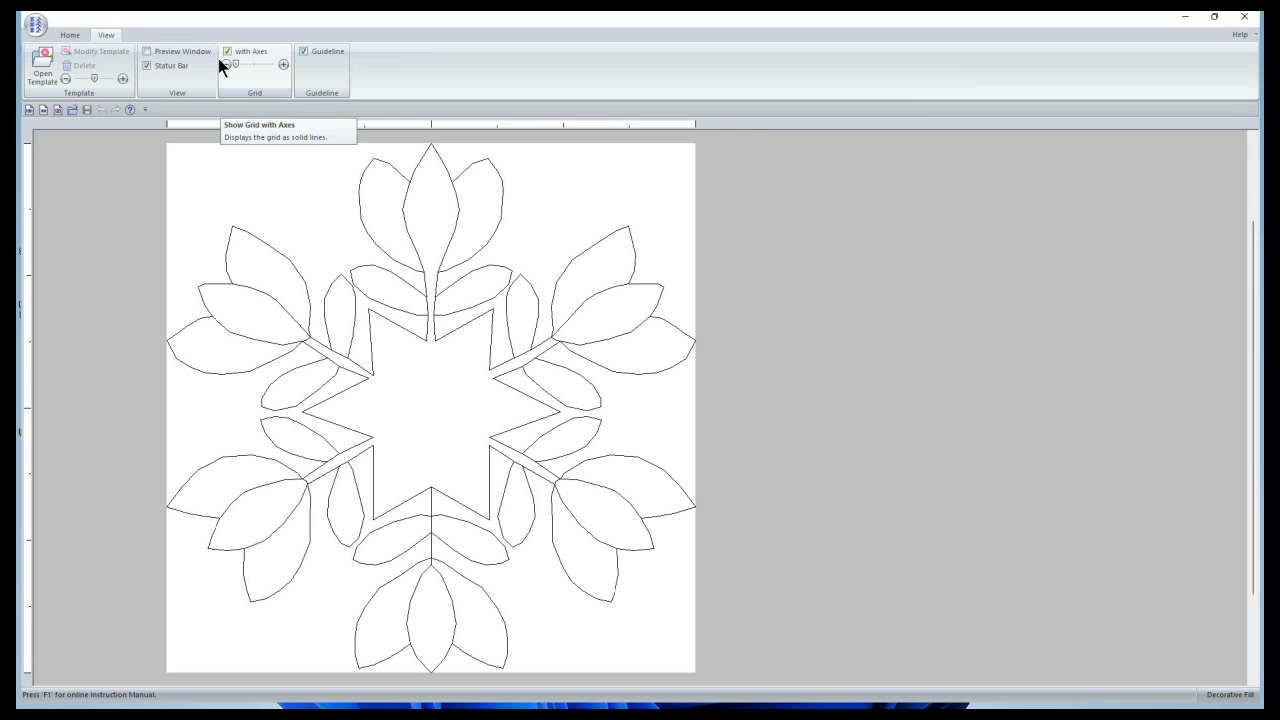
{"action": "left_click", "coordinate": [70, 36]}
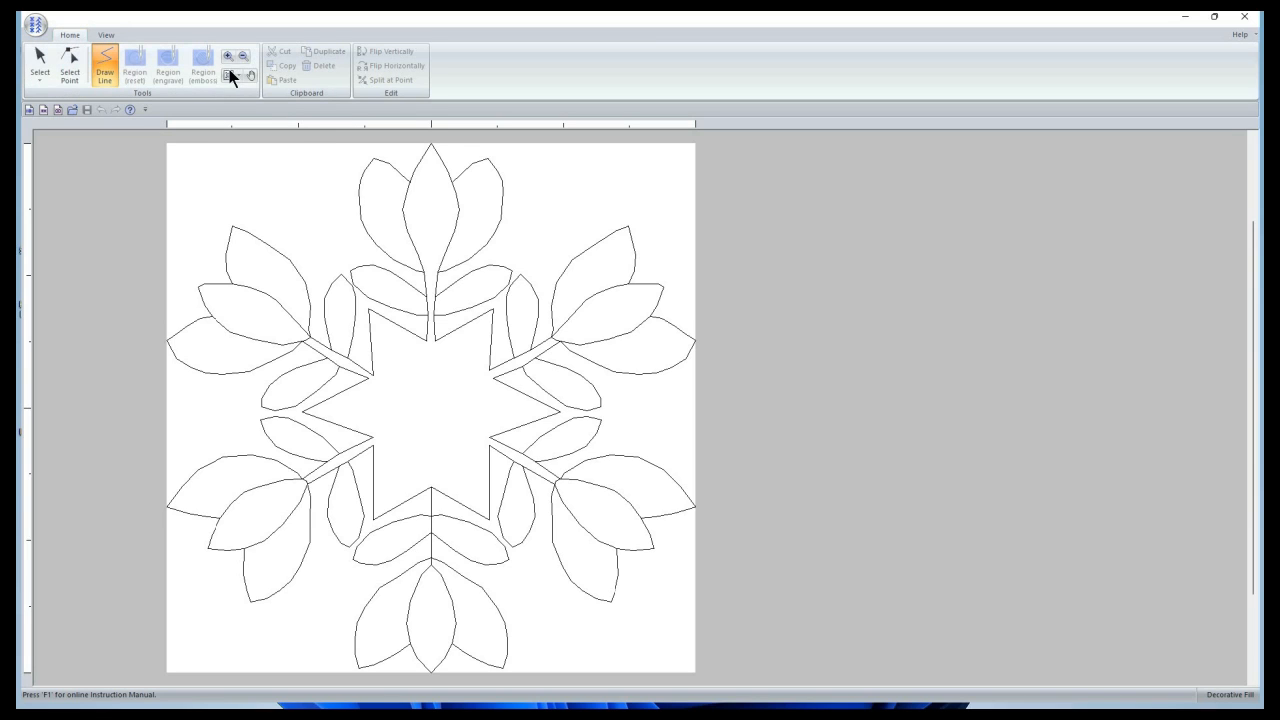
{"action": "left_click", "coordinate": [229, 58]}
{"action": "left_click_drag", "start_coordinate": [334, 137], "coordinate": [578, 302]}
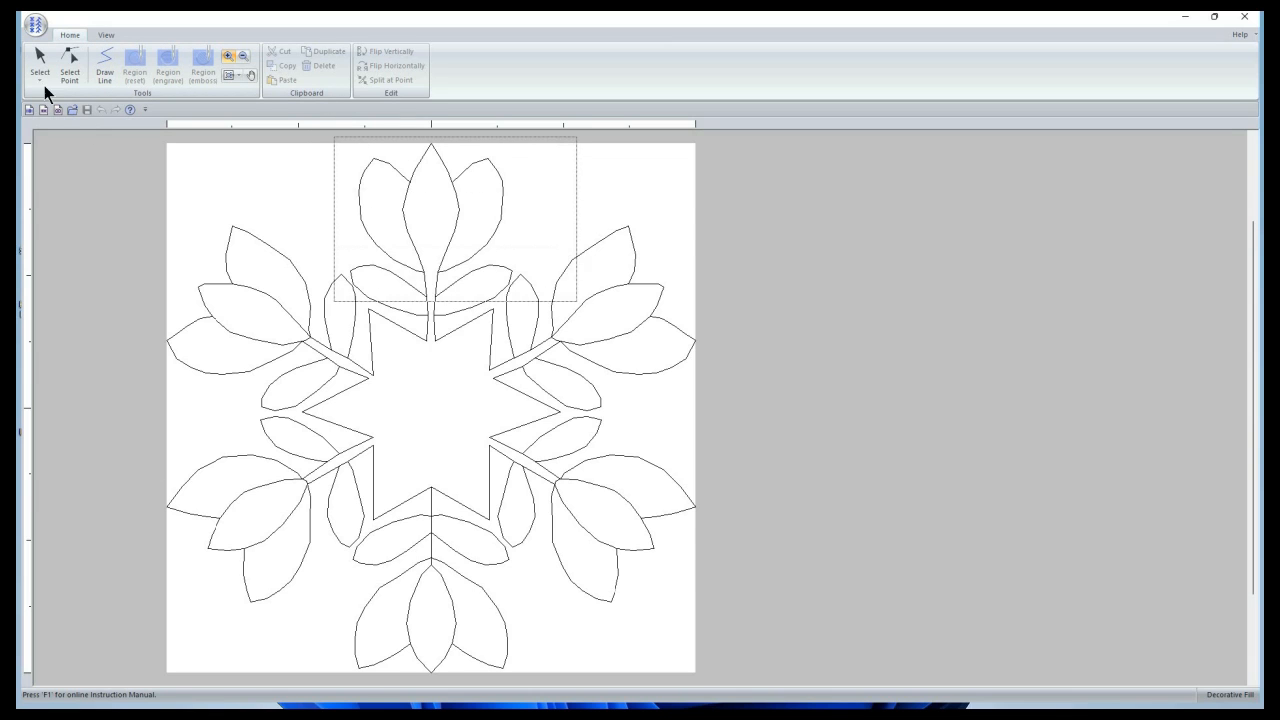
{"action": "left_click", "coordinate": [69, 65]}
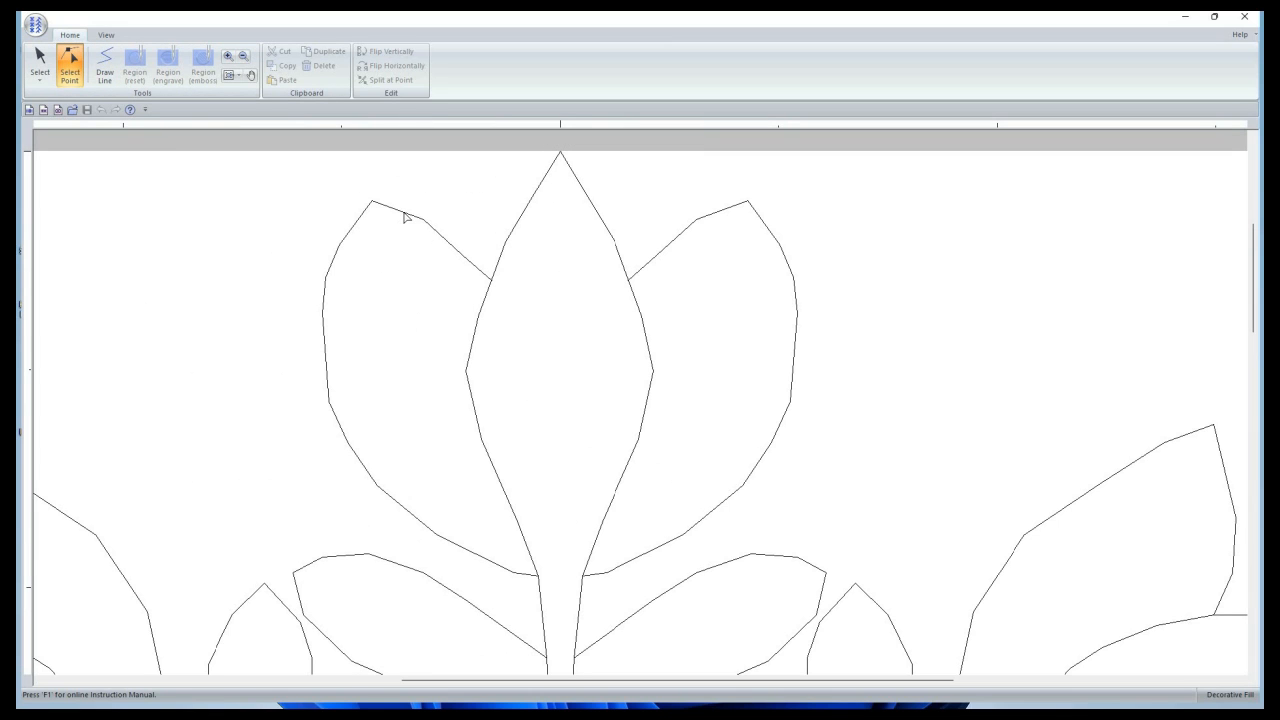
{"action": "left_click", "coordinate": [401, 214]}
{"action": "left_click_drag", "start_coordinate": [401, 210], "coordinate": [402, 207]}
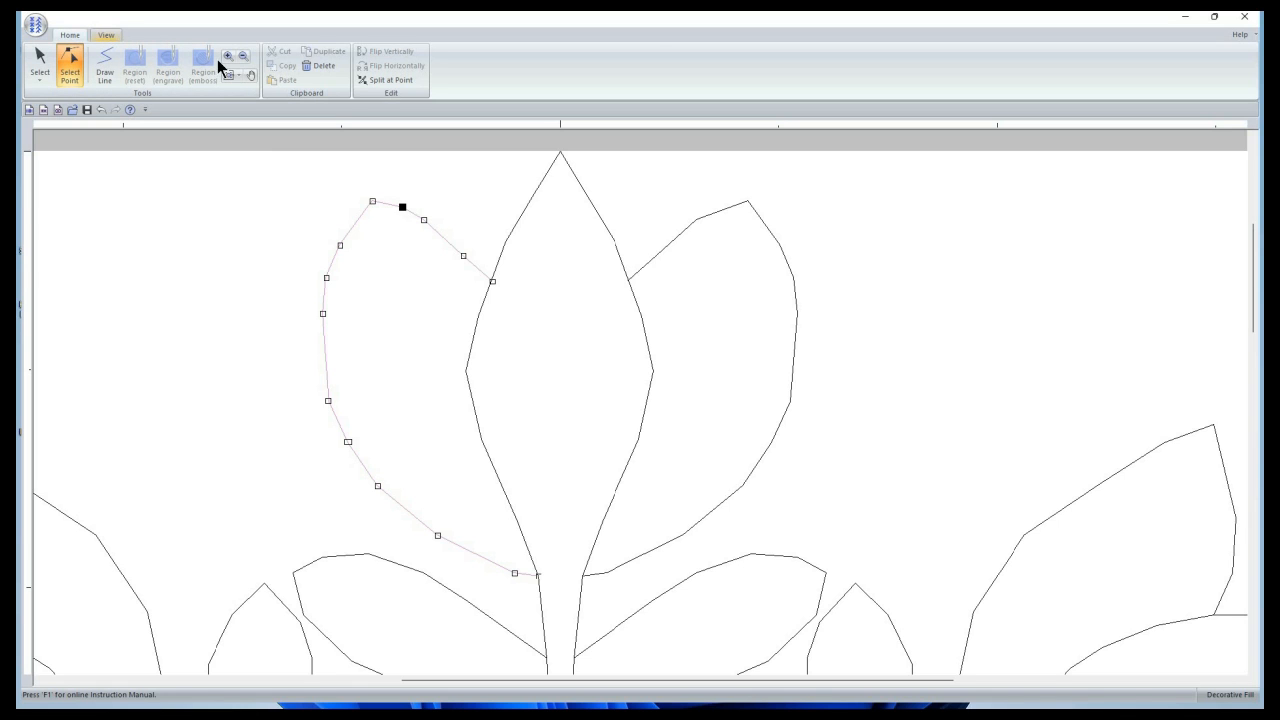
Step: Show the grid and move the new point beside the left petal's tip up and right onto the grid
{"action": "left_click", "coordinate": [106, 35]}
{"action": "left_click", "coordinate": [283, 65]}
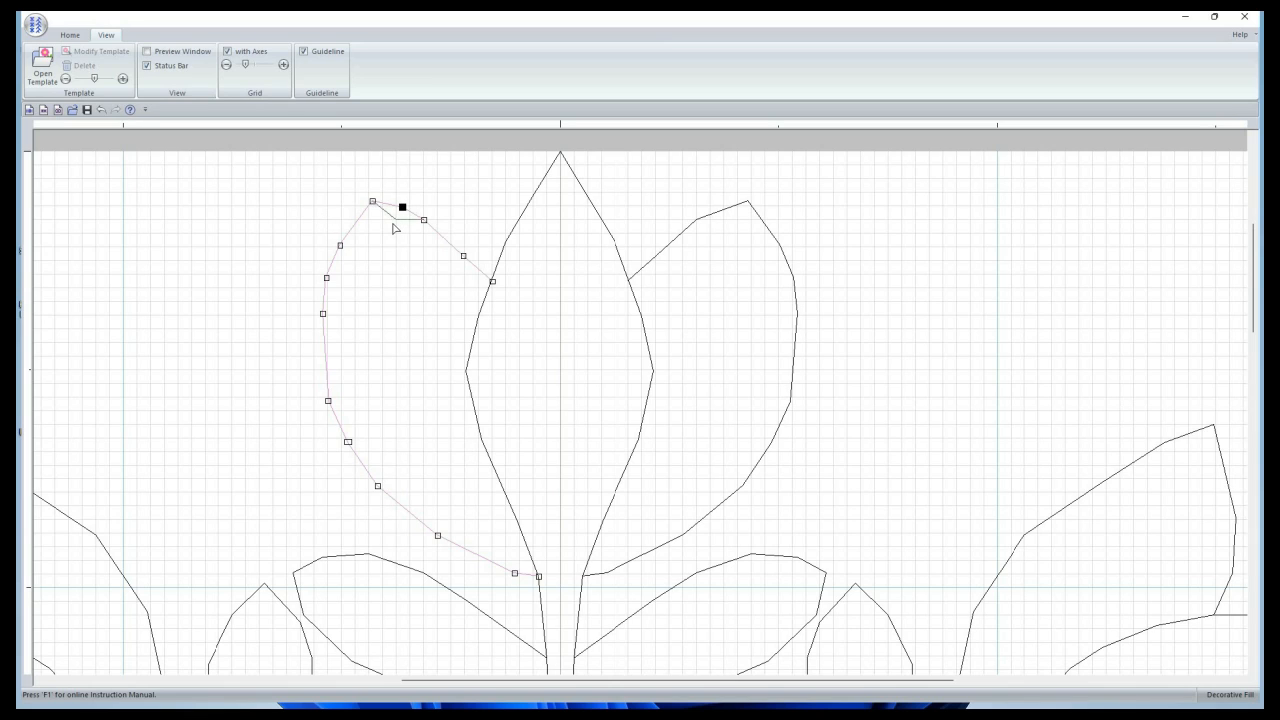
{"action": "left_click_drag", "start_coordinate": [395, 229], "coordinate": [410, 206]}
Step: Add points on the inner edge and on both sides of the tip of the top tulip's right petal to smooth its outline
{"action": "left_click", "coordinate": [660, 258]}
{"action": "left_click", "coordinate": [657, 255]}
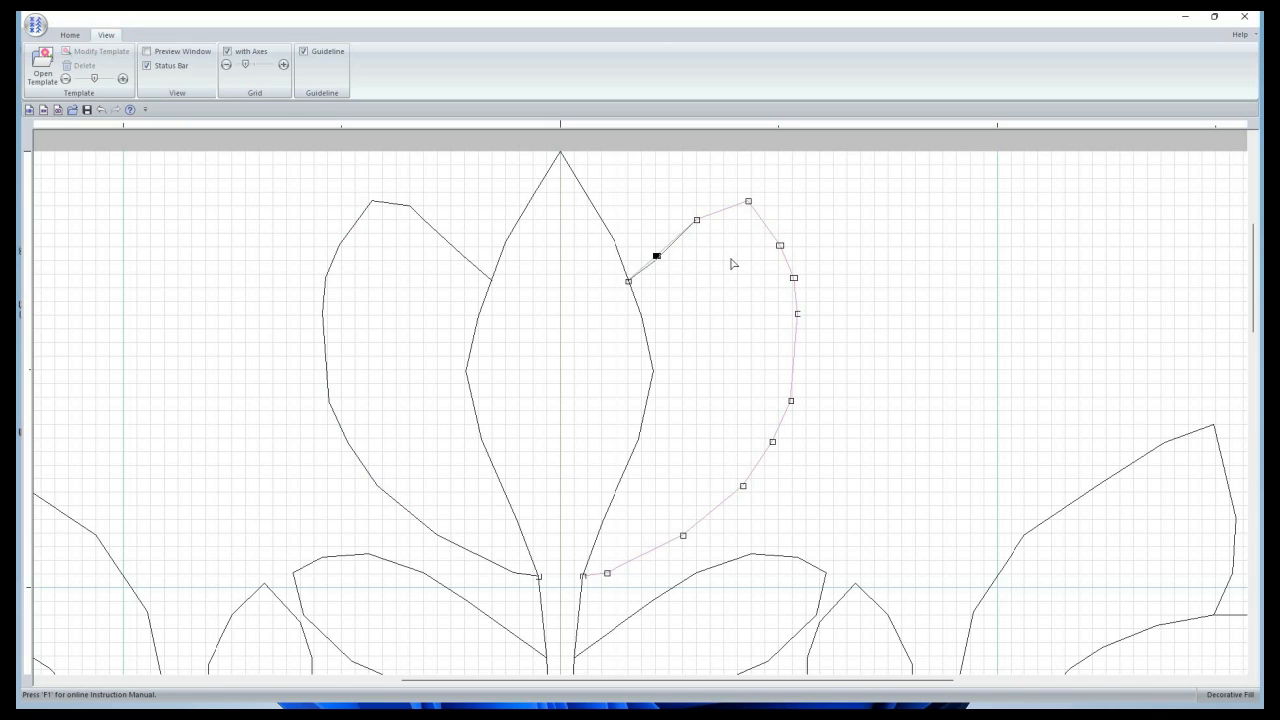
{"action": "left_click", "coordinate": [723, 207]}
{"action": "left_click", "coordinate": [765, 220]}
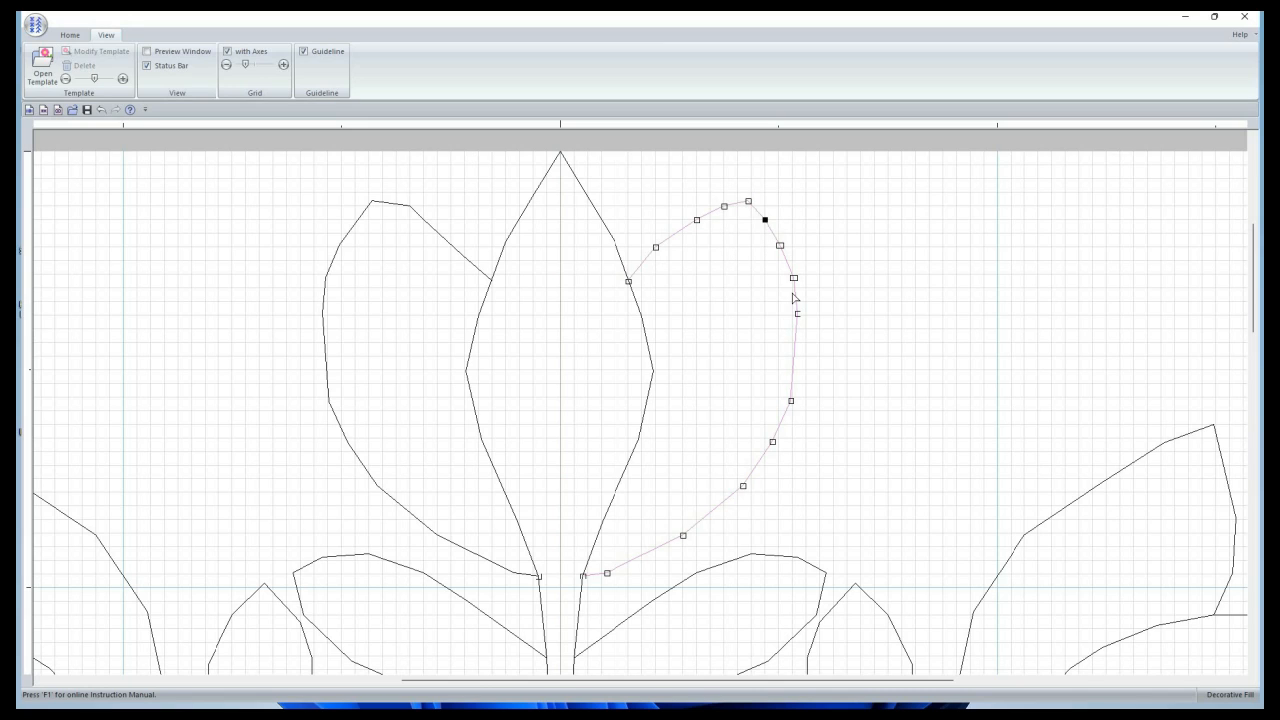
Step: Add a point midway down the right petal's outer edge, hide the grid and move the point until the edge curves smoothly
{"action": "left_click", "coordinate": [792, 357]}
{"action": "left_click_drag", "start_coordinate": [805, 358], "coordinate": [805, 357]}
{"action": "left_click", "coordinate": [226, 64]}
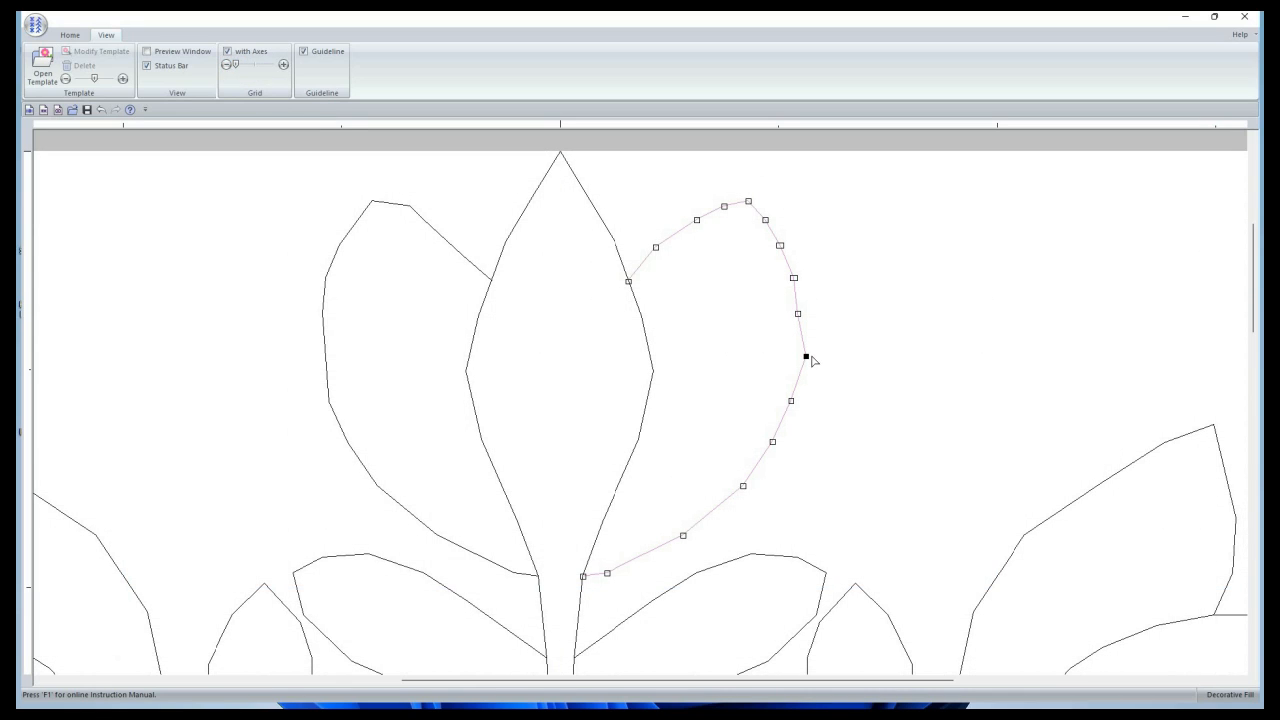
{"action": "left_click_drag", "start_coordinate": [806, 357], "coordinate": [797, 357]}
Step: Add a matching point on the left petal's outer edge and adjust it and the point above to round the curve
{"action": "left_click", "coordinate": [283, 65]}
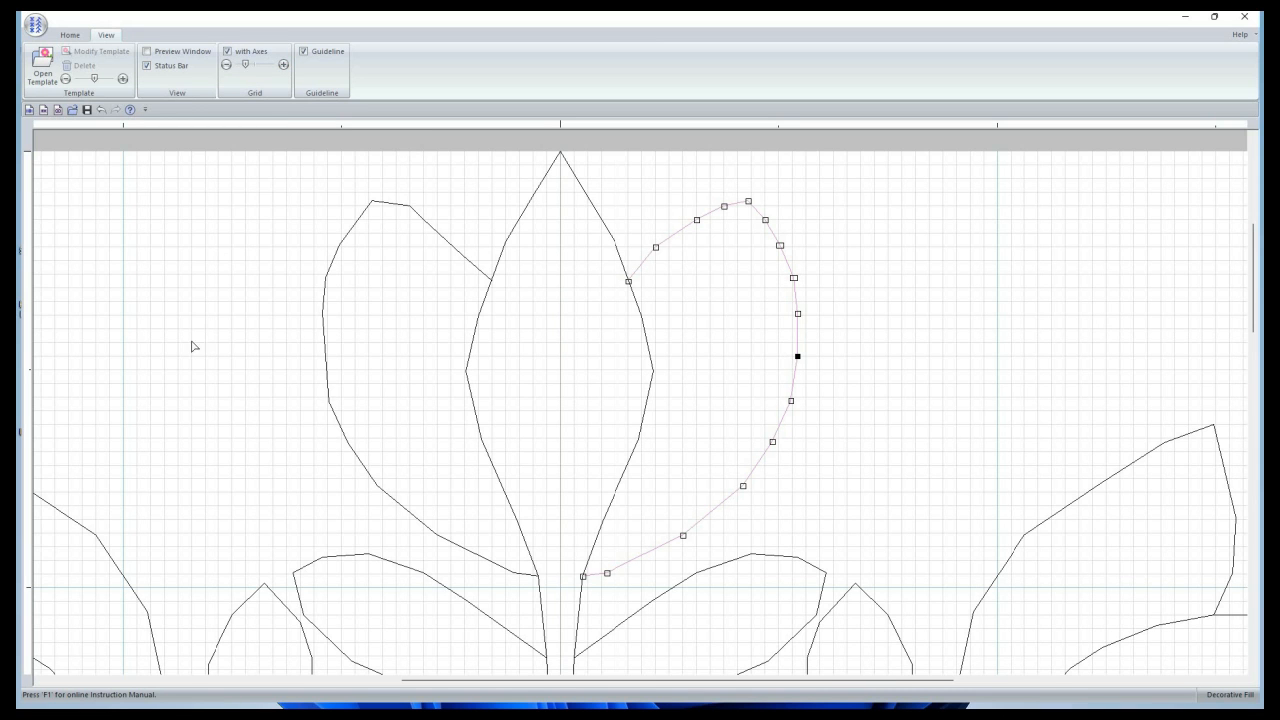
{"action": "left_click", "coordinate": [326, 362]}
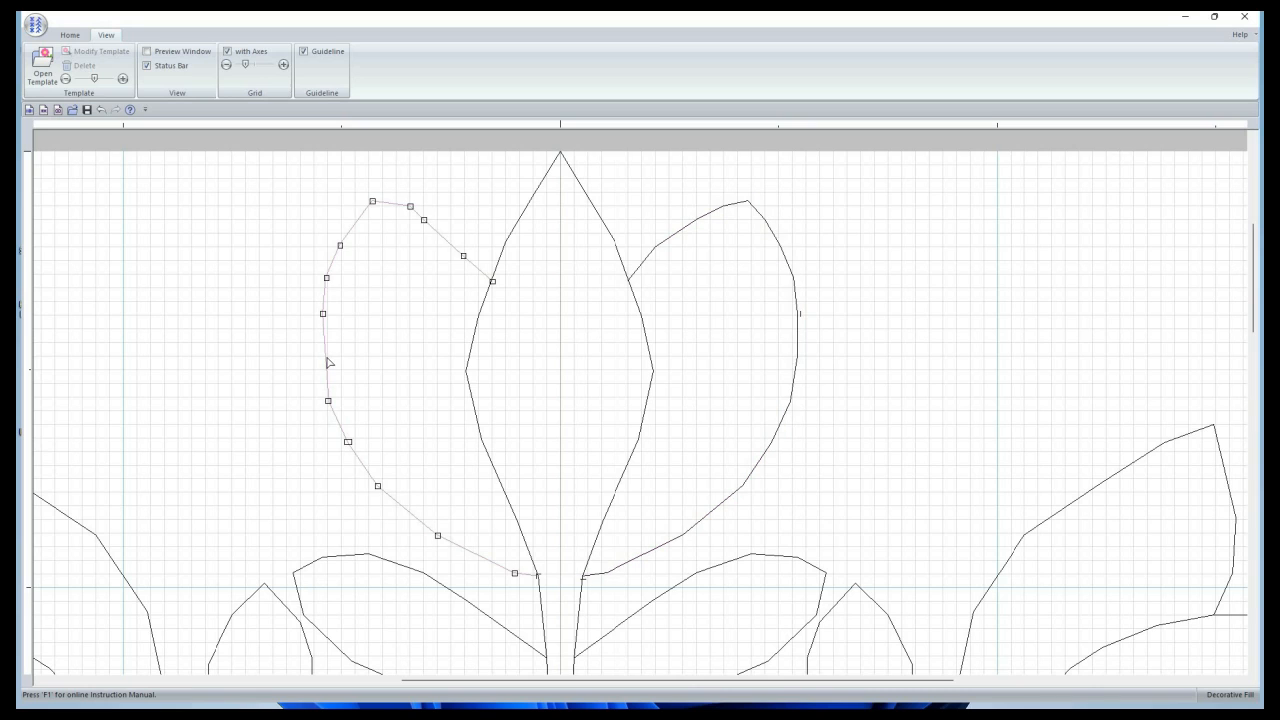
{"action": "left_click_drag", "start_coordinate": [313, 357], "coordinate": [314, 356]}
{"action": "left_click", "coordinate": [226, 65]}
{"action": "left_click_drag", "start_coordinate": [315, 357], "coordinate": [321, 357]}
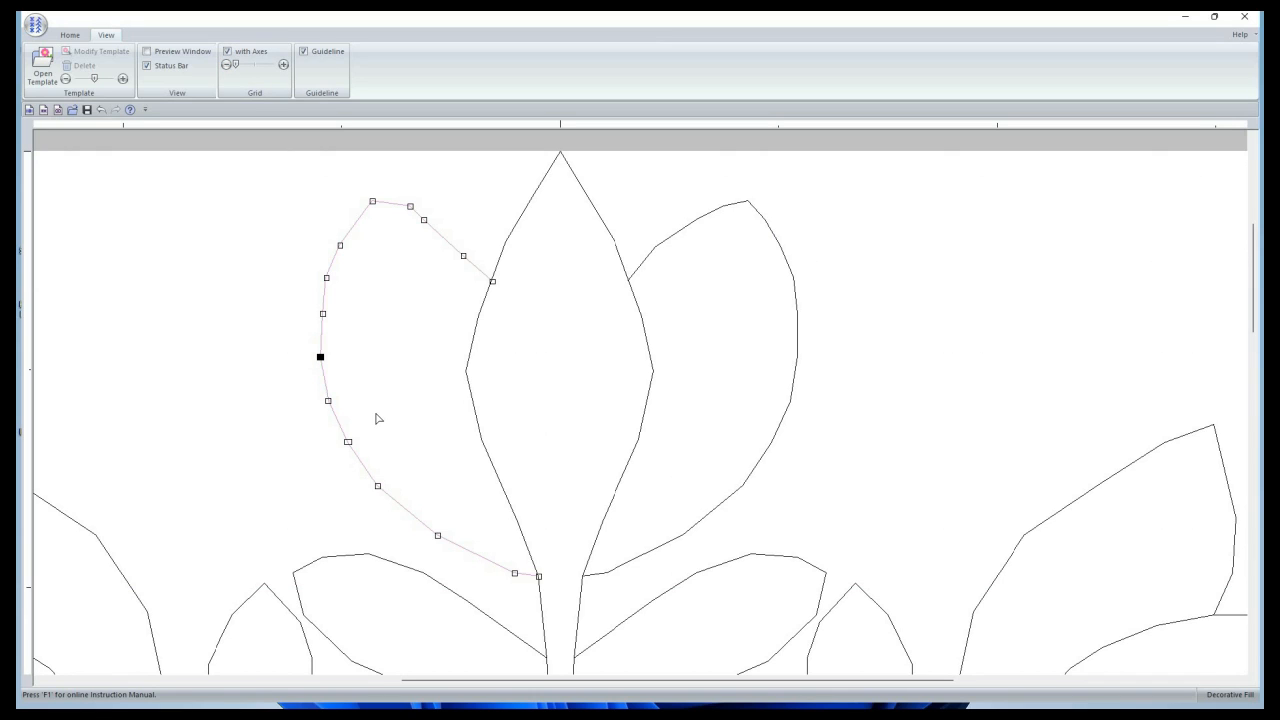
{"action": "left_click", "coordinate": [322, 316]}
{"action": "left_click_drag", "start_coordinate": [322, 314], "coordinate": [320, 313]}
Step: Add a point near the outer tip of each leaf below the top tulip and move both outward to round the tips
{"action": "scroll", "coordinate": [480, 436], "scroll_direction": "down", "scroll_amount": 1}
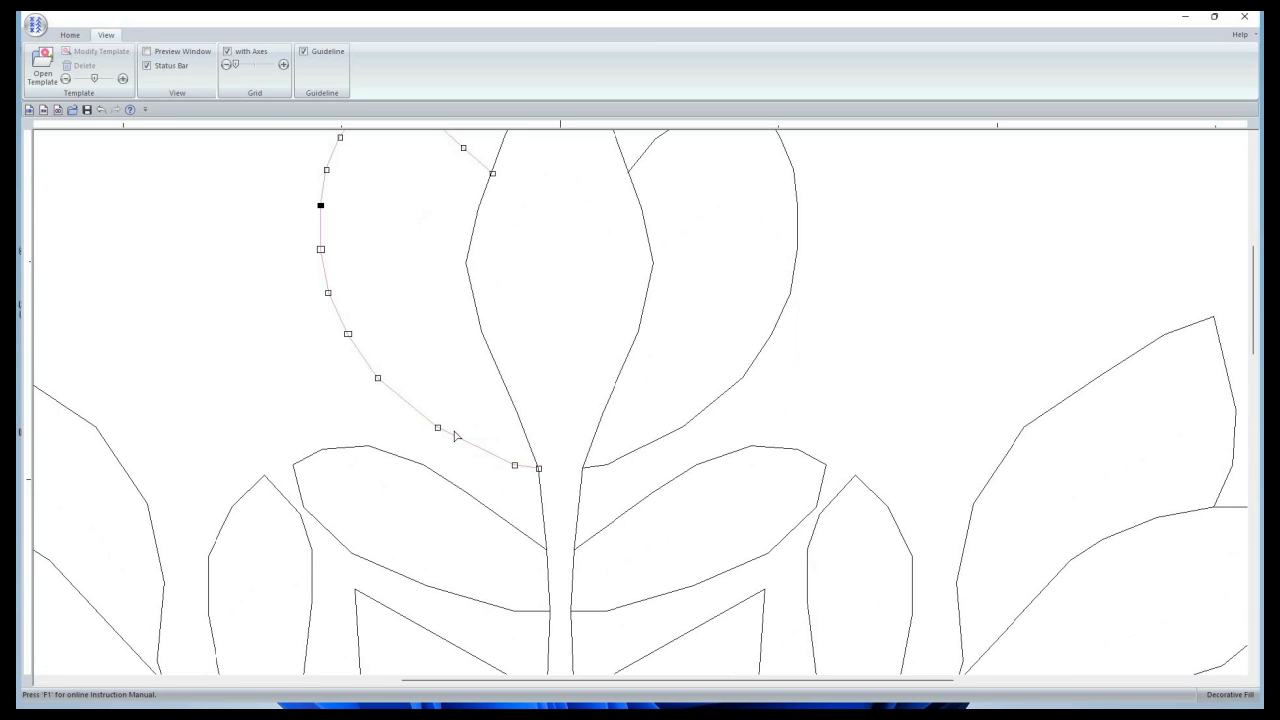
{"action": "scroll", "coordinate": [296, 301], "scroll_direction": "down", "scroll_amount": 2}
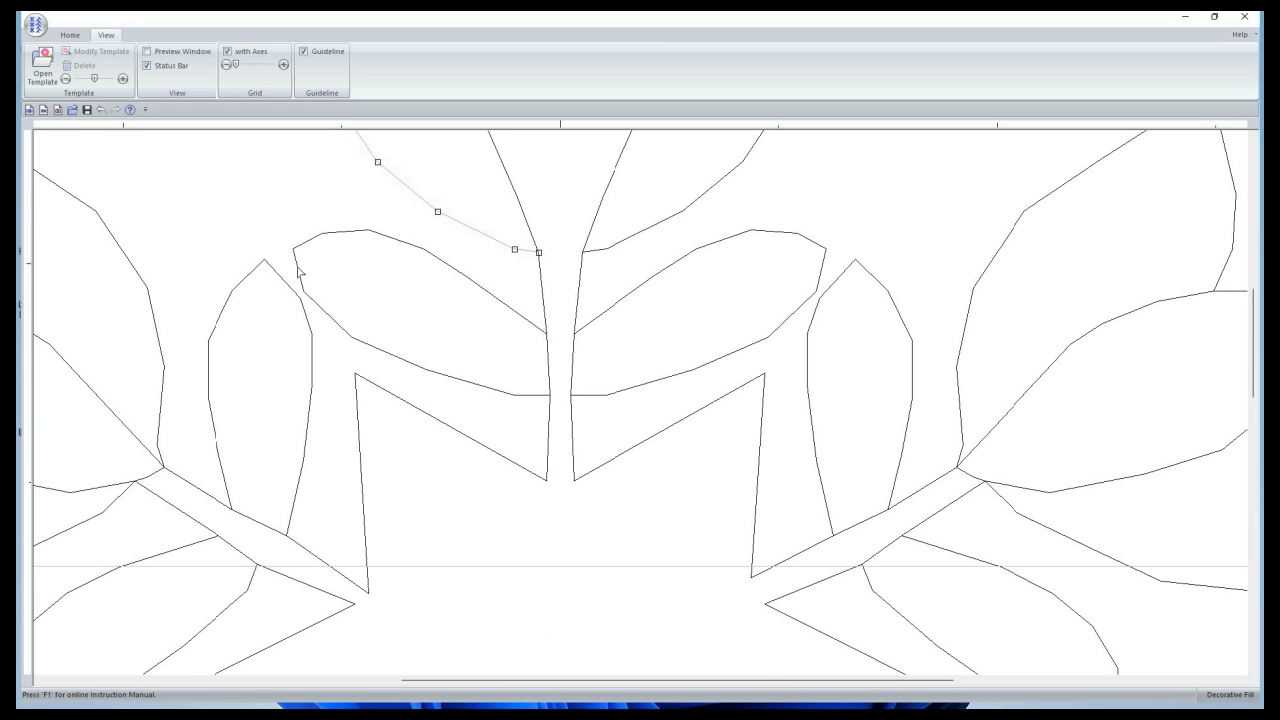
{"action": "left_click", "coordinate": [298, 272]}
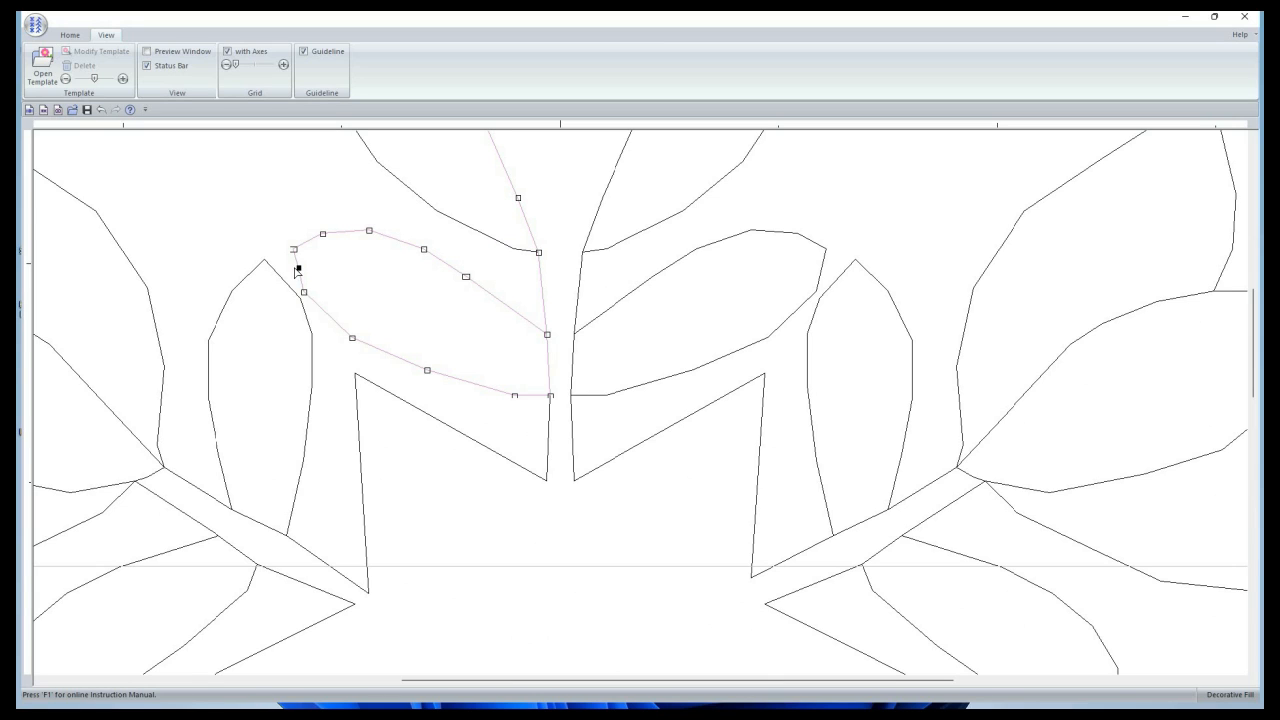
{"action": "left_click", "coordinate": [298, 269]}
{"action": "left_click_drag", "start_coordinate": [298, 268], "coordinate": [293, 268]}
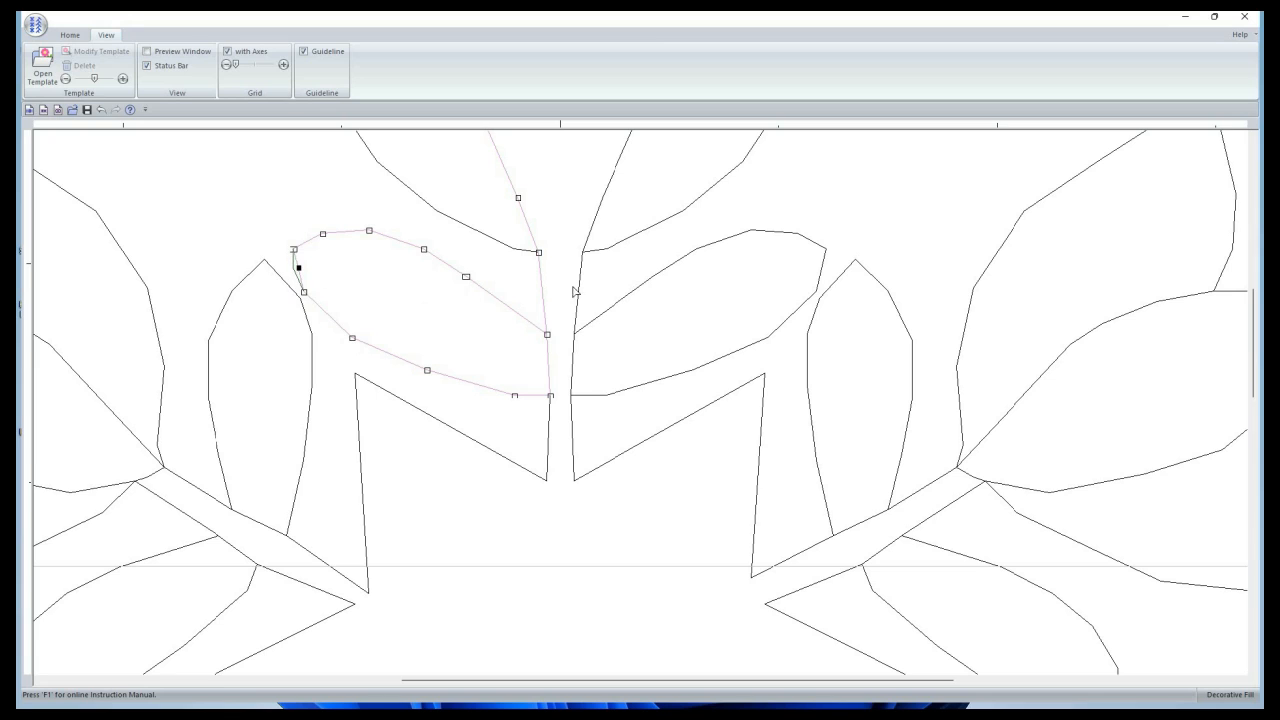
{"action": "left_click", "coordinate": [820, 271]}
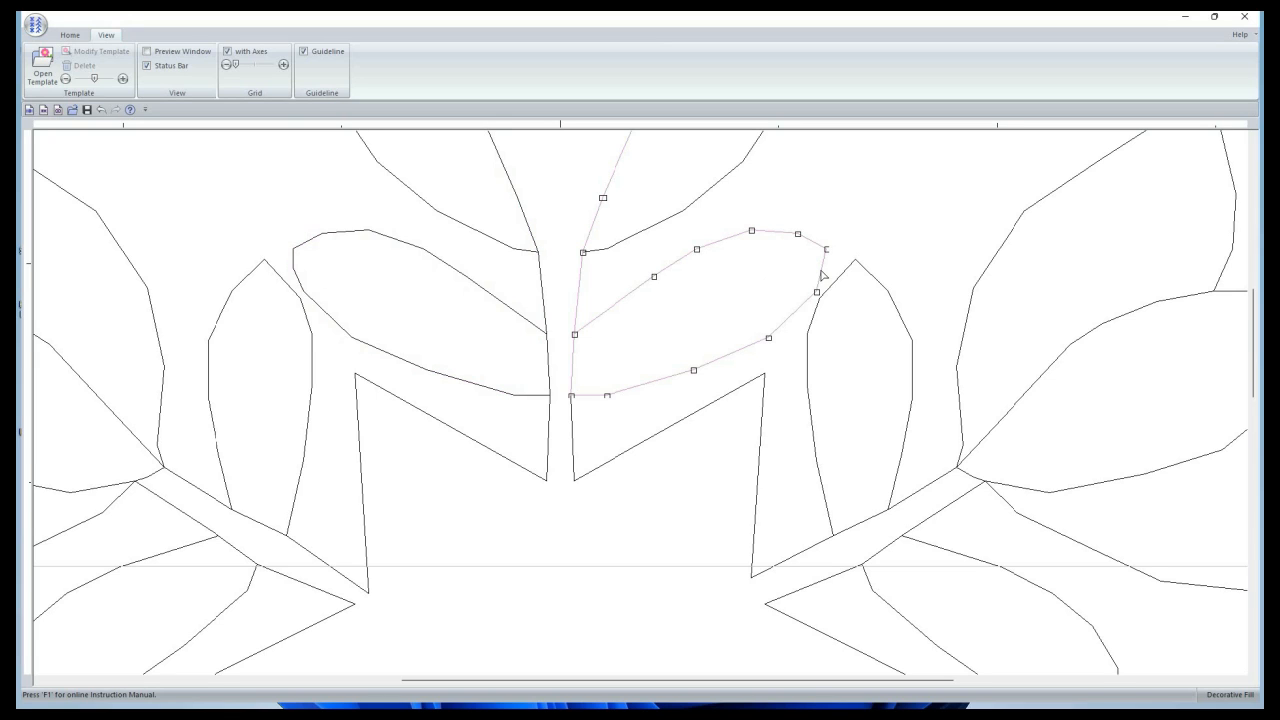
{"action": "left_click", "coordinate": [821, 271]}
{"action": "left_click_drag", "start_coordinate": [821, 271], "coordinate": [824, 273]}
Step: Add a point on the upper outer edge of the bottom tulip's left petal and move it and its lower neighbour on the grid
{"action": "scroll", "coordinate": [361, 376], "scroll_direction": "down", "scroll_amount": 3}
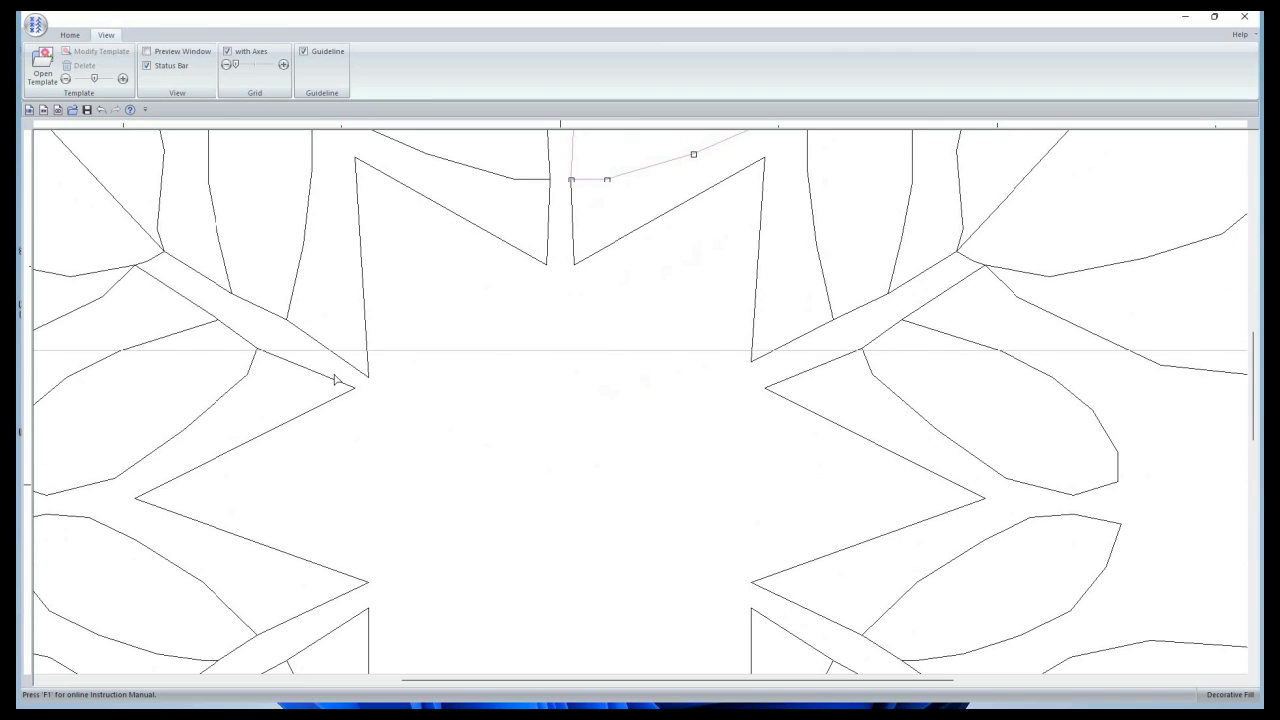
{"action": "scroll", "coordinate": [335, 379], "scroll_direction": "down", "scroll_amount": 3}
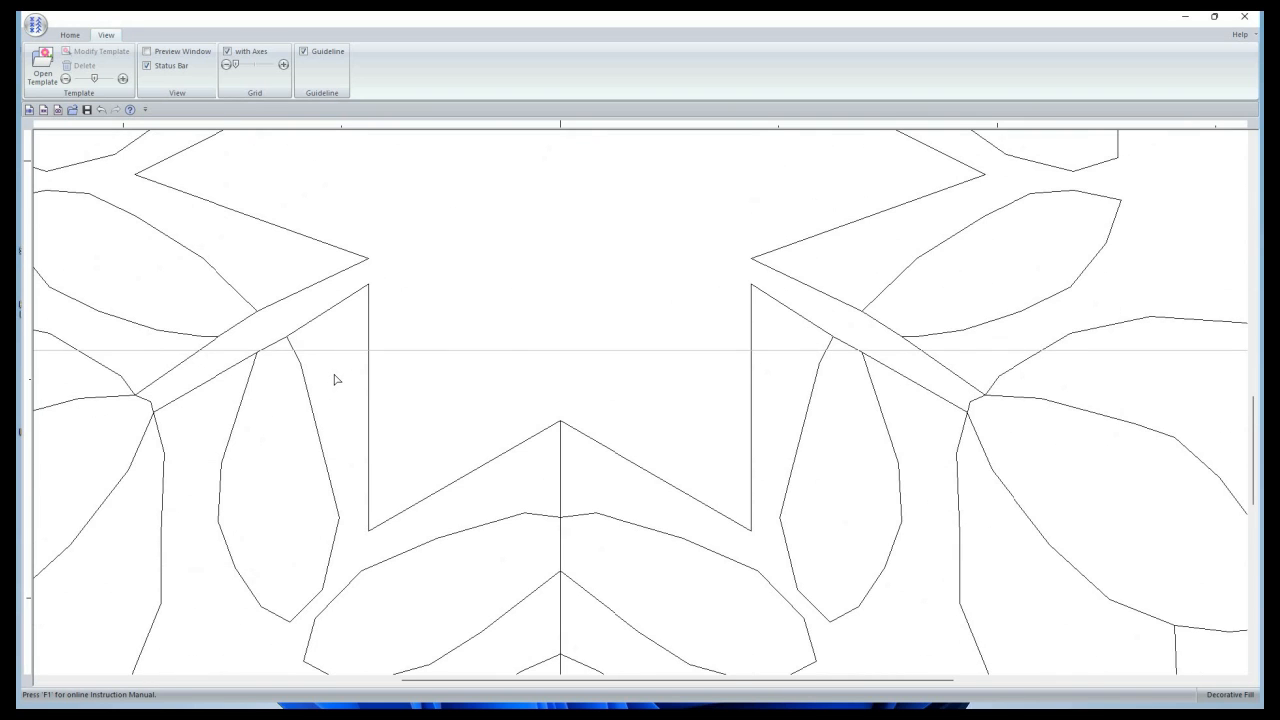
{"action": "scroll", "coordinate": [335, 379], "scroll_direction": "down", "scroll_amount": 3}
{"action": "scroll", "coordinate": [269, 137], "scroll_direction": "down", "scroll_amount": 1}
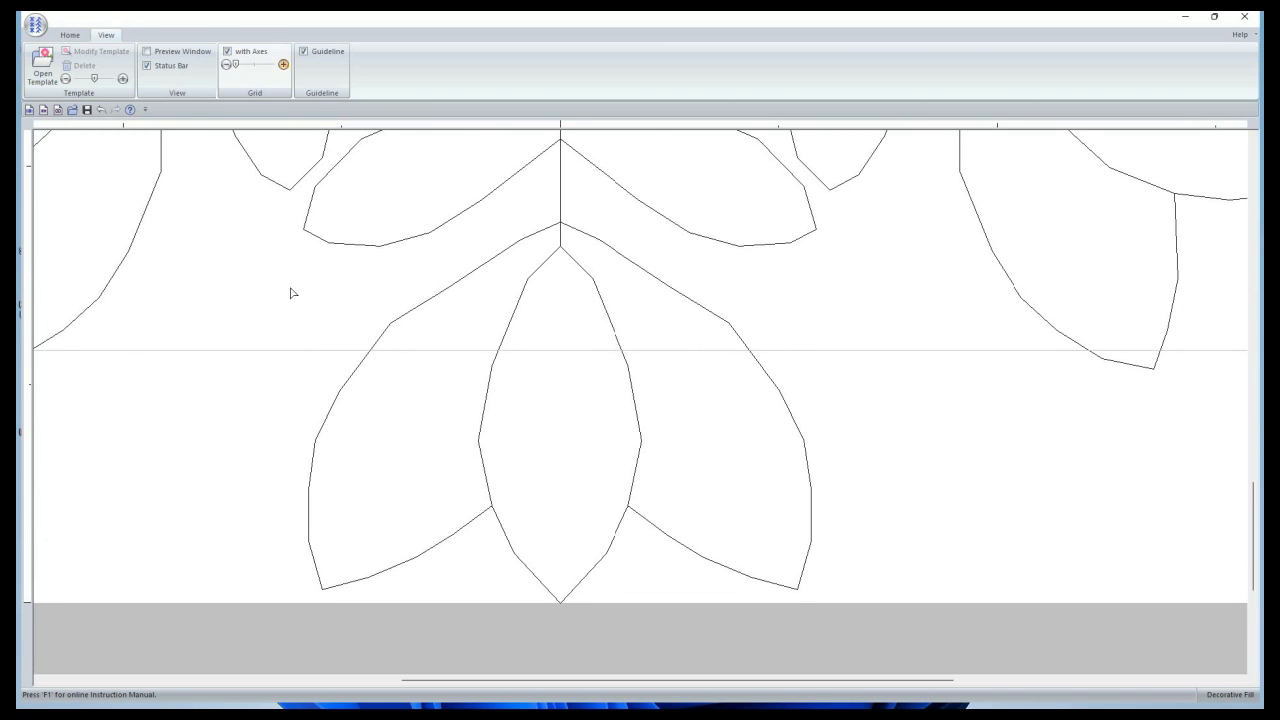
{"action": "left_click", "coordinate": [364, 364]}
{"action": "left_click", "coordinate": [368, 358]}
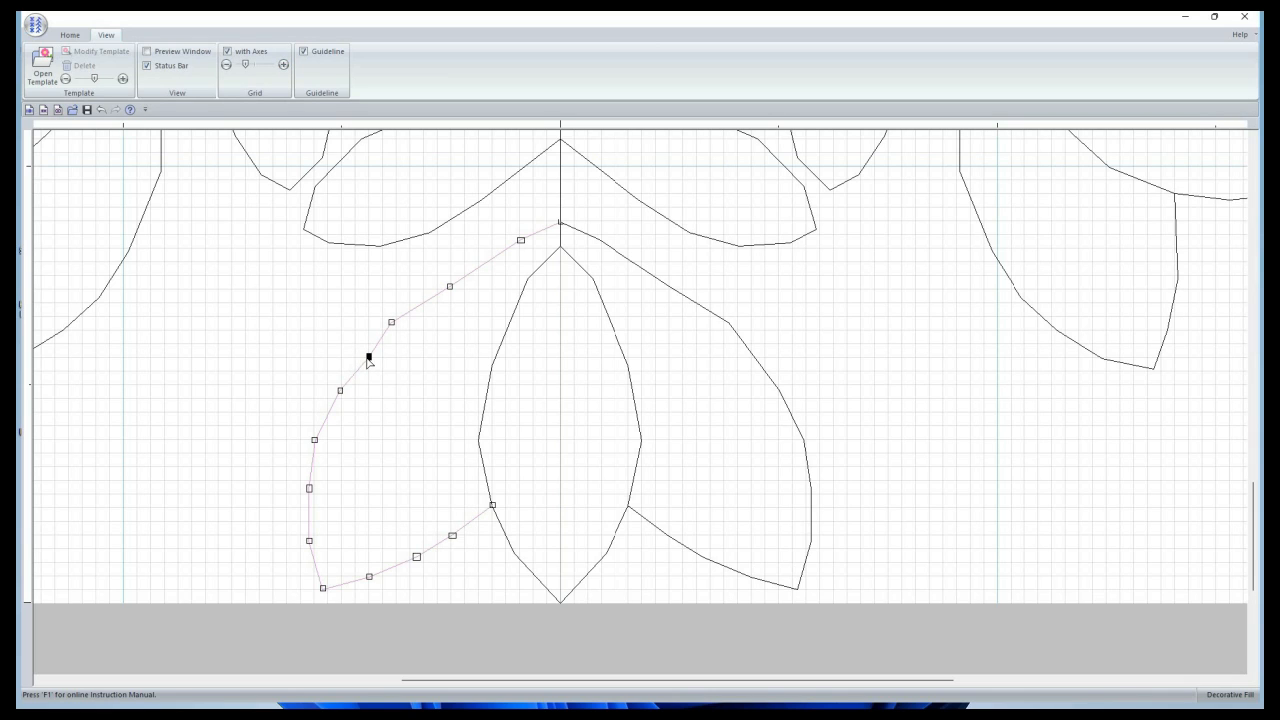
{"action": "left_click_drag", "start_coordinate": [368, 357], "coordinate": [343, 398]}
Step: Refine the second point on the bottom tulip's left petal outward with the grid hidden, and show the grid again
{"action": "left_click", "coordinate": [342, 397]}
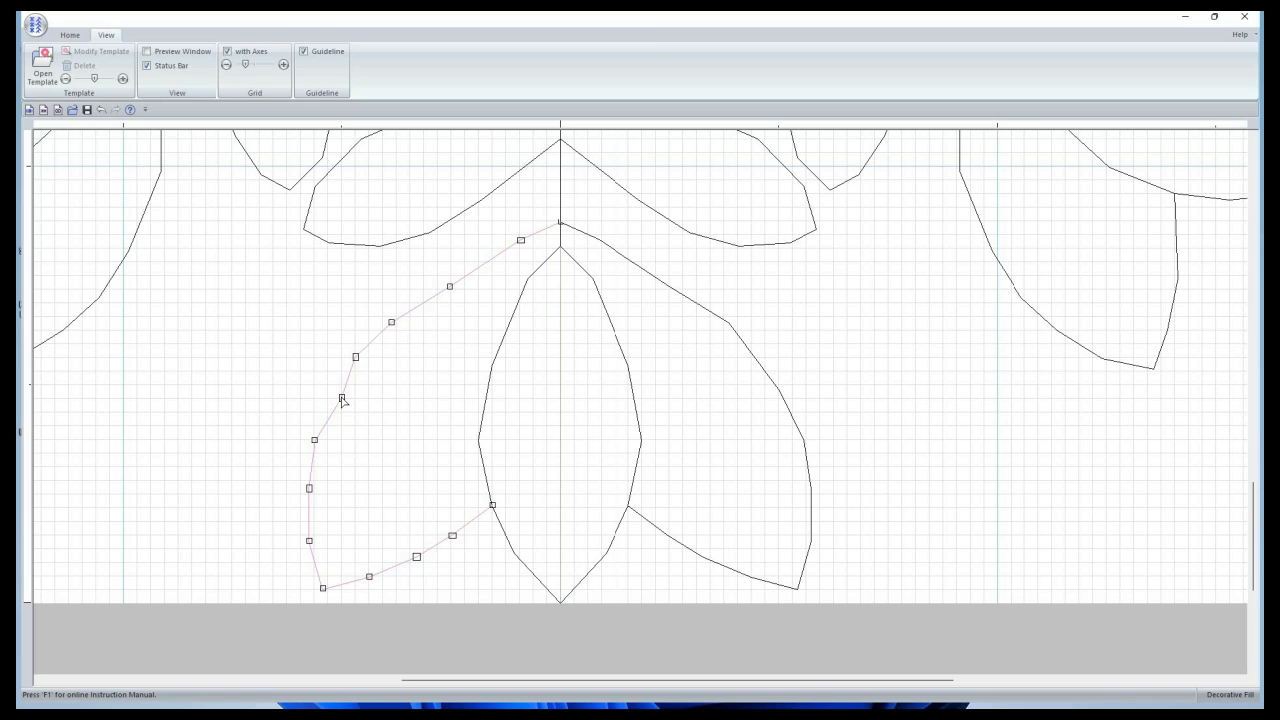
{"action": "left_click", "coordinate": [225, 64]}
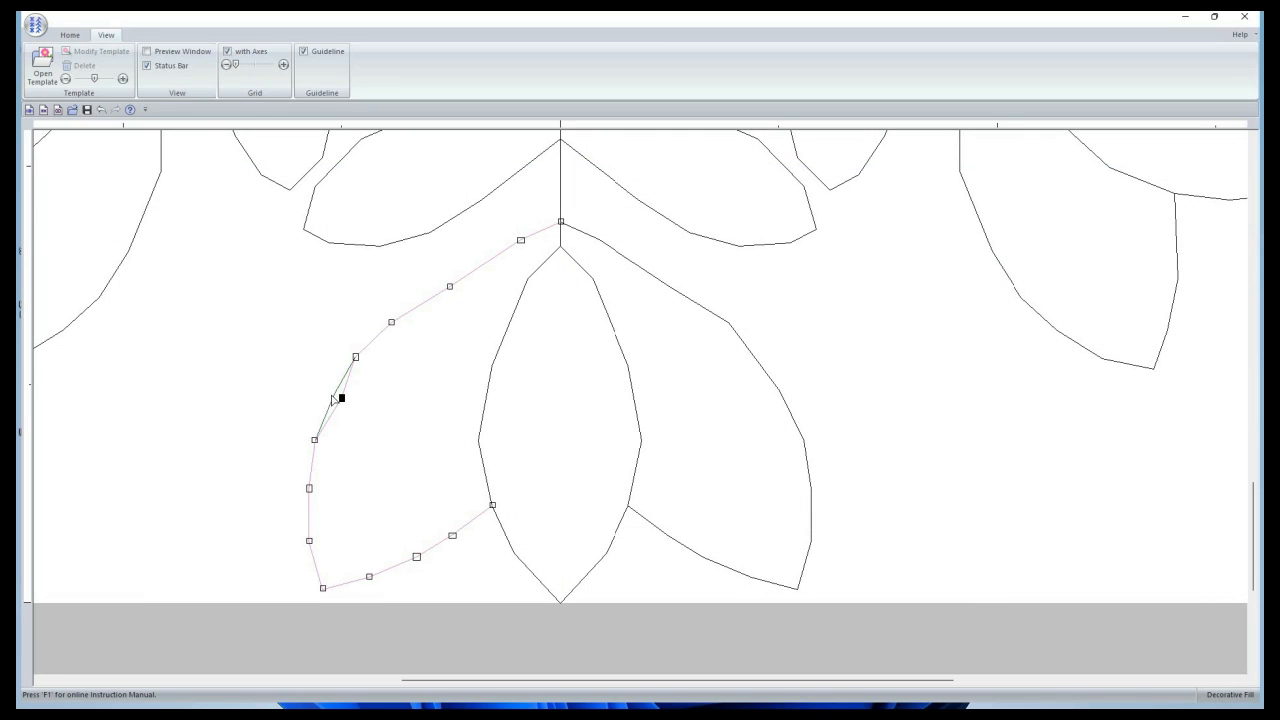
{"action": "key", "text": "ctrl+z"}
{"action": "left_click", "coordinate": [280, 64]}
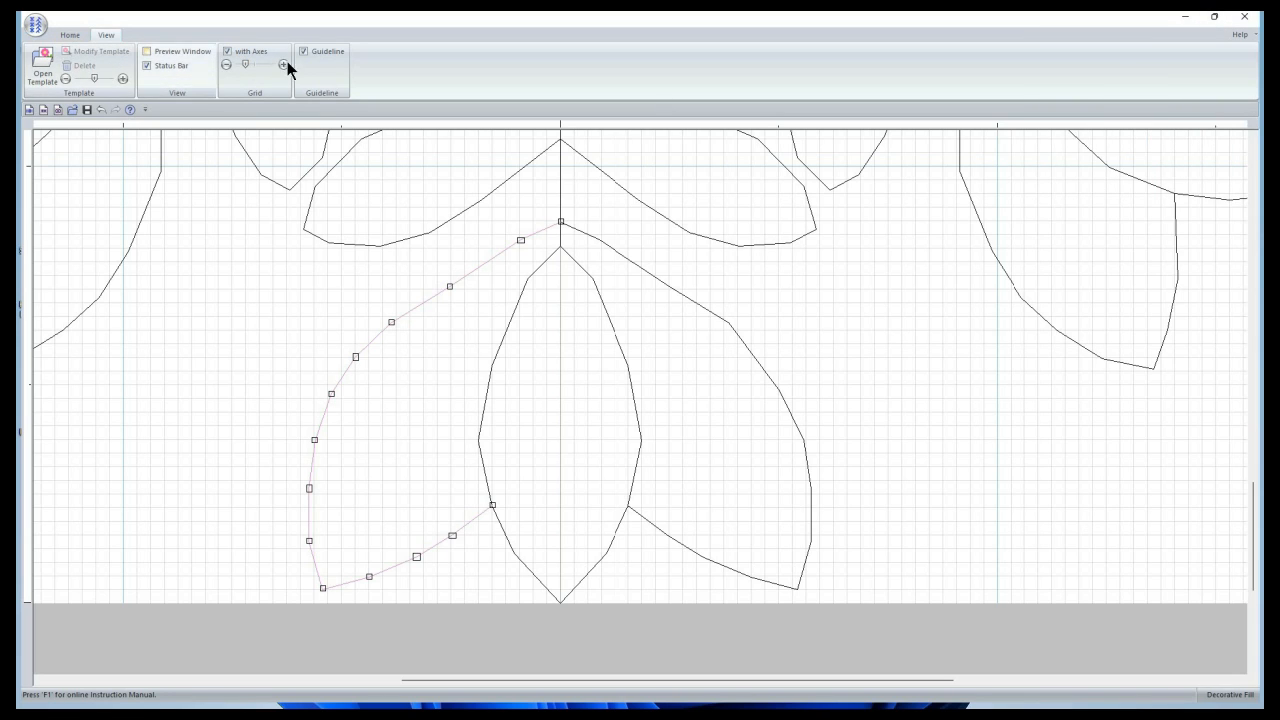
Step: Fit the whole pattern in the window and hide the grid
{"action": "left_click", "coordinate": [68, 35]}
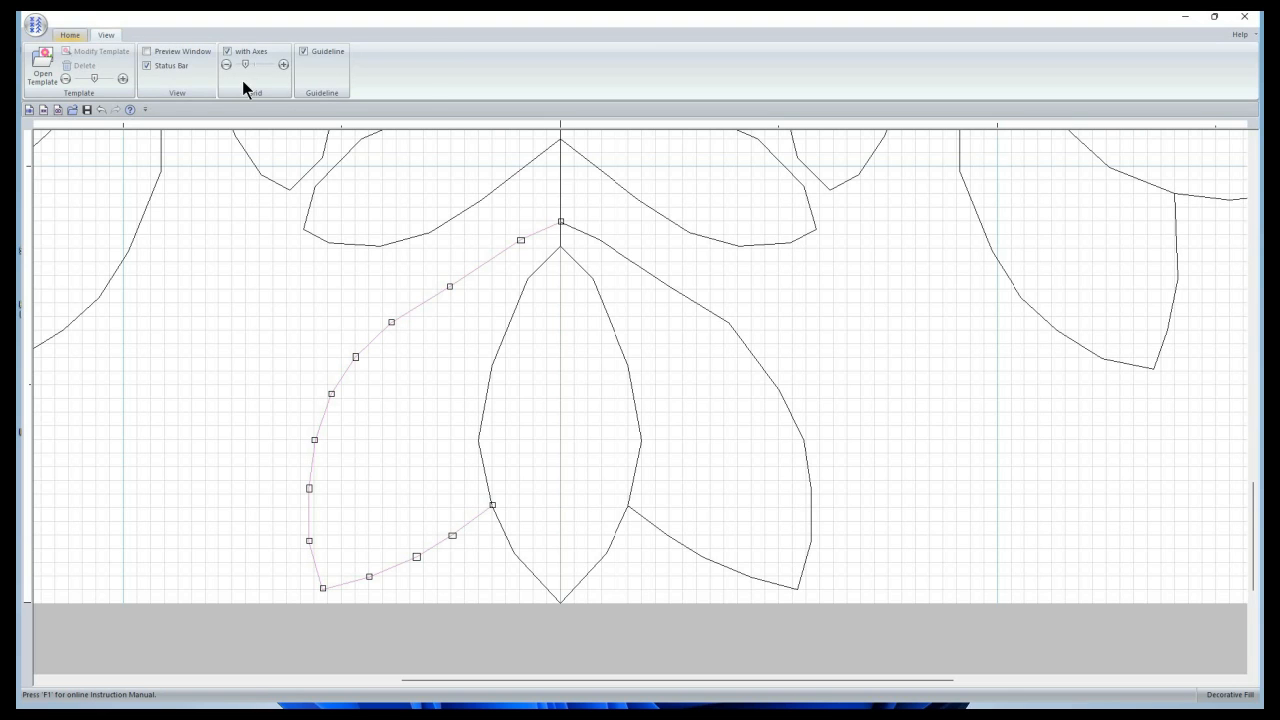
{"action": "left_click", "coordinate": [228, 75]}
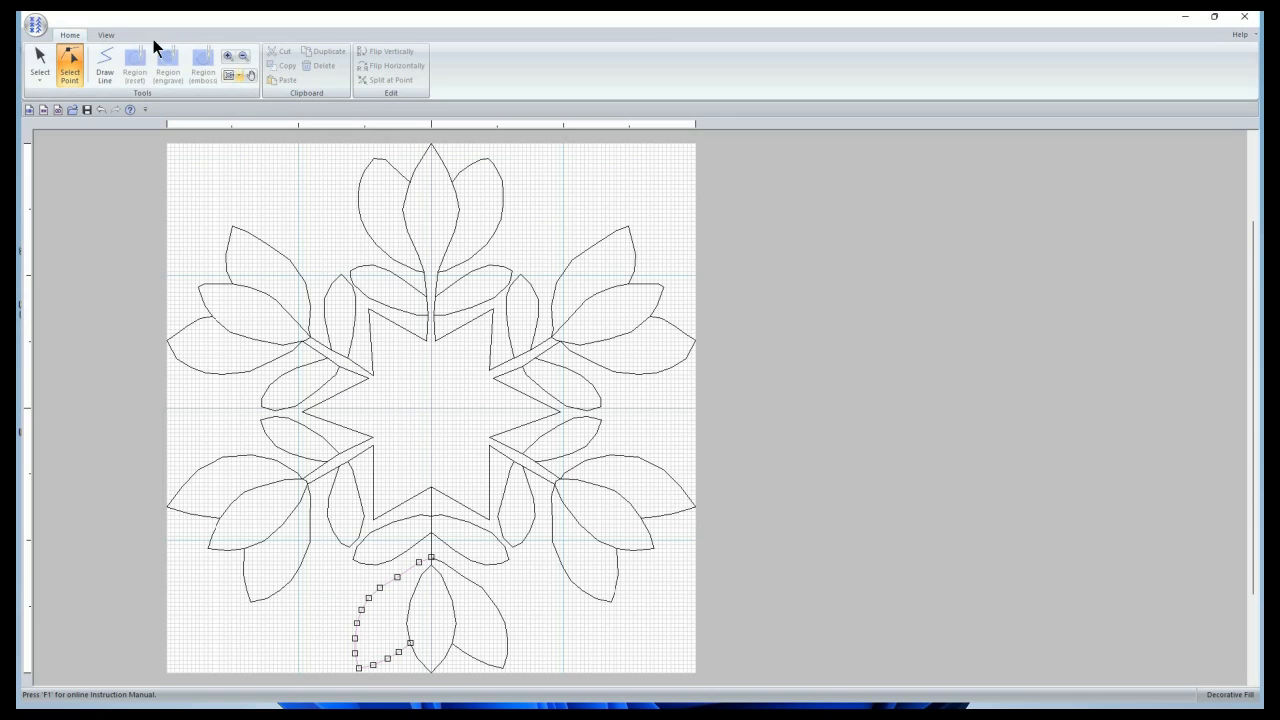
{"action": "left_click", "coordinate": [104, 35]}
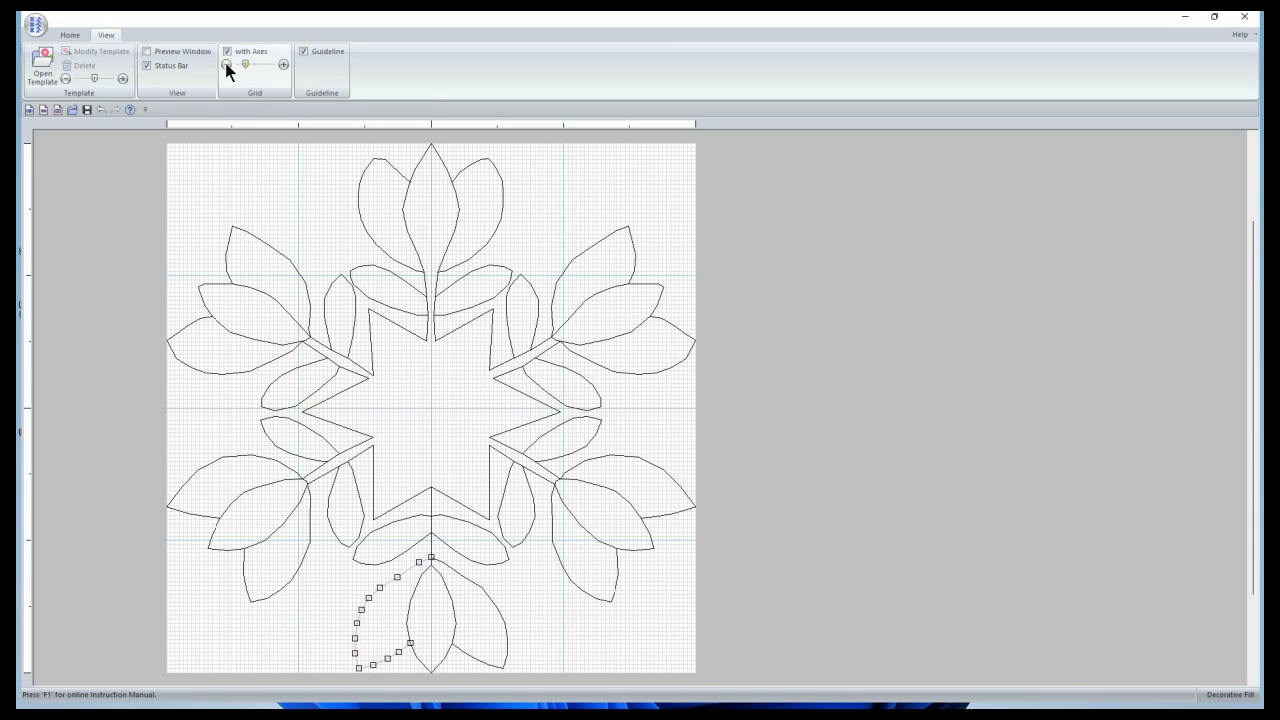
{"action": "left_click", "coordinate": [226, 65]}
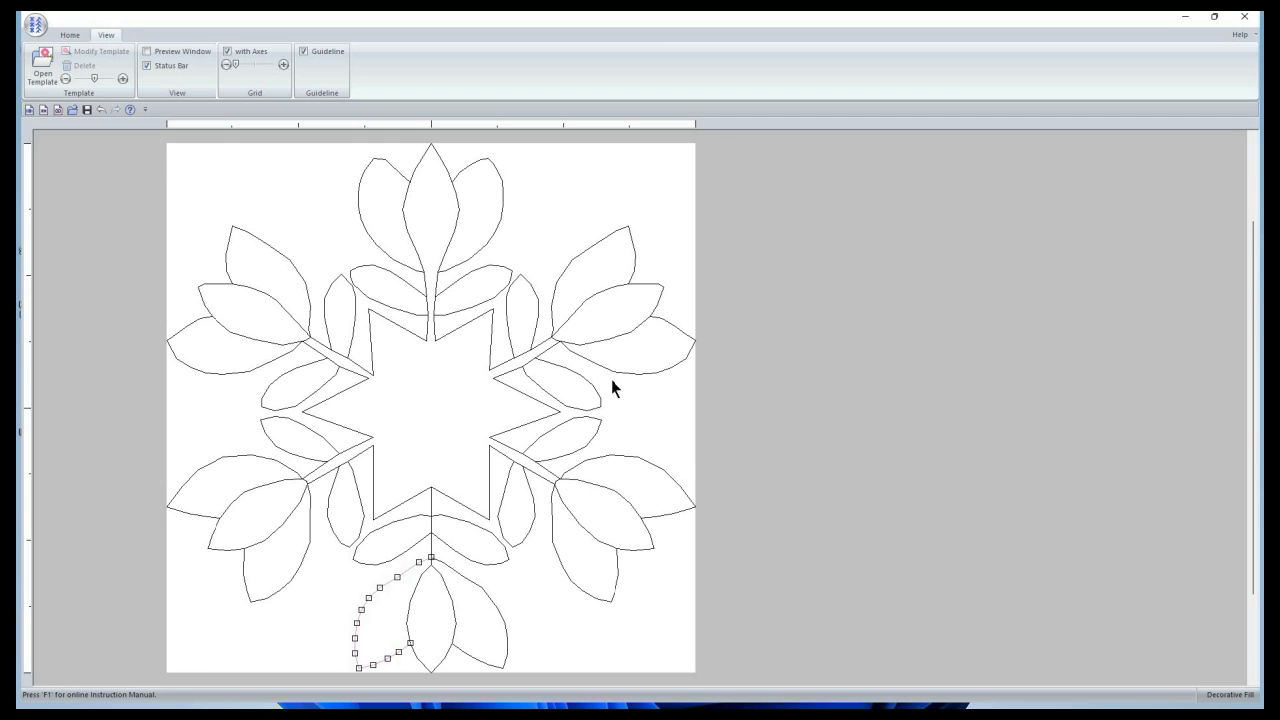
Step: Switch to the embroidery layout window and set the decorative fill's direction to 0 degrees
{"action": "key", "text": "alt+Tab"}
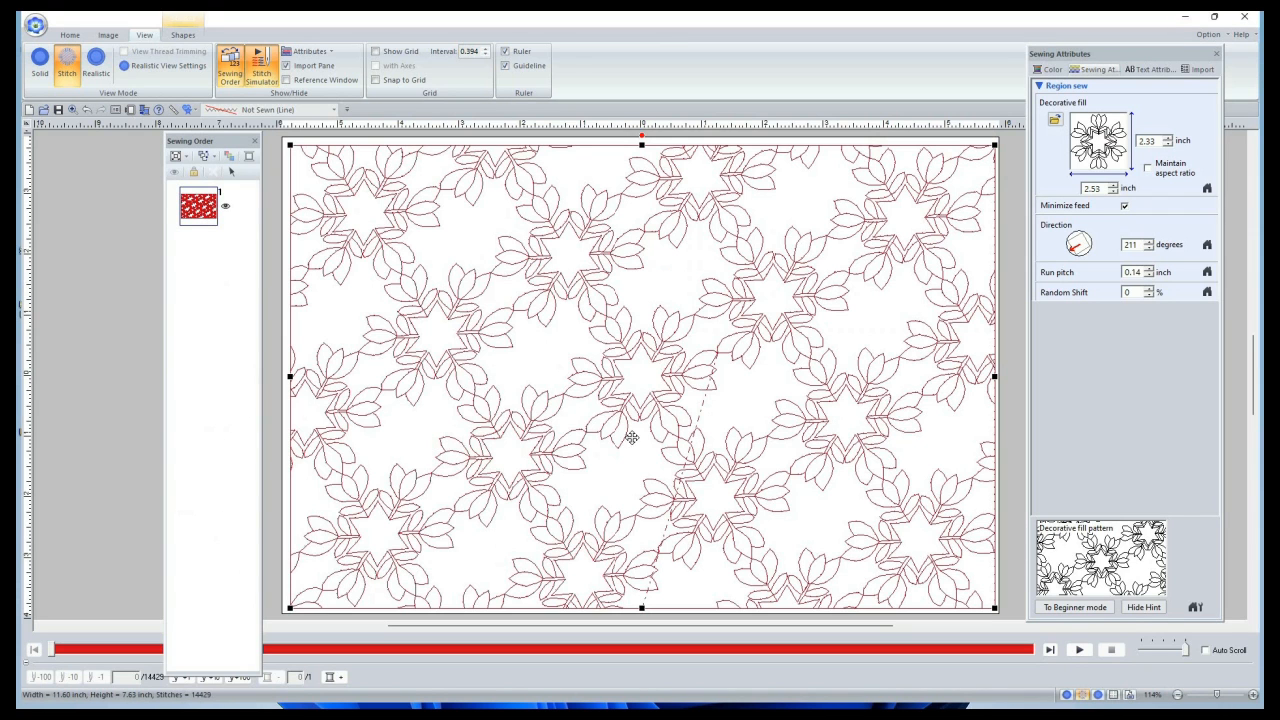
{"action": "left_click", "coordinate": [1124, 205]}
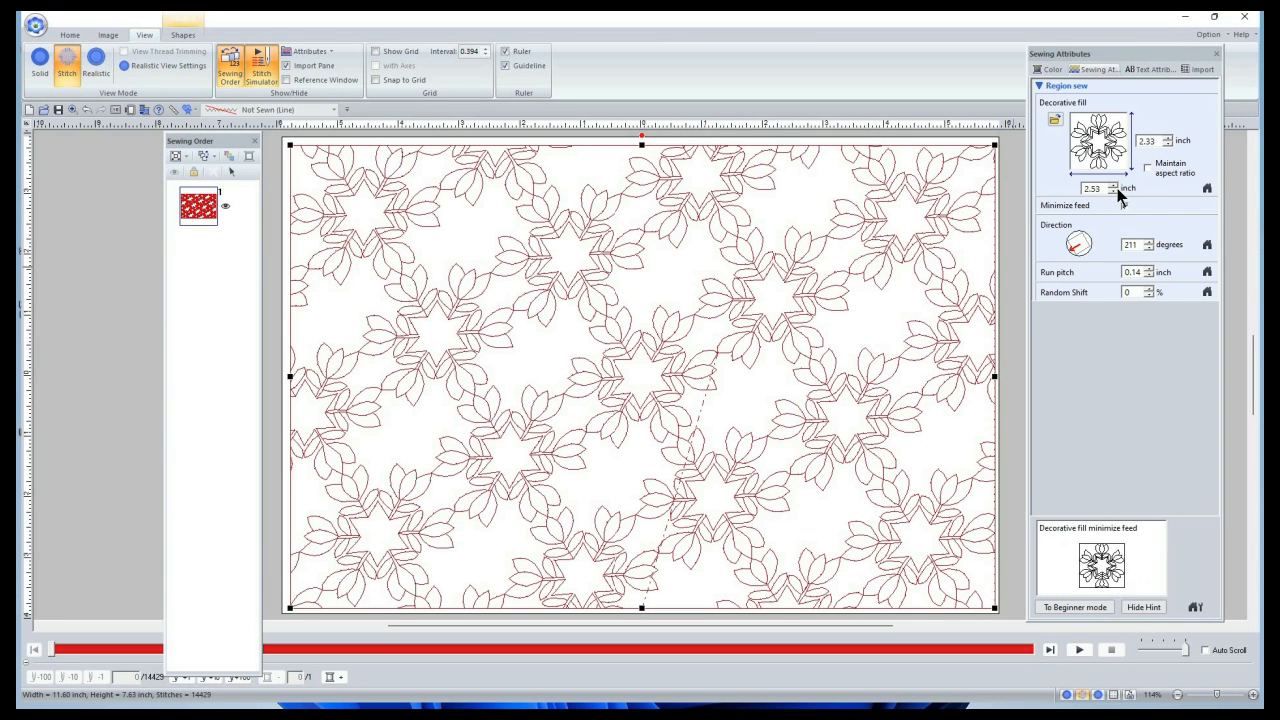
{"action": "double_click", "coordinate": [1090, 187]}
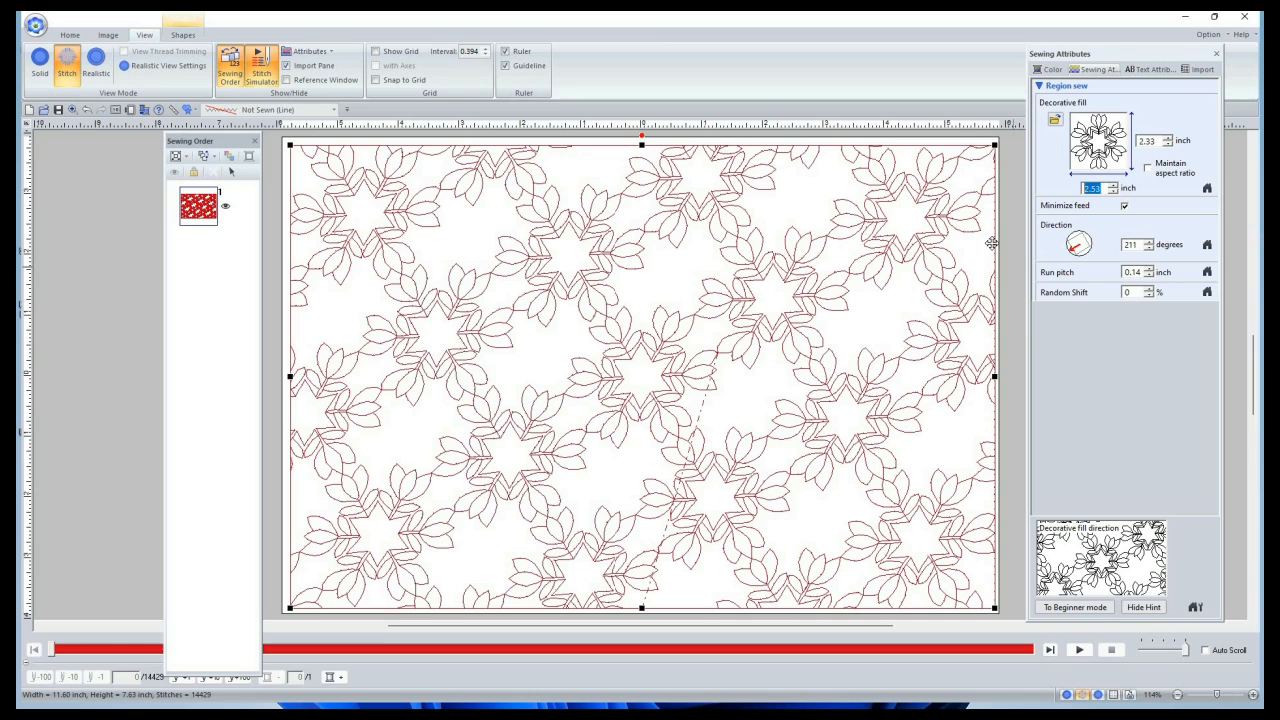
{"action": "key", "text": "Tab"}
{"action": "key", "text": "Tab"}
{"action": "type", "text": "0"}
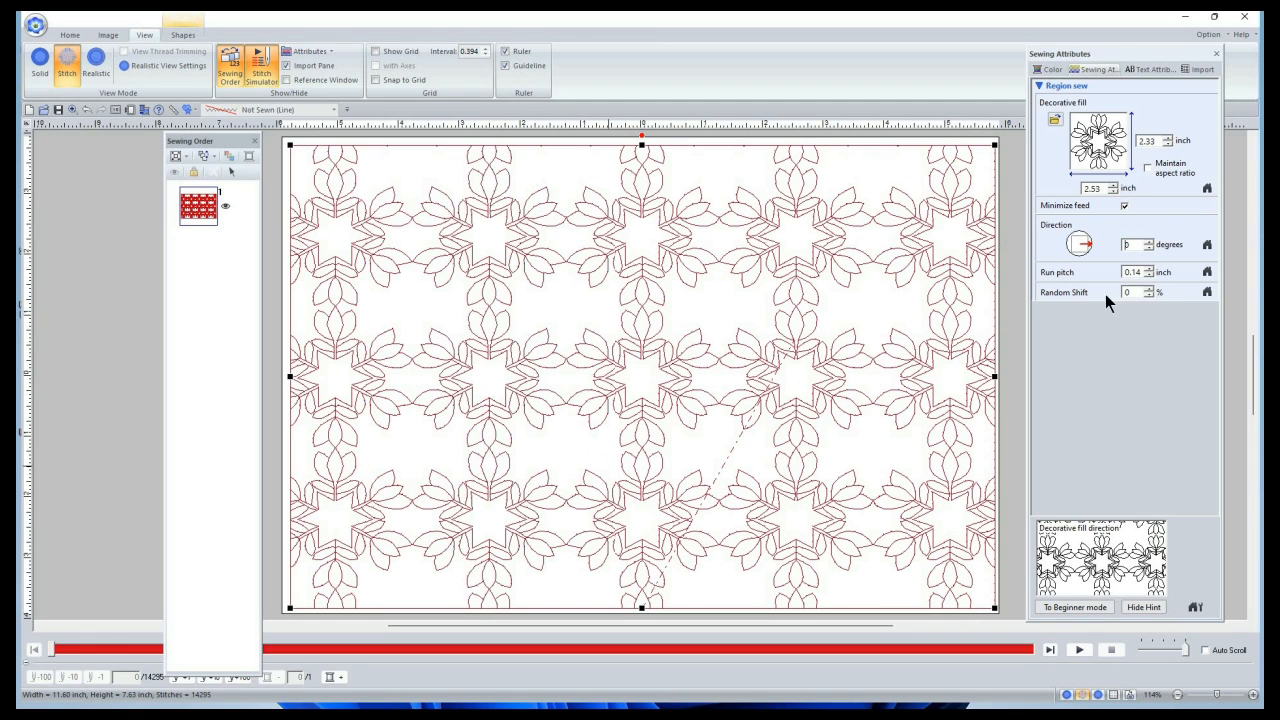
Step: Set the decorative fill's pattern width to 3.94 inches
{"action": "left_click", "coordinate": [1105, 190]}
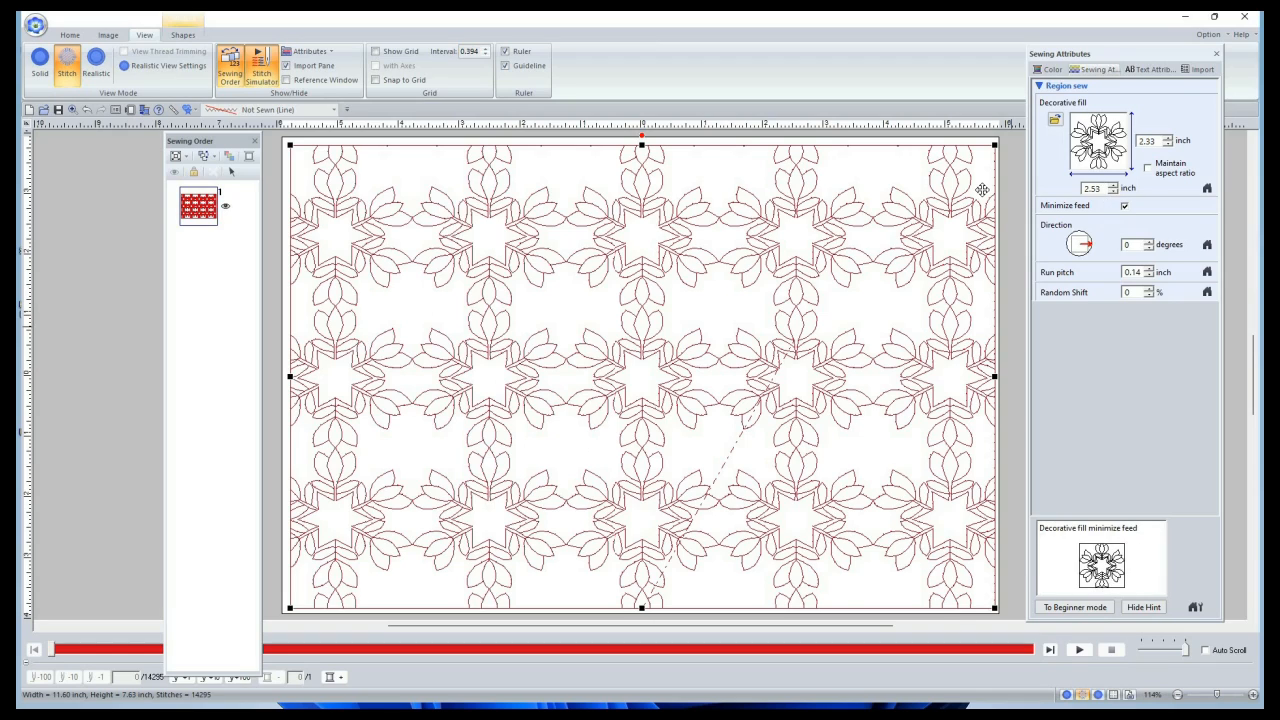
{"action": "type", "text": "3.94"}
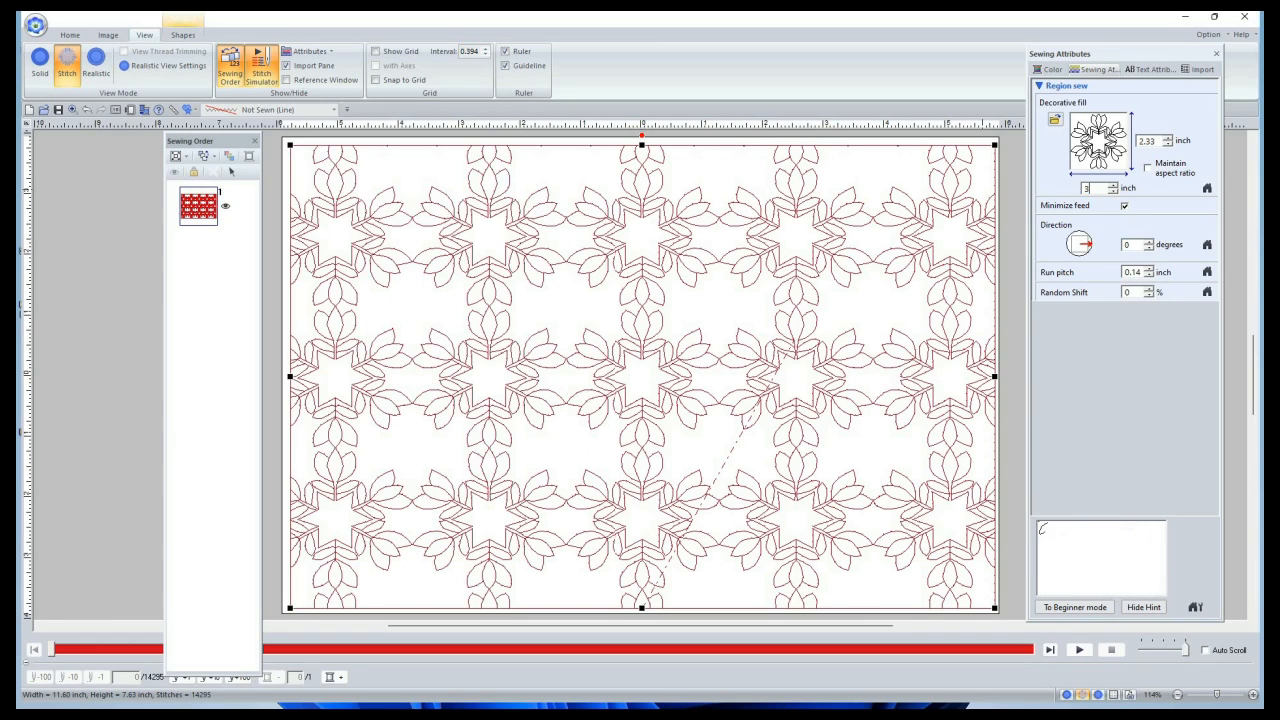
{"action": "key", "text": "Return"}
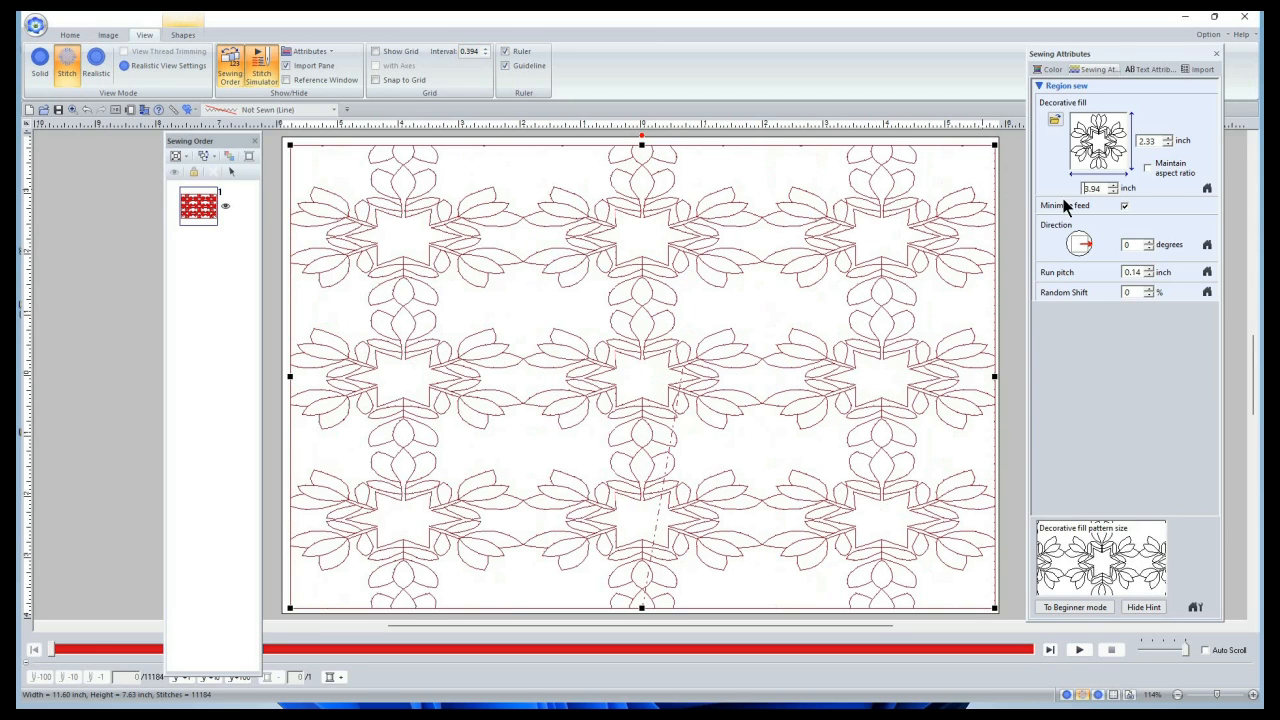
Step: Turn on Maintain aspect ratio for the decorative fill and set its pattern width to 2.50 inches
{"action": "left_click", "coordinate": [1149, 168]}
{"action": "left_click", "coordinate": [1104, 190]}
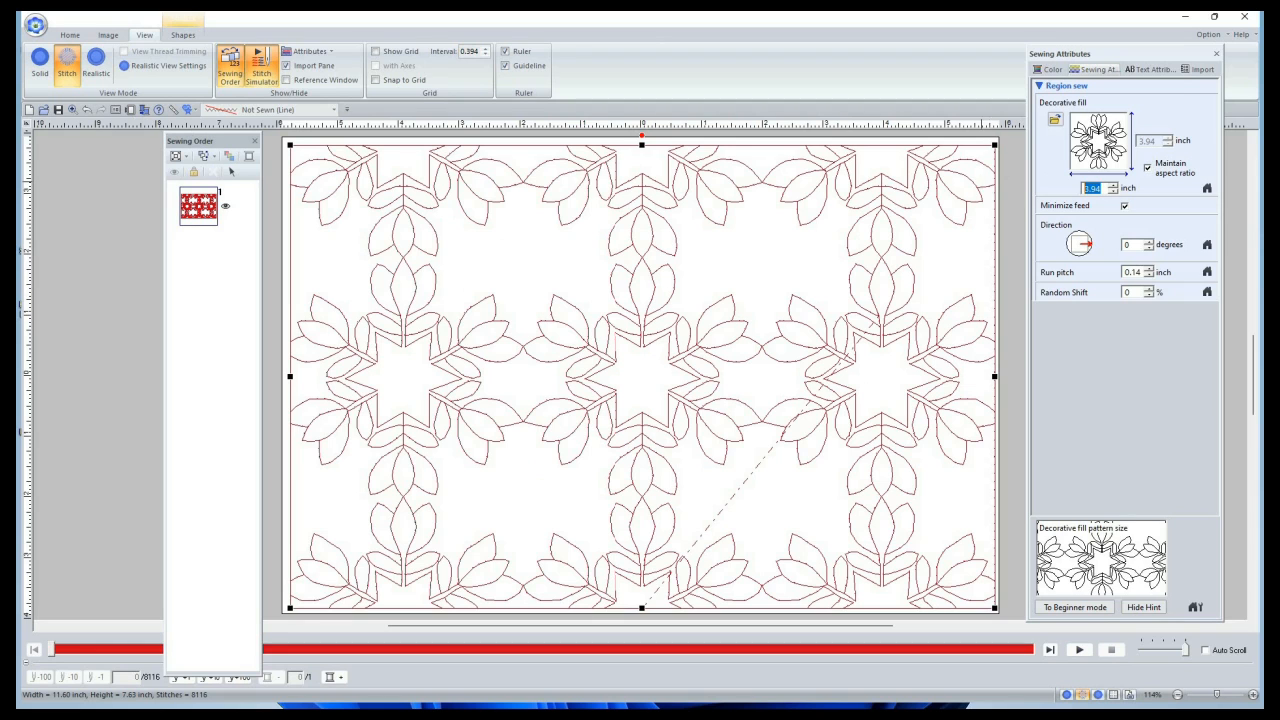
{"action": "type", "text": "2.50"}
{"action": "key", "text": "Return"}
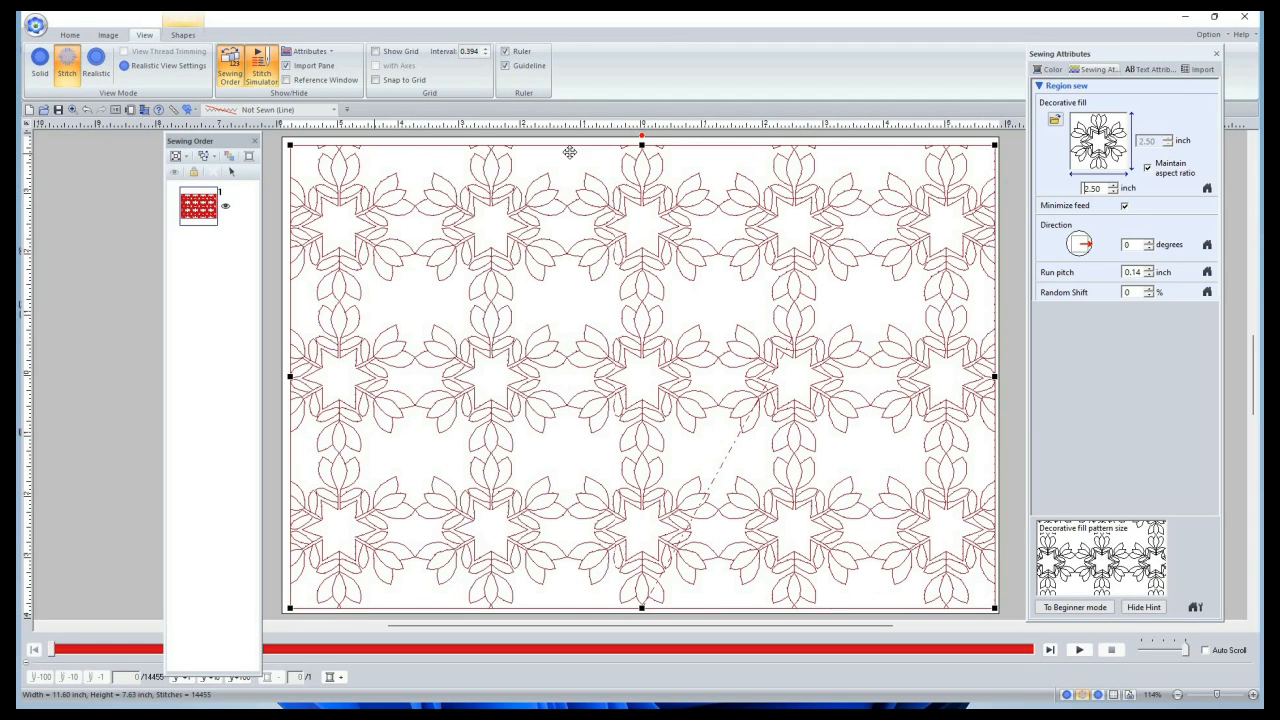
Step: Fine-tune the proportional pattern size, lowering it to 2.48 inches and raising it in small increments to 2.53 inches
{"action": "left_click", "coordinate": [1113, 191]}
{"action": "left_click", "coordinate": [1114, 191]}
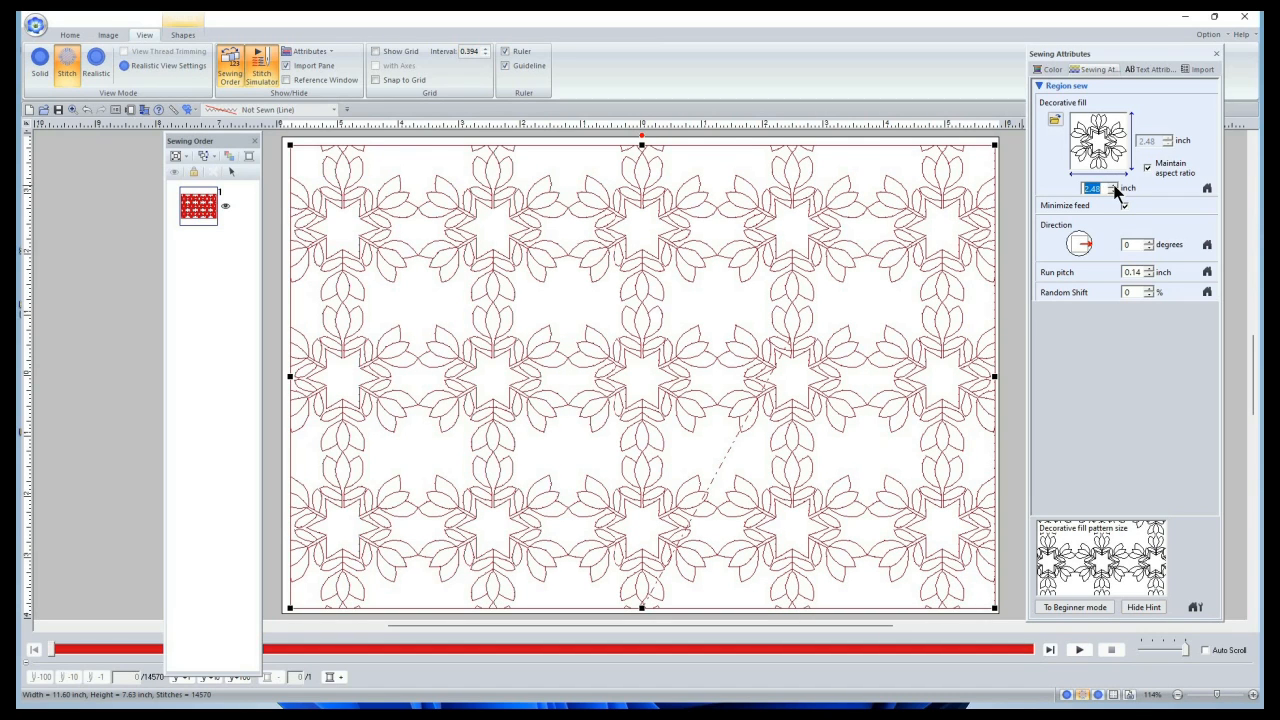
{"action": "left_click", "coordinate": [1114, 186]}
{"action": "left_click", "coordinate": [1114, 186]}
{"action": "left_click", "coordinate": [1114, 186]}
{"action": "left_click", "coordinate": [1114, 186]}
{"action": "left_click", "coordinate": [1114, 186]}
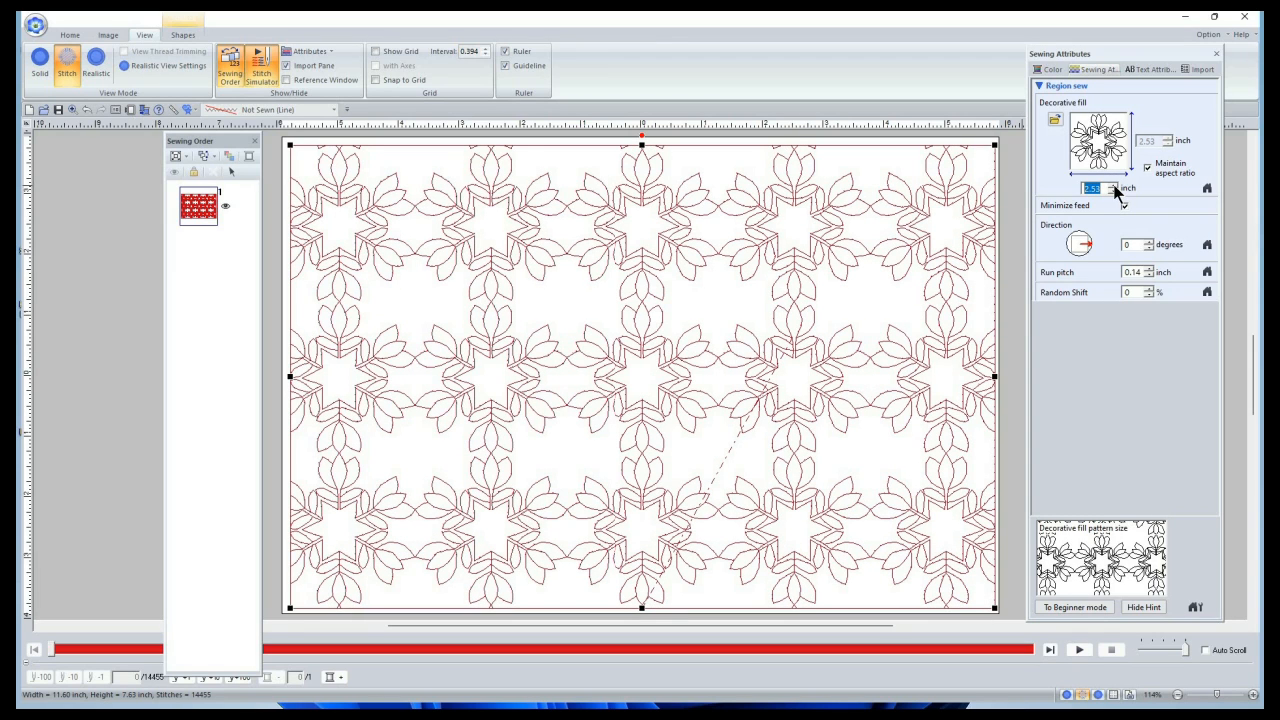